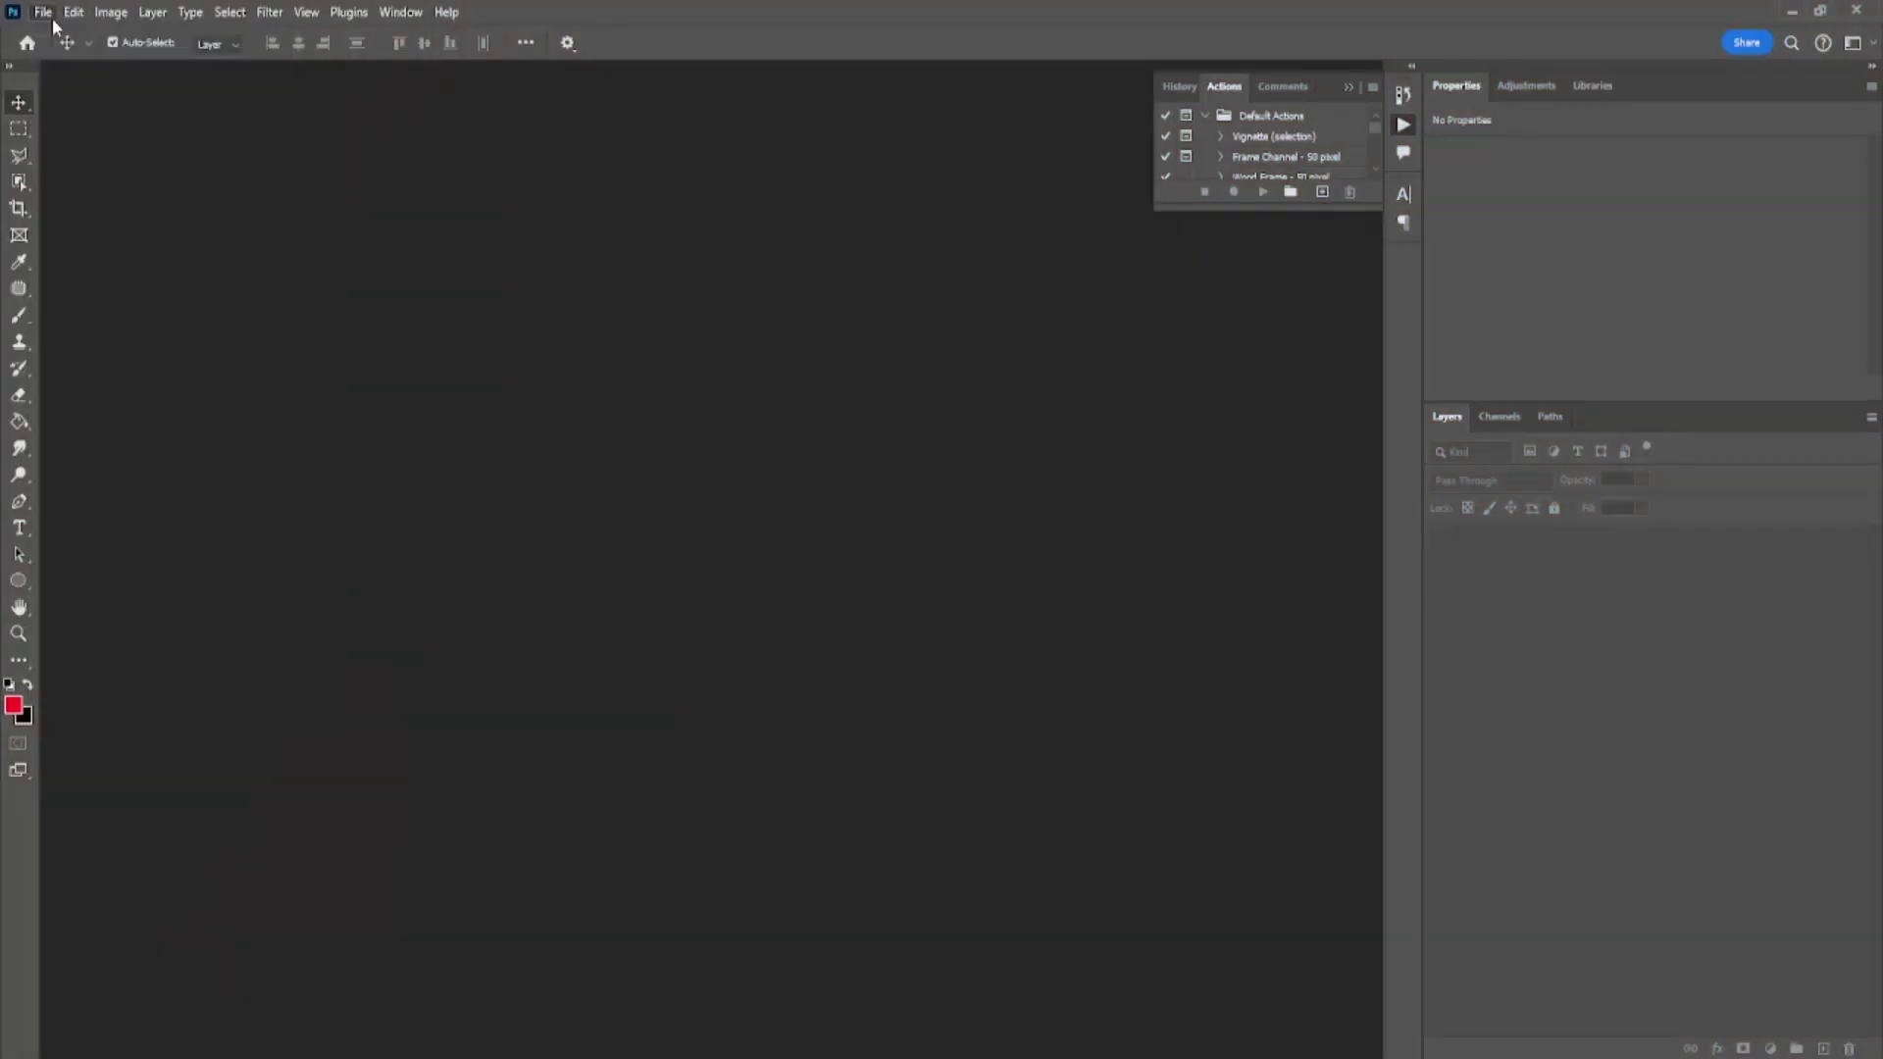
- Open the New Document dialog with the A4 preset: 210 × 297 mm at 300 pixels/inch
left_click(51, 16)
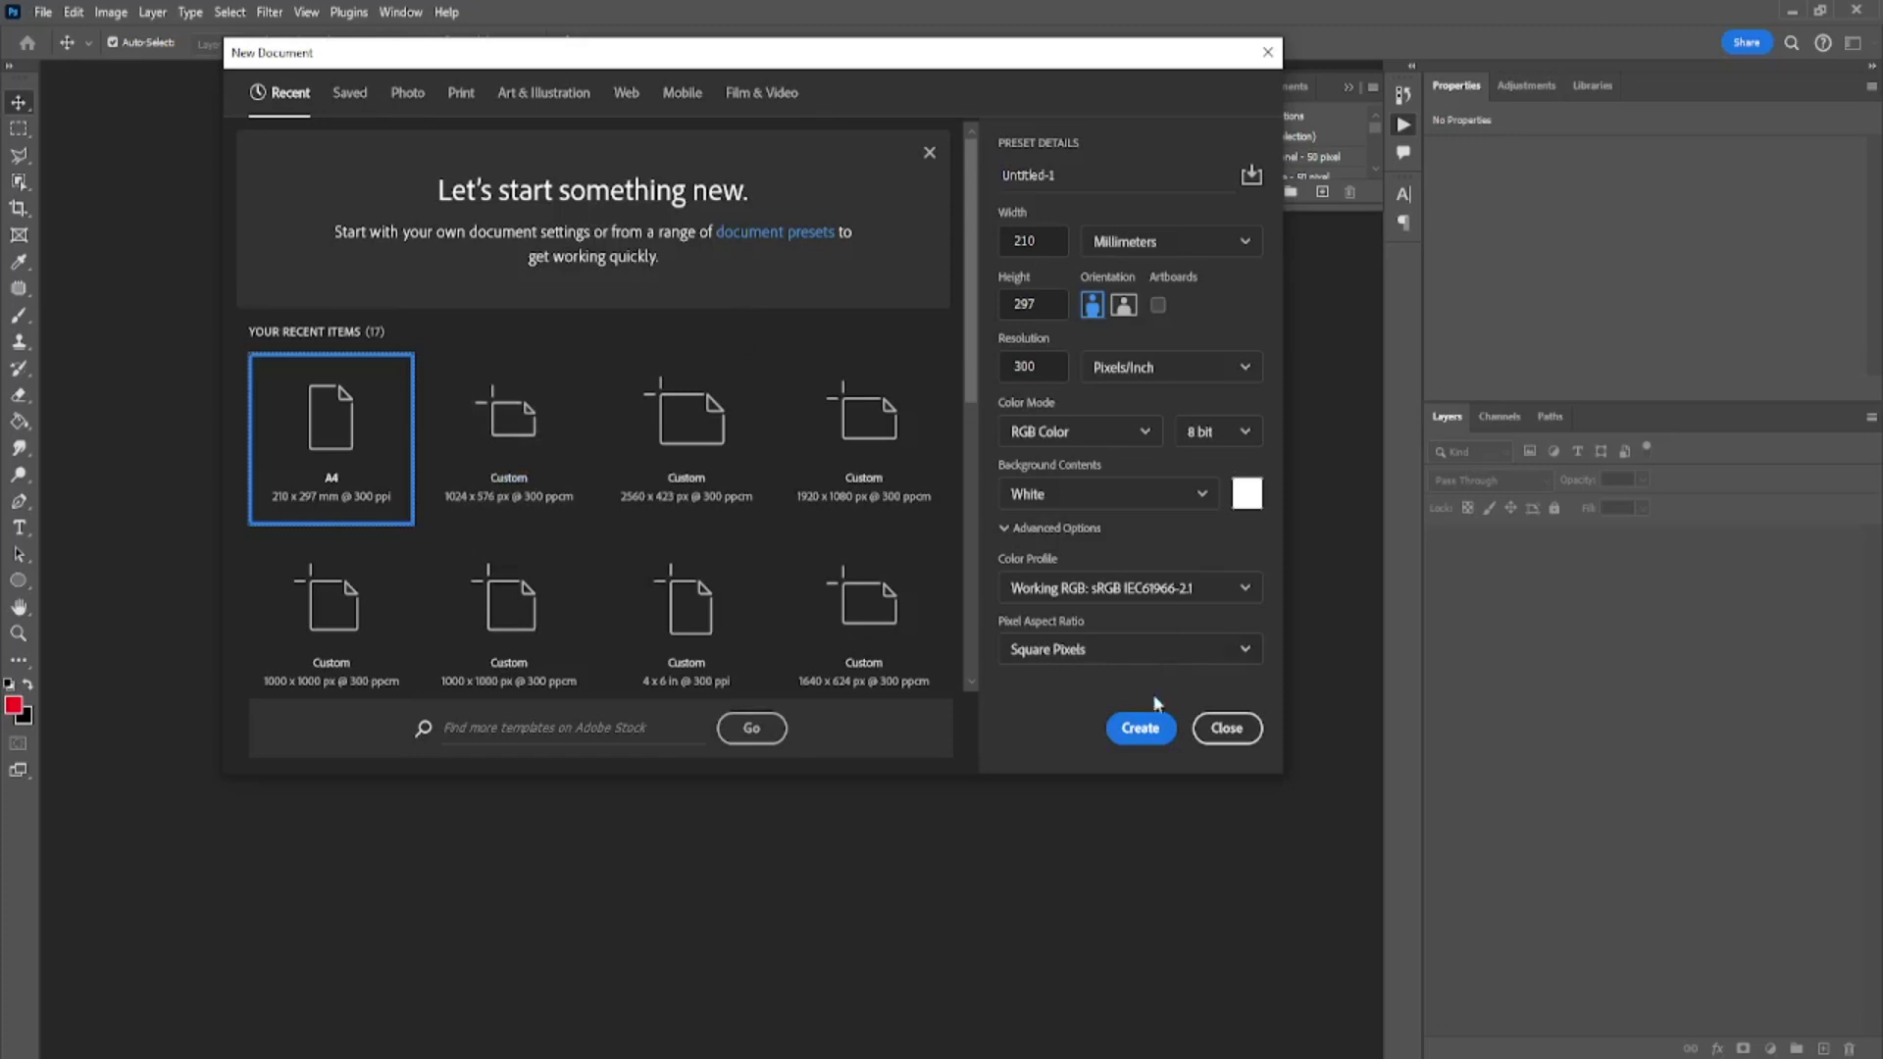
- Create the blank A4 document, preview grunge-wall-texture, and drag it onto the canvas
left_click(1152, 730)
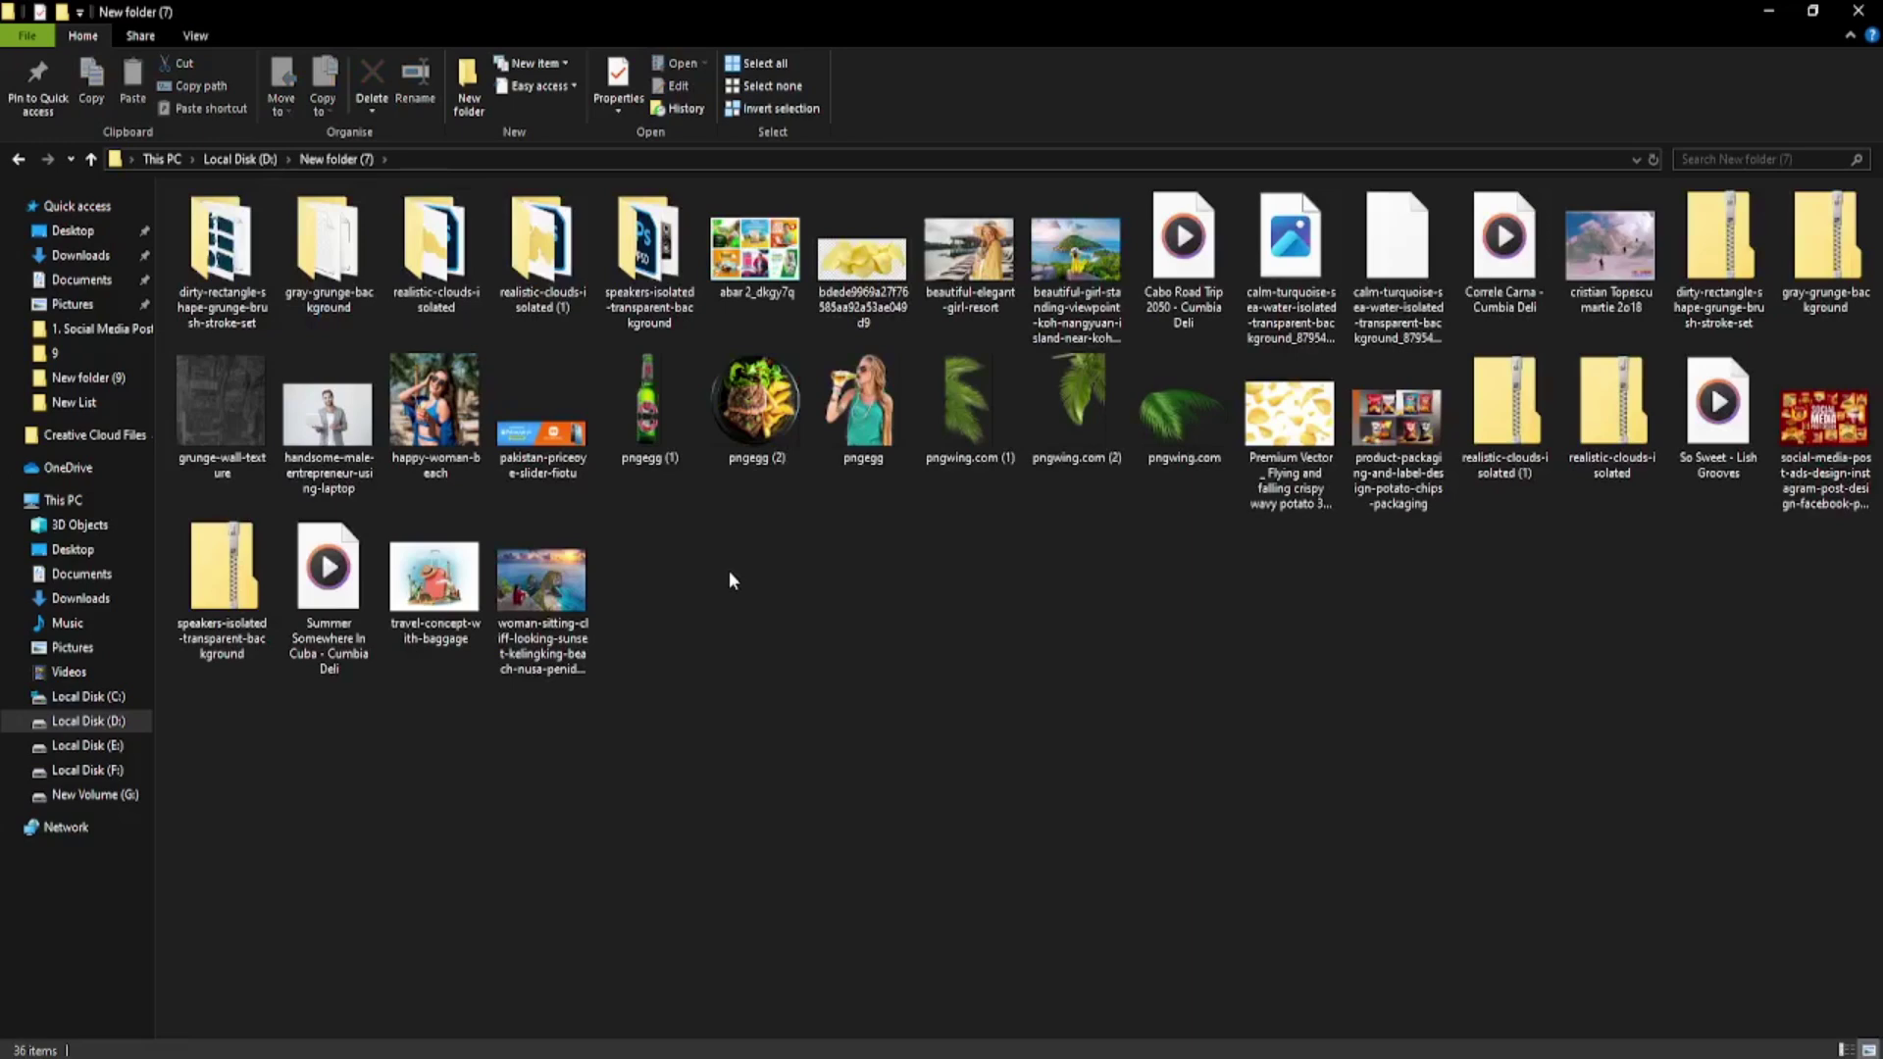
double_click(265, 424)
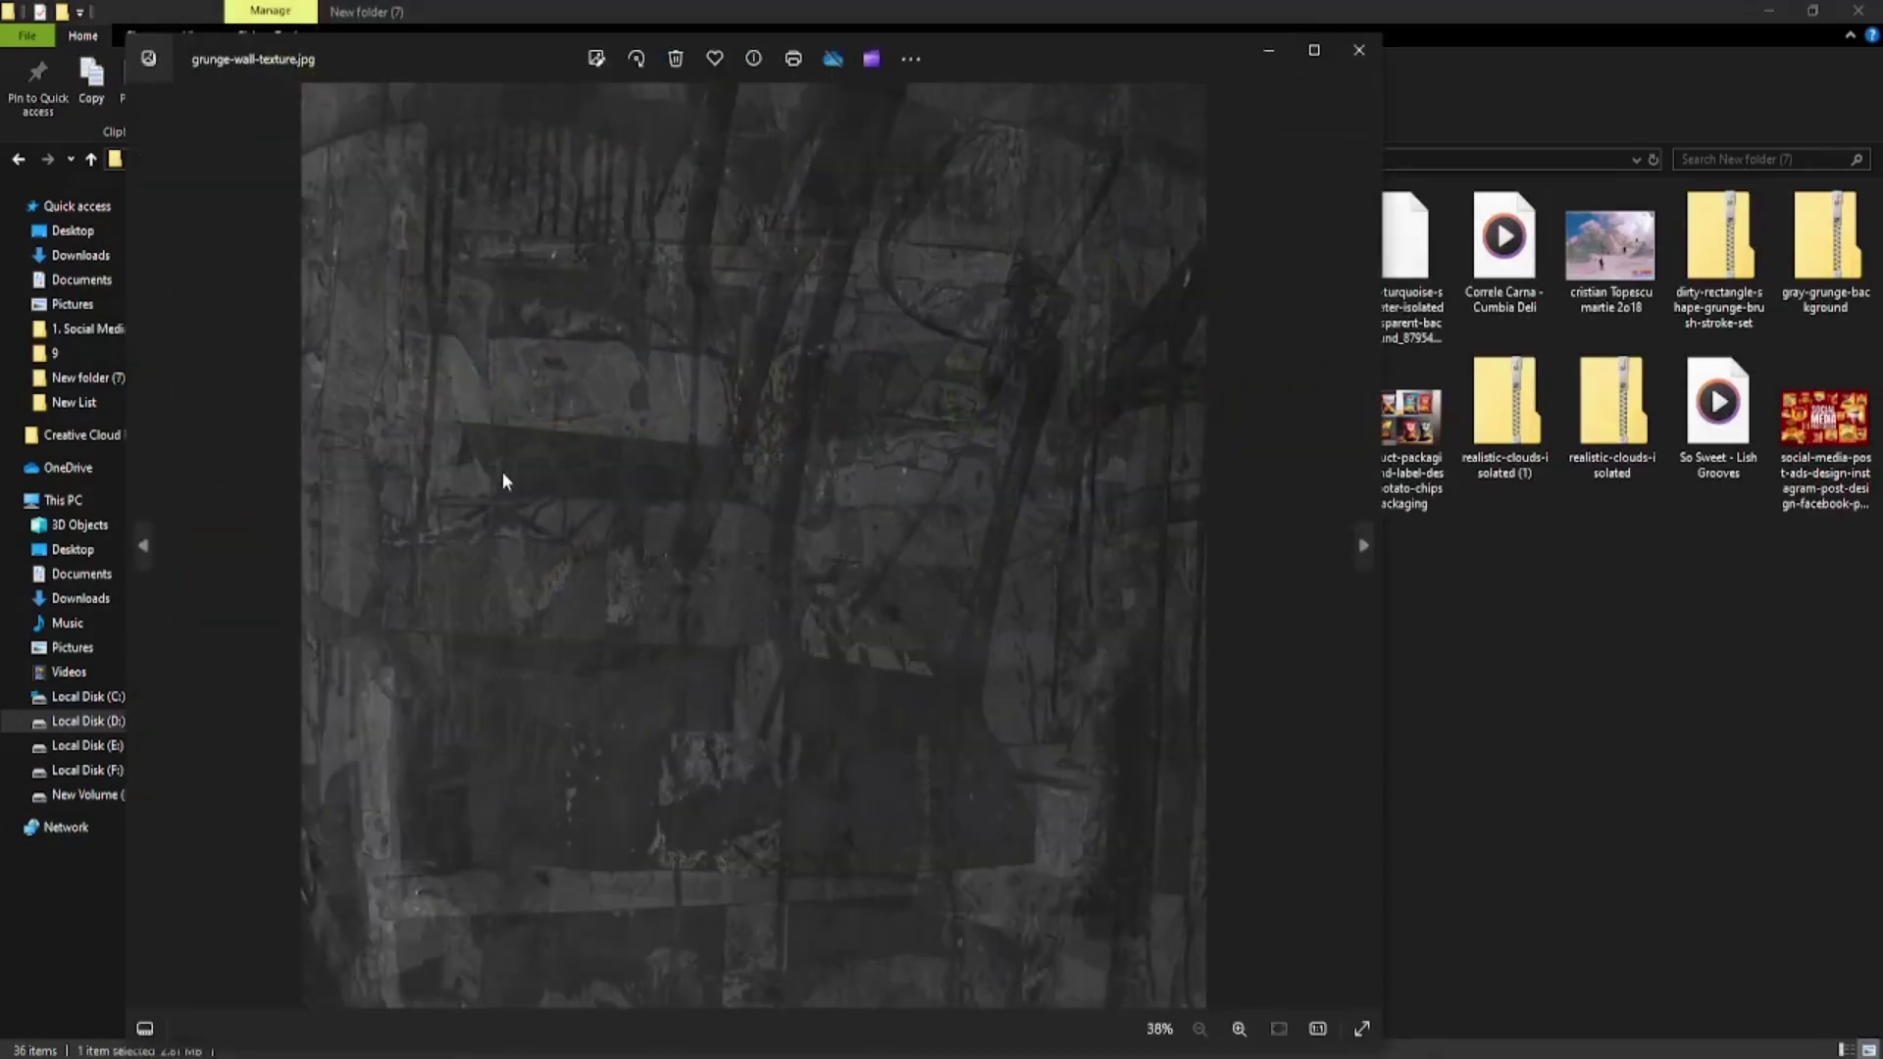
left_click(1359, 50)
mouse_move(218, 417)
left_mouse_down()
mouse_move(710, 1014)
mouse_move(668, 666)
left_mouse_up()
- Scale the grunge texture to cover the page and delete the white Background layer
left_click_drag(970, 575, 1112, 526)
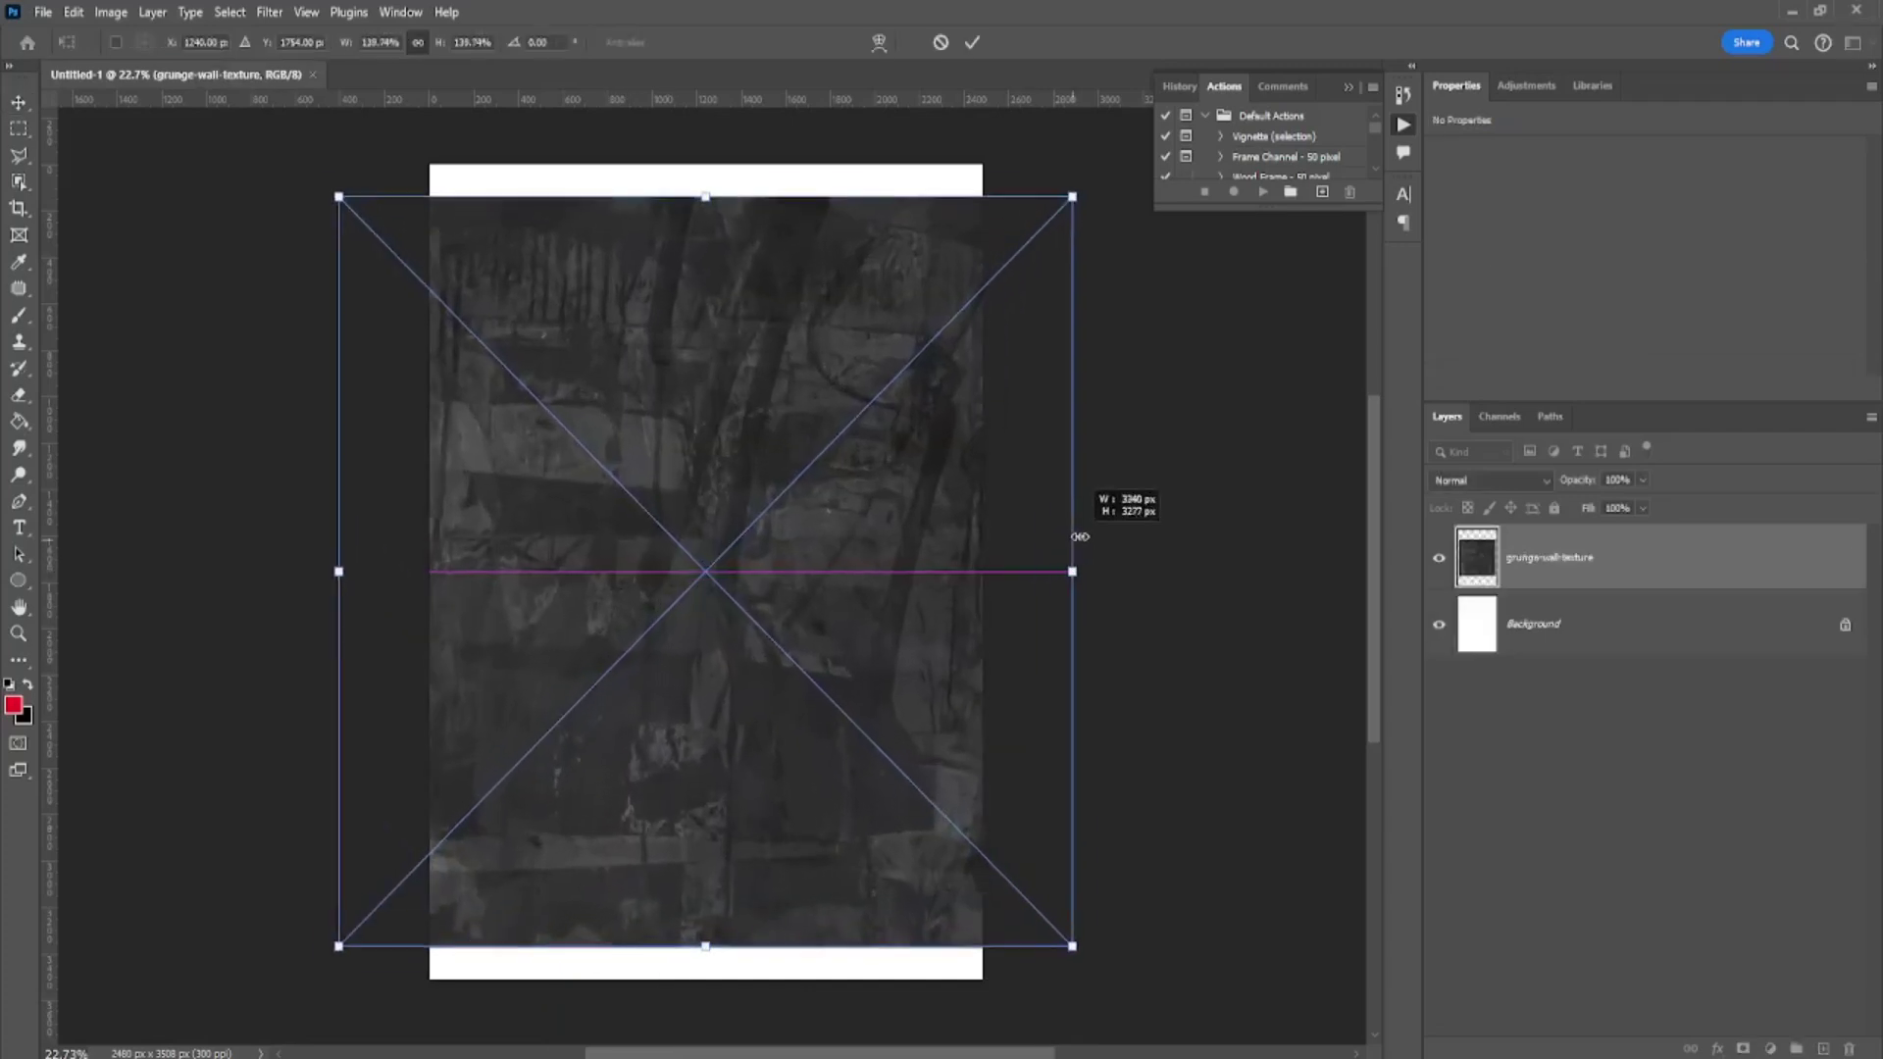
key("Return")
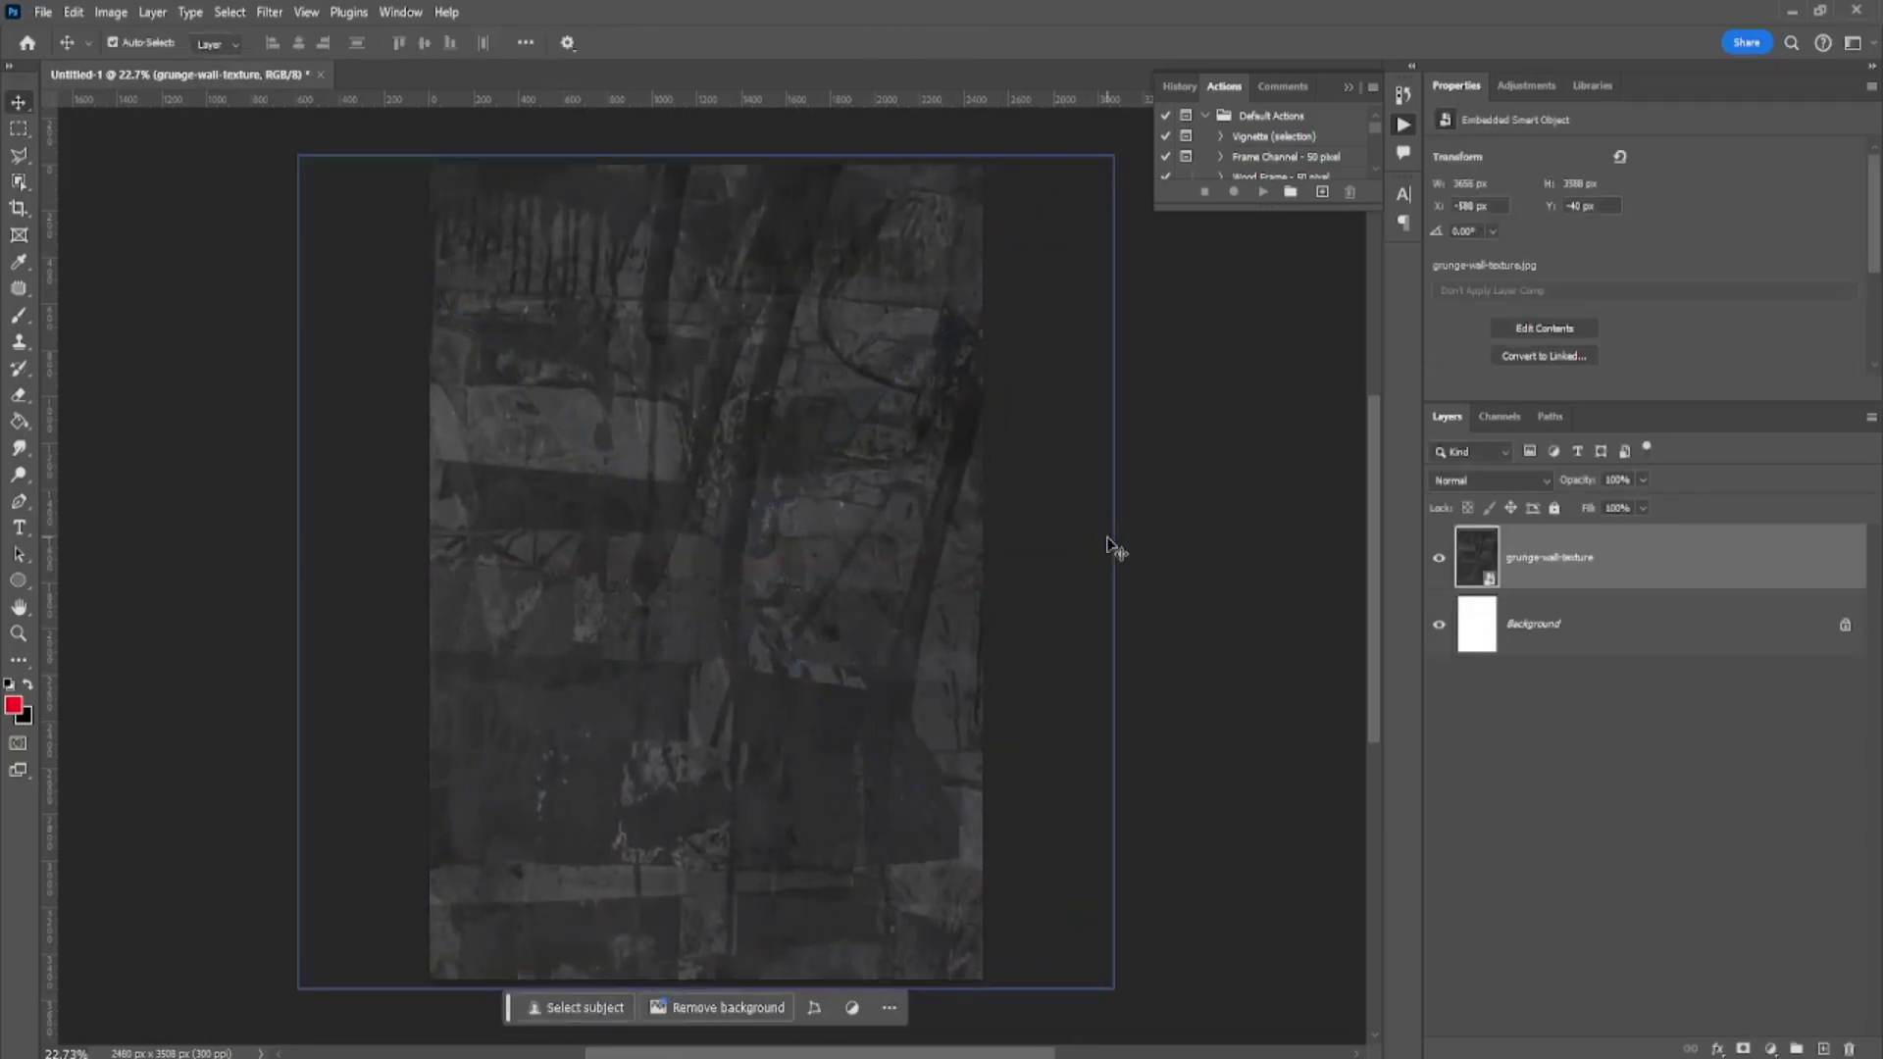
left_click(1606, 653)
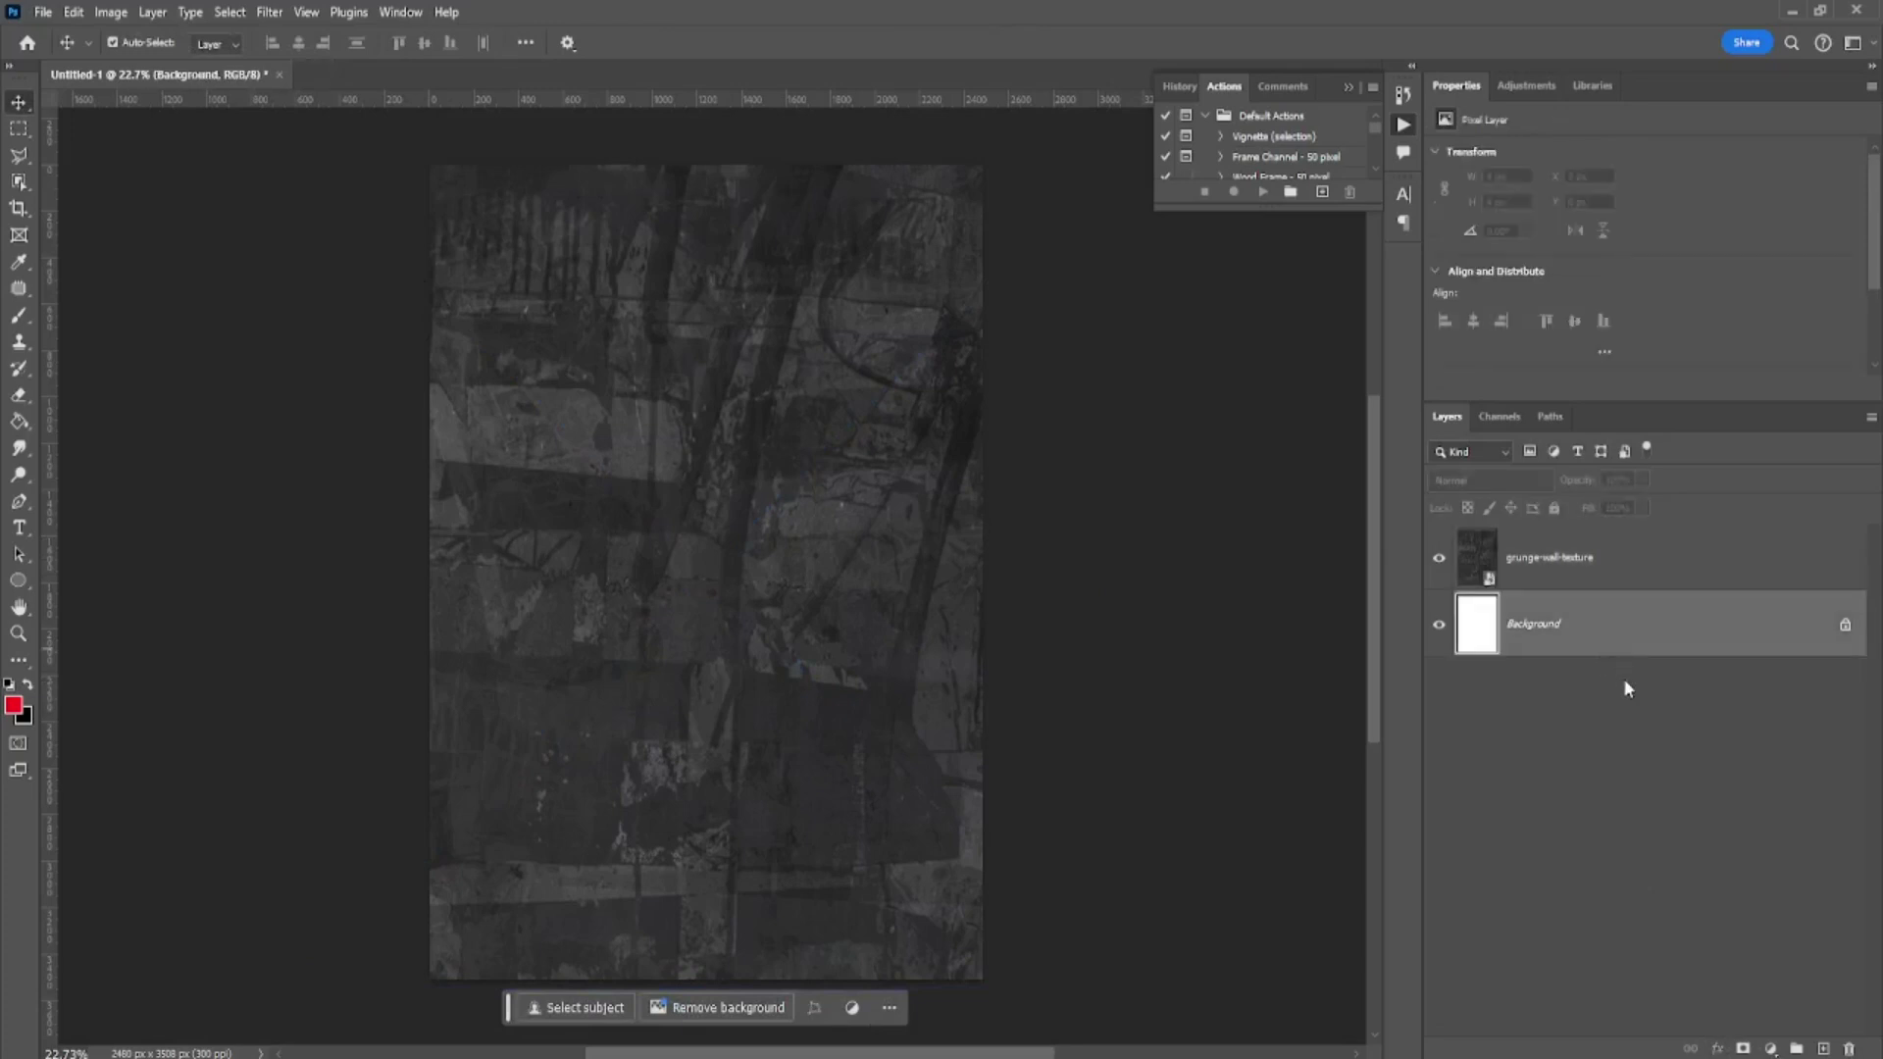
key("Delete")
- Add a #181818 Solid Color fill layer over the texture at 57% opacity
left_click(1771, 1049)
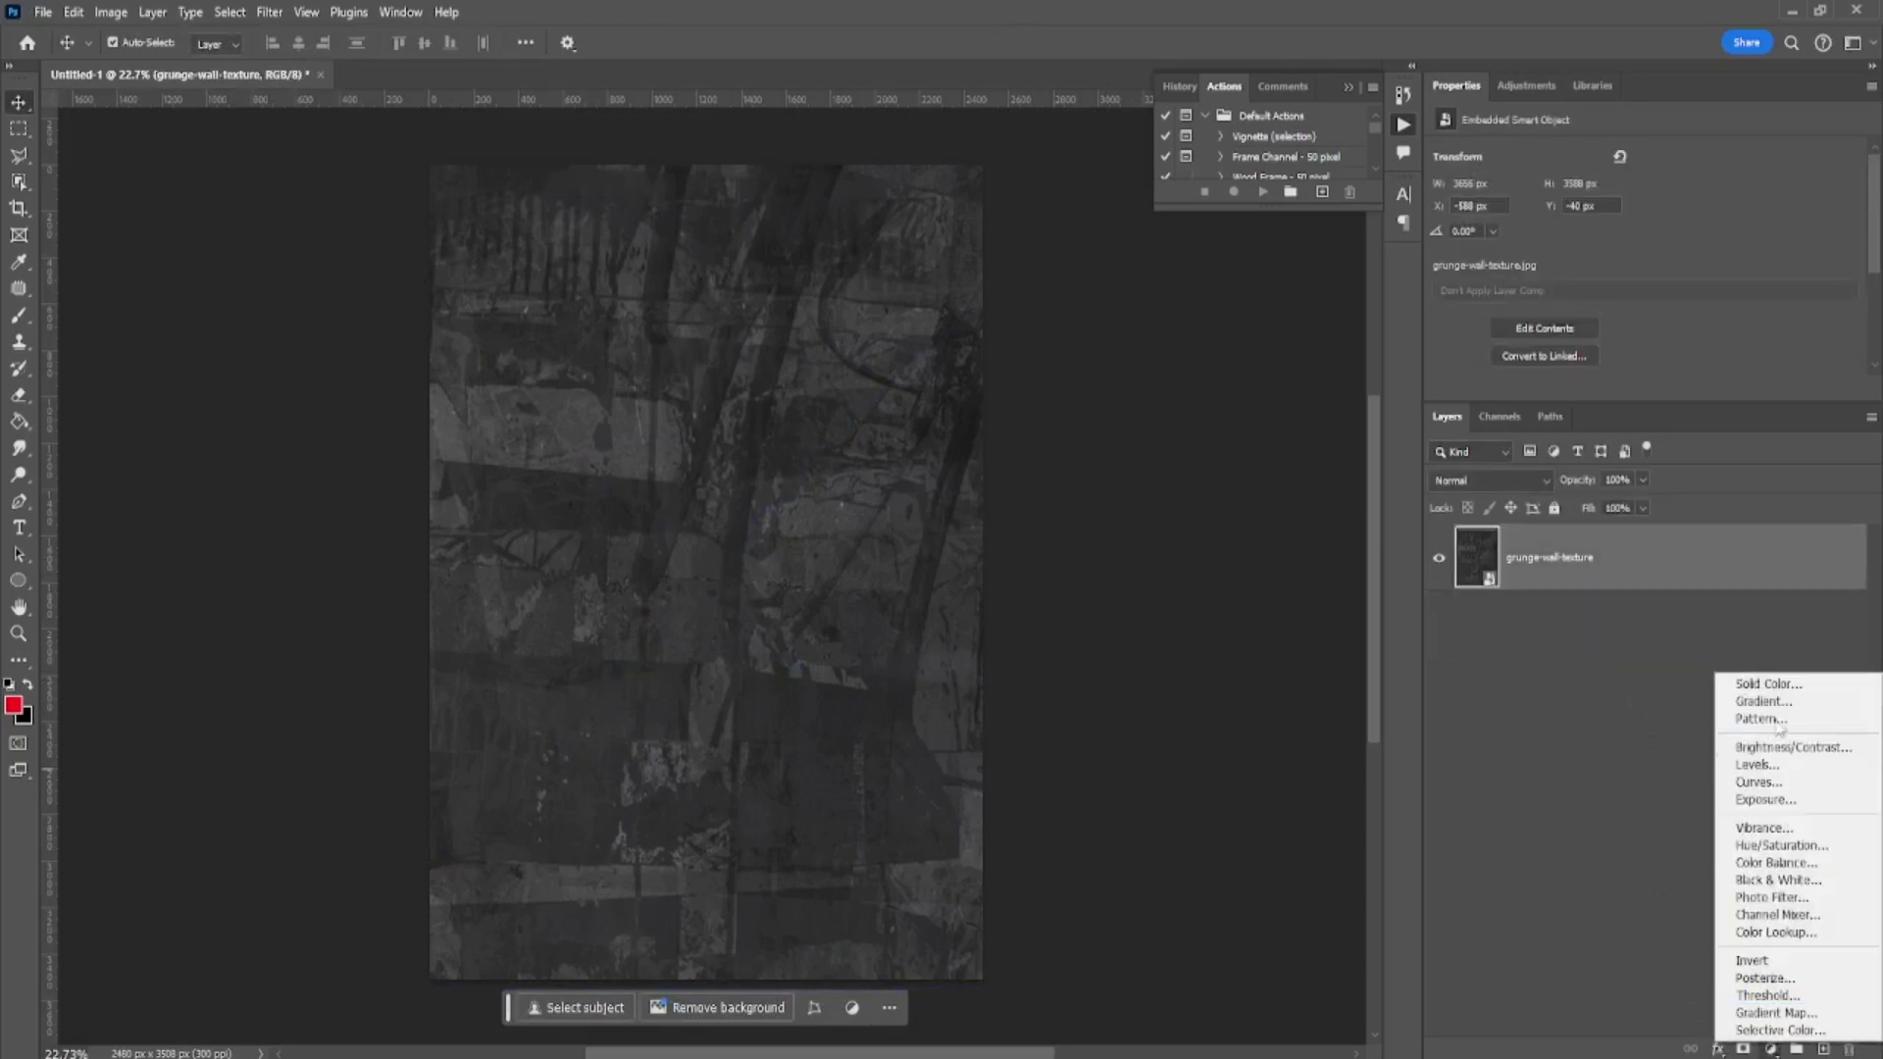
left_click(1739, 679)
left_click(1090, 410)
left_click_drag(1091, 410, 1000, 410)
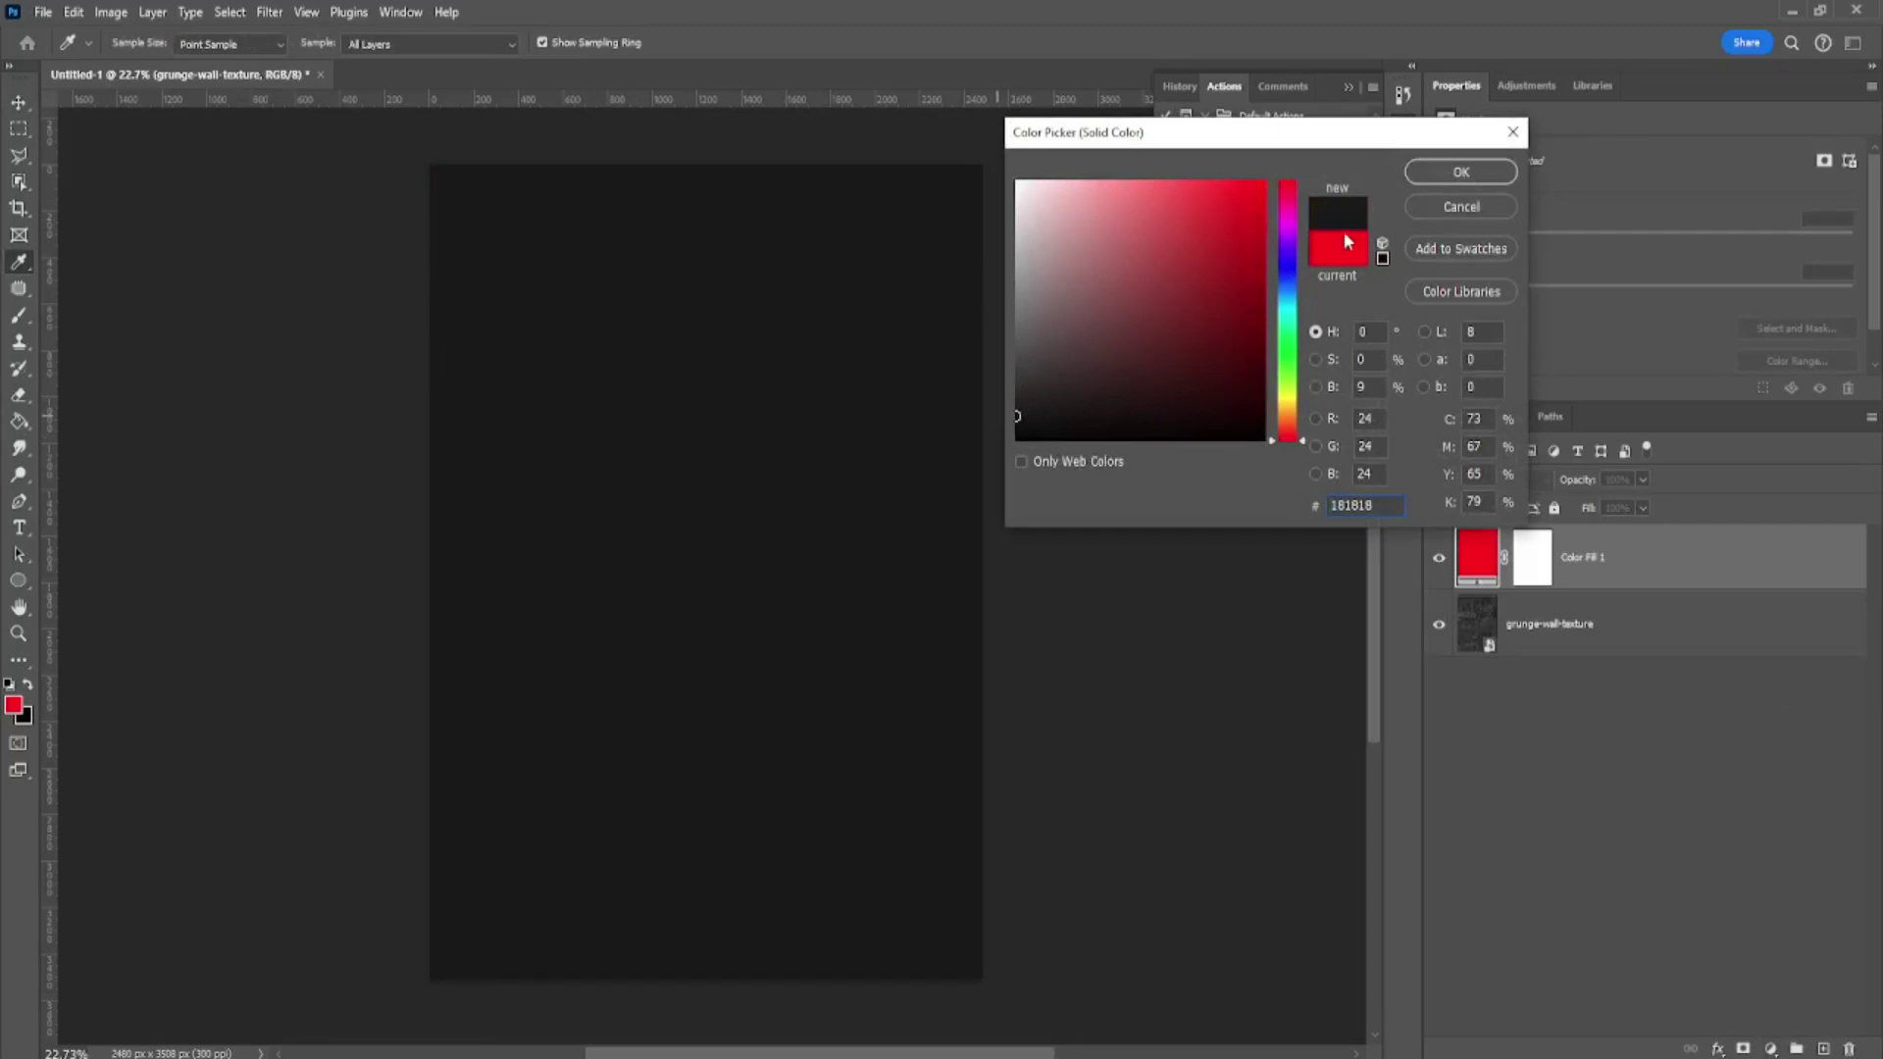
left_click(1461, 171)
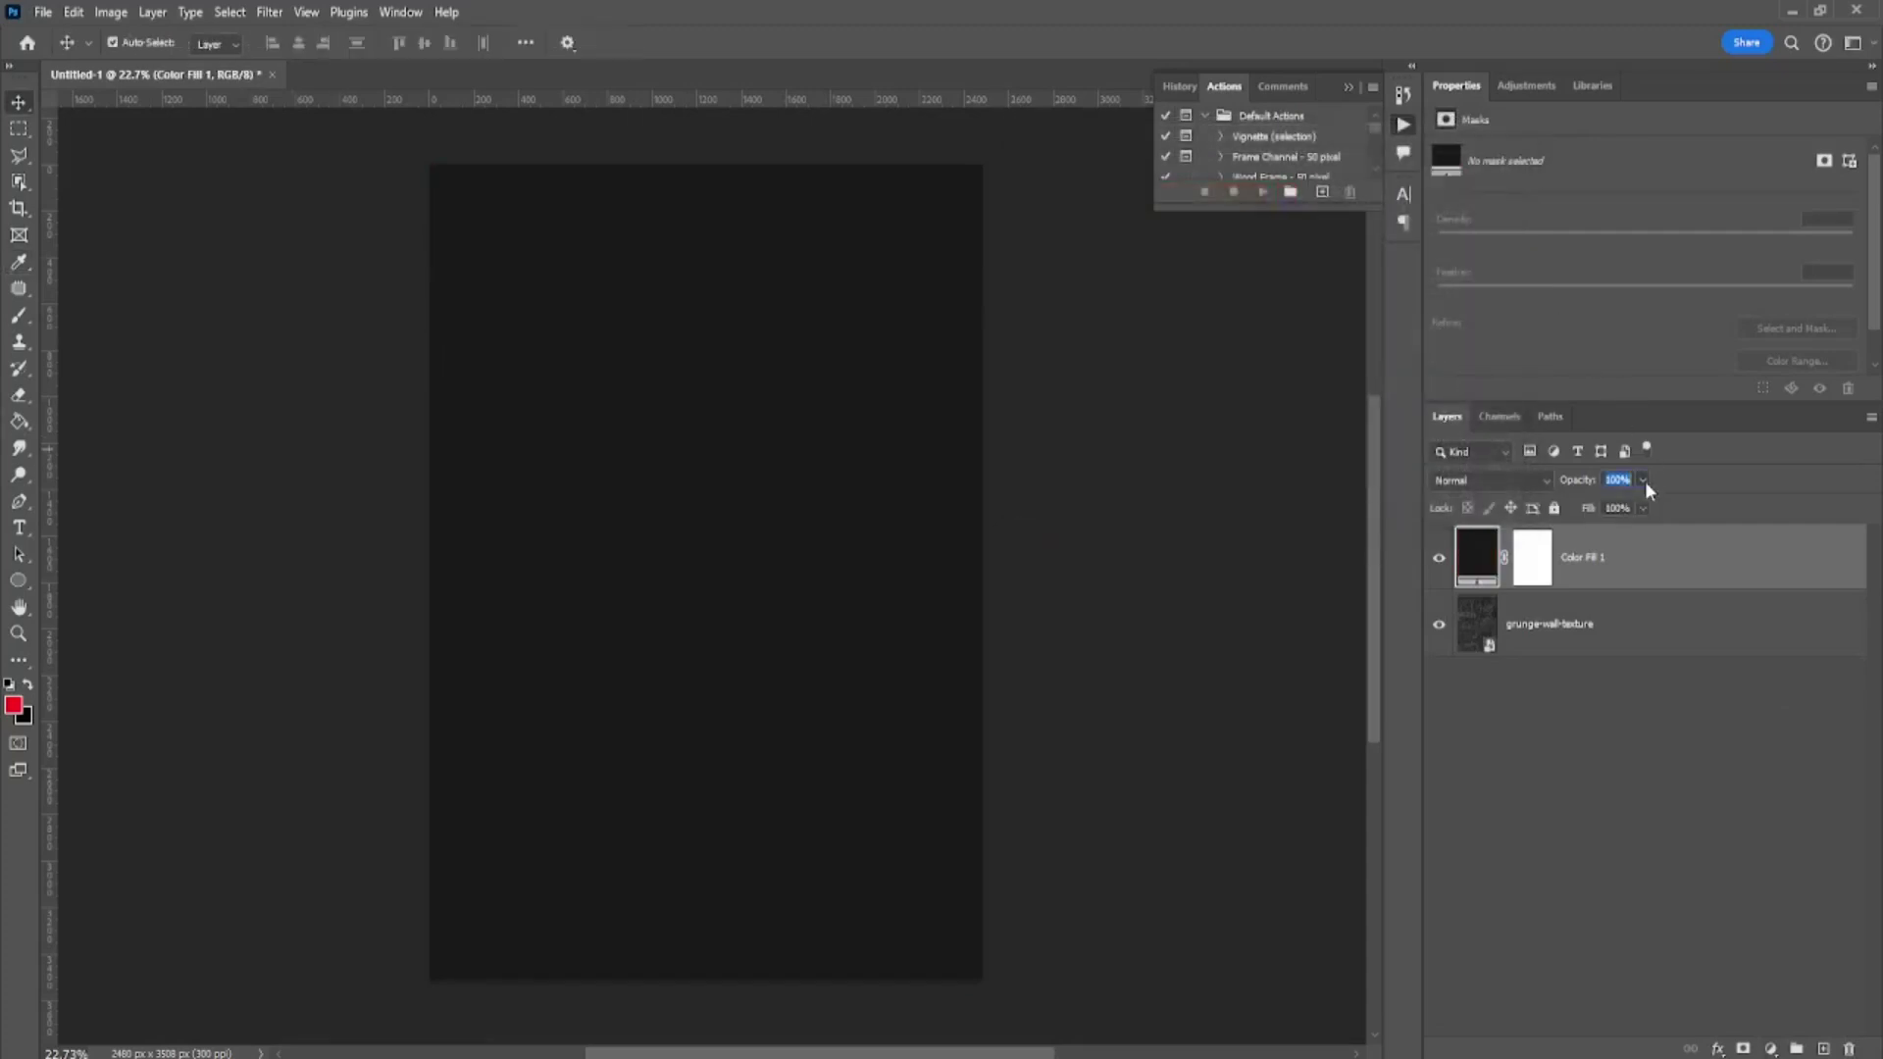
left_click(1643, 479)
left_click(1592, 504)
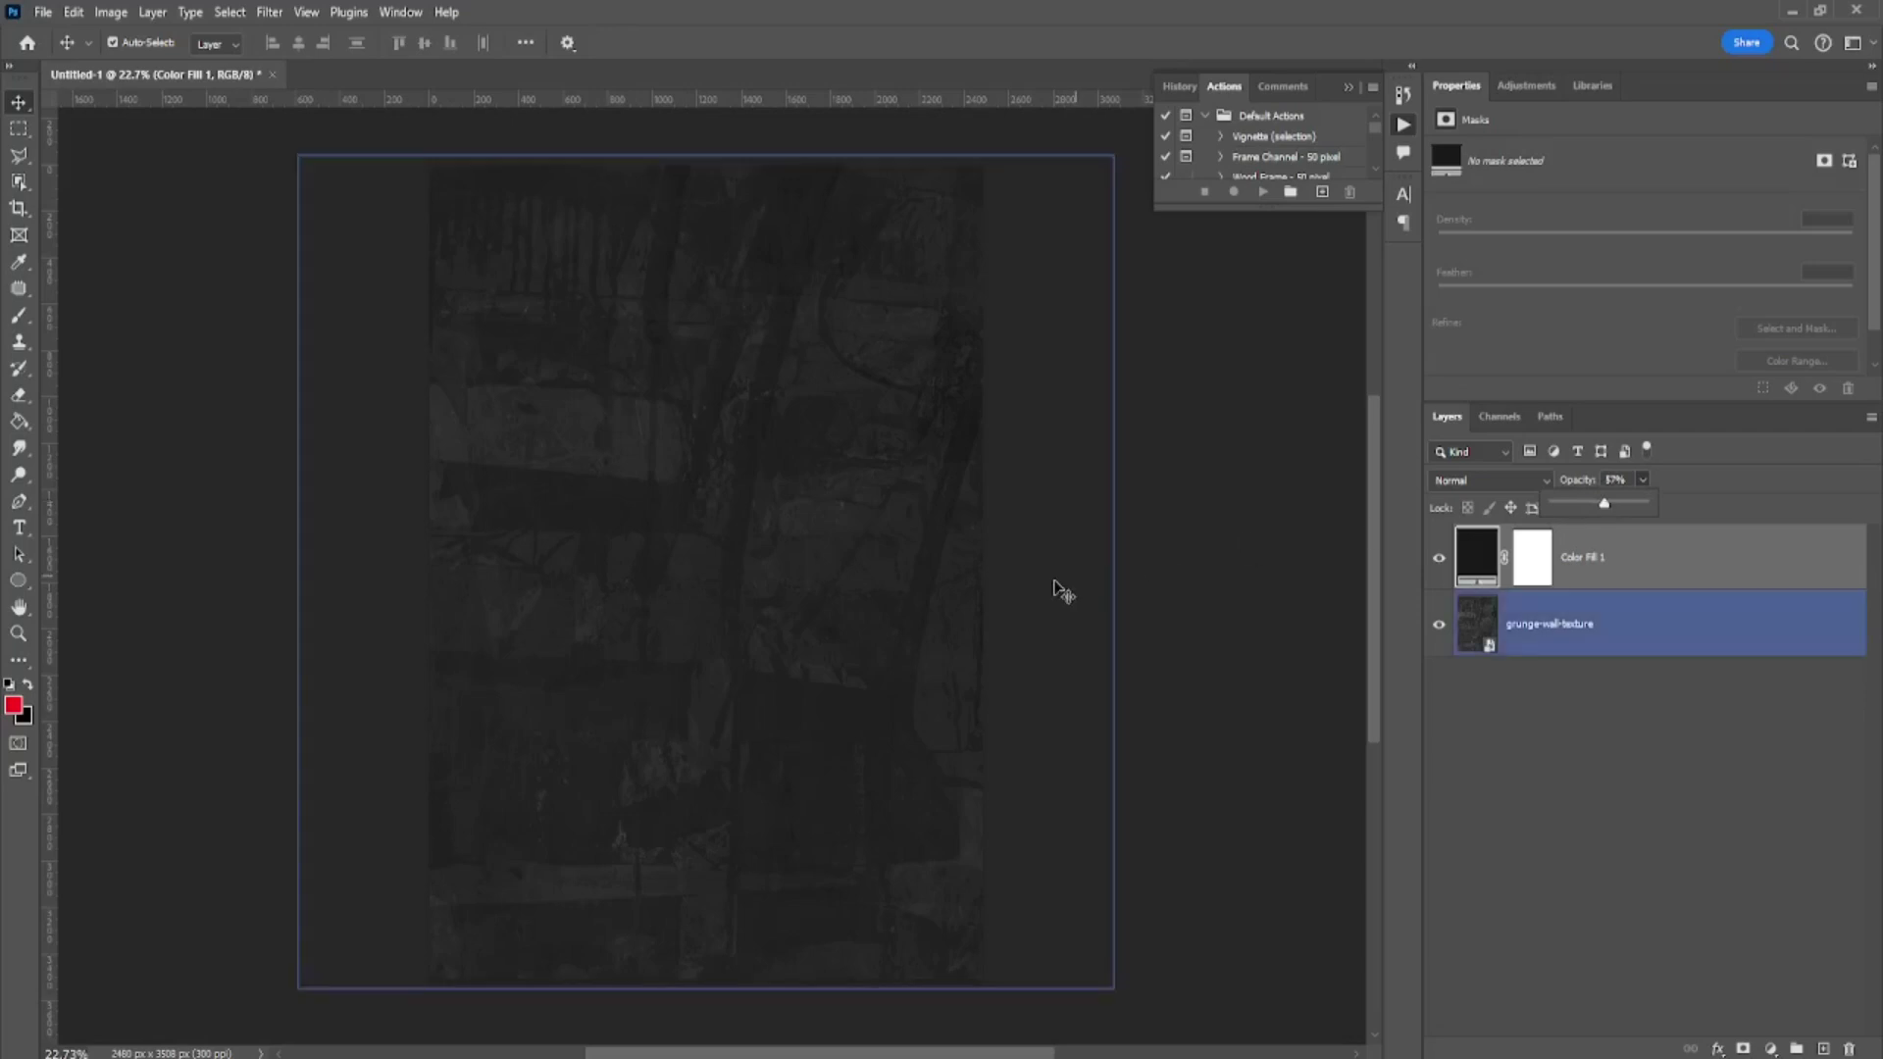
left_click(1262, 584)
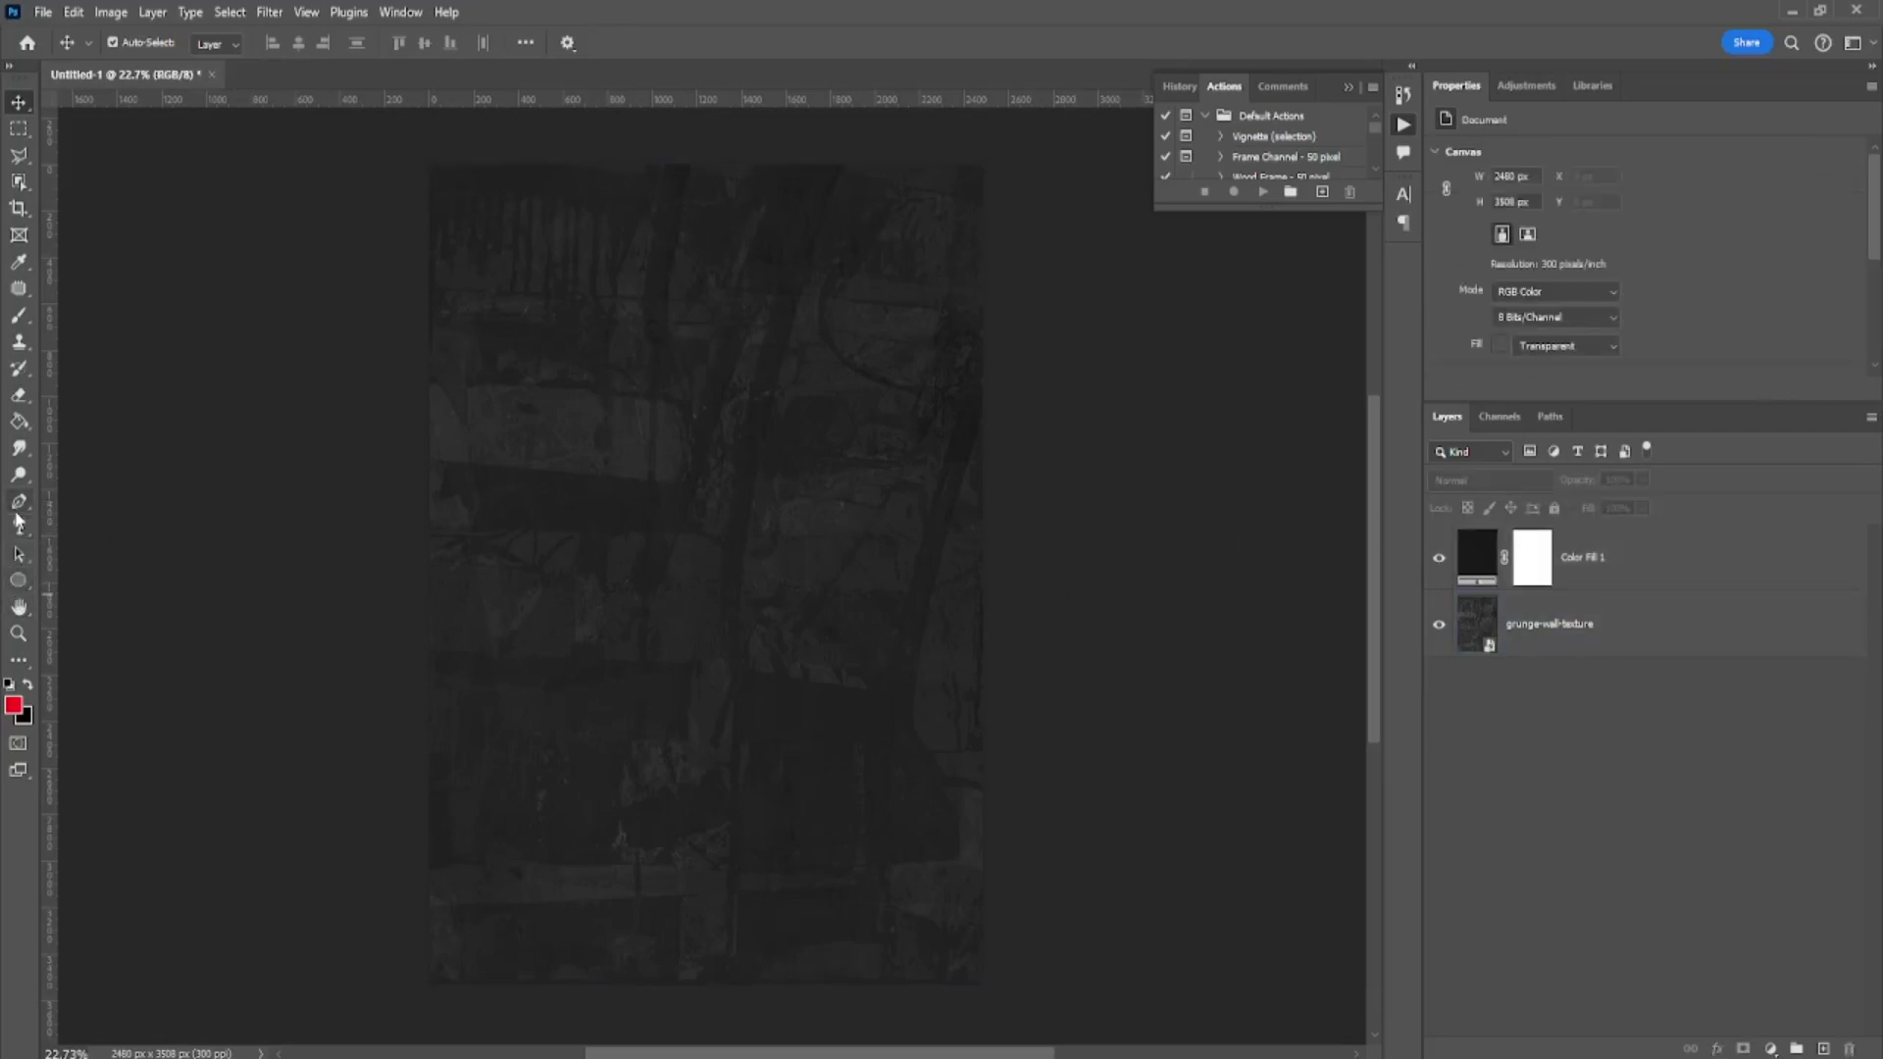
- Draw a wide red rectangle across the upper middle of the page
left_click(18, 580)
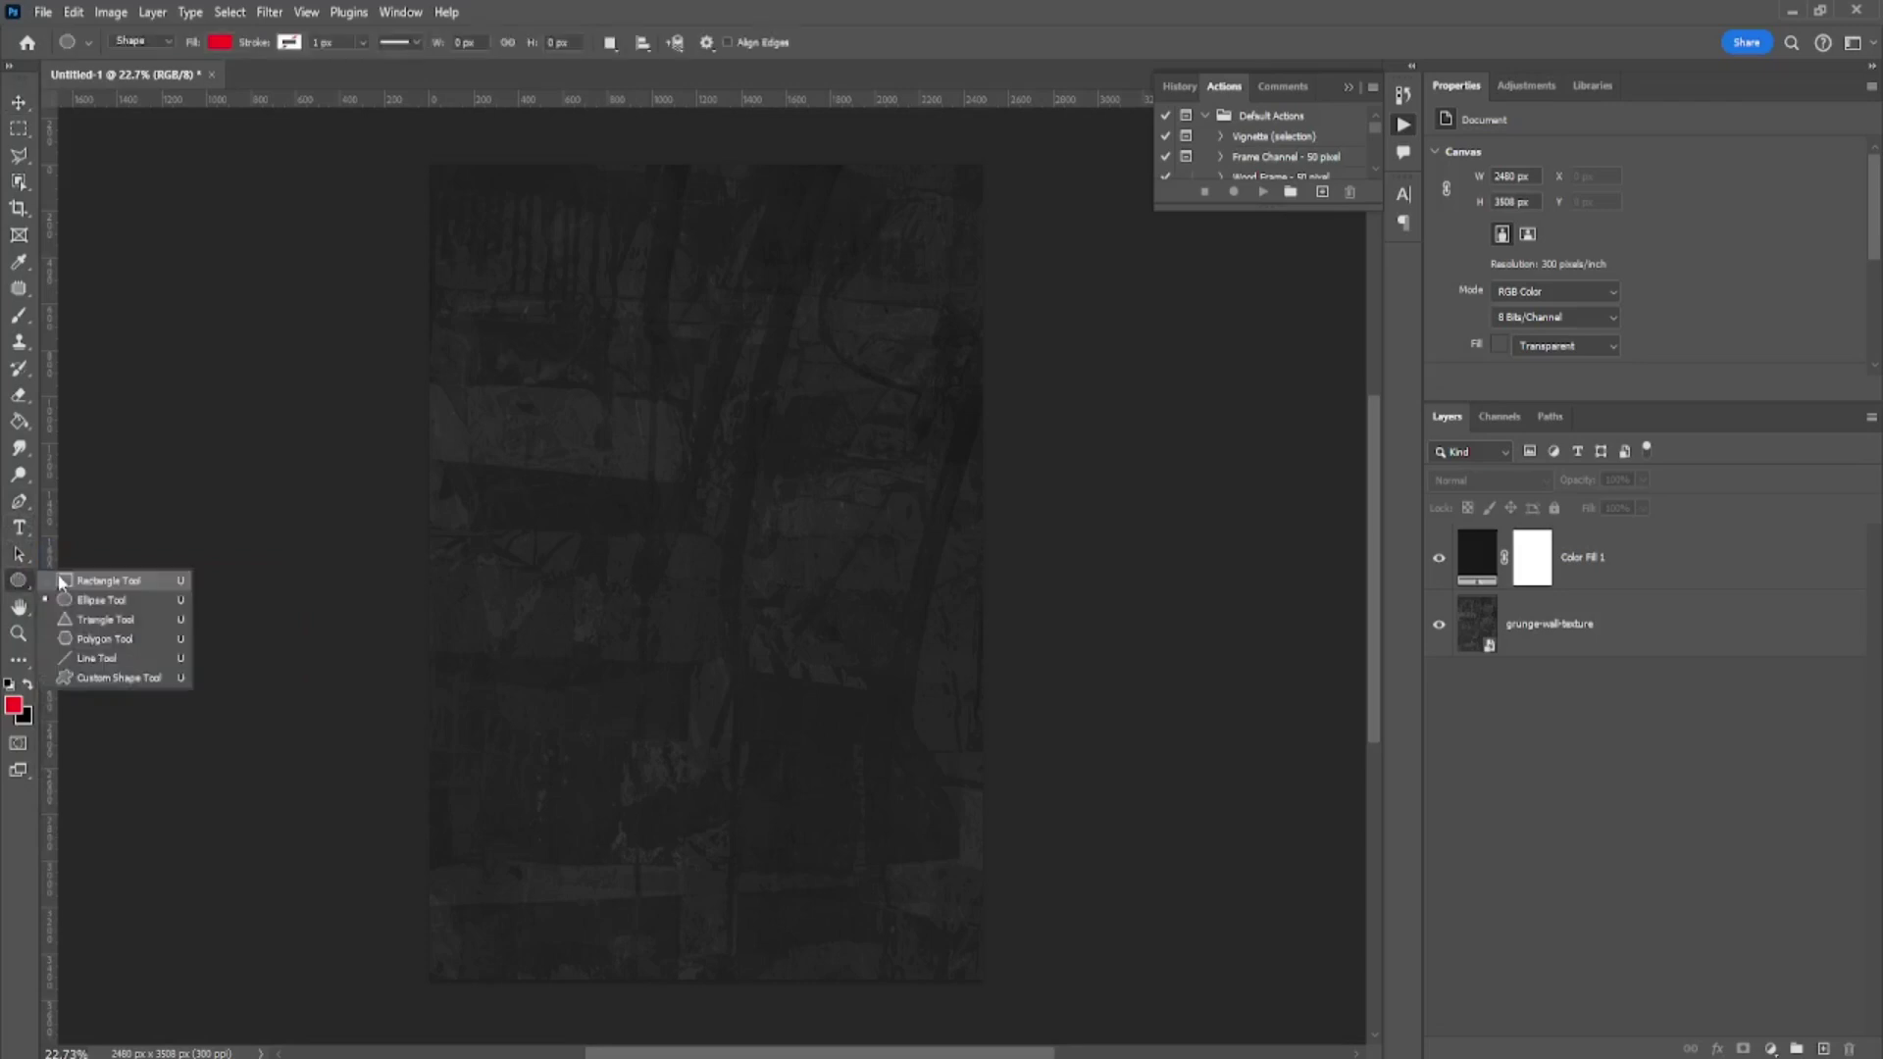
mouse_move(409, 476)
left_mouse_down()
mouse_move(1064, 618)
mouse_move(1062, 579)
left_mouse_up()
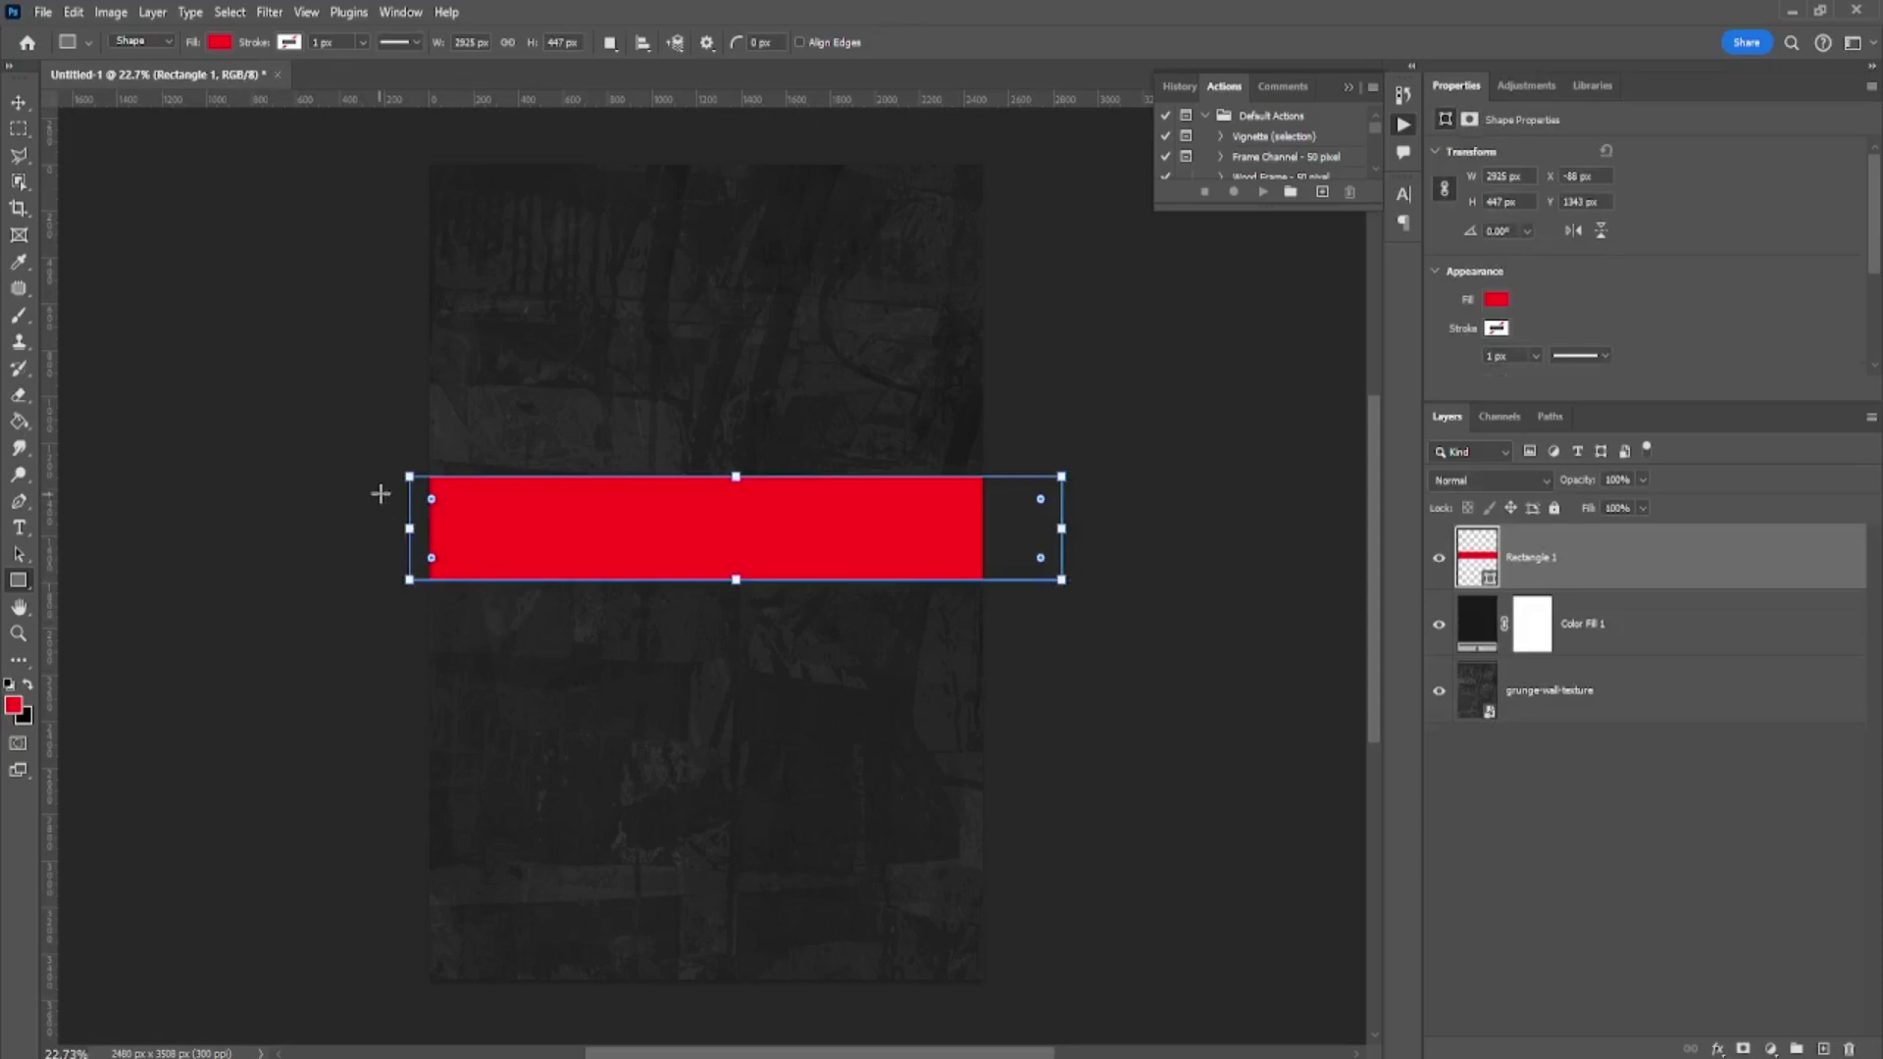
key("ctrl+plus")
scroll(138, 442, "up", 5)
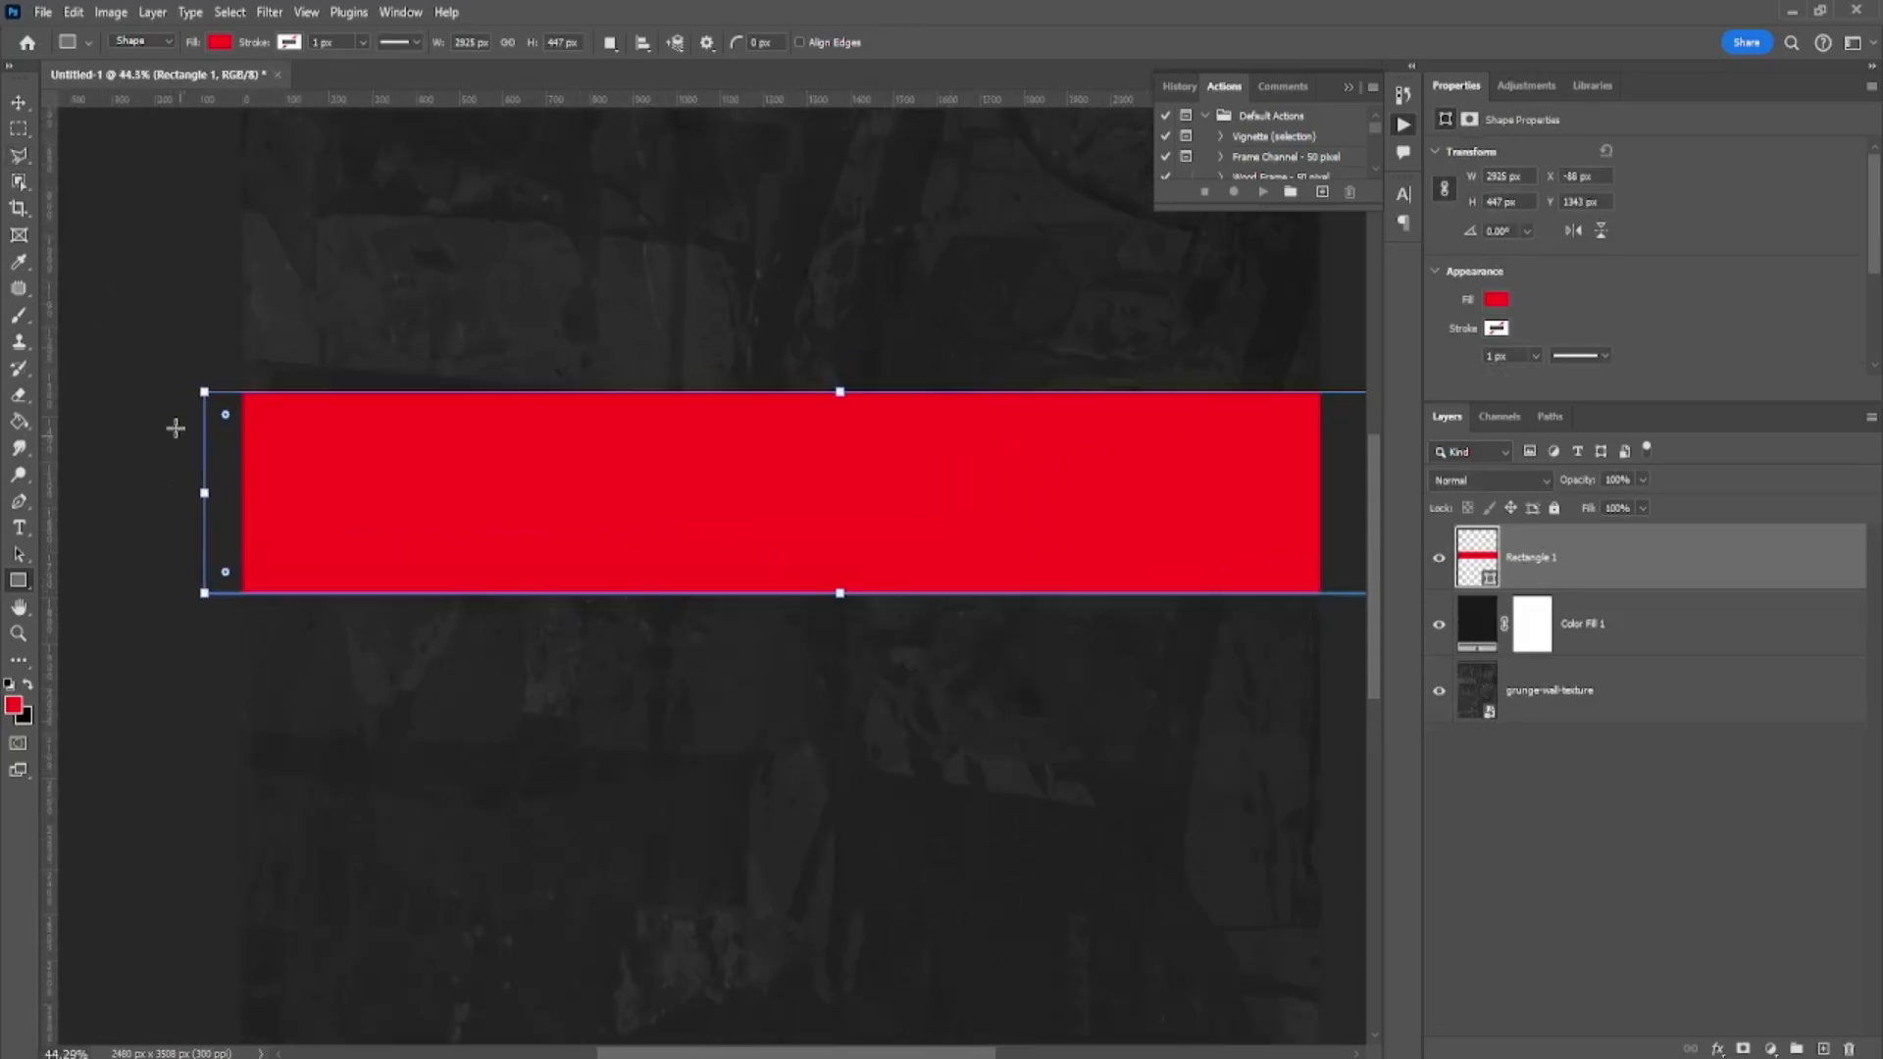
left_click_drag(204, 394, 391, 462)
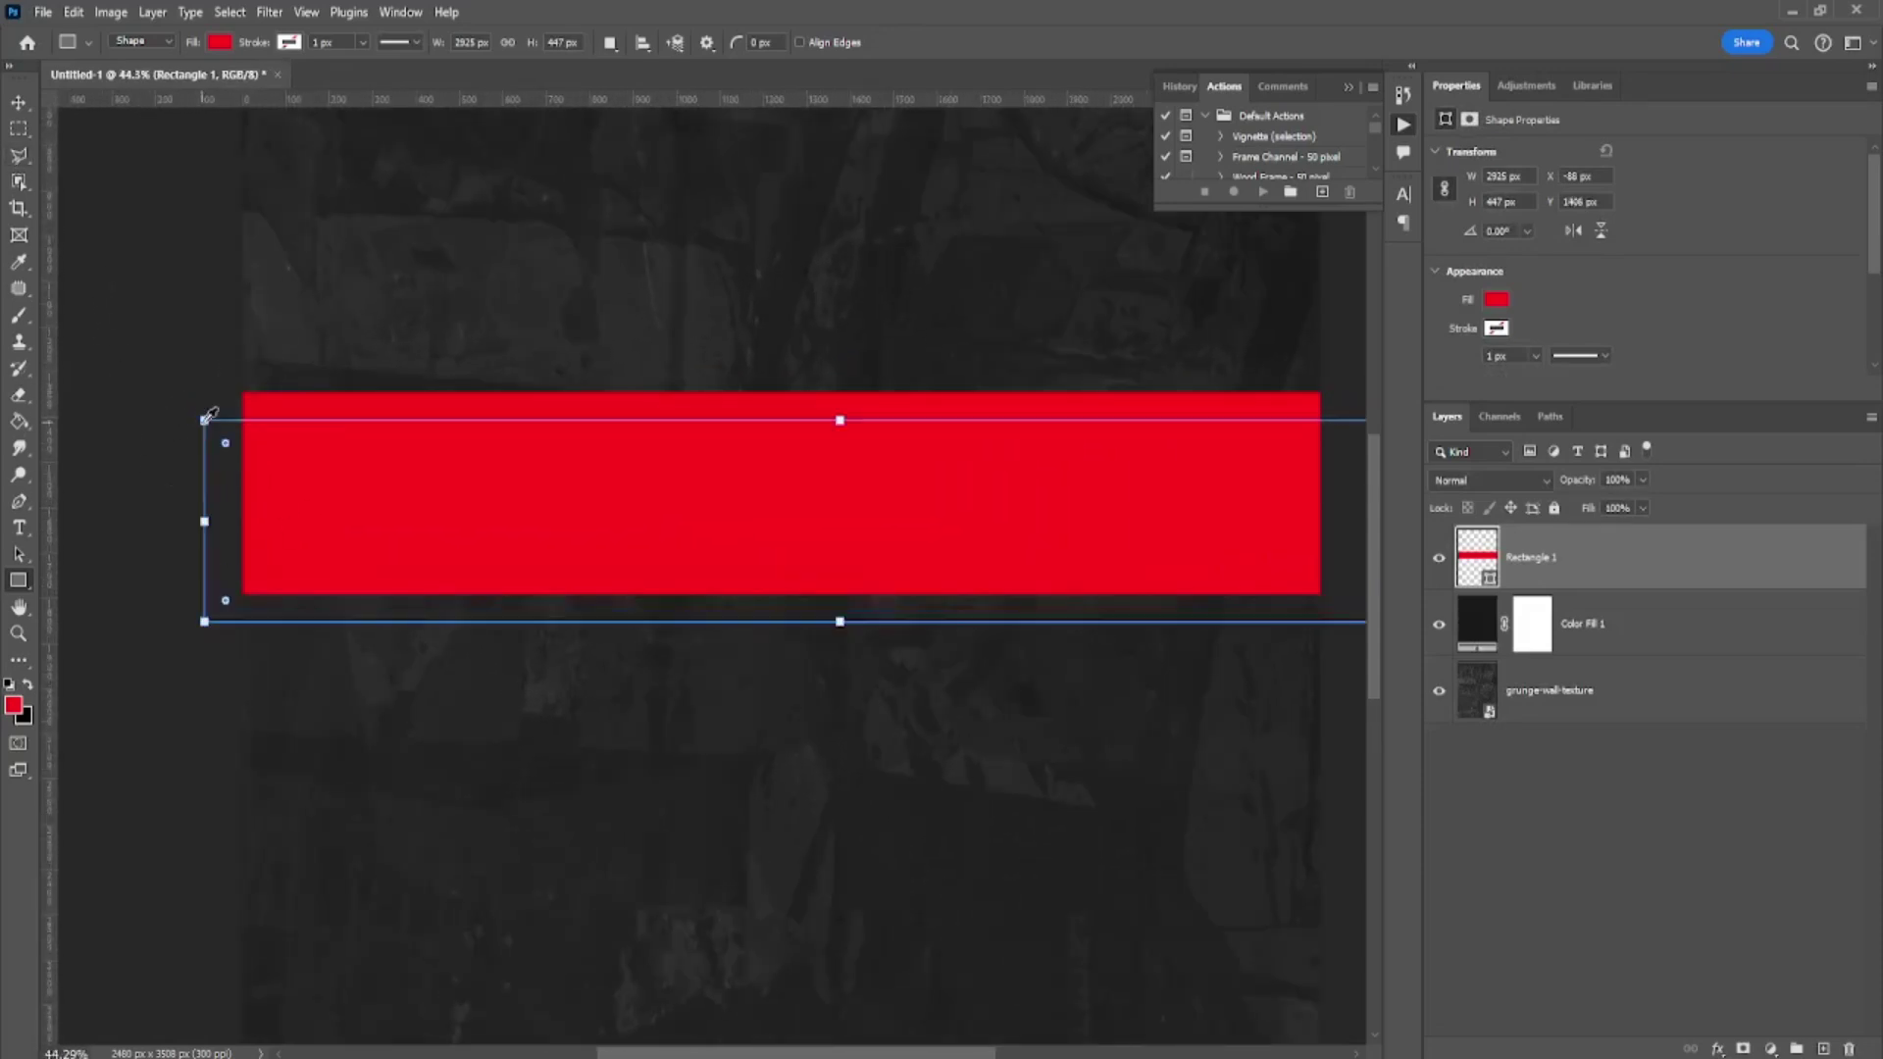
key("ctrl+z")
- Taper the red bar, narrow on the left and taller on the right, and nudge it up
left_click(19, 102)
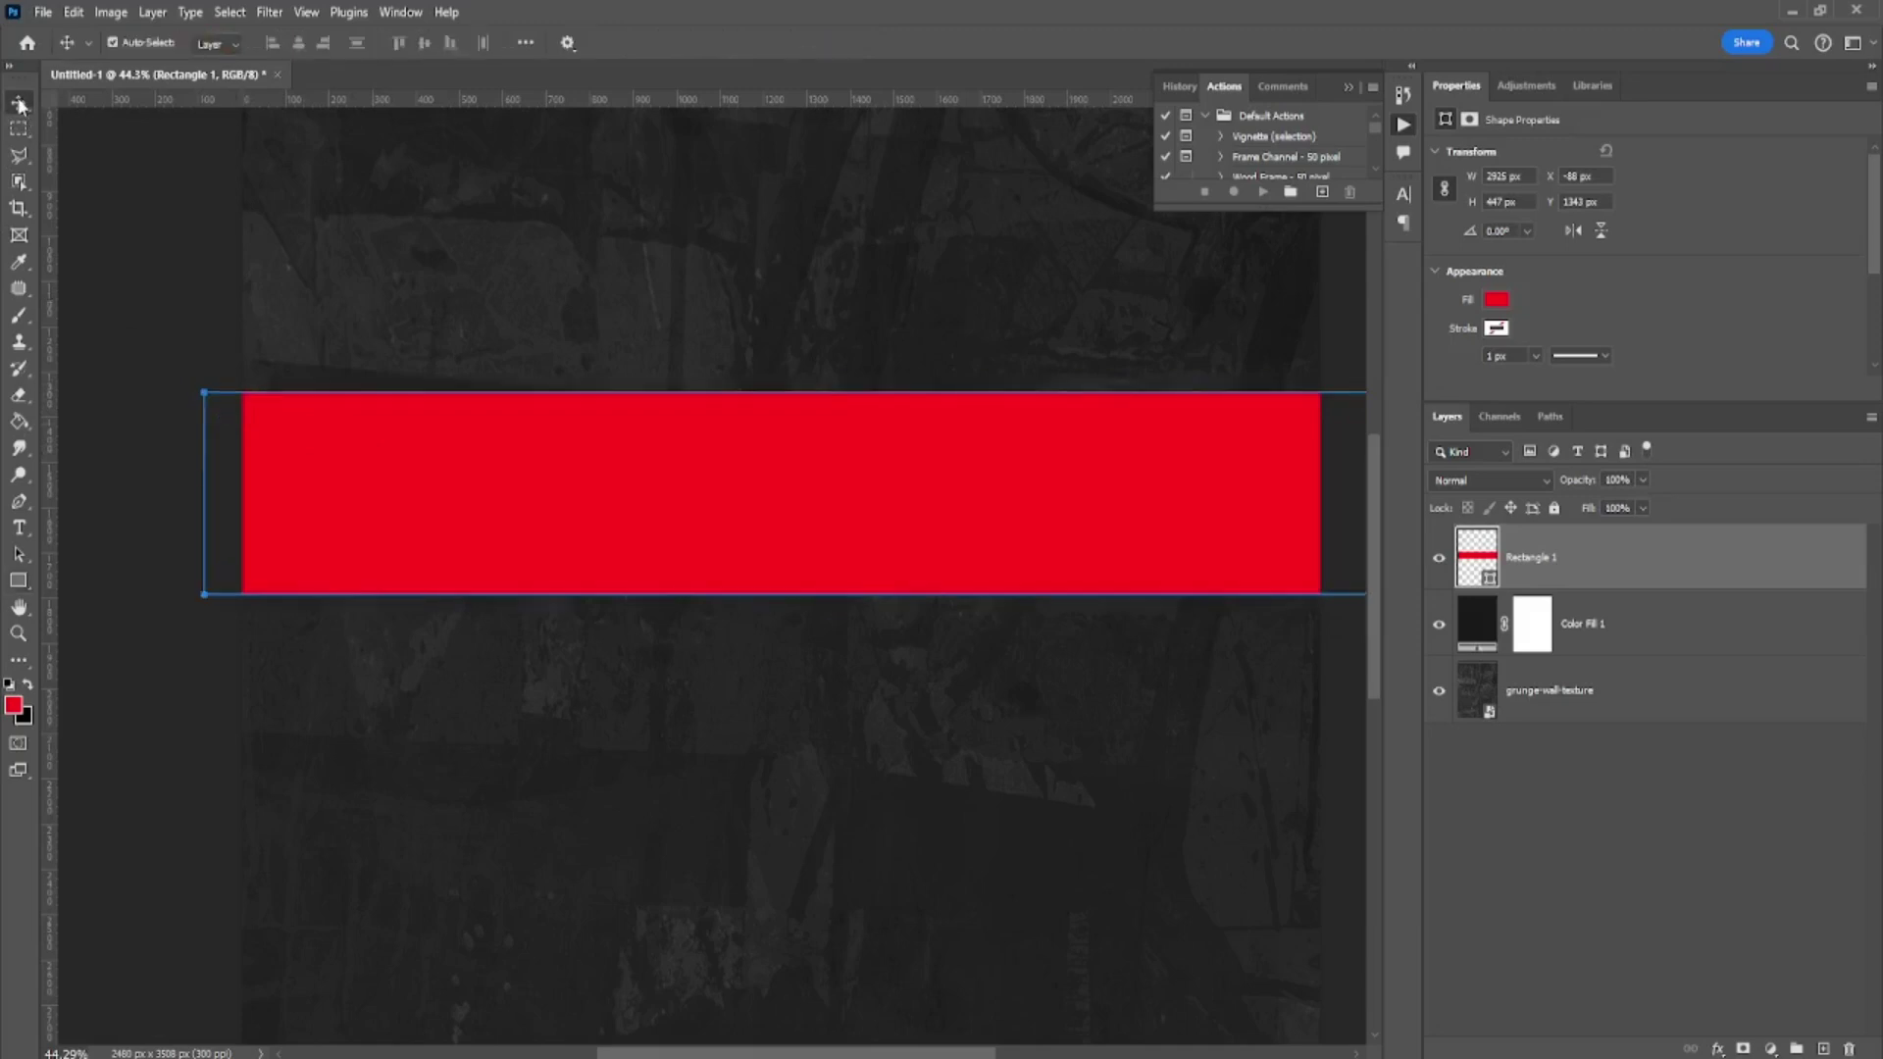
key("ctrl+t")
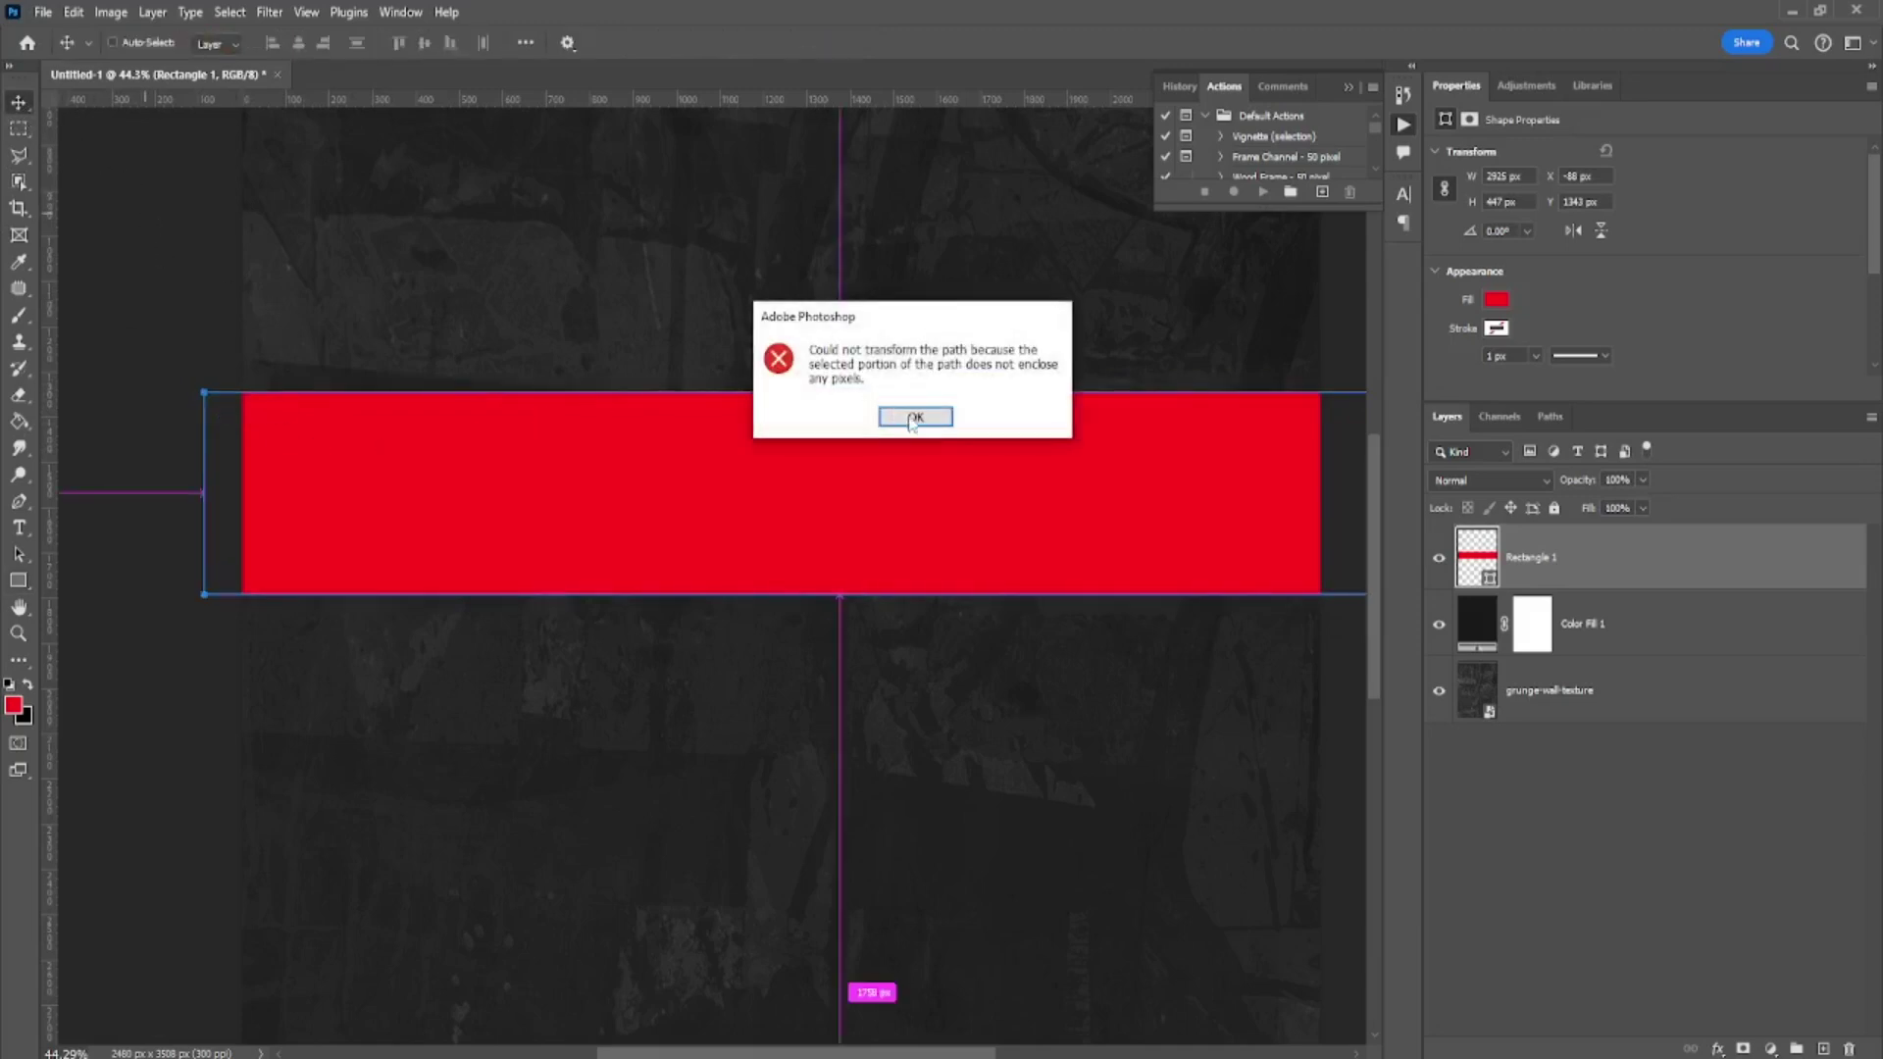
left_click(912, 418)
key("alt+bracketleft")
key("alt+bracketleft")
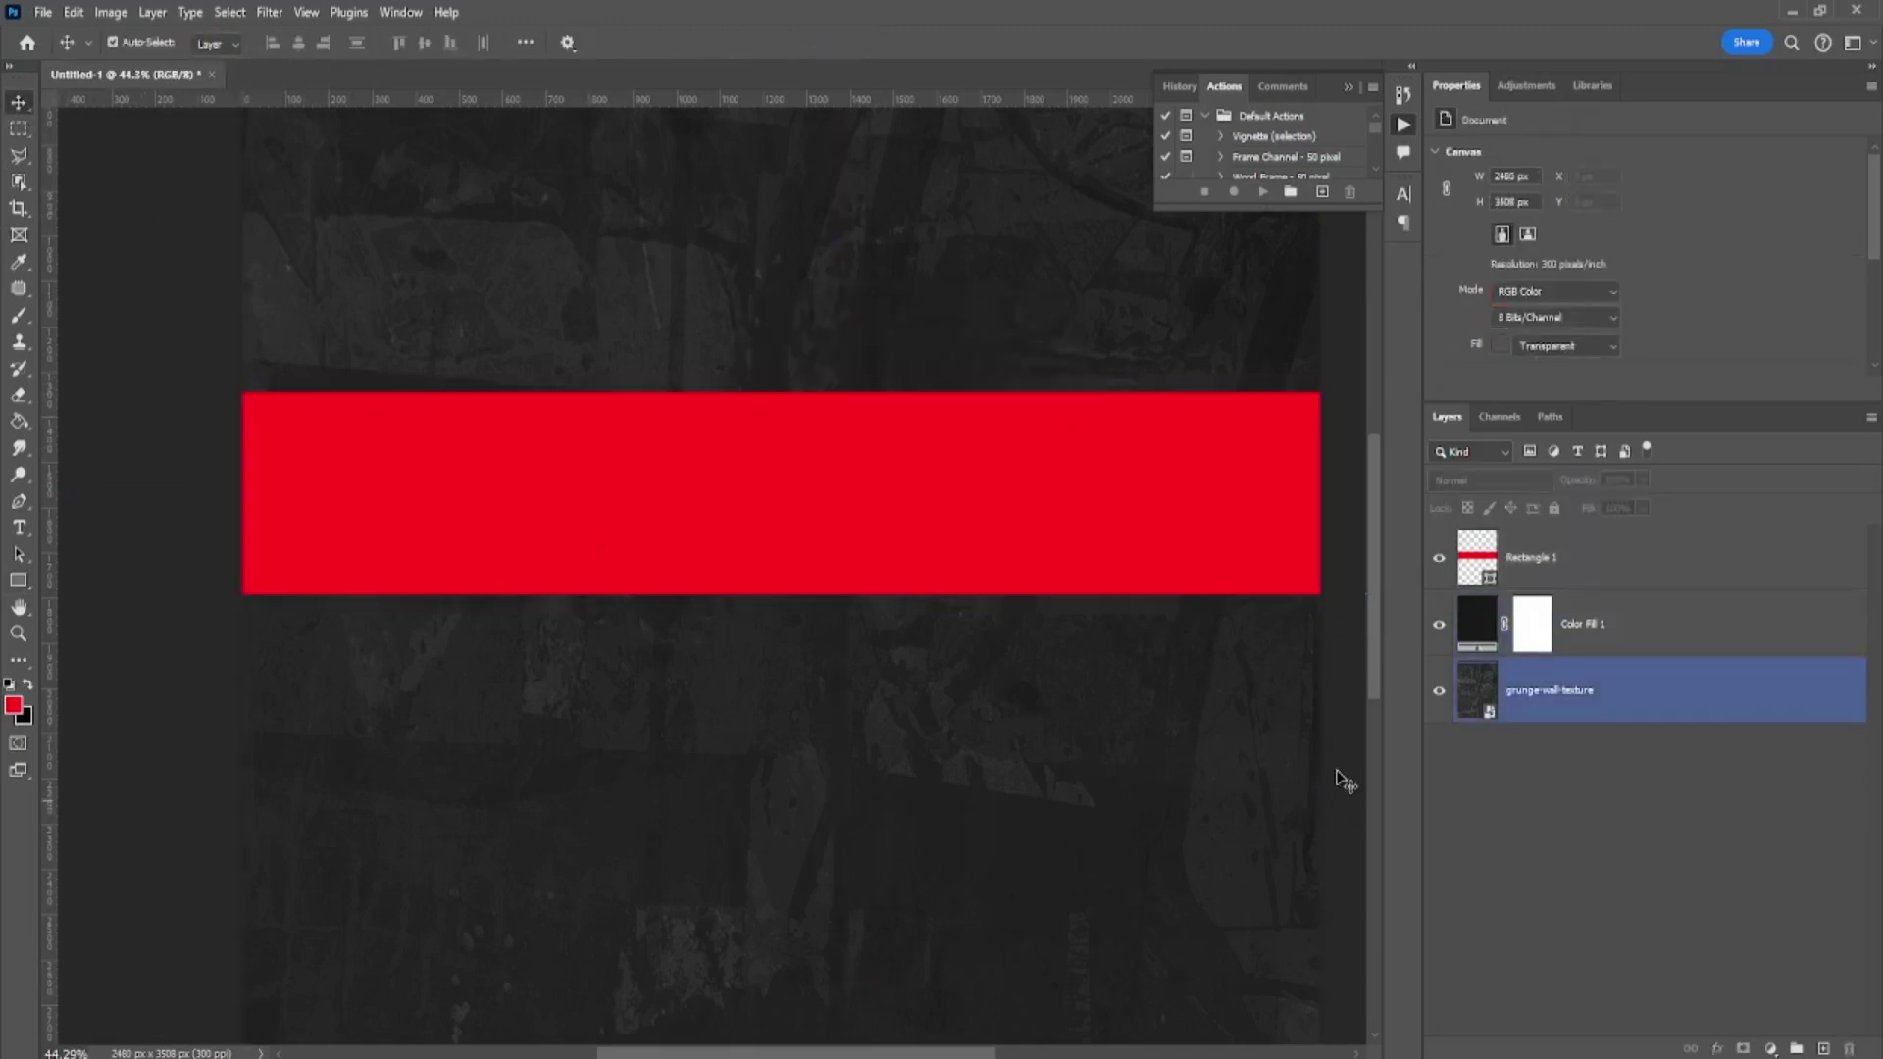
key("alt+bracketright")
key("alt+bracketright")
key("ctrl+t")
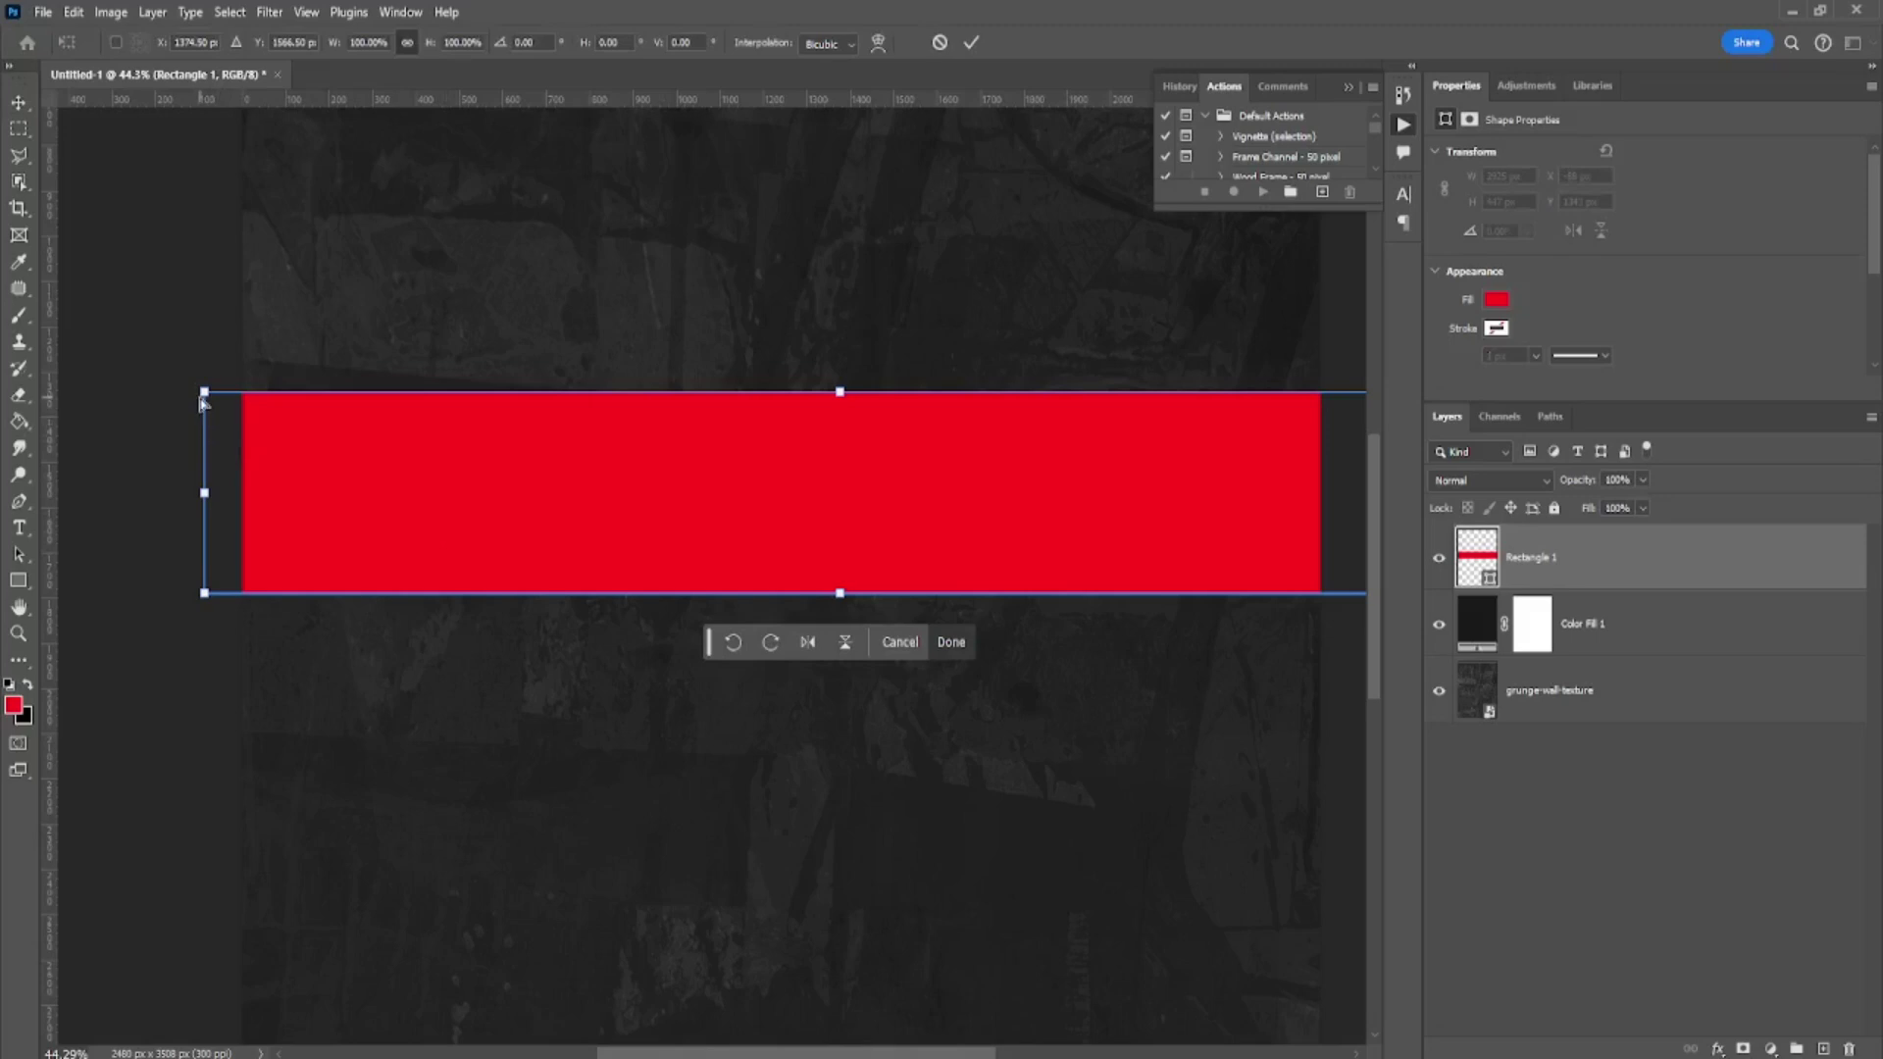
left_click_drag(203, 395, 210, 451)
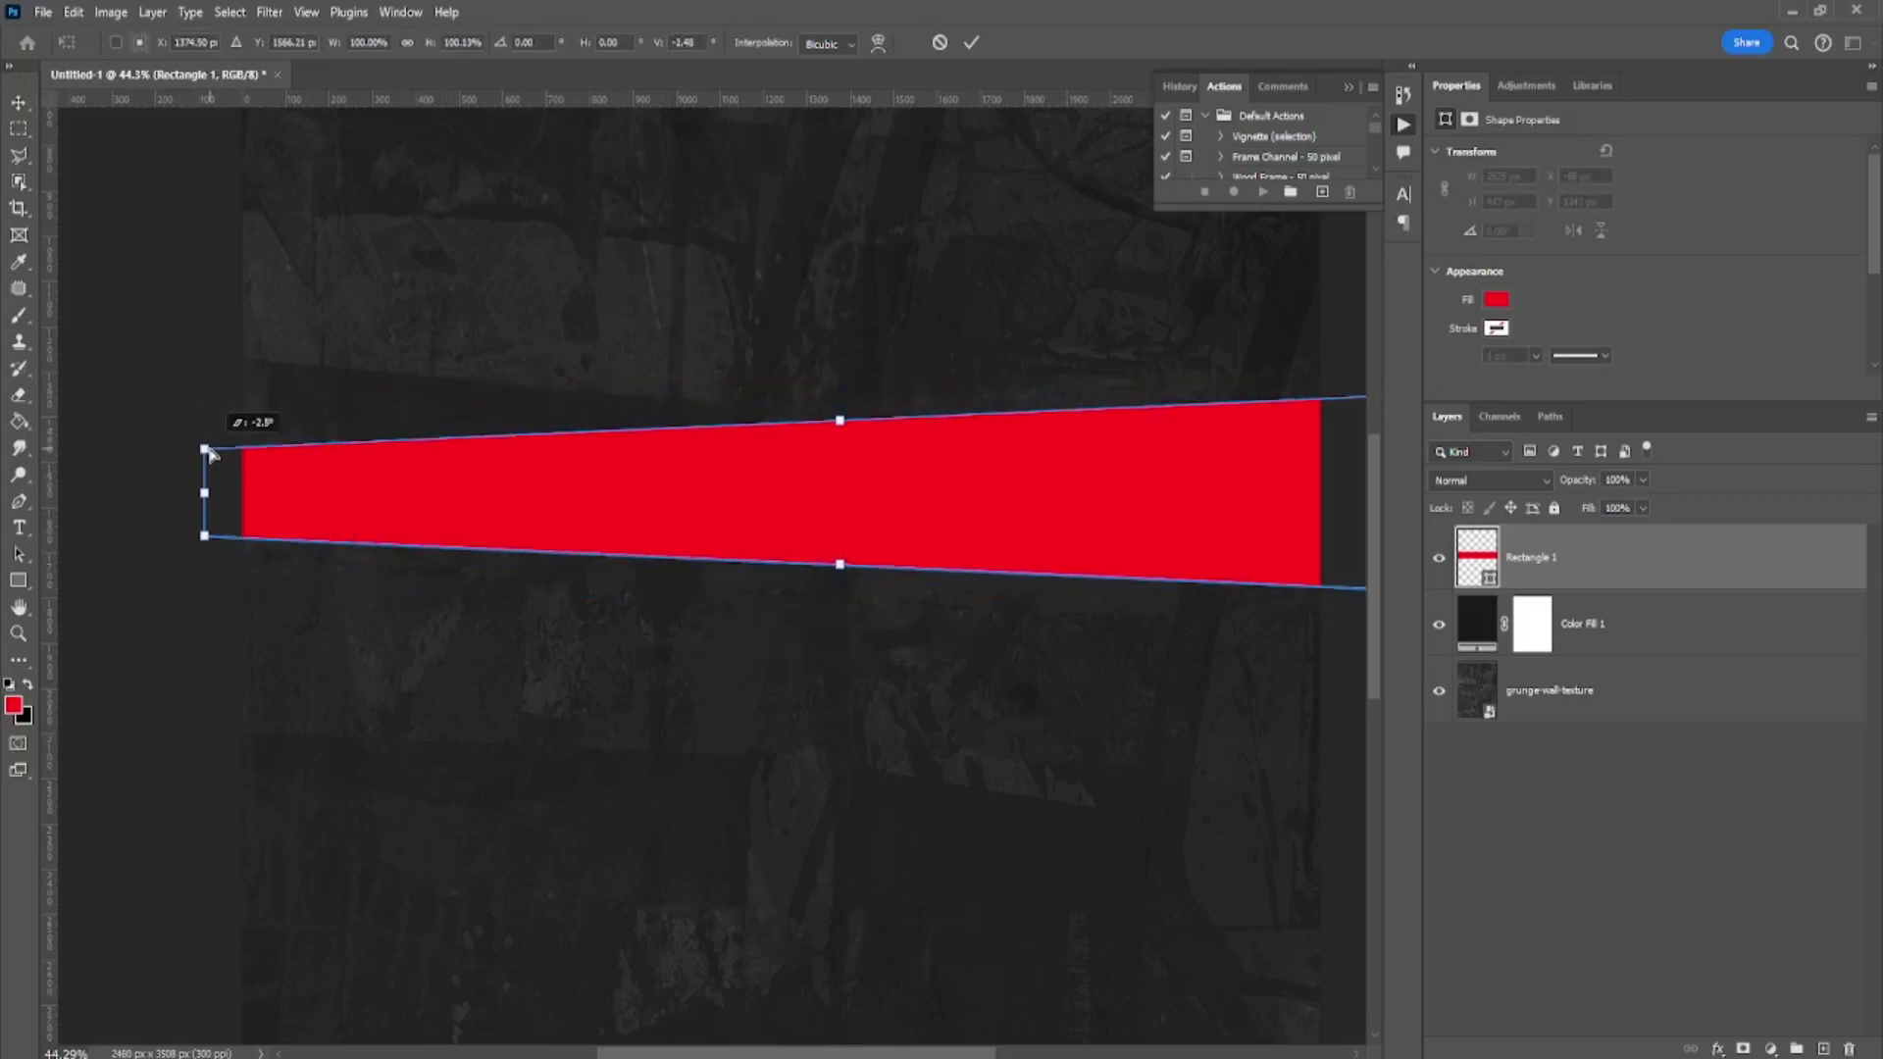
scroll(522, 474, "down", 3)
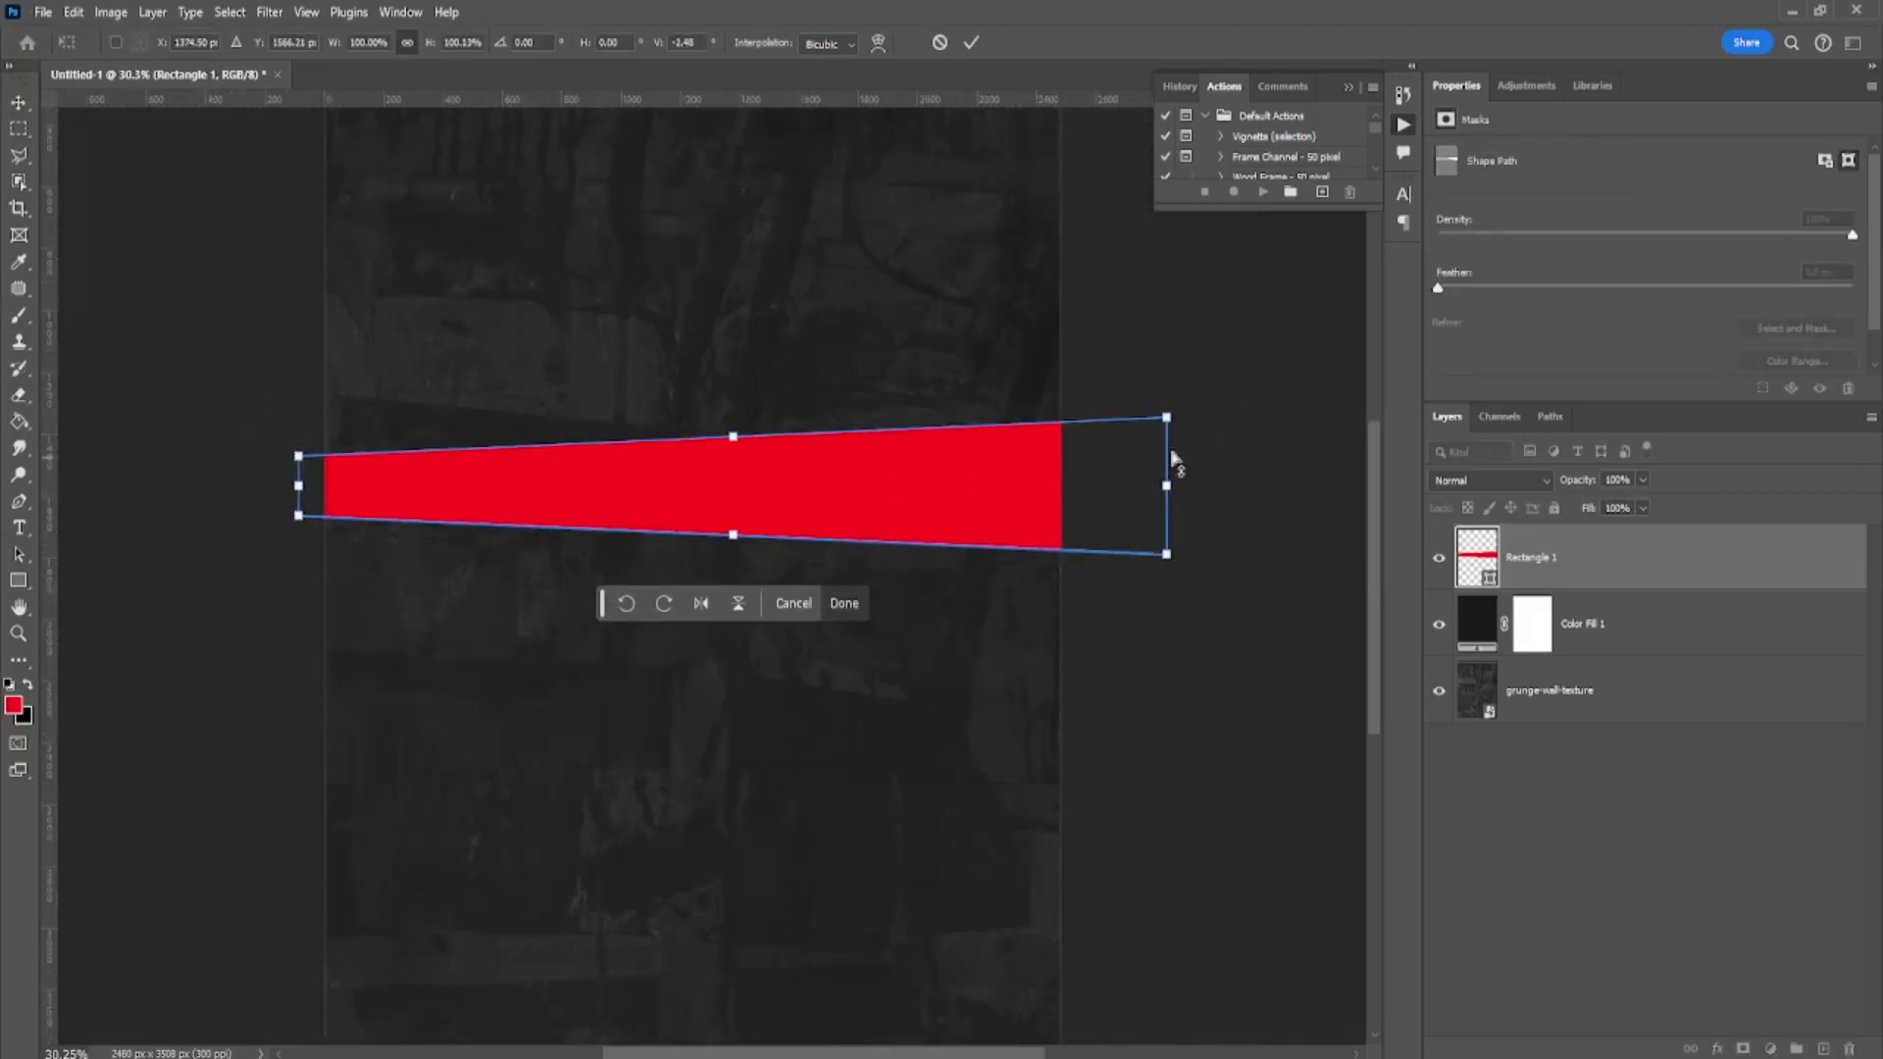
left_click_drag(1166, 427, 1167, 409)
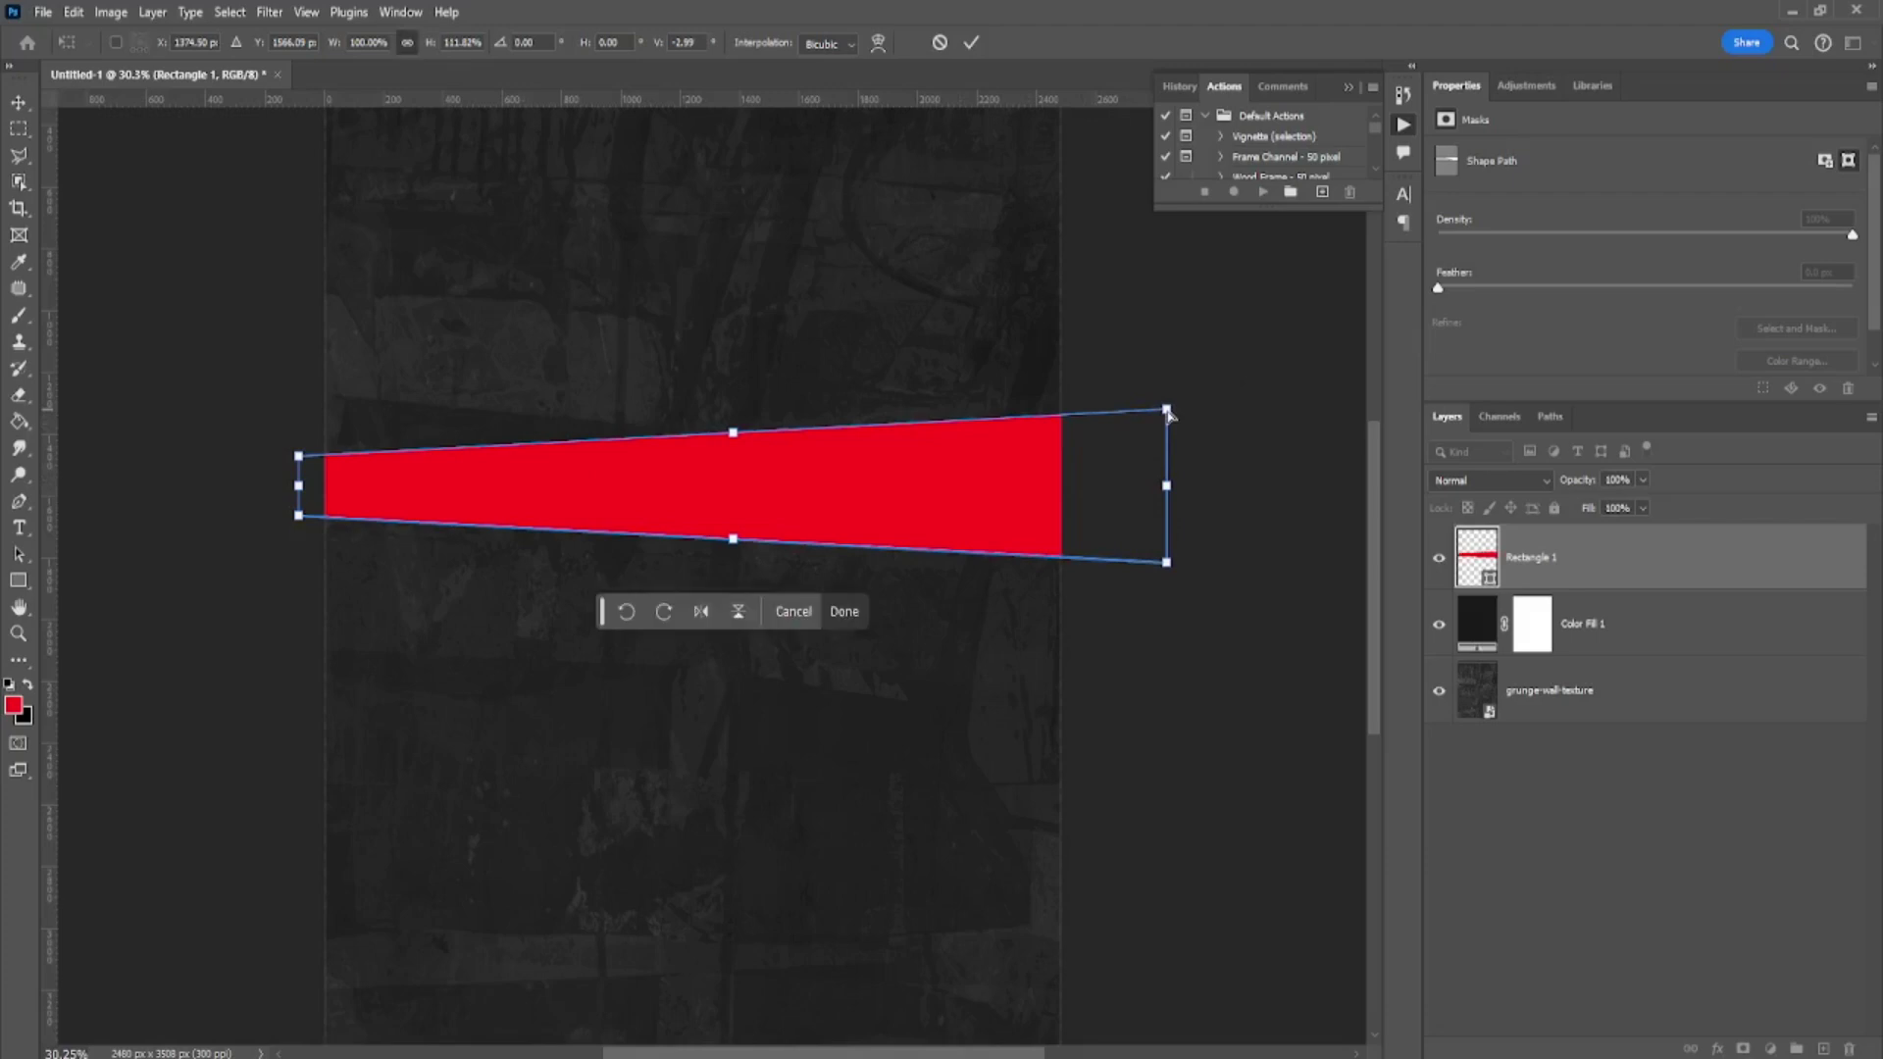
key("Return")
left_click_drag(1030, 474, 958, 455)
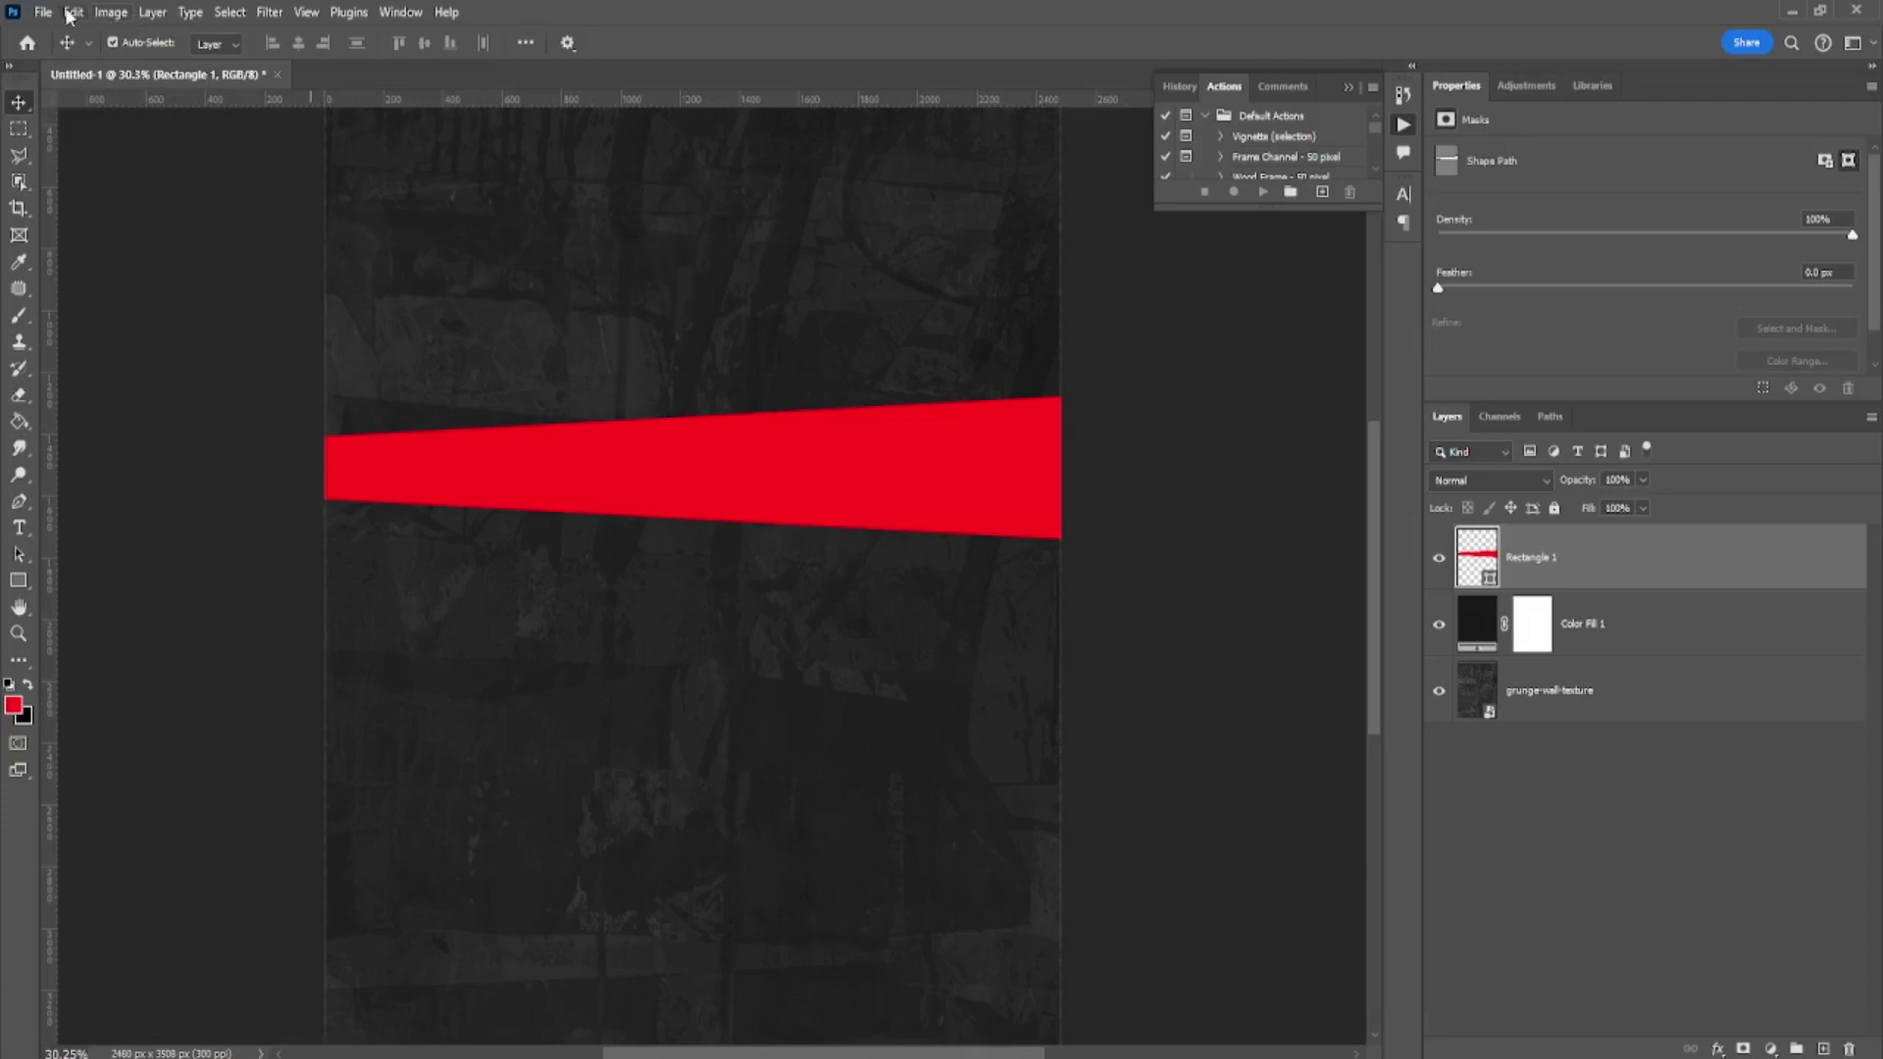
- Warp the red bar into an upward-sweeping curve with its right side pulled down
left_click(71, 15)
mouse_move(104, 498)
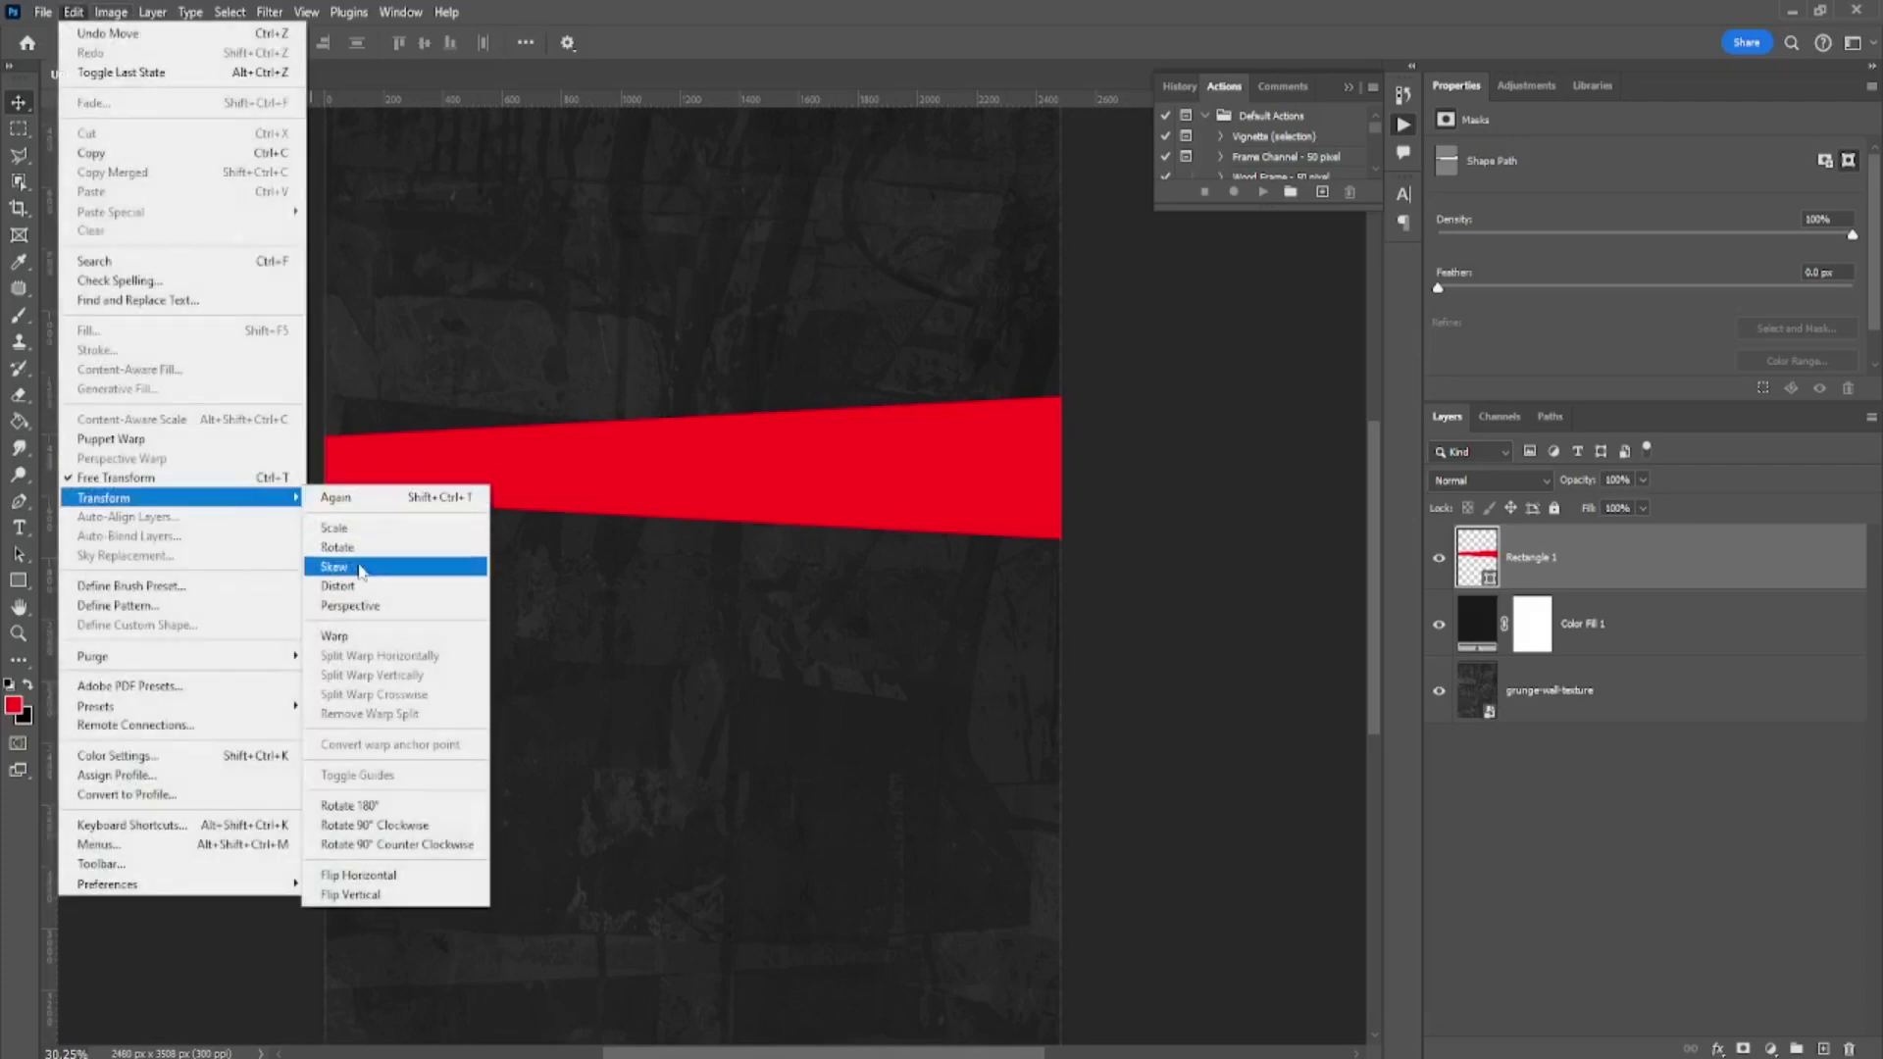
left_click(338, 636)
left_click_drag(660, 526, 747, 368)
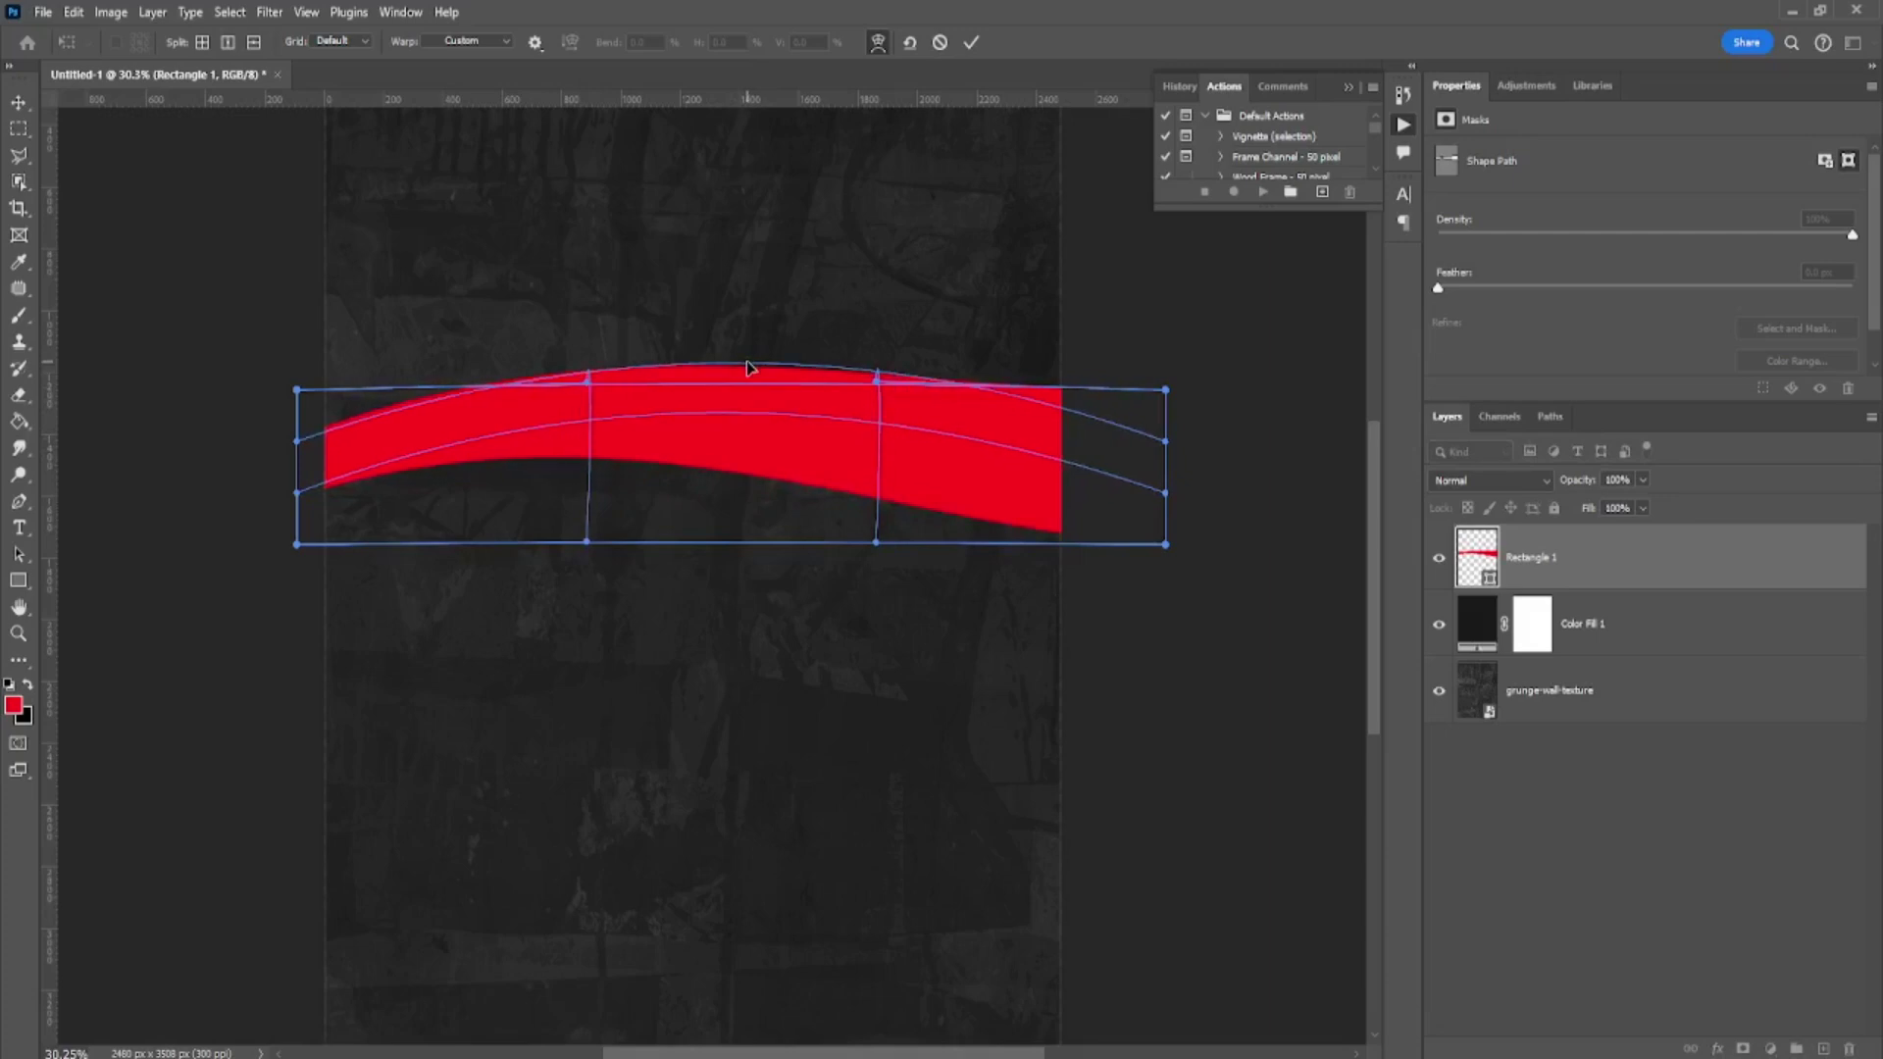
left_click_drag(841, 433, 874, 450)
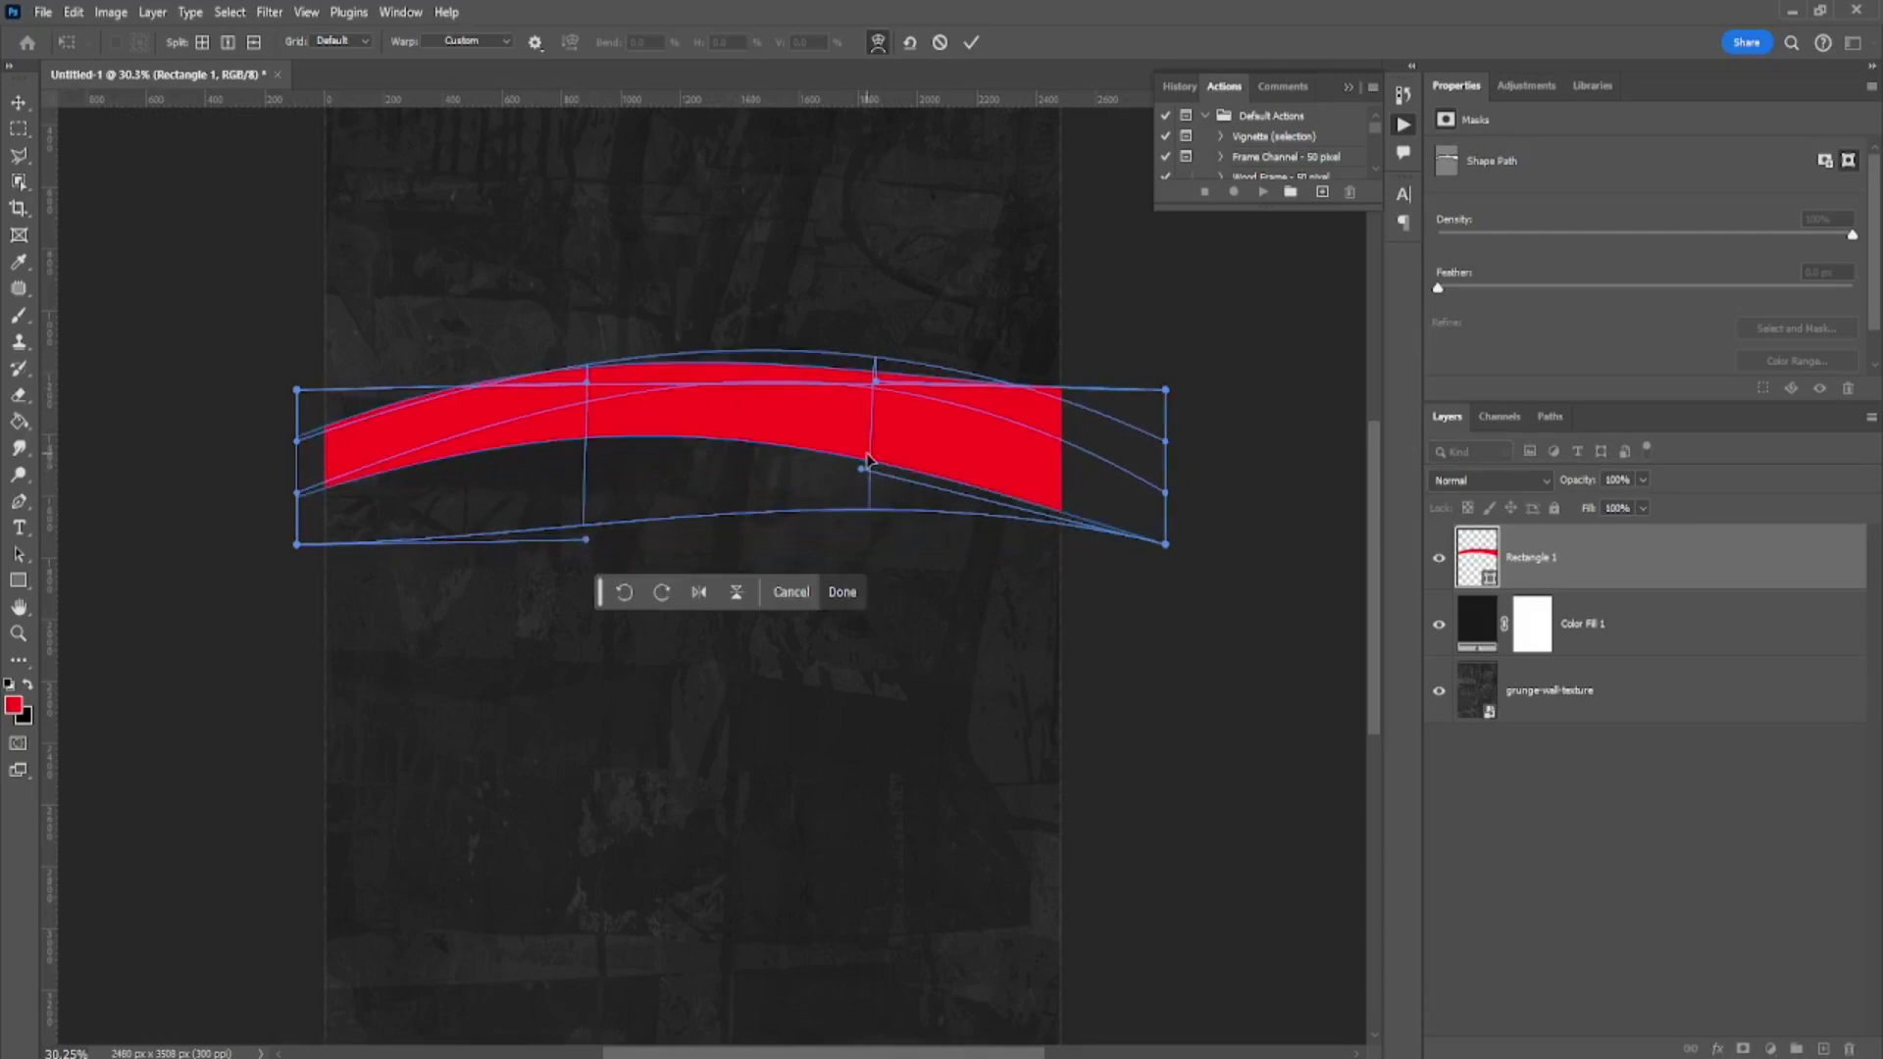
key("Return")
- Duplicate the curved band below the original, rotate it slightly and lower it
left_click_drag(746, 437, 831, 508)
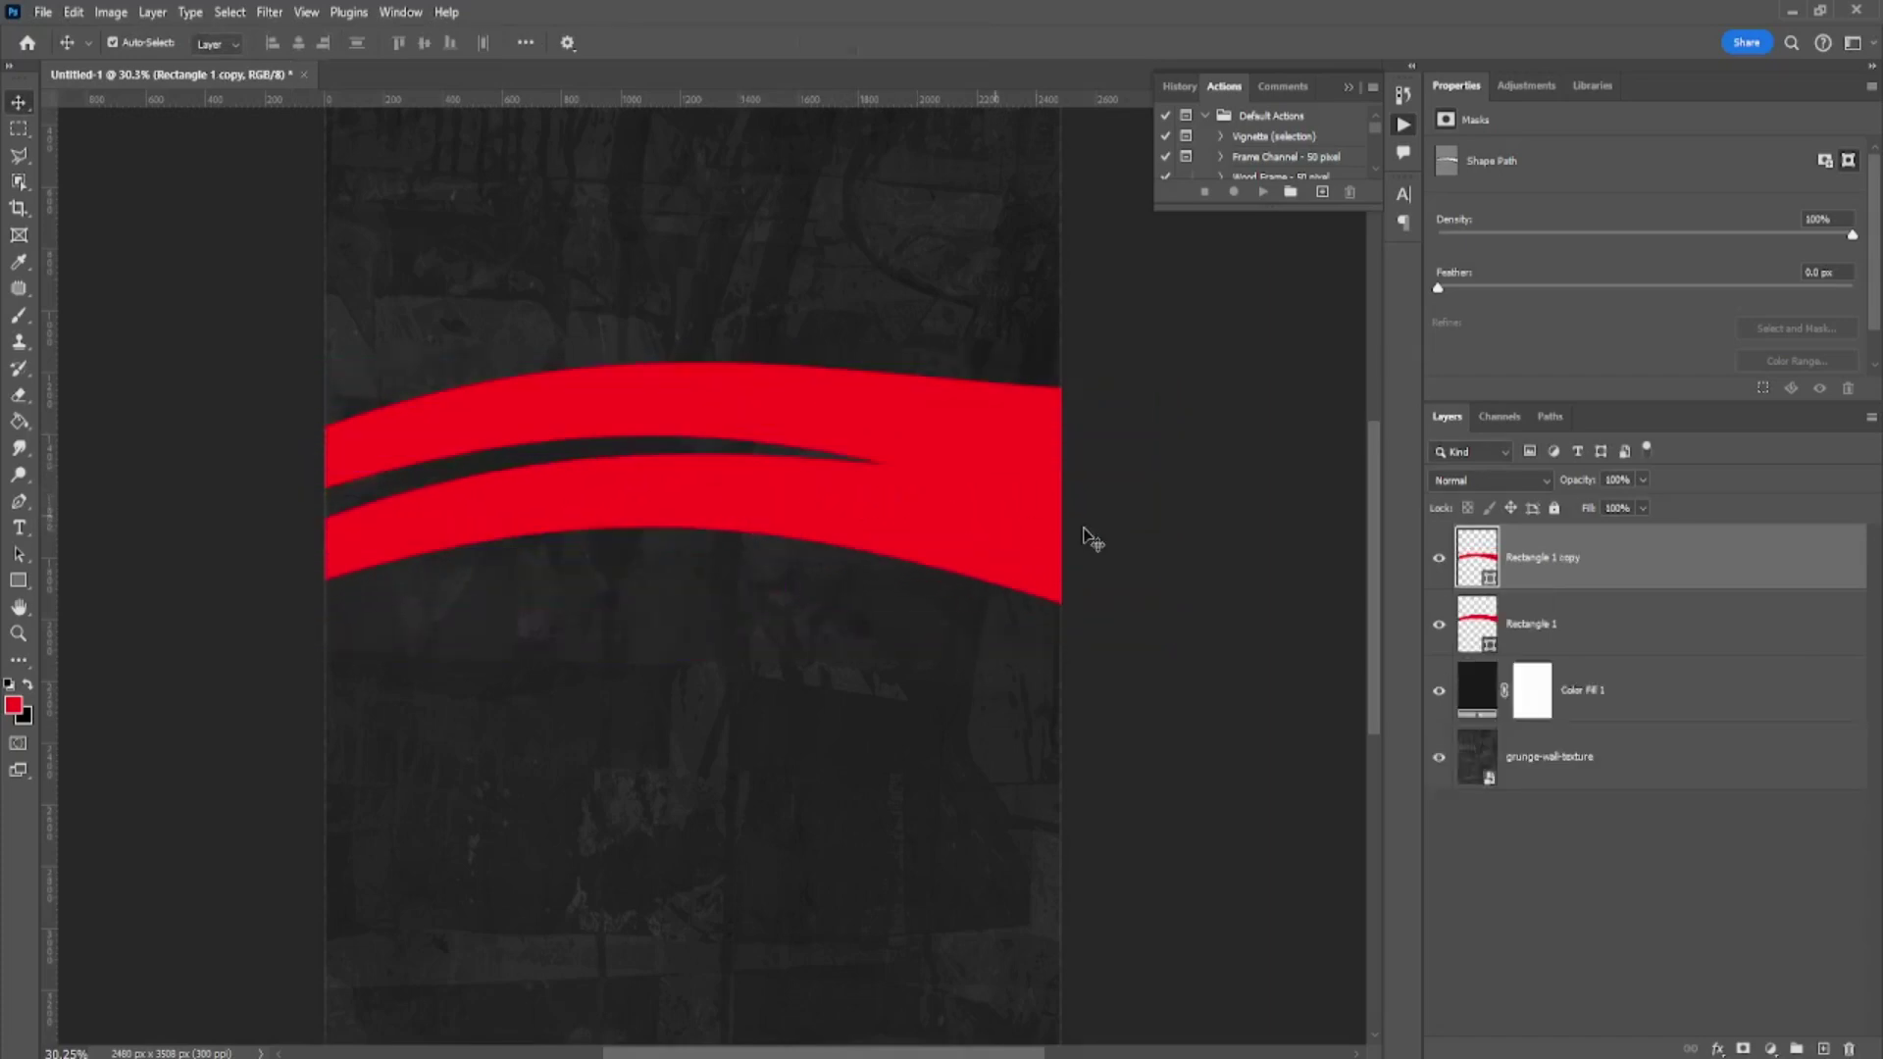
key("ctrl+t")
left_click_drag(1214, 524, 1216, 576)
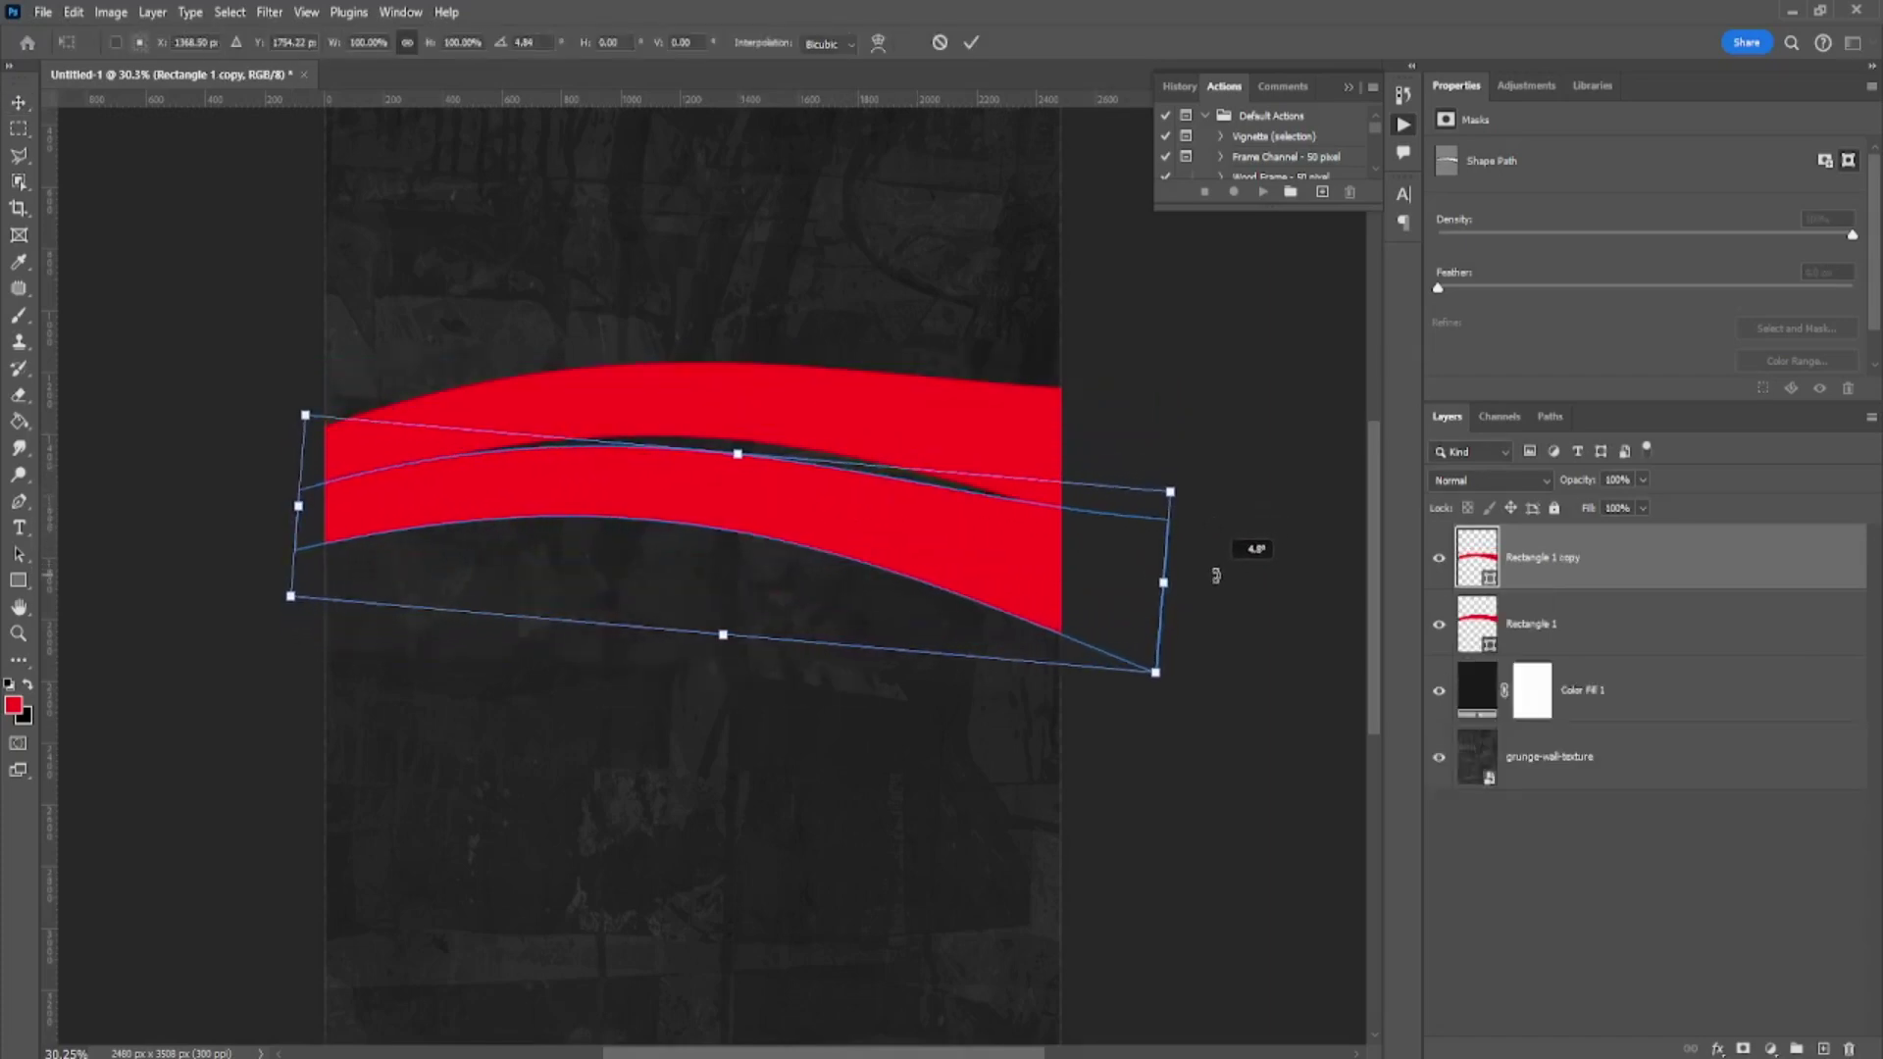
left_click_drag(958, 505, 949, 531)
key("Return")
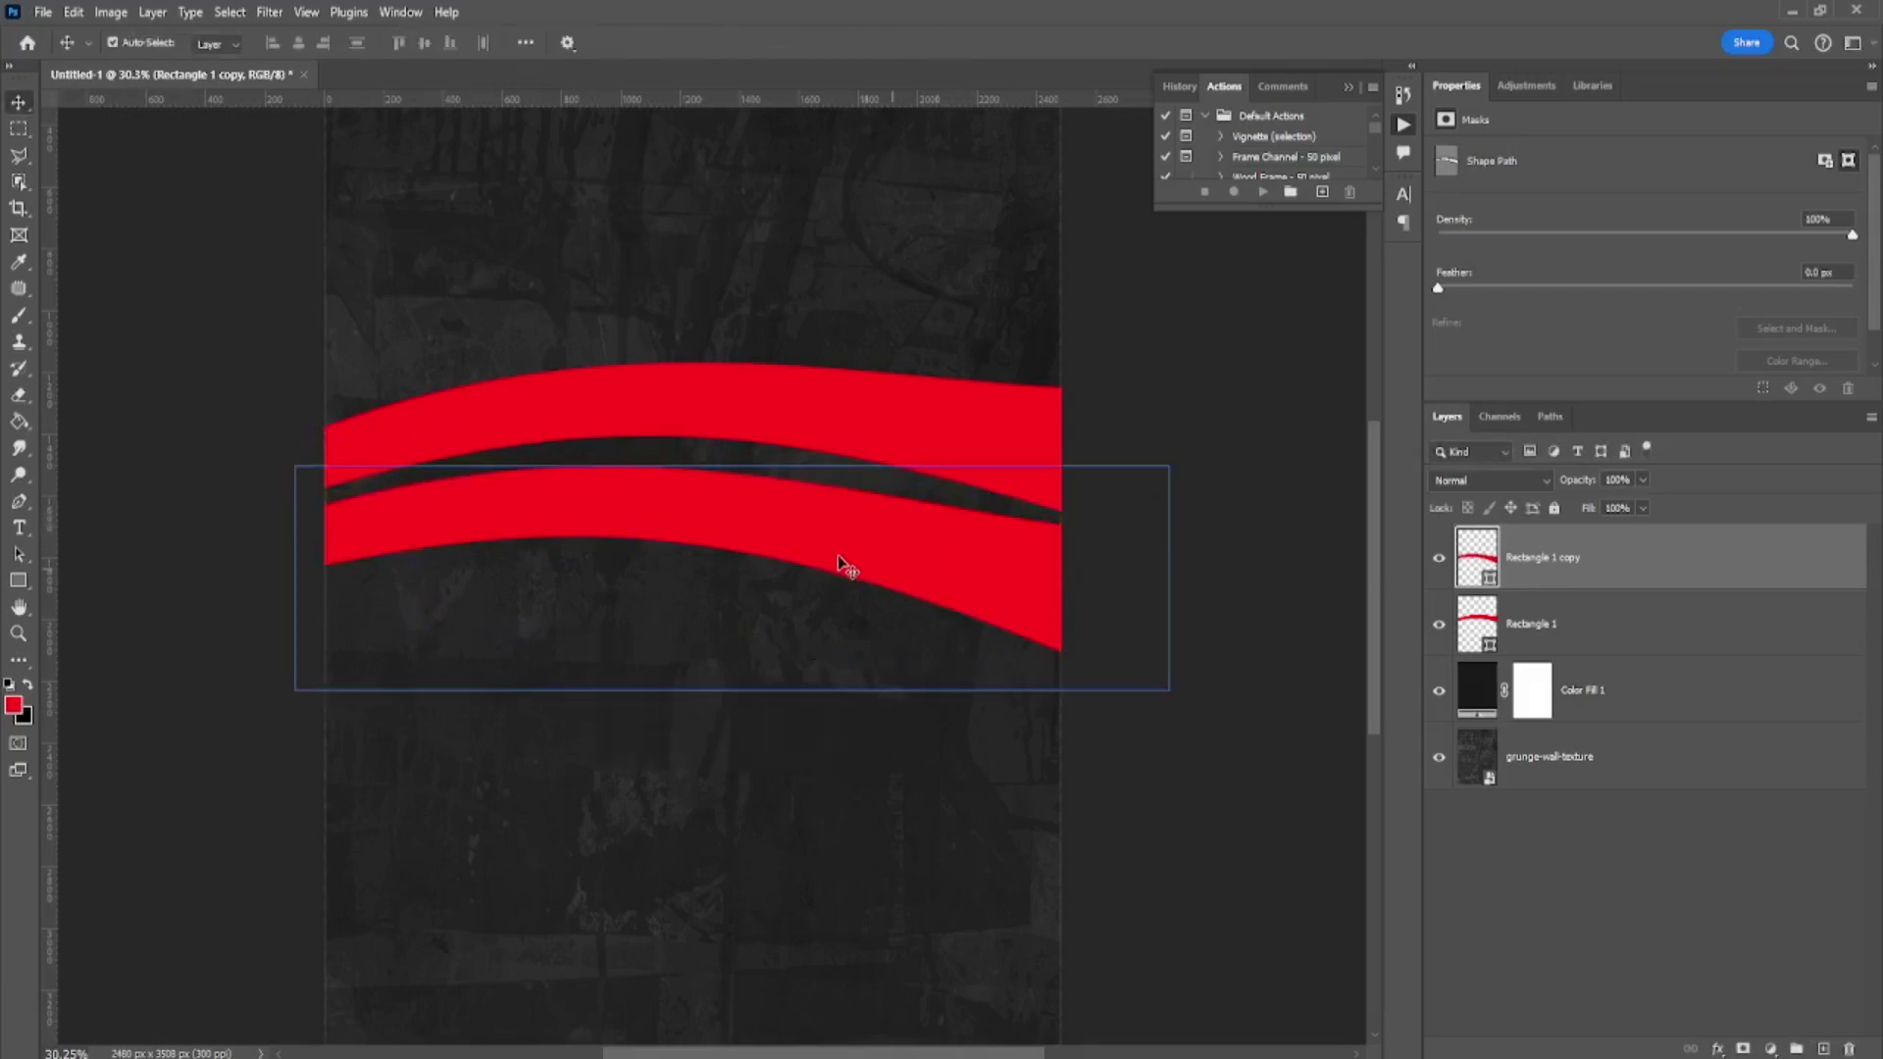
- Duplicate a third band further down and rotate it about 4.7°
left_click_drag(840, 560, 823, 665)
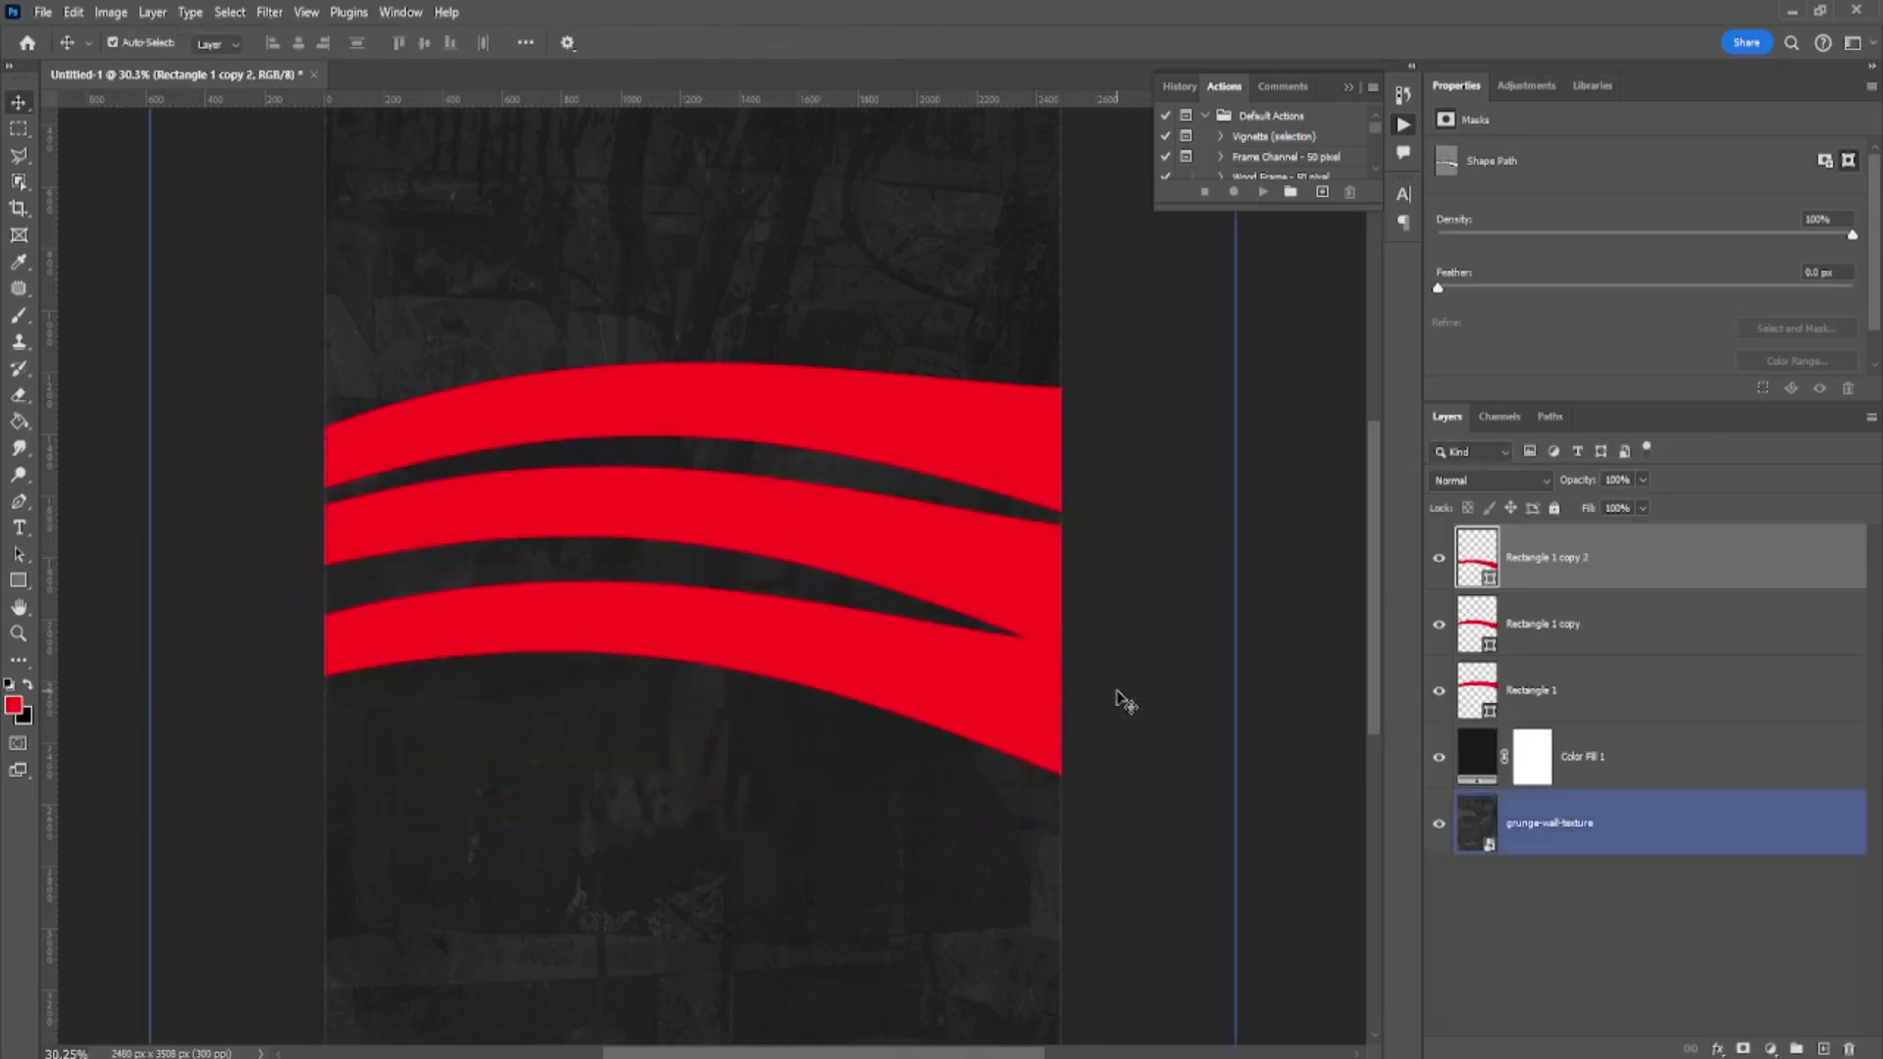
key("ctrl+t")
left_click_drag(1181, 702, 1190, 738)
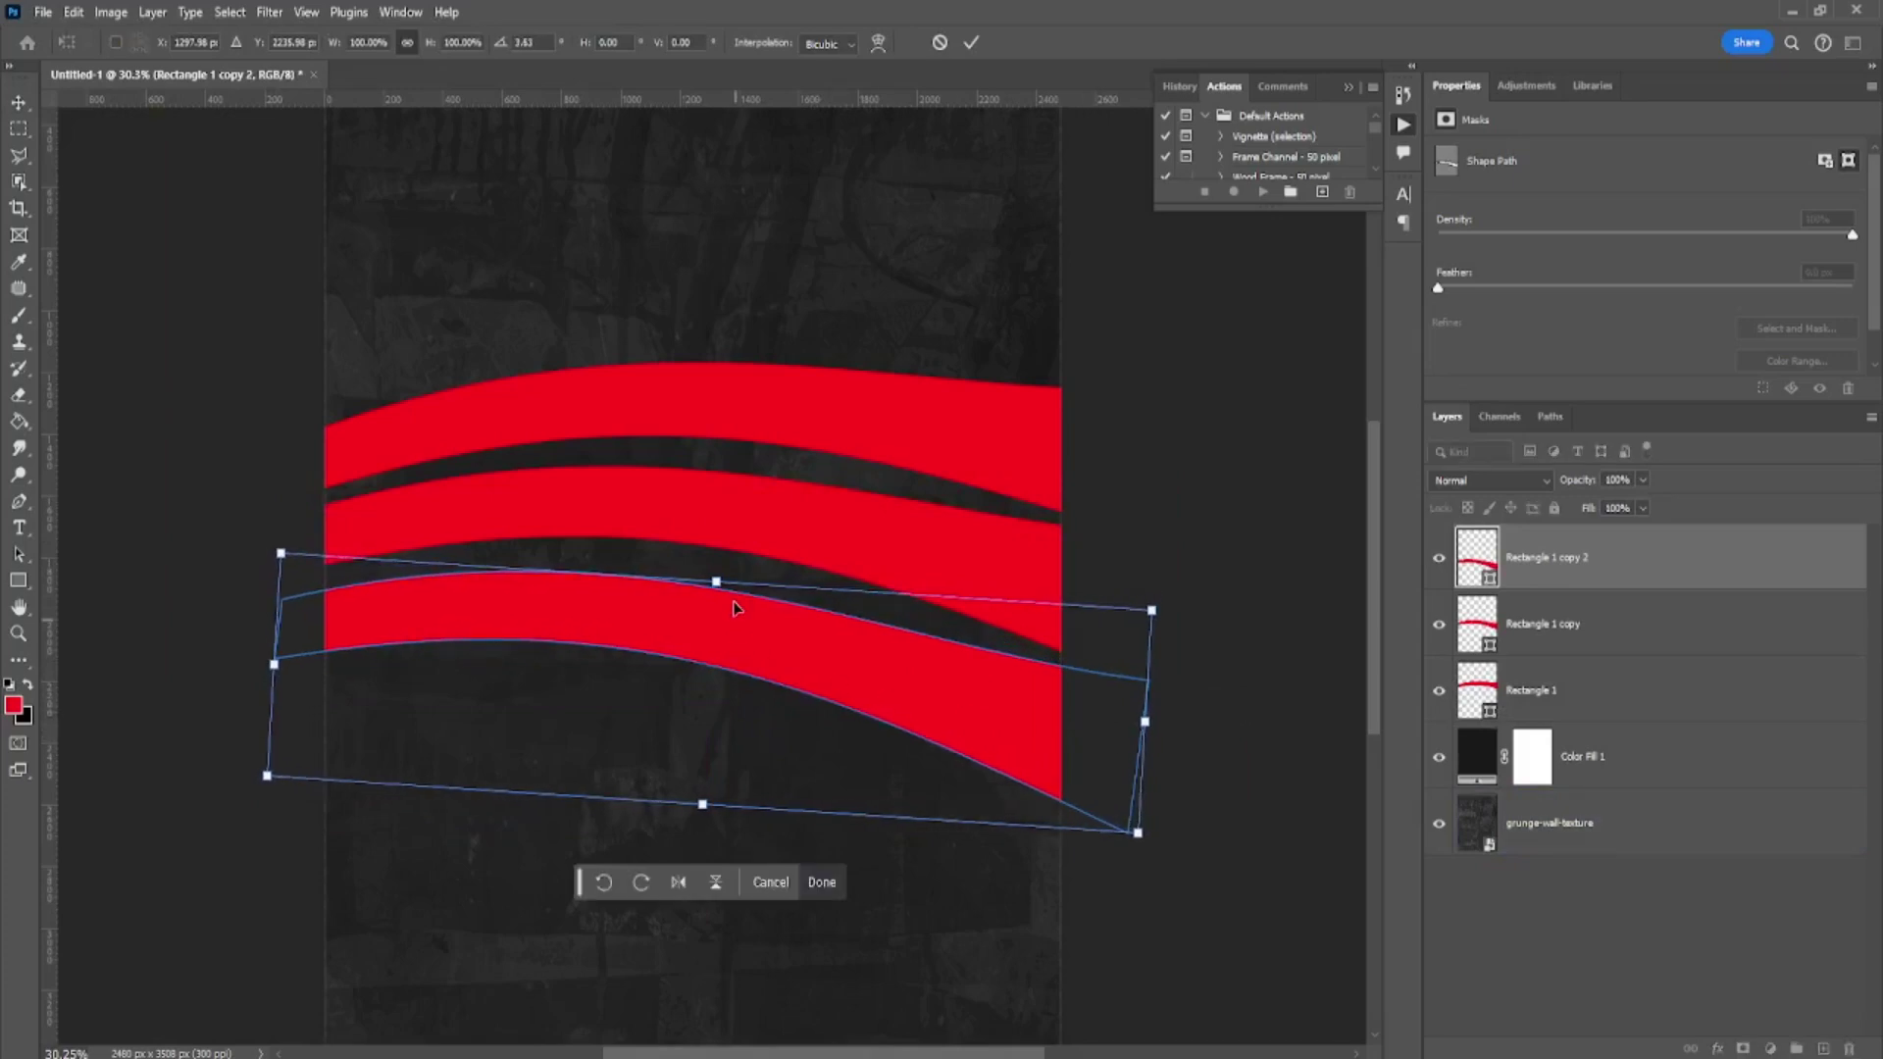
left_click_drag(717, 583, 720, 595)
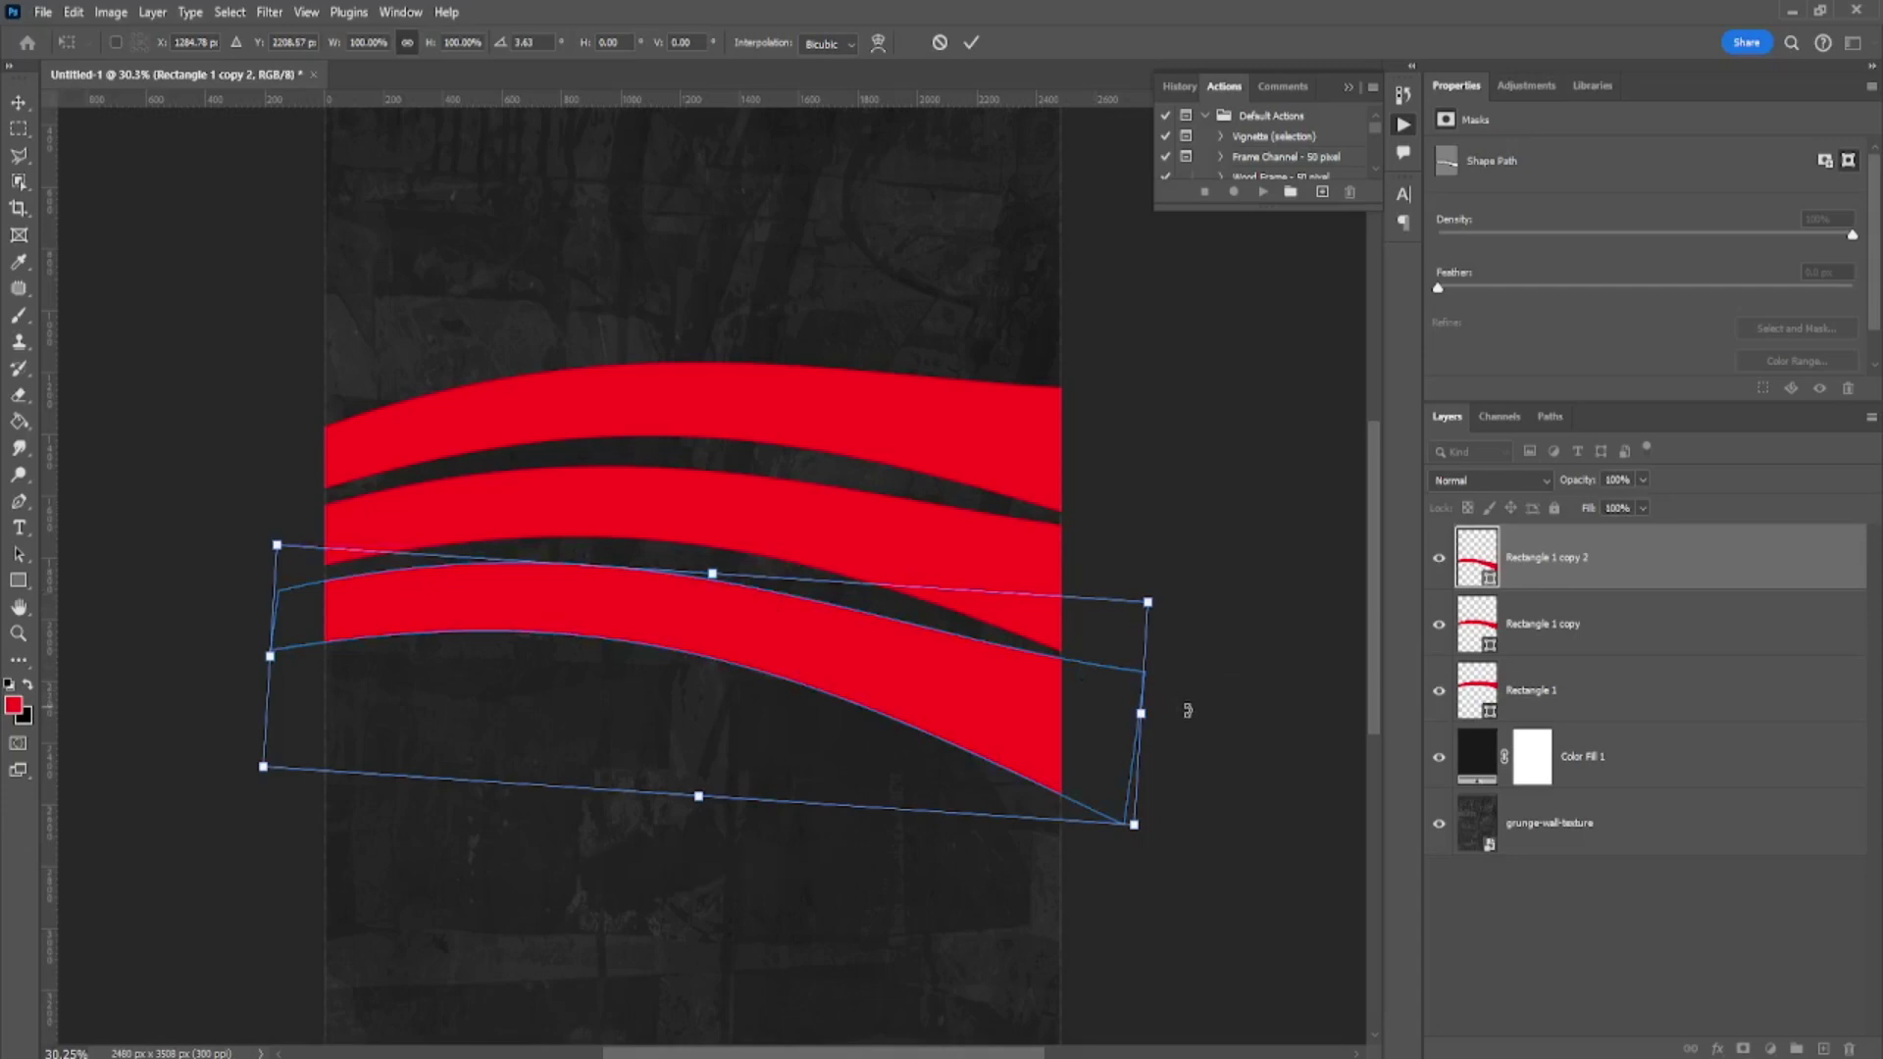
left_click_drag(1186, 706, 1184, 710)
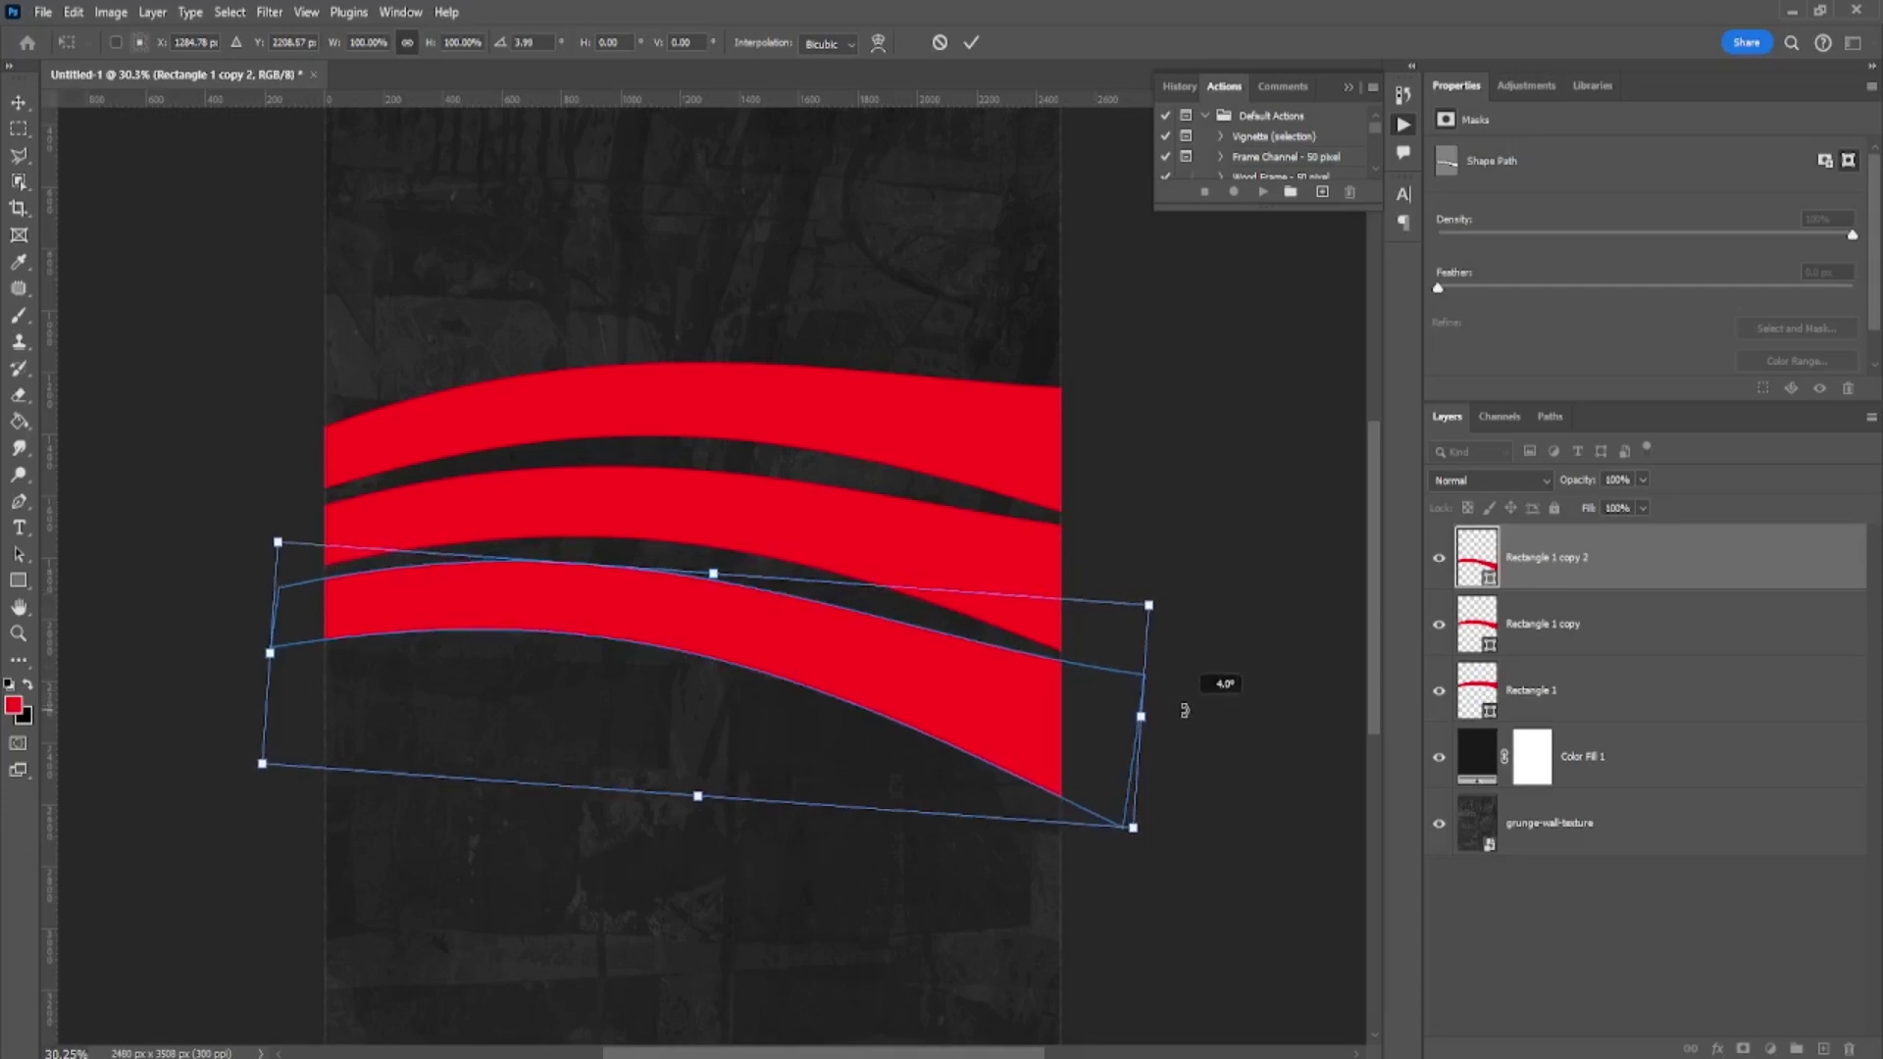
key("Return")
left_click(1127, 691)
- Move the three selected Rectangle stripes higher and centre them horizontally on the poster
left_click(1552, 680)
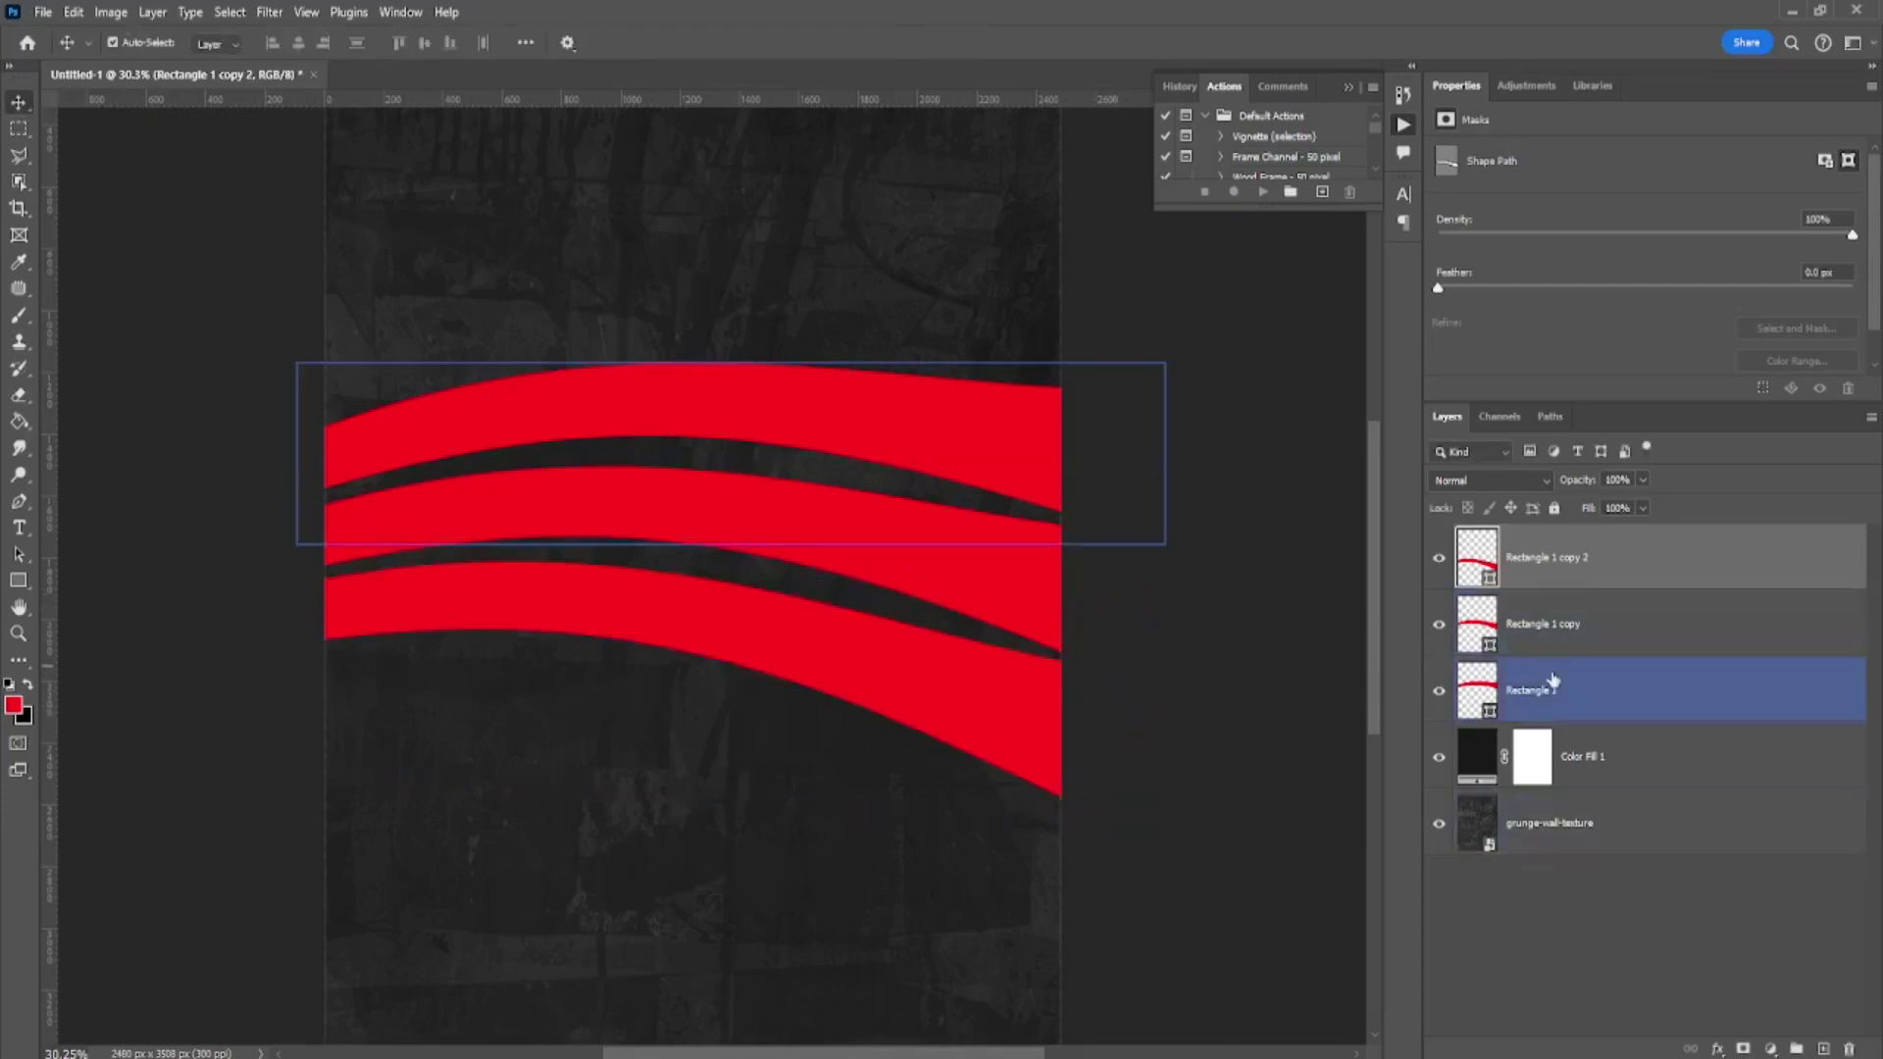
key("ctrl+minus")
key("ctrl+t")
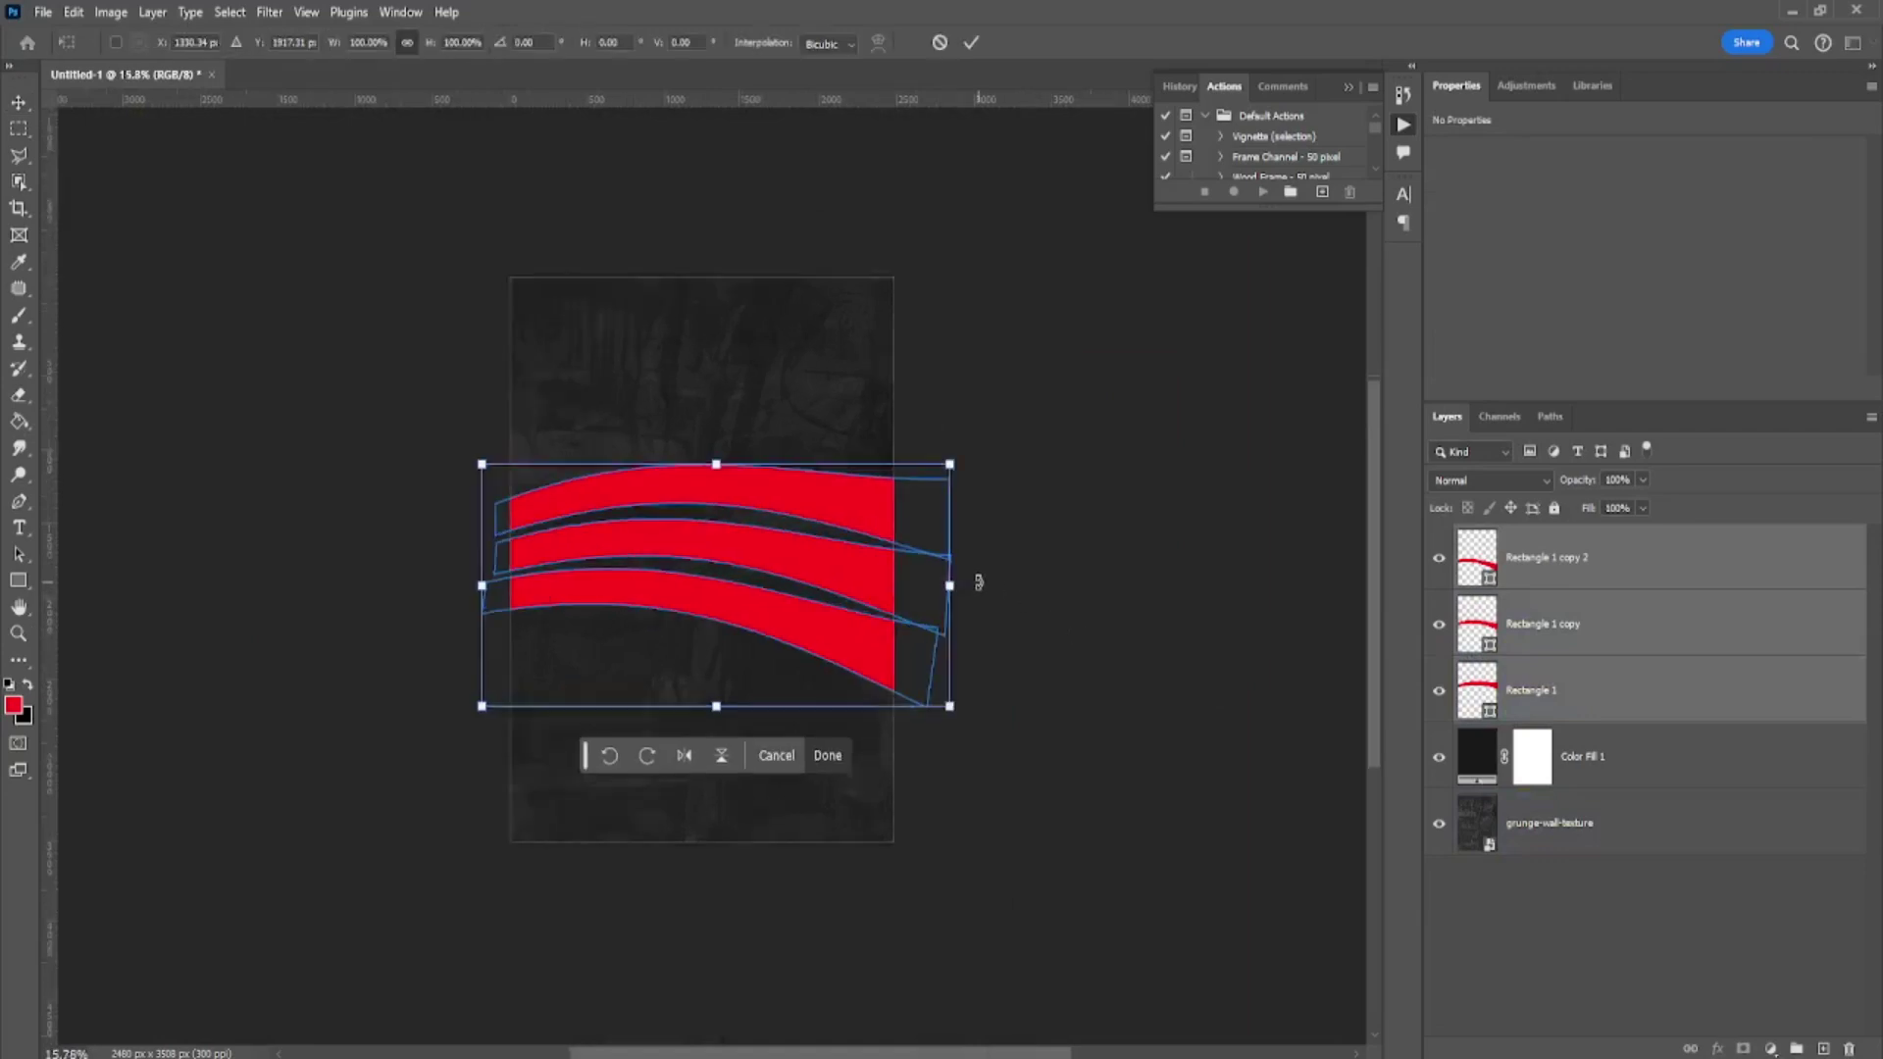
mouse_move(816, 581)
left_mouse_down()
mouse_move(813, 528)
mouse_move(832, 547)
left_mouse_up()
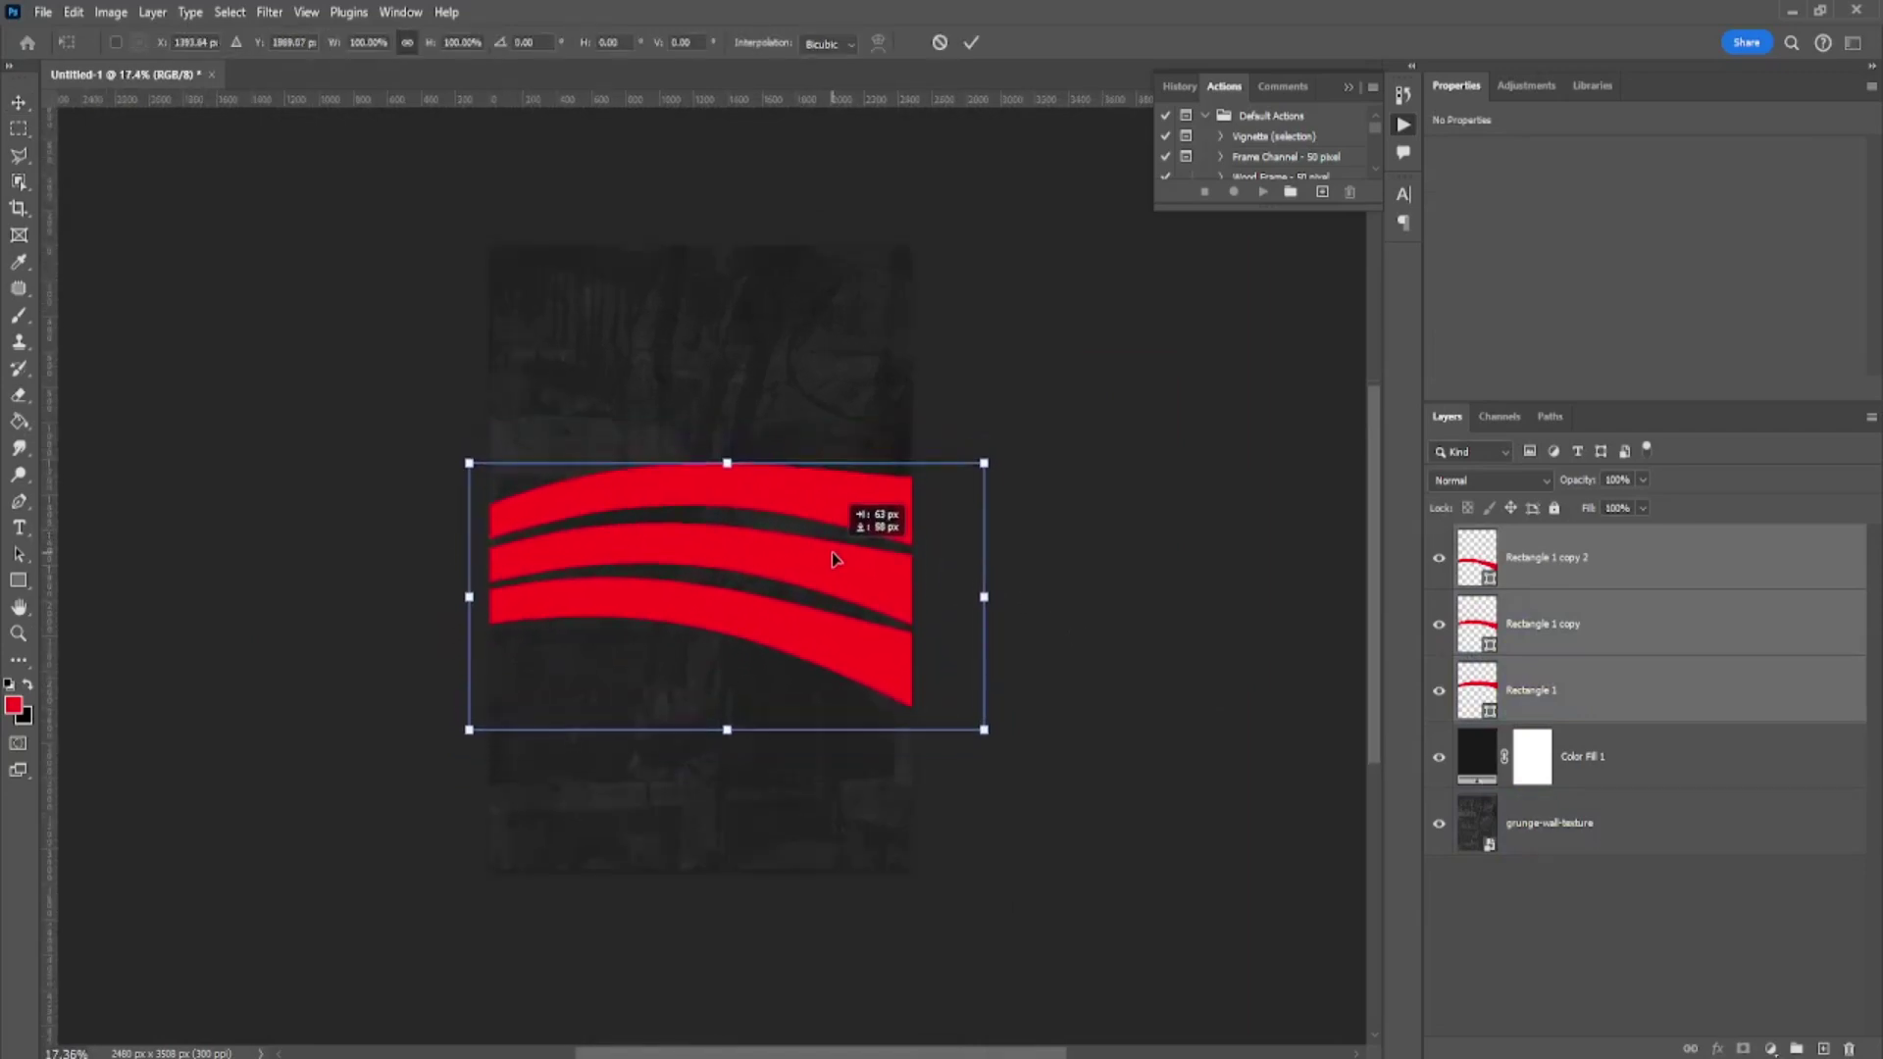
left_click_drag(831, 547, 812, 544)
key("Return")
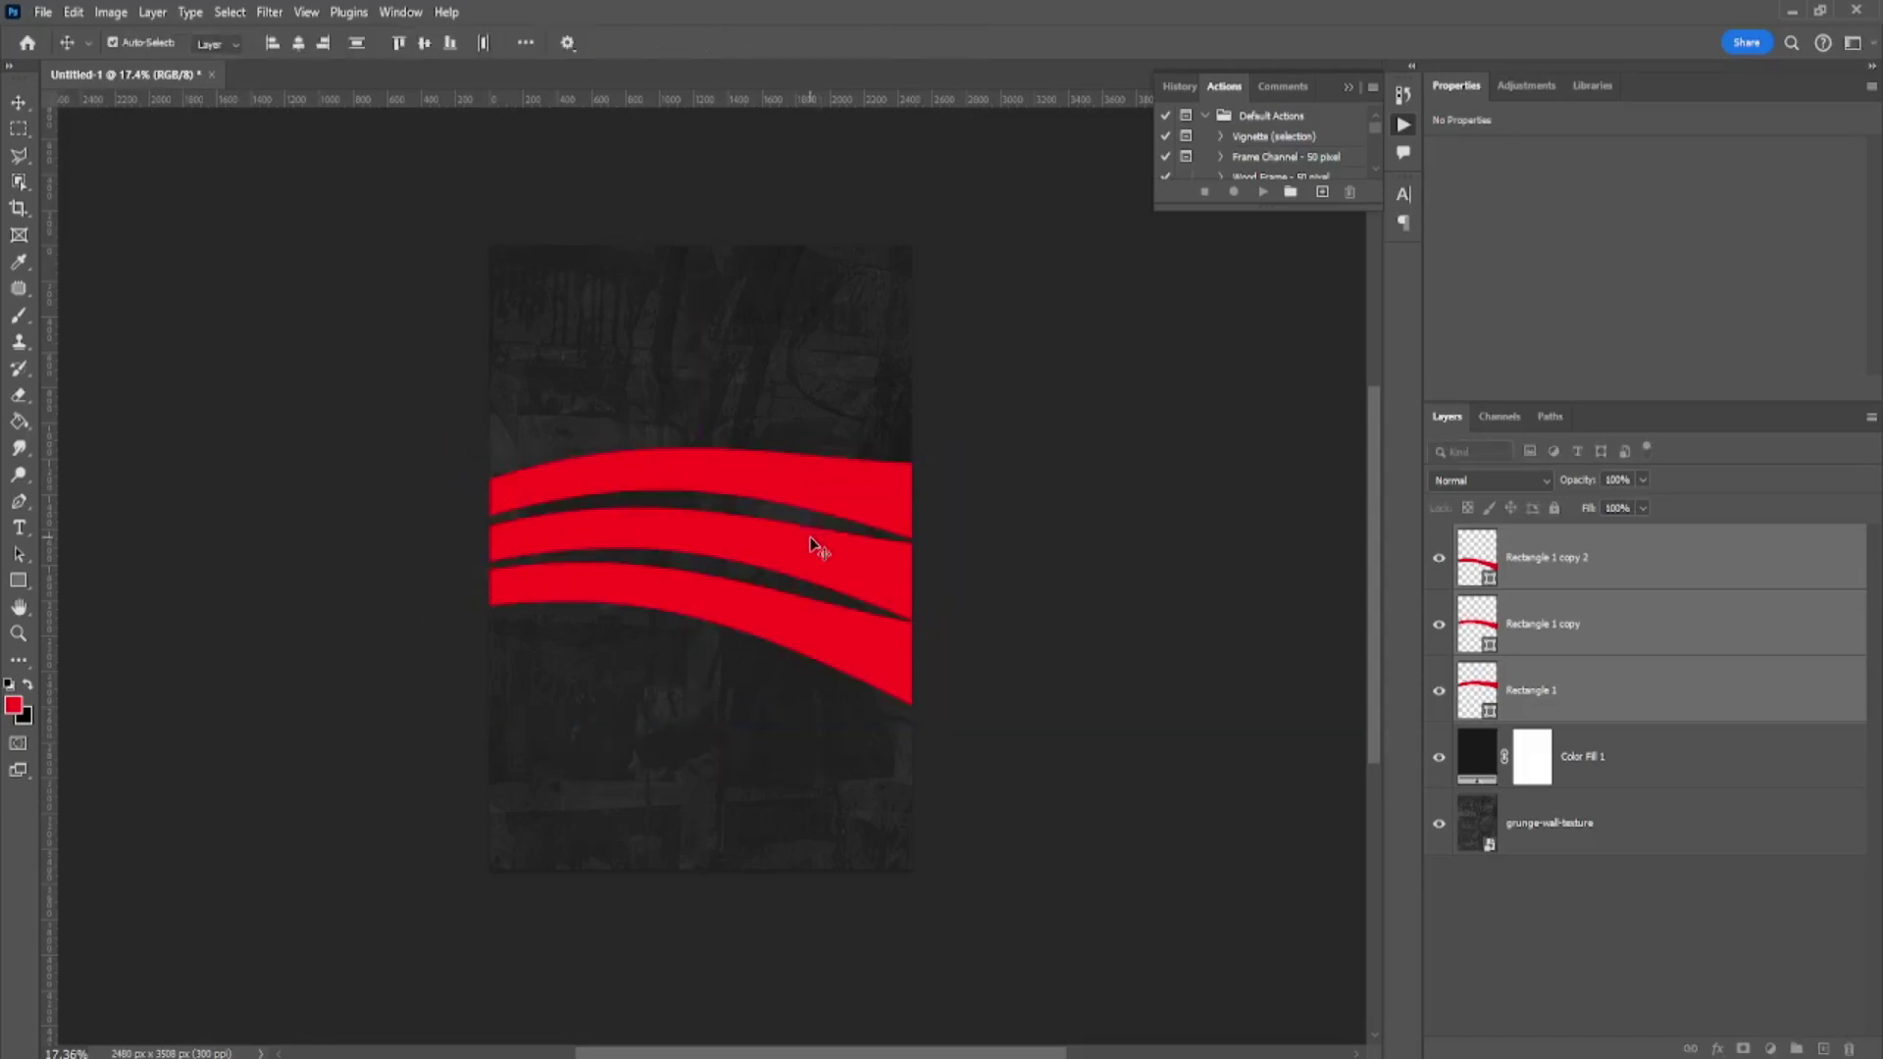
key("ctrl+0")
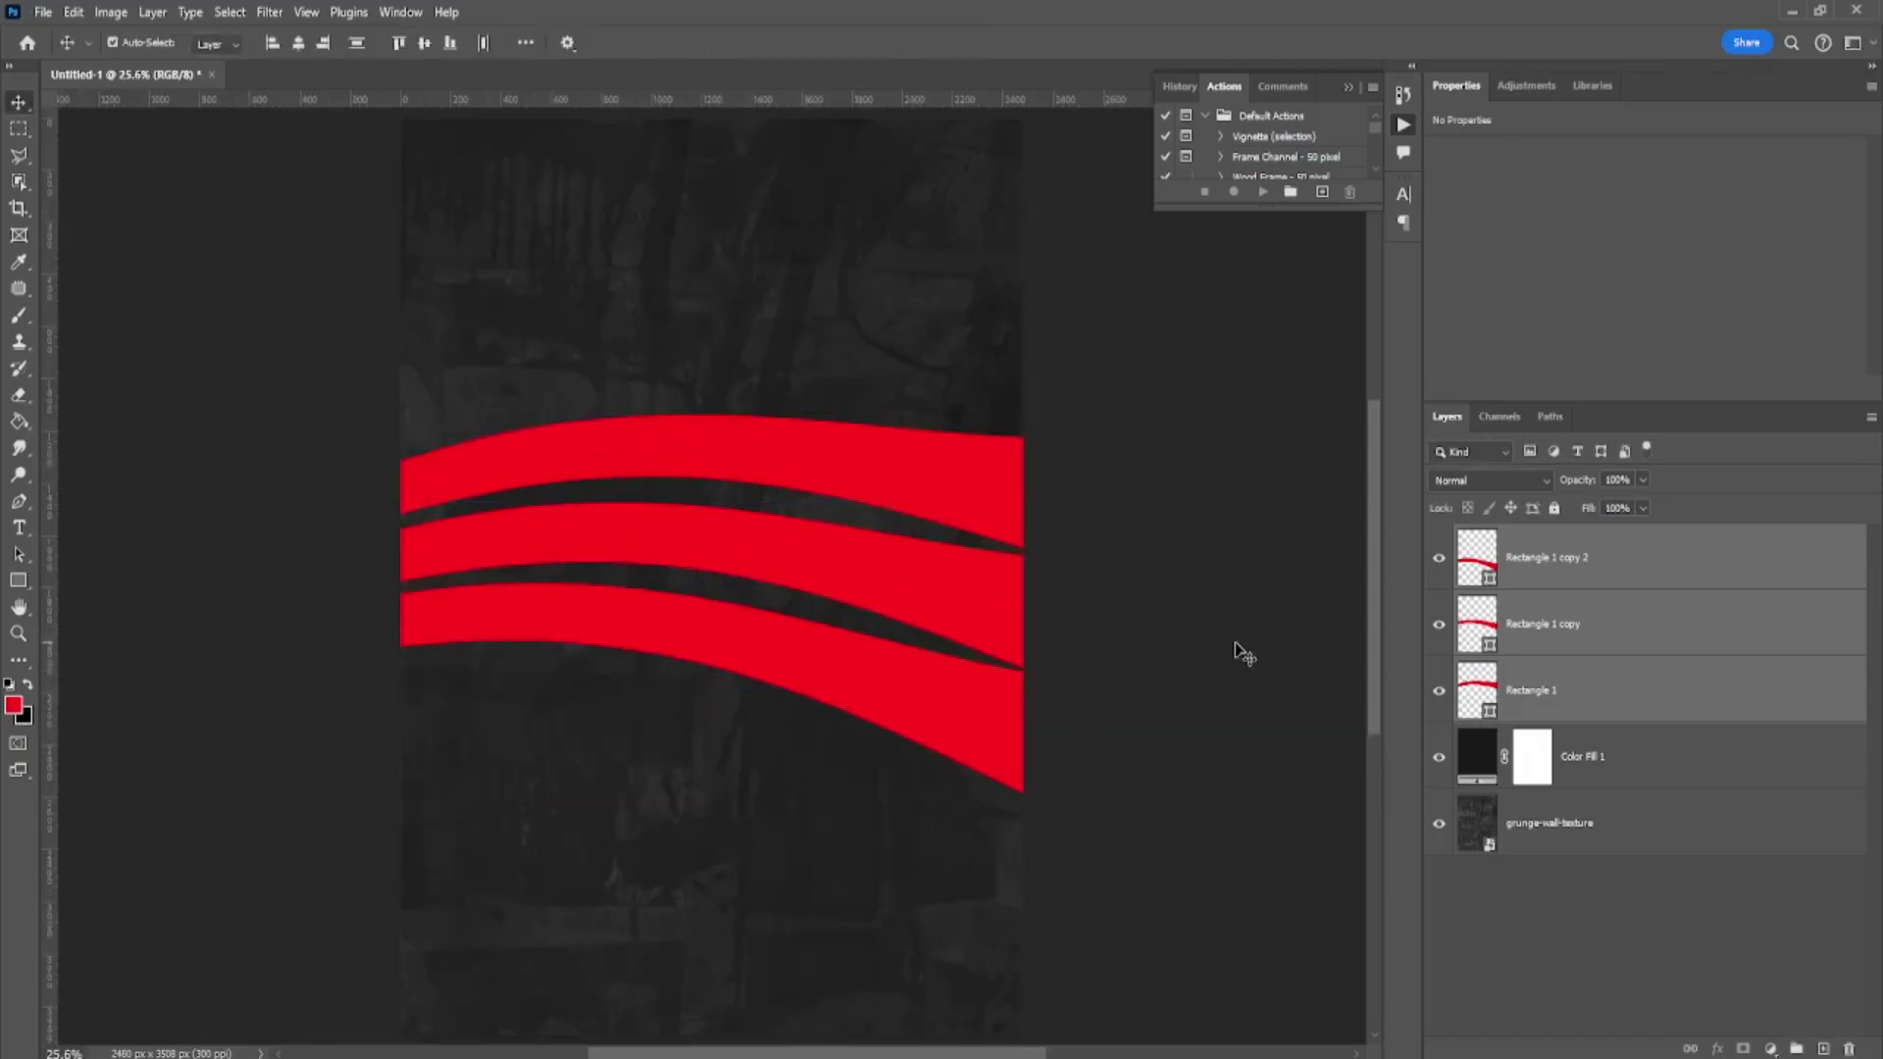
- Select the grunge-wall-texture layer and switch to the folder of source images
left_click(341, 198)
scroll(402, 482, "down", 1)
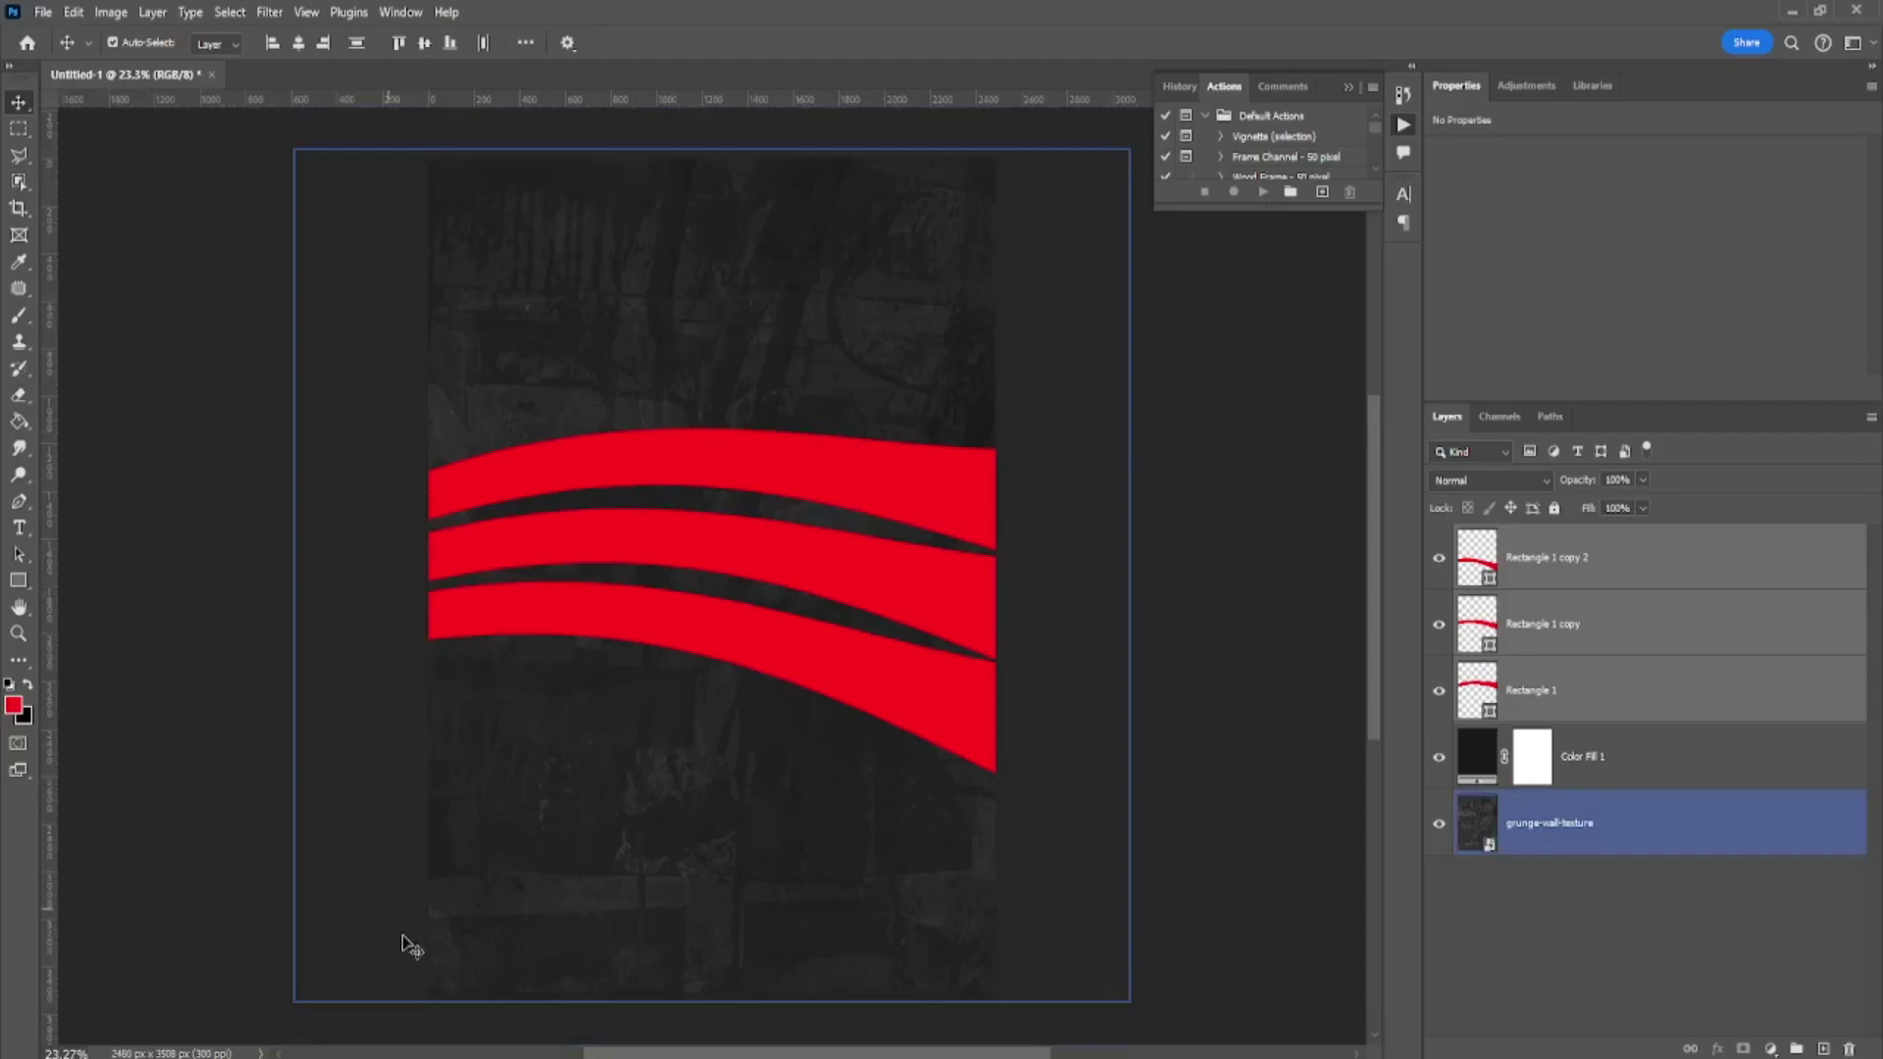
key("alt+Tab")
- Place the pngegg (2) steak plate photo over the stripes, scaled to about 79%
mouse_move(755, 402)
left_mouse_down()
mouse_move(684, 724)
mouse_move(708, 610)
left_mouse_up()
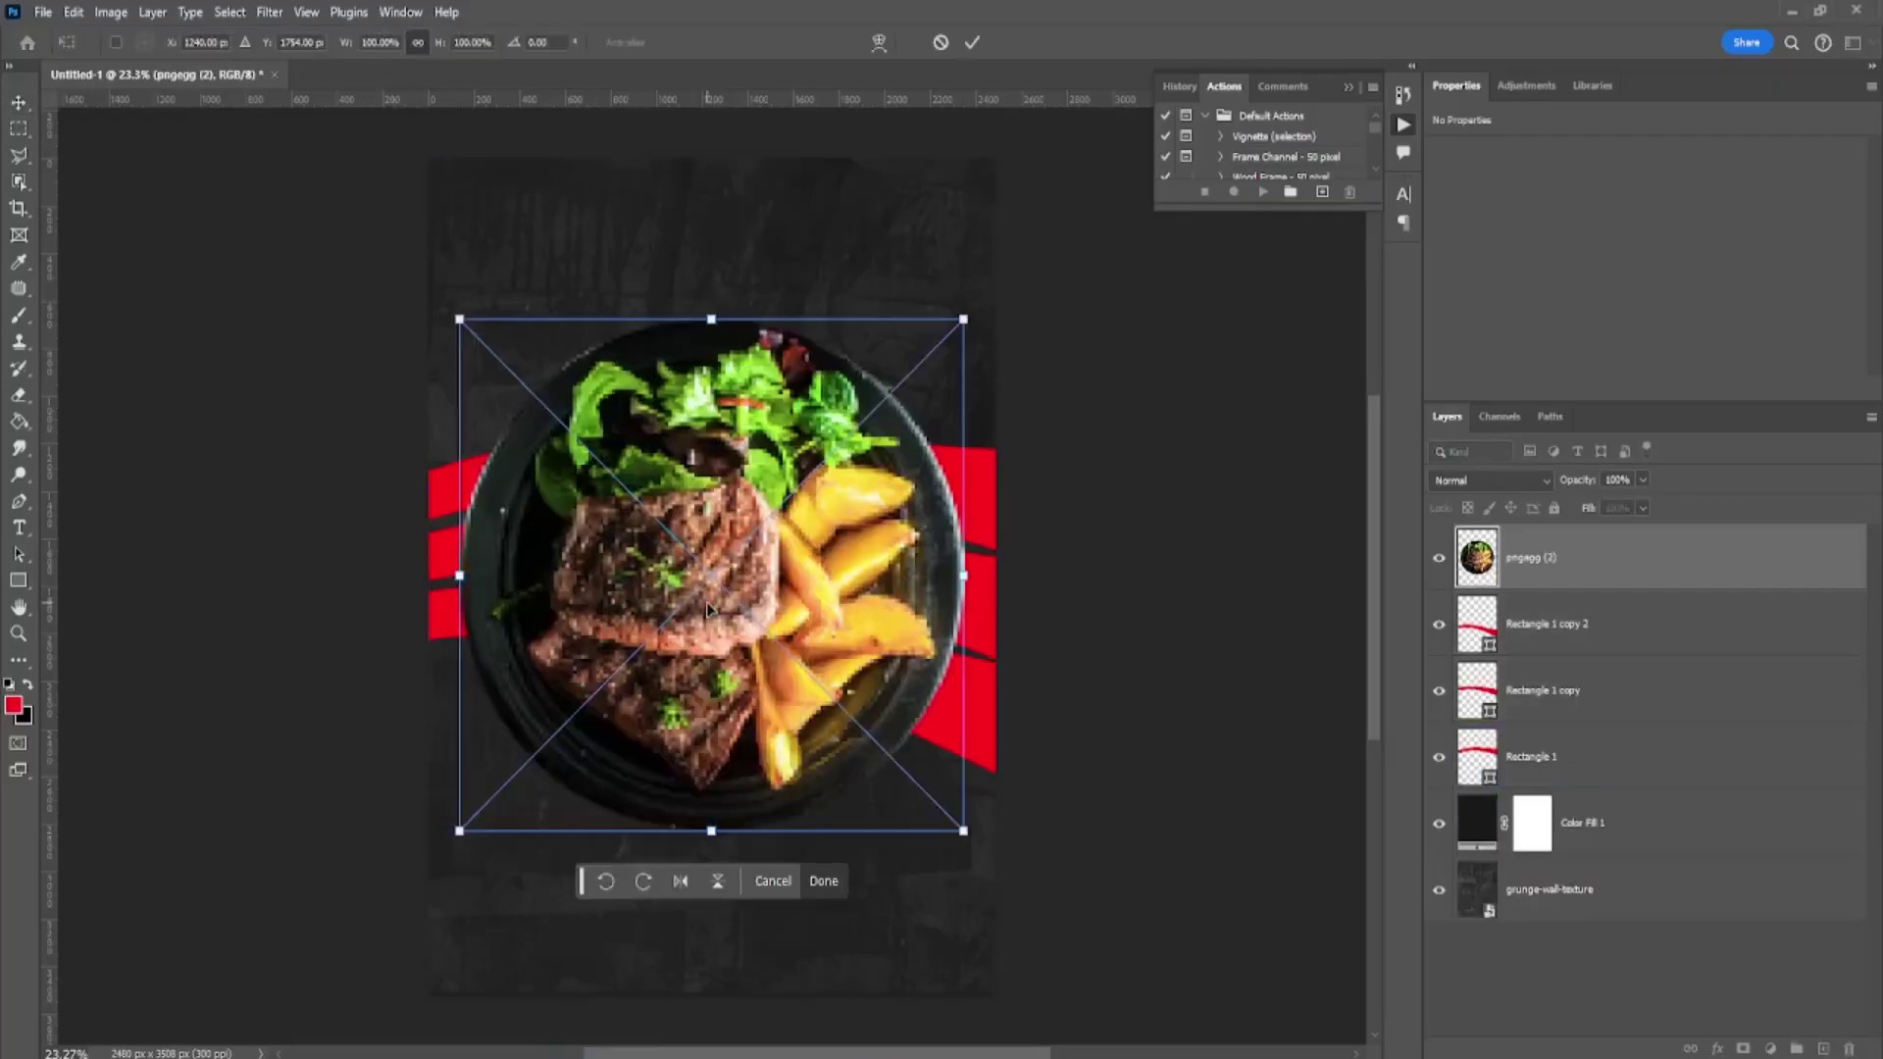
left_click_drag(964, 316, 910, 350)
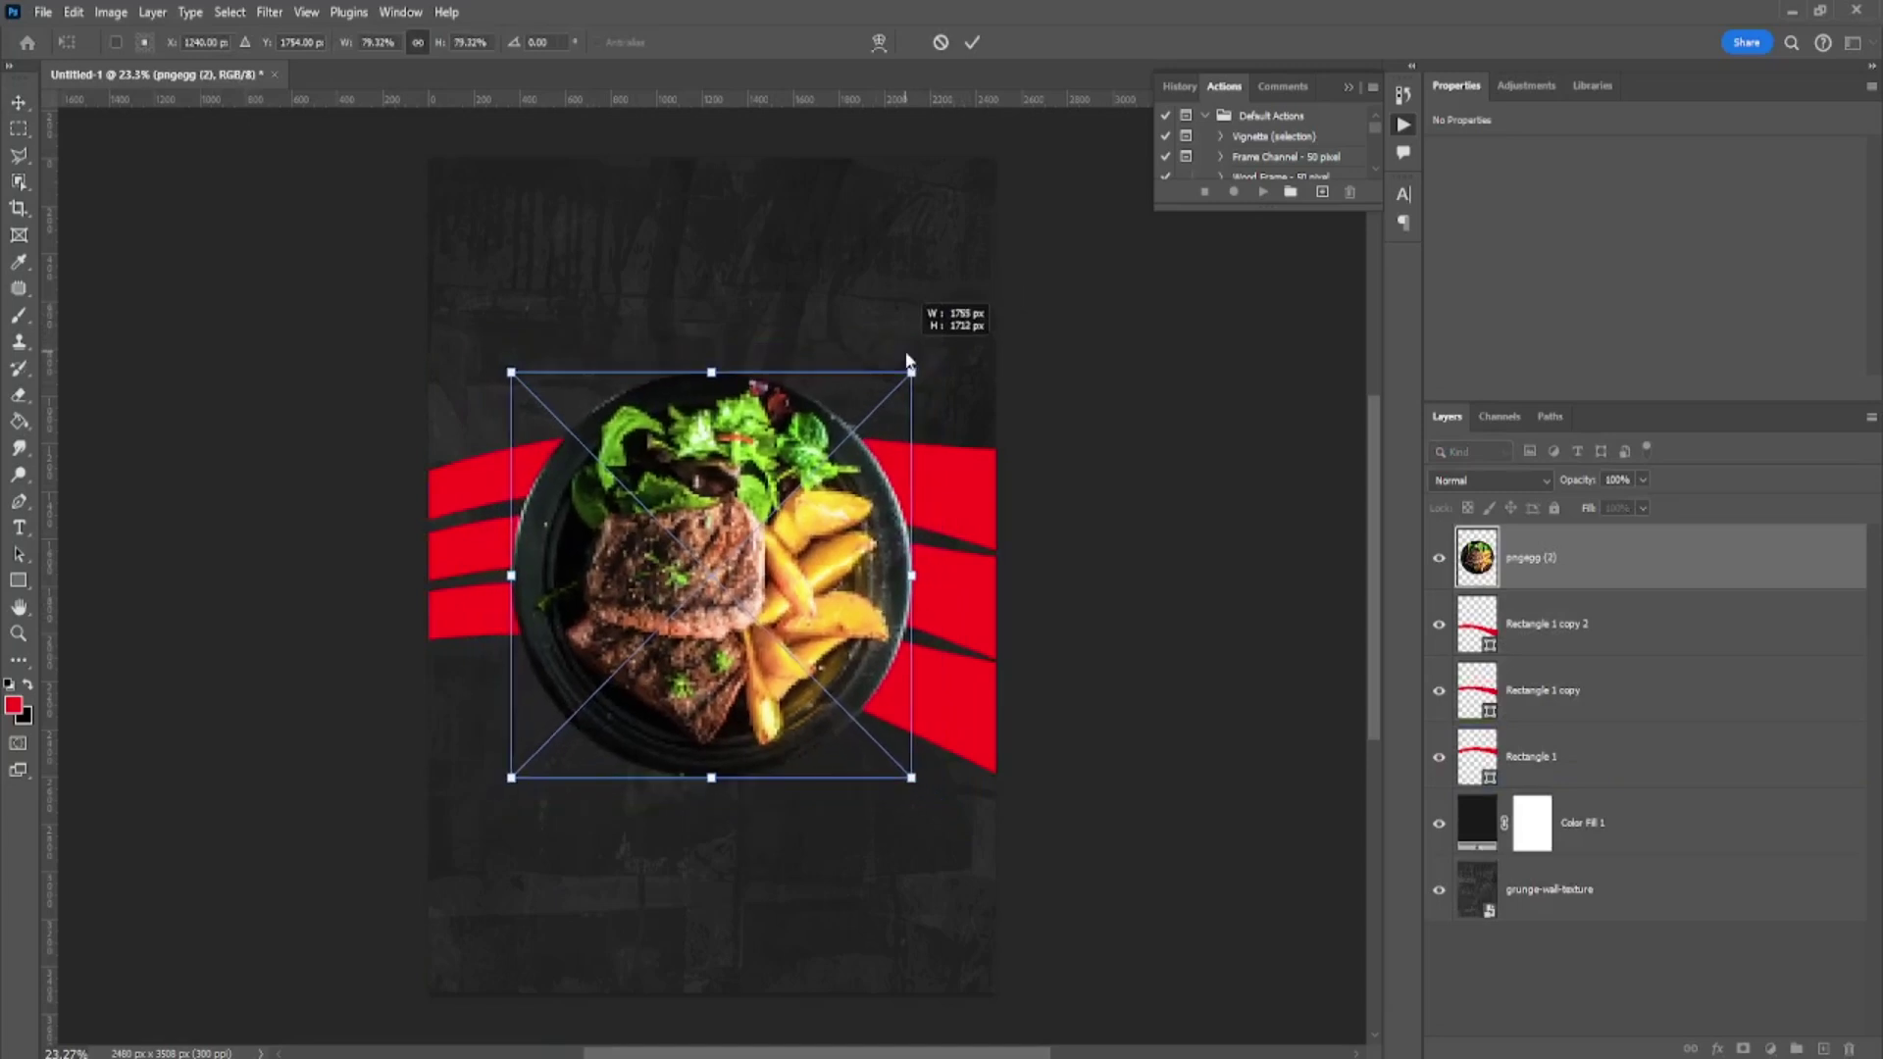
key("Return")
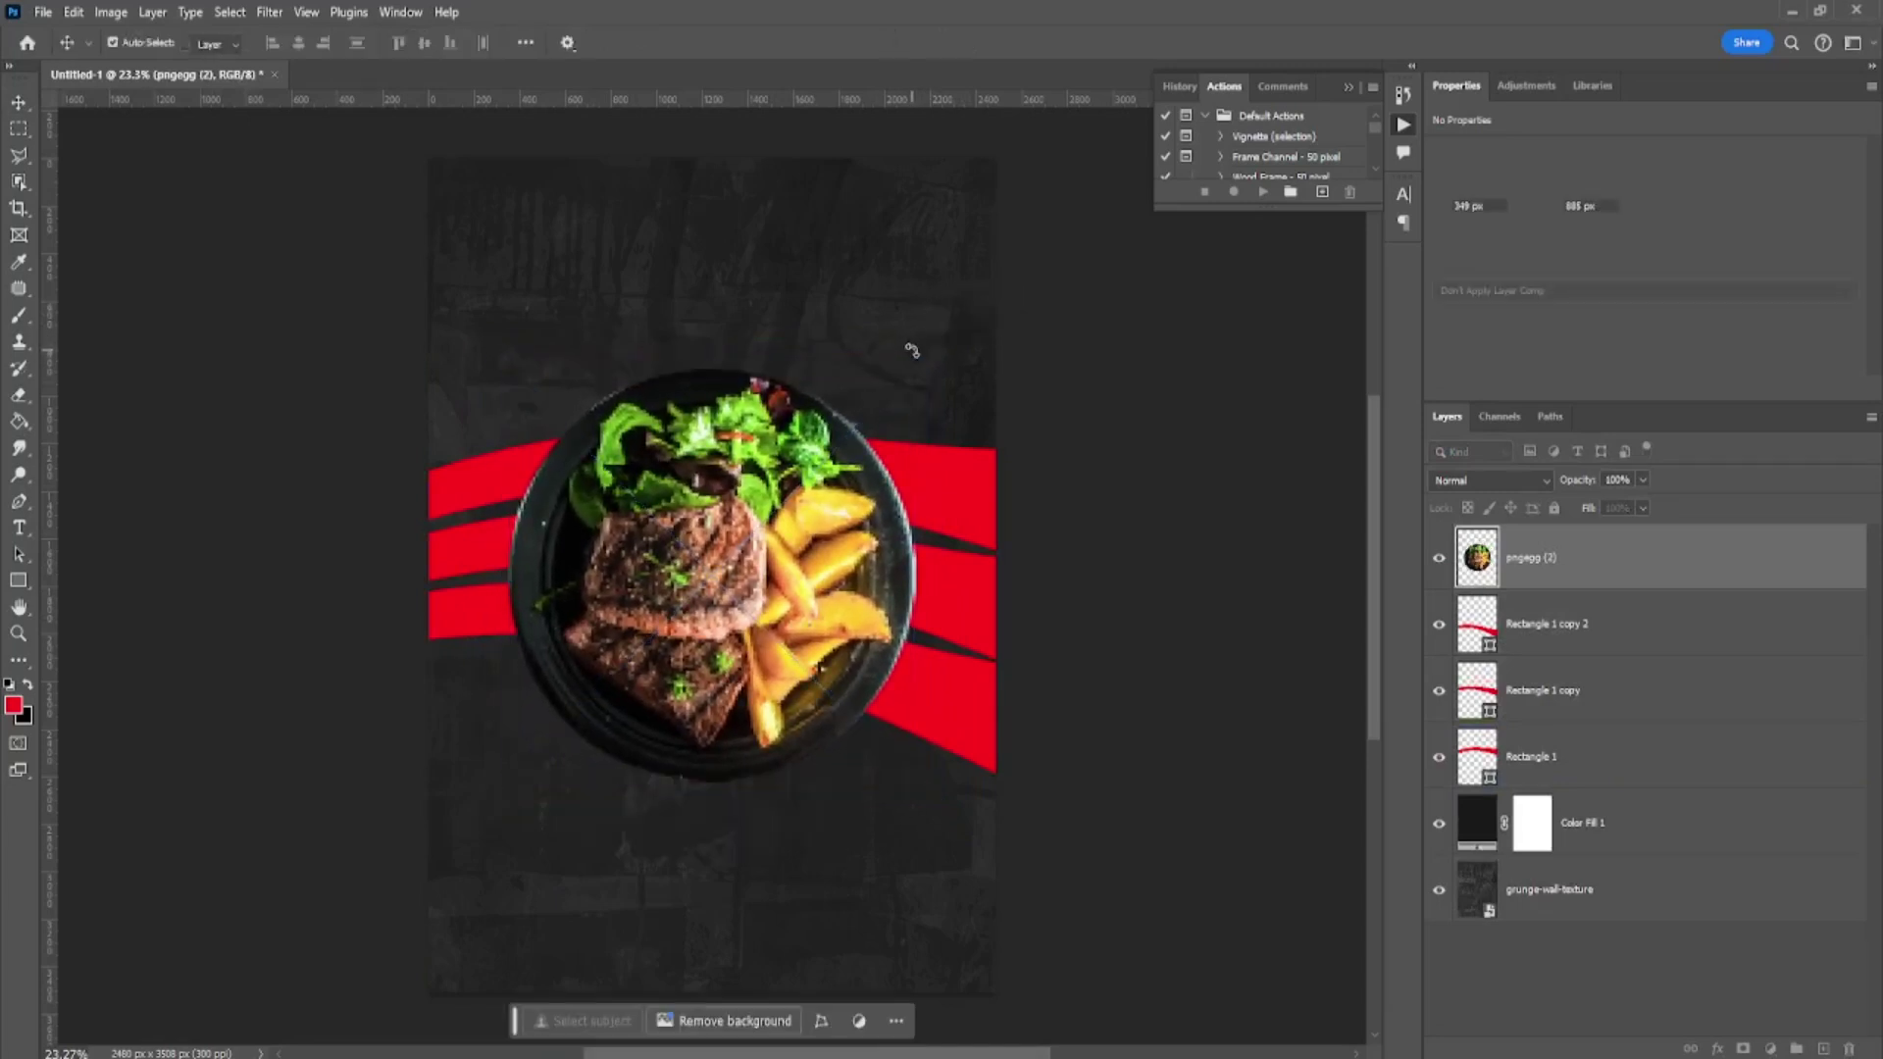
- Pull the middle stripe's right end down so it tilts about 2.6°
left_click(974, 603)
key("ctrl+t")
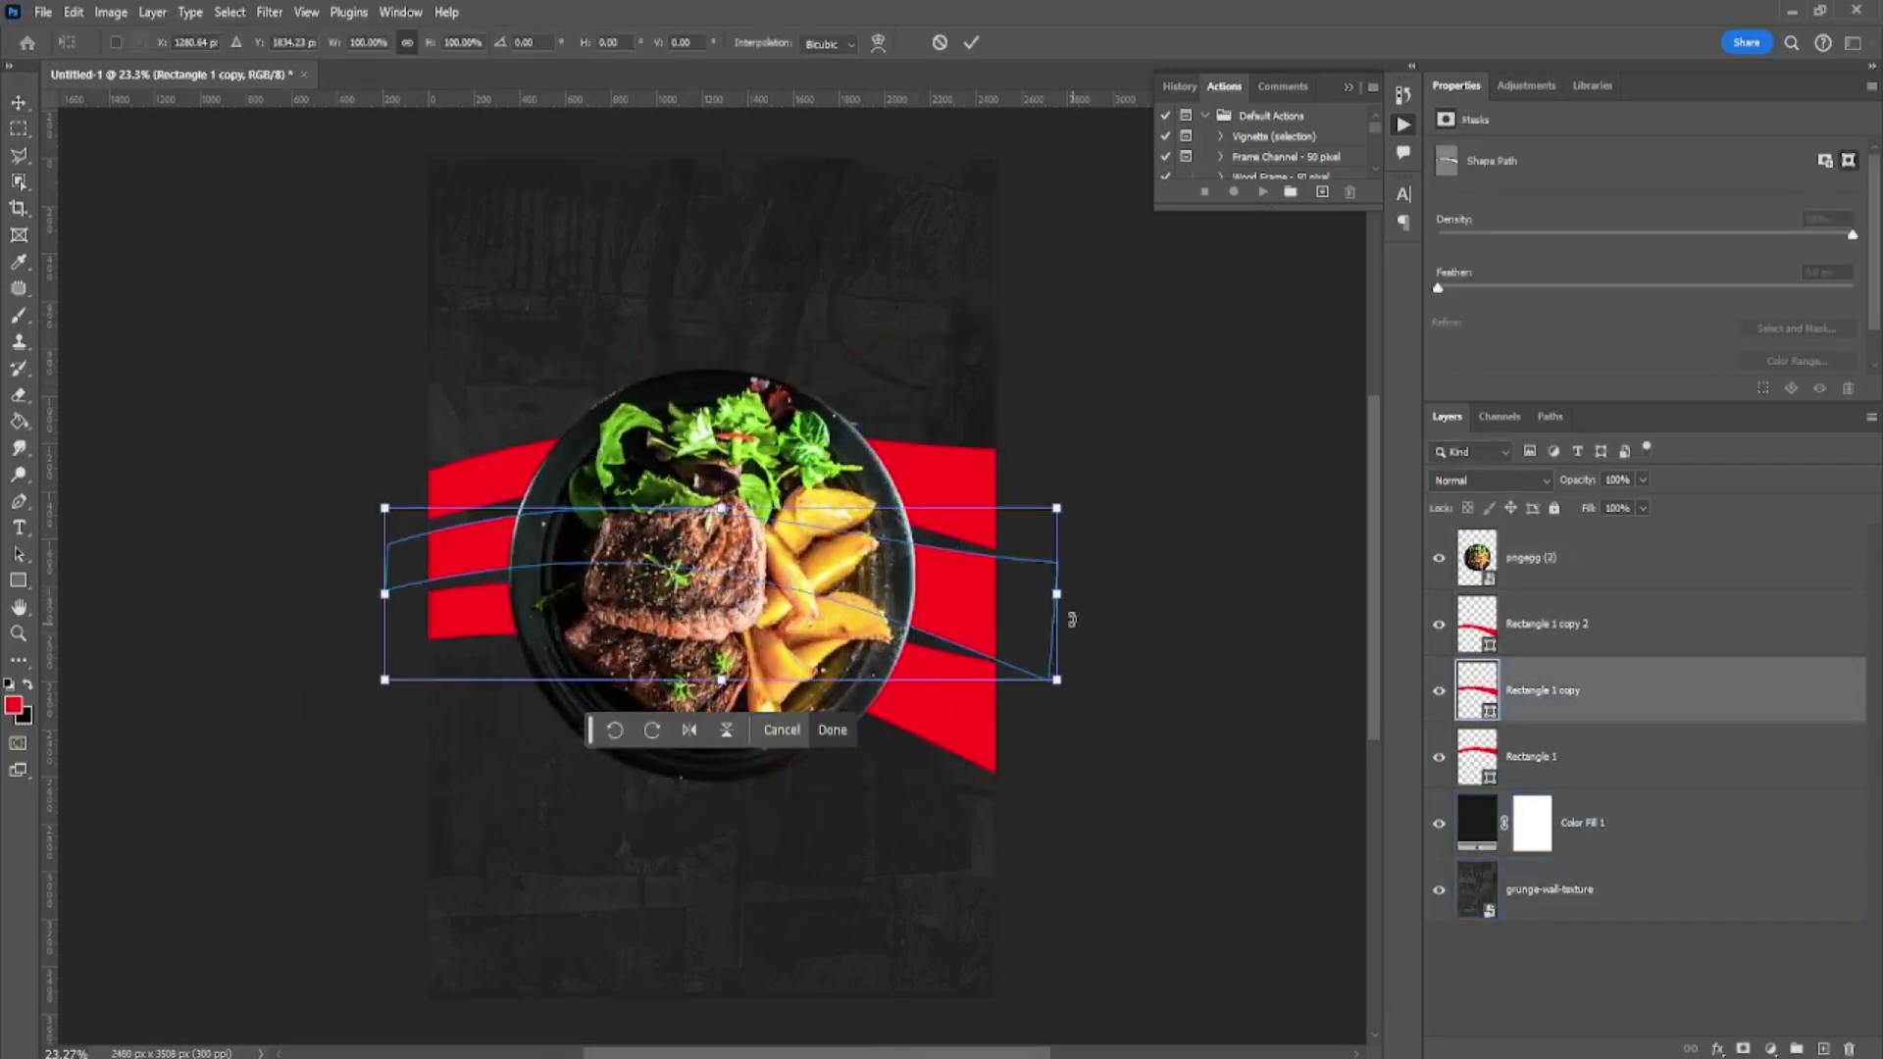
left_click_drag(1058, 507, 1058, 530)
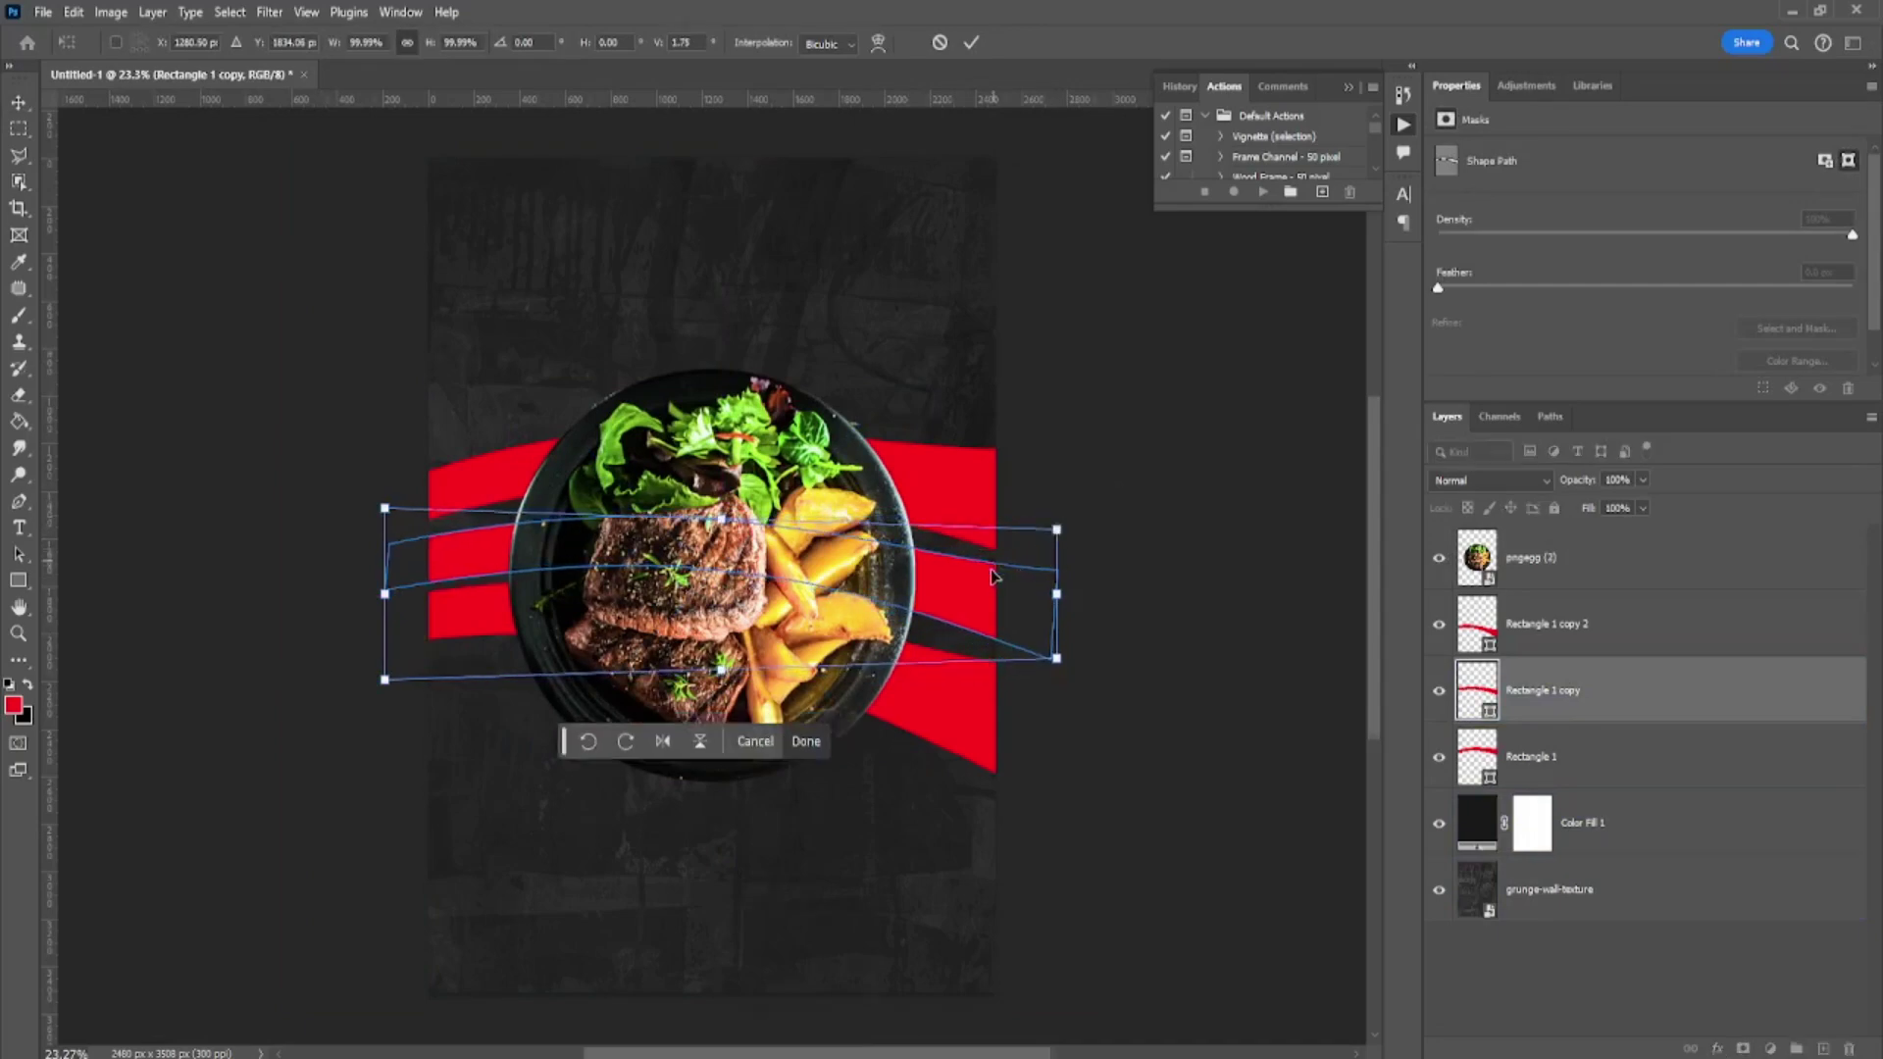
scroll(1126, 583, "up", 3)
left_click_drag(1126, 587, 1117, 602)
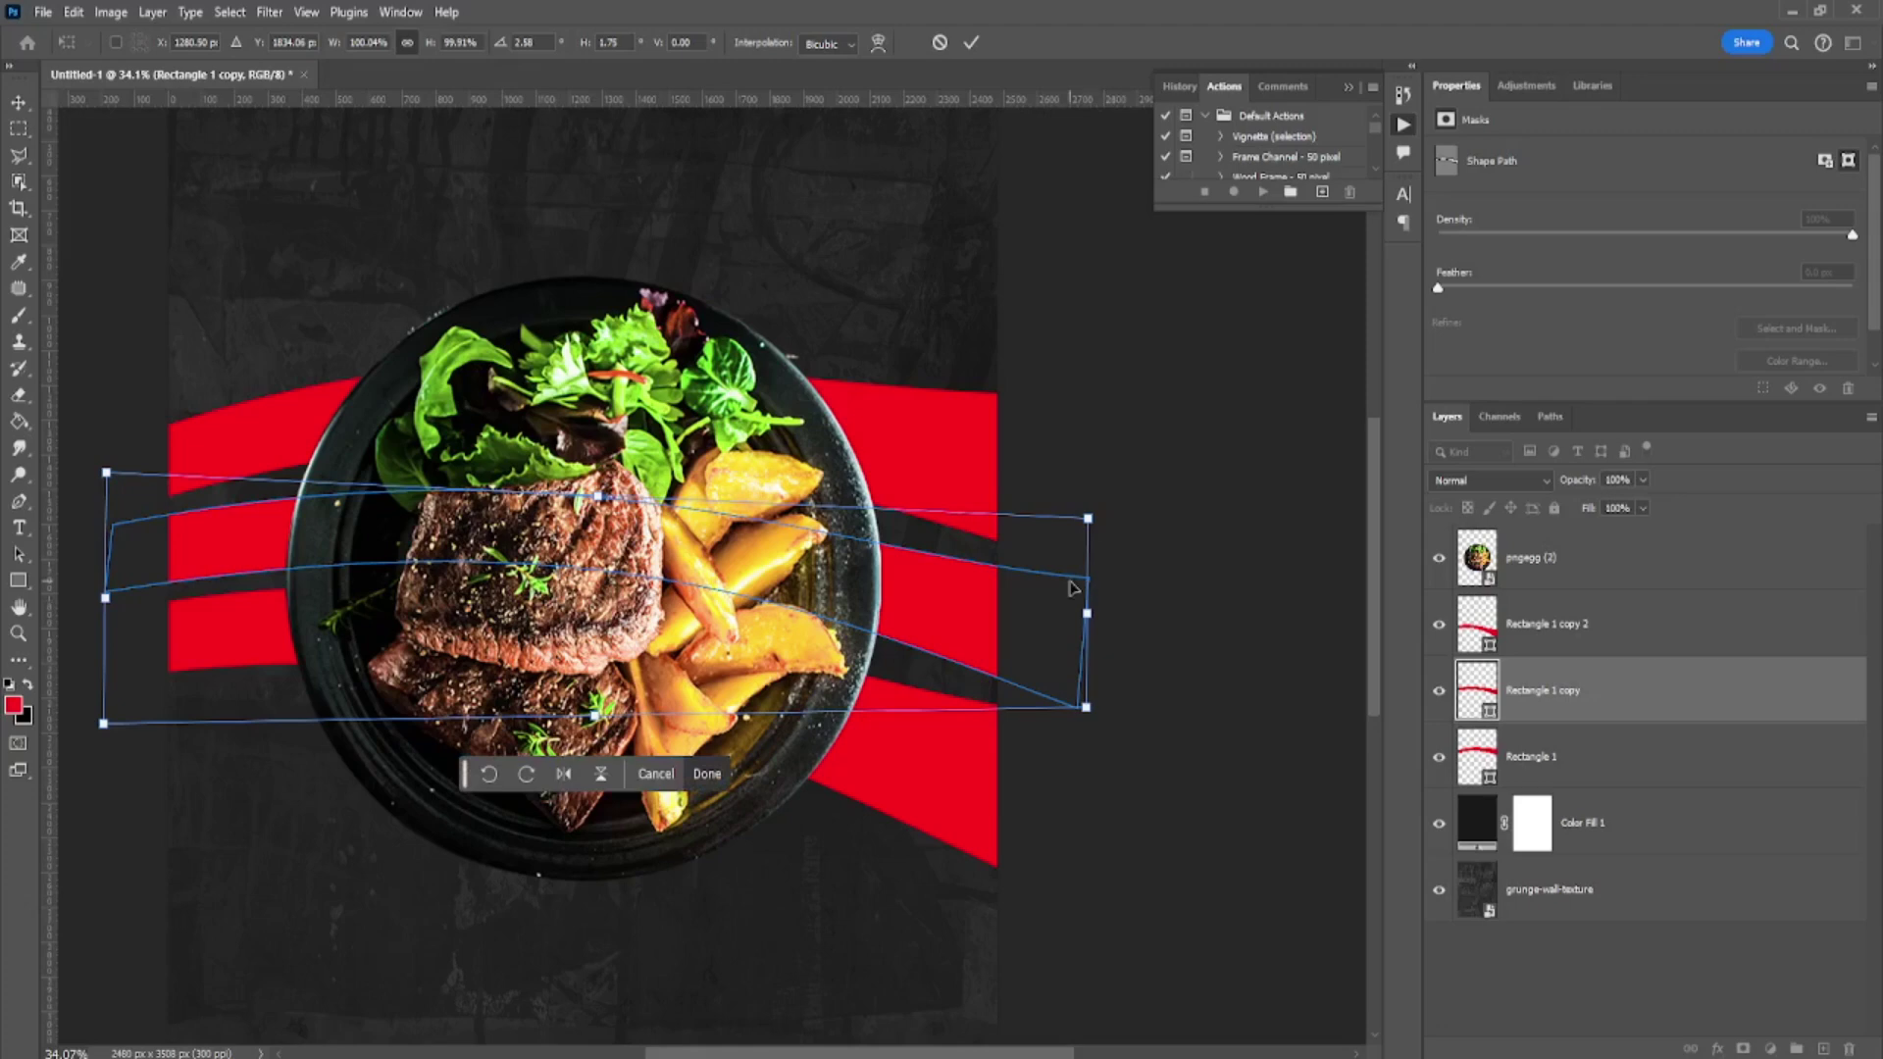
key("Return")
left_click(1073, 587)
- Check the plate photo layer, then select the bottom stripe Rectangle 1 copy 2
scroll(861, 585, "down", 2)
left_click(861, 585)
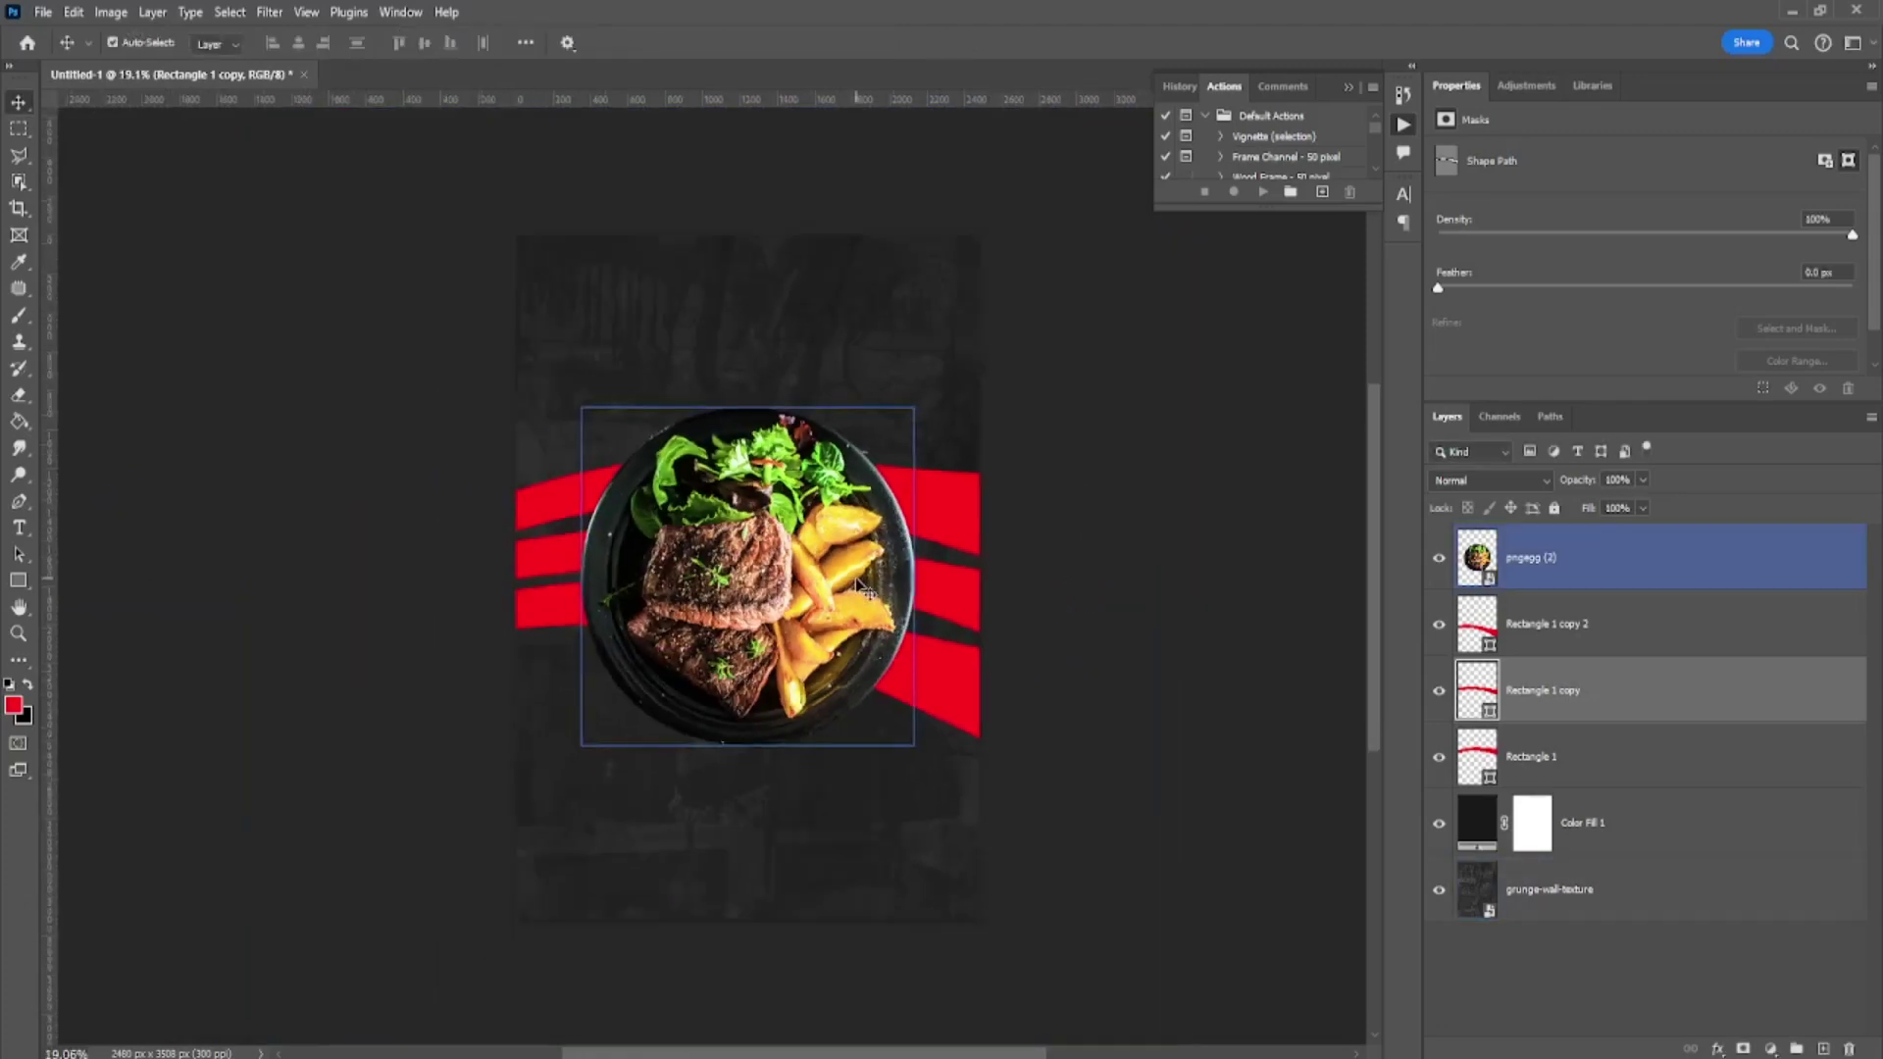
scroll(861, 586, "down", 1)
left_click(1149, 638)
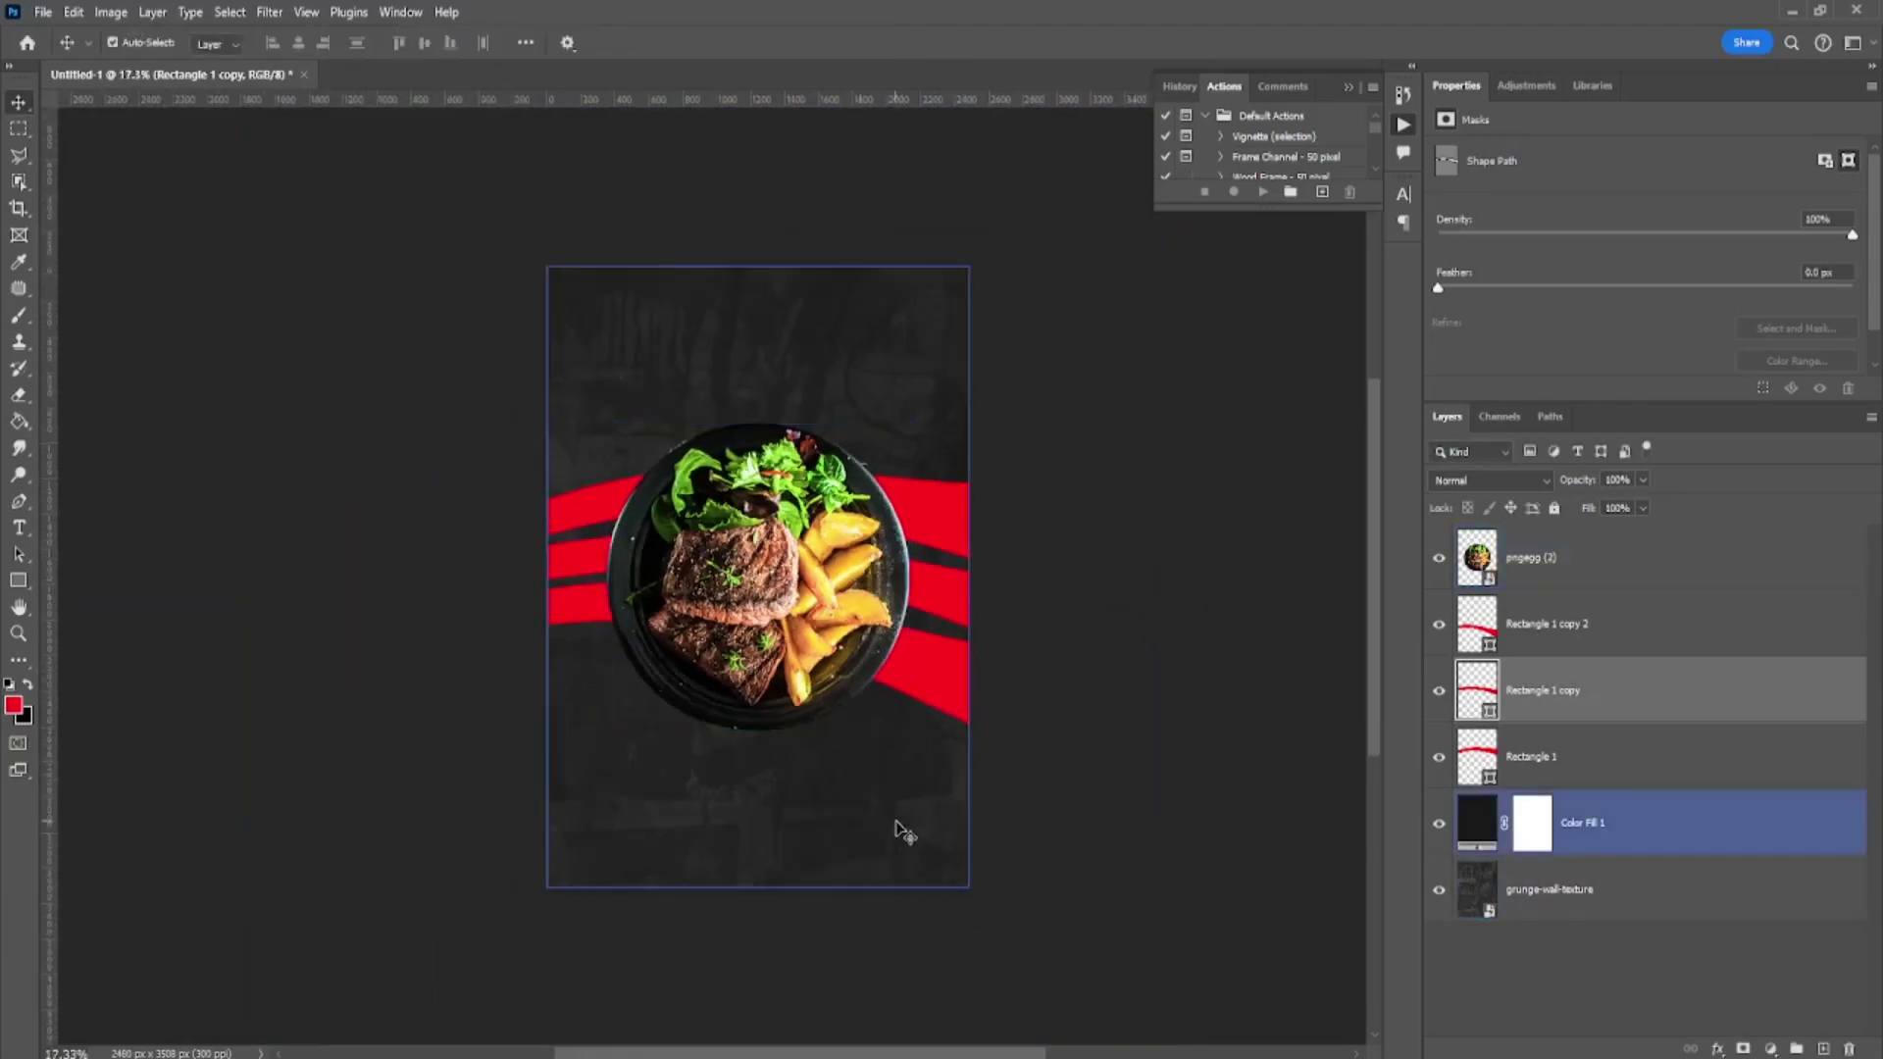
scroll(996, 791, "up", 1)
scroll(1009, 702, "up", 2)
left_click(1010, 698)
- Skew the bottom stripe's right end inward, tilting it about 1.4°
key("ctrl+t")
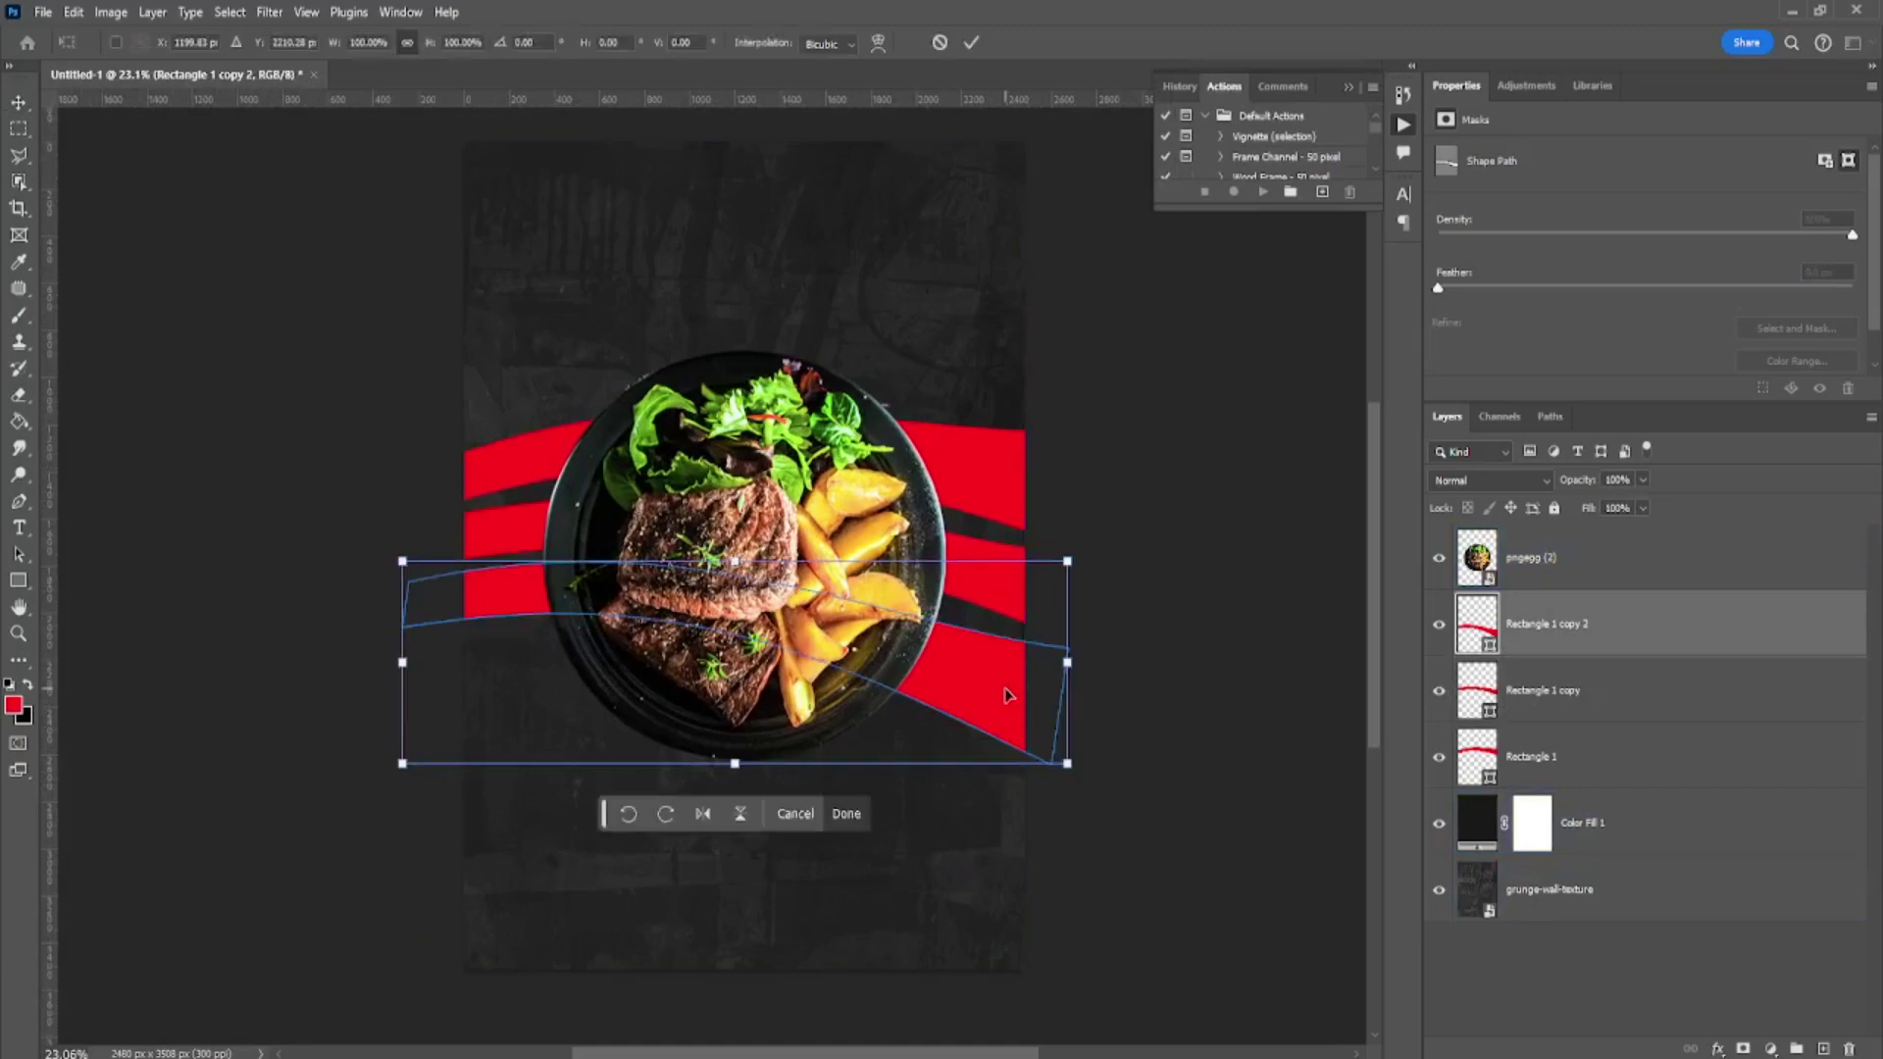
scroll(1015, 686, "up", 3)
left_click_drag(1083, 521, 1084, 545)
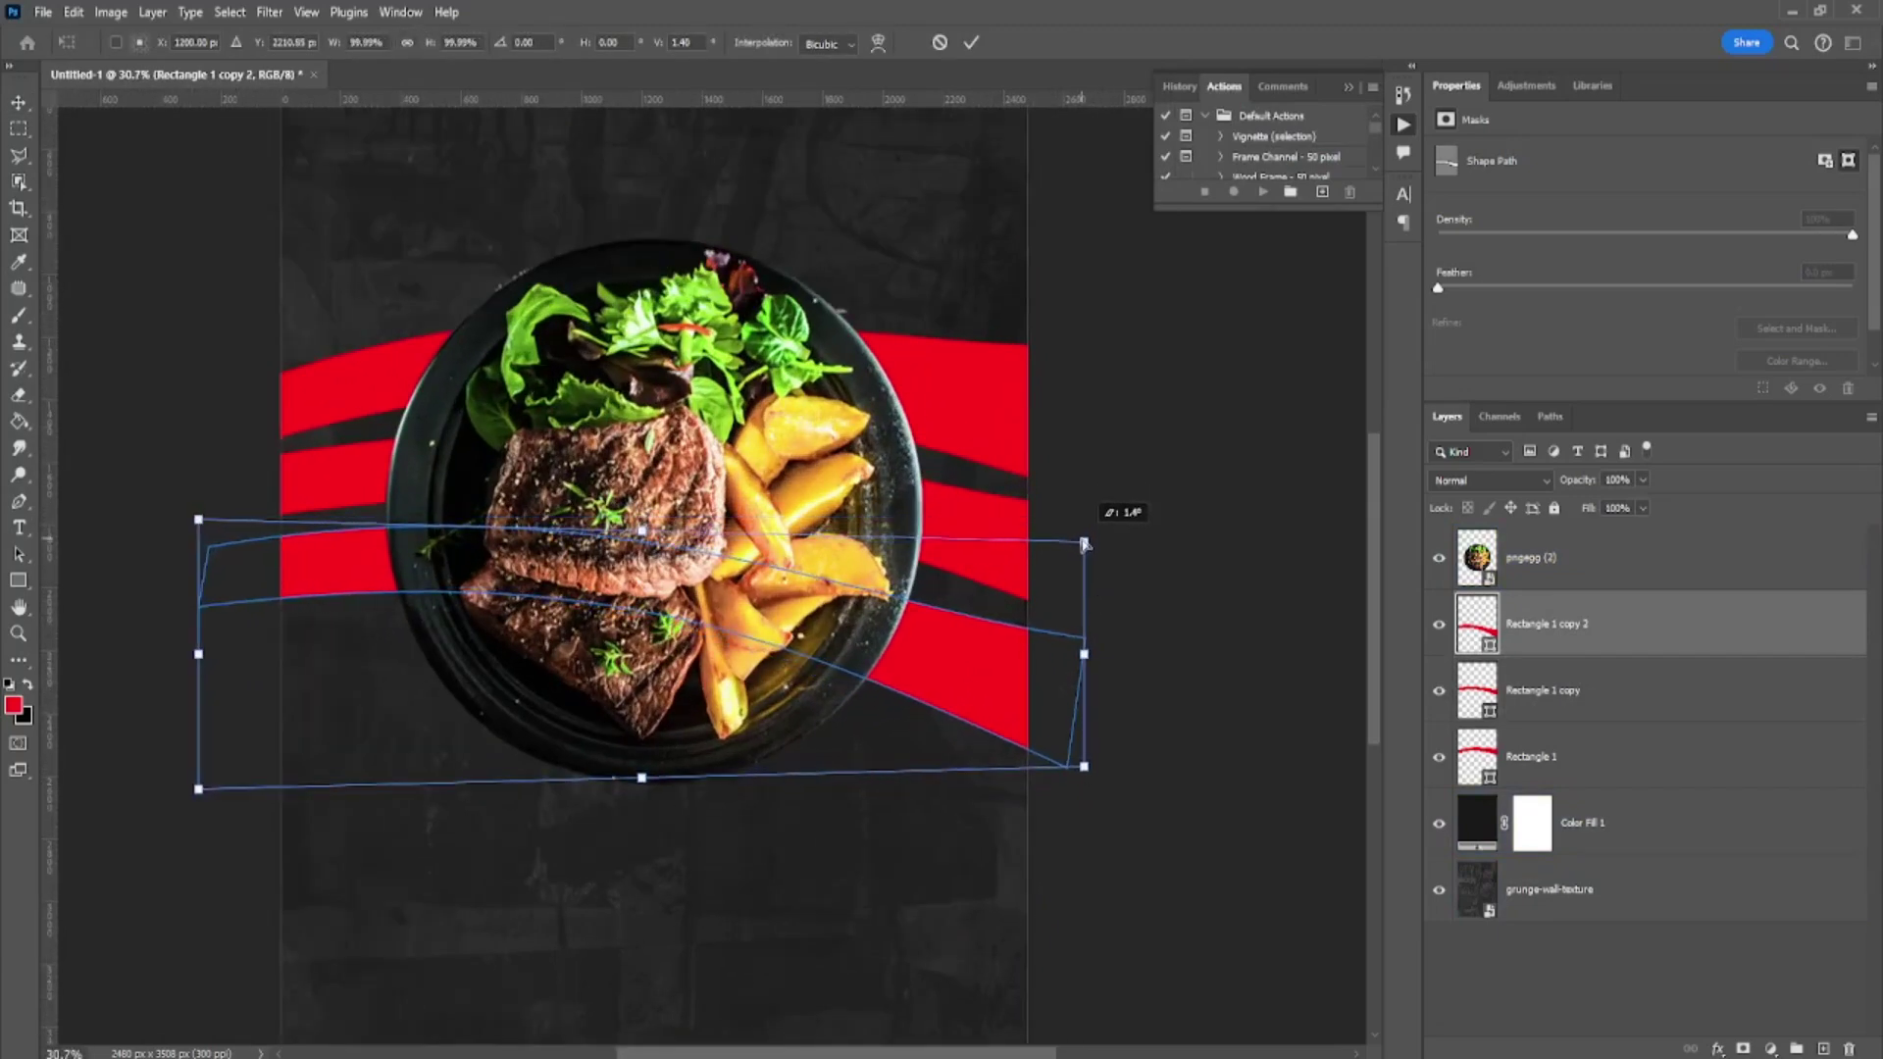
key("Return")
left_click(1072, 552)
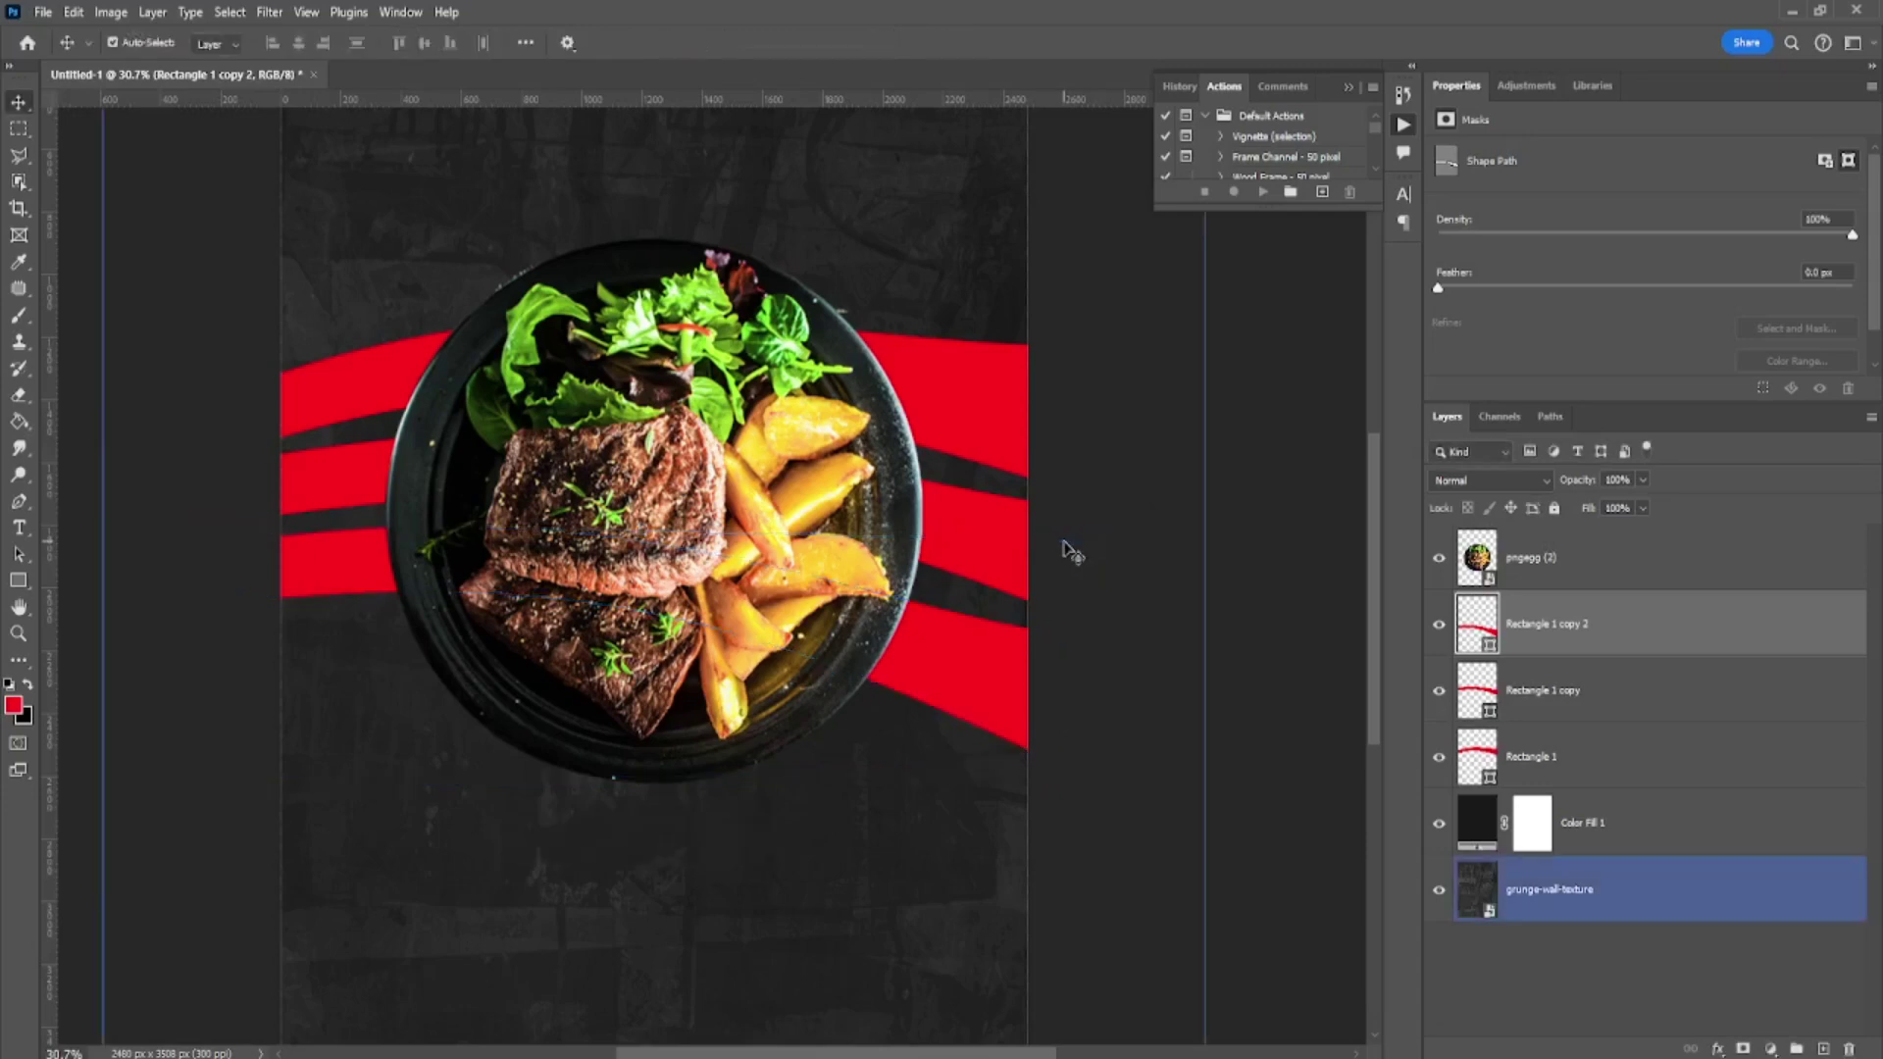
scroll(1010, 441, "down", 2)
scroll(1091, 535, "up", 2)
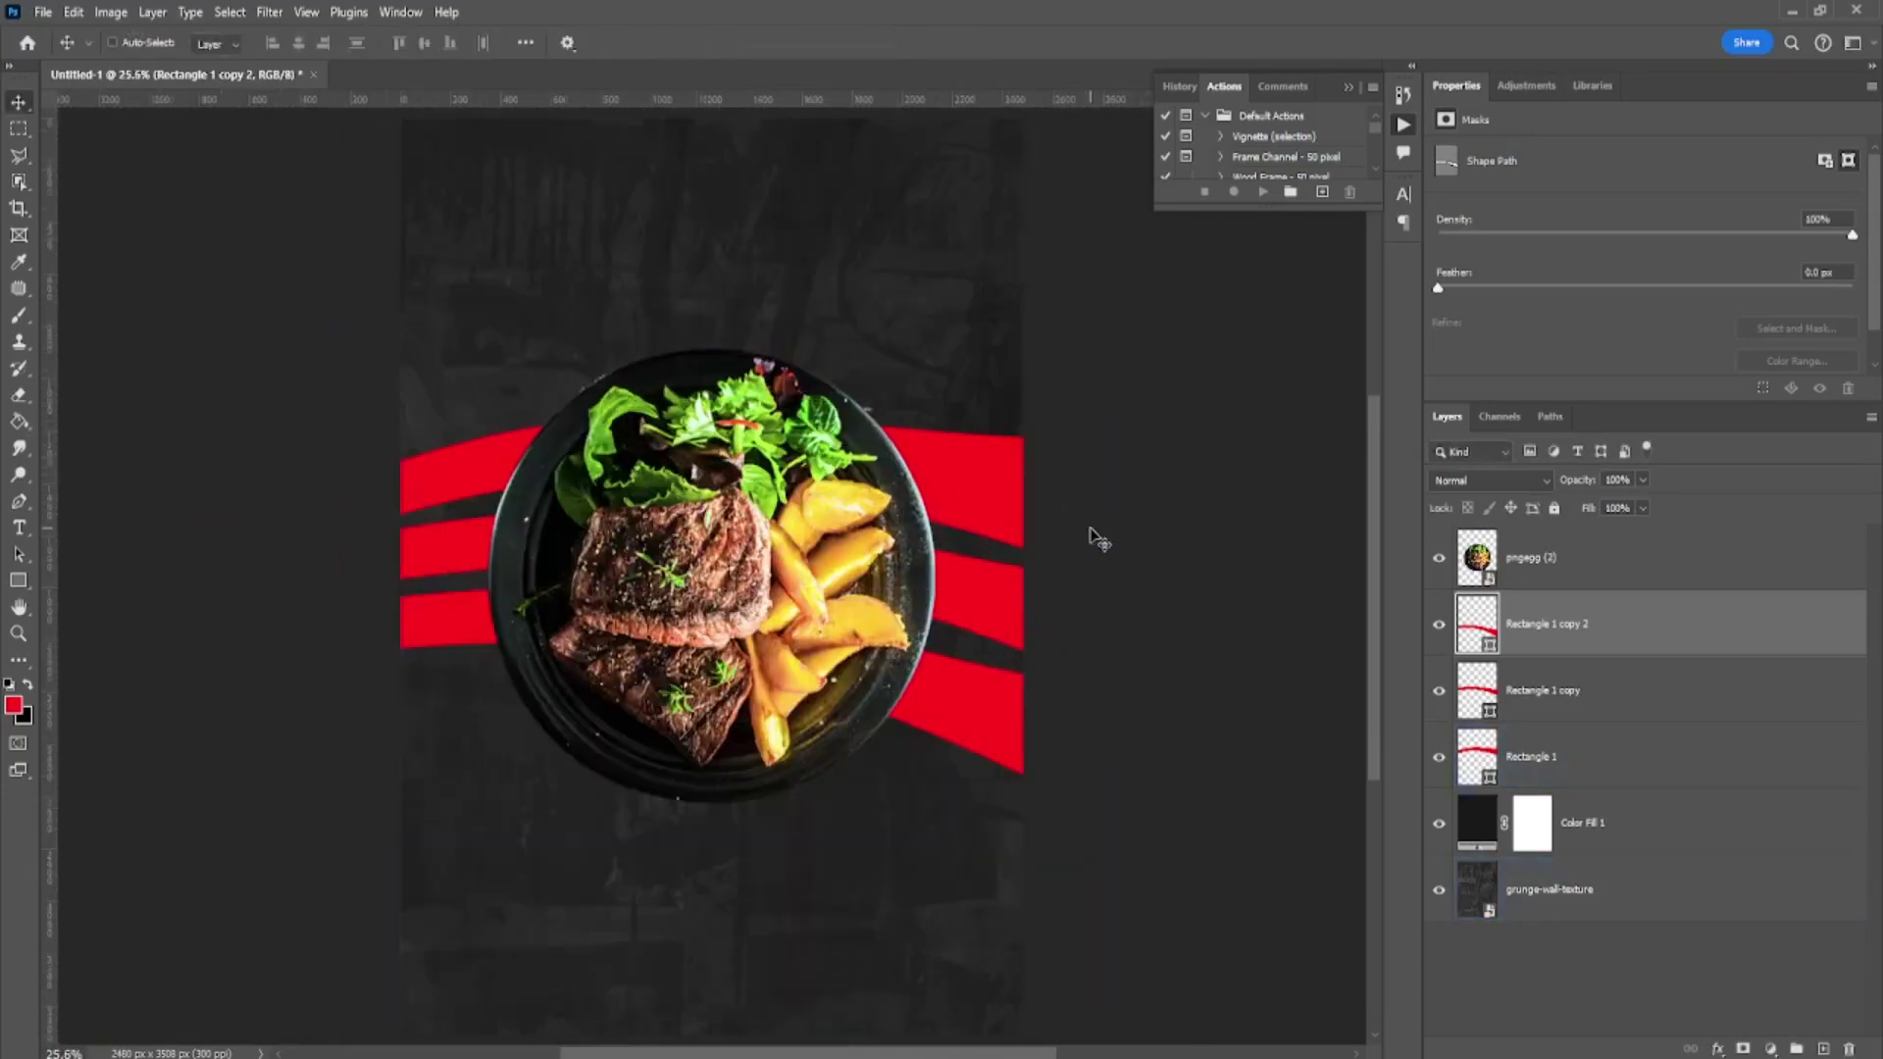
scroll(1083, 546, "down", 1)
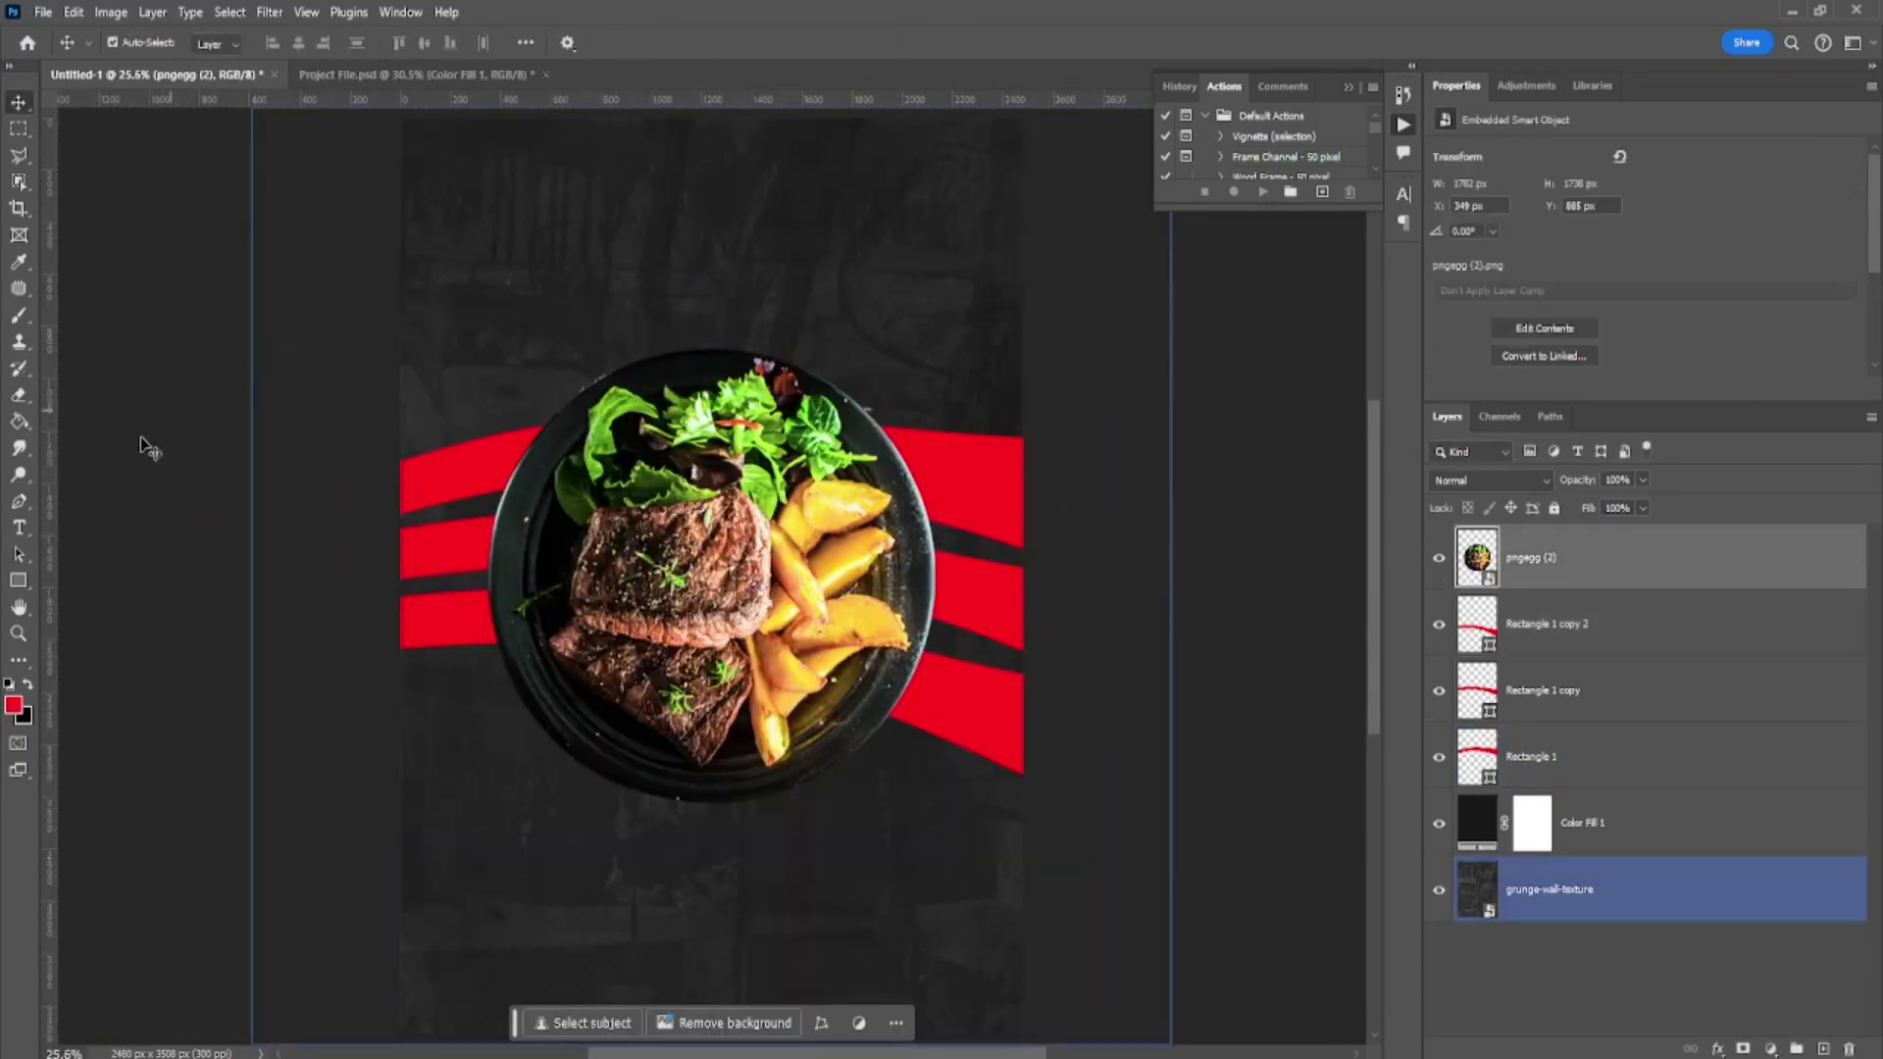
- Start a Pen path left of the plate and curve it arching over the plate's top
key("p")
scroll(397, 414, "up", 2)
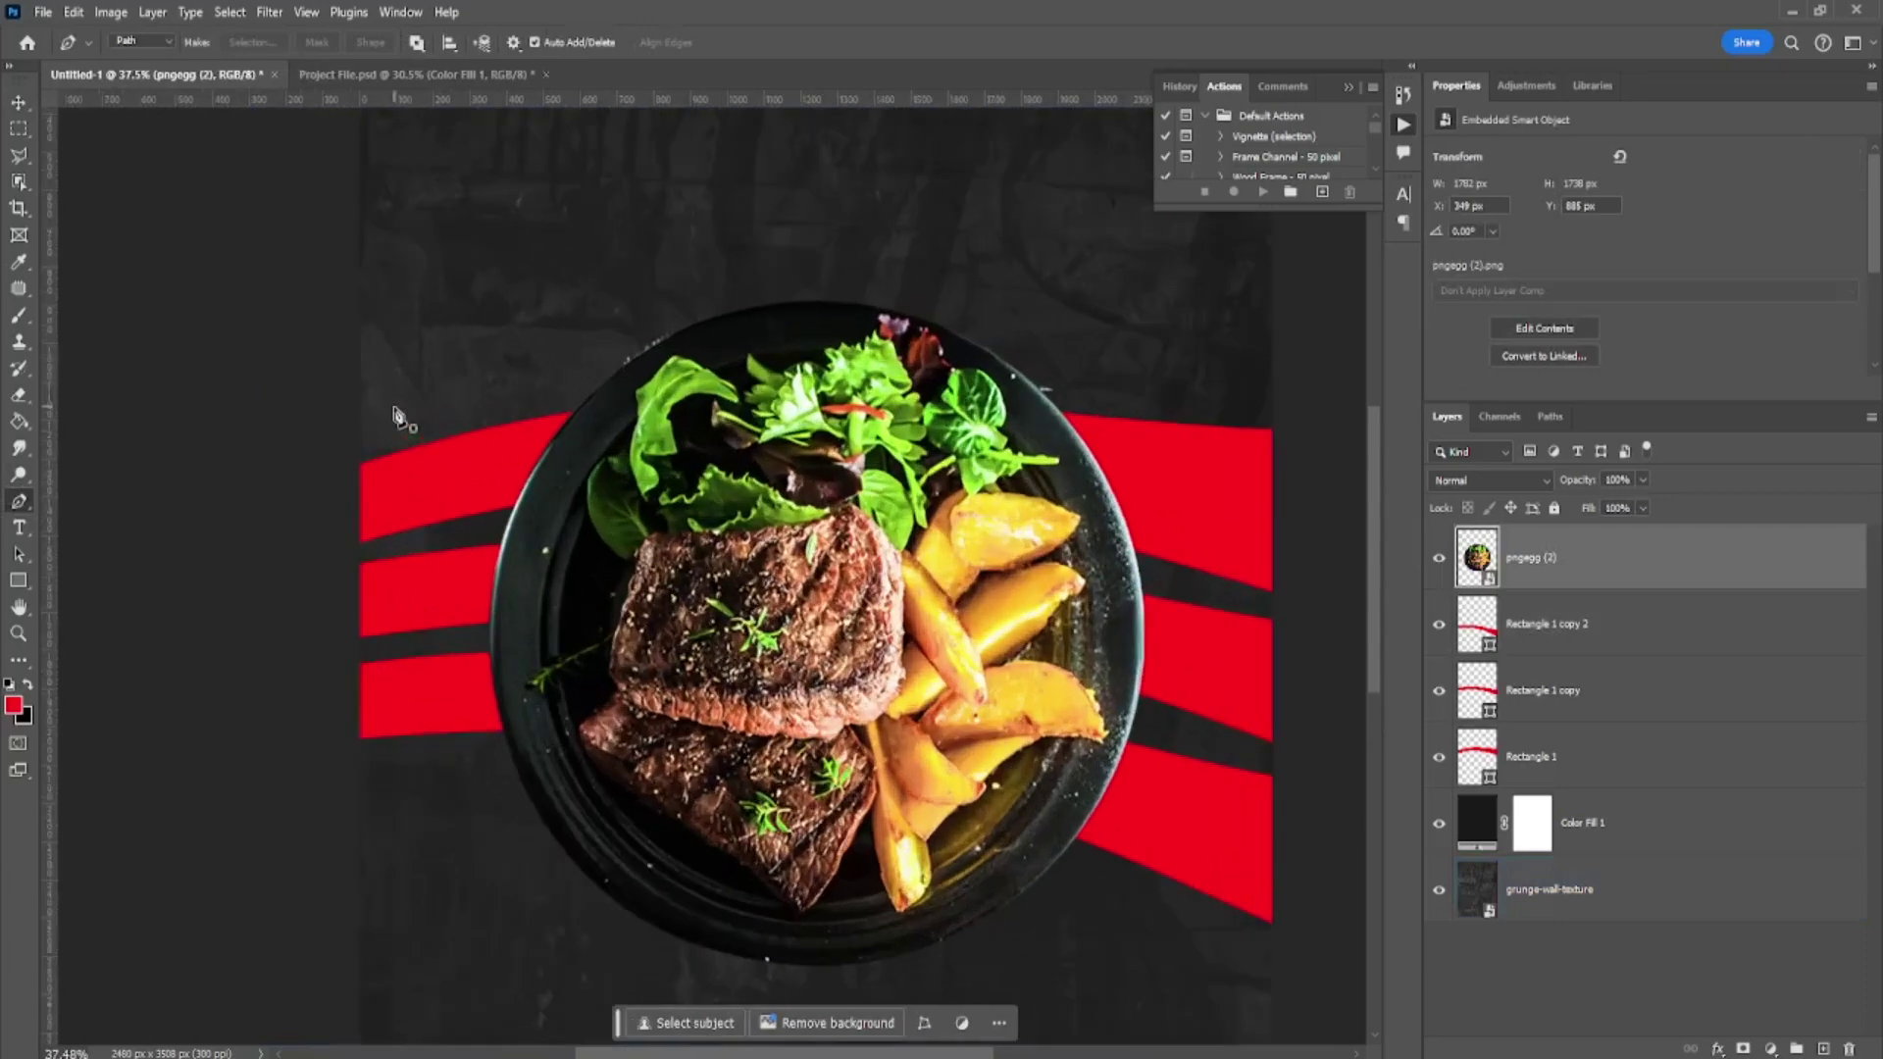
scroll(397, 414, "up", 2)
scroll(373, 483, "right", 1)
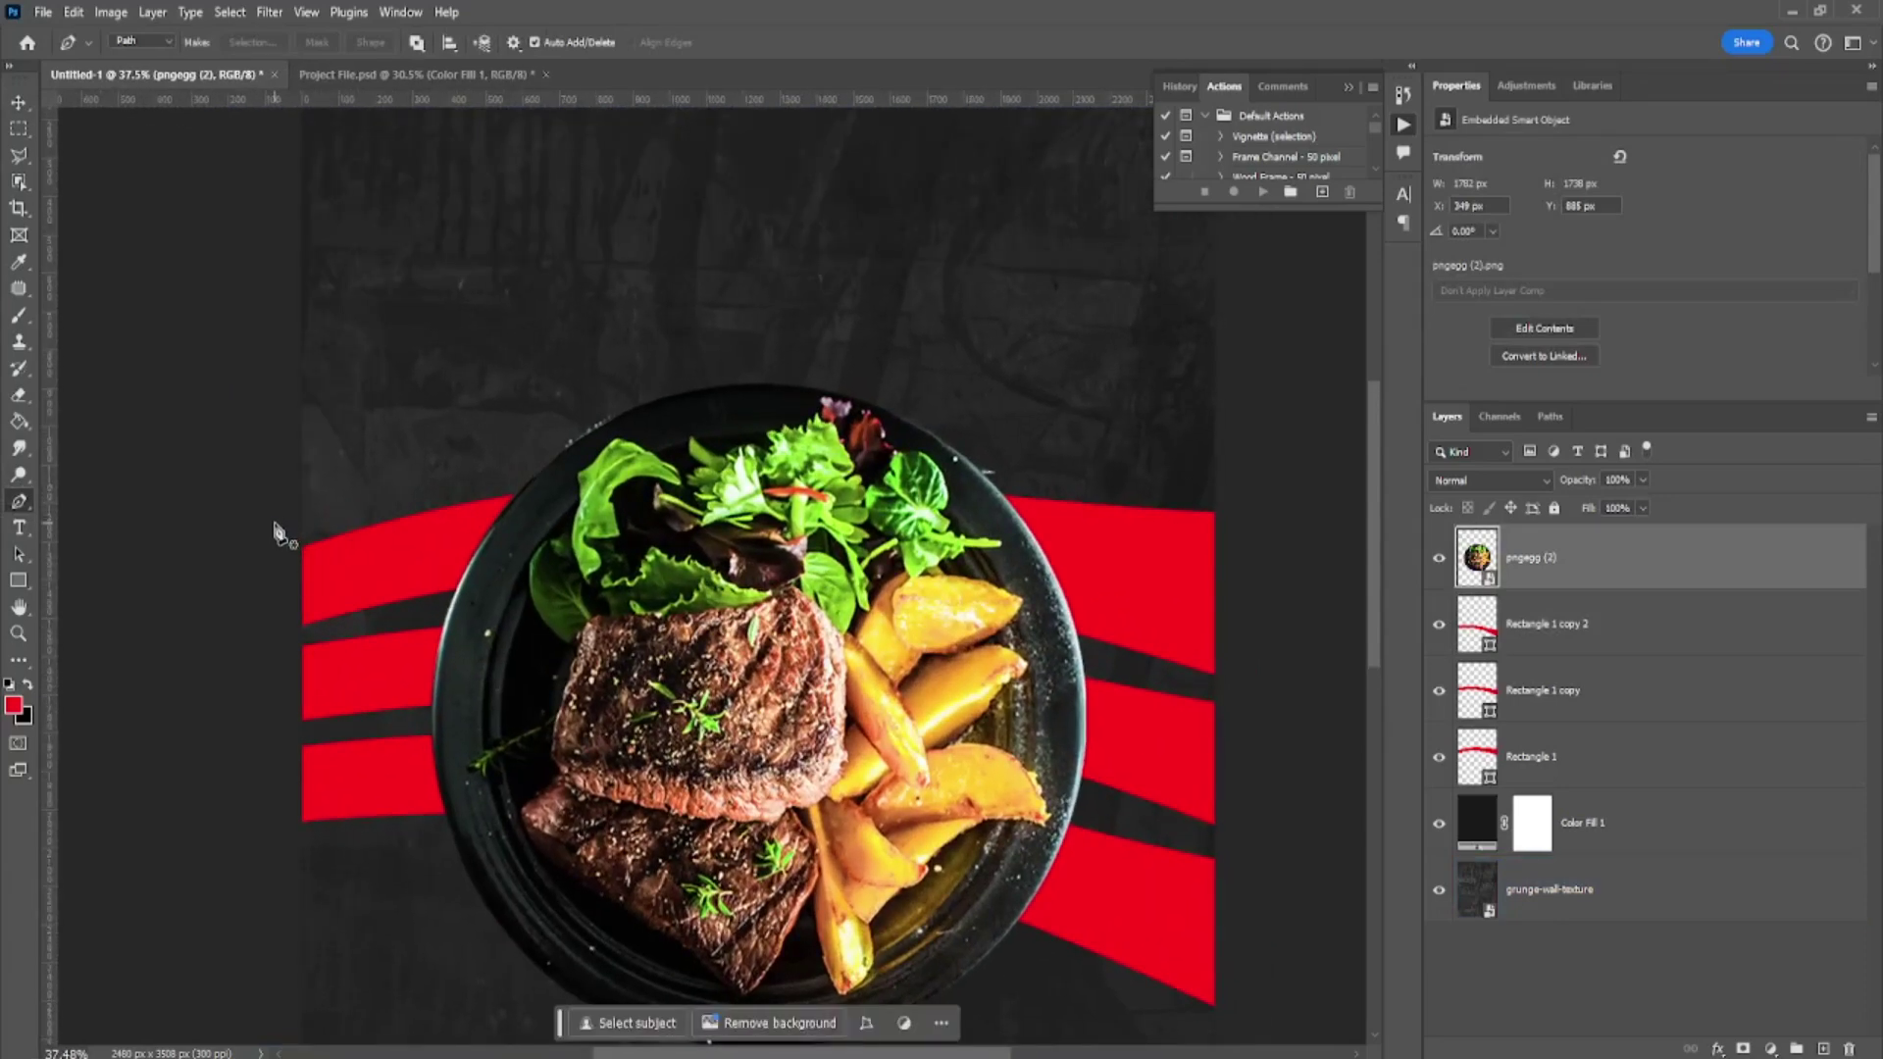
left_click(274, 523)
left_click(505, 464)
left_click_drag(1008, 477, 1233, 773)
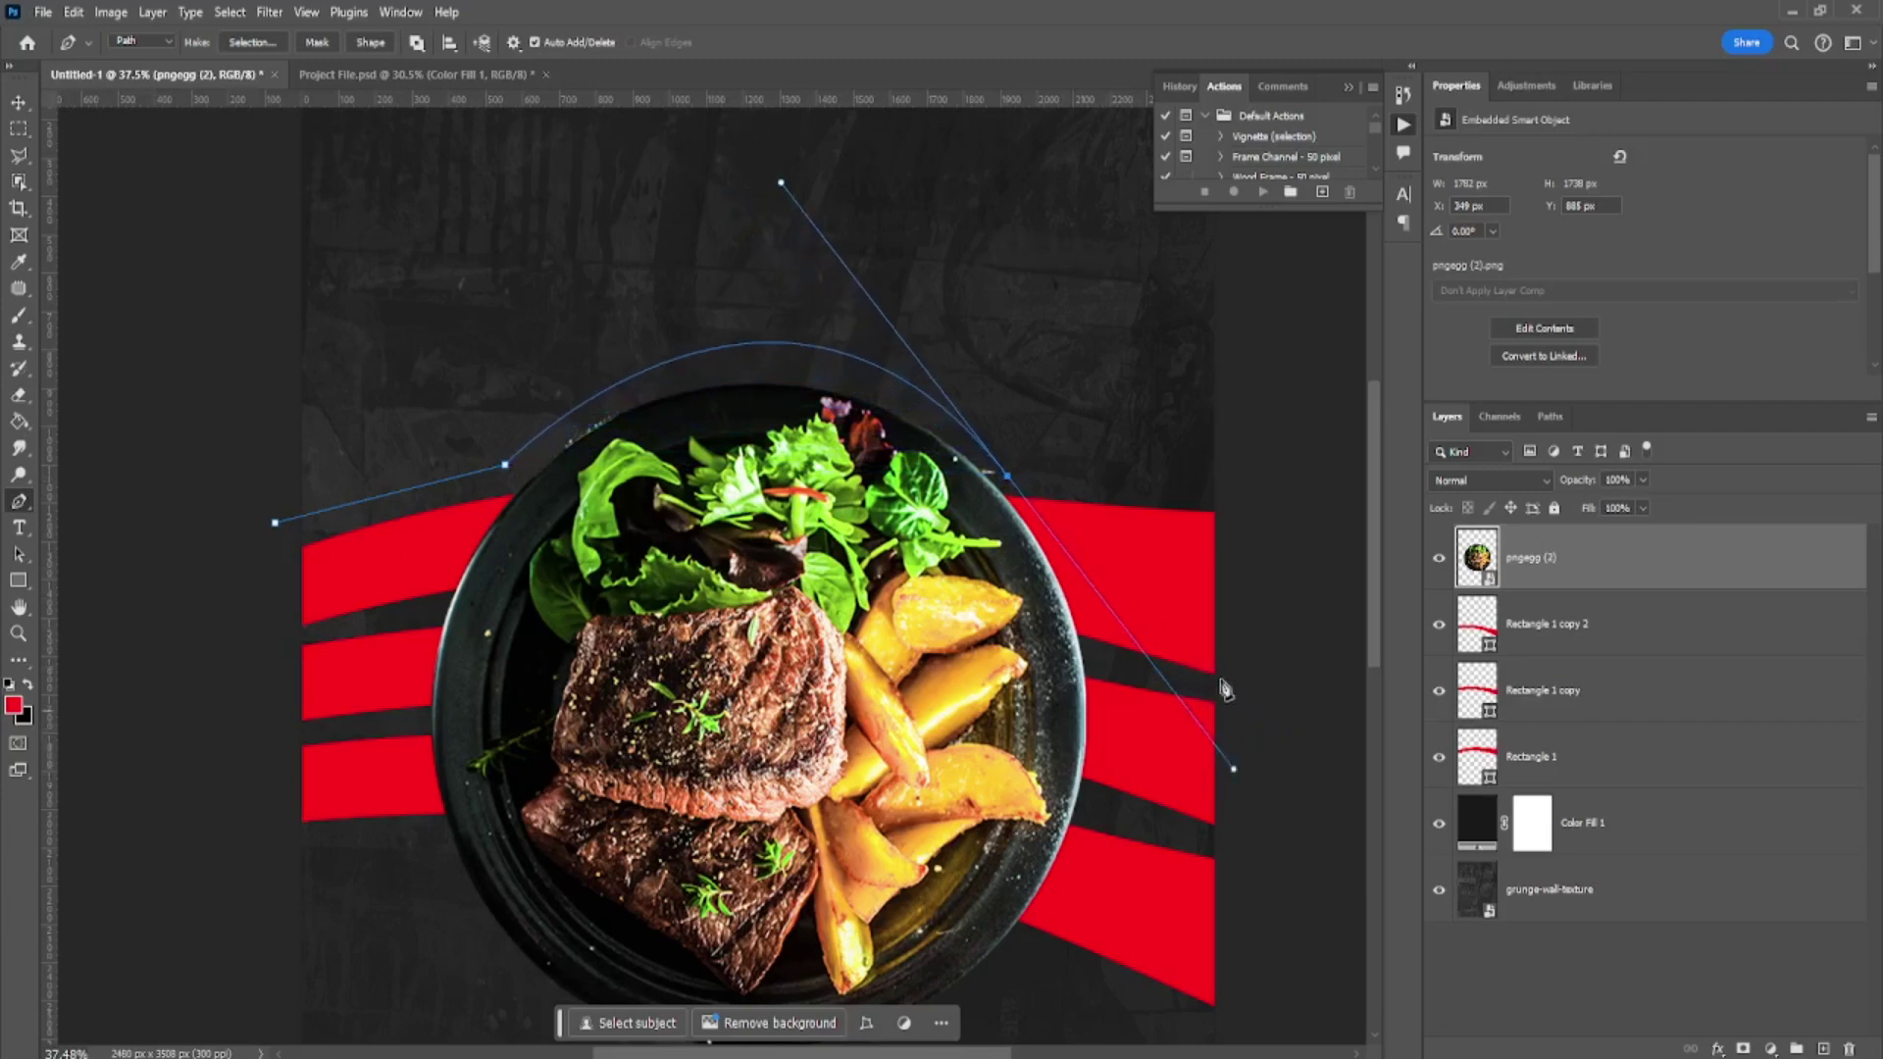
scroll(1098, 474, "right", 2)
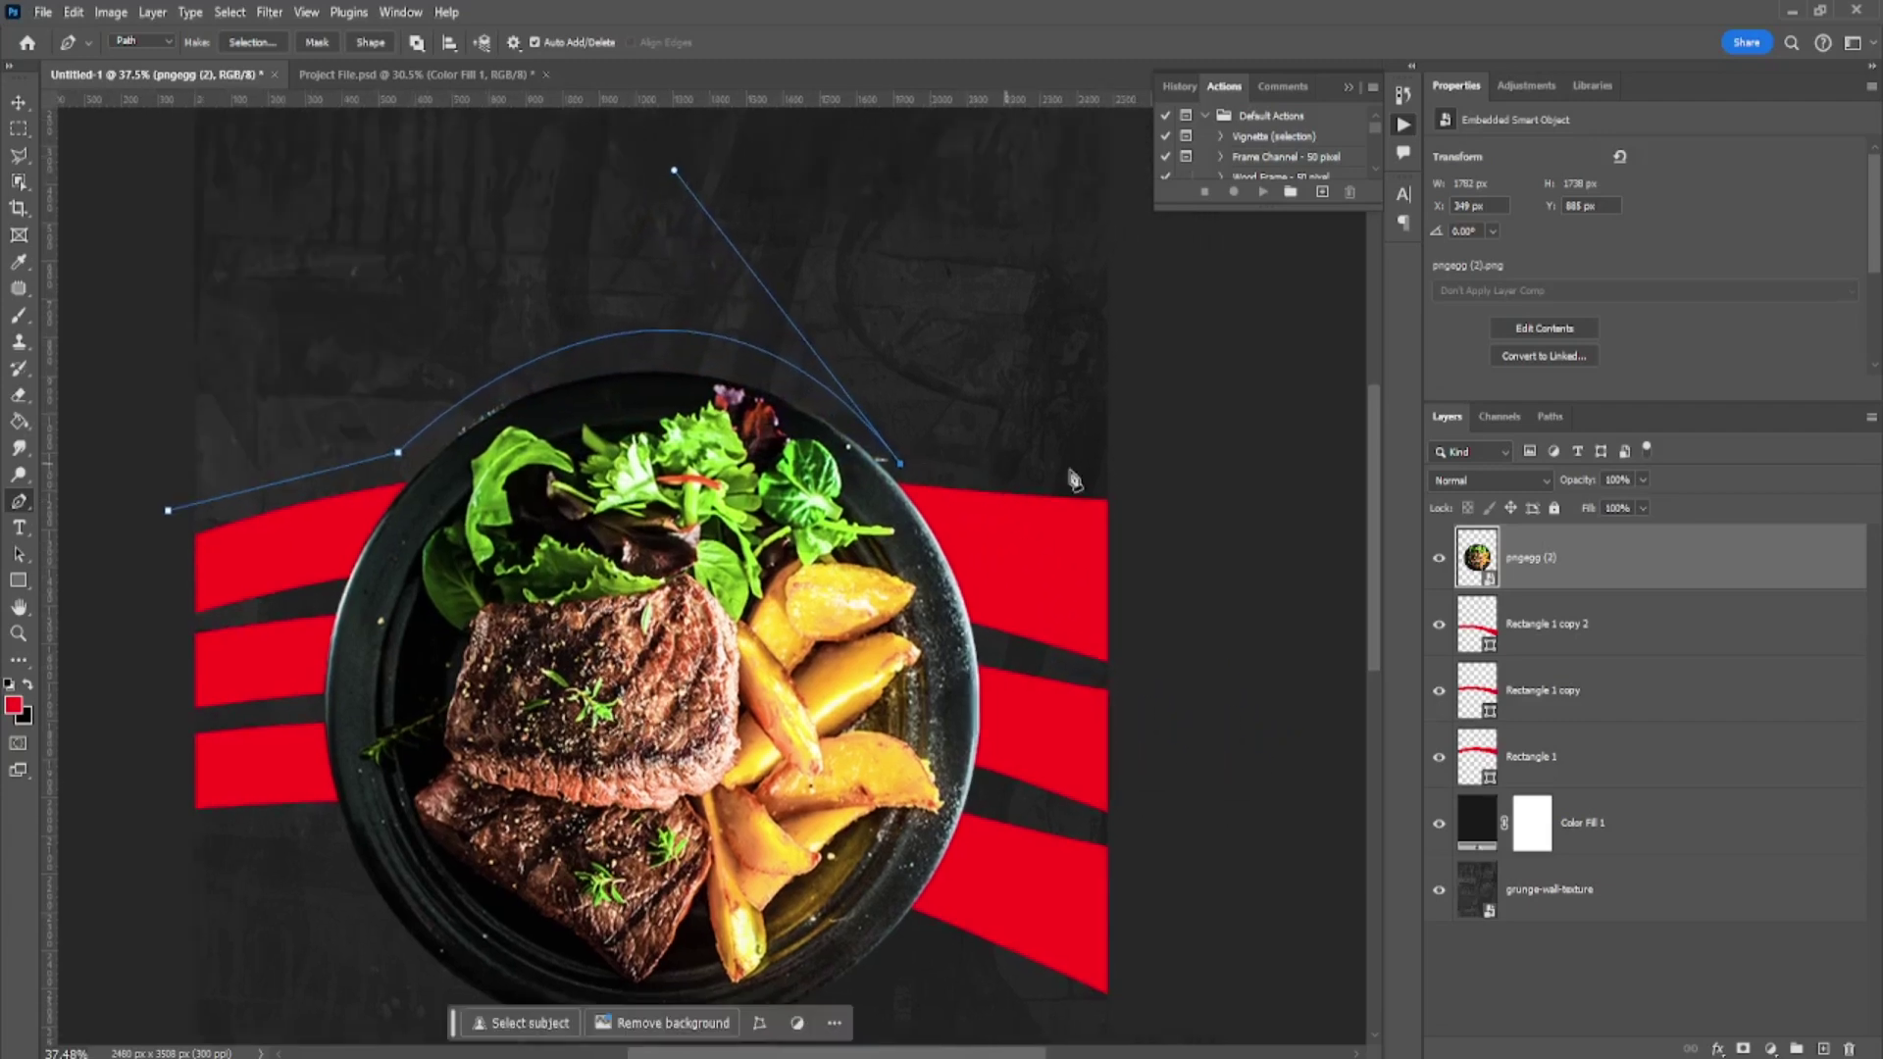
left_click(1134, 482)
key("ctrl+minus")
left_click_drag(1109, 763, 1219, 648)
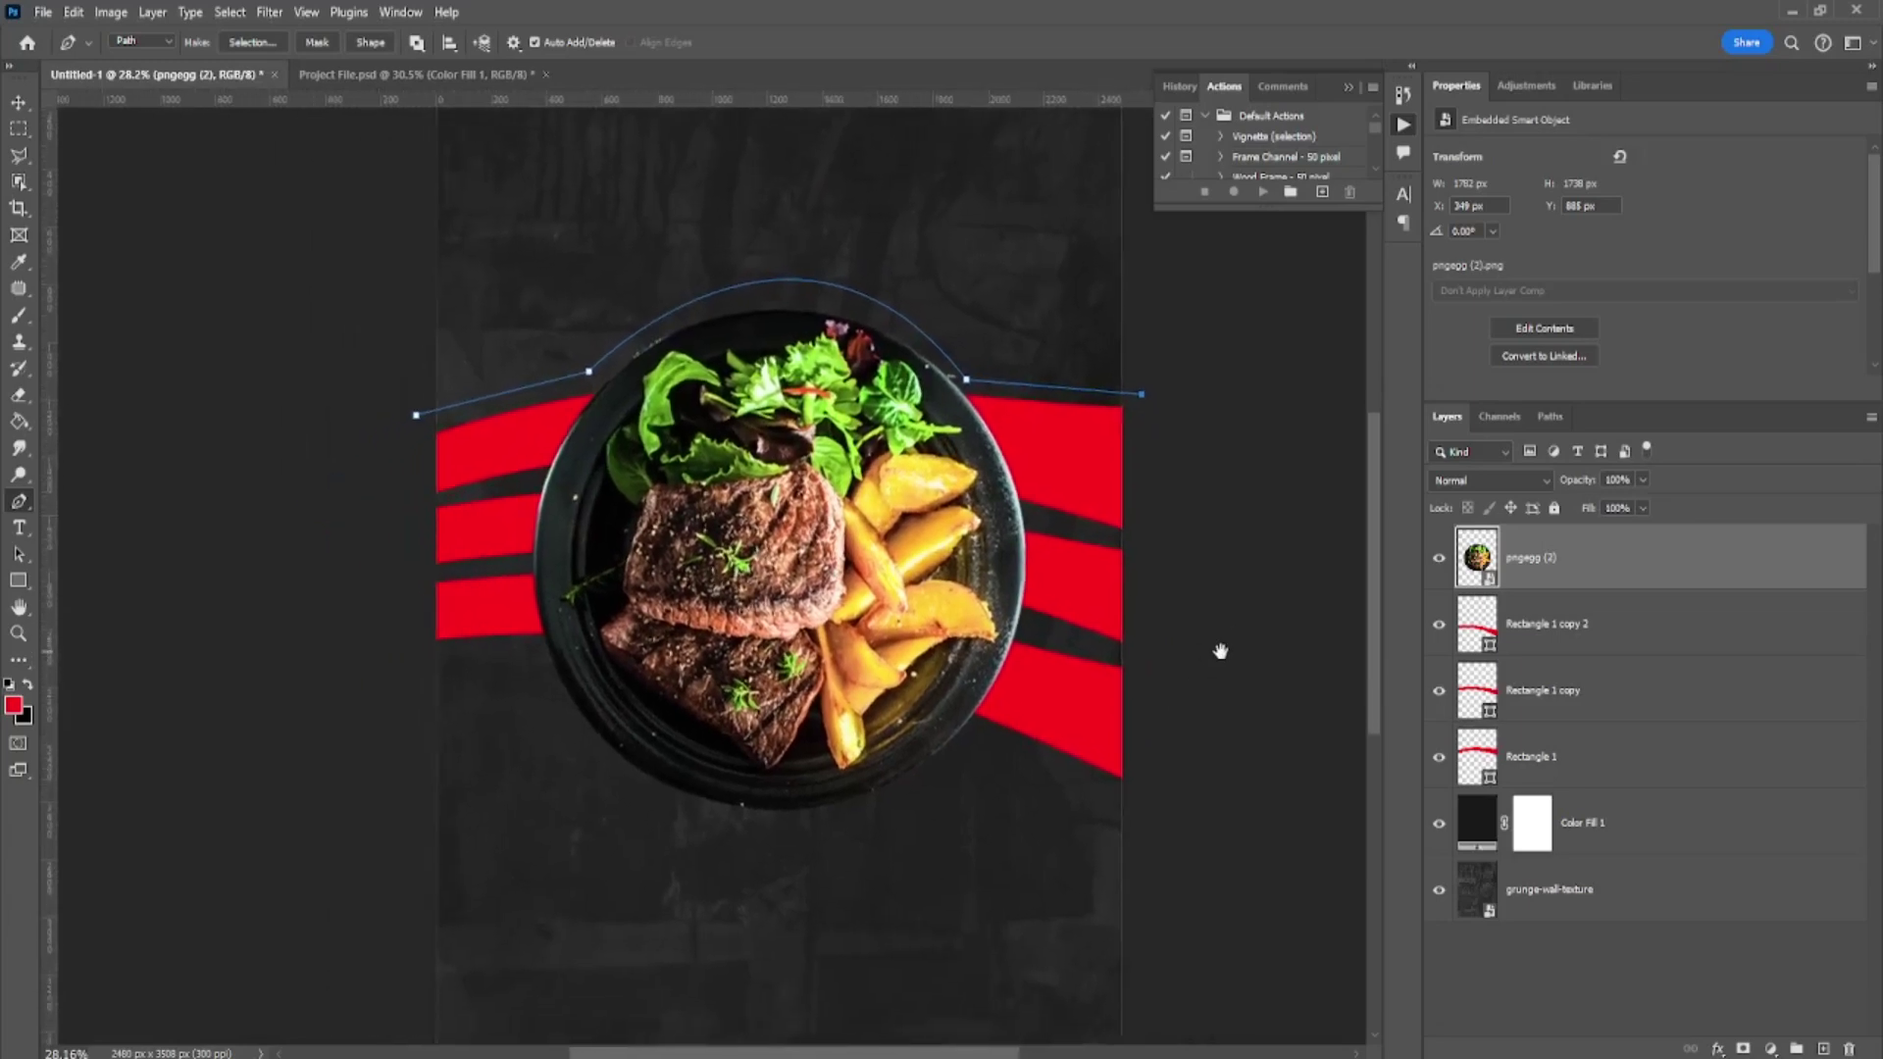
key("ctrl+z")
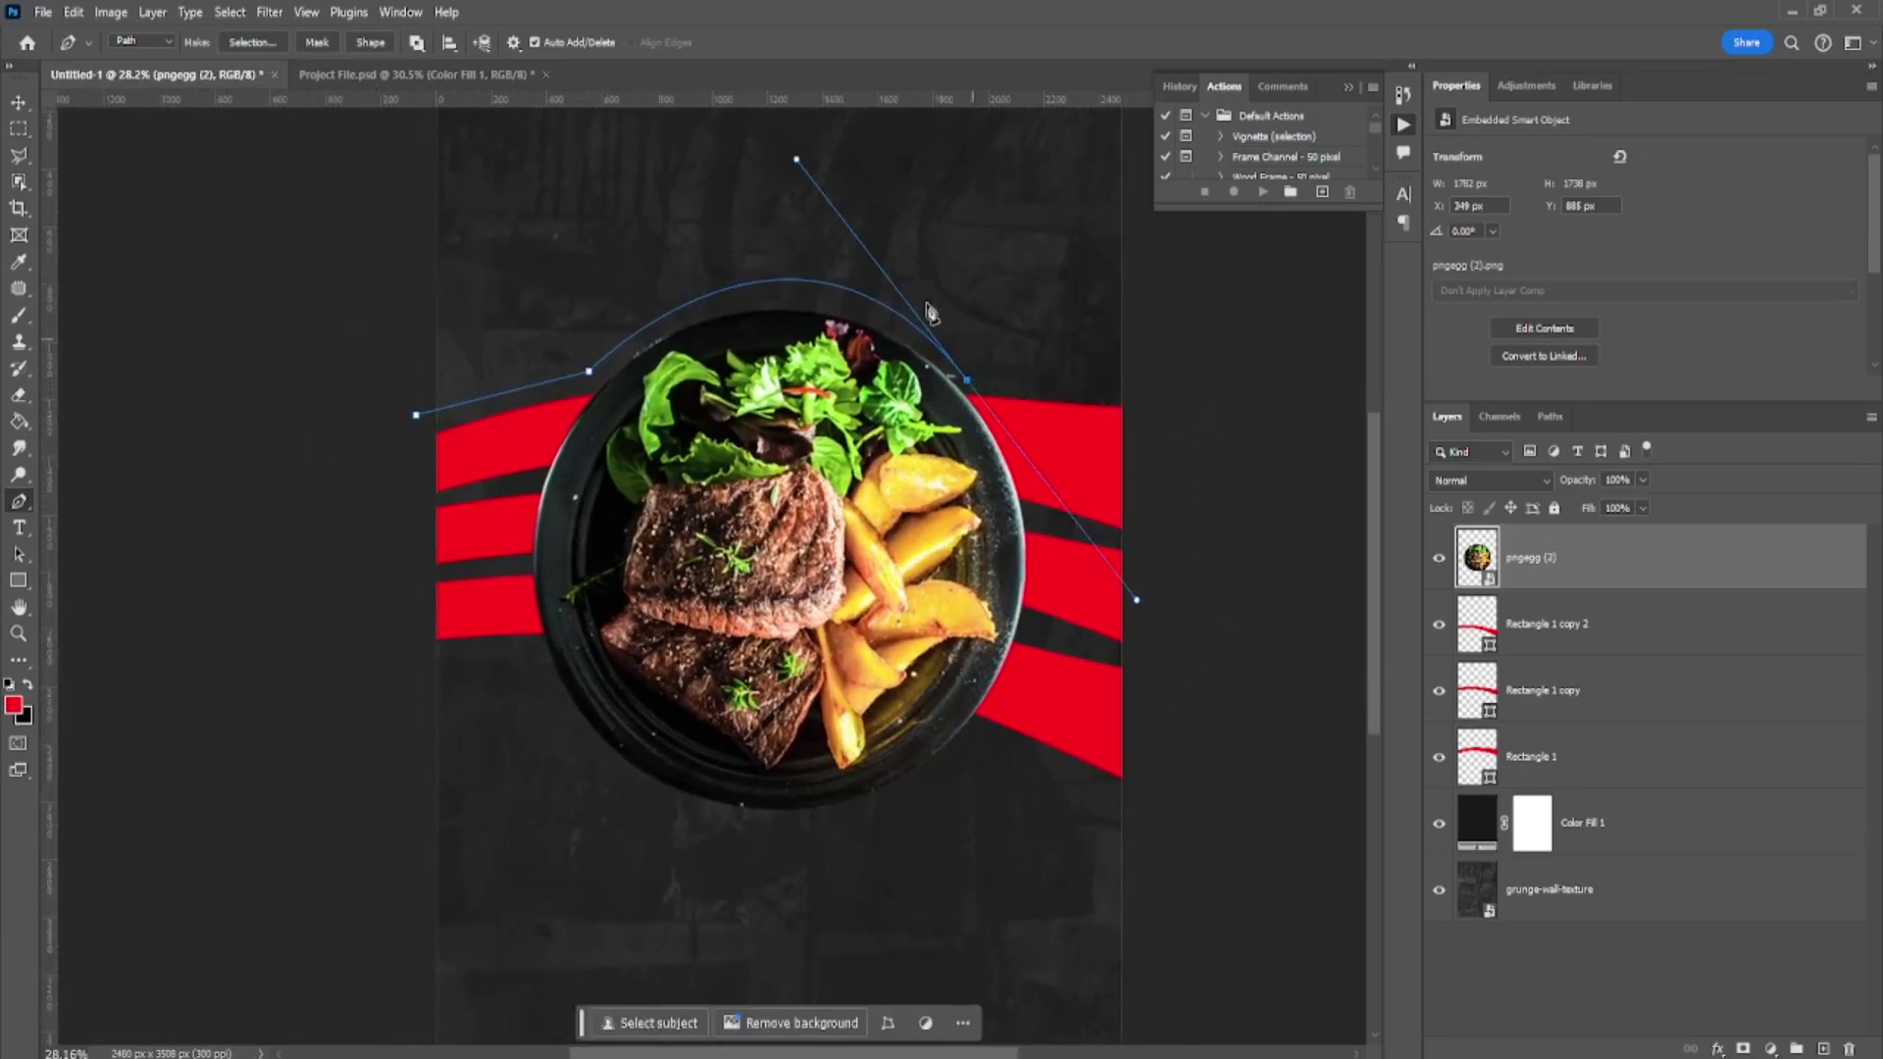
left_click_drag(795, 162, 782, 180)
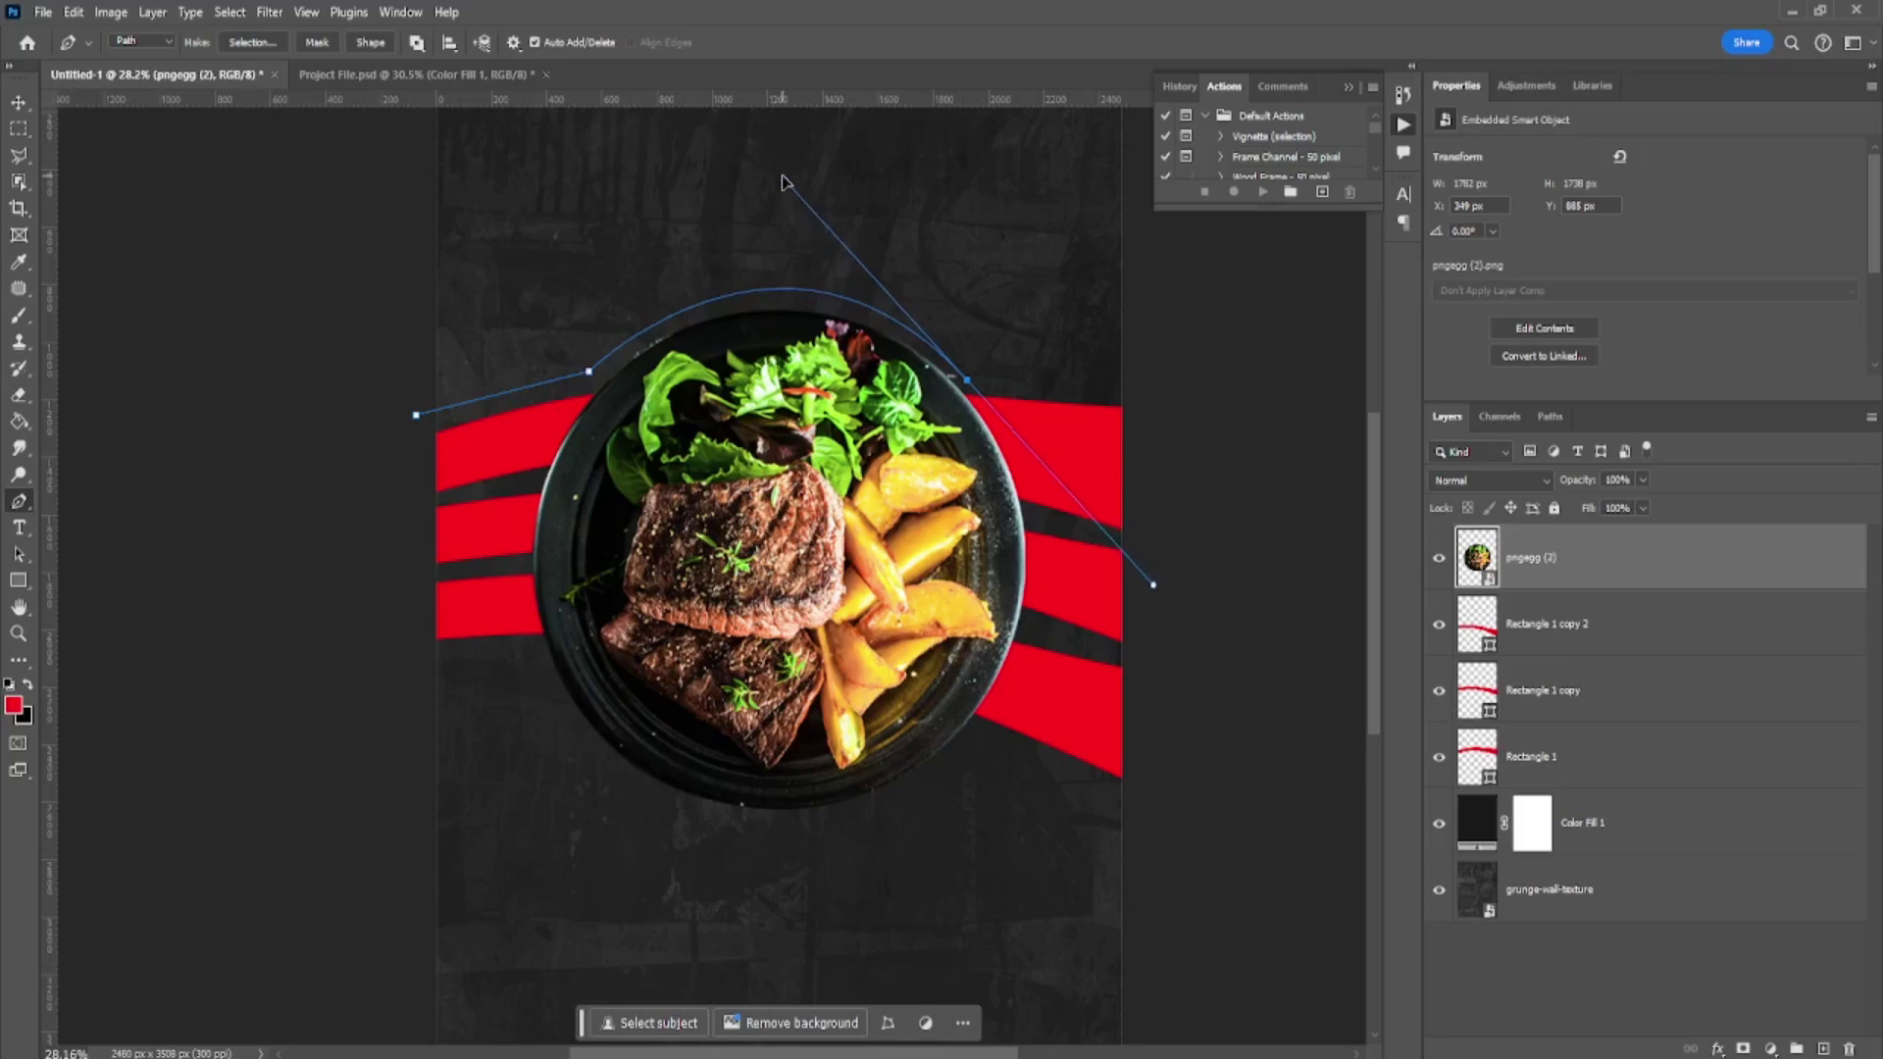
left_click(968, 383)
- Extend the path with curved points over the plate's right side and header edge
left_click(1155, 399)
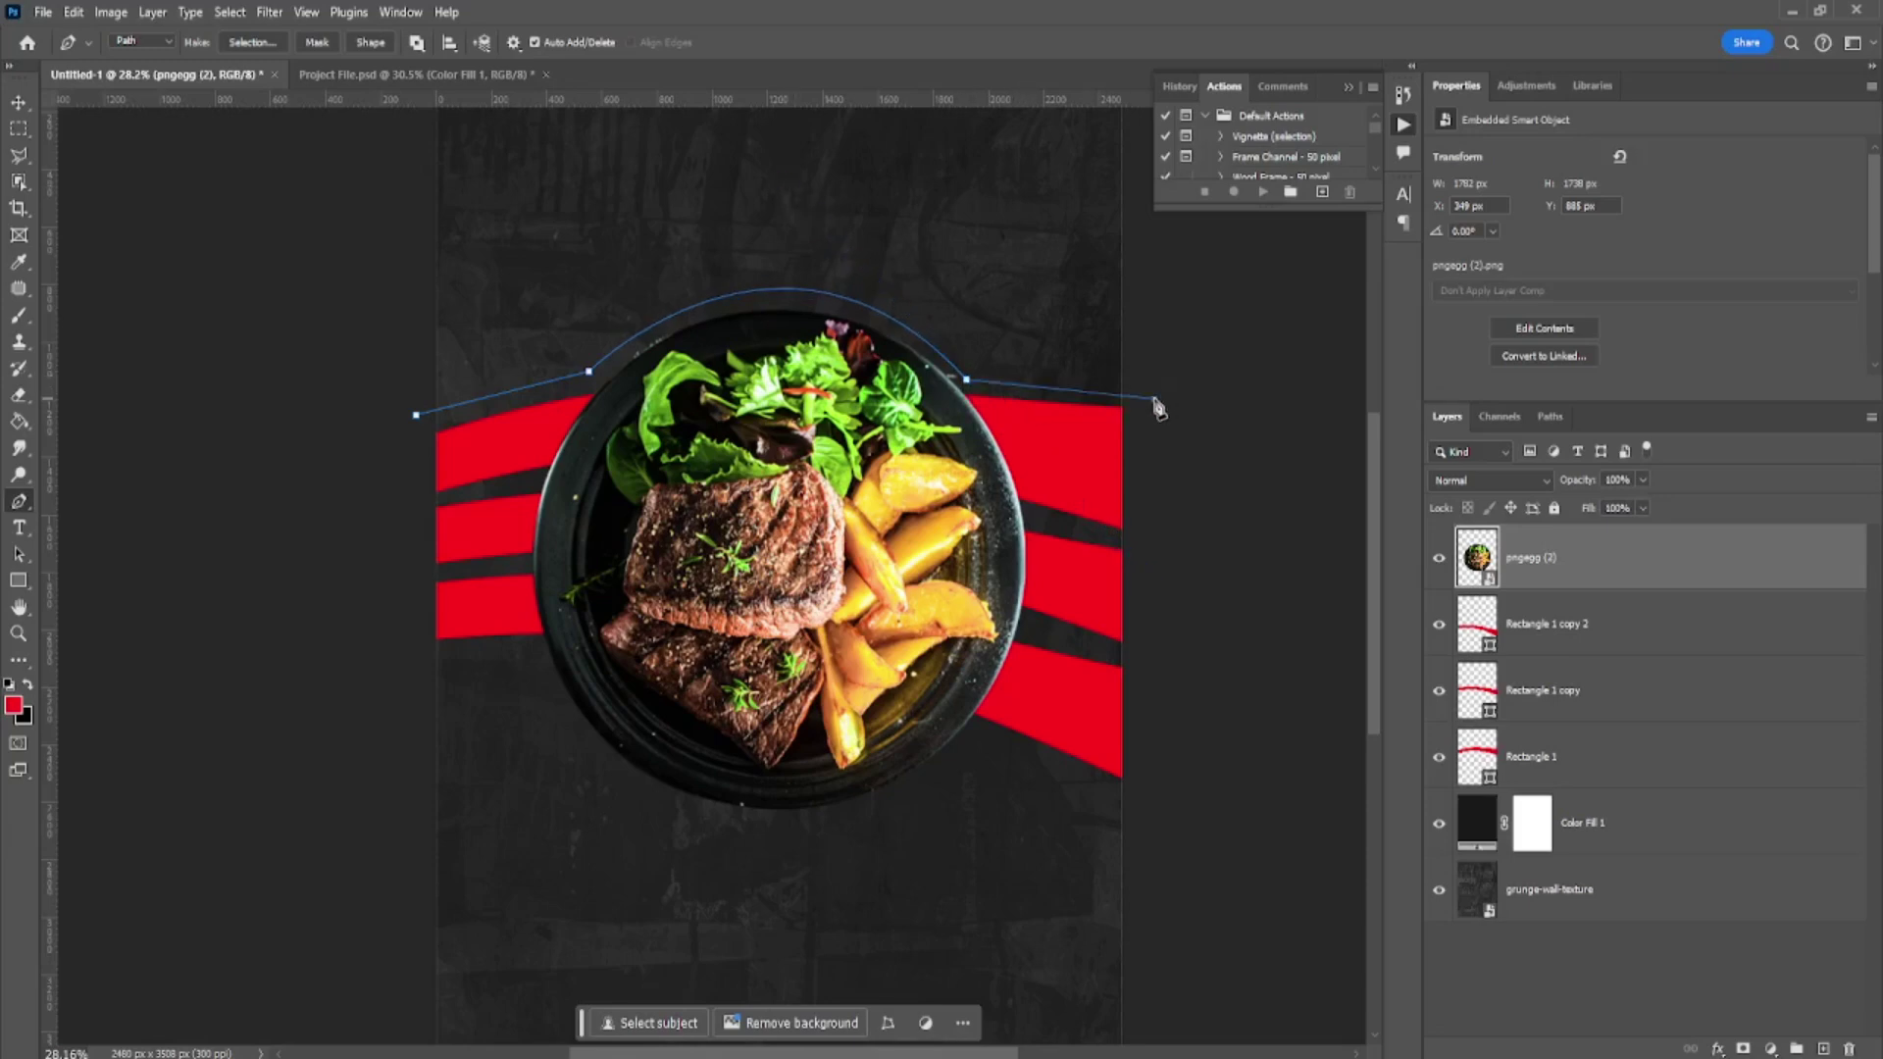
key("ctrl+minus")
key("ctrl+plus")
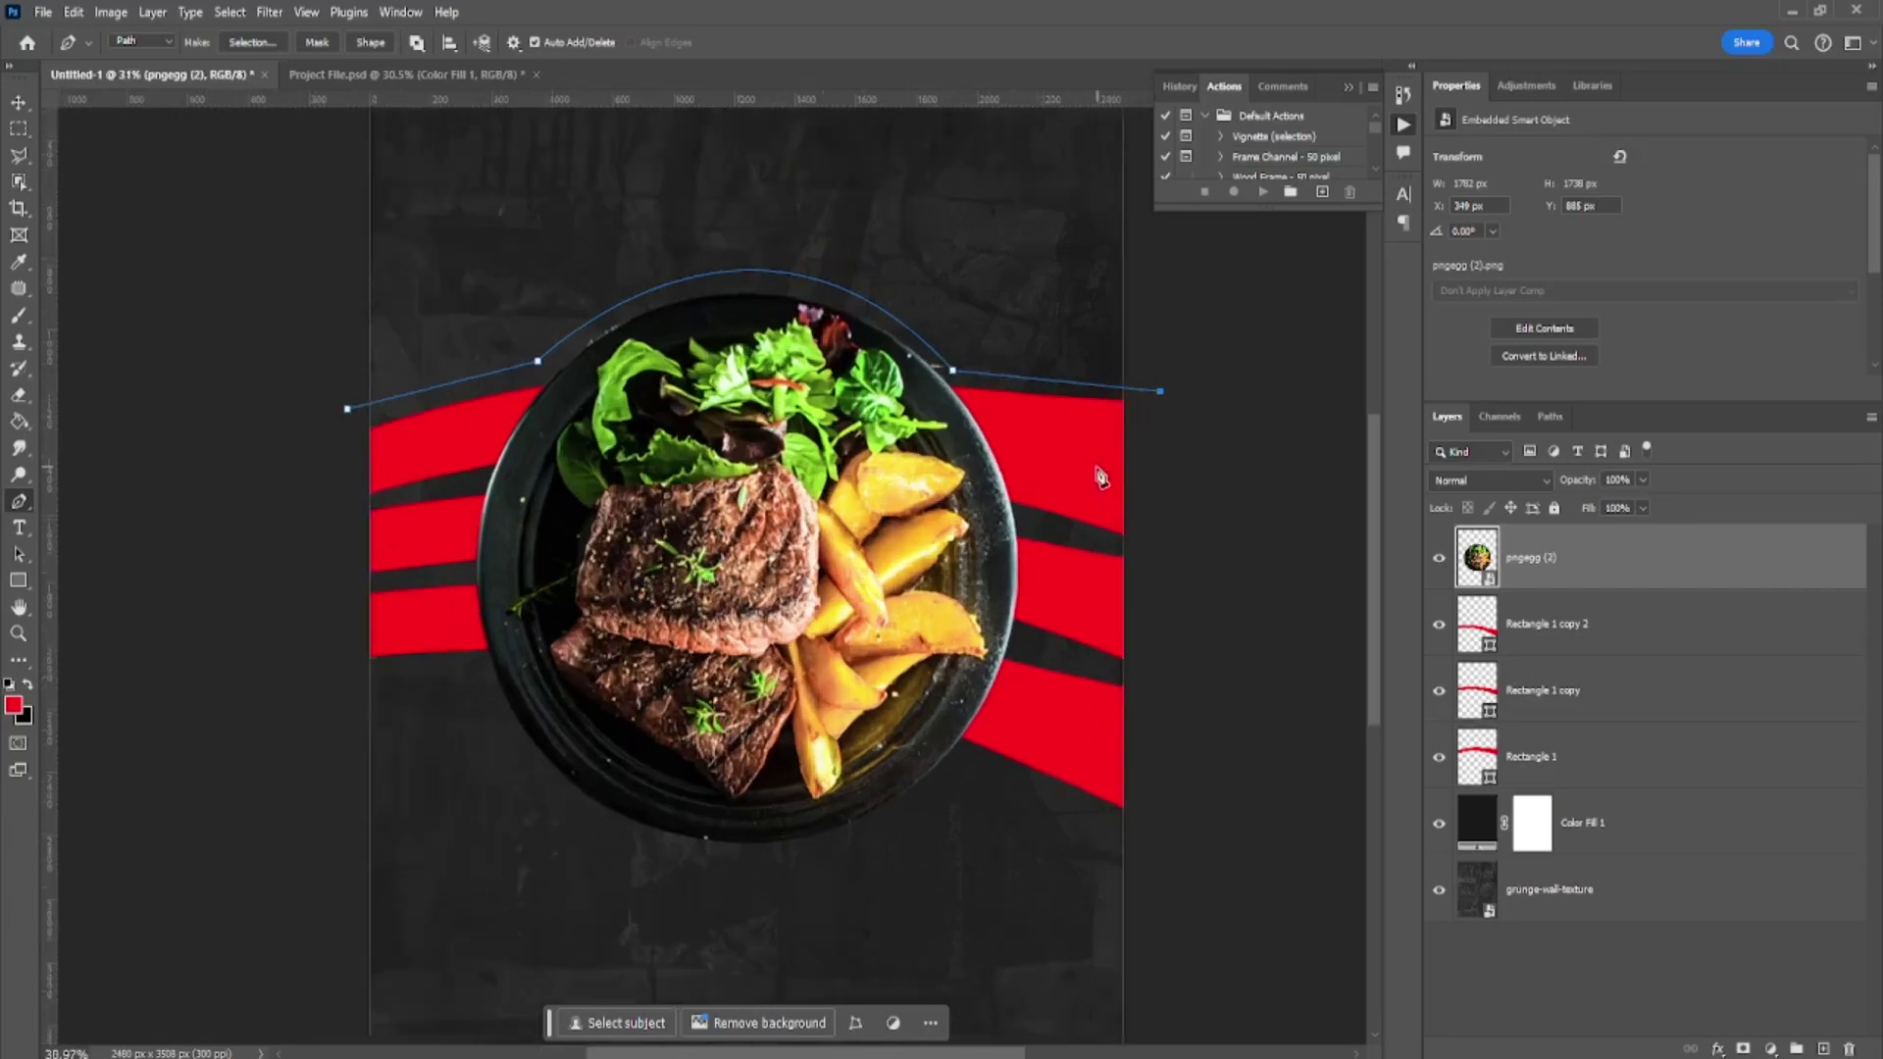
key("ctrl+z")
key("ctrl+z")
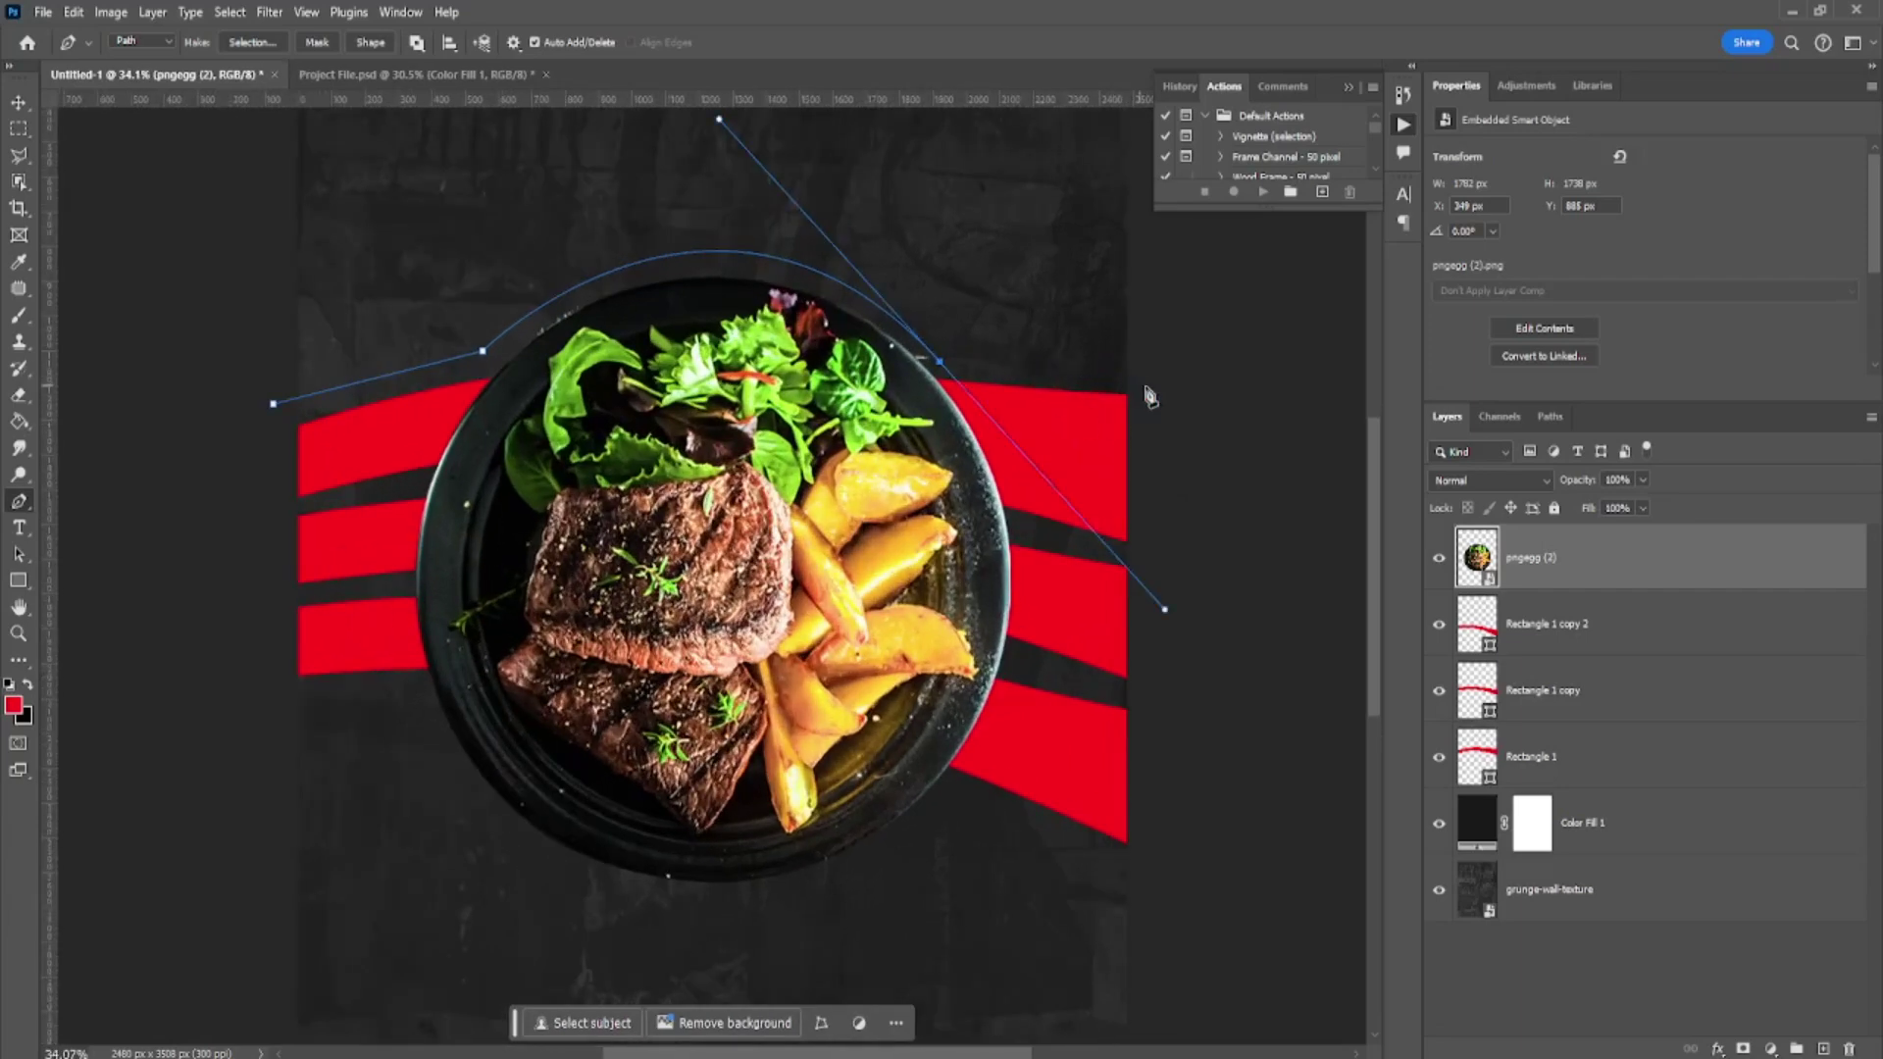
key("ctrl+z")
key("ctrl+z")
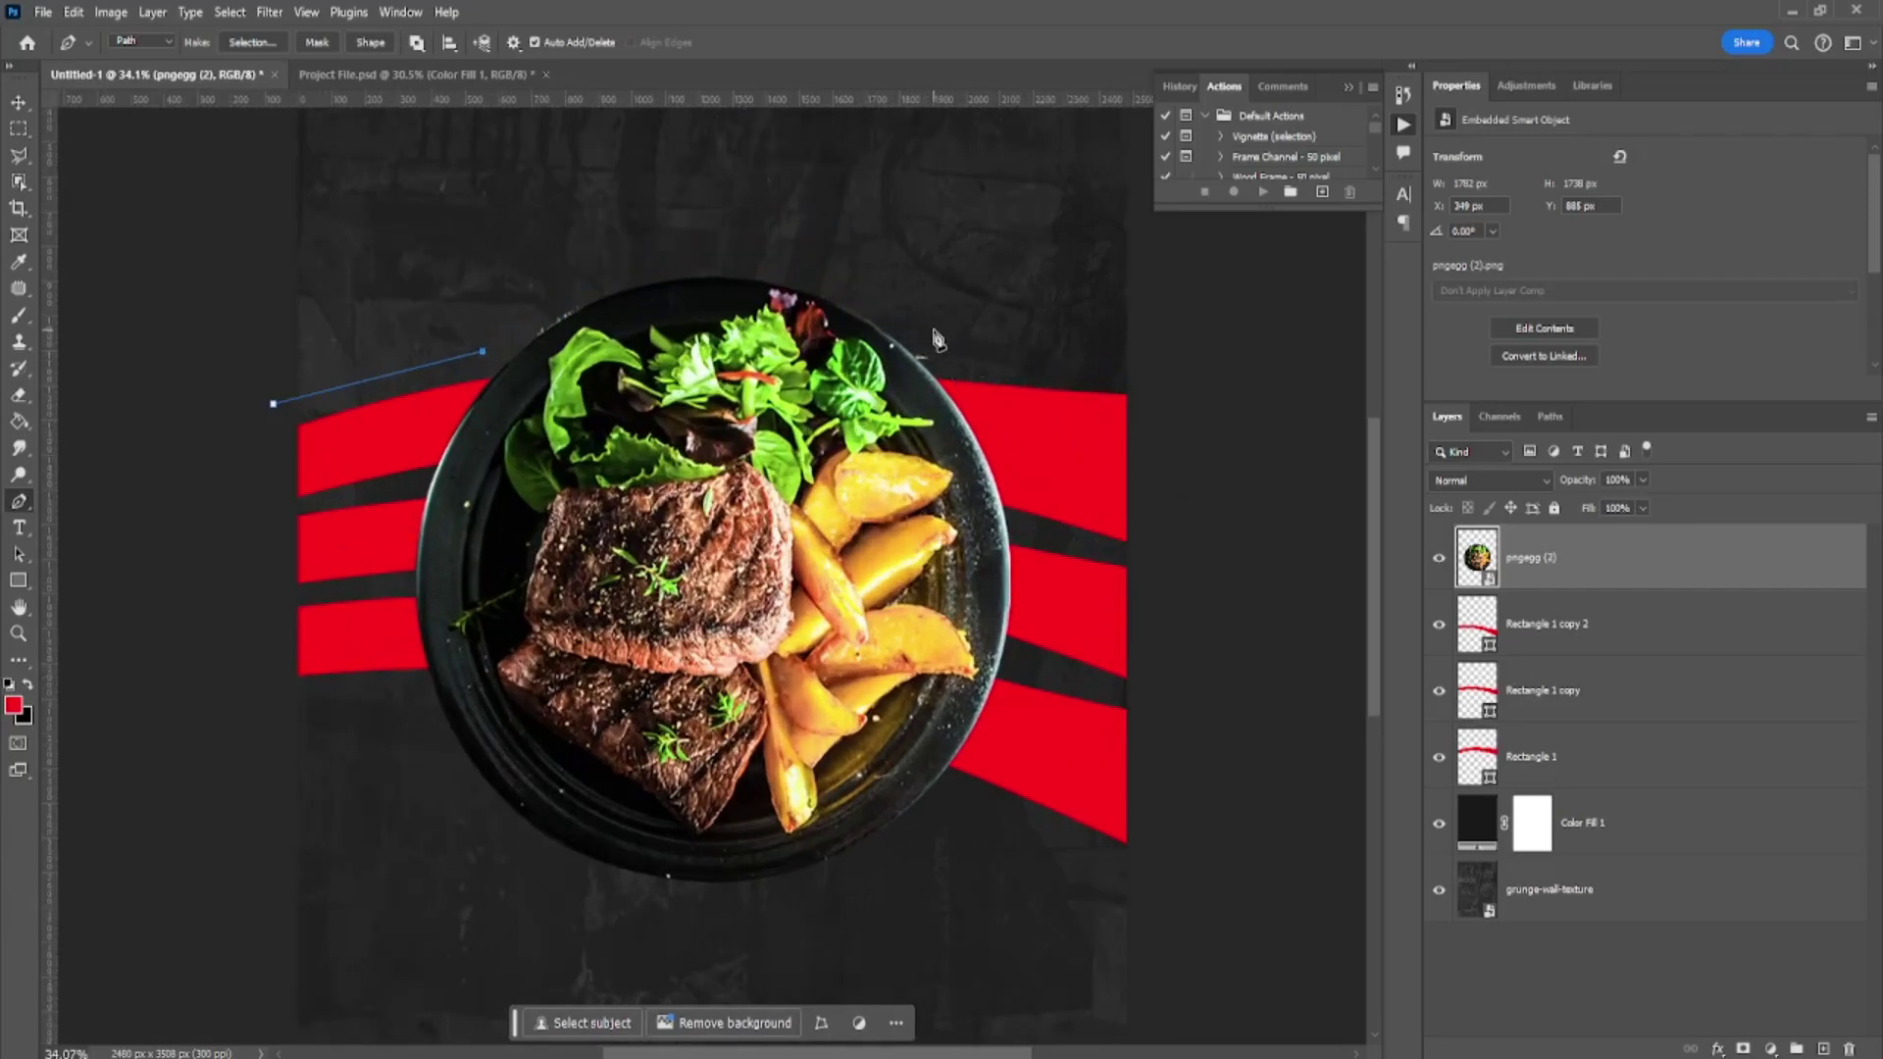
left_click_drag(935, 332, 1176, 558)
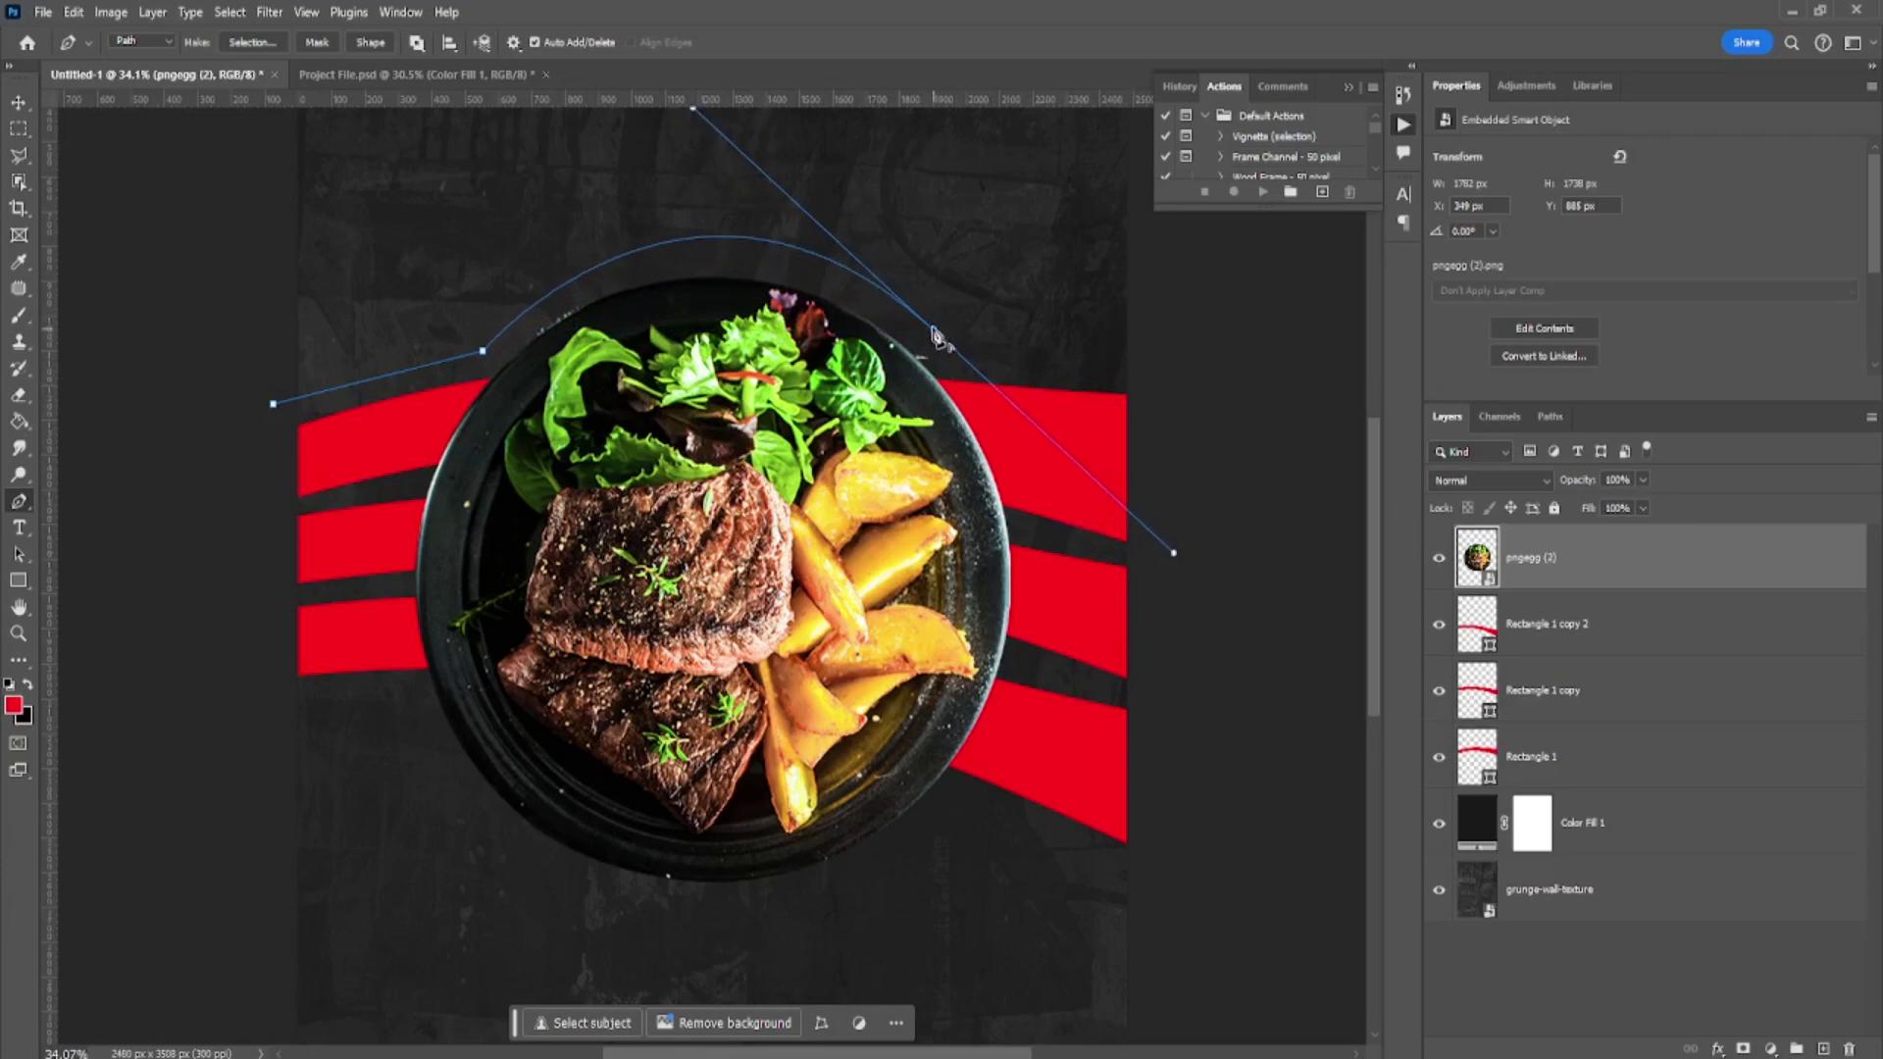
left_click(1143, 387)
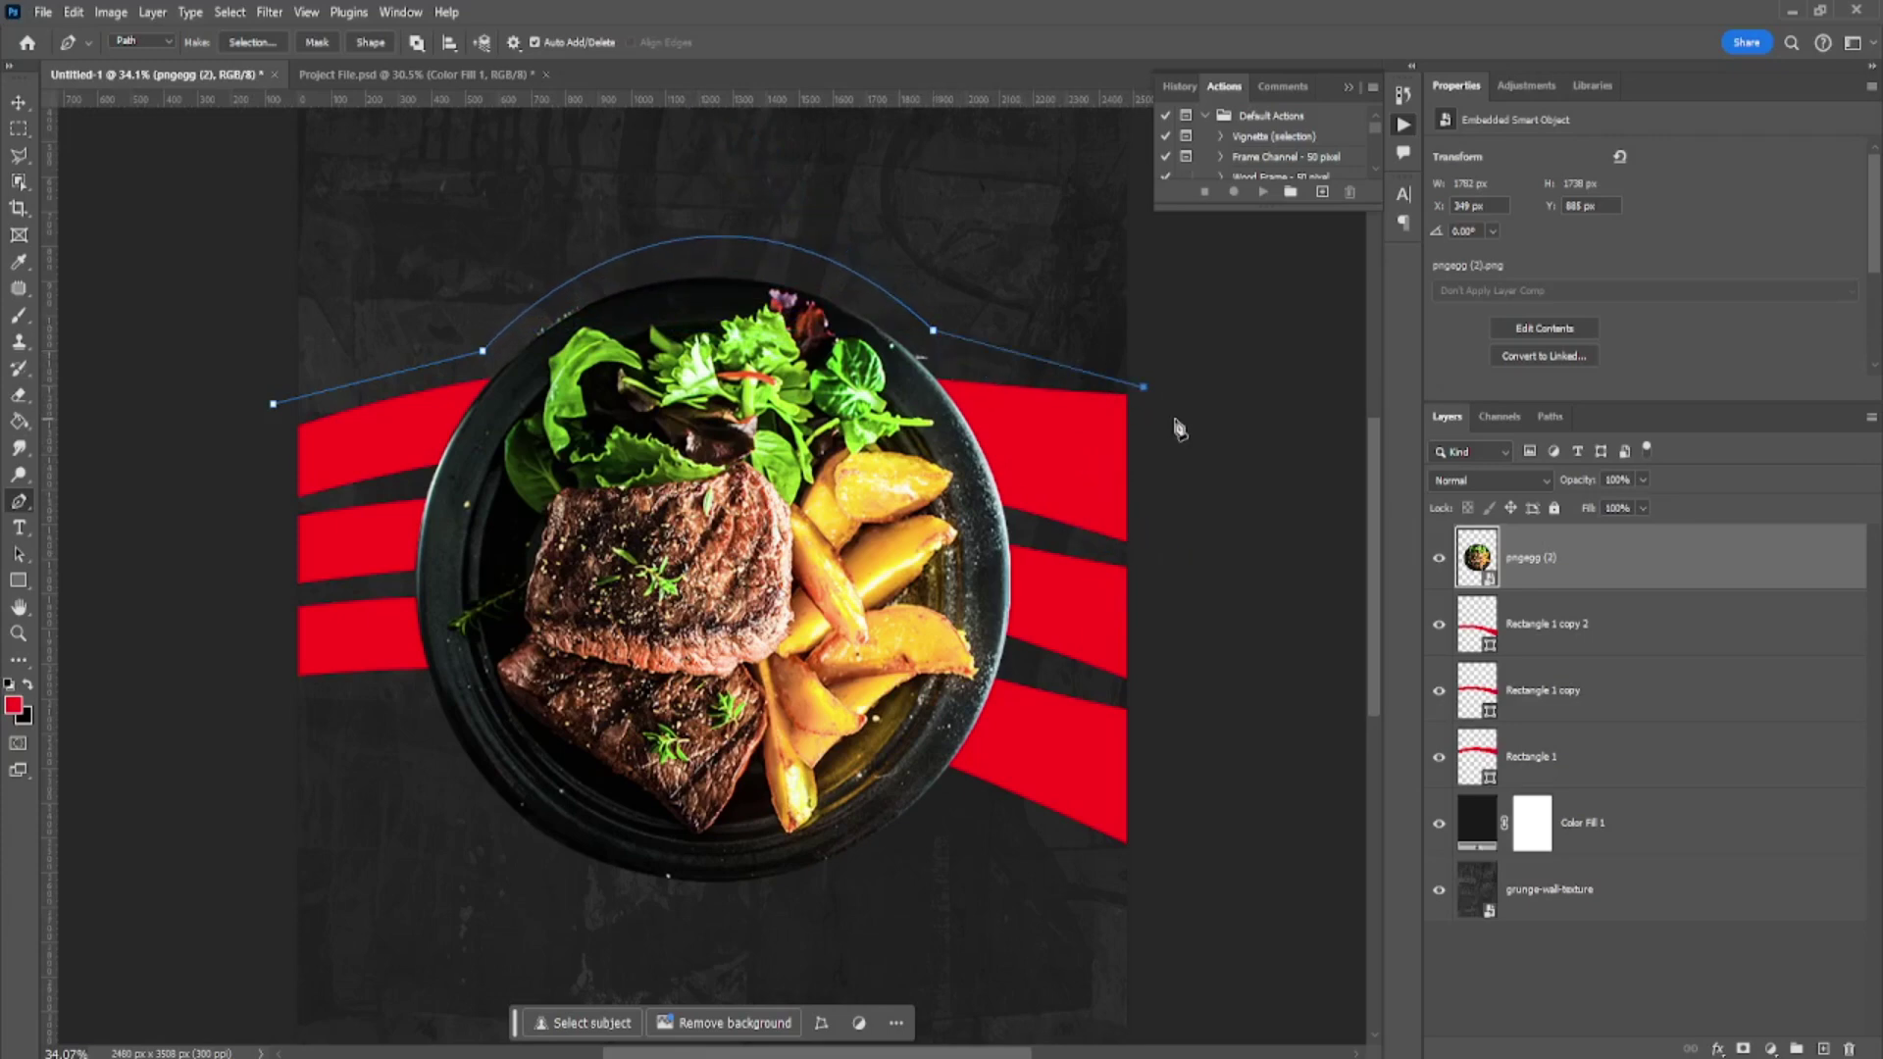
scroll(1201, 402, "down", 2)
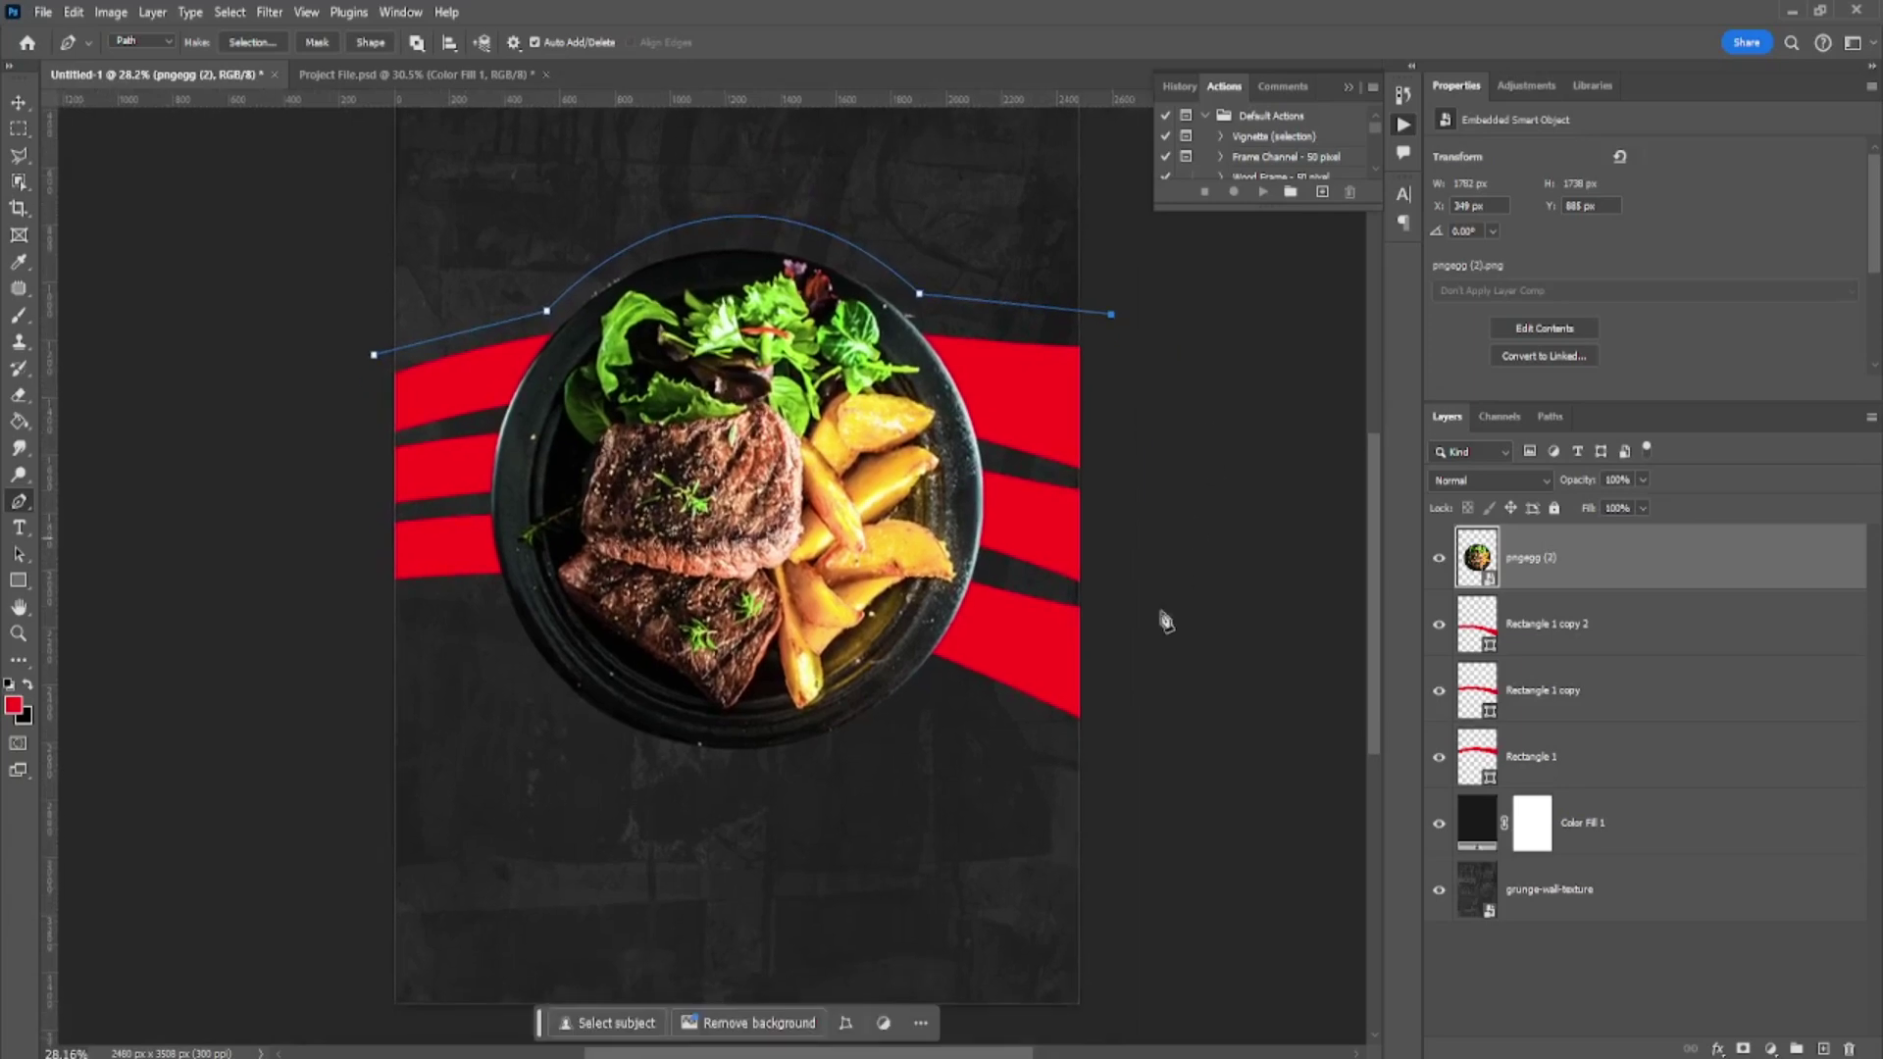
- Curve the outline beneath the plate and close it at the starting point
left_click(1095, 775)
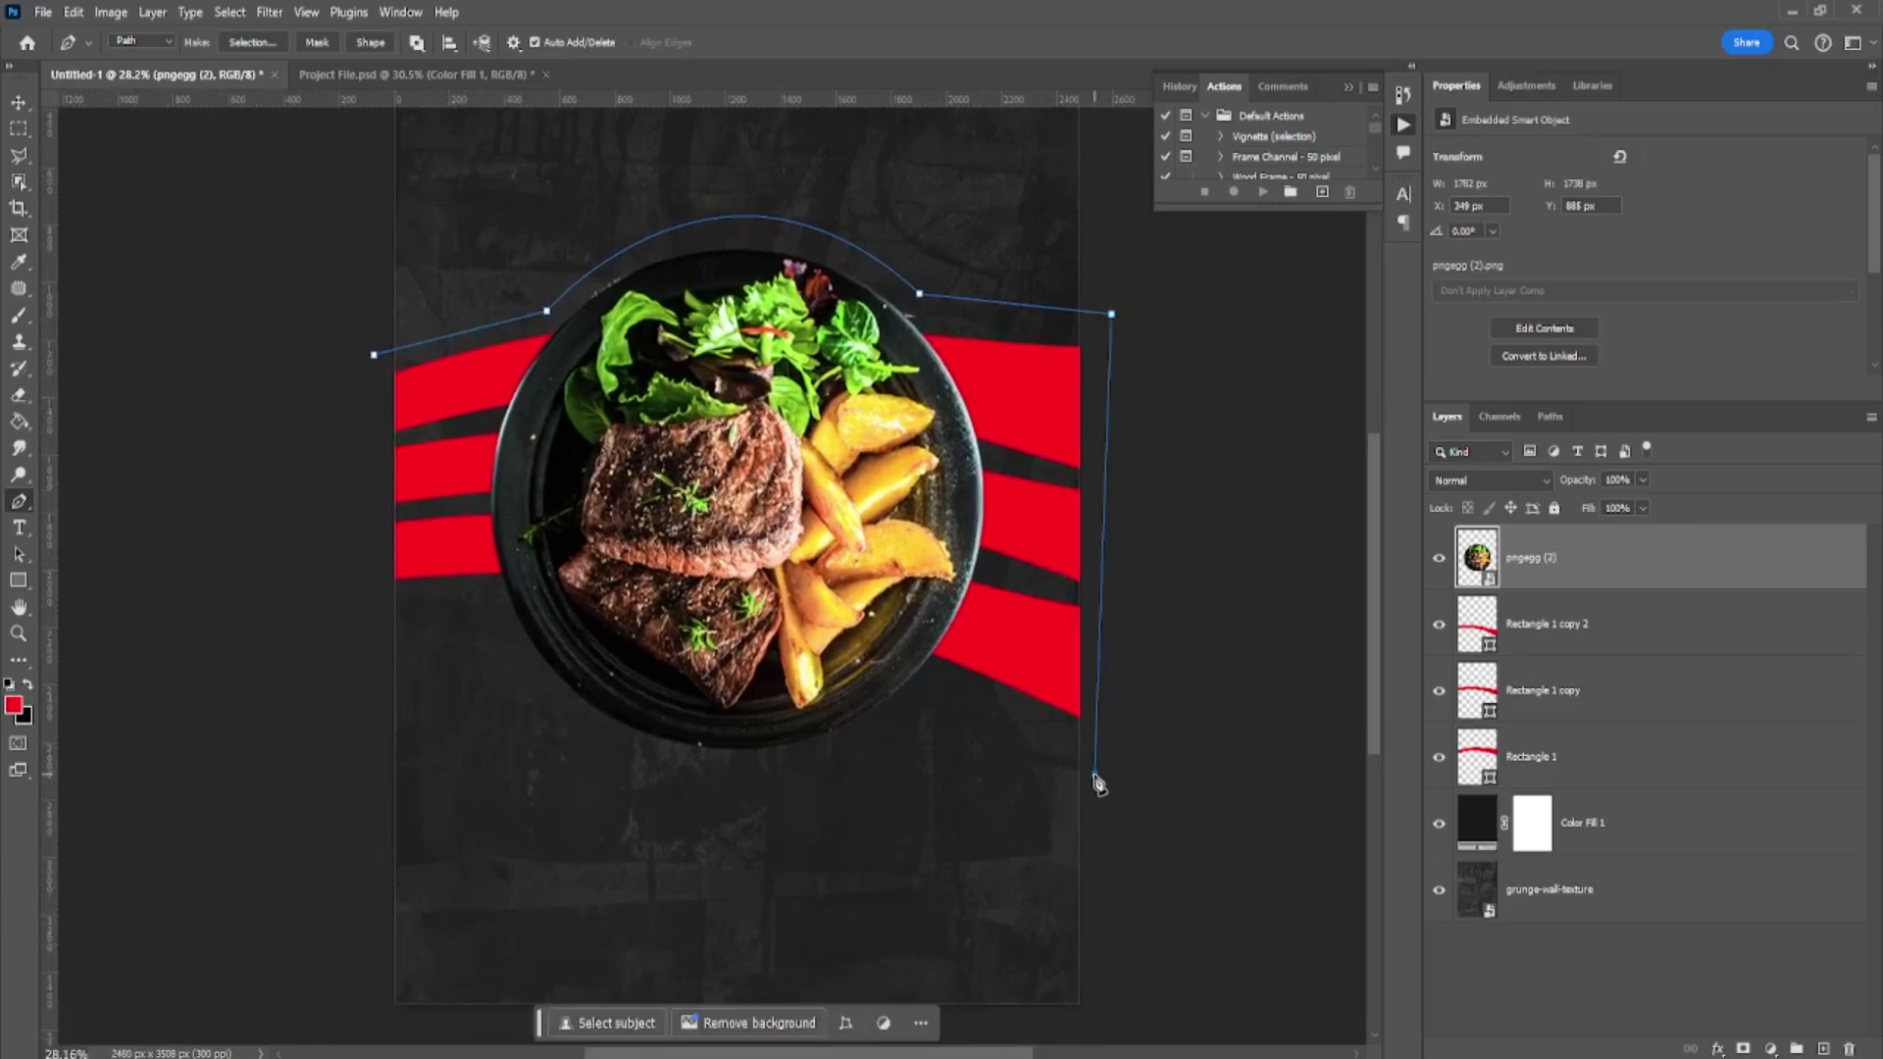
left_click(935, 700)
mouse_move(502, 624)
left_mouse_down()
mouse_move(385, 275)
mouse_move(355, 320)
left_mouse_up()
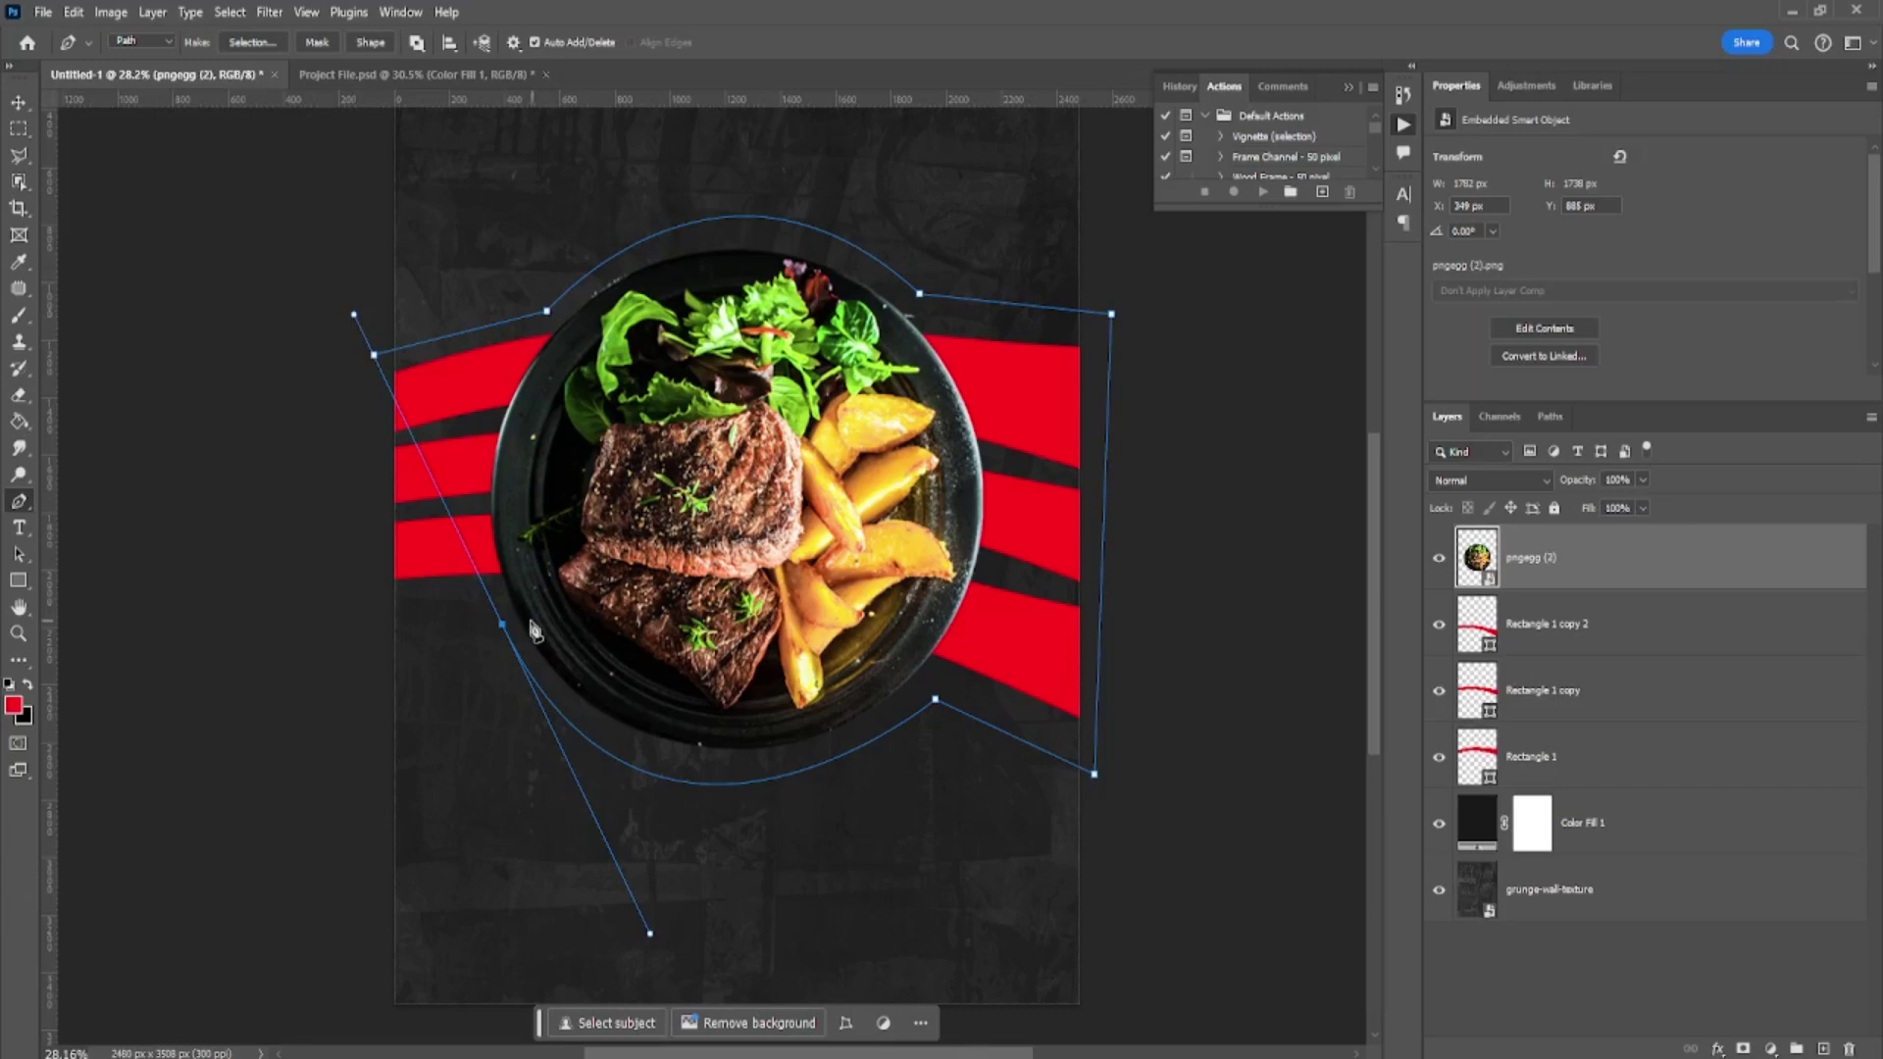
left_click_drag(502, 624, 363, 618)
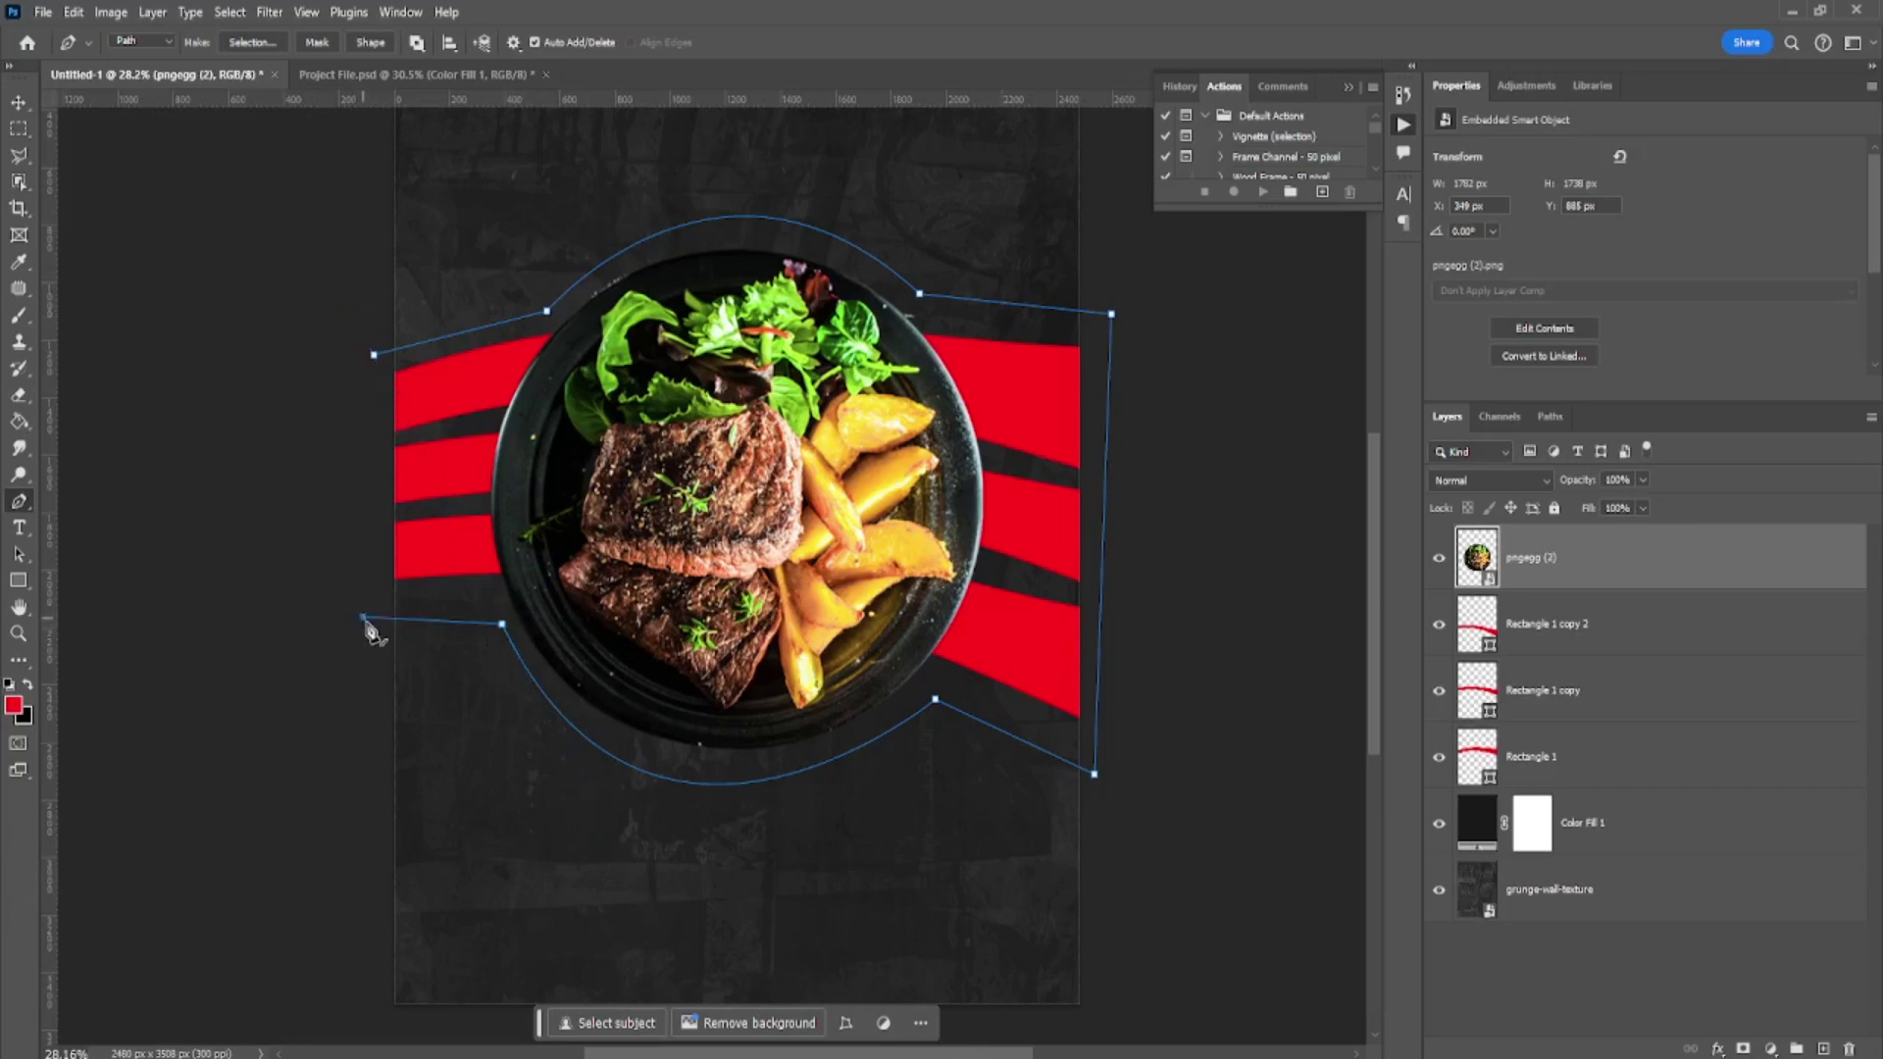
left_click(503, 627)
left_click_drag(649, 934, 678, 951)
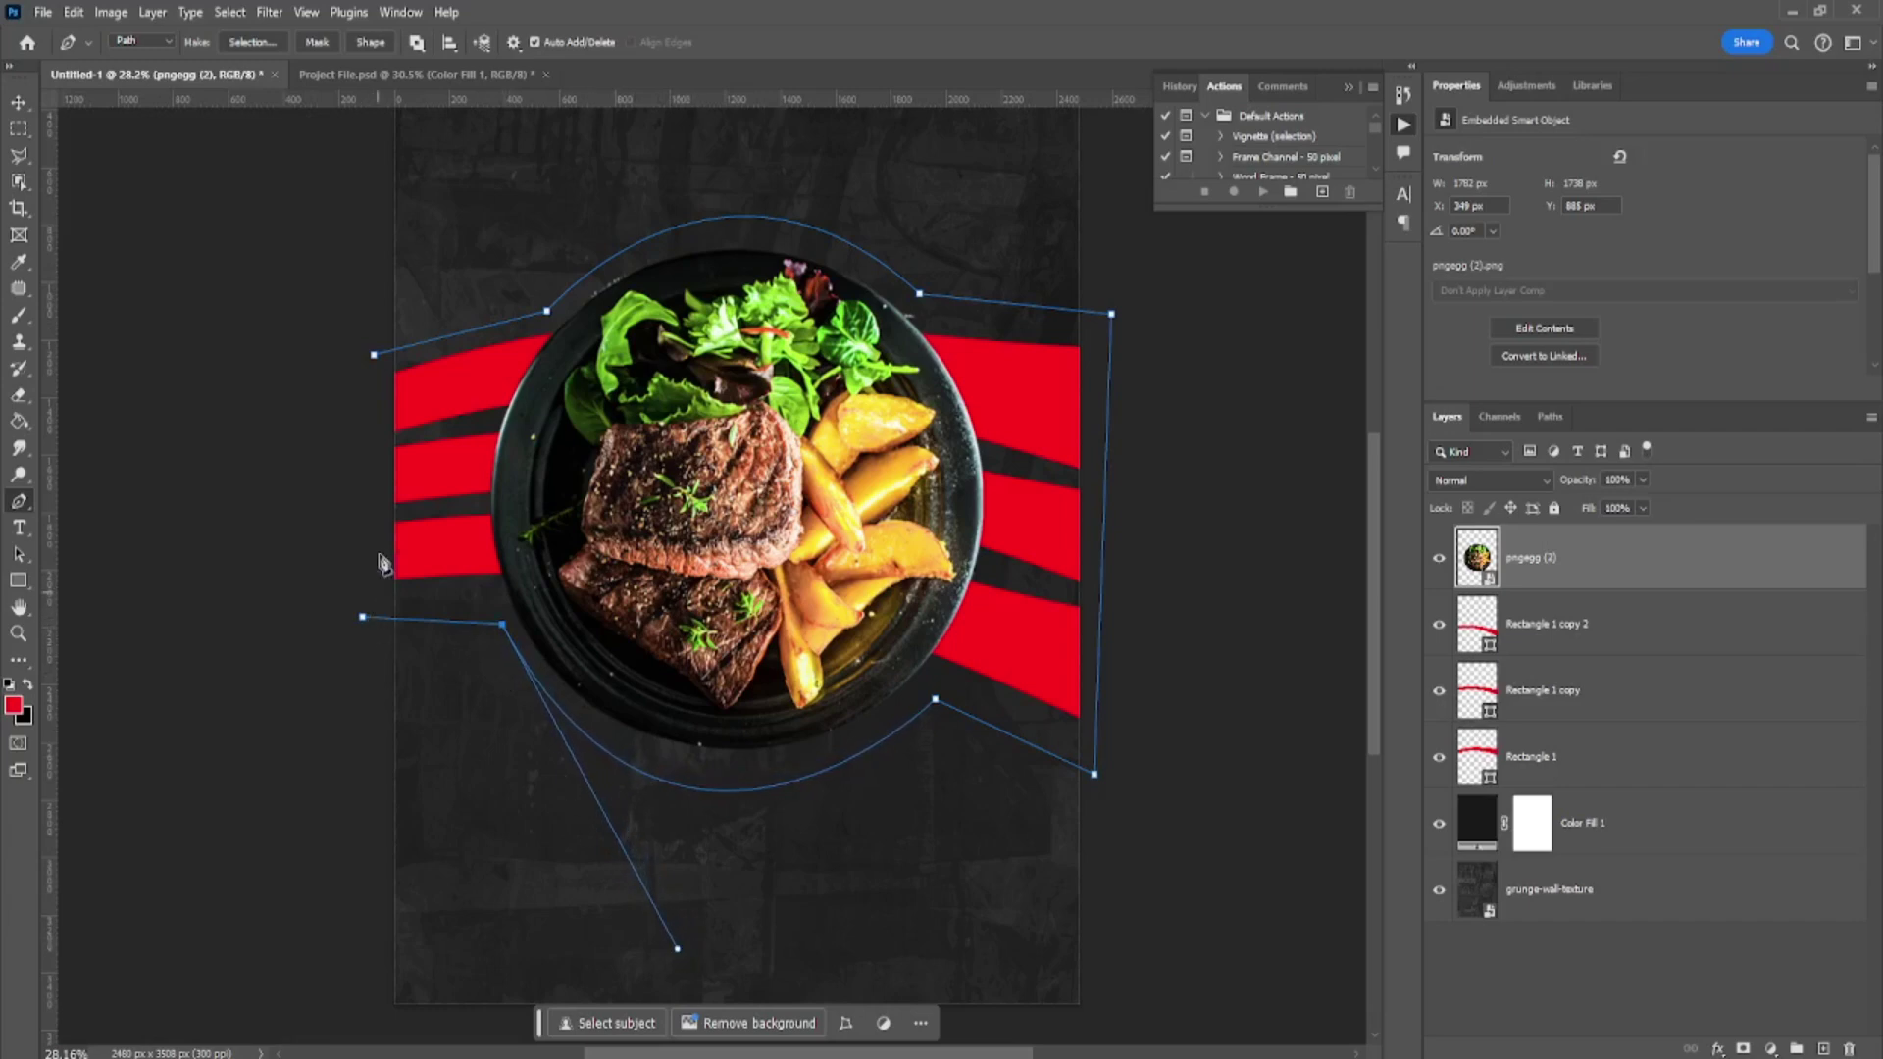
left_click(374, 355)
left_click(1766, 1048)
- Turn the path into a Solid Color fill shape and set its fill to none
left_click(1756, 686)
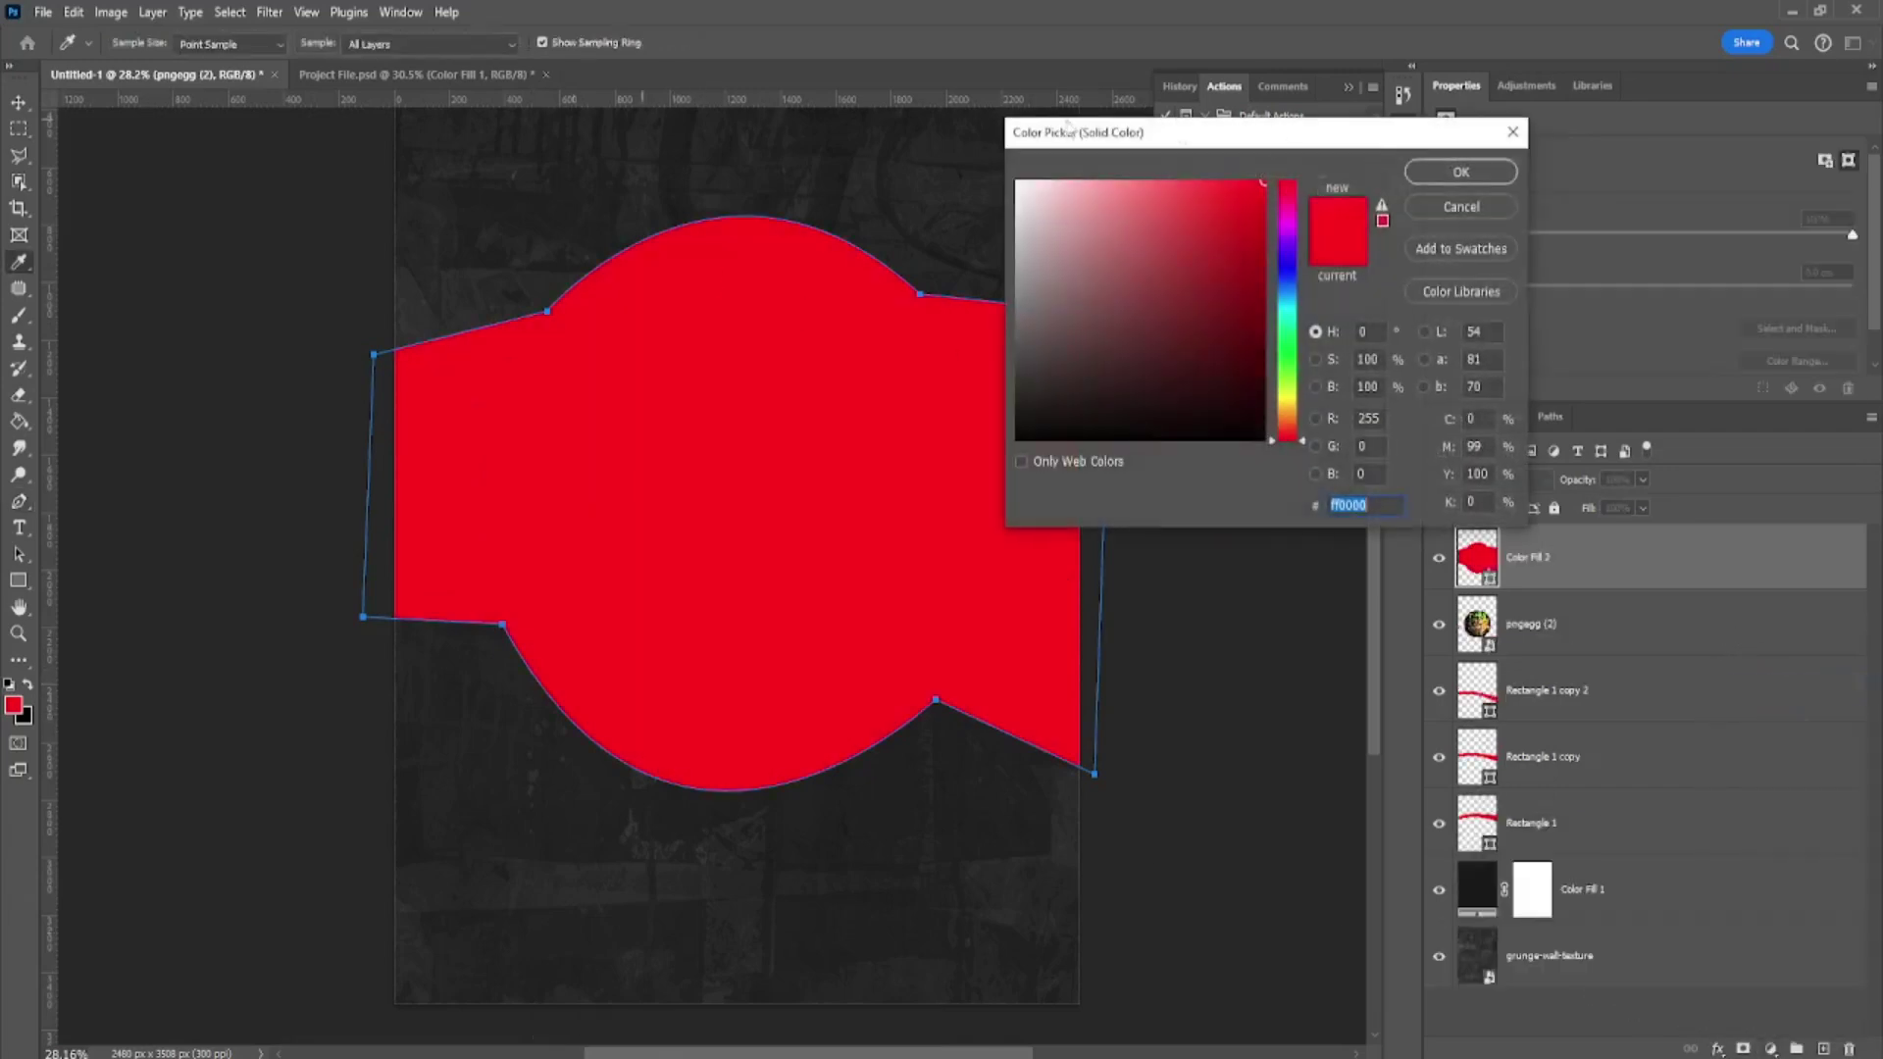
left_click(1458, 172)
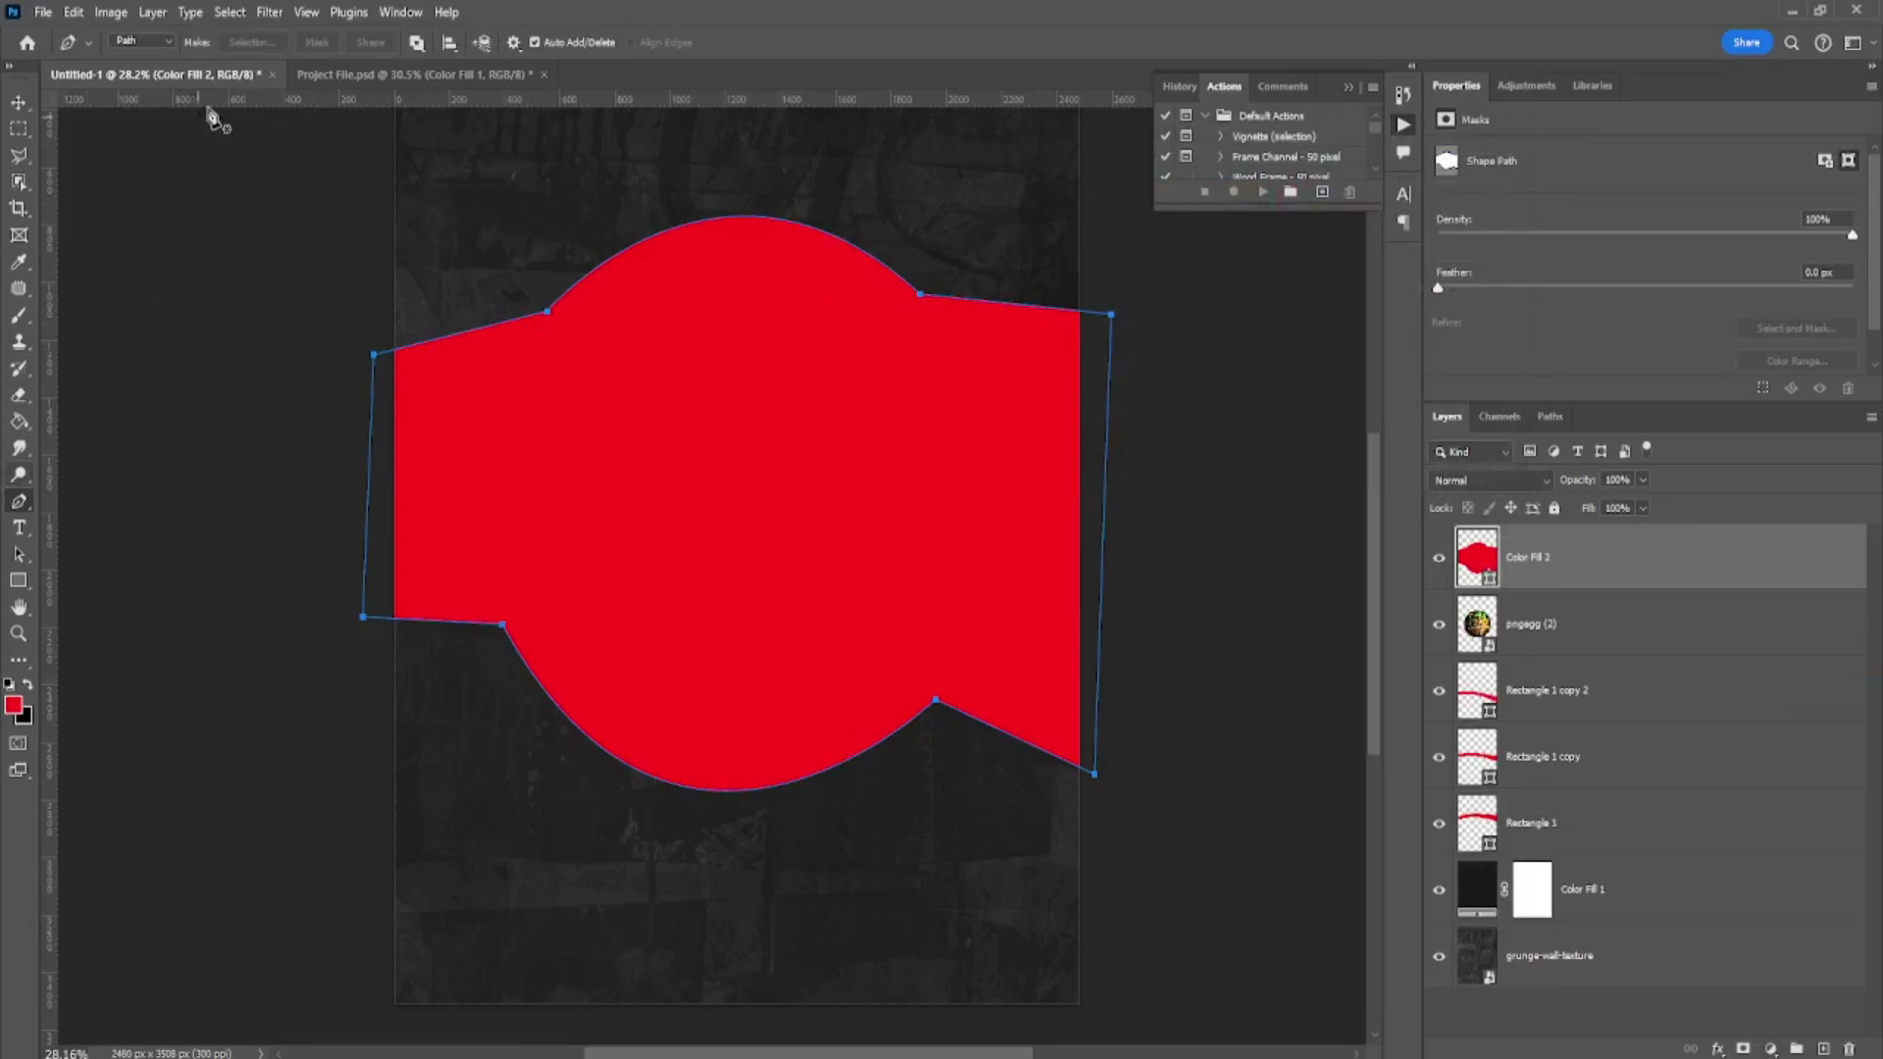
left_click(18, 580)
left_click(221, 42)
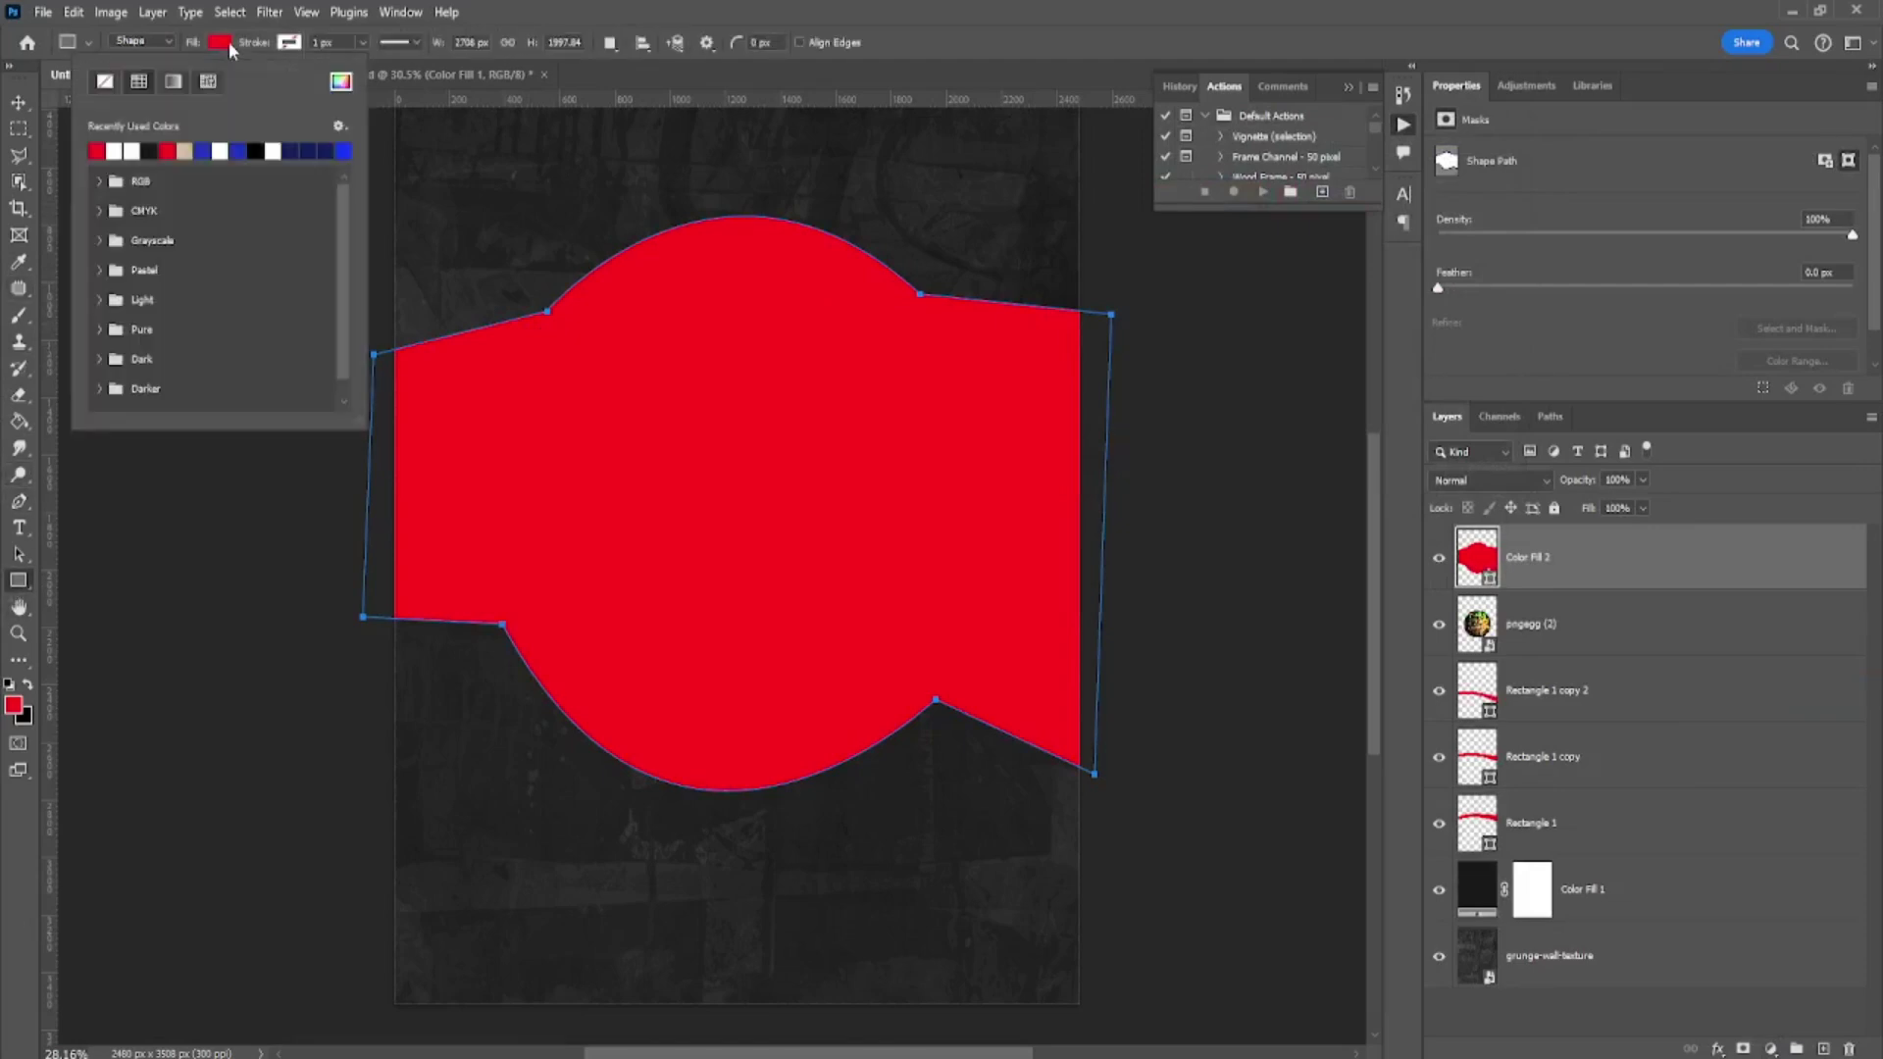
left_click(110, 82)
- Give the shape a white 12 px dashed stroke
left_click(285, 43)
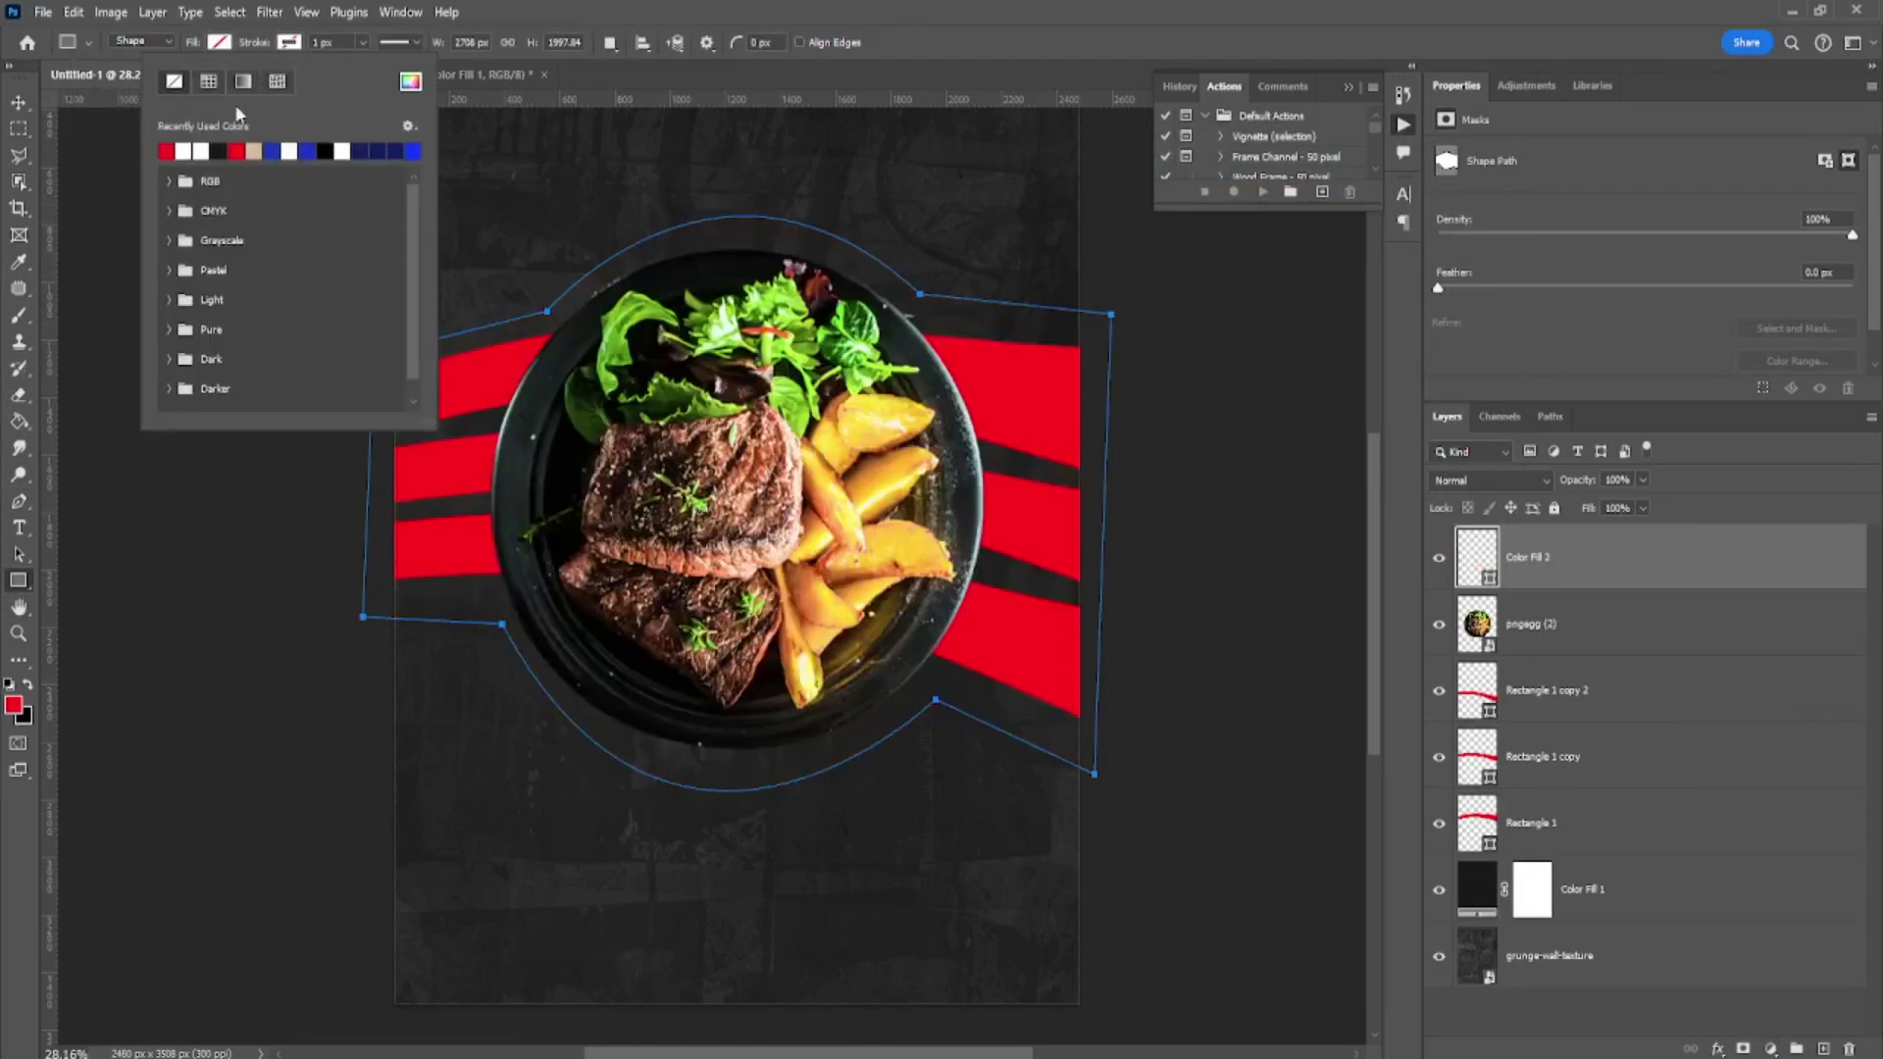
left_click(186, 149)
left_click(342, 41)
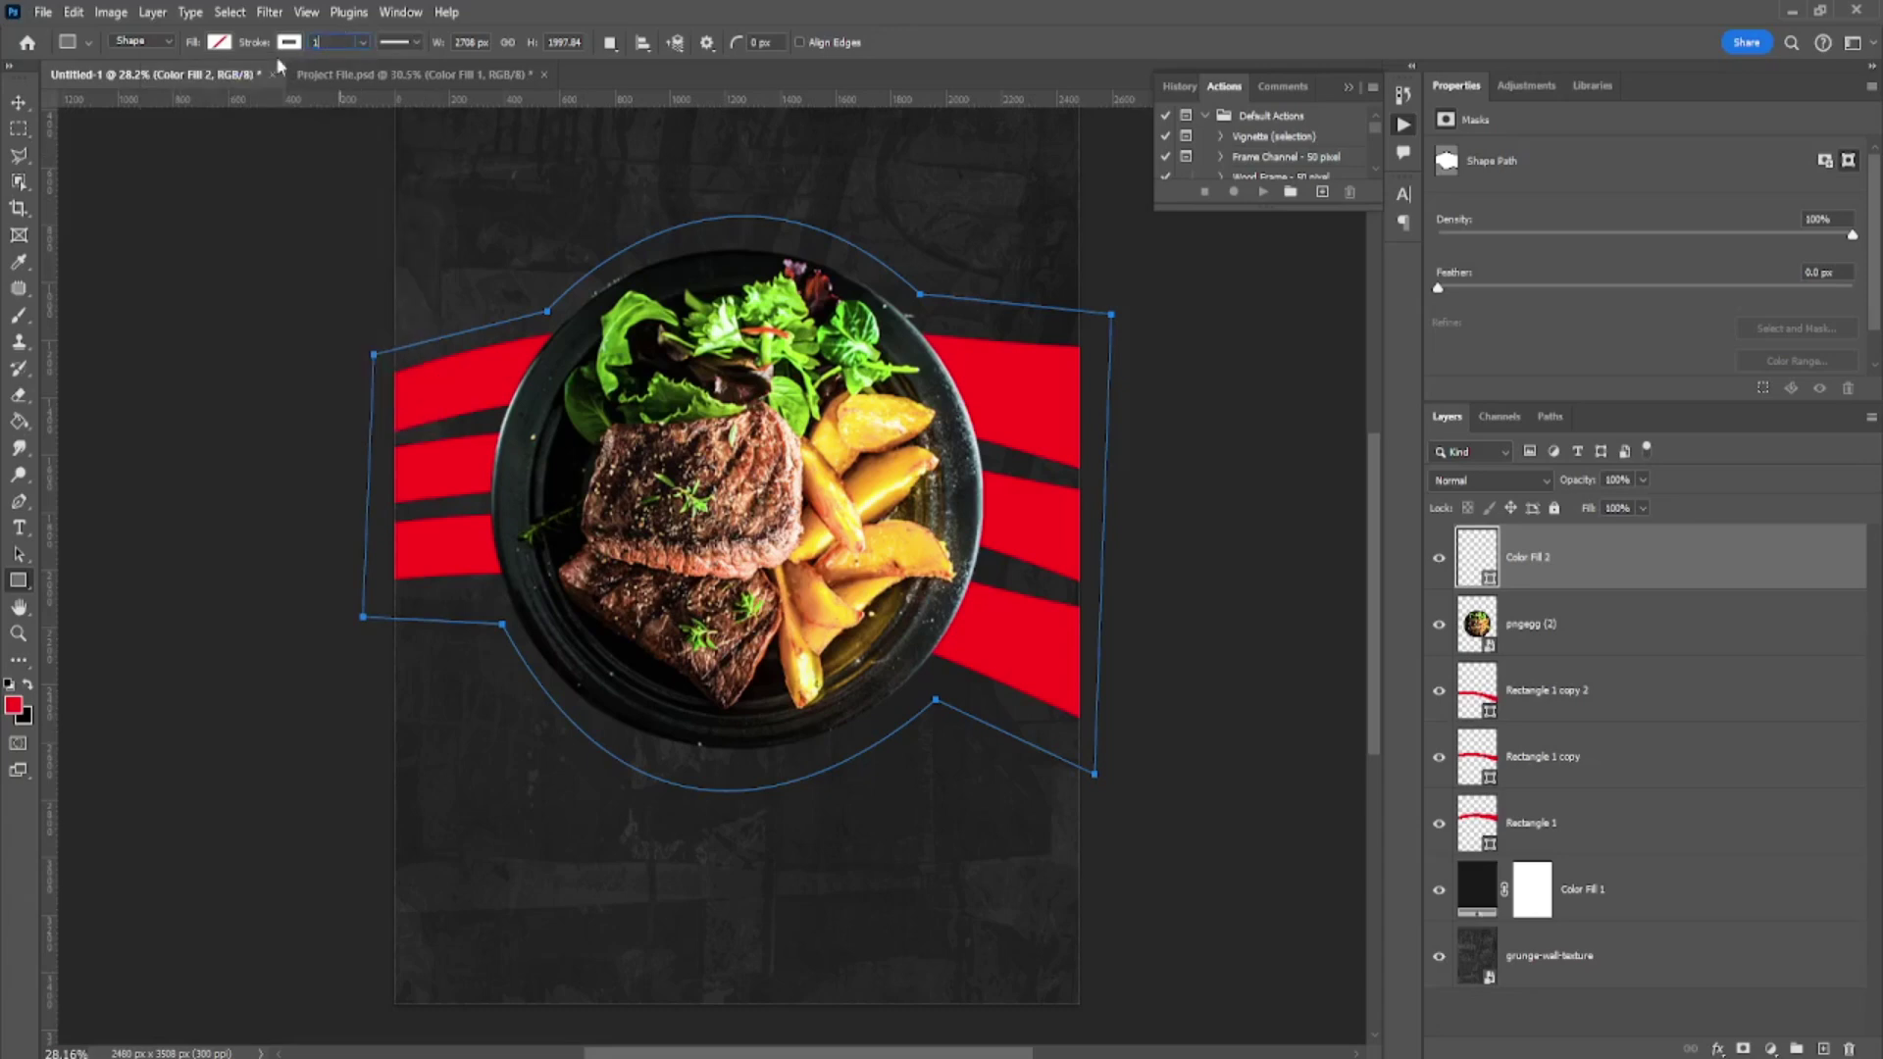
type("0")
type("16")
key("Return")
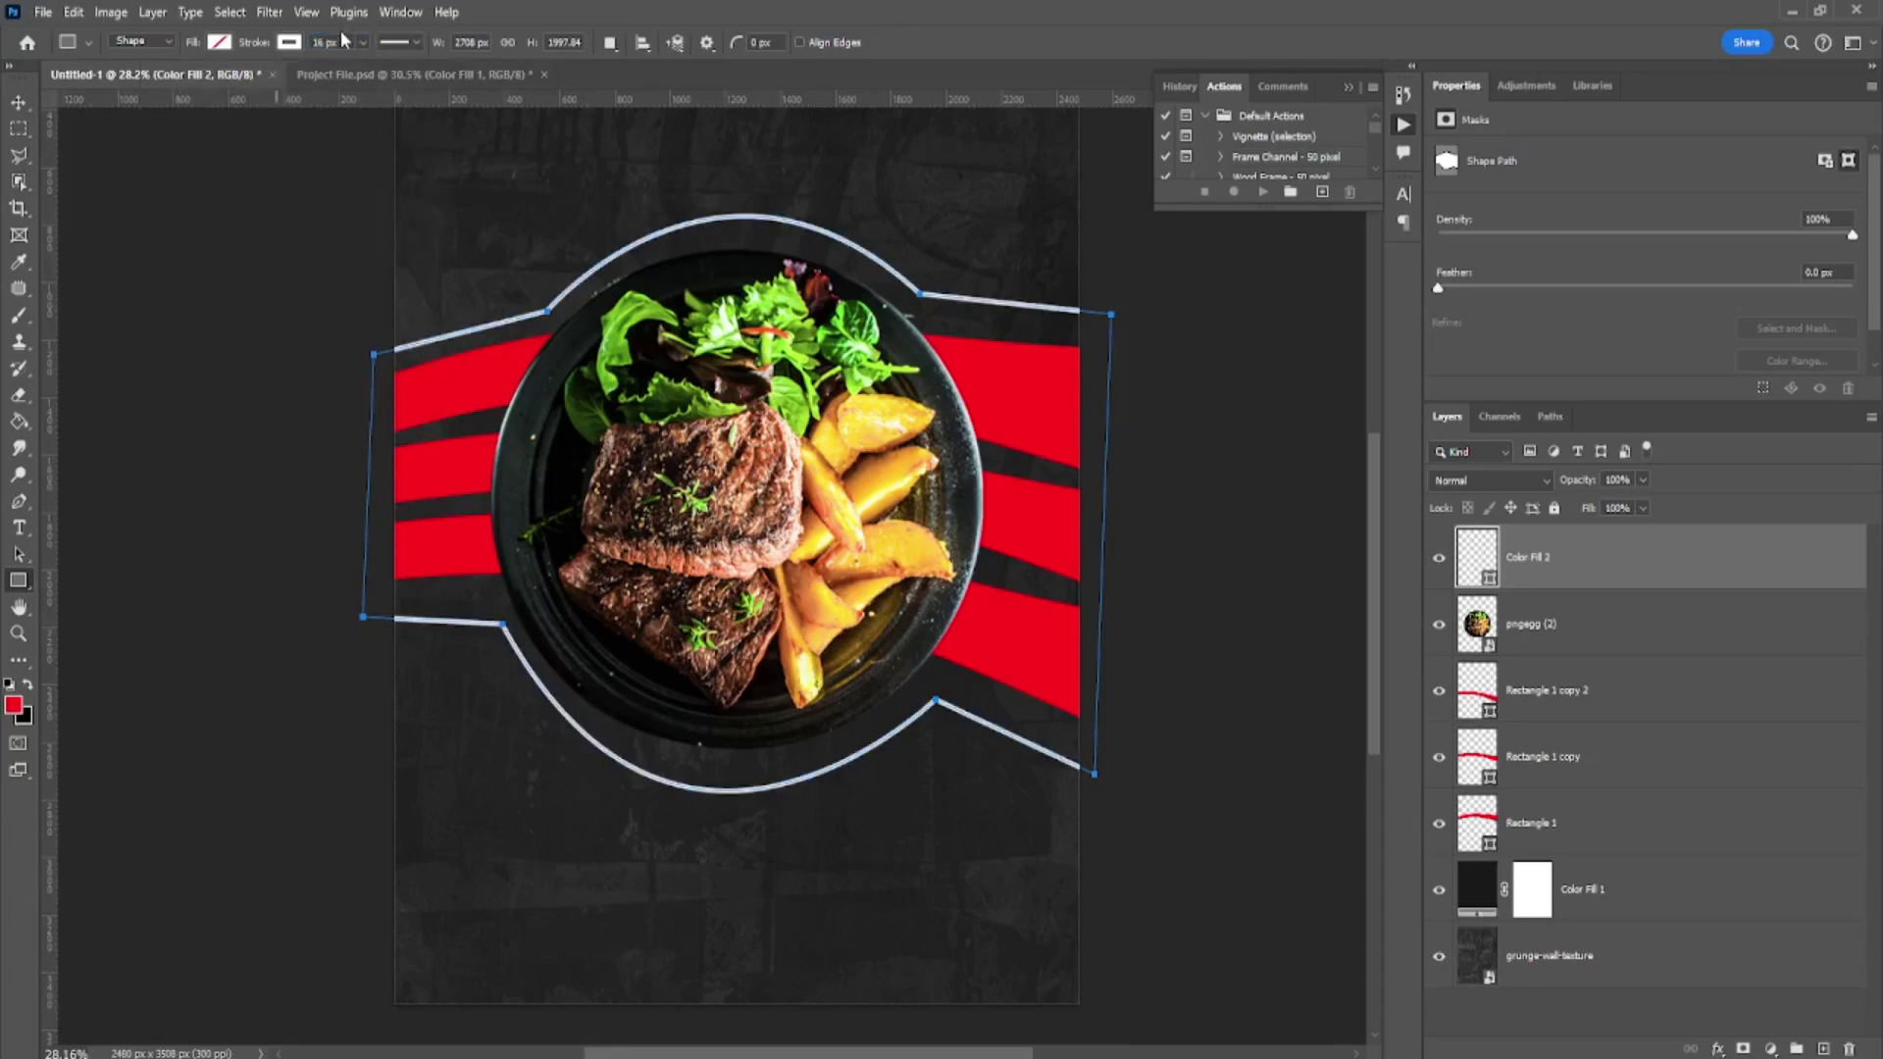
left_click(348, 37)
type("12")
key("Return")
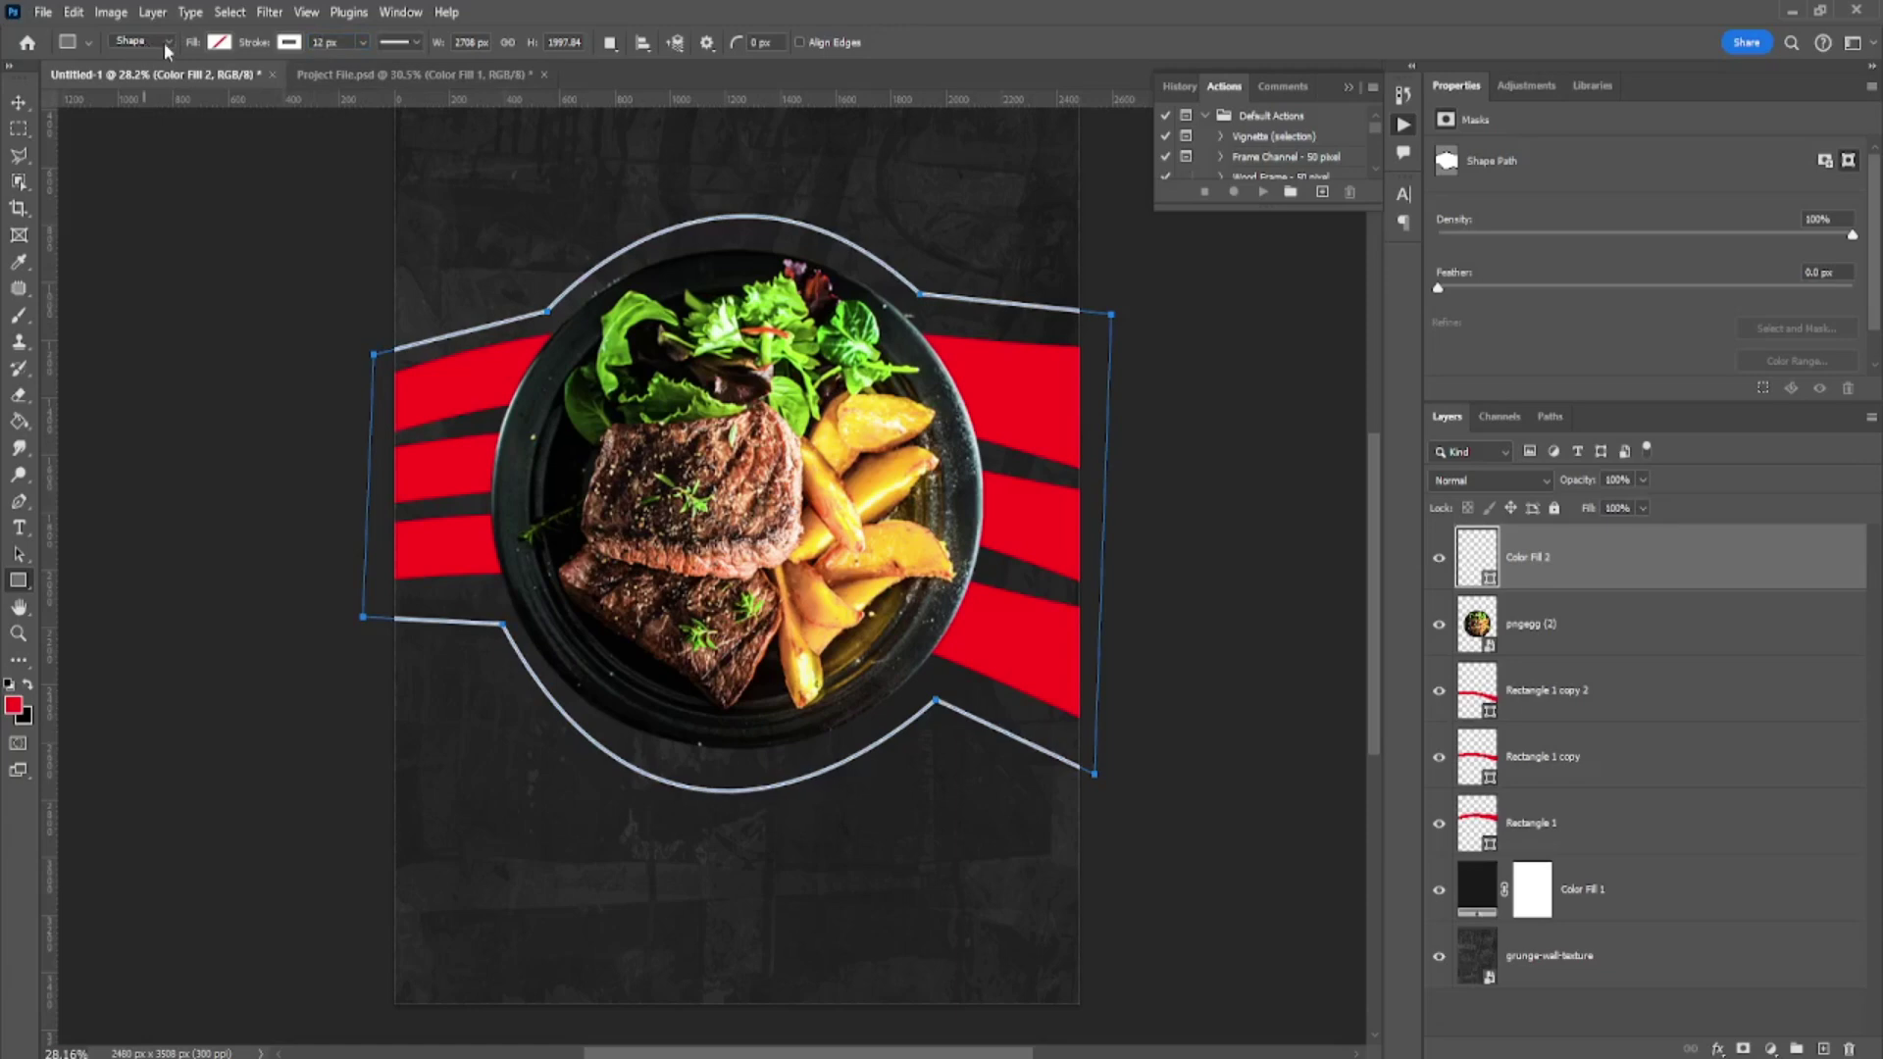
left_click(384, 44)
left_click(396, 137)
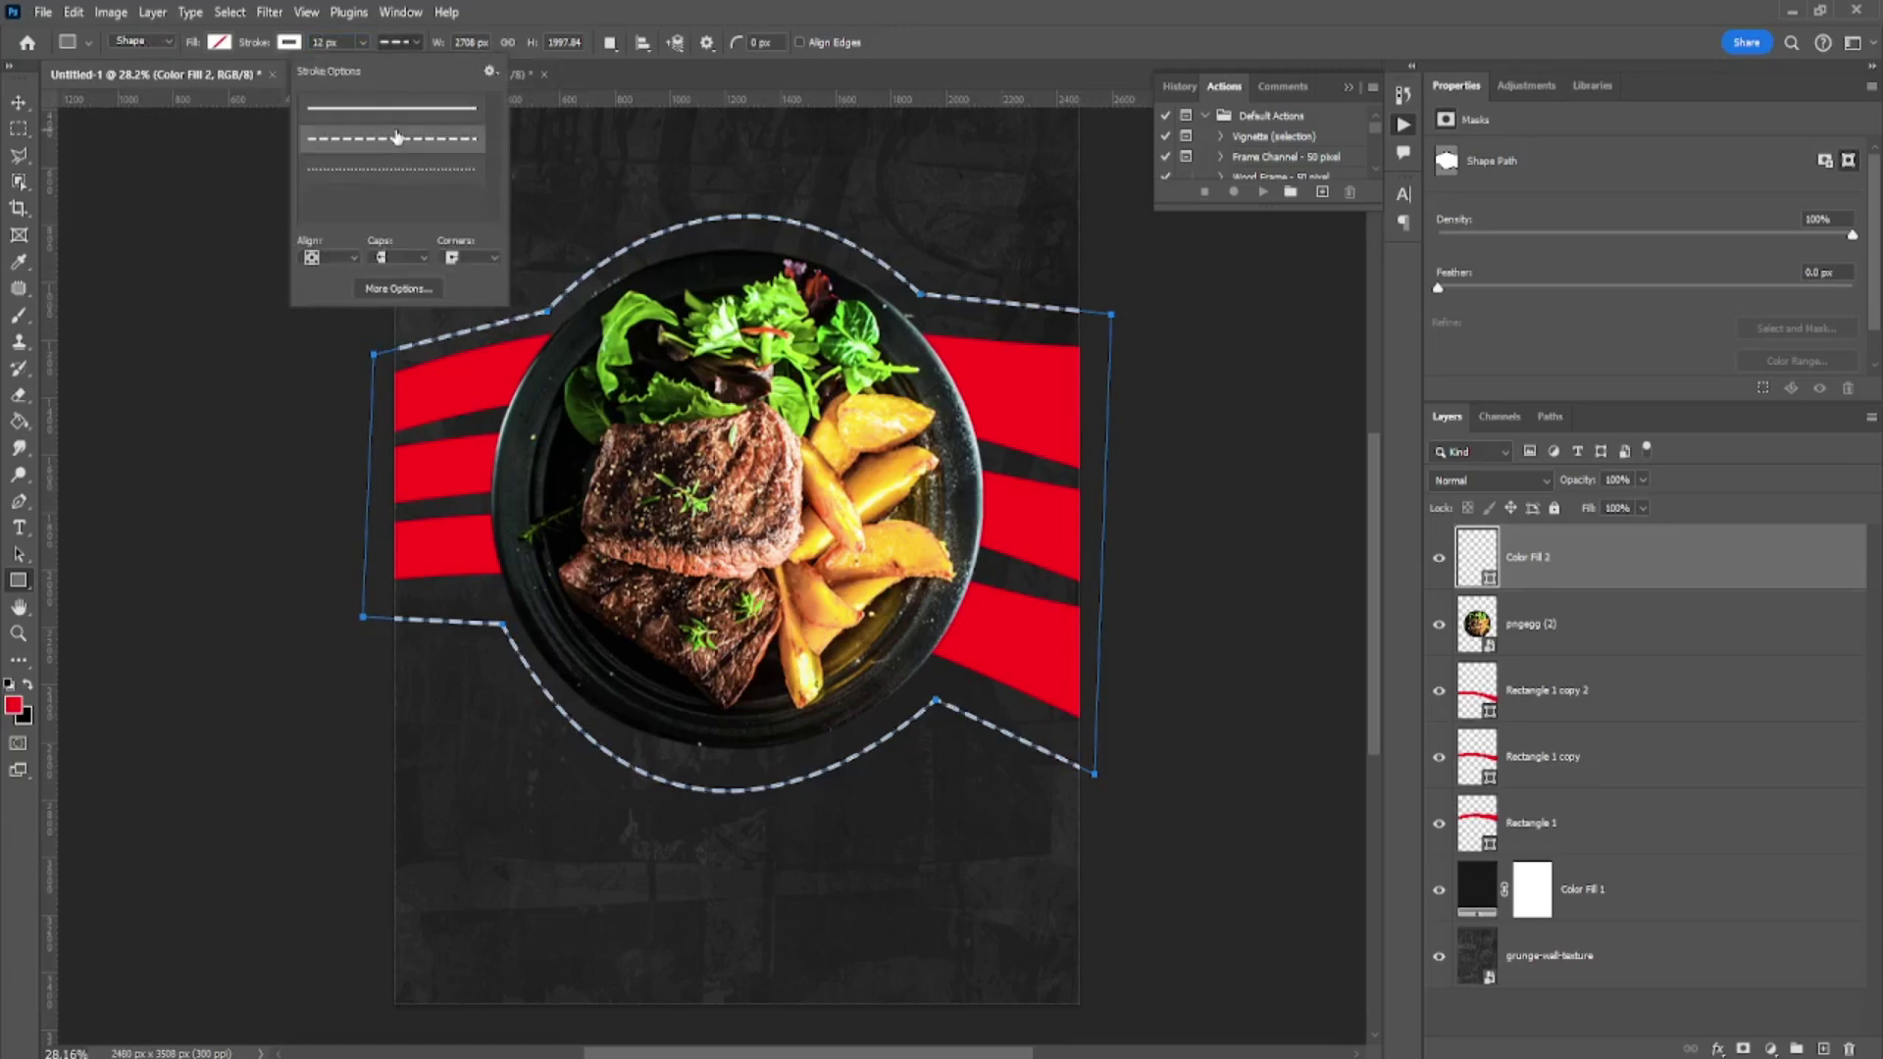
left_click(18, 102)
left_click(118, 218)
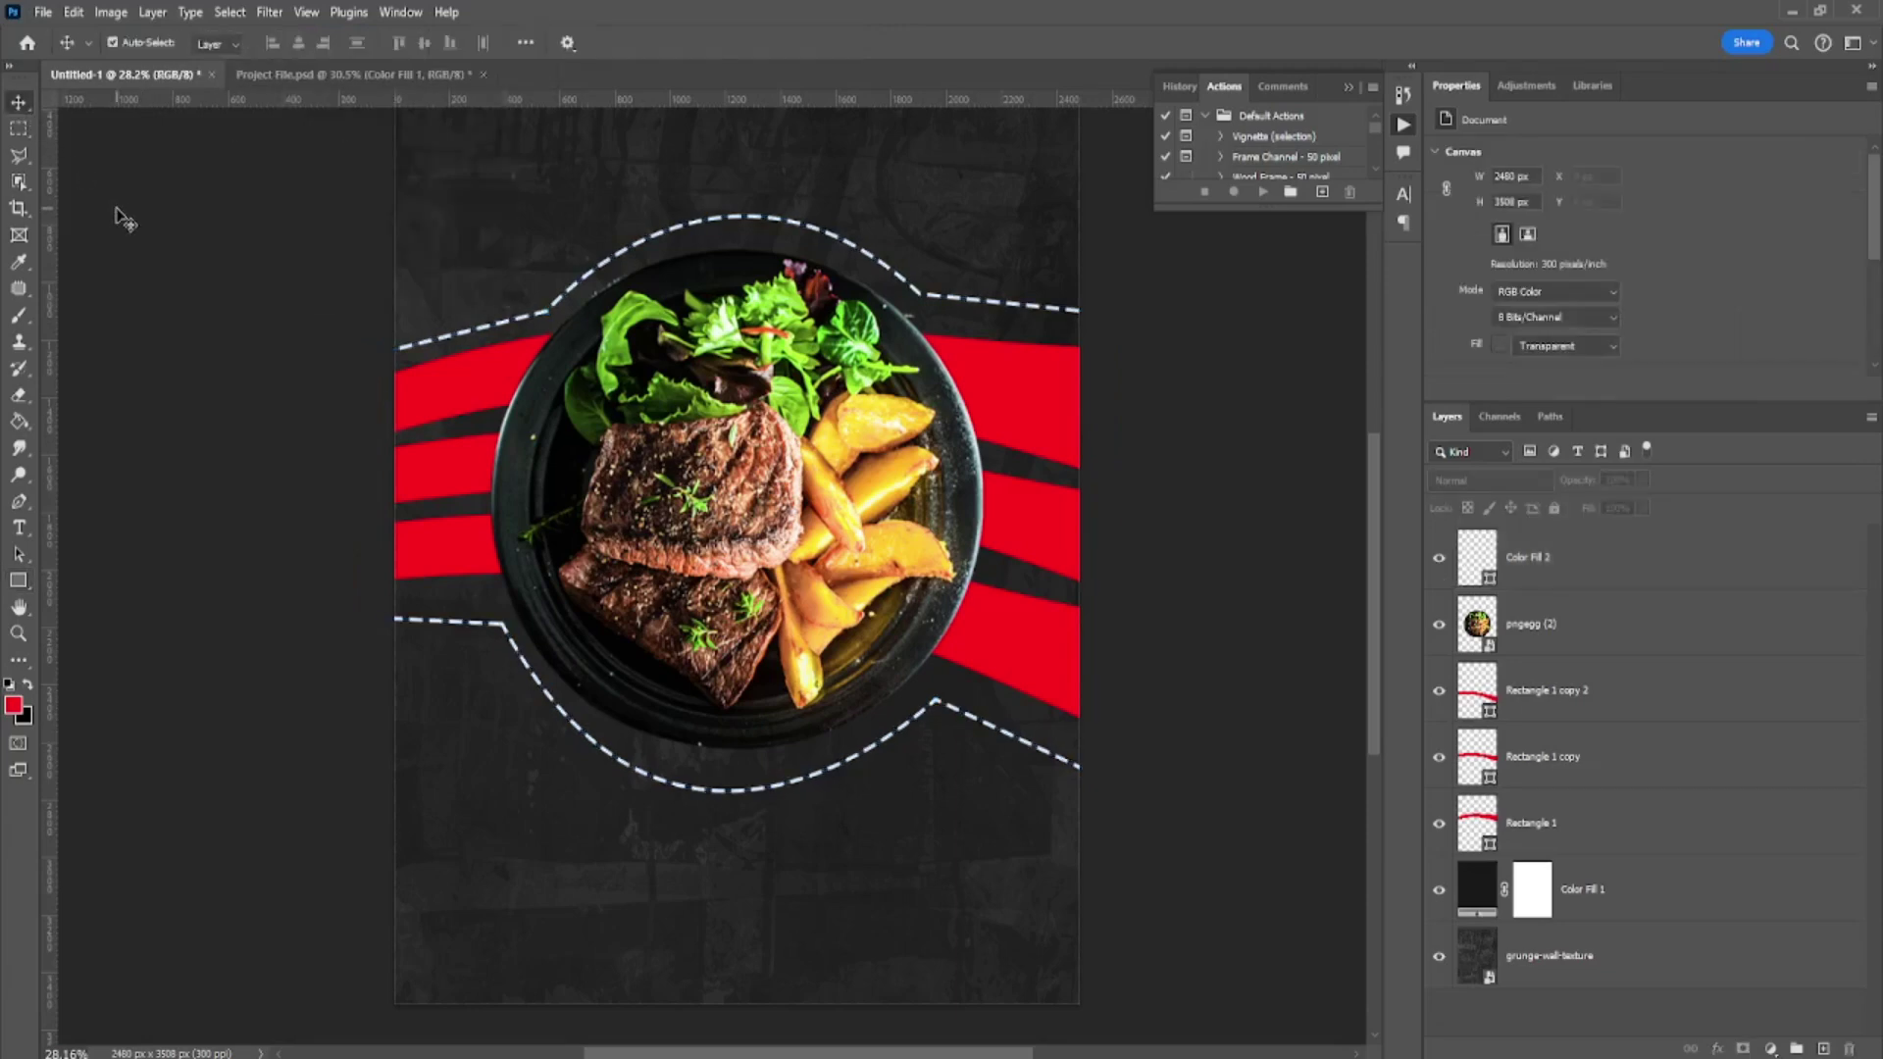
- Add a Multiply drop shadow to the pngegg (2) plate layer, adjusting its angle and distance
key("ctrl+0")
scroll(239, 298, "down", 2)
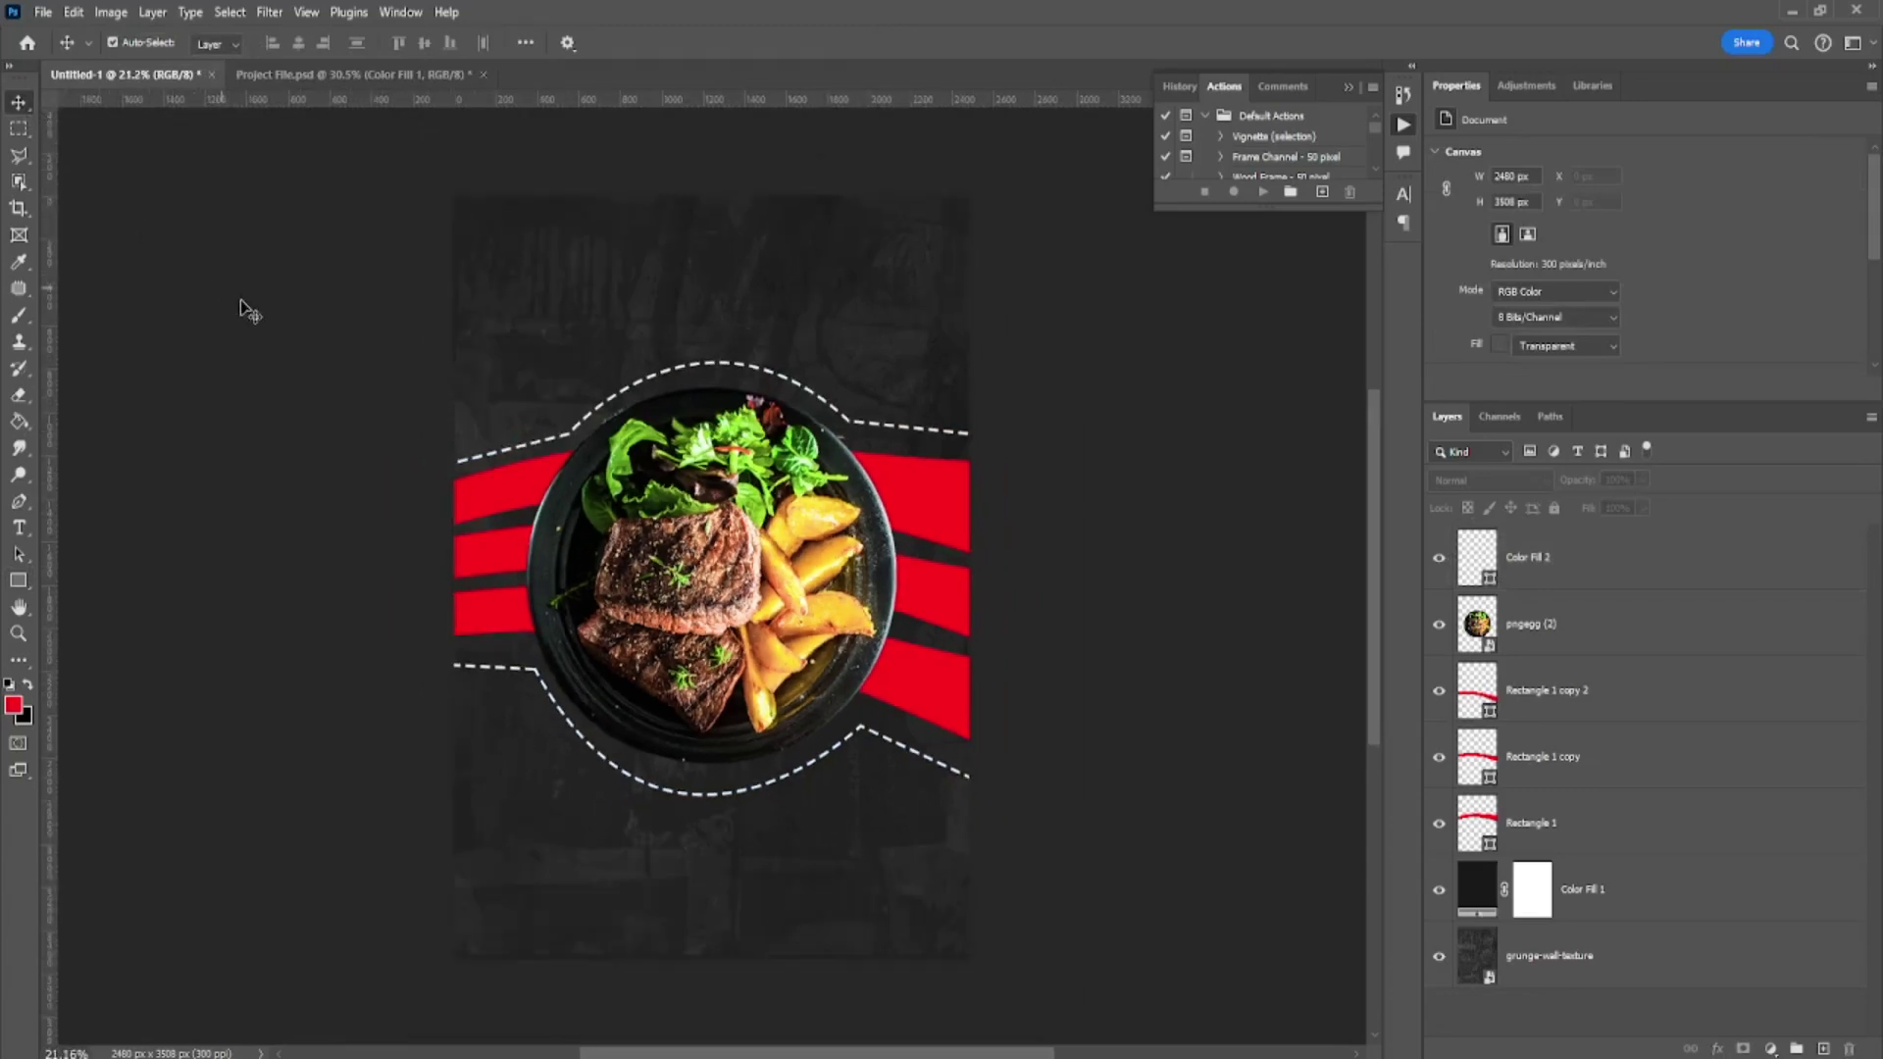
scroll(302, 357, "down", 2)
scroll(302, 357, "up", 3)
left_click(1547, 559)
right_click(1548, 623)
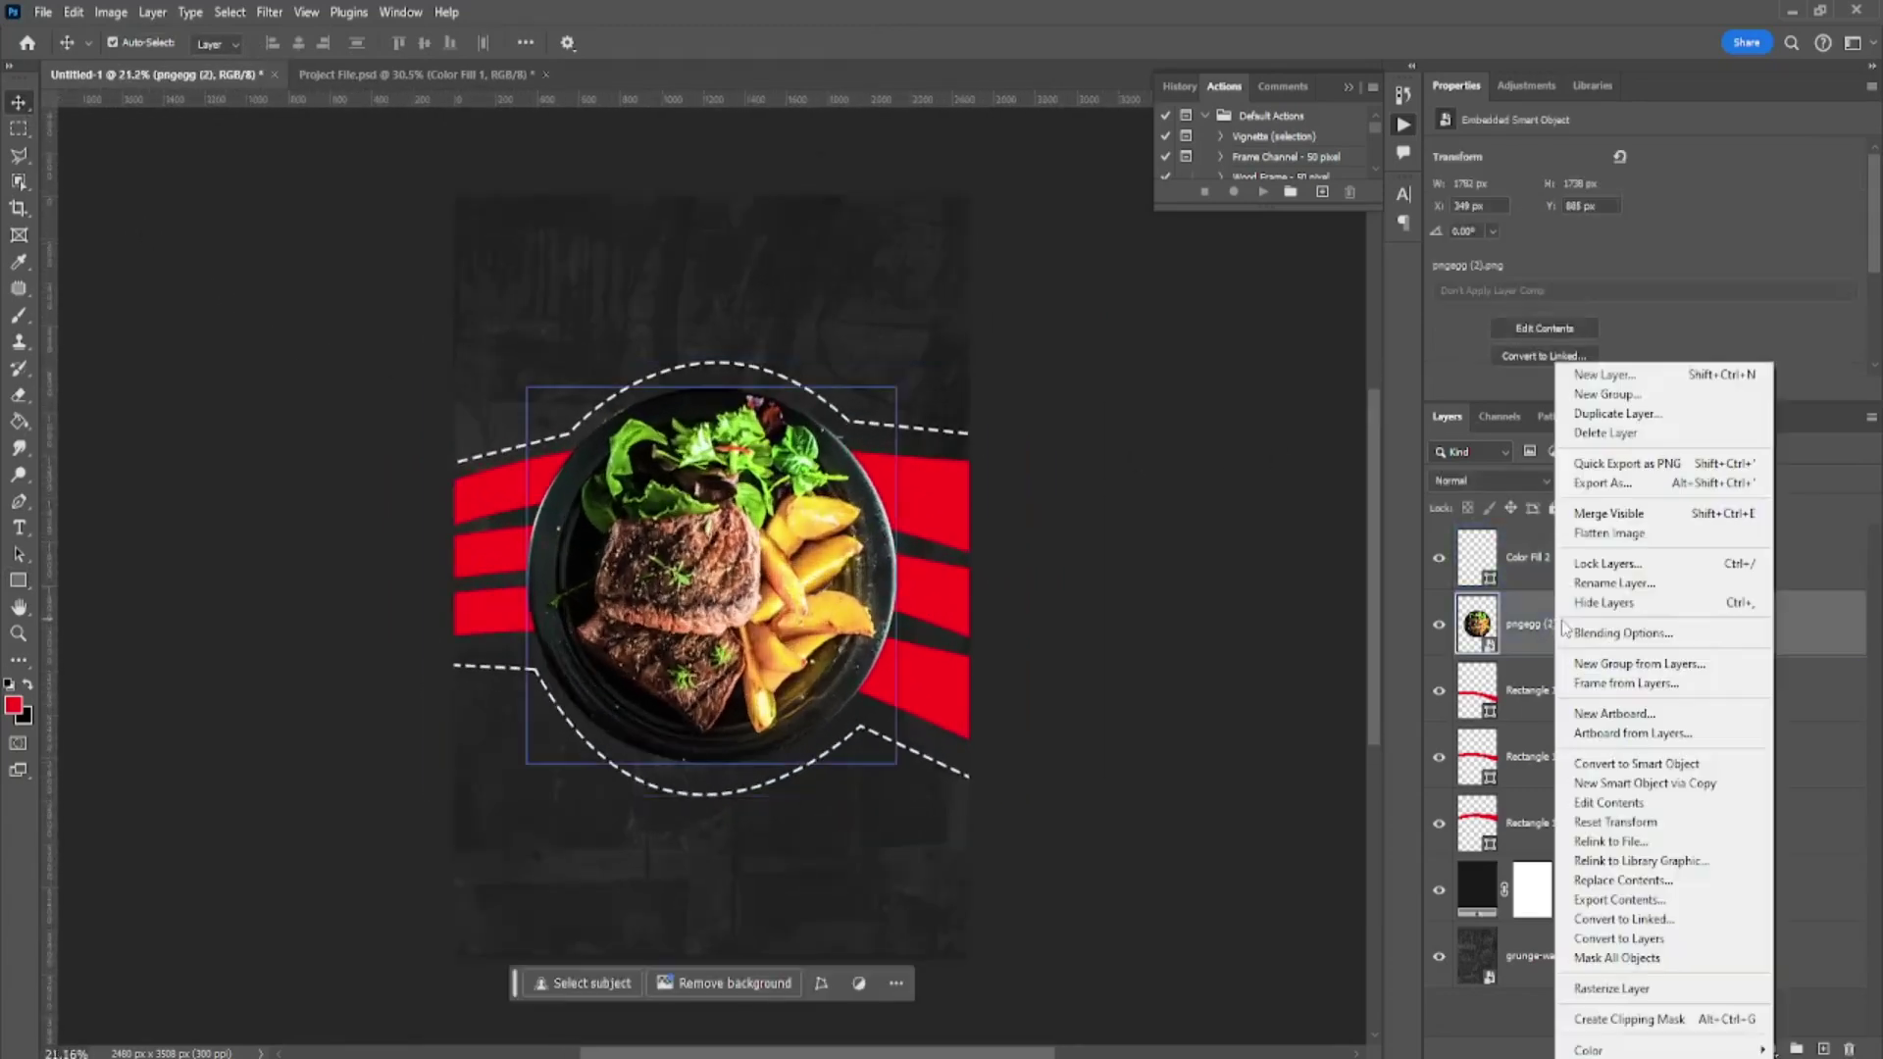
left_click(1608, 633)
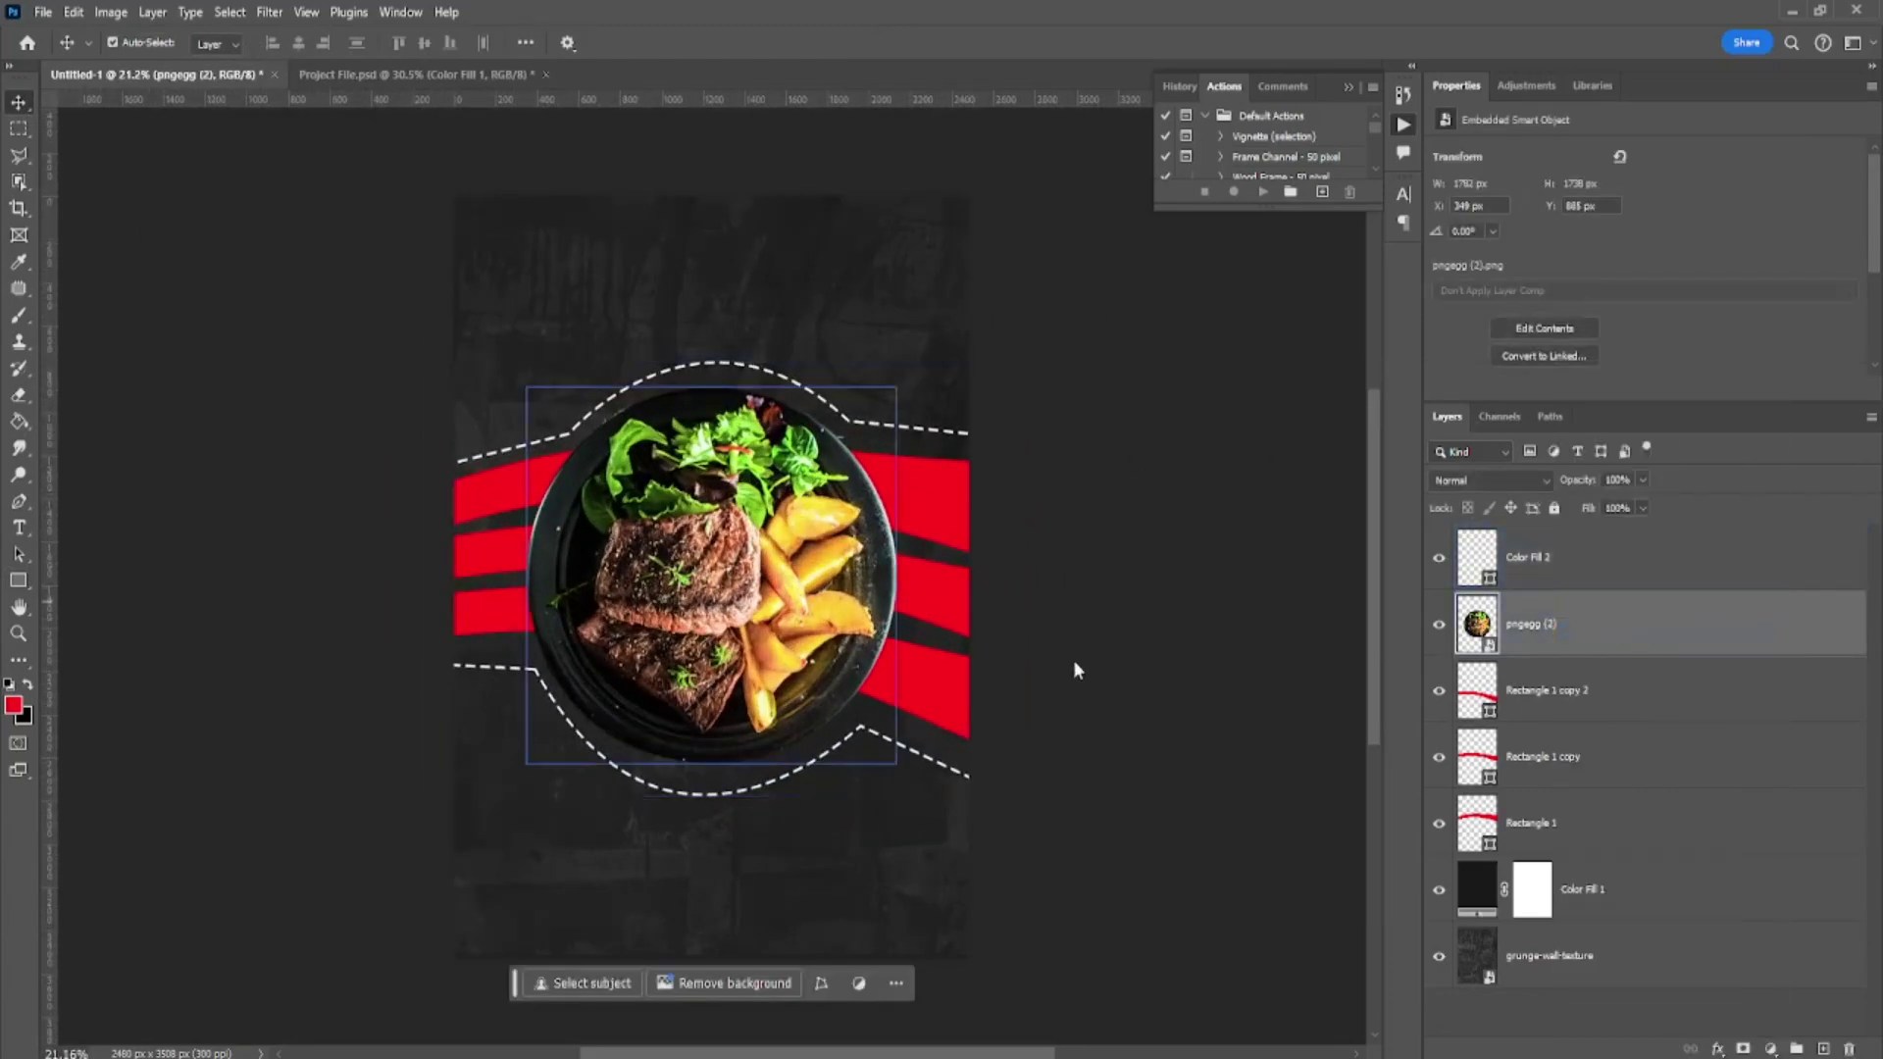
left_click(1194, 434)
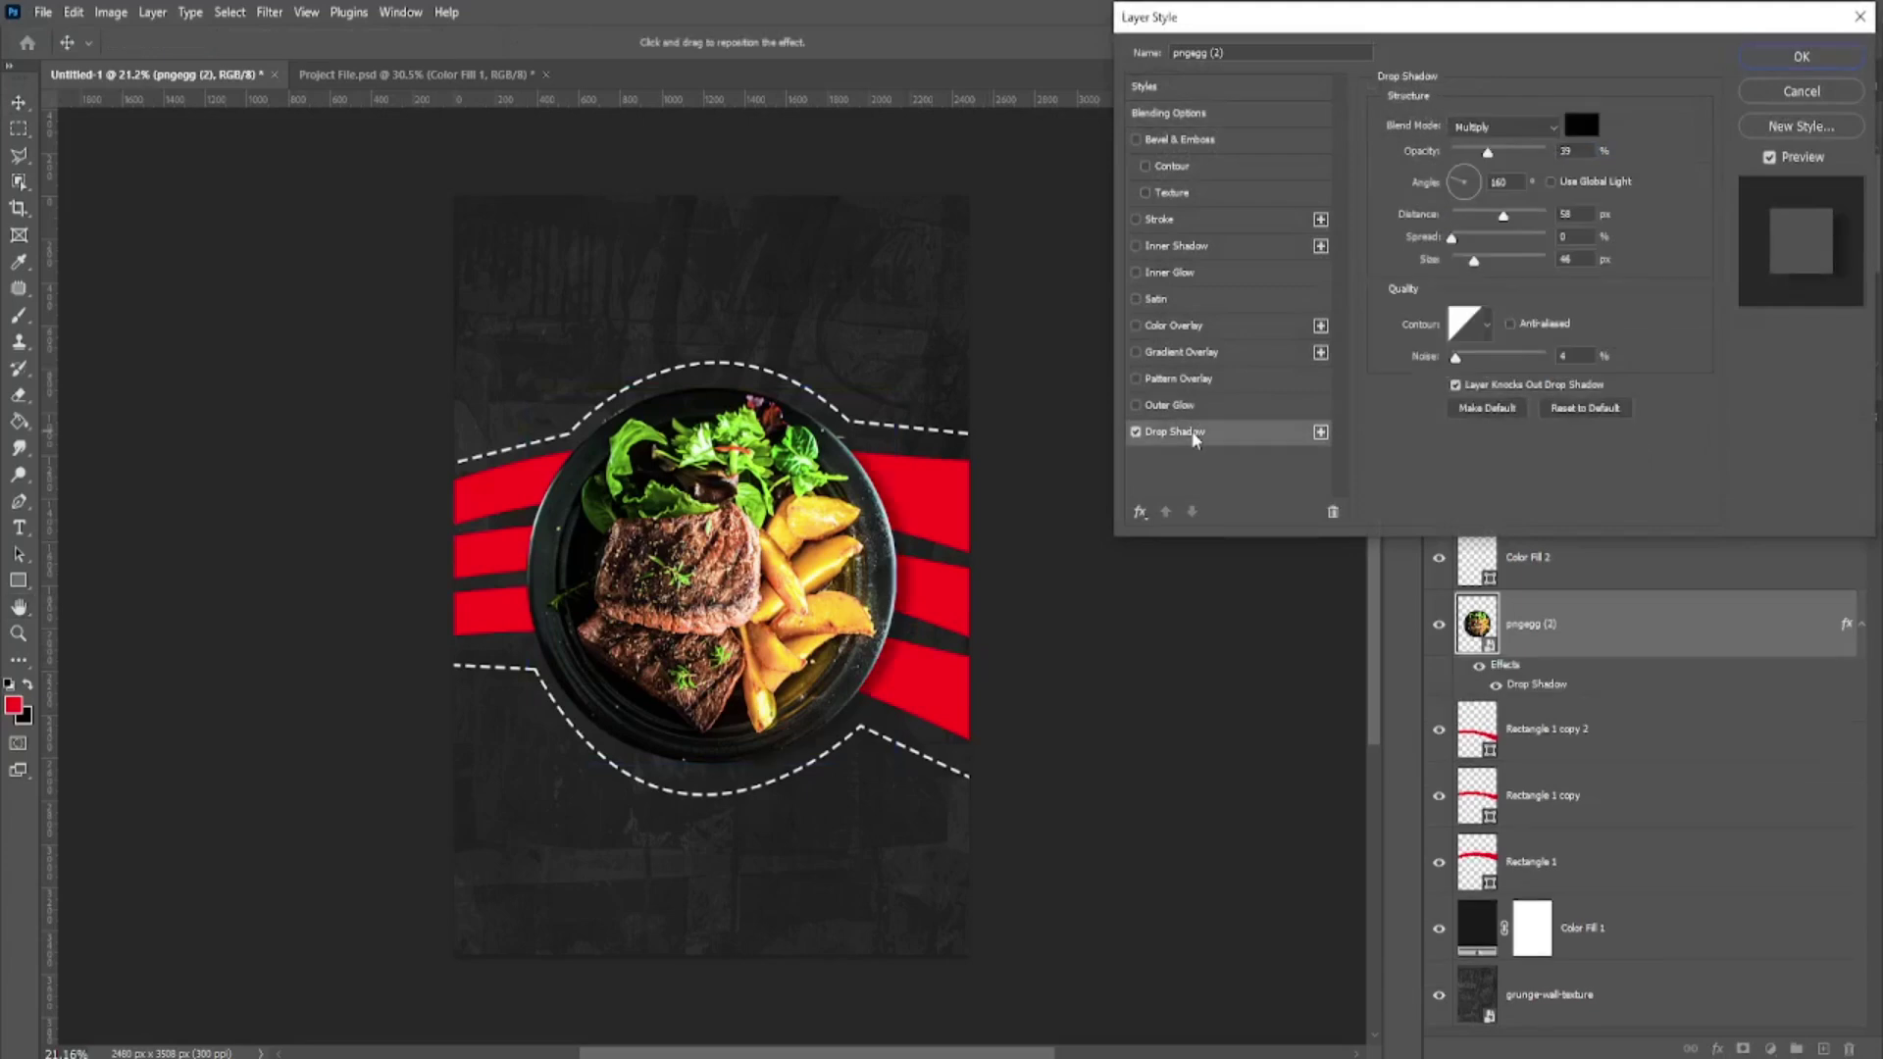
left_click_drag(951, 655, 976, 592)
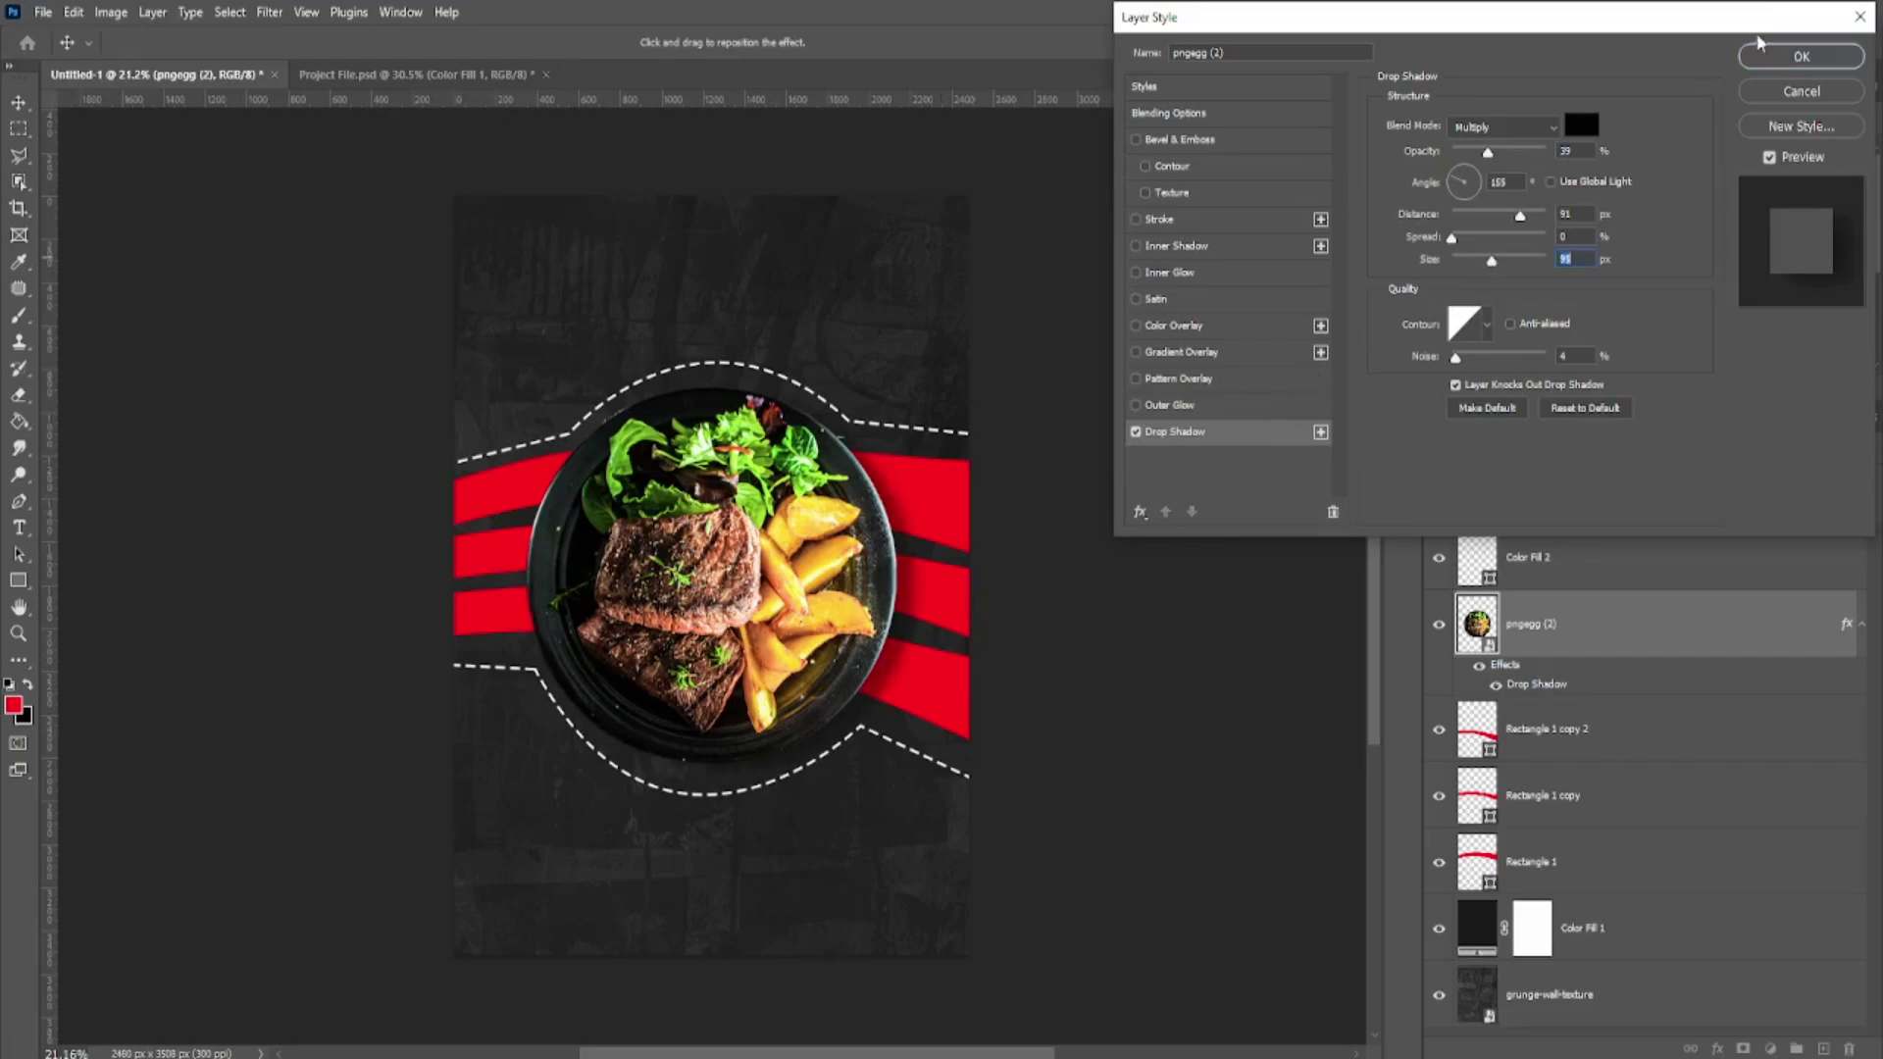
left_click(1801, 56)
left_click(1510, 586)
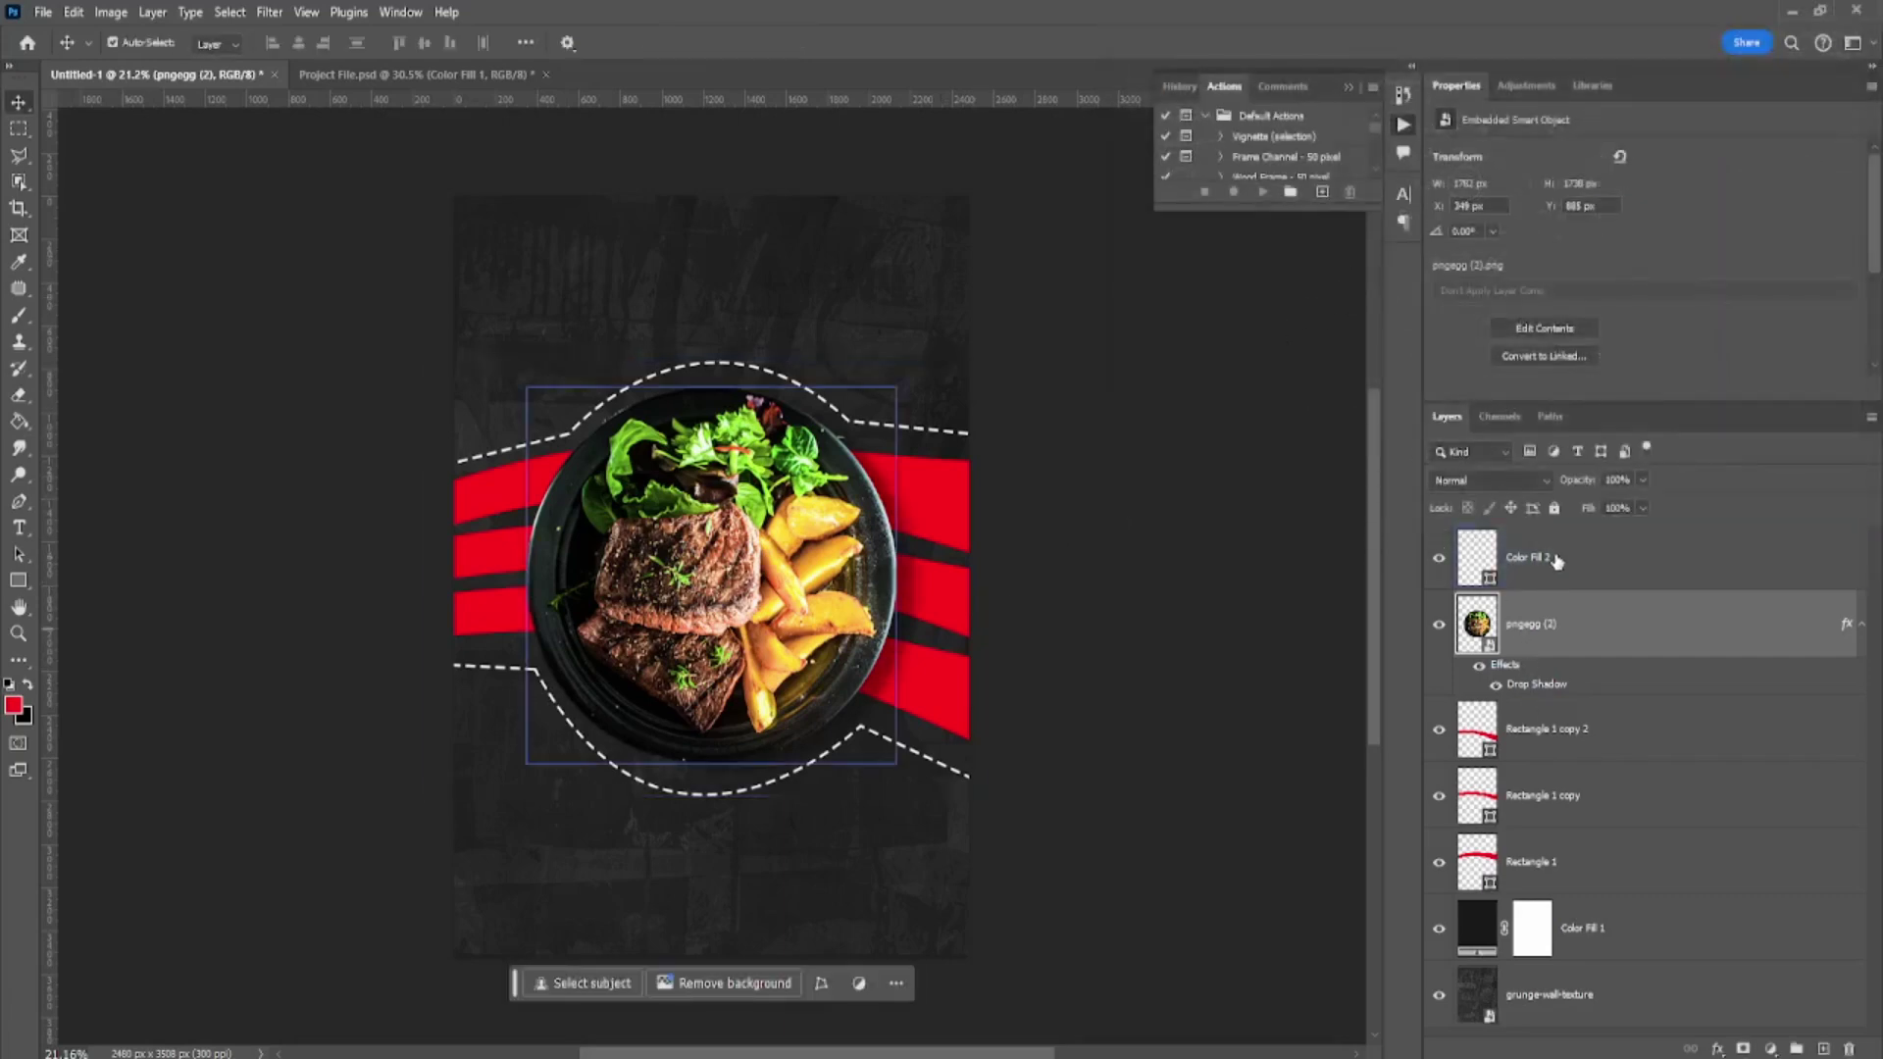
- Widen the dashed Color Fill 2 outline to about 106% and commit it
key("ctrl+t")
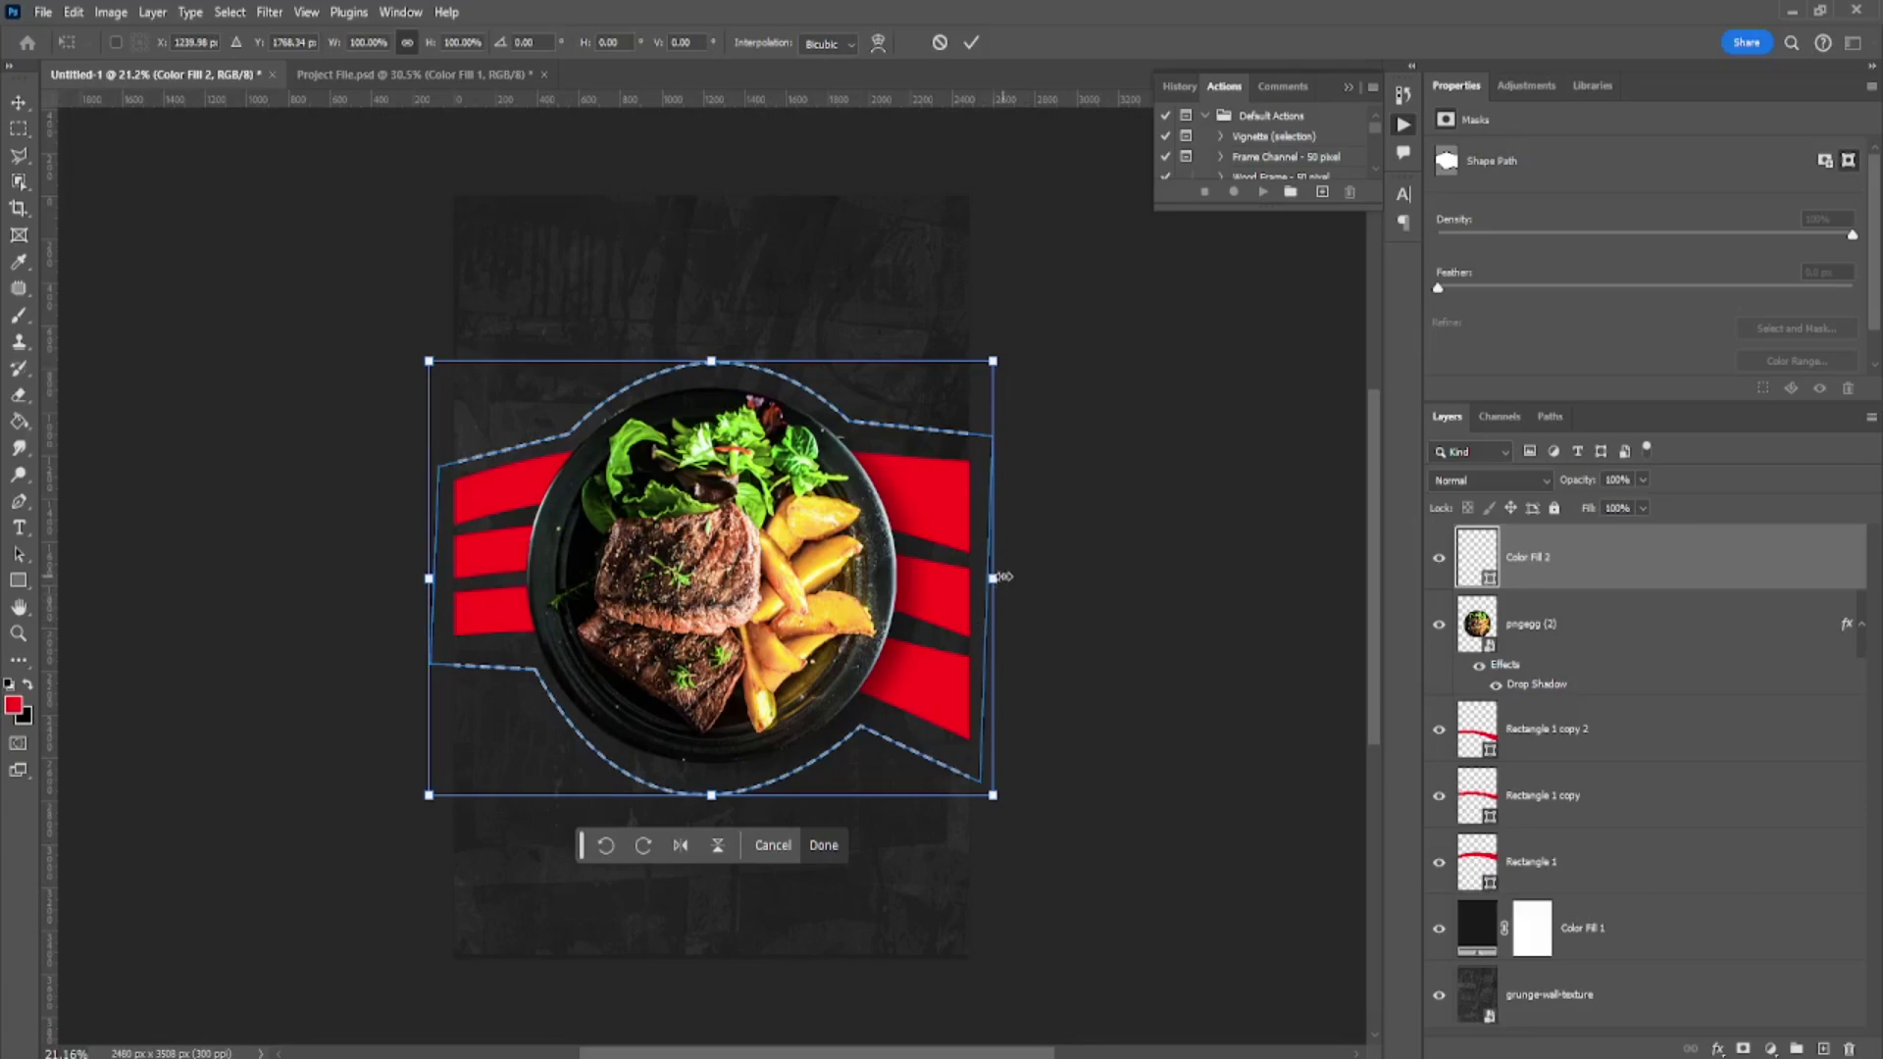
left_click_drag(992, 579, 1070, 580)
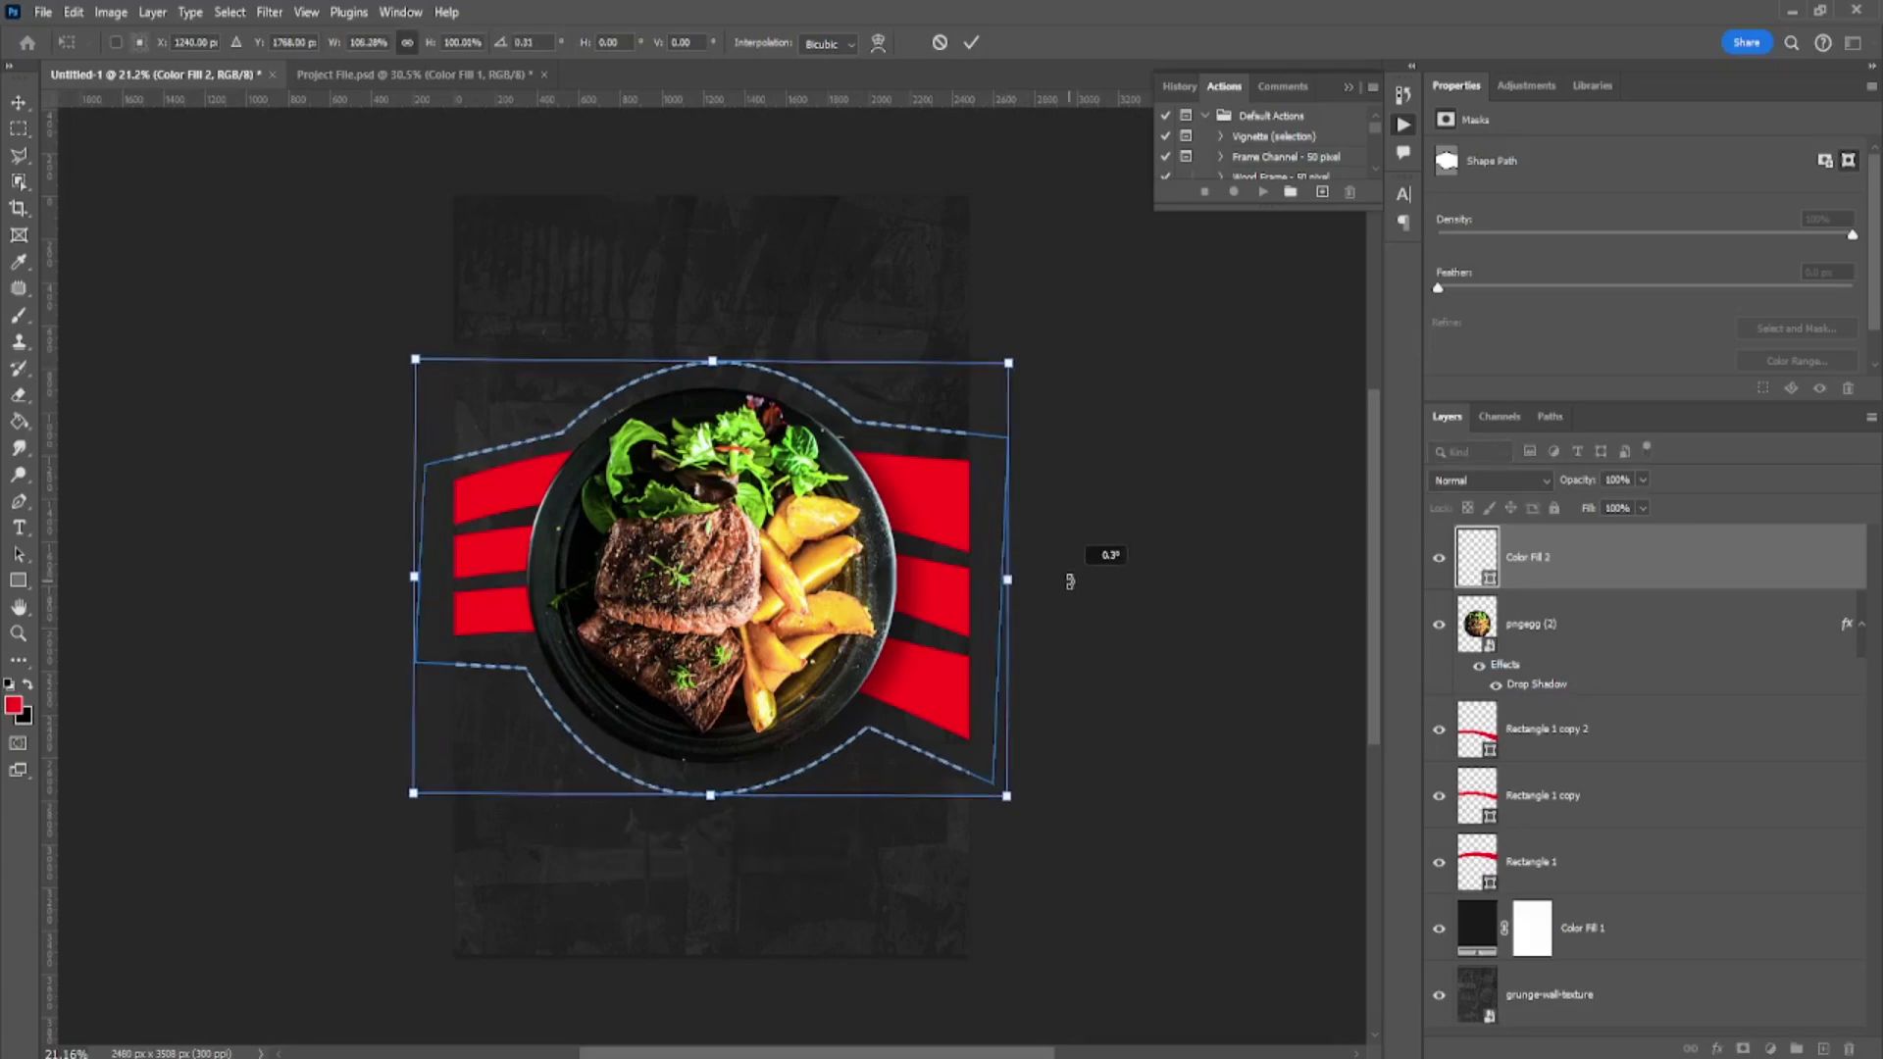
key("Return")
key("v")
left_click(948, 537)
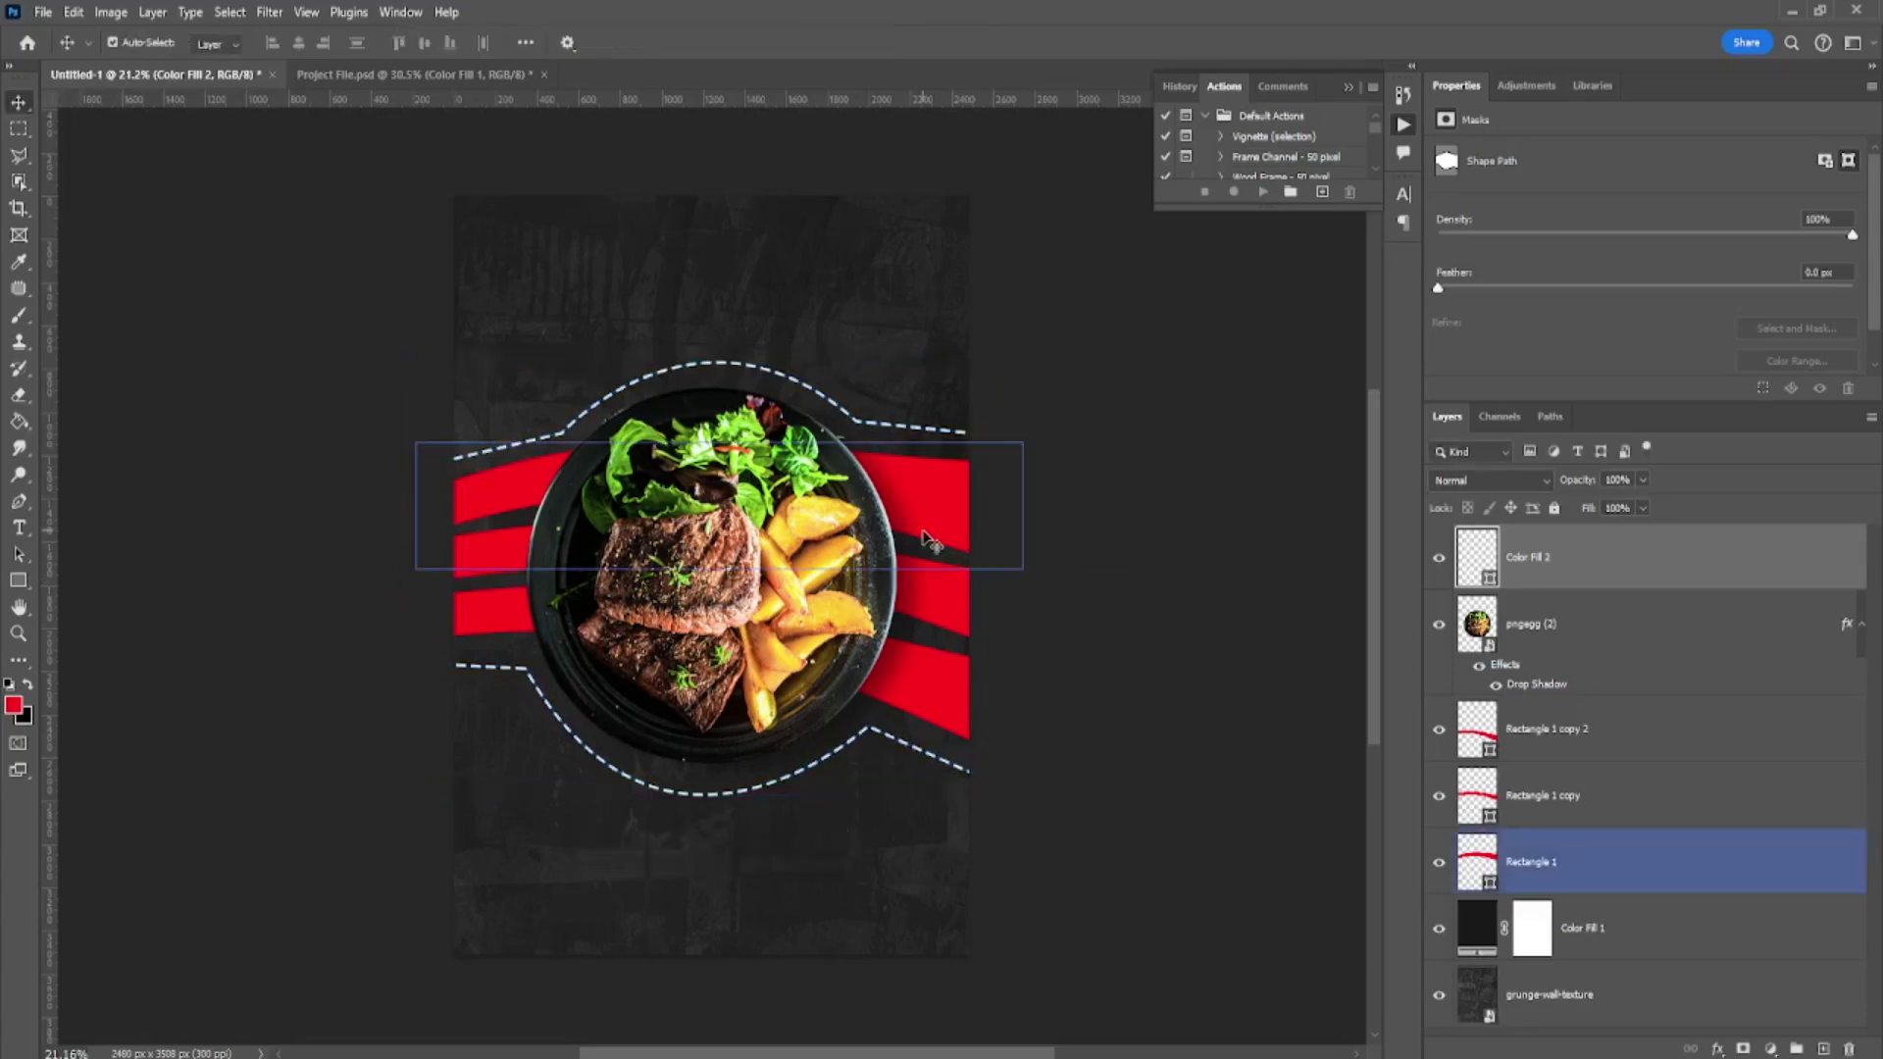
- Clear the layer selection and scroll the view back up
scroll(912, 539, "up", 1)
left_click(898, 535)
scroll(1050, 508, "down", 1)
left_click(1059, 510)
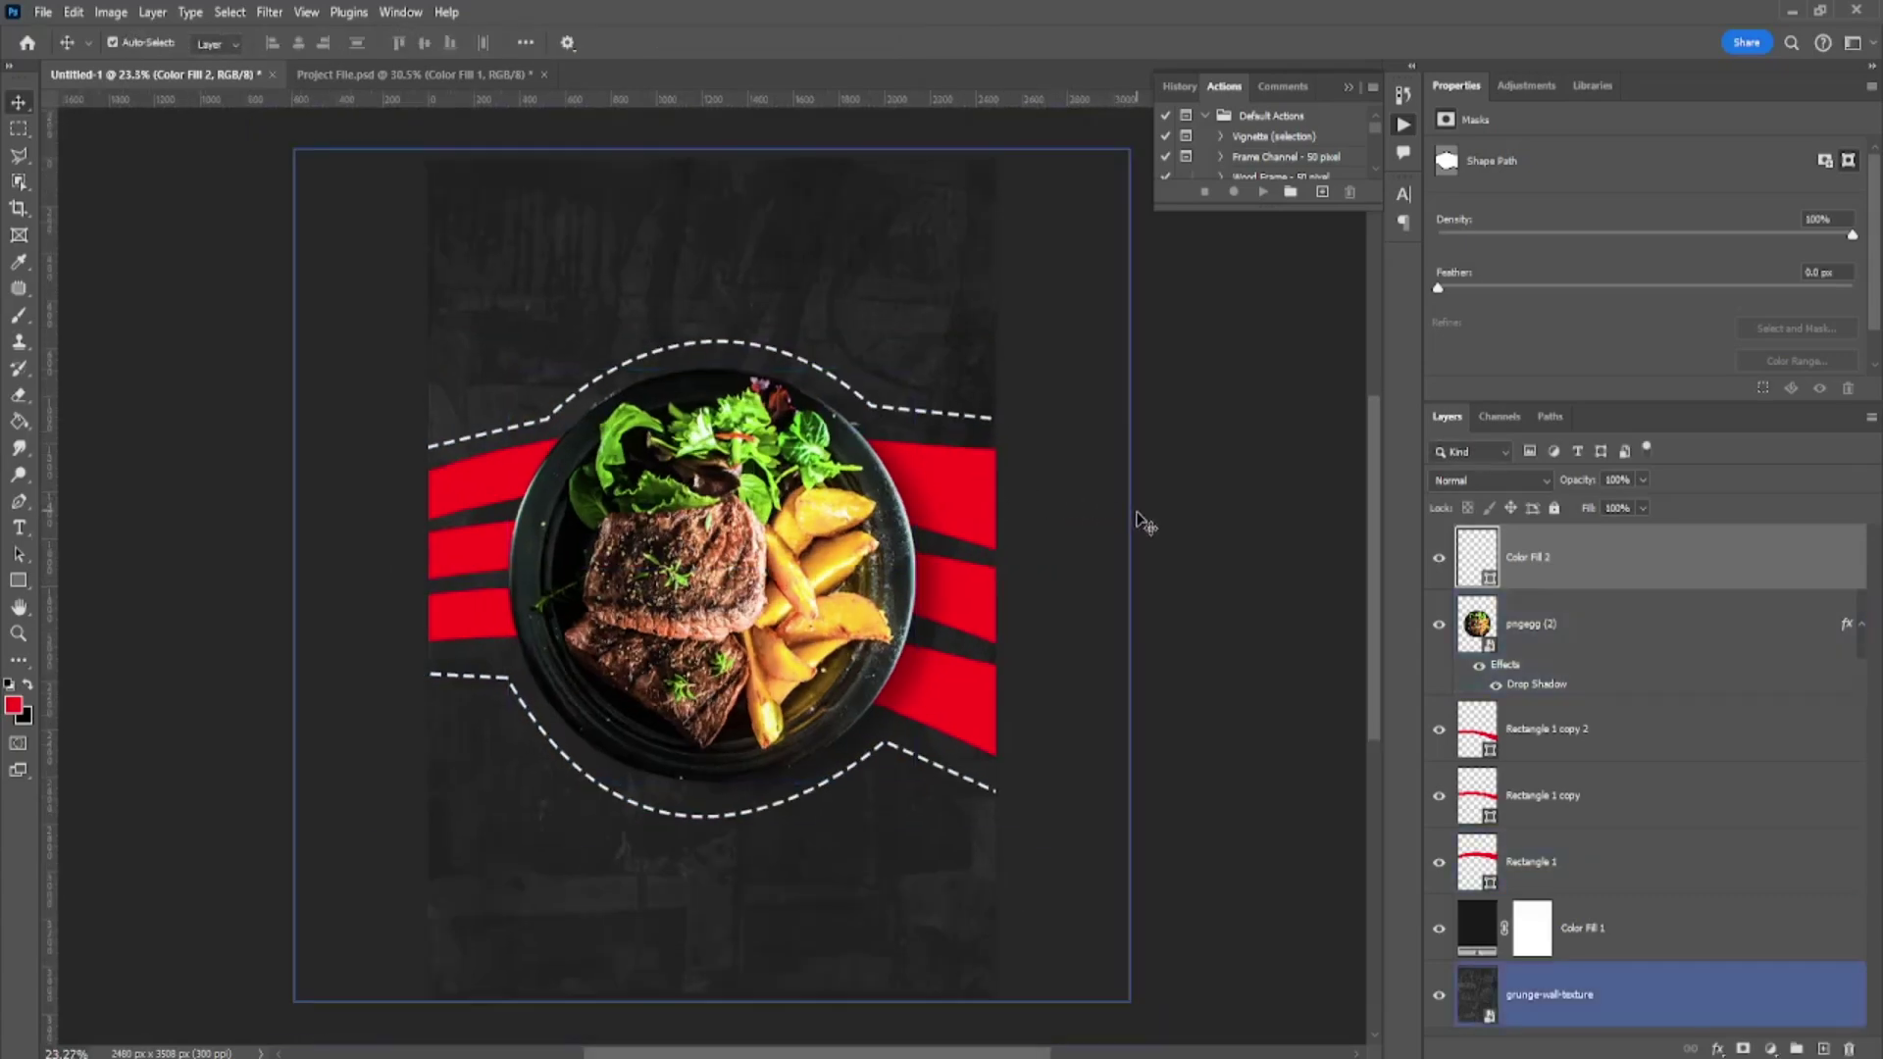
left_click(1143, 527)
left_click(673, 231)
scroll(672, 245, "up", 2)
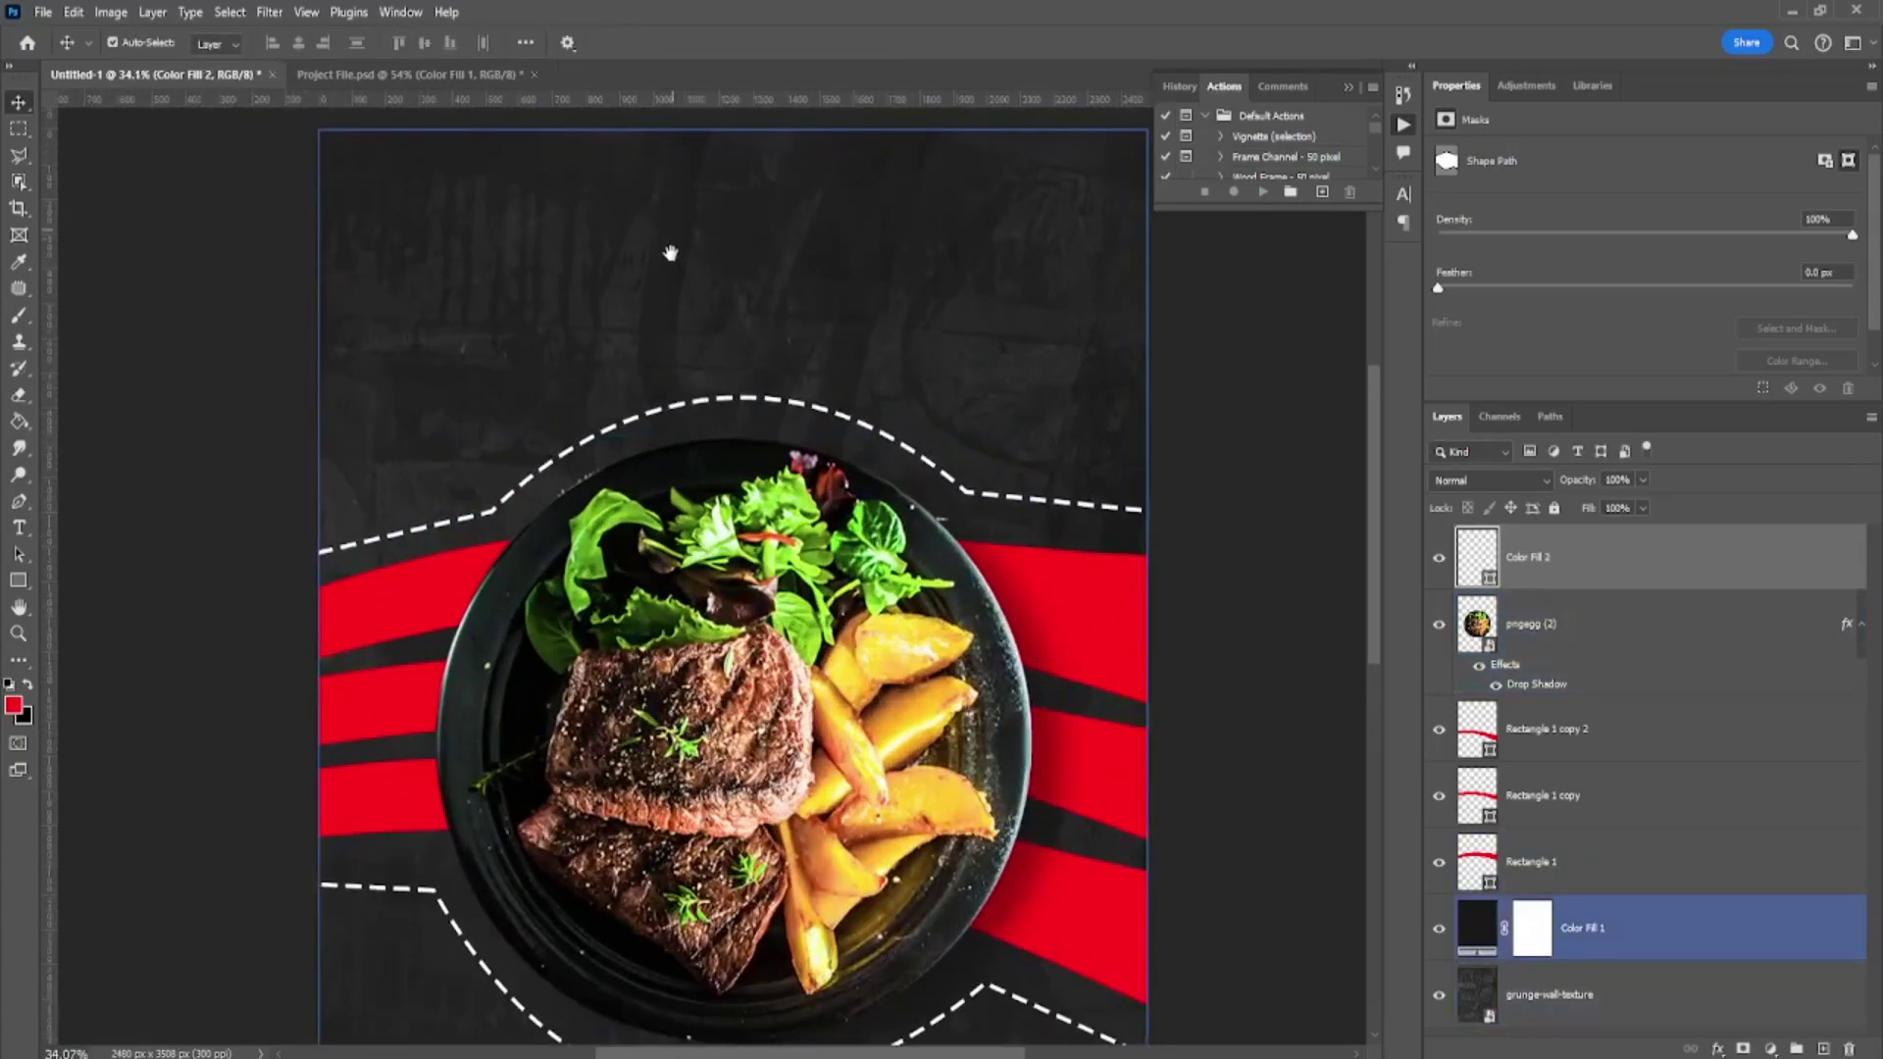
scroll(393, 343, "up", 2)
- Add a red FOOD MENU text layer above the plate
left_click(147, 441)
left_click(19, 526)
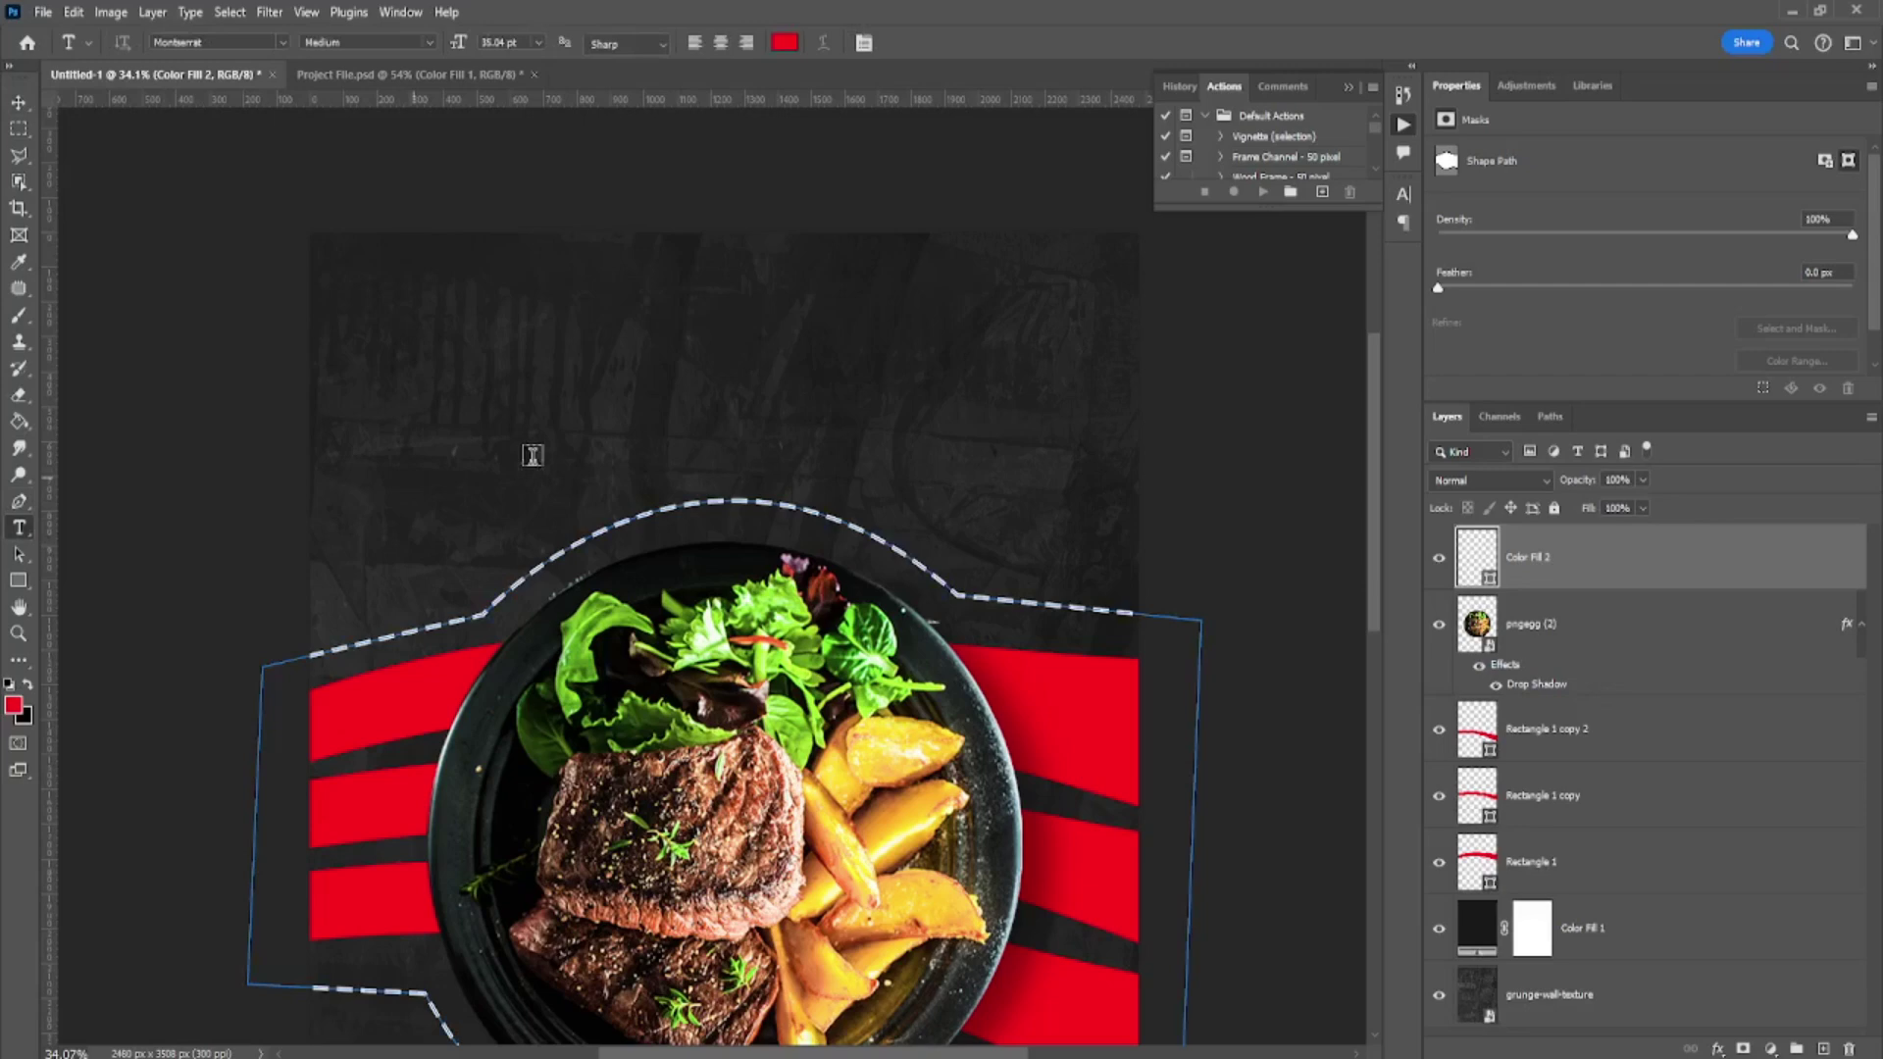
left_click(567, 392)
type("F")
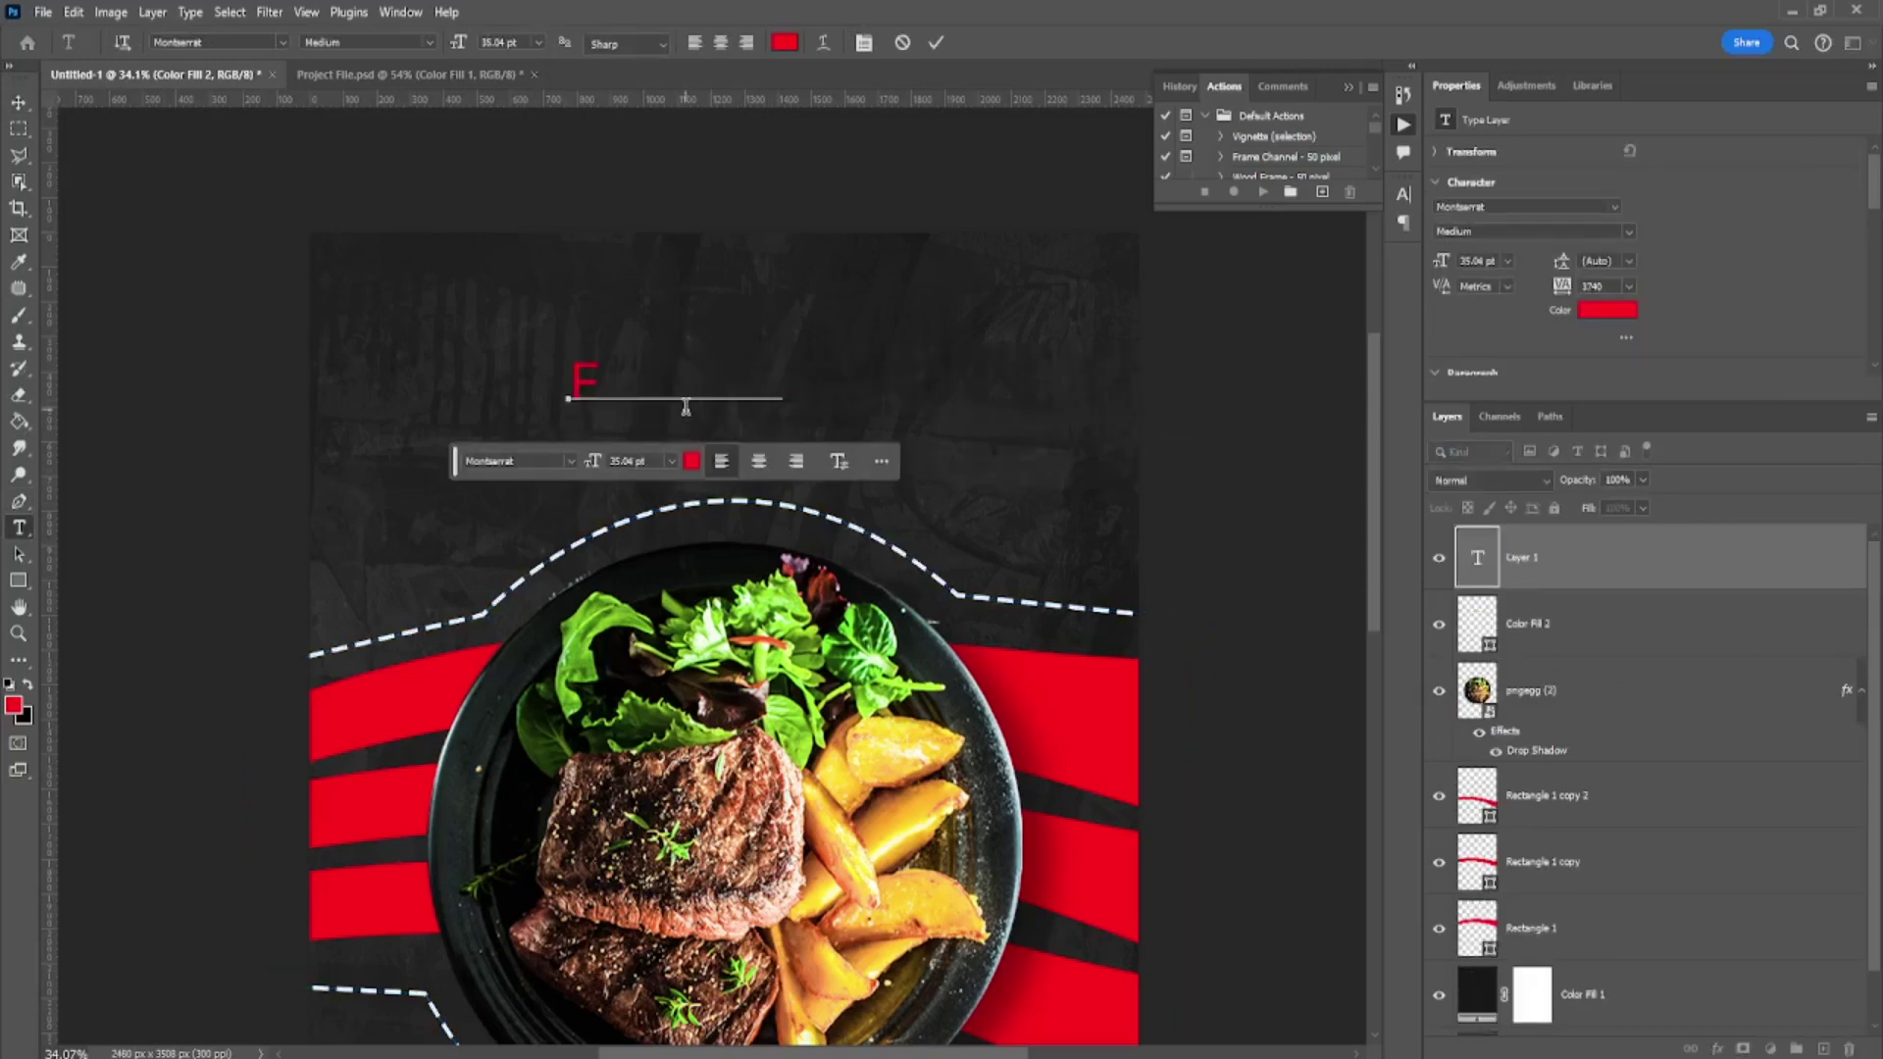
type("OO")
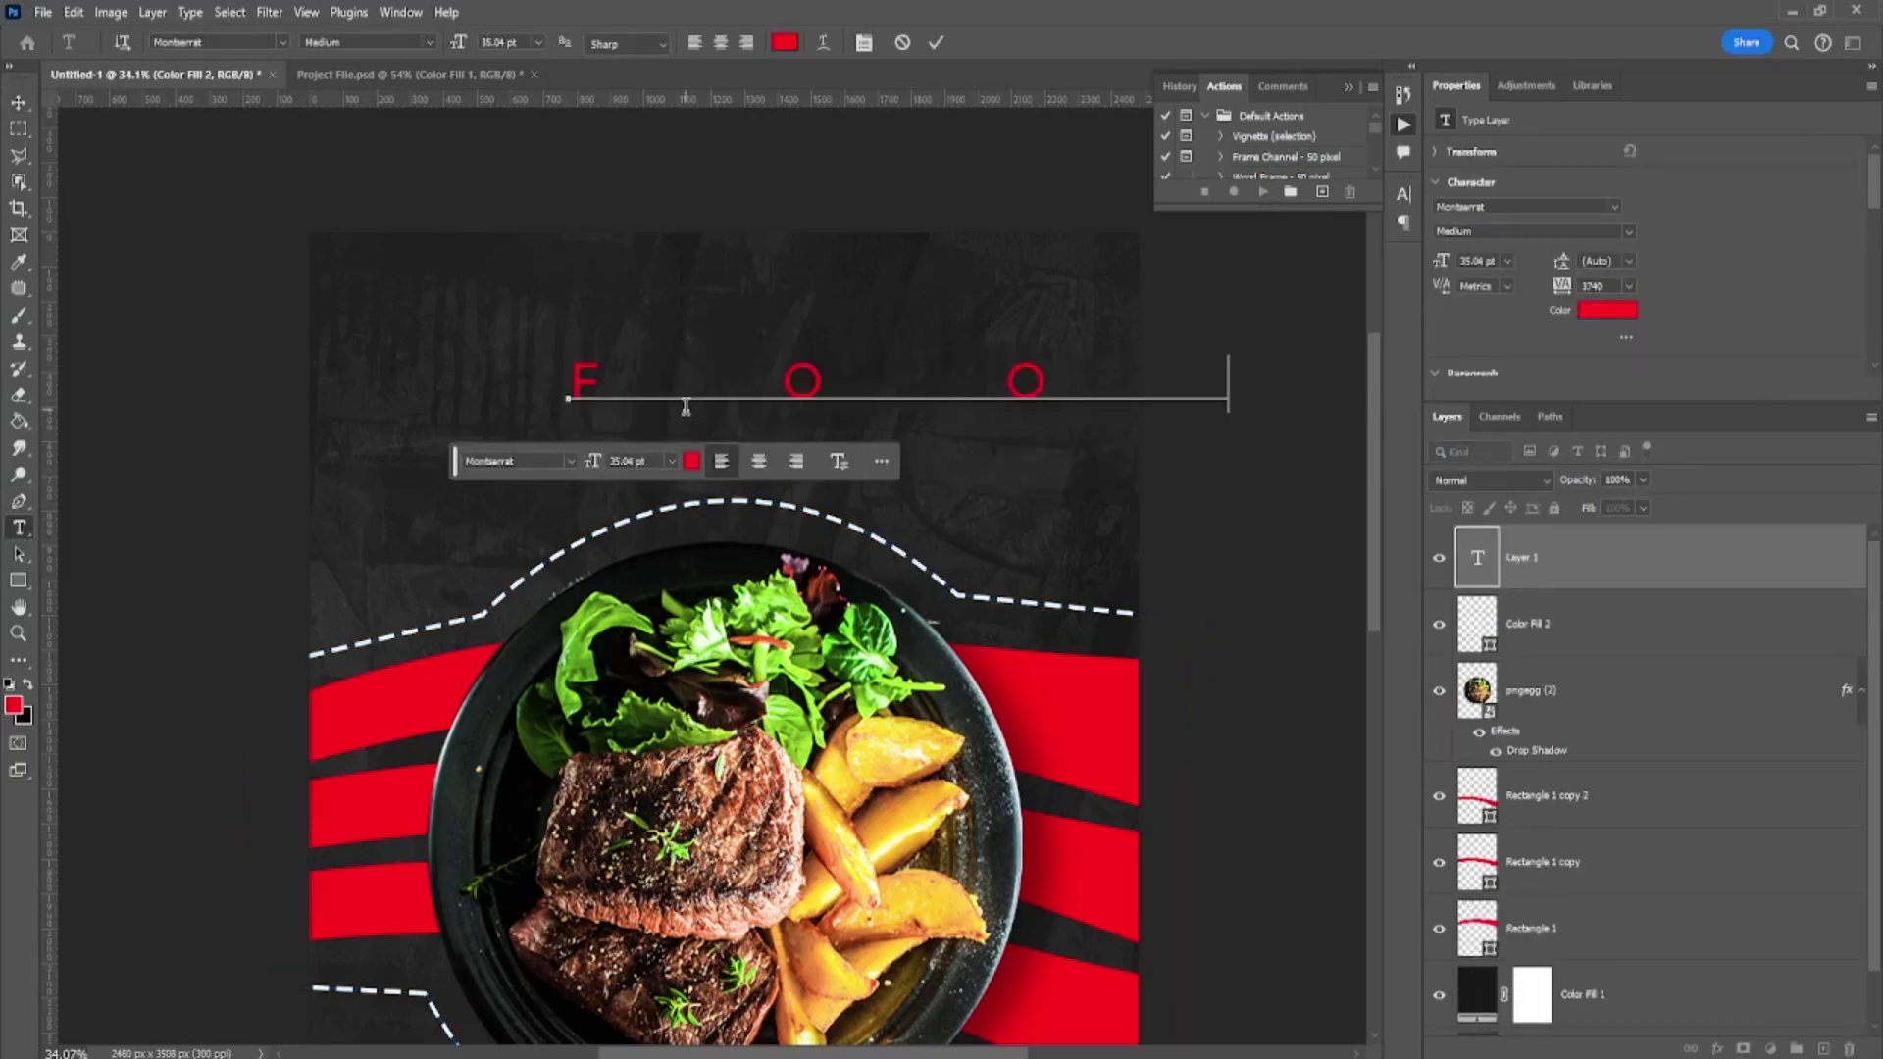
type("D M")
type("EN")
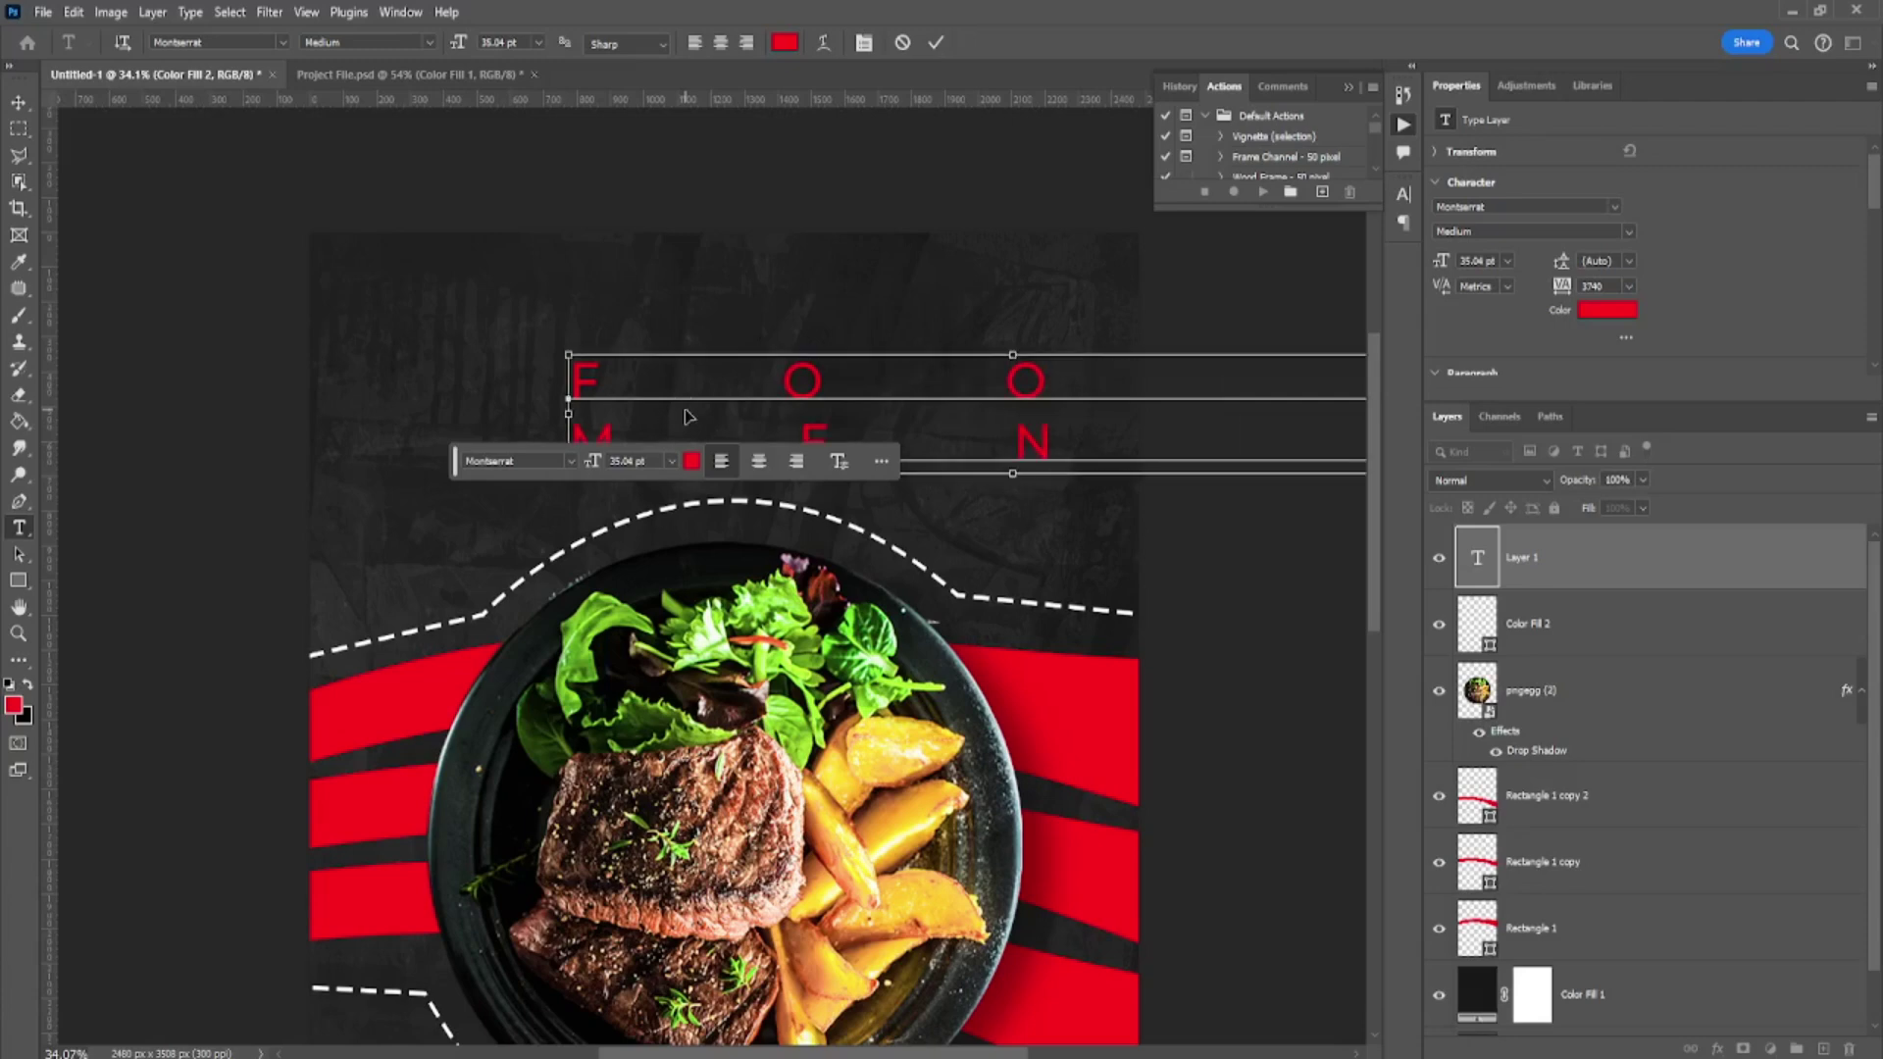
- Set the title's tracking to 0 and centre-align its lines
key("ctrl+a")
left_click(866, 43)
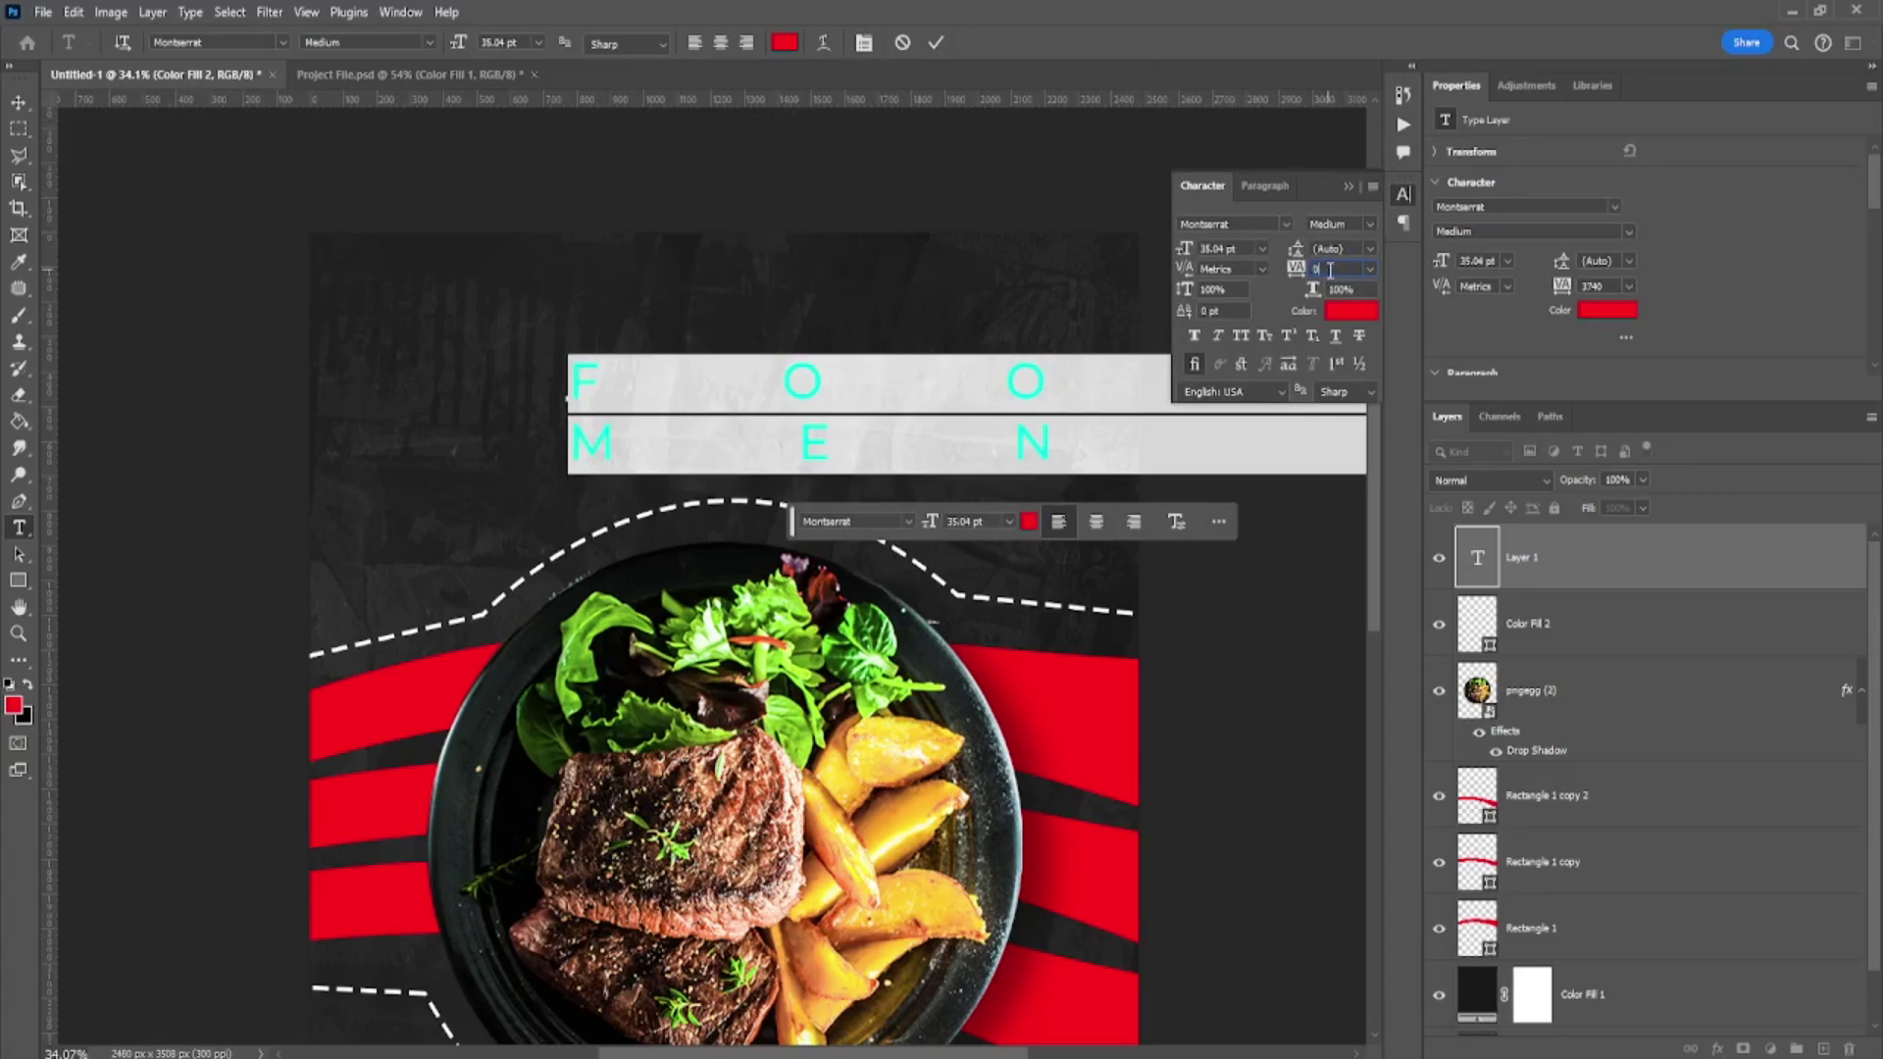
key("Return")
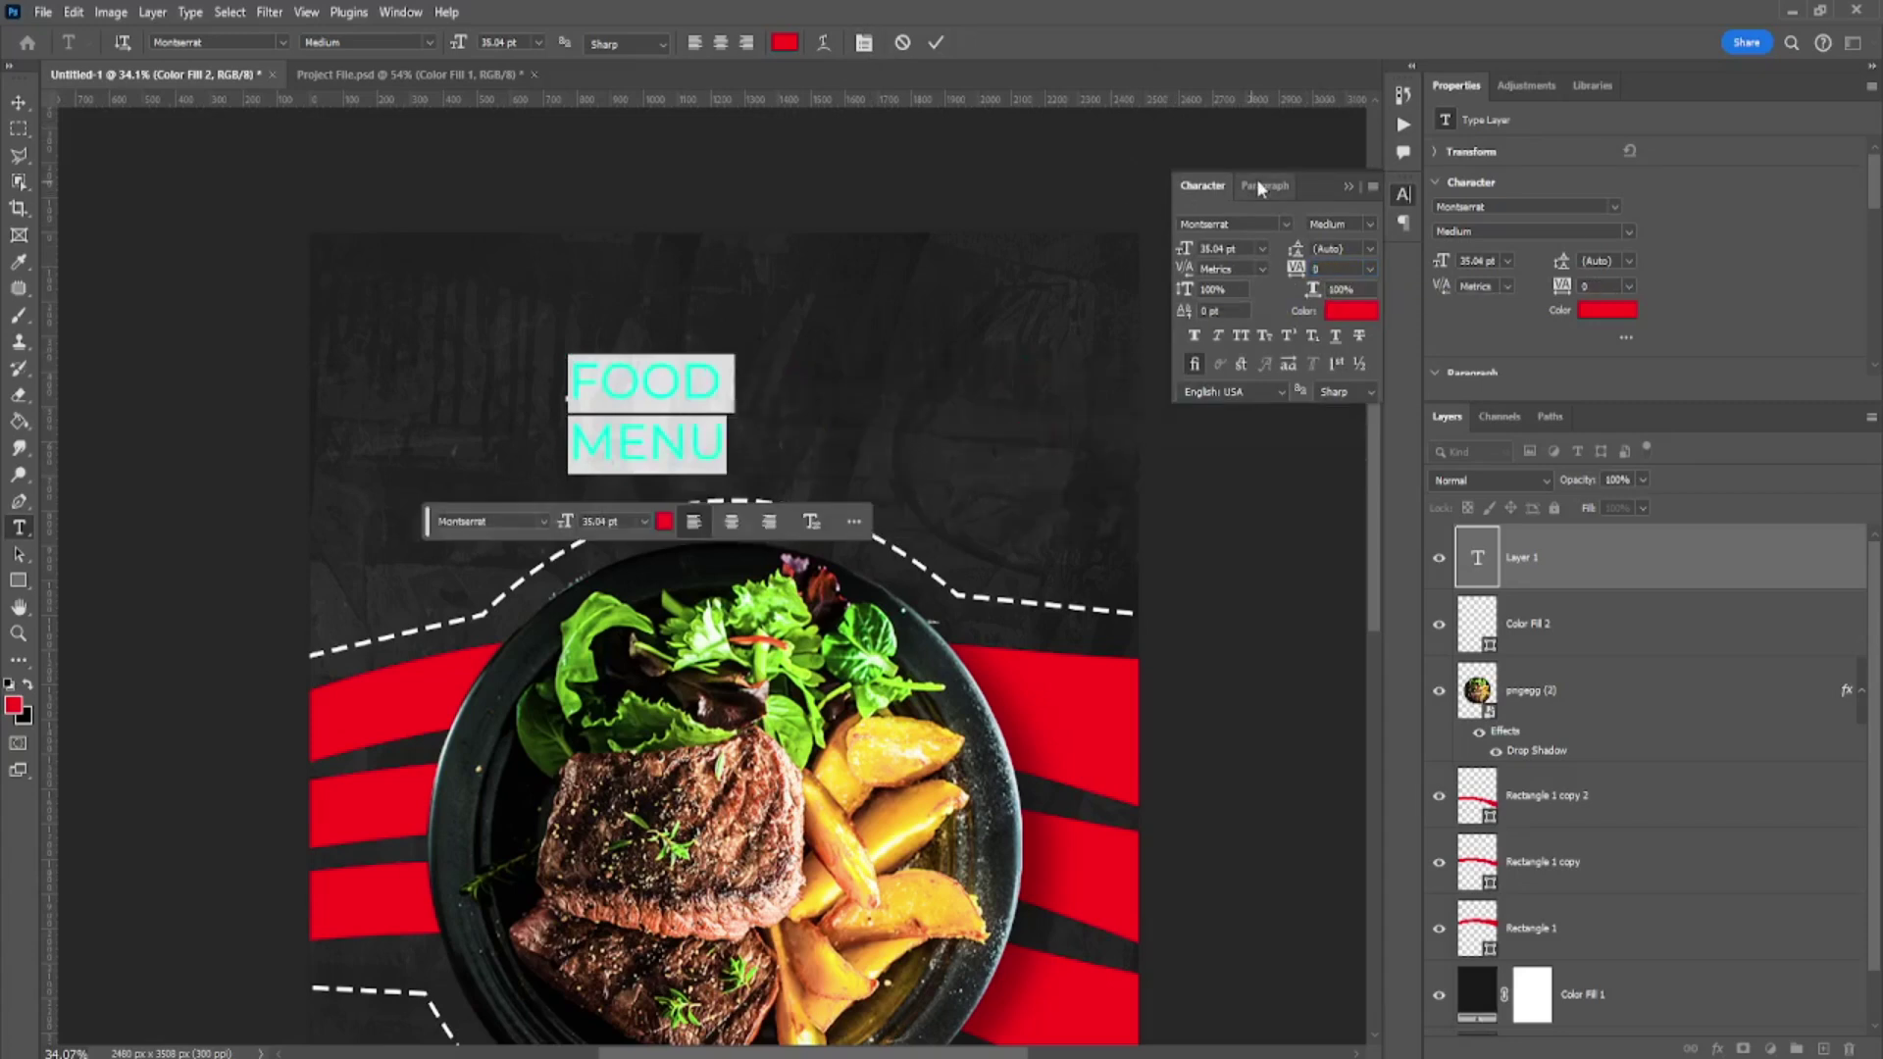
left_click(1260, 185)
left_click(1220, 225)
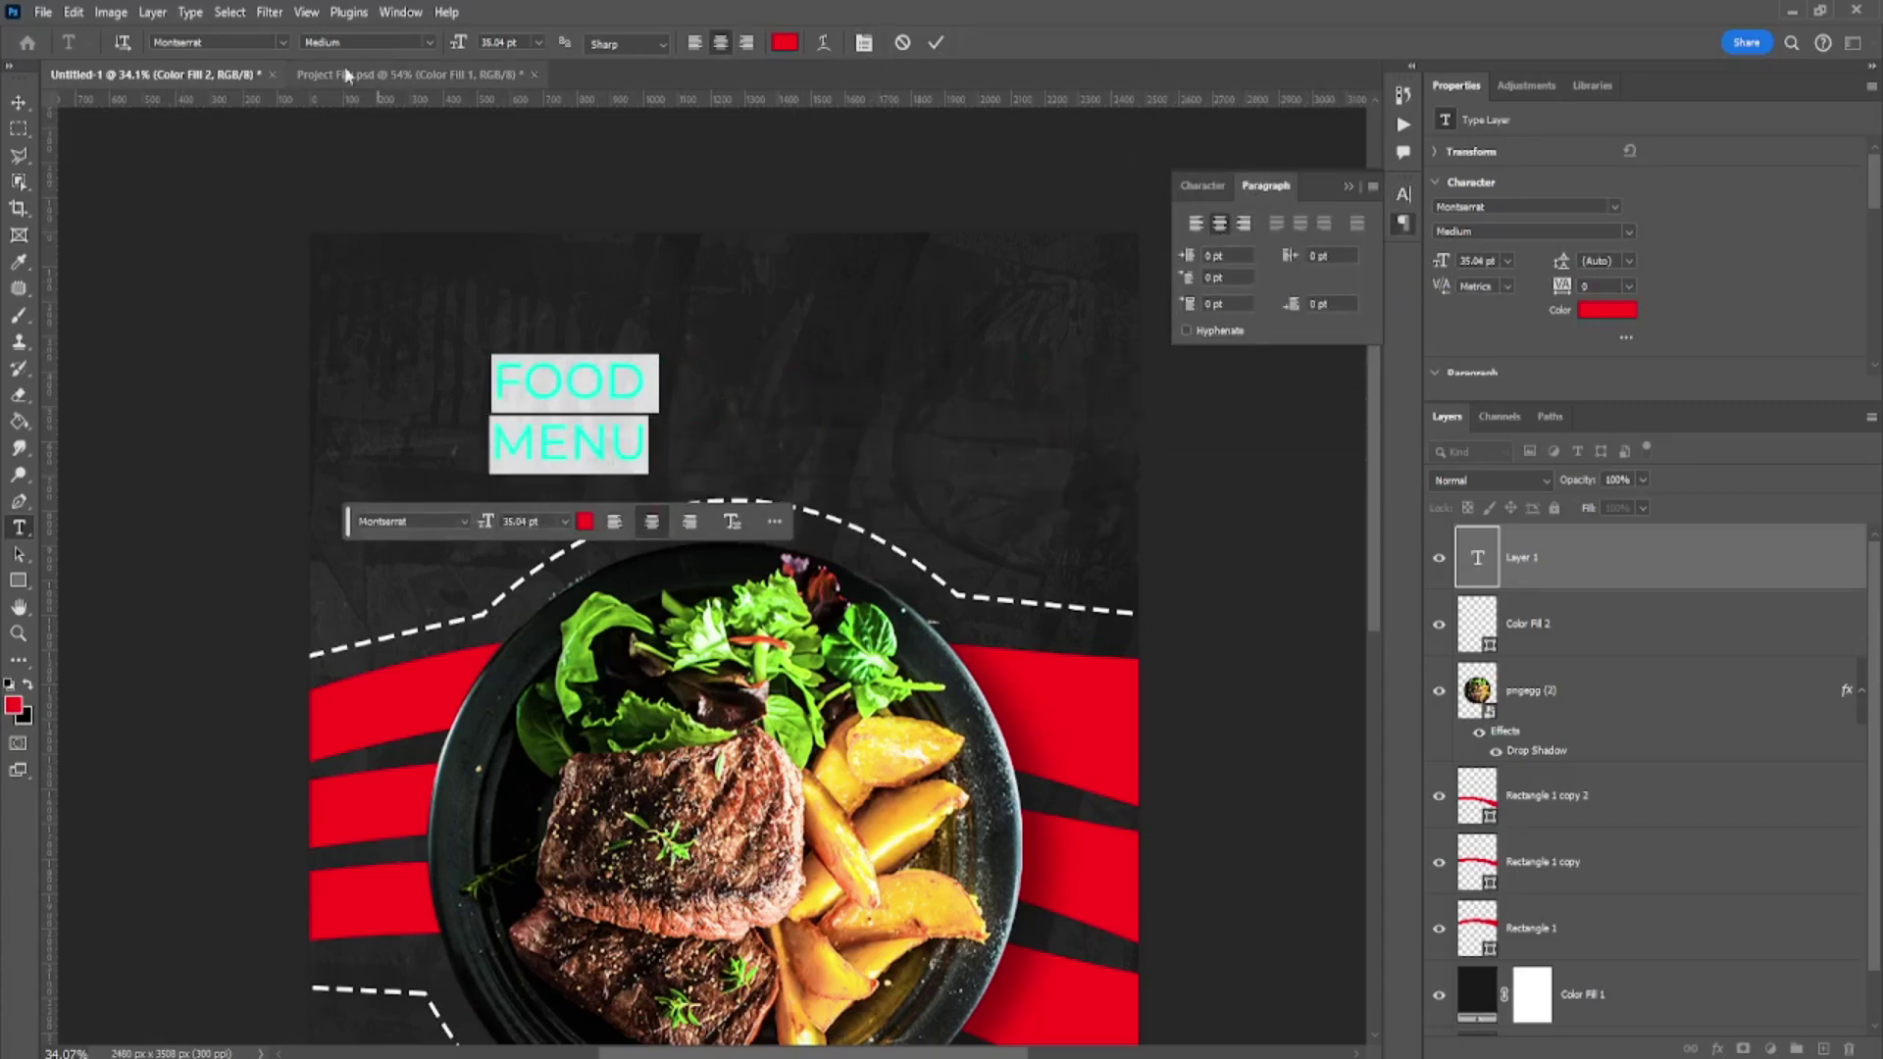
- Browse the font list and try ChunkFive Regular on the heading
left_click(283, 41)
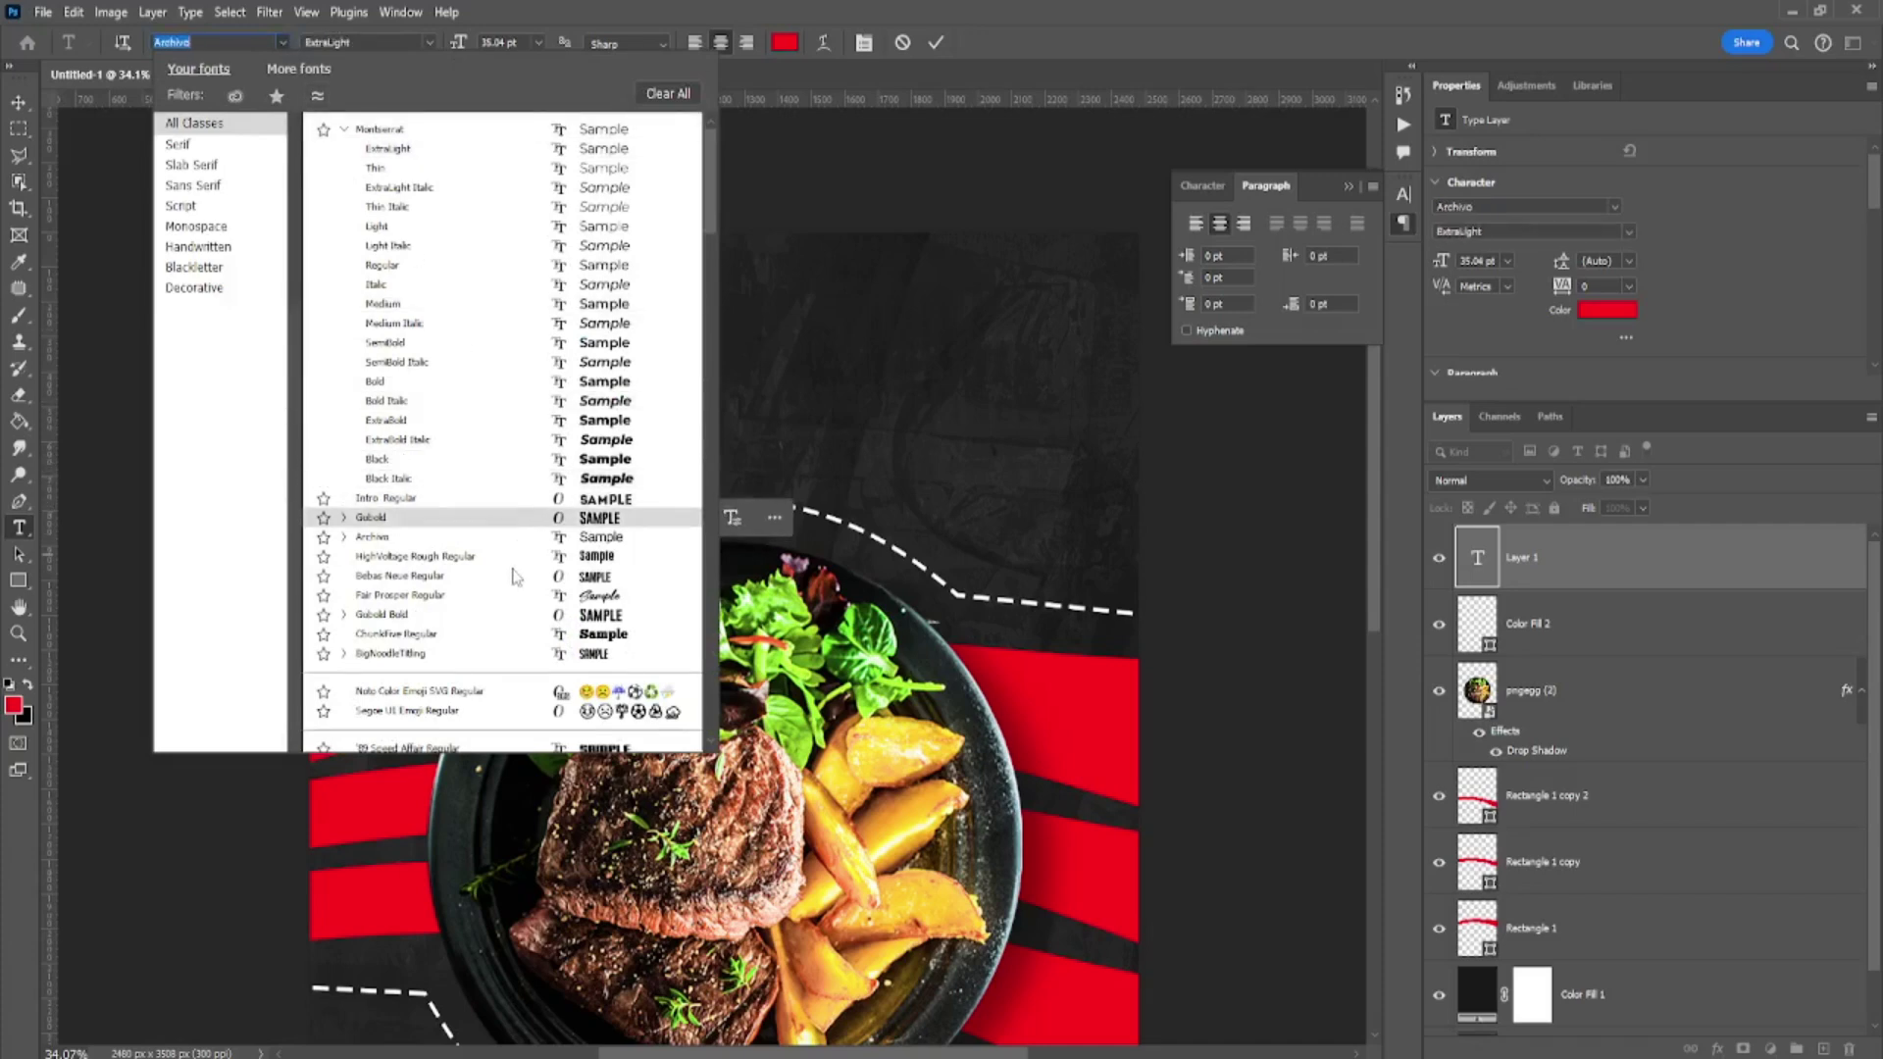
left_click(500, 636)
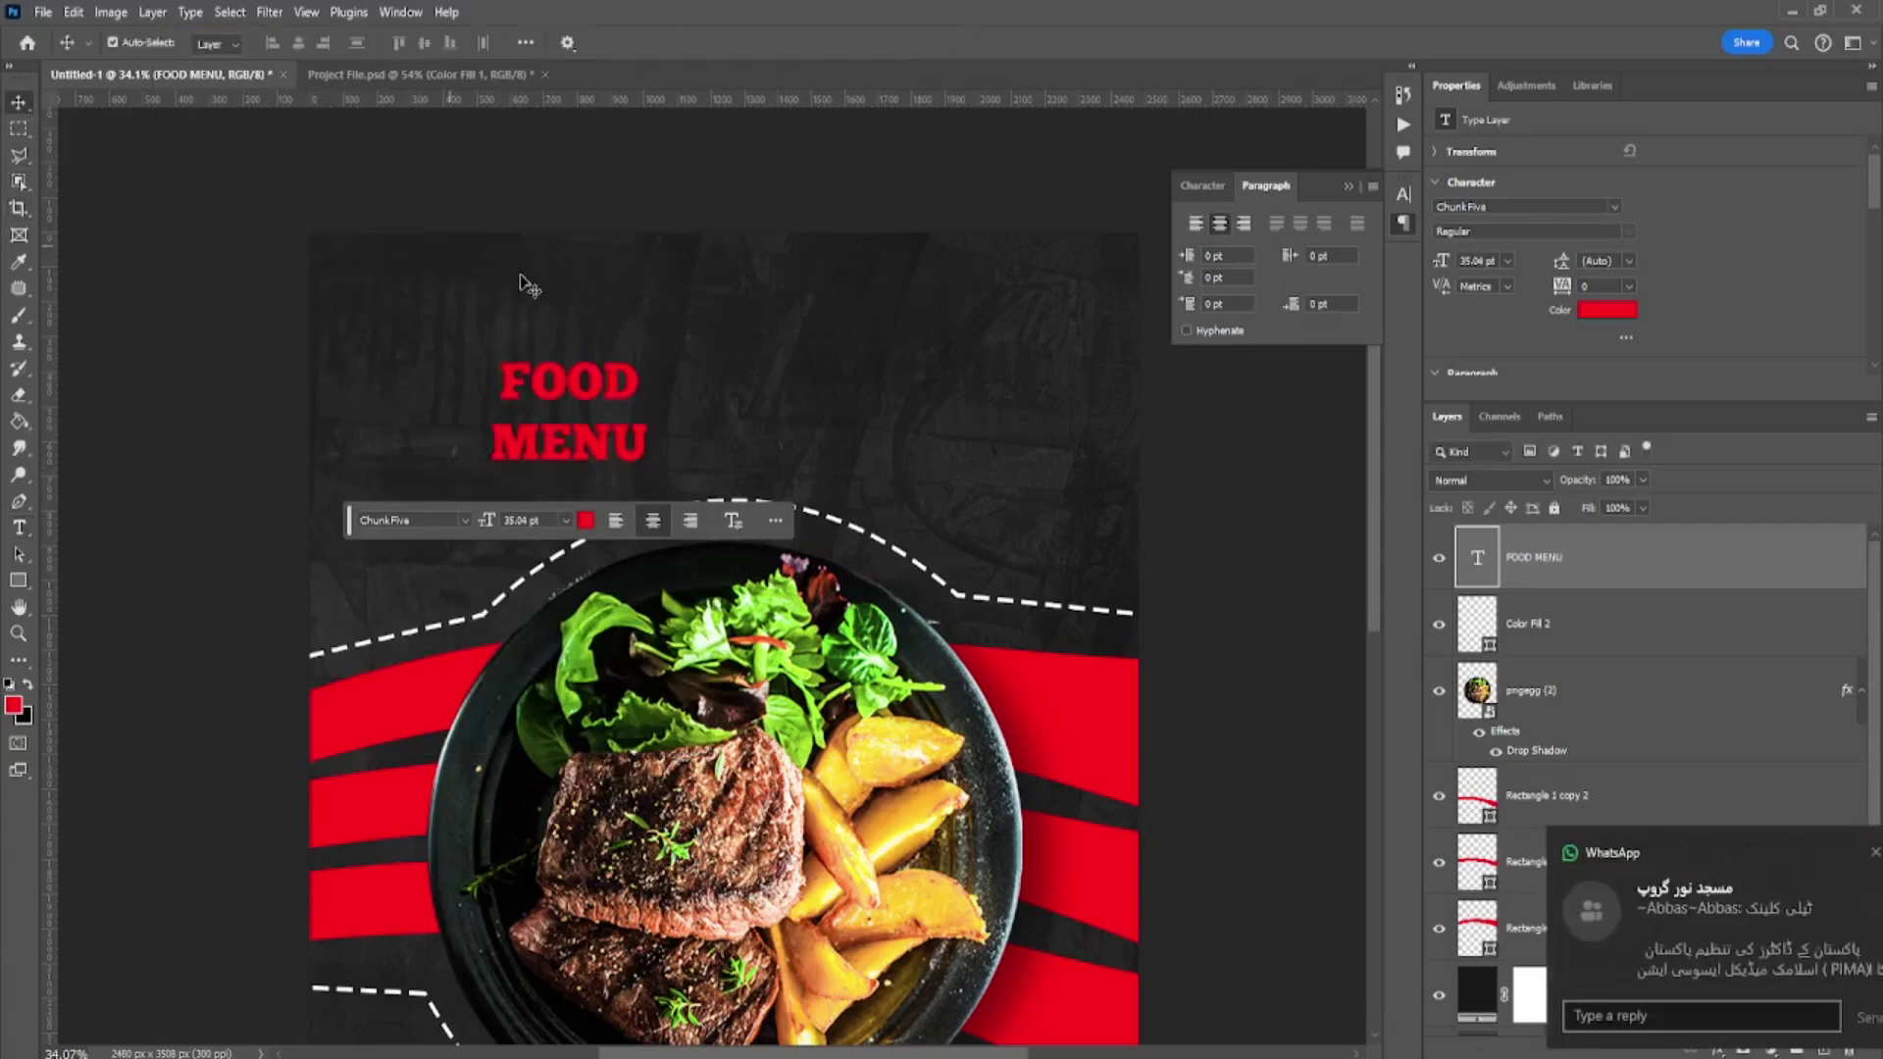
scroll(614, 401, "up", 3)
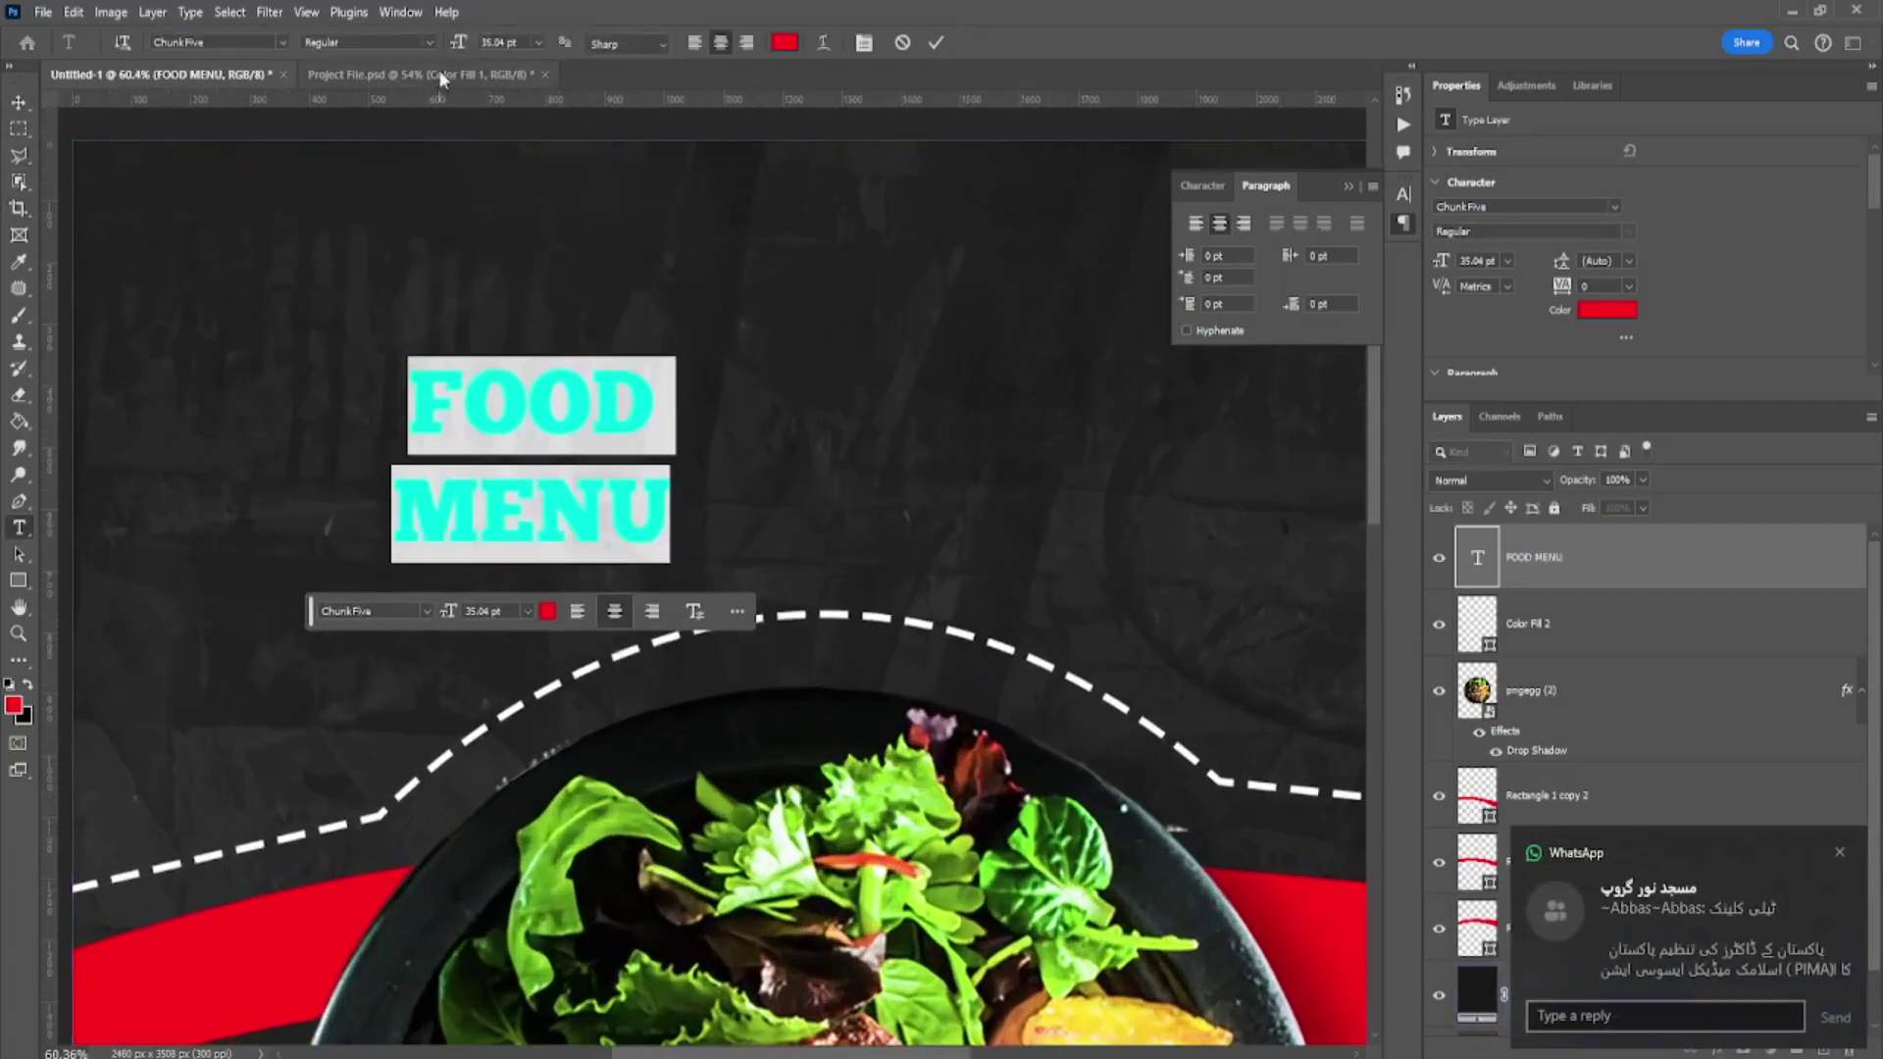
left_click(282, 44)
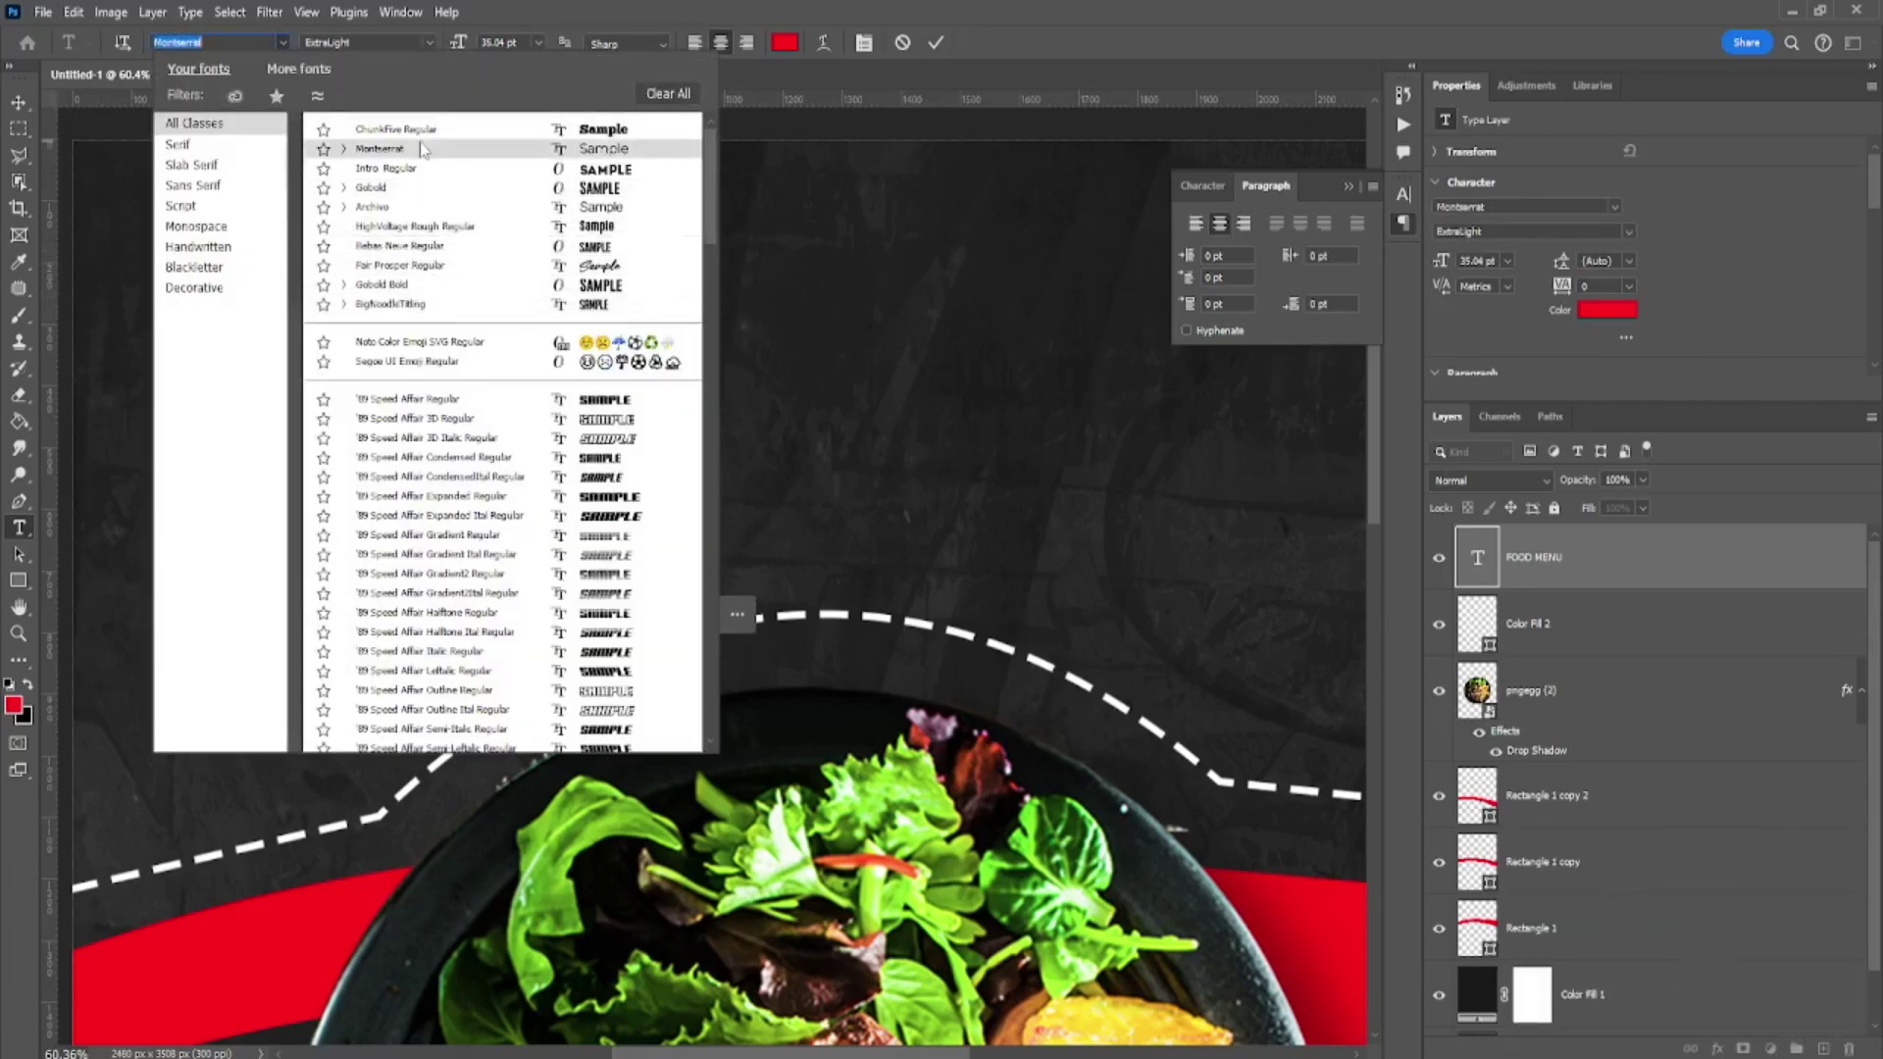
scroll(432, 134, "down", 2)
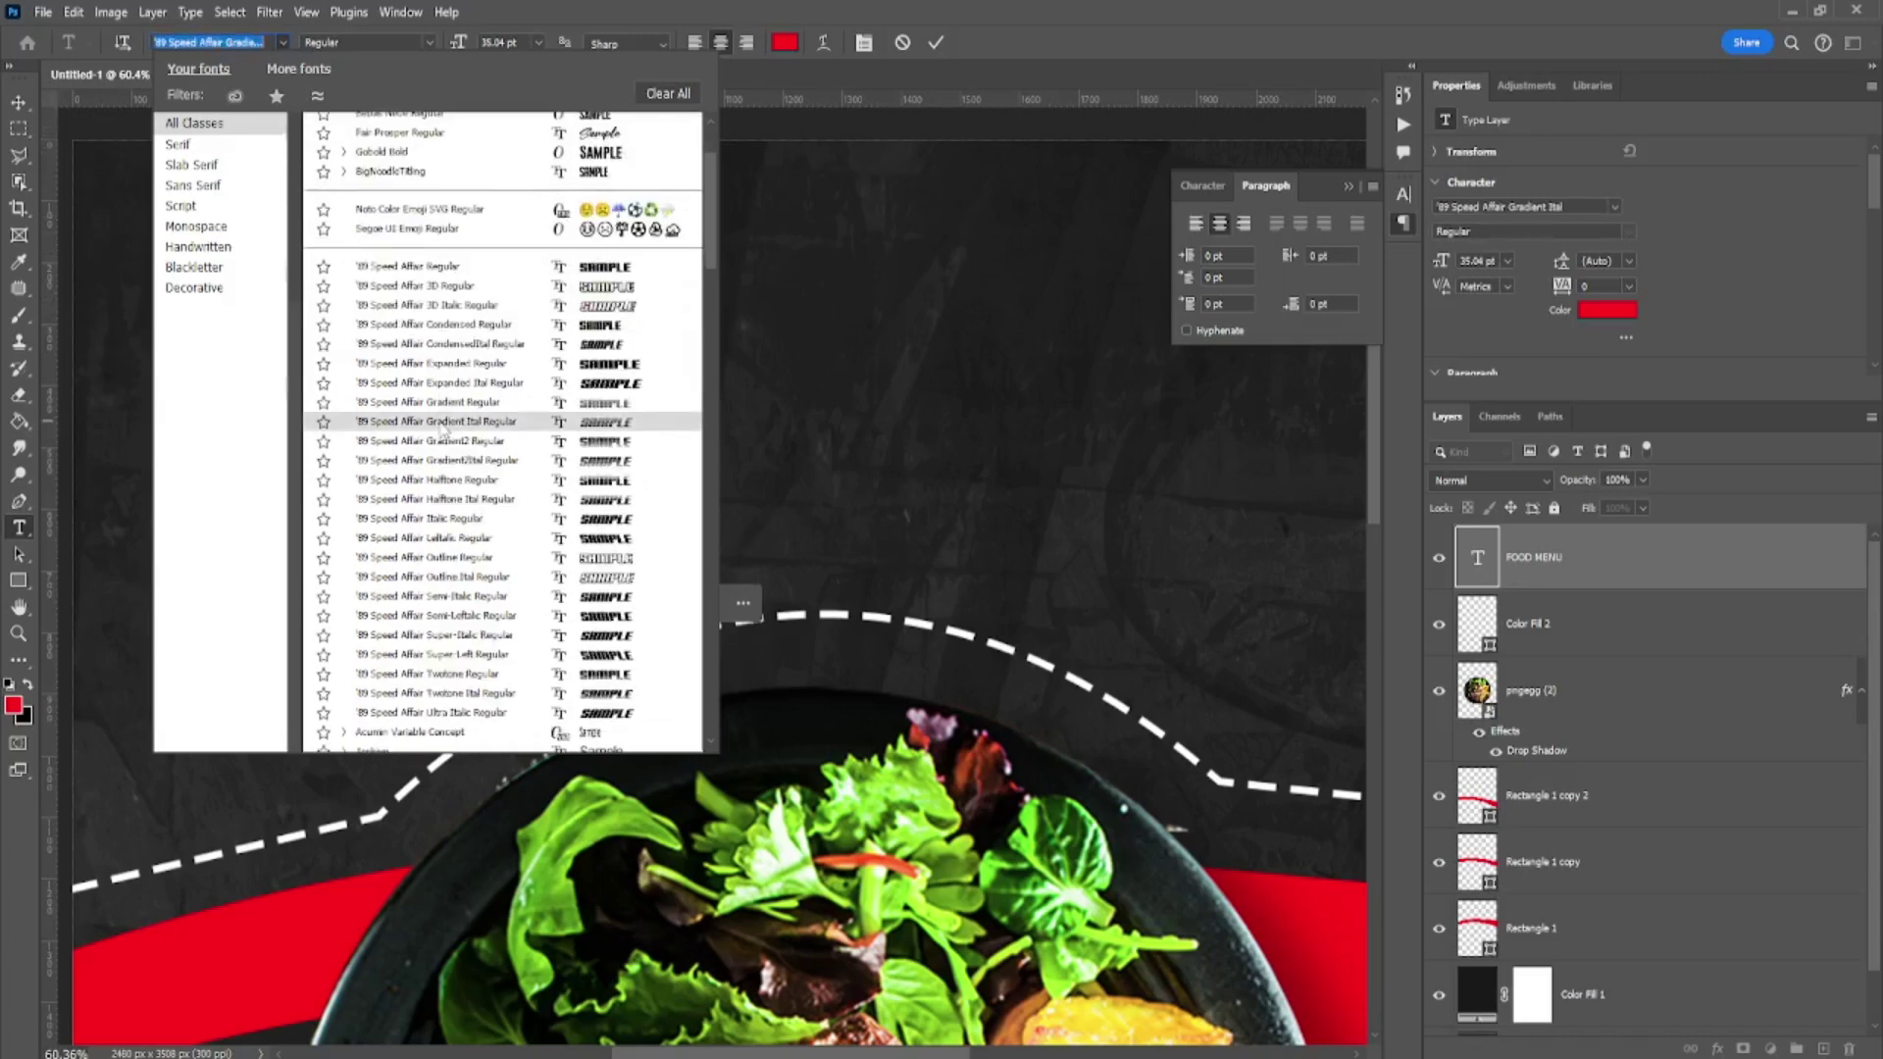
scroll(434, 216, "down", 4)
scroll(437, 314, "down", 4)
scroll(442, 434, "down", 2)
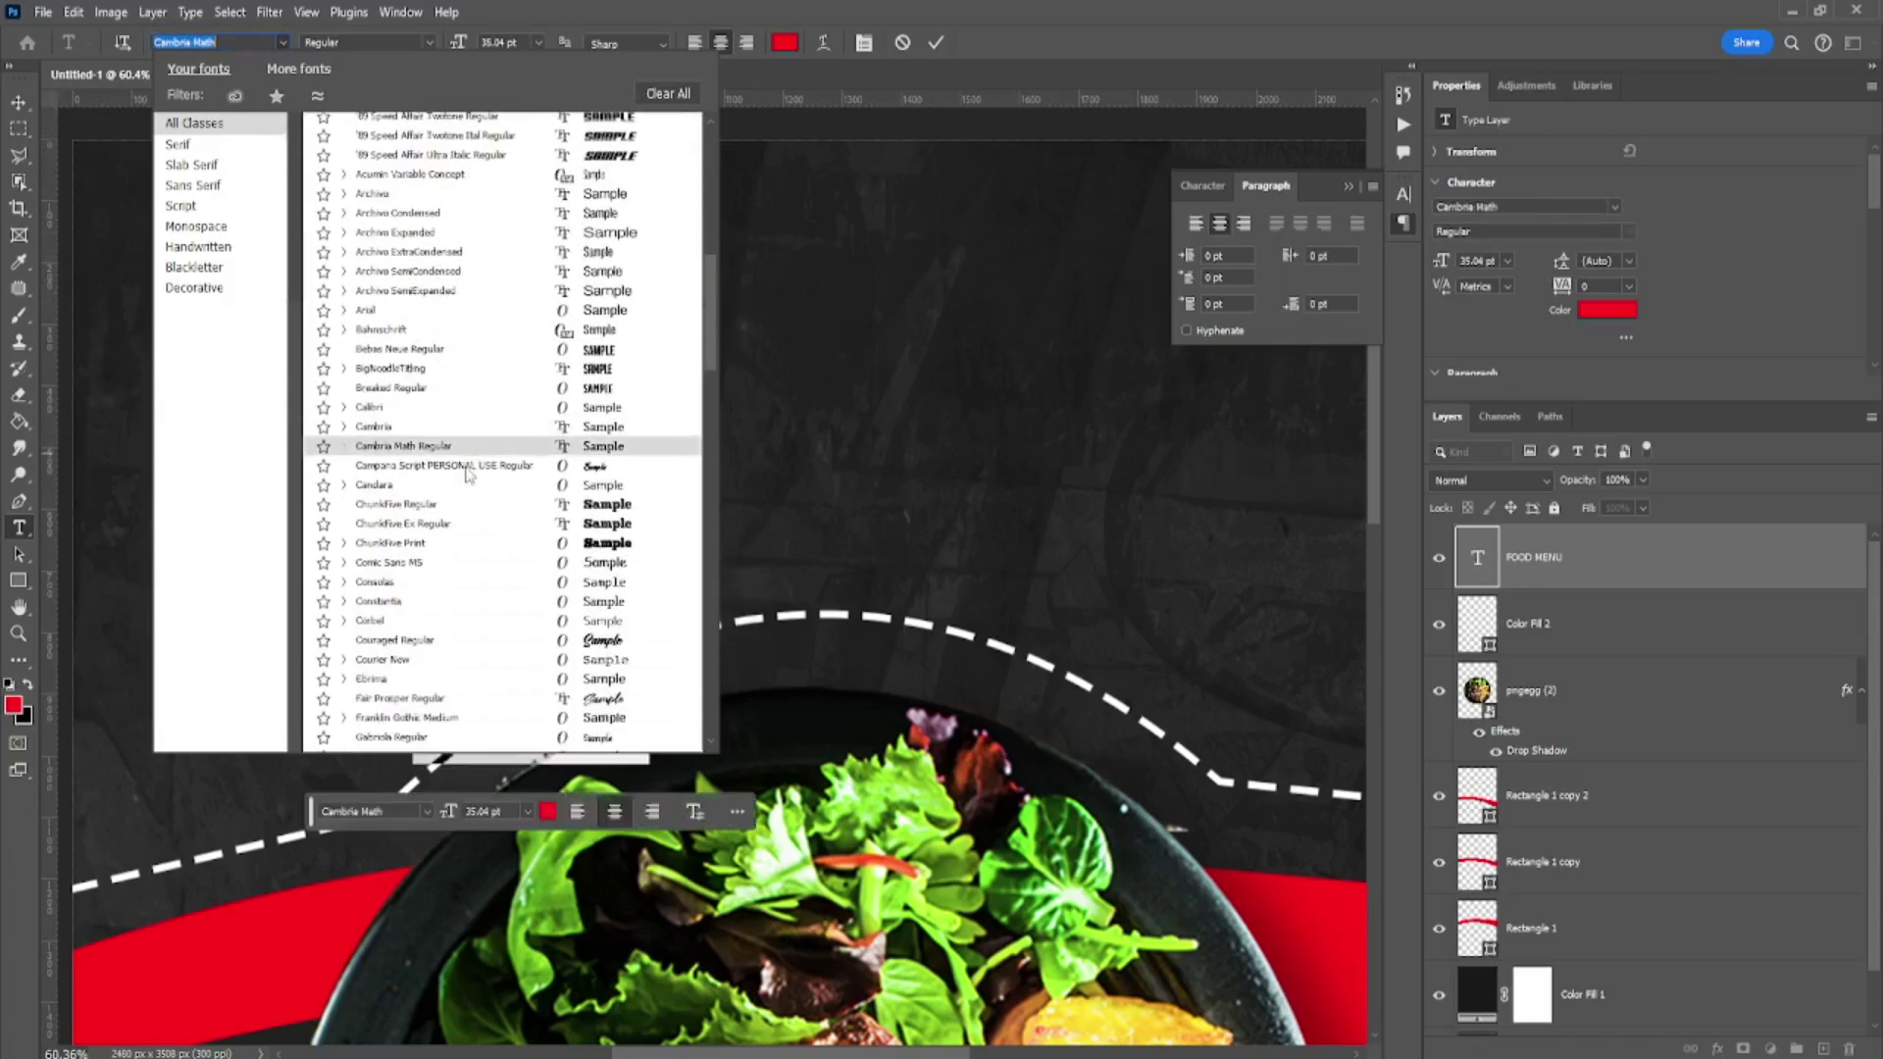
left_click(448, 506)
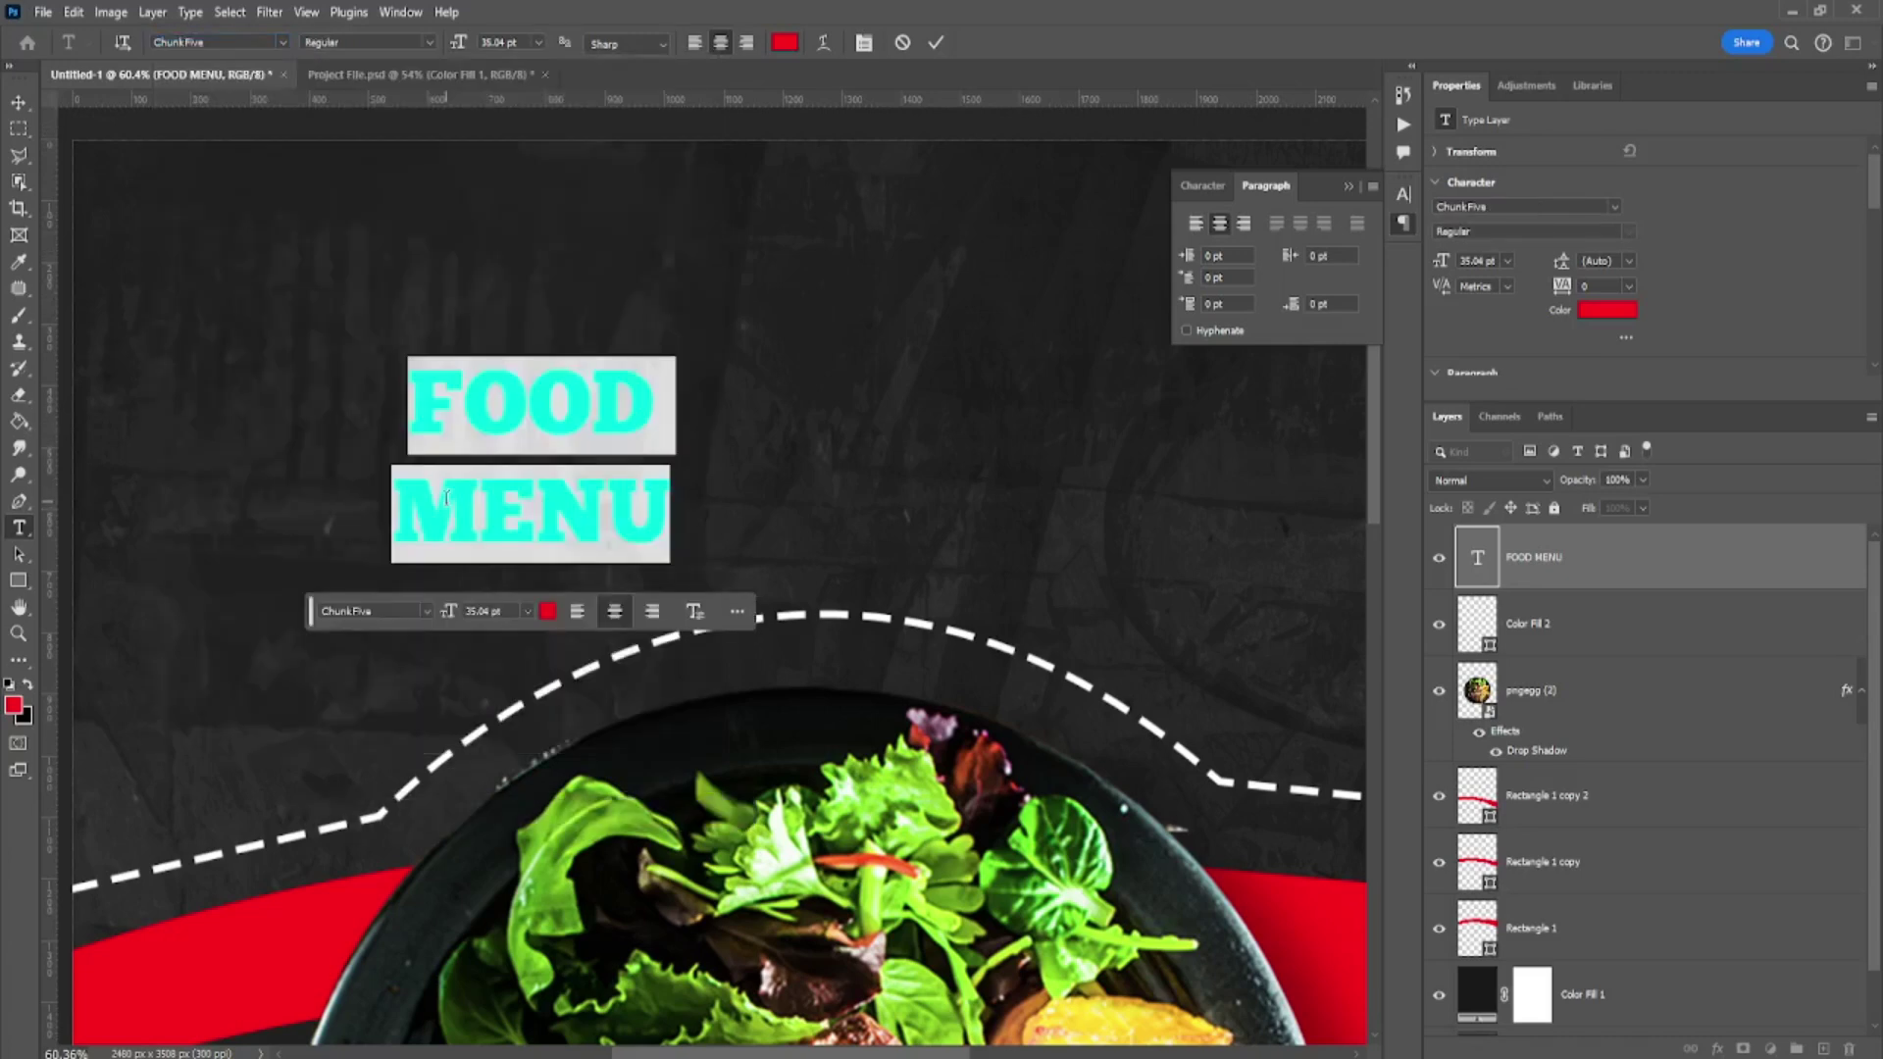
- Select all of FOOD MENU and apply ChunkFive Print
left_click(432, 383)
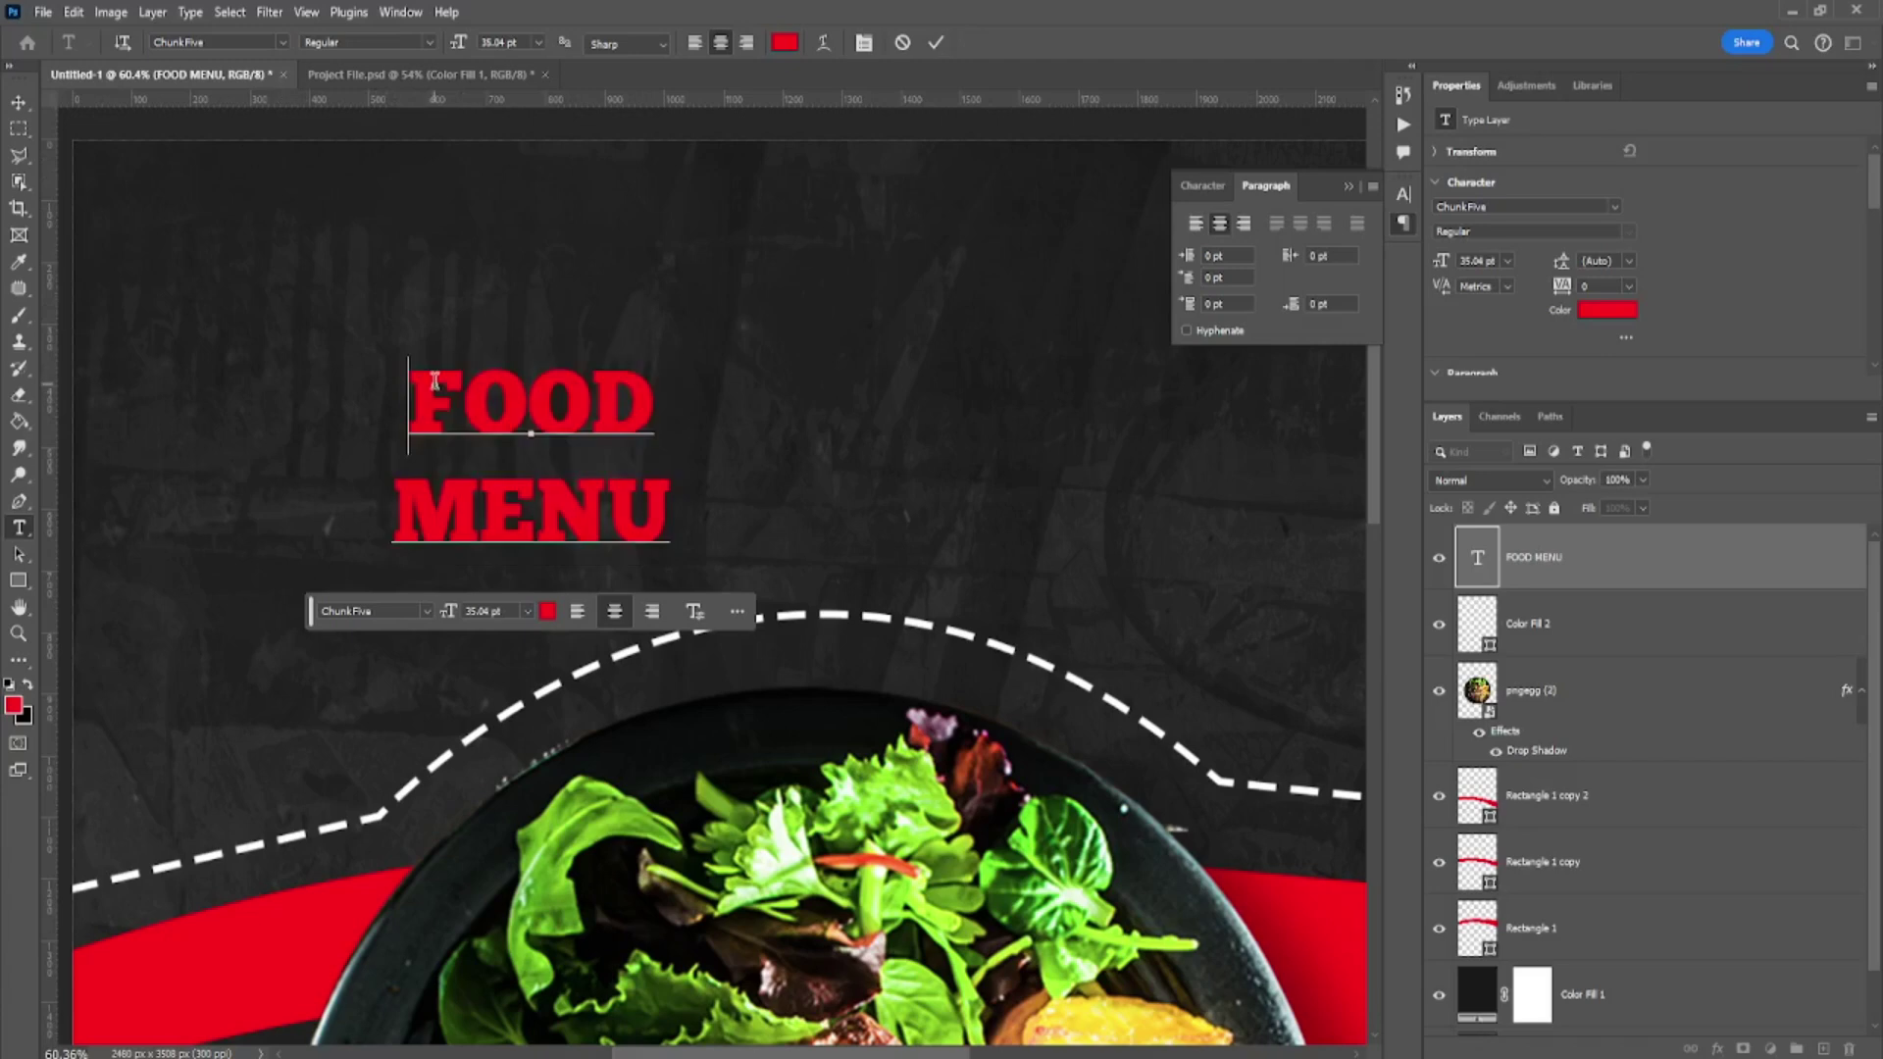
scroll(521, 451, "up", 3)
scroll(523, 470, "up", 2)
double_click(523, 469)
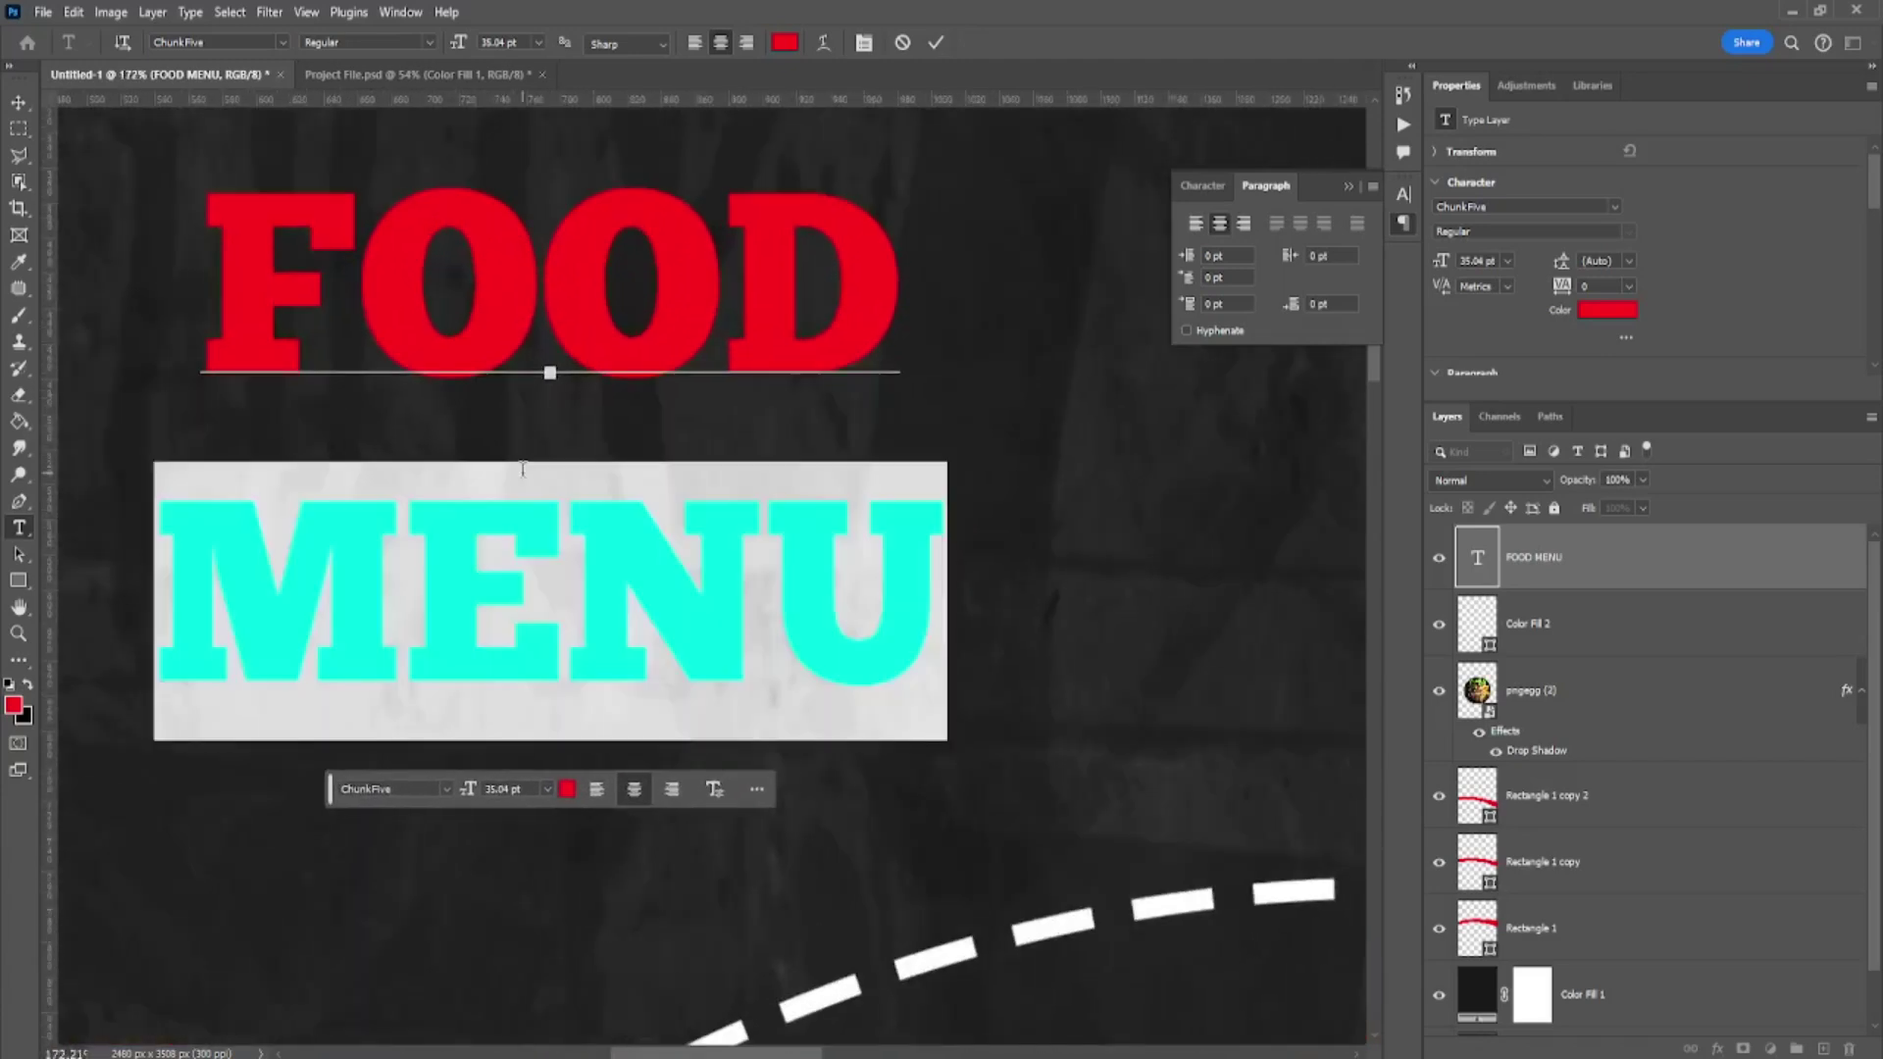
key("ctrl+a")
left_click(283, 39)
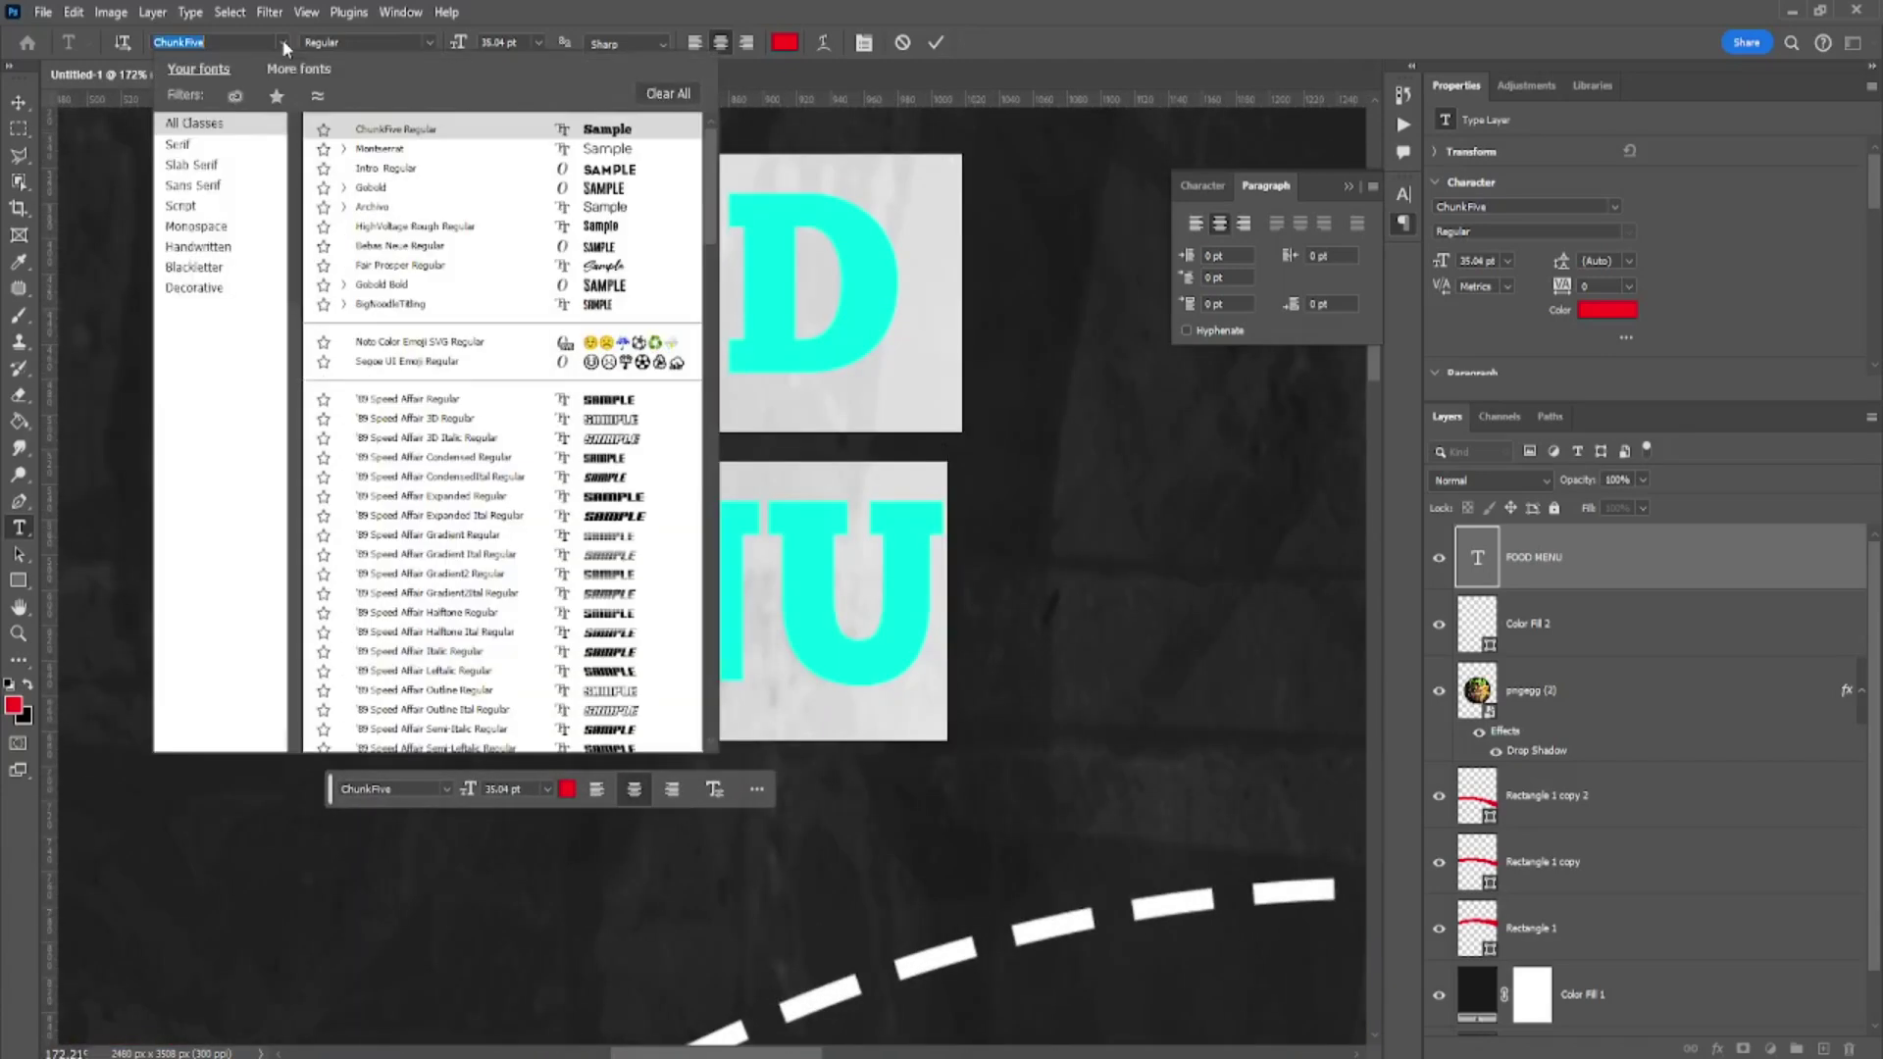
key("Down")
key("Down")
key("Down")
key("Down")
key("Down")
key("Down")
key("Down")
key("Down")
key("Down")
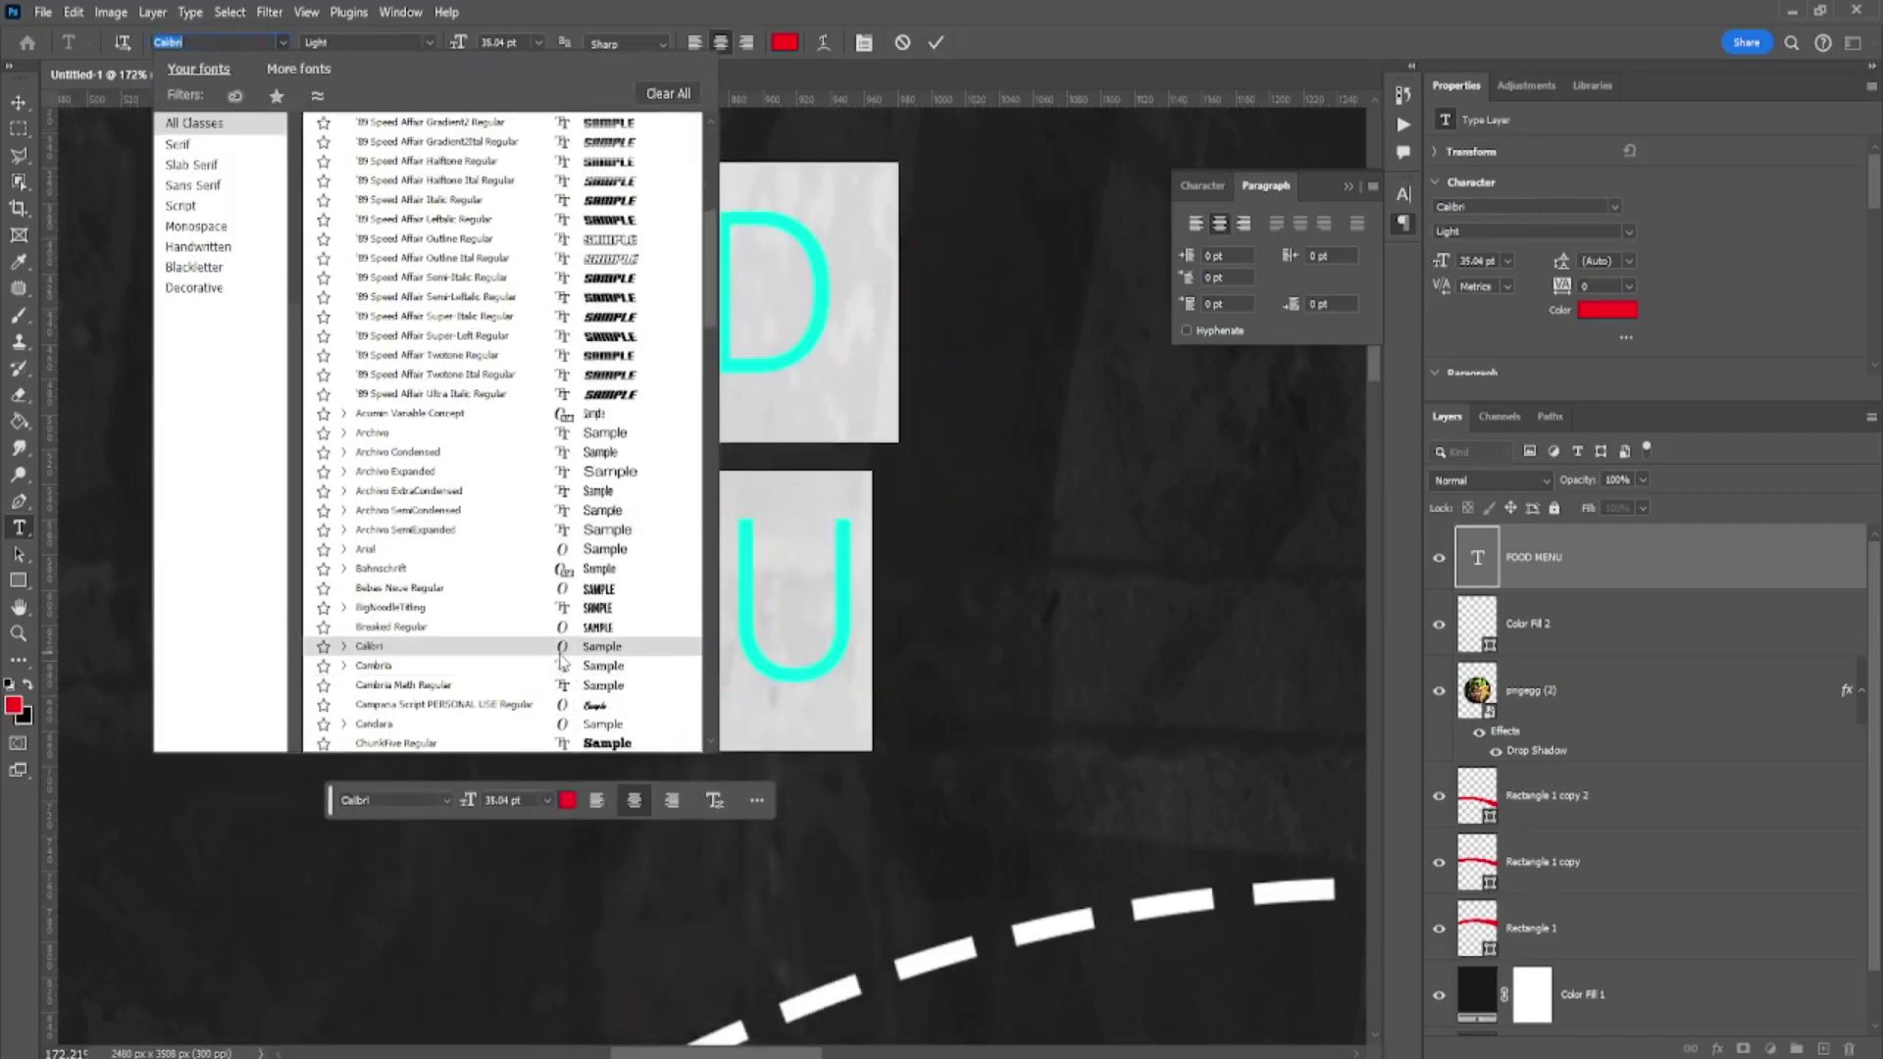
key("Down")
key("Down")
key("Down")
key("Down")
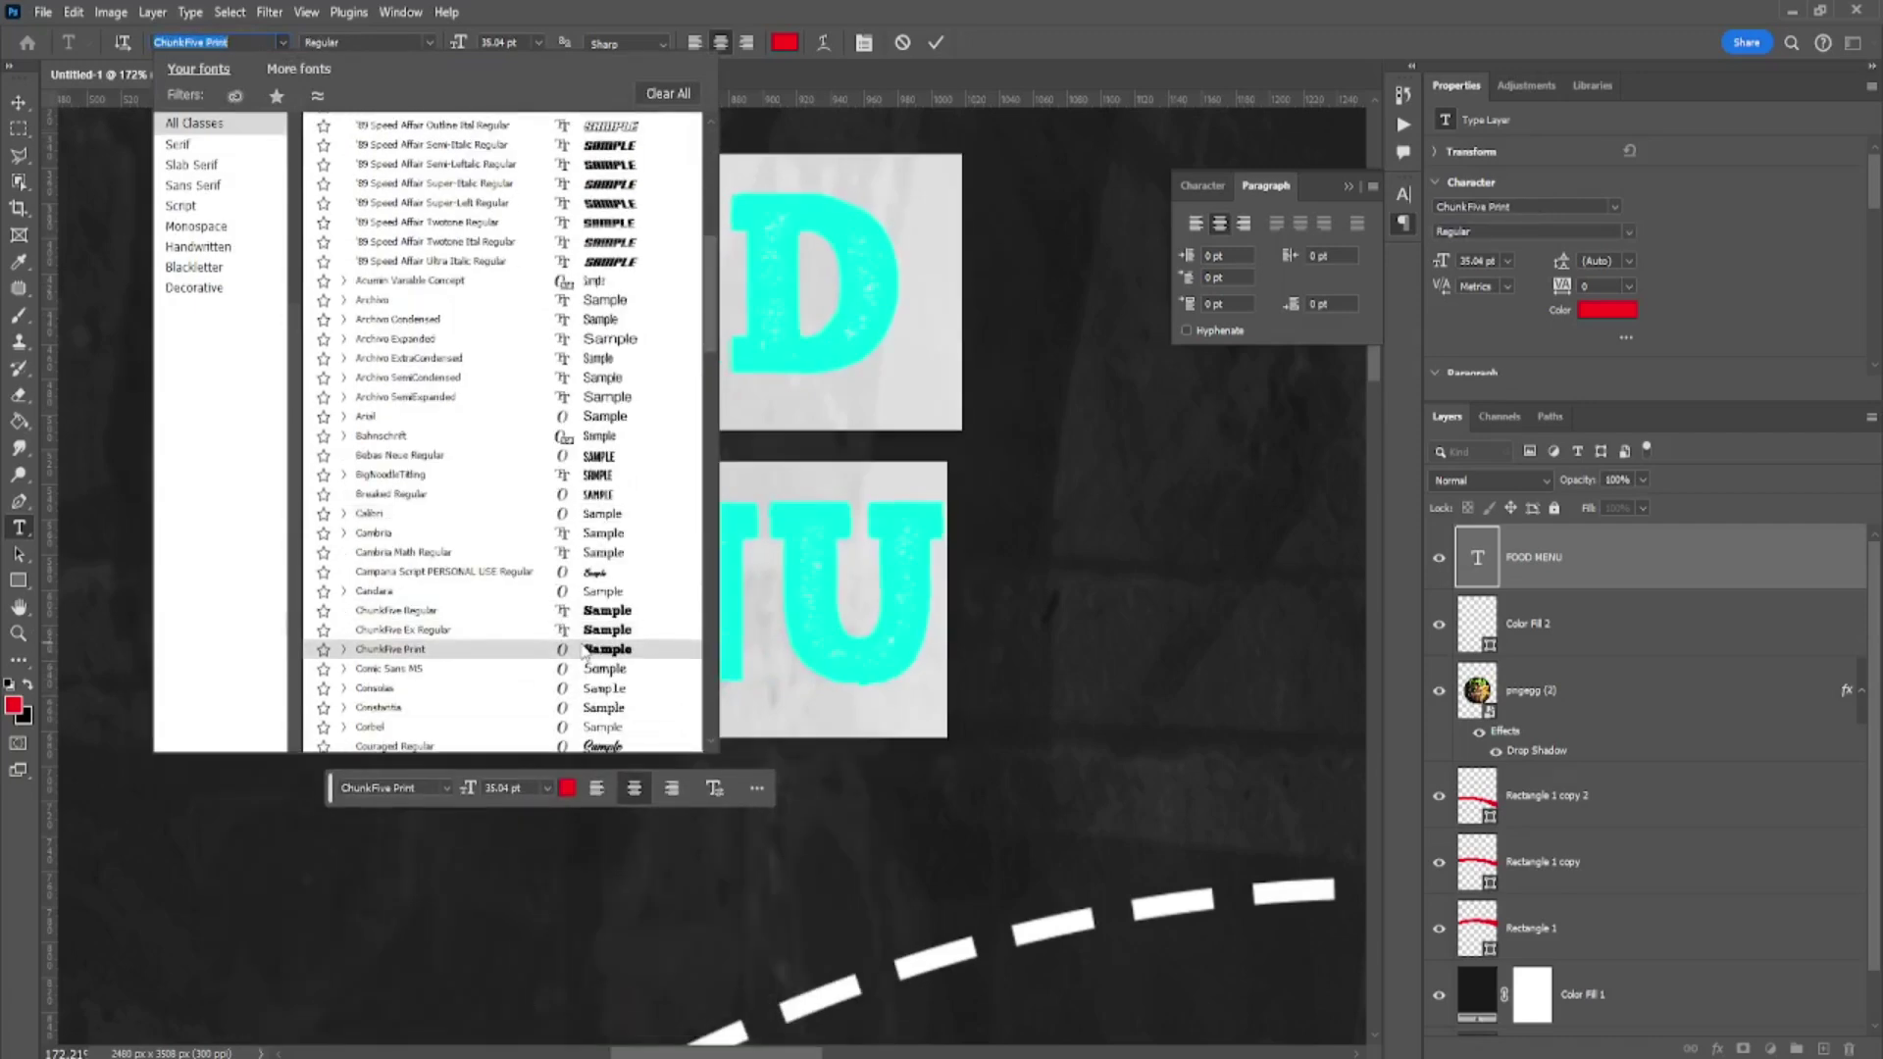
left_click(585, 649)
left_click(565, 582)
- Select the word FOOD within the heading
scroll(565, 583, "down", 3)
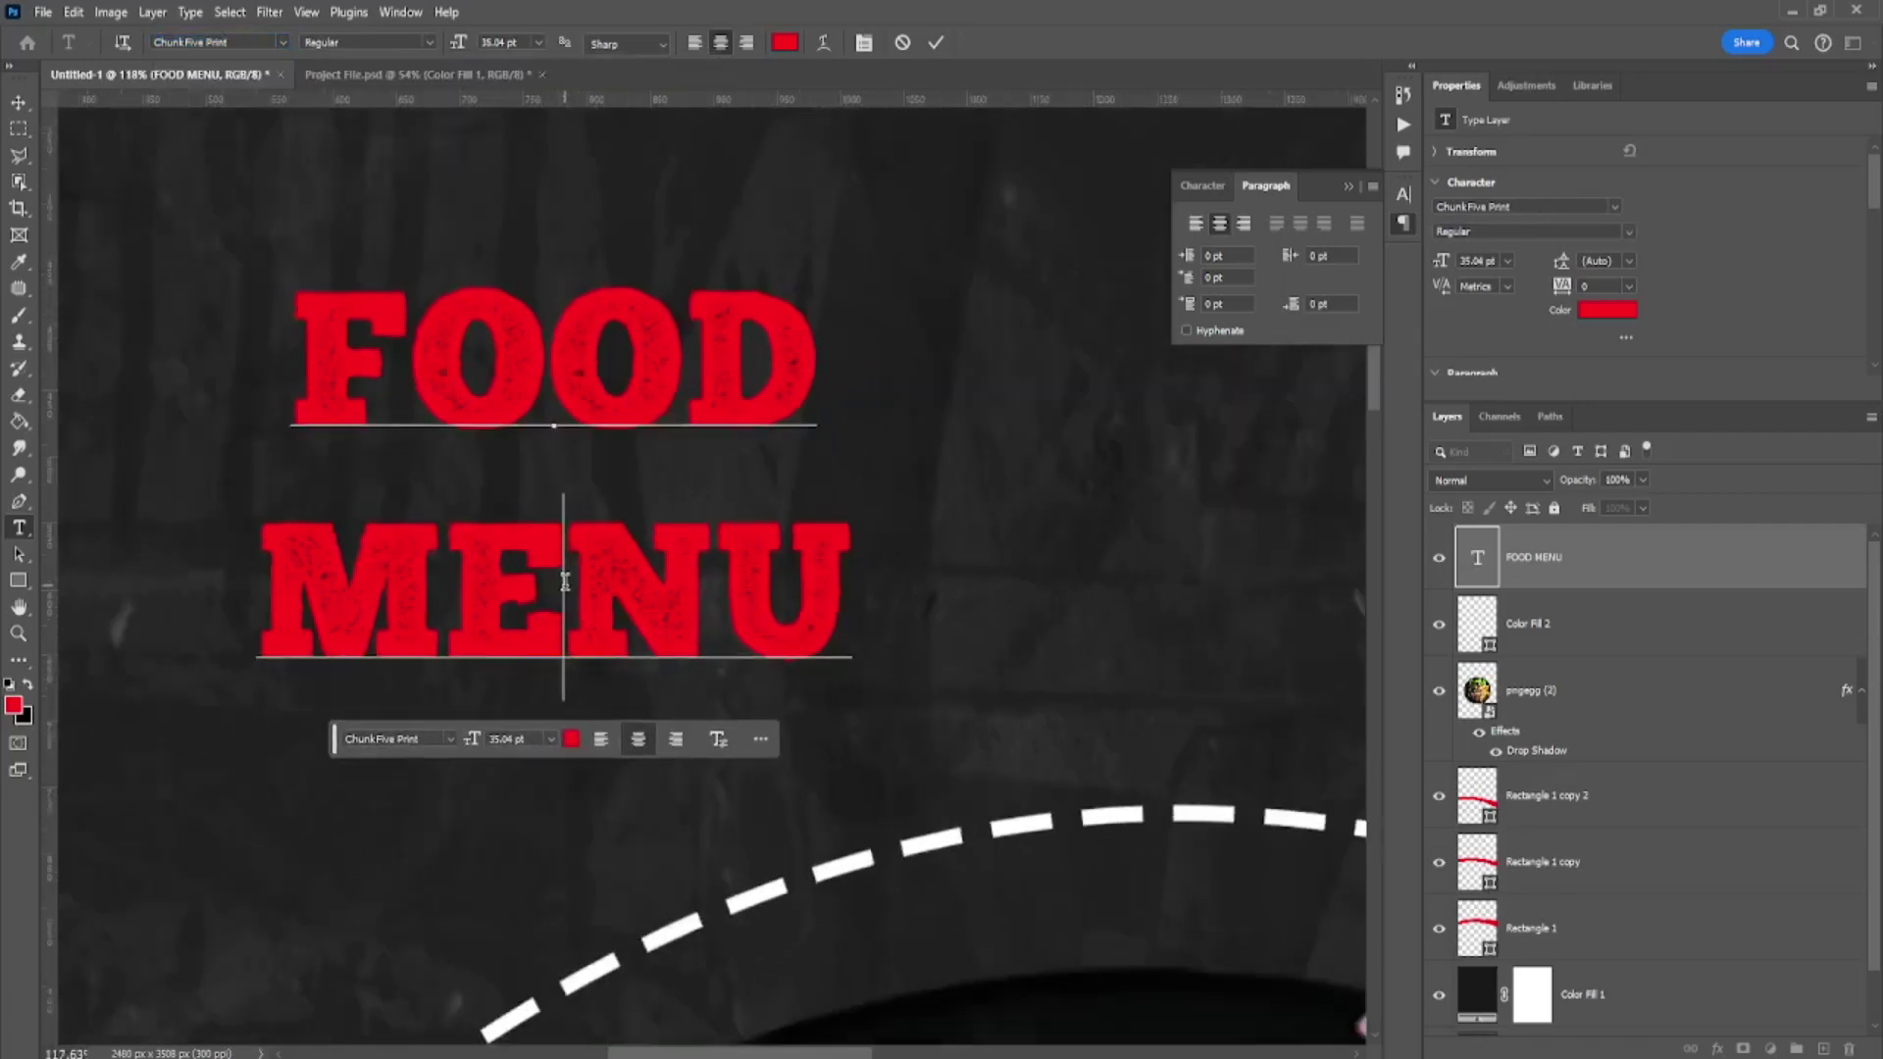
scroll(565, 583, "down", 2)
scroll(565, 583, "down", 2)
double_click(564, 587)
double_click(569, 520)
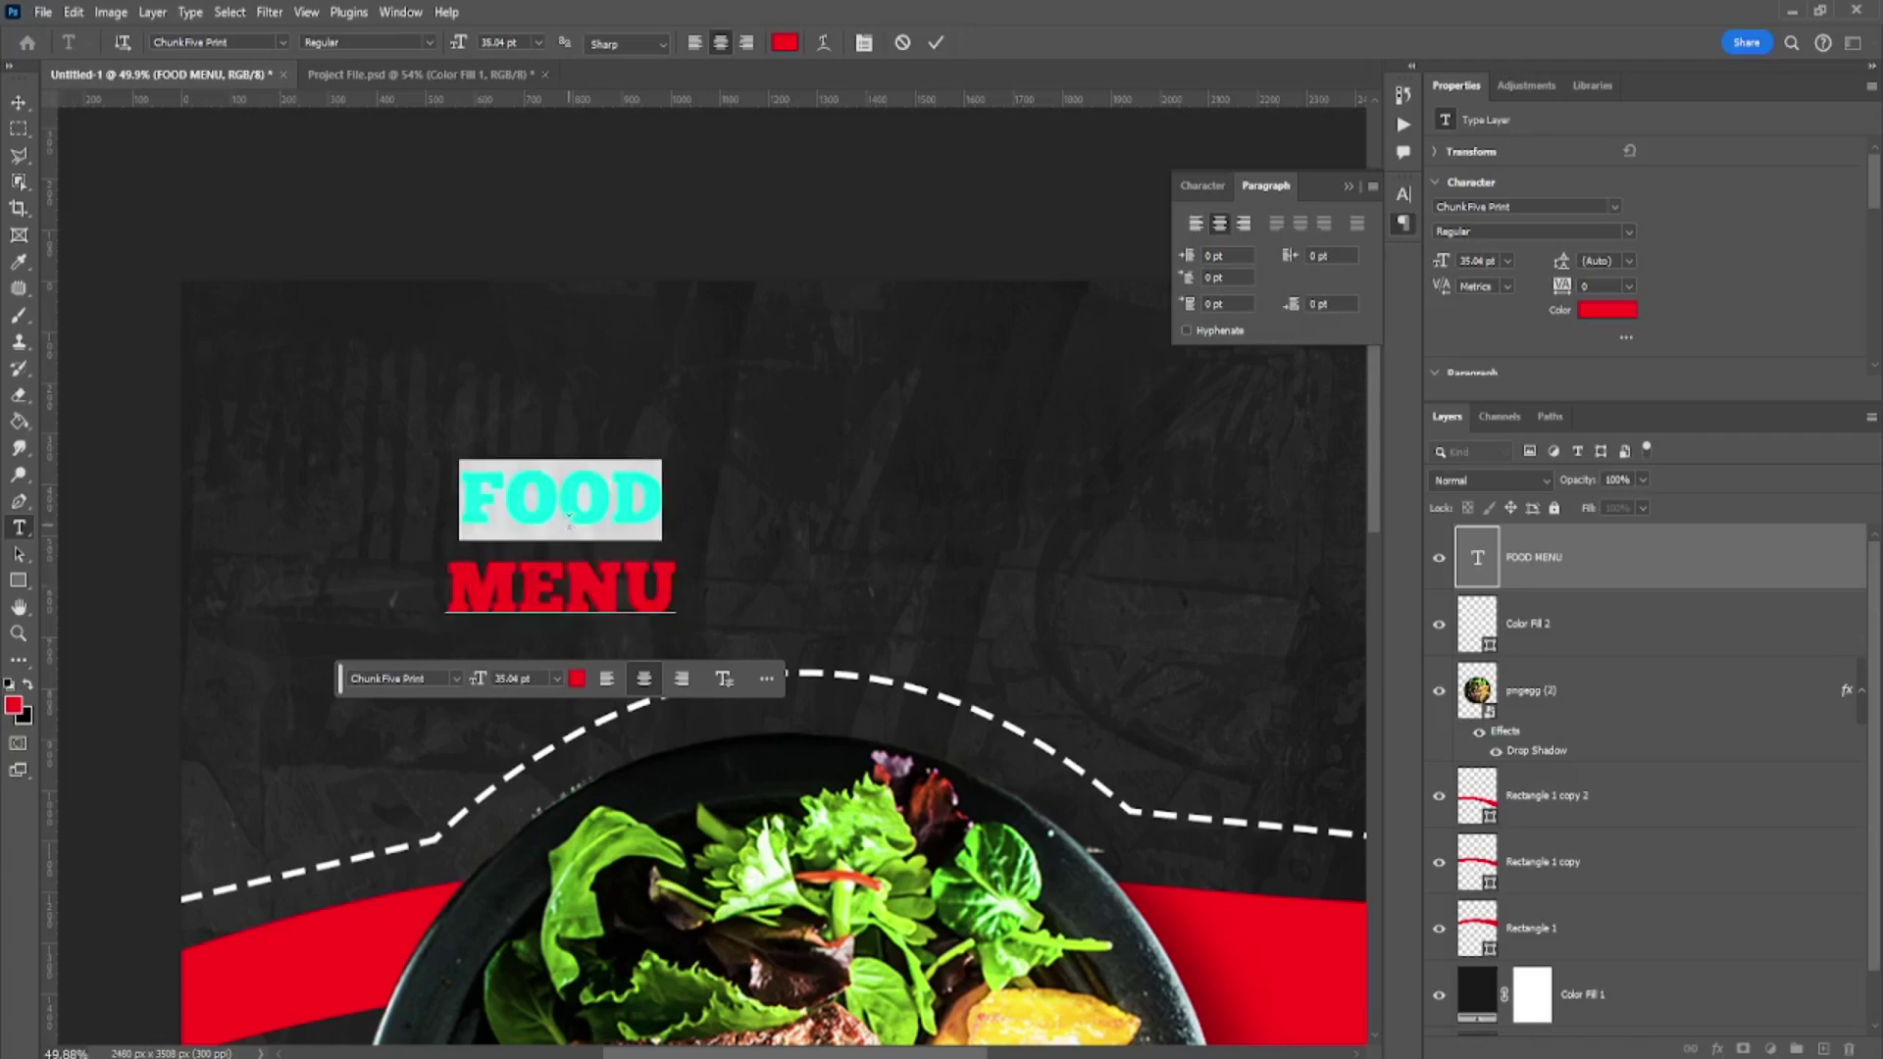
scroll(569, 519, "down", 3)
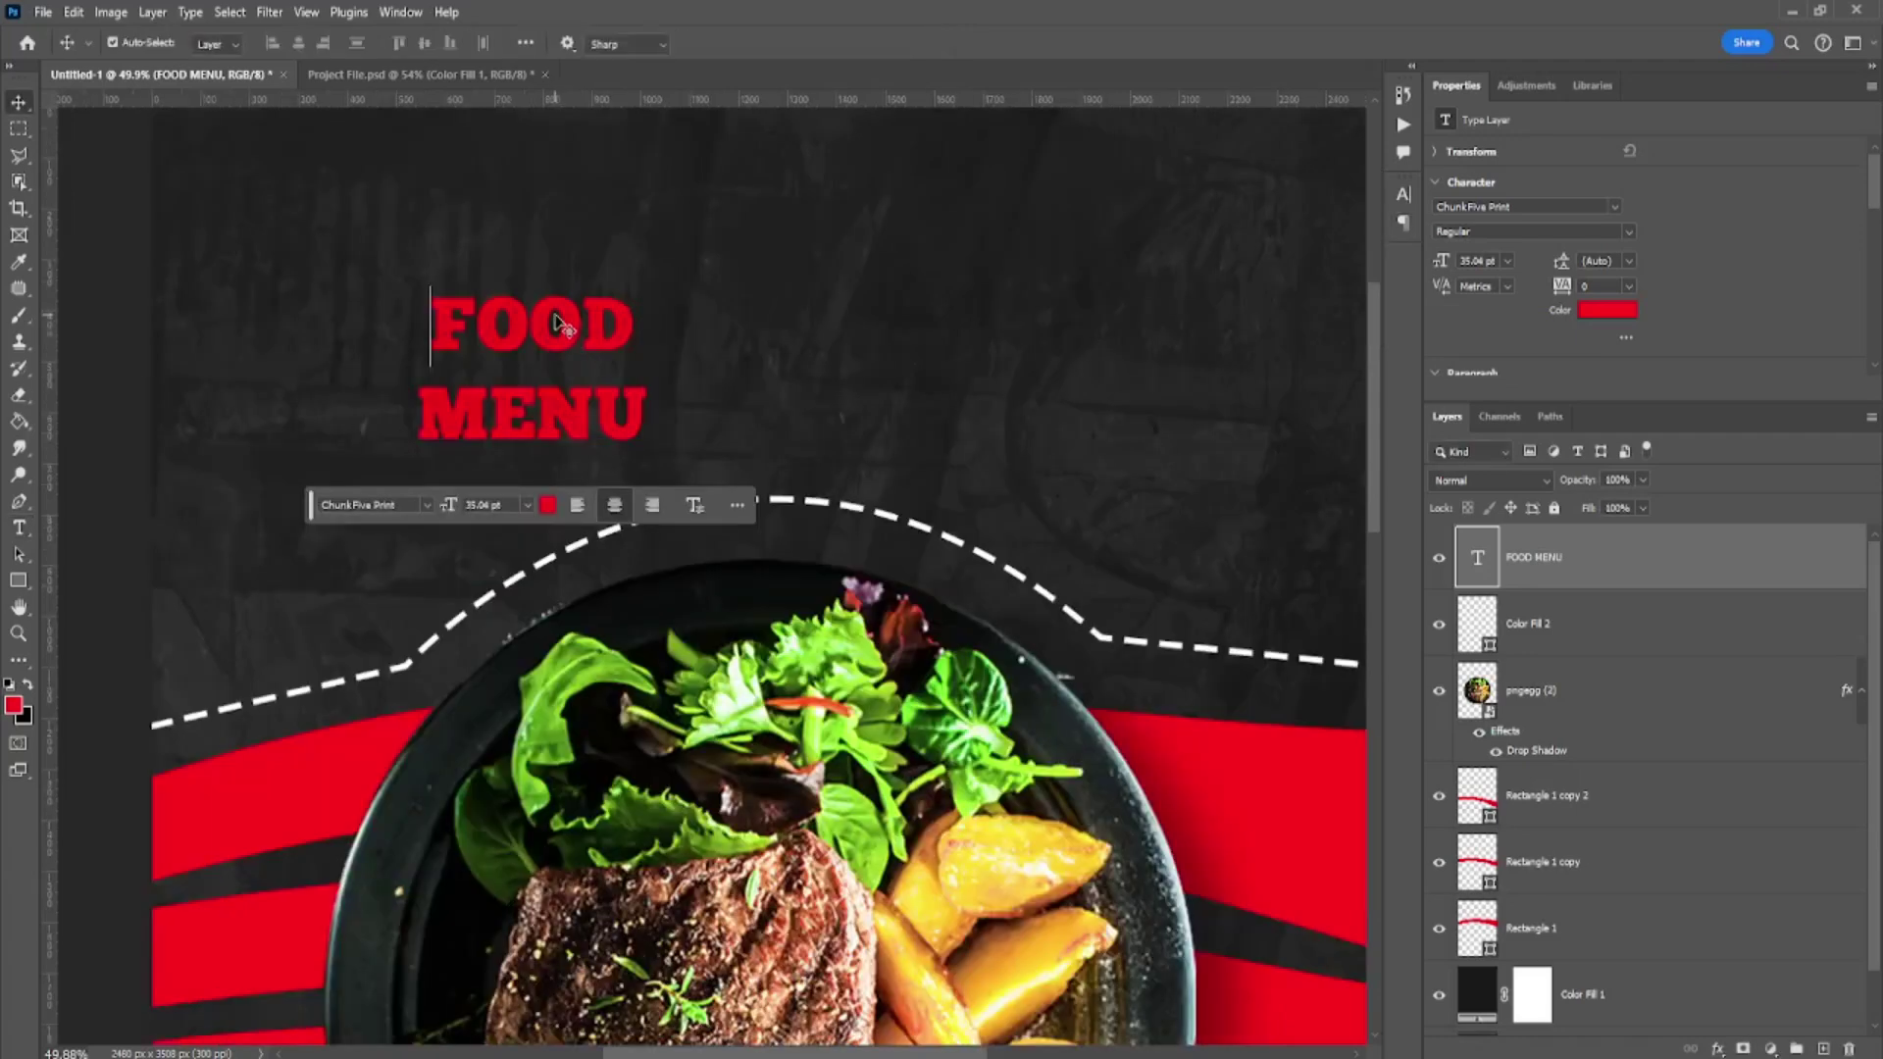
- Colour the word FOOD white (#ffffff)
key("ctrl+a")
double_click(555, 312)
left_click(784, 44)
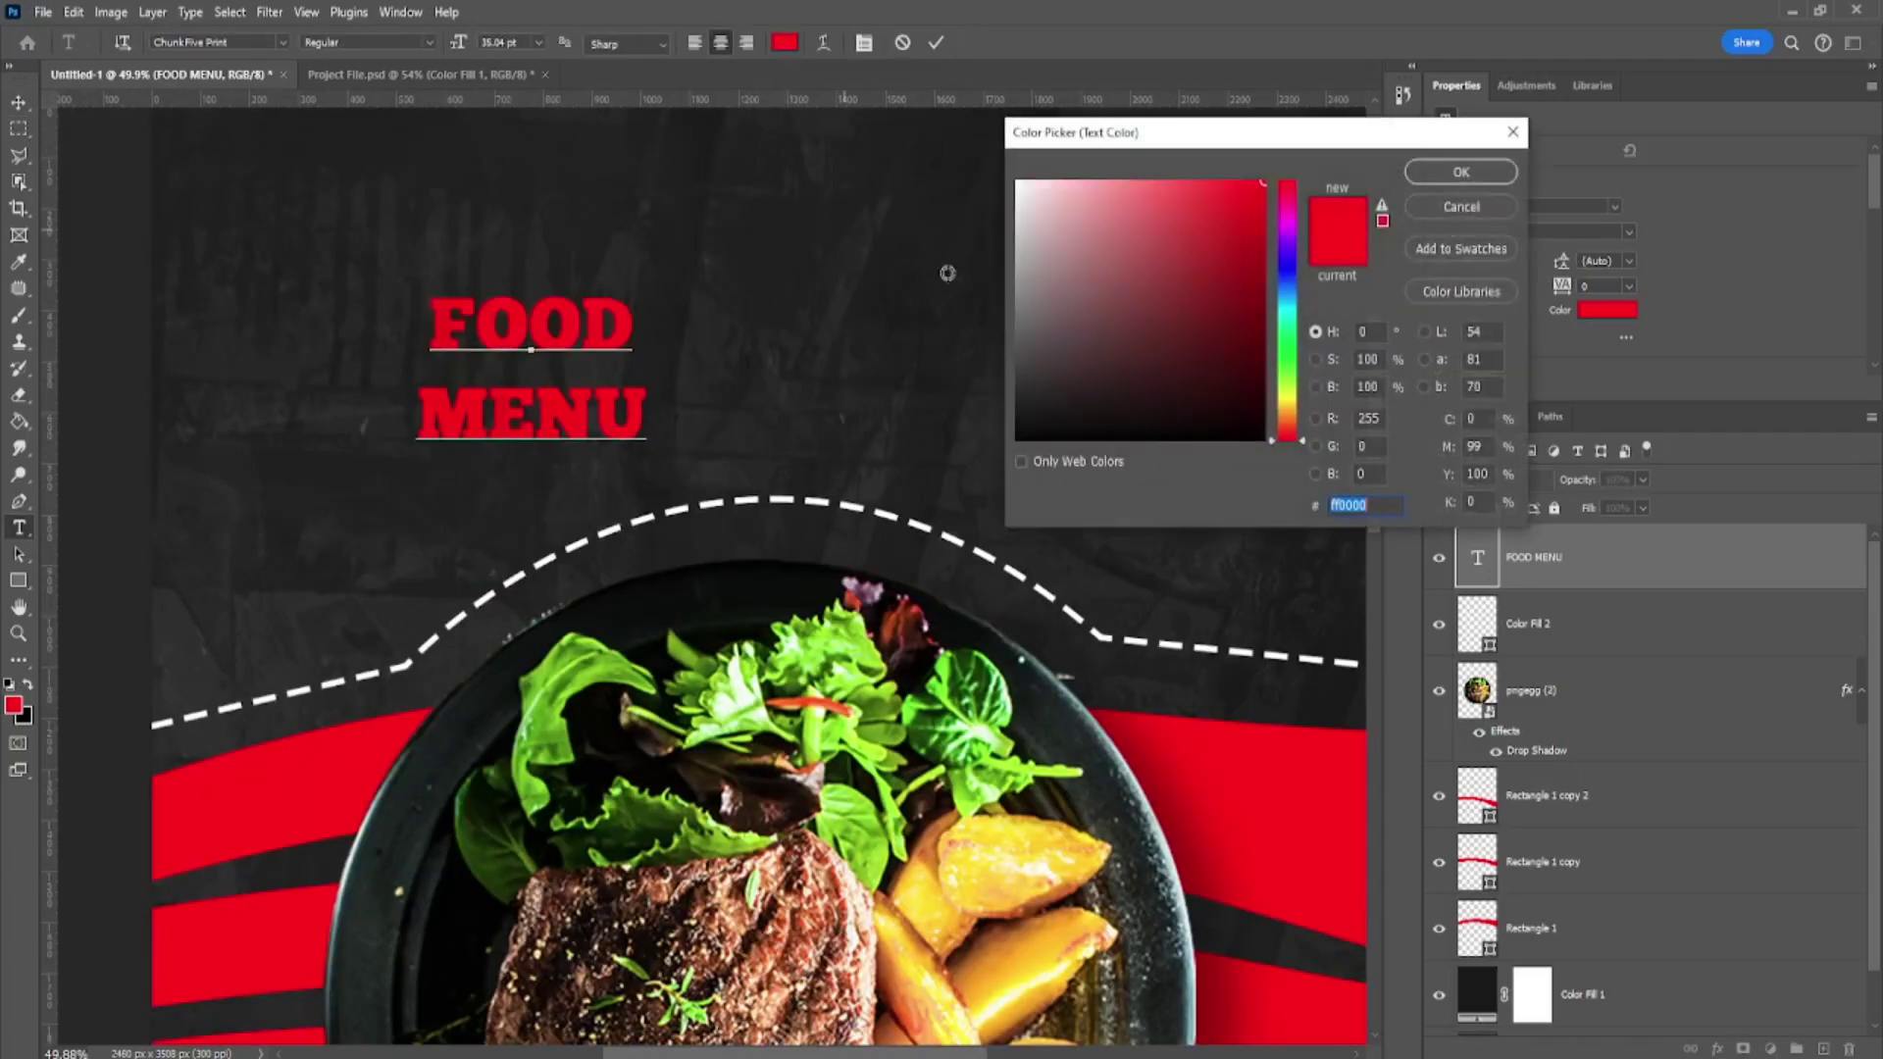
type("ffffff")
left_click(1442, 176)
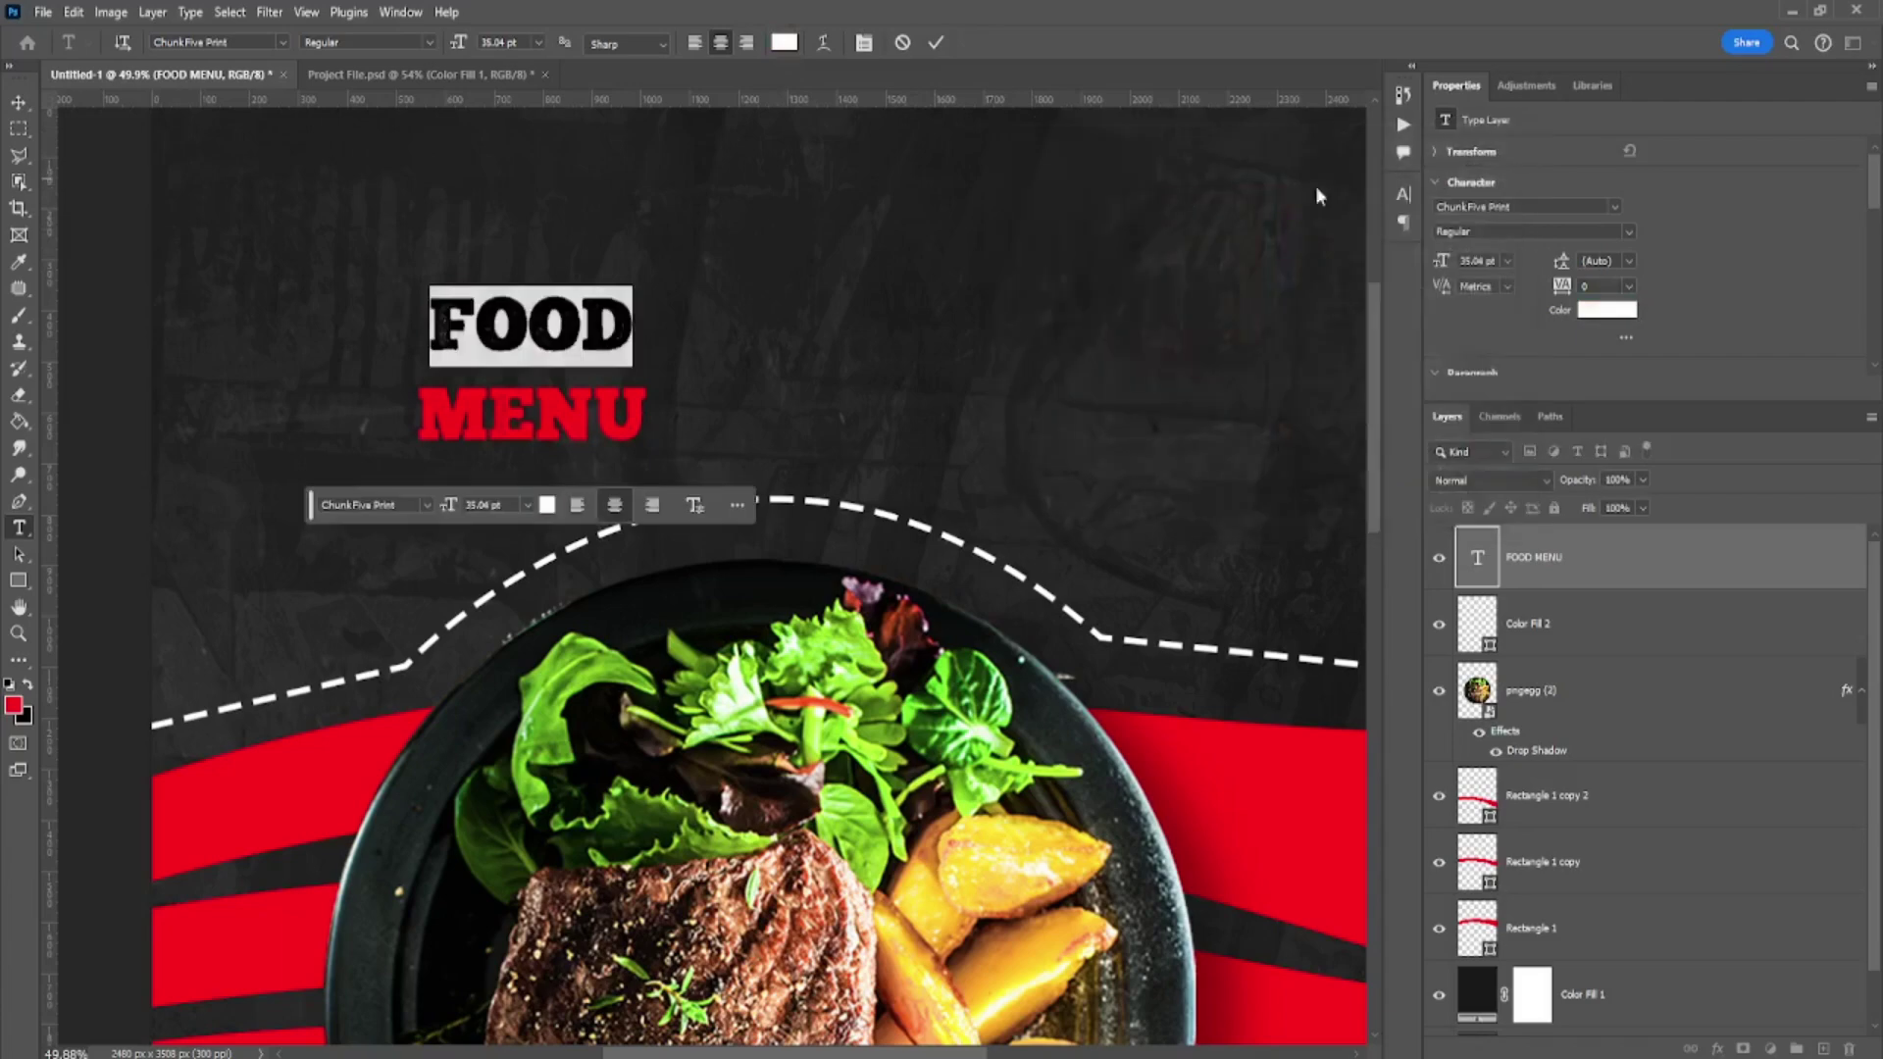
left_click(23, 102)
- Scale the FOOD MENU heading up to about 187%
key("ctrl+minus")
key("ctrl+t")
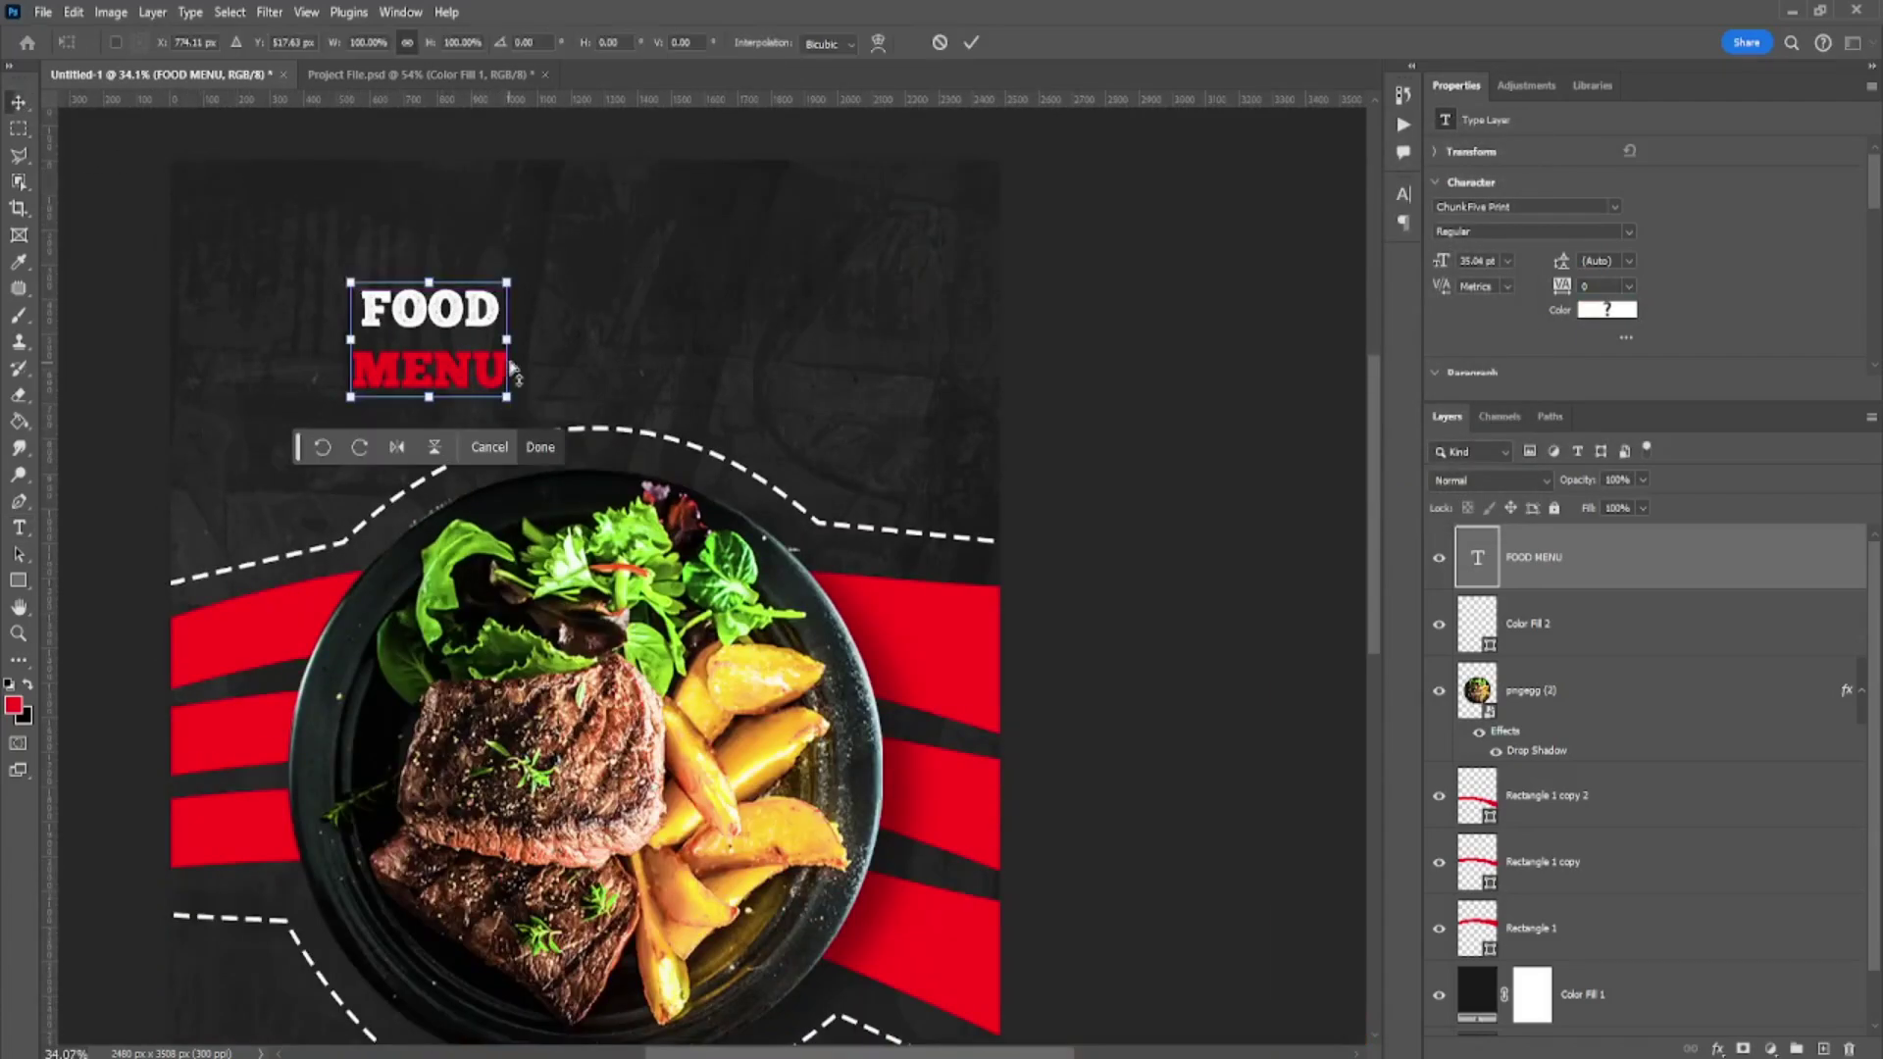
scroll(589, 441, "up", 2)
mouse_move(588, 443)
left_mouse_down()
mouse_move(669, 341)
mouse_move(789, 378)
left_mouse_up()
left_click_drag(585, 332, 873, 495)
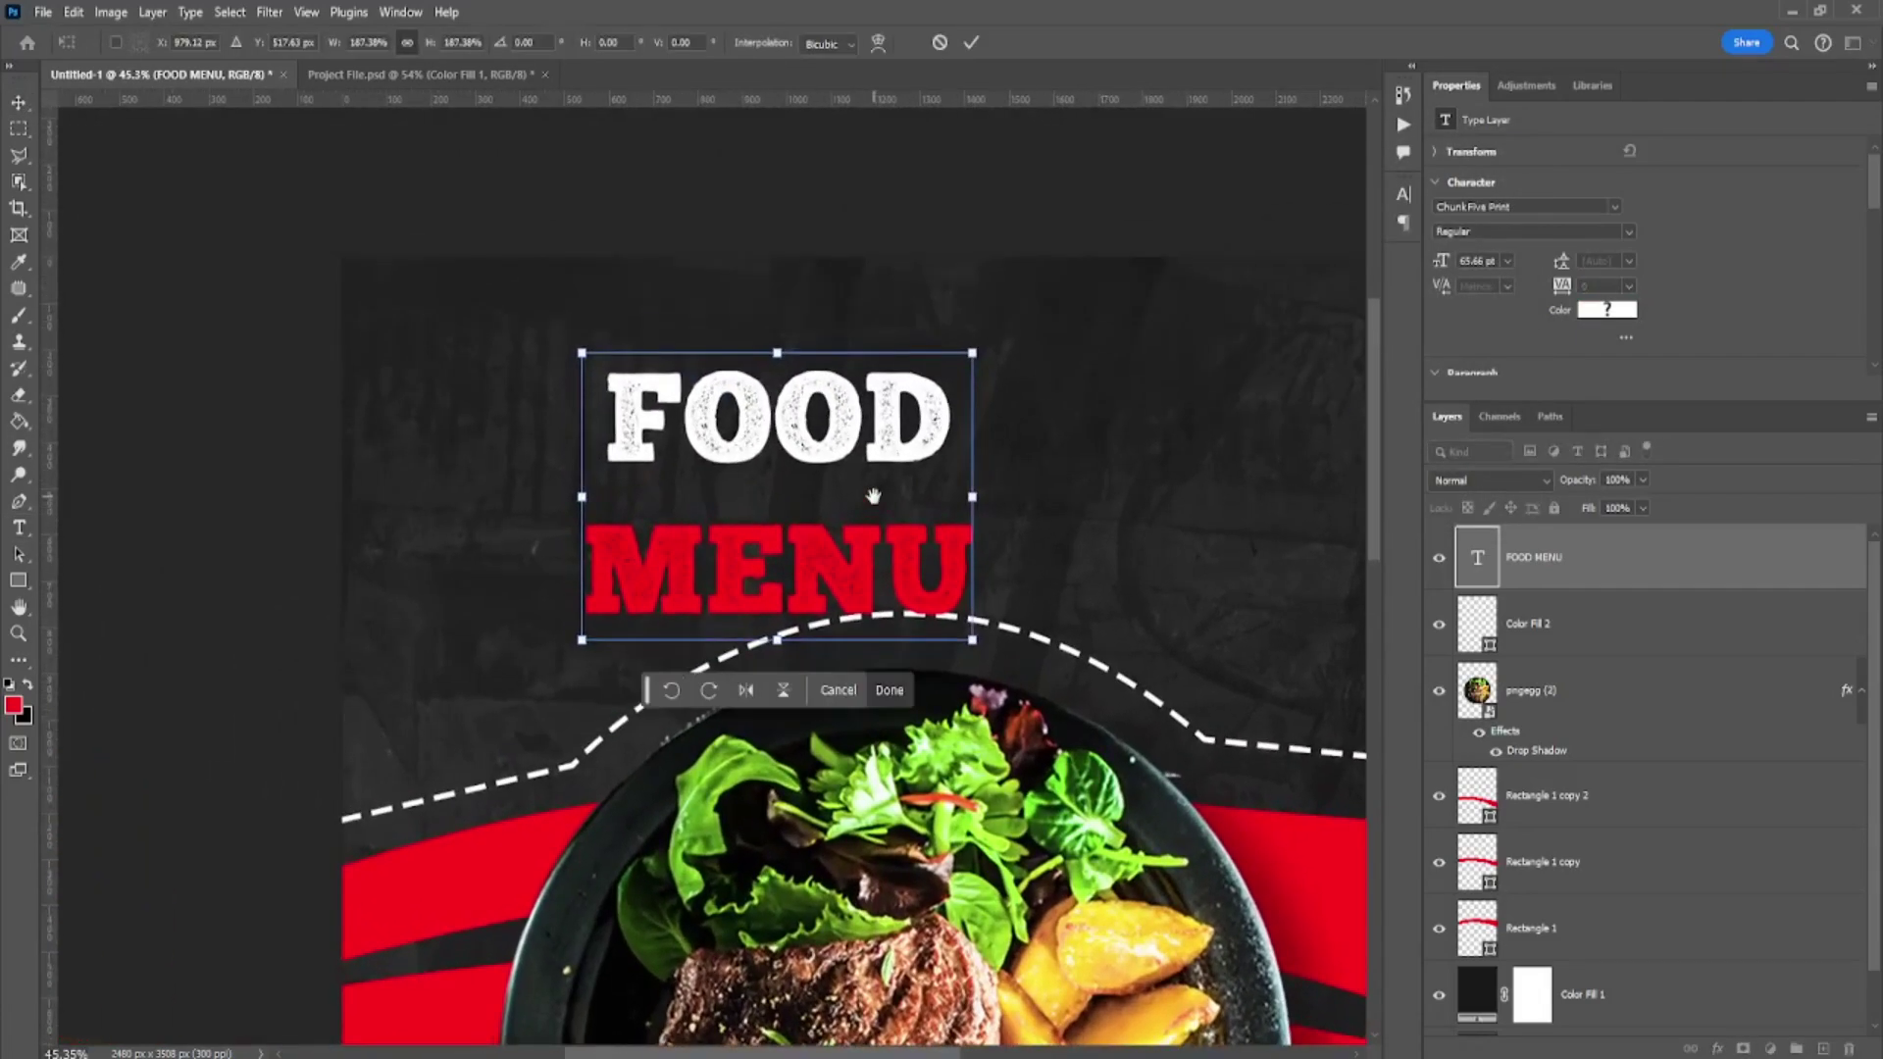
key("Return")
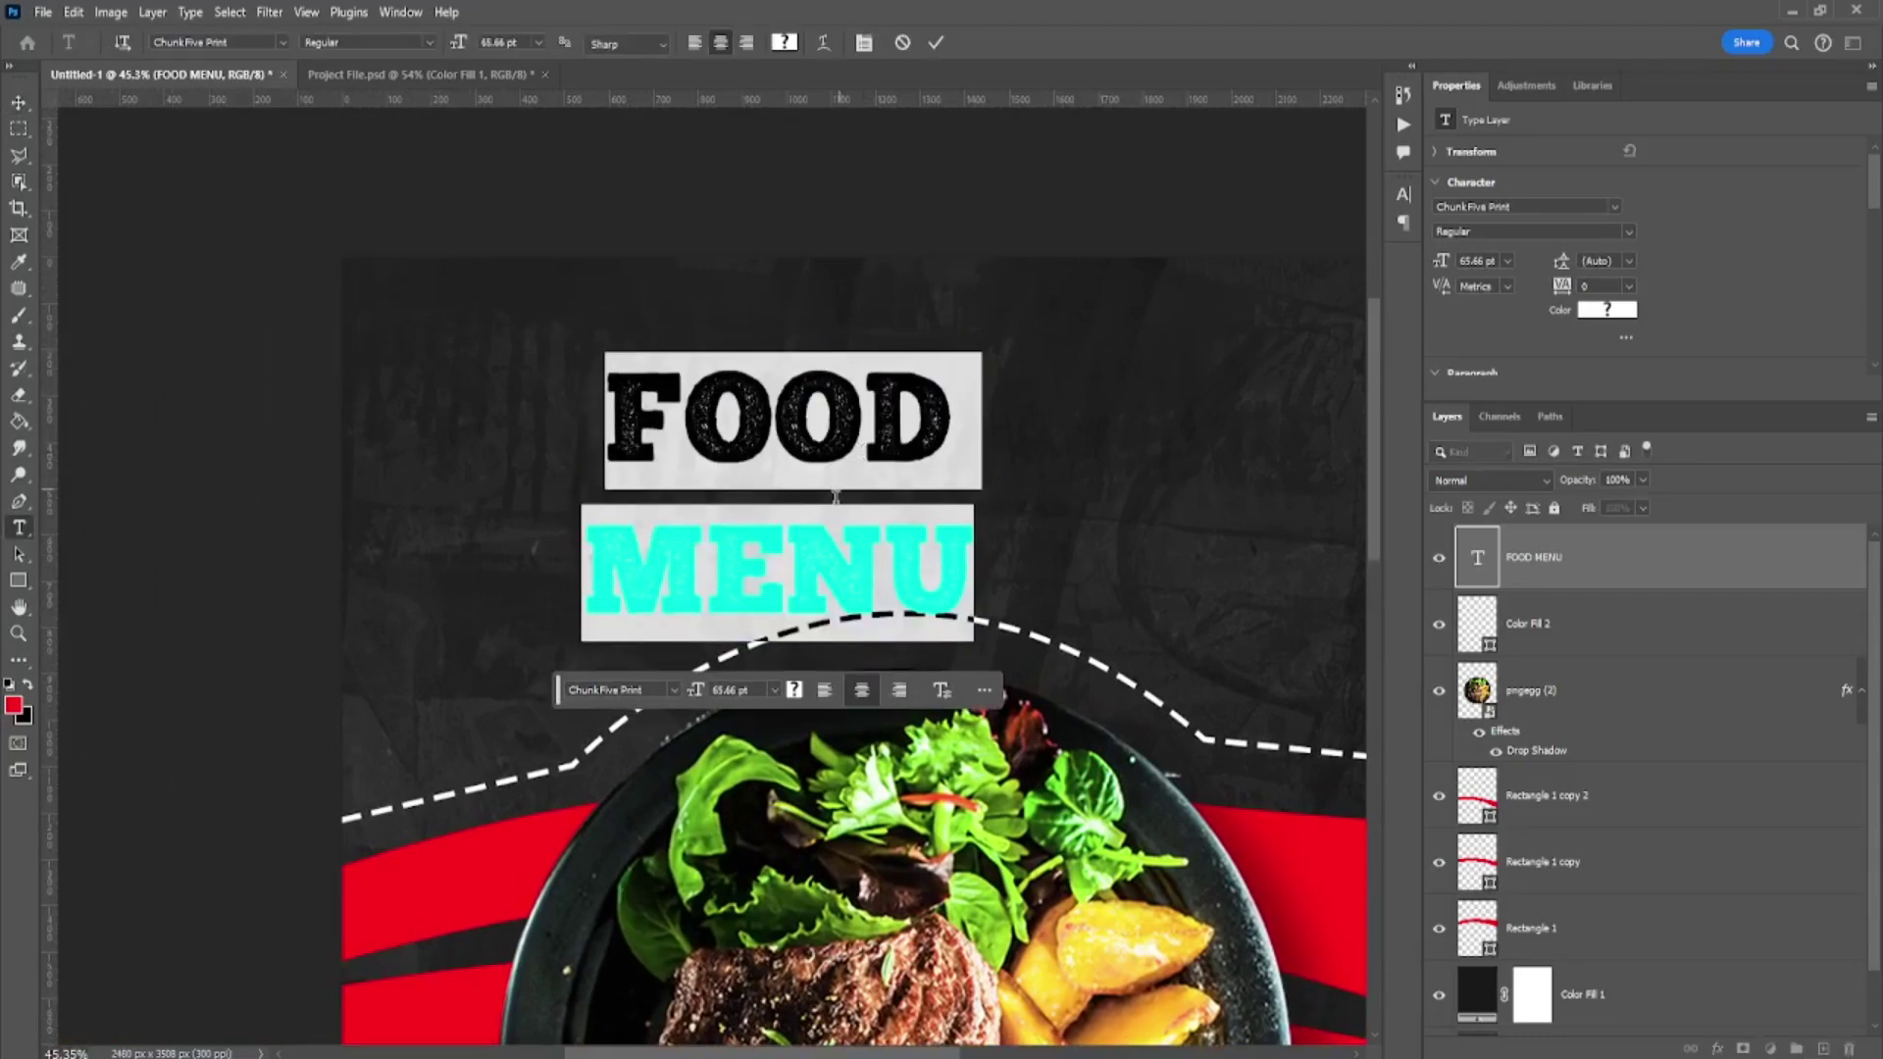
- Tighten the heading's leading to 66 pt
double_click(829, 554)
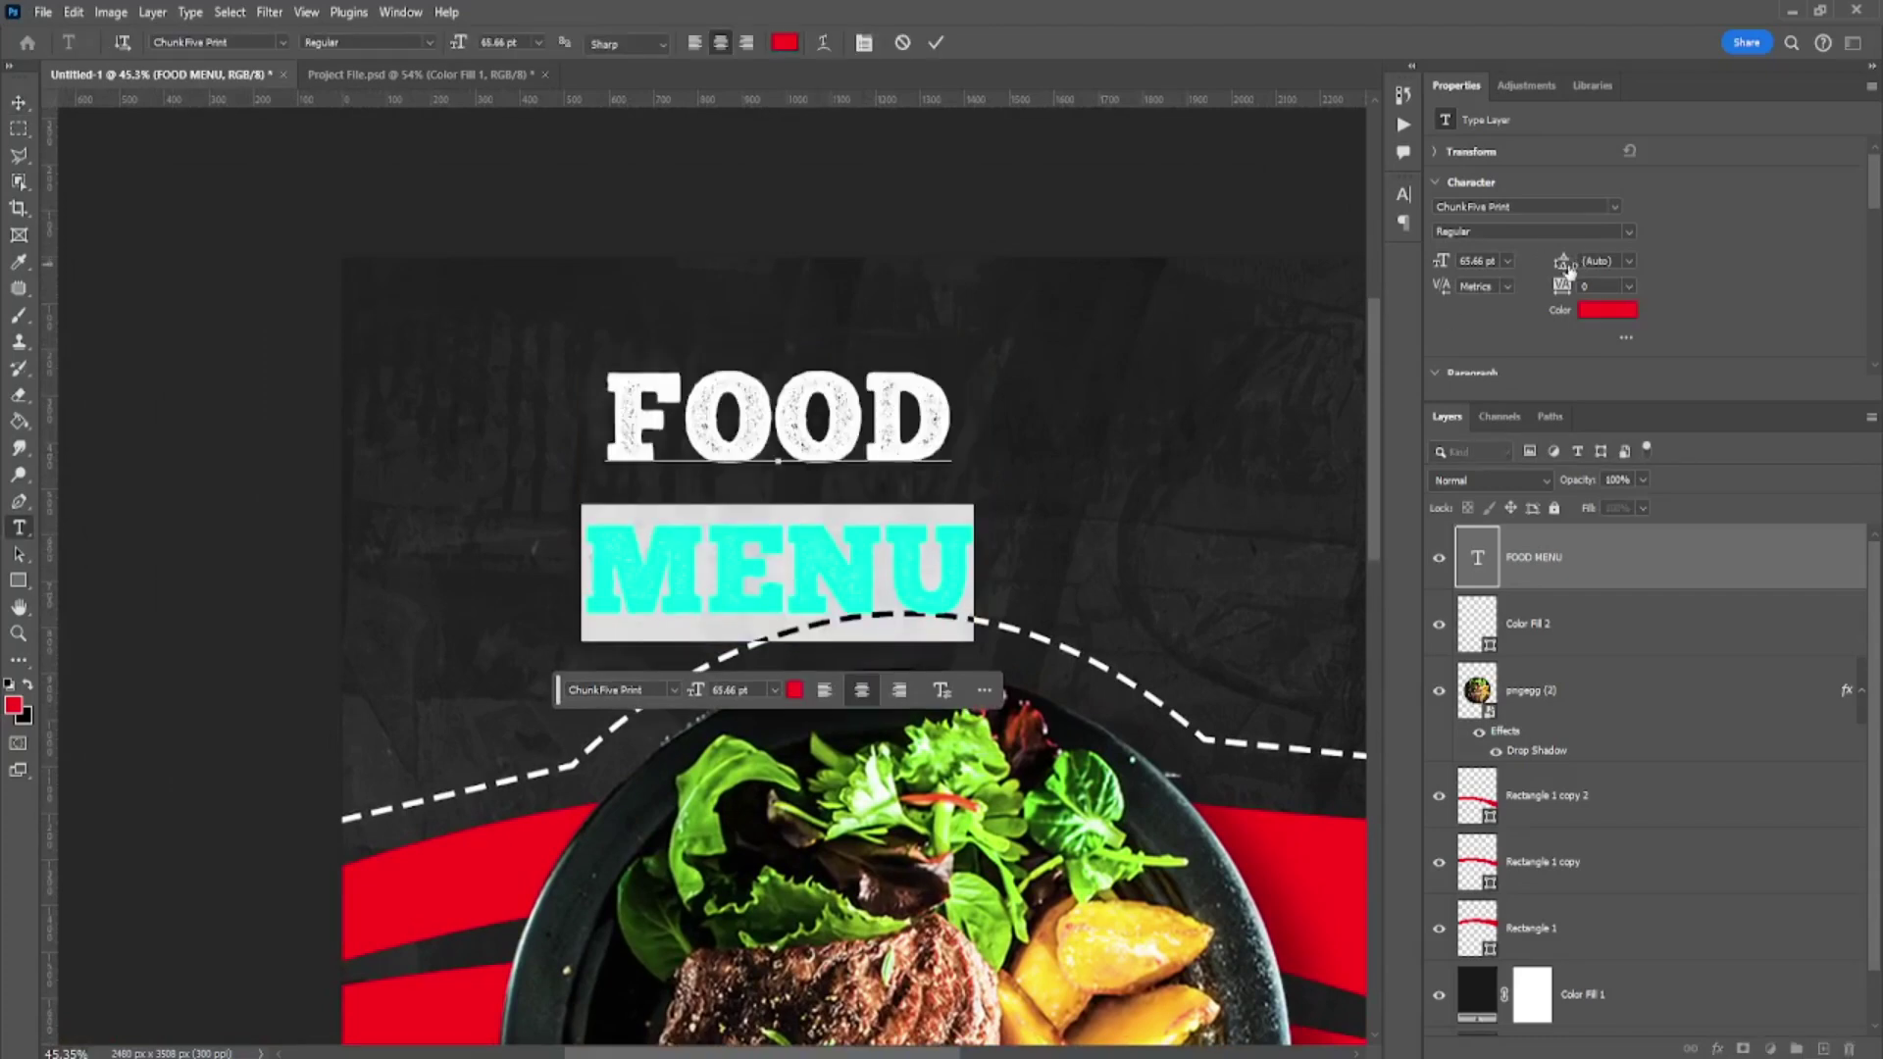
left_click_drag(1567, 269, 1557, 275)
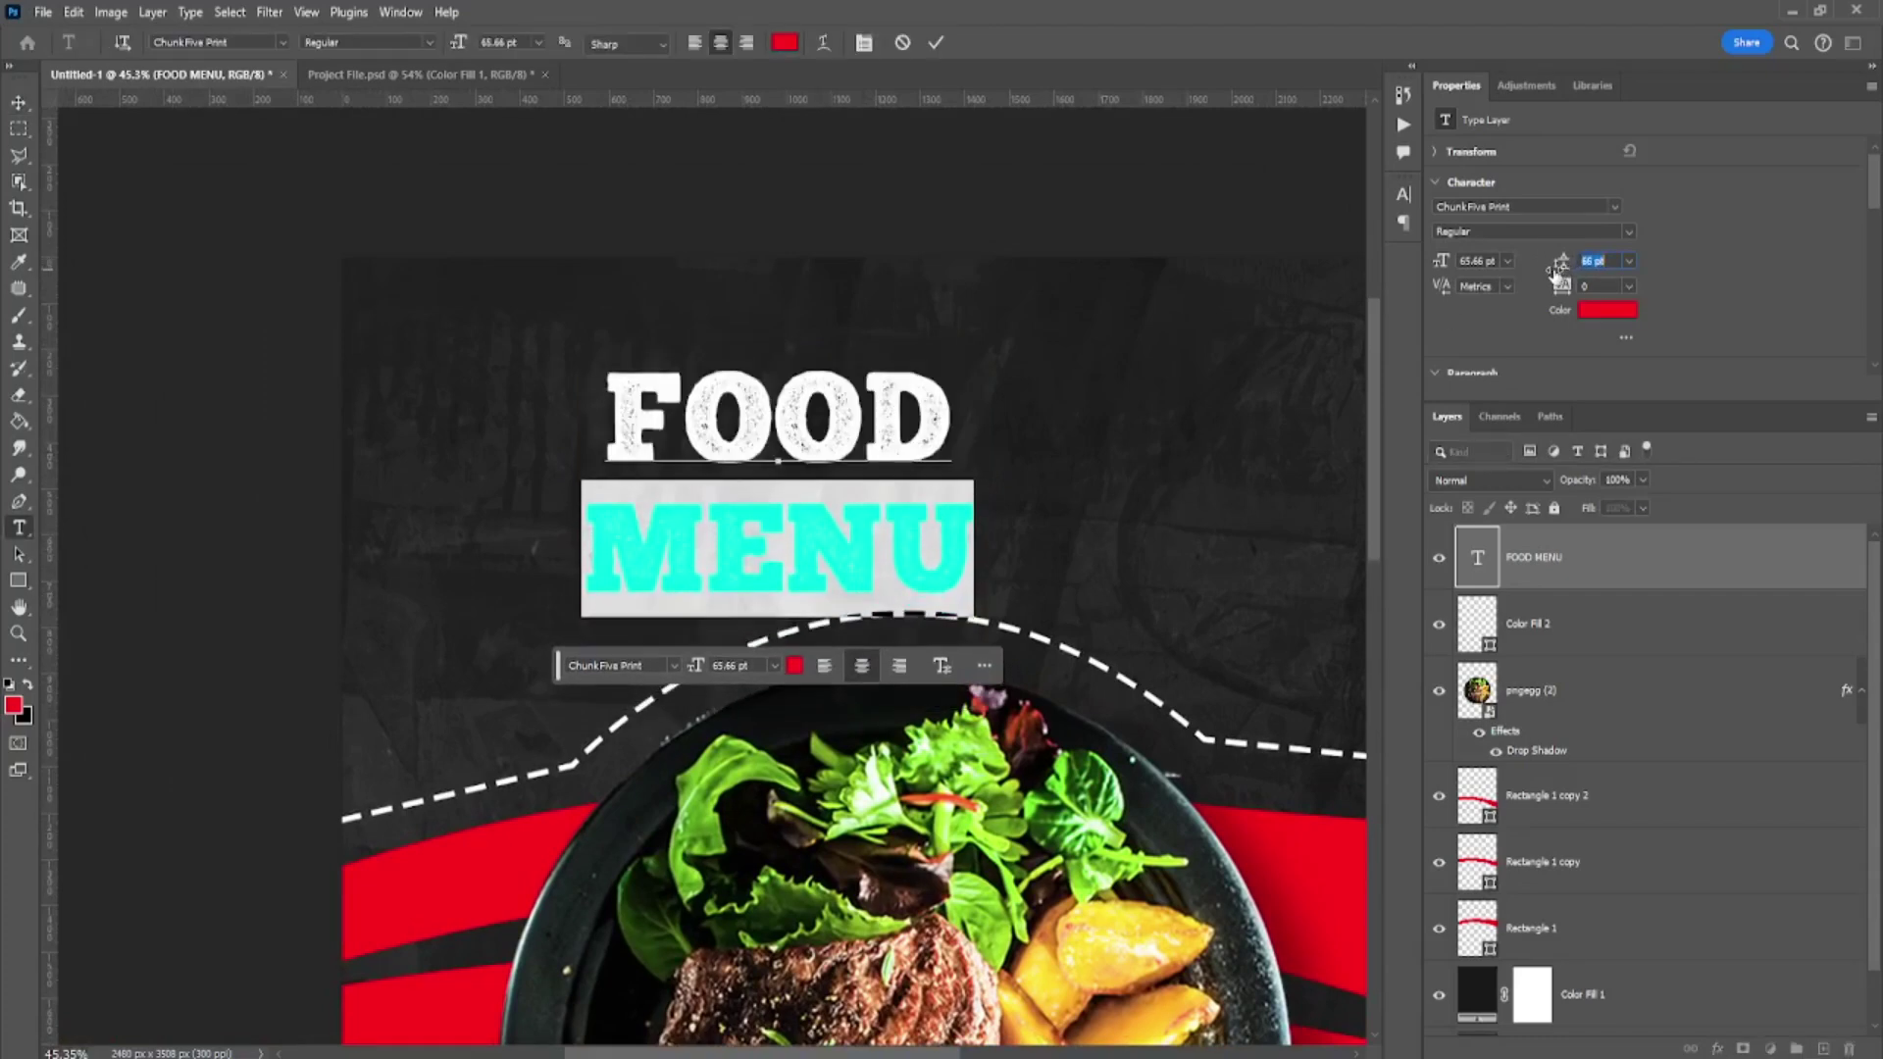
key("ctrl+a")
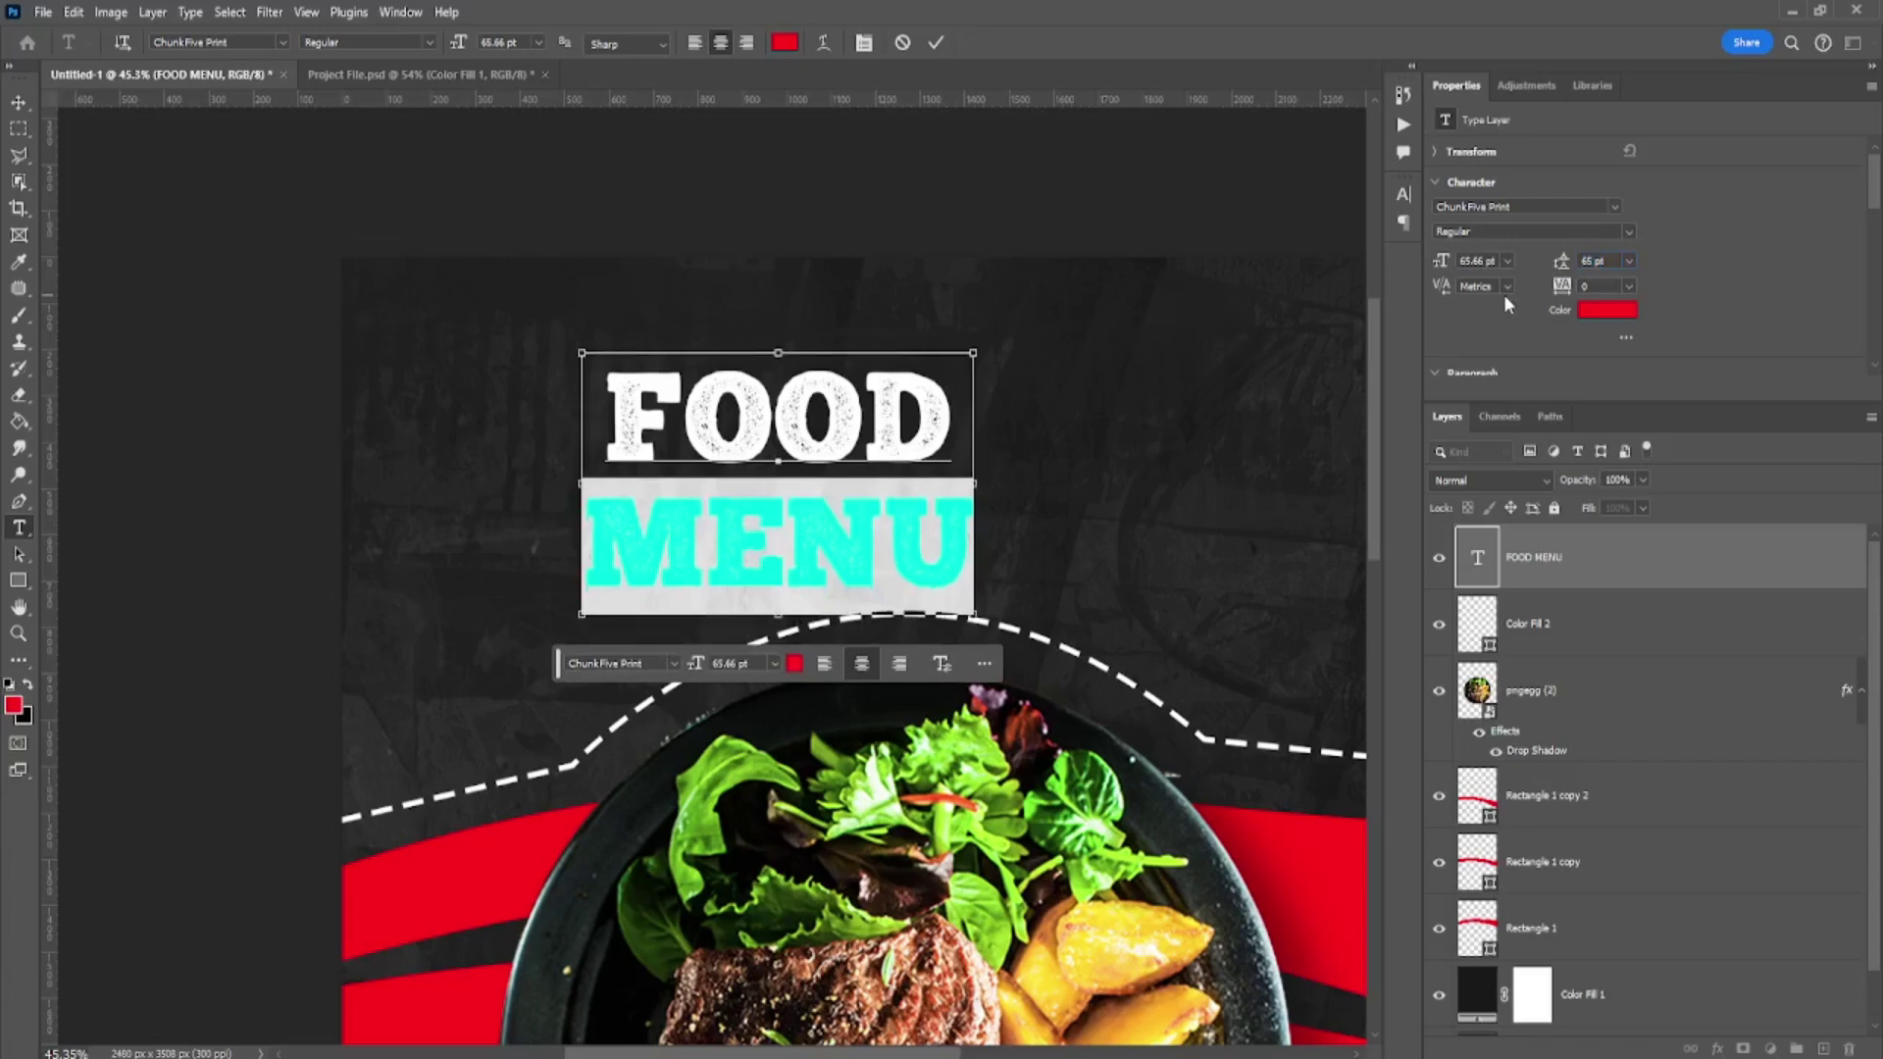
- Try an Arch warp with +24 bend and +21 distortion, then cancel it
left_click(214, 14)
mouse_move(191, 12)
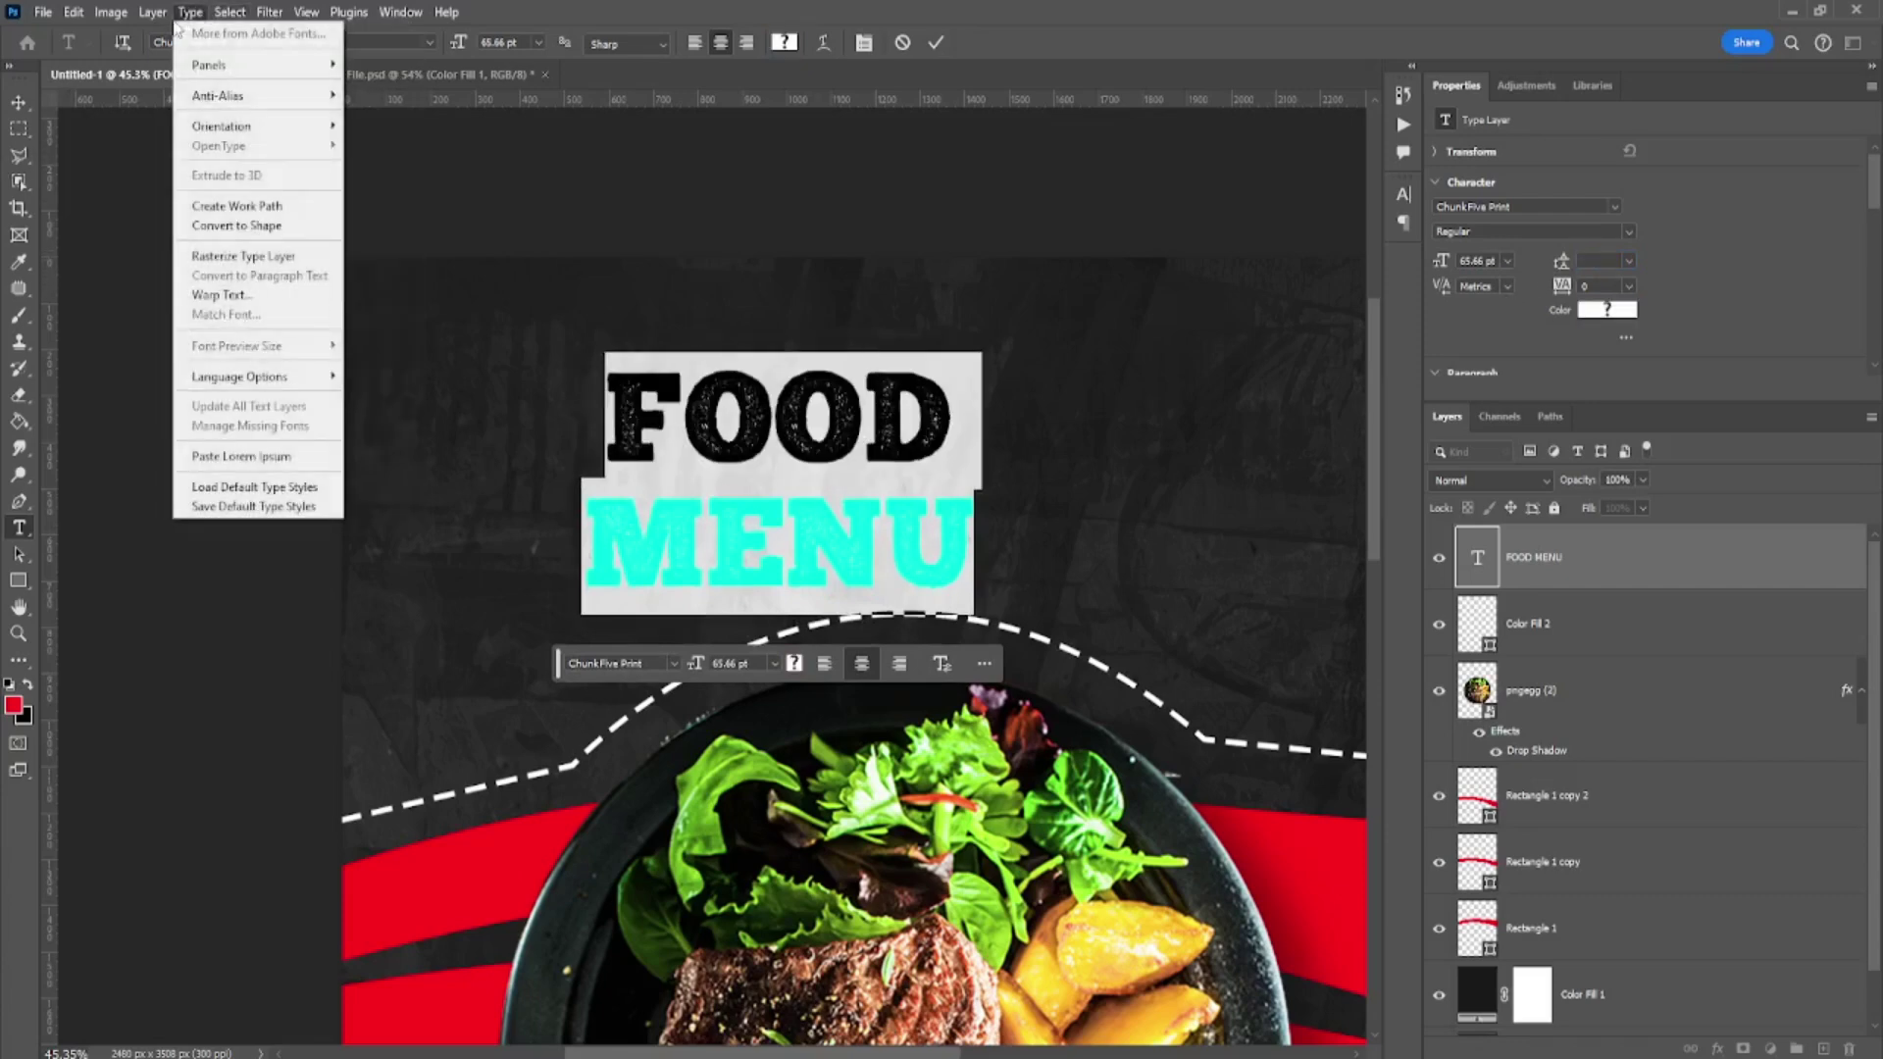
left_click(217, 295)
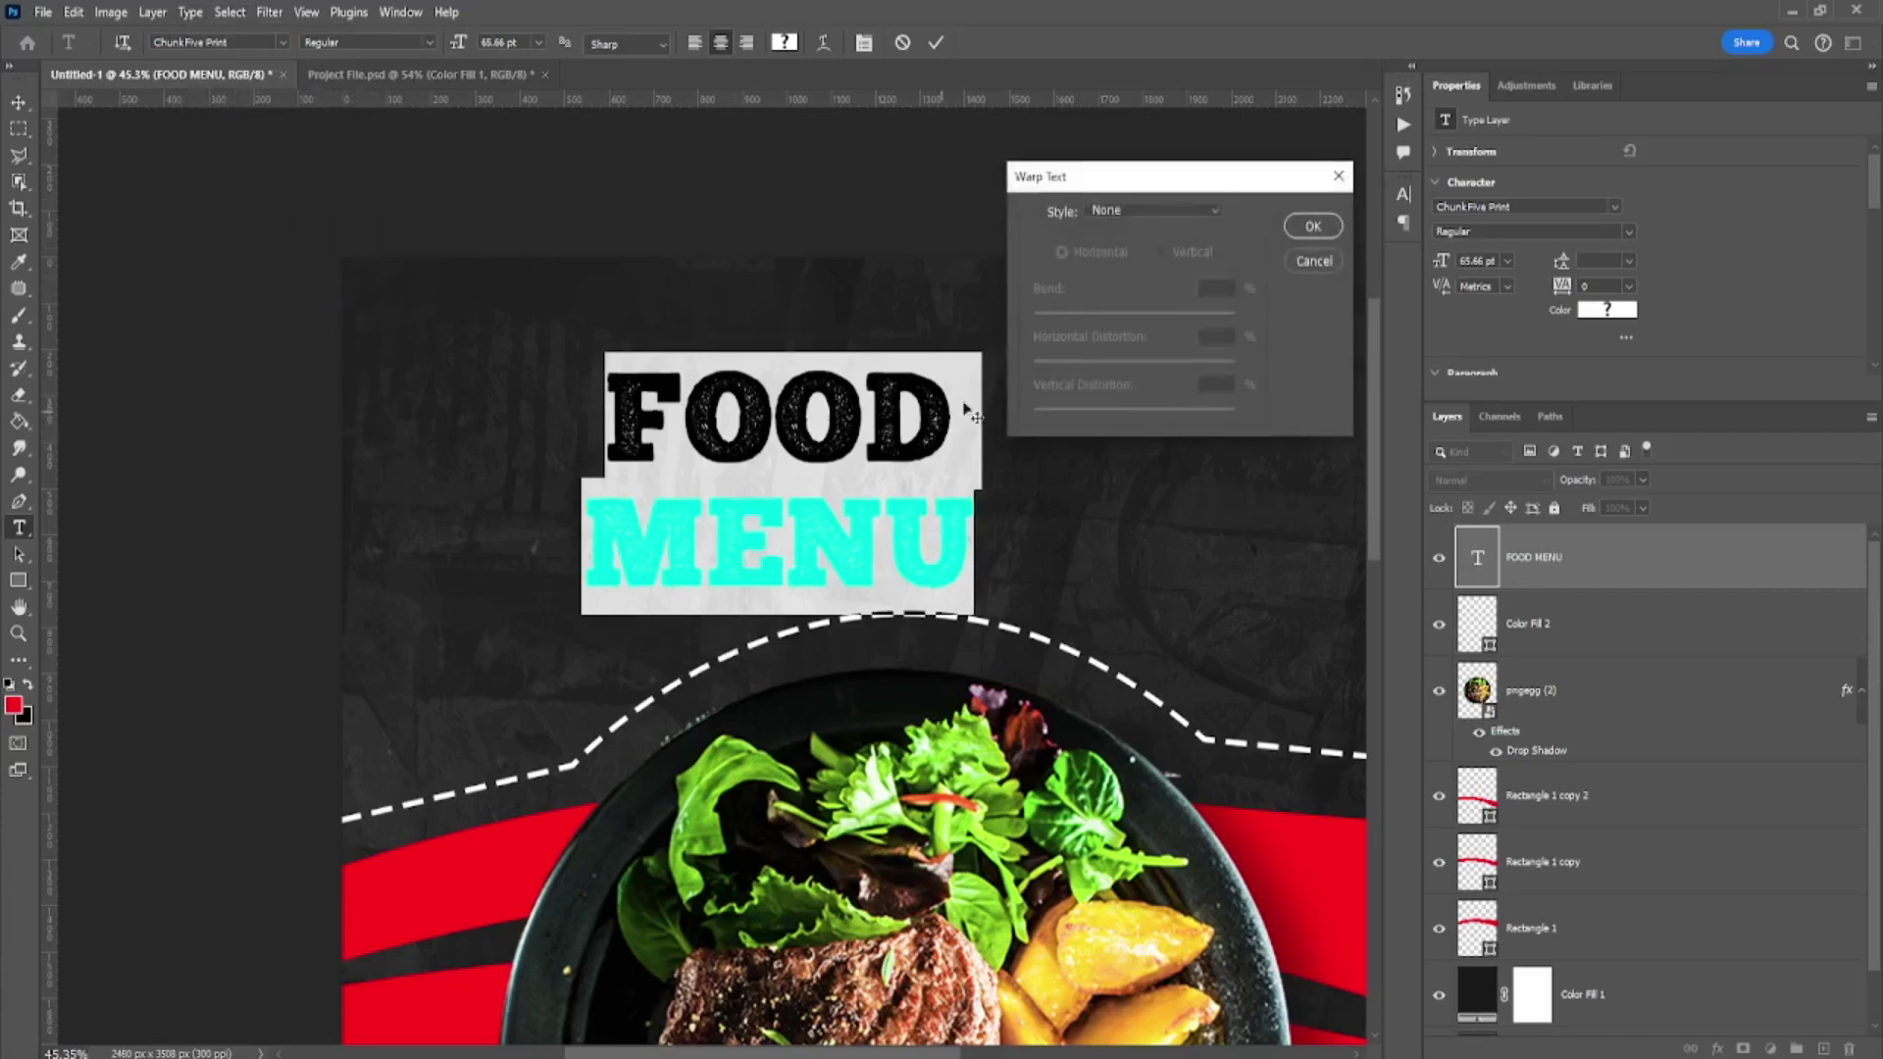
left_click(1167, 210)
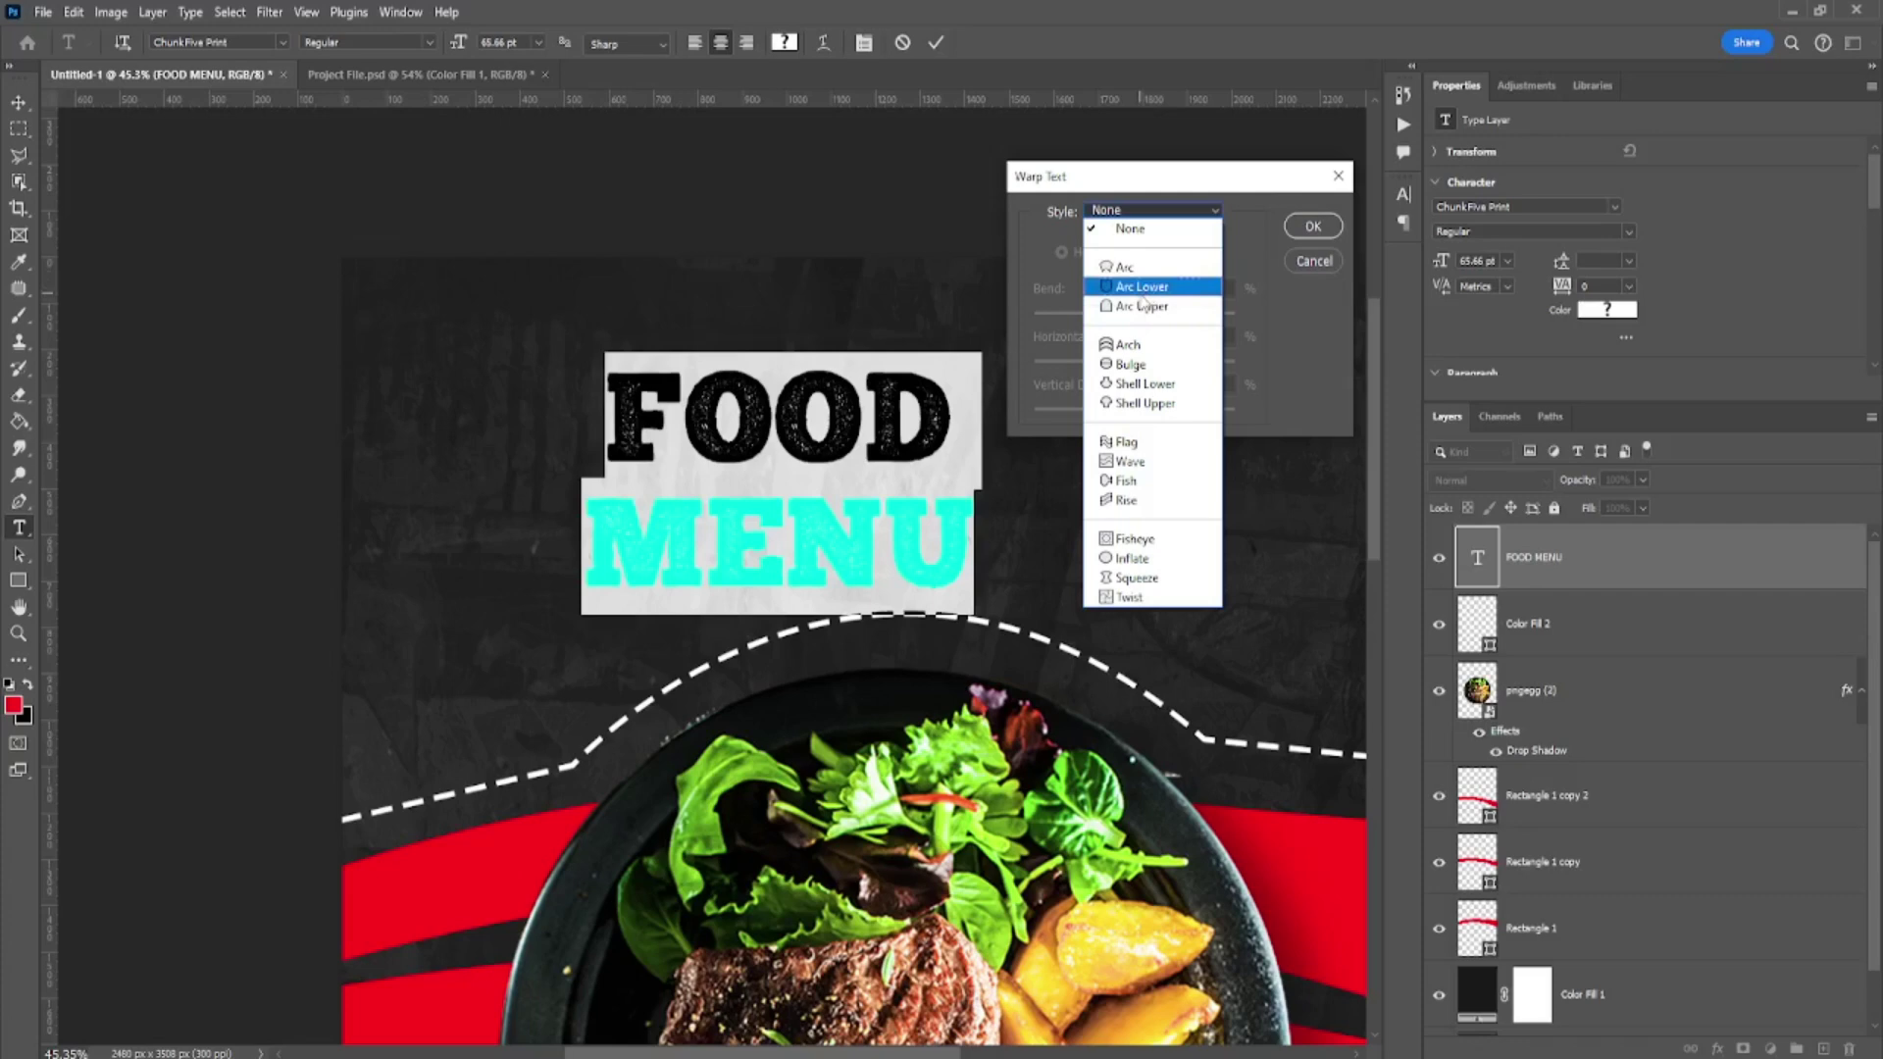
left_click(1135, 345)
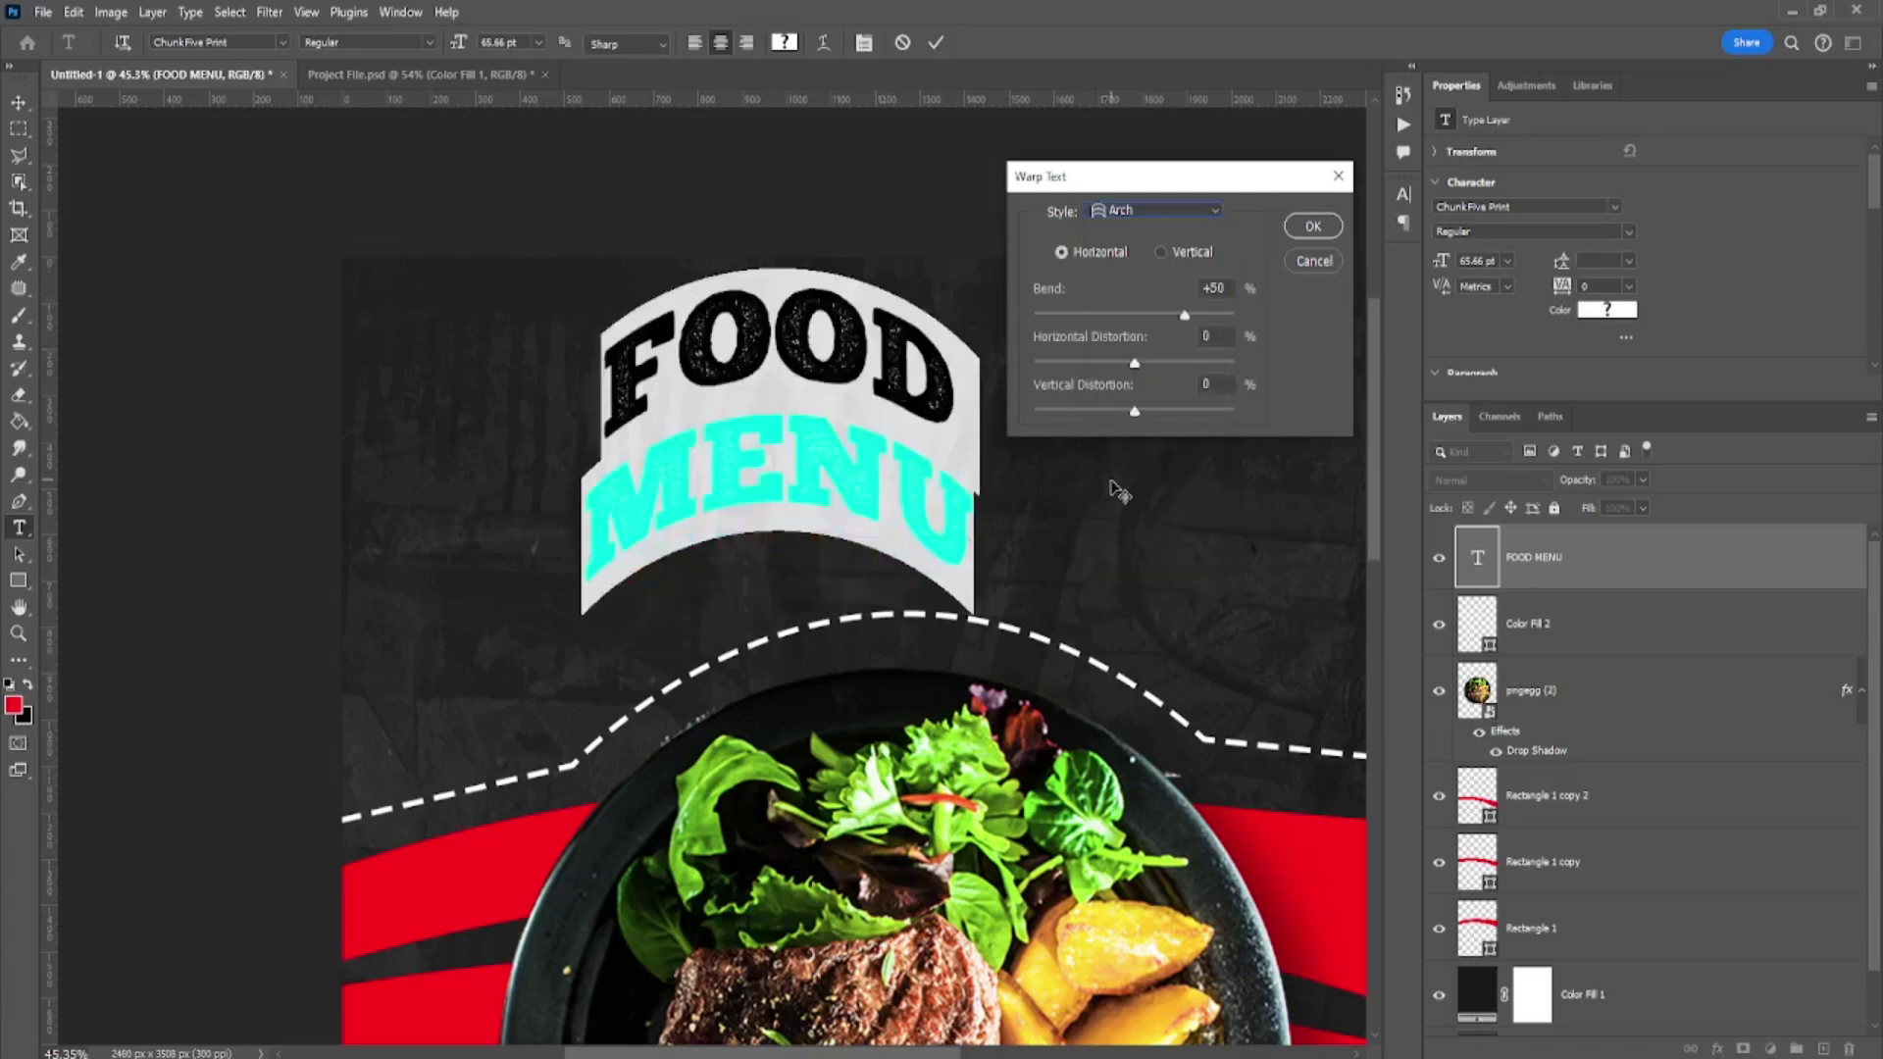
left_click_drag(1171, 319, 1159, 327)
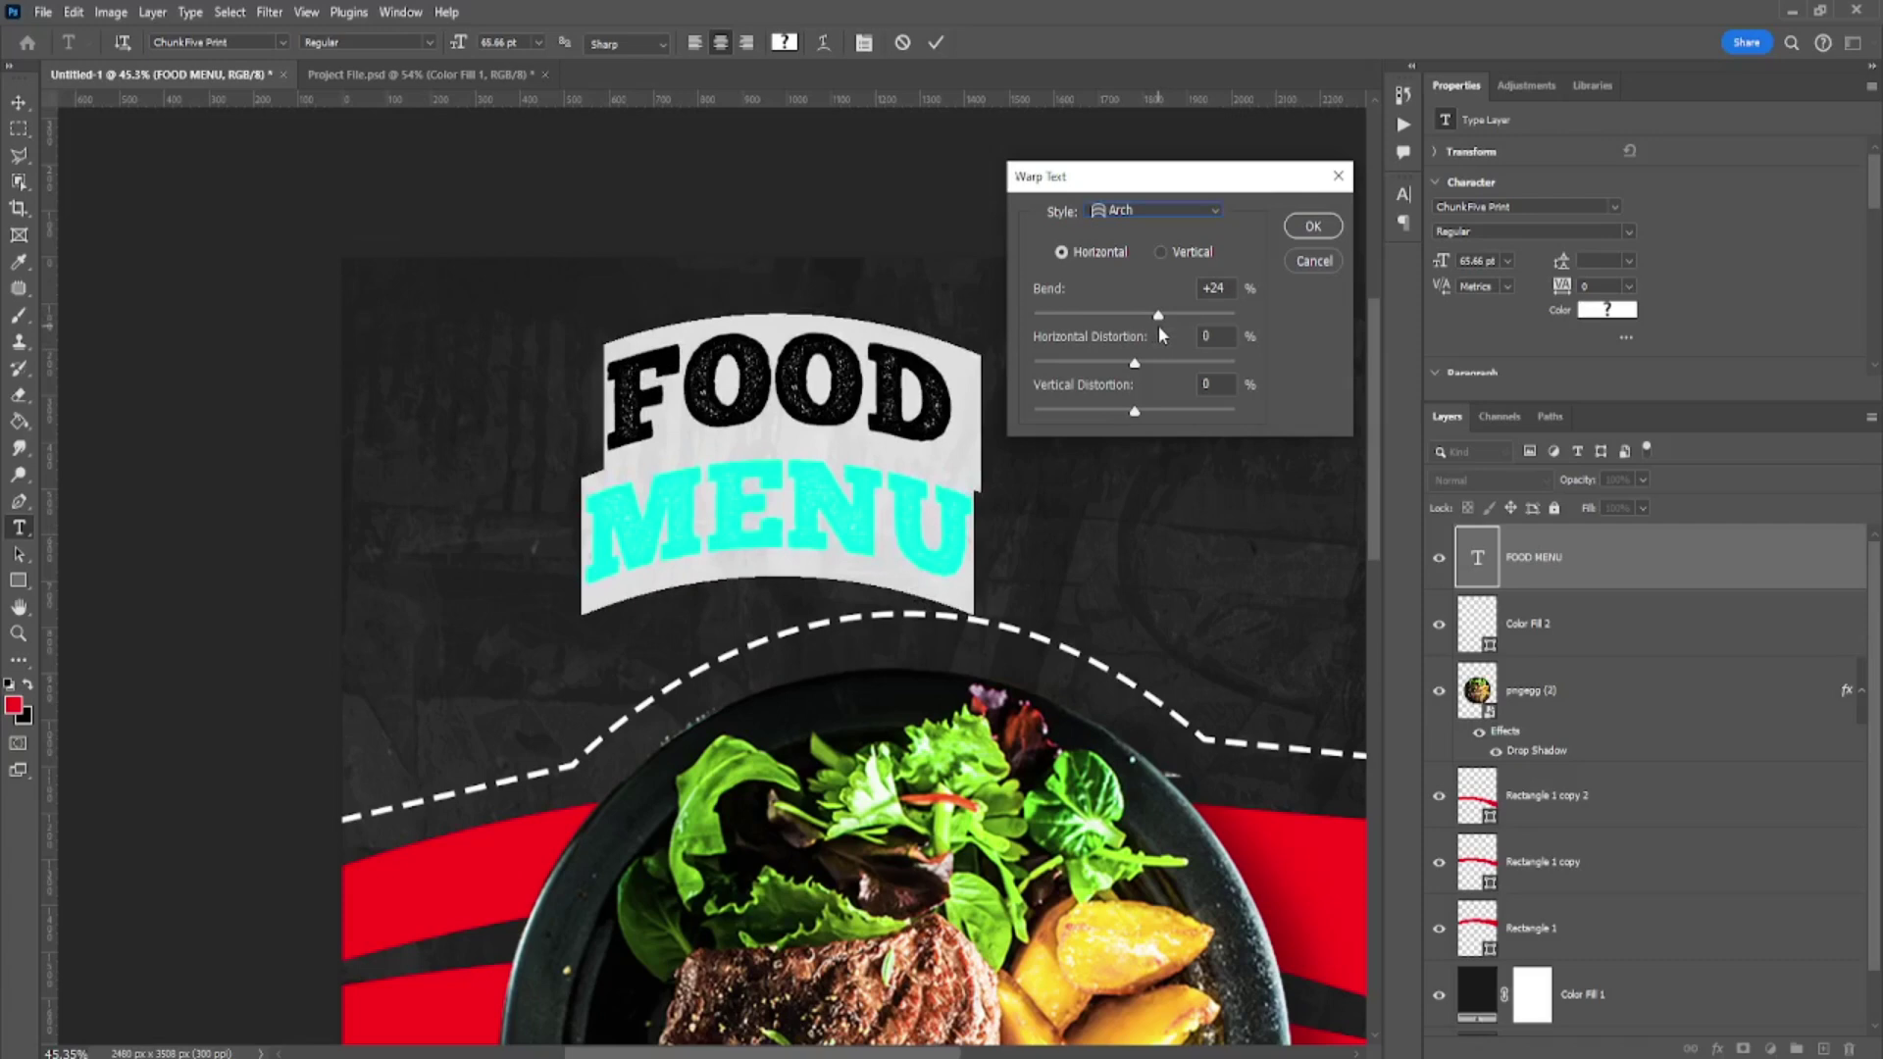
left_click_drag(1135, 362, 1182, 365)
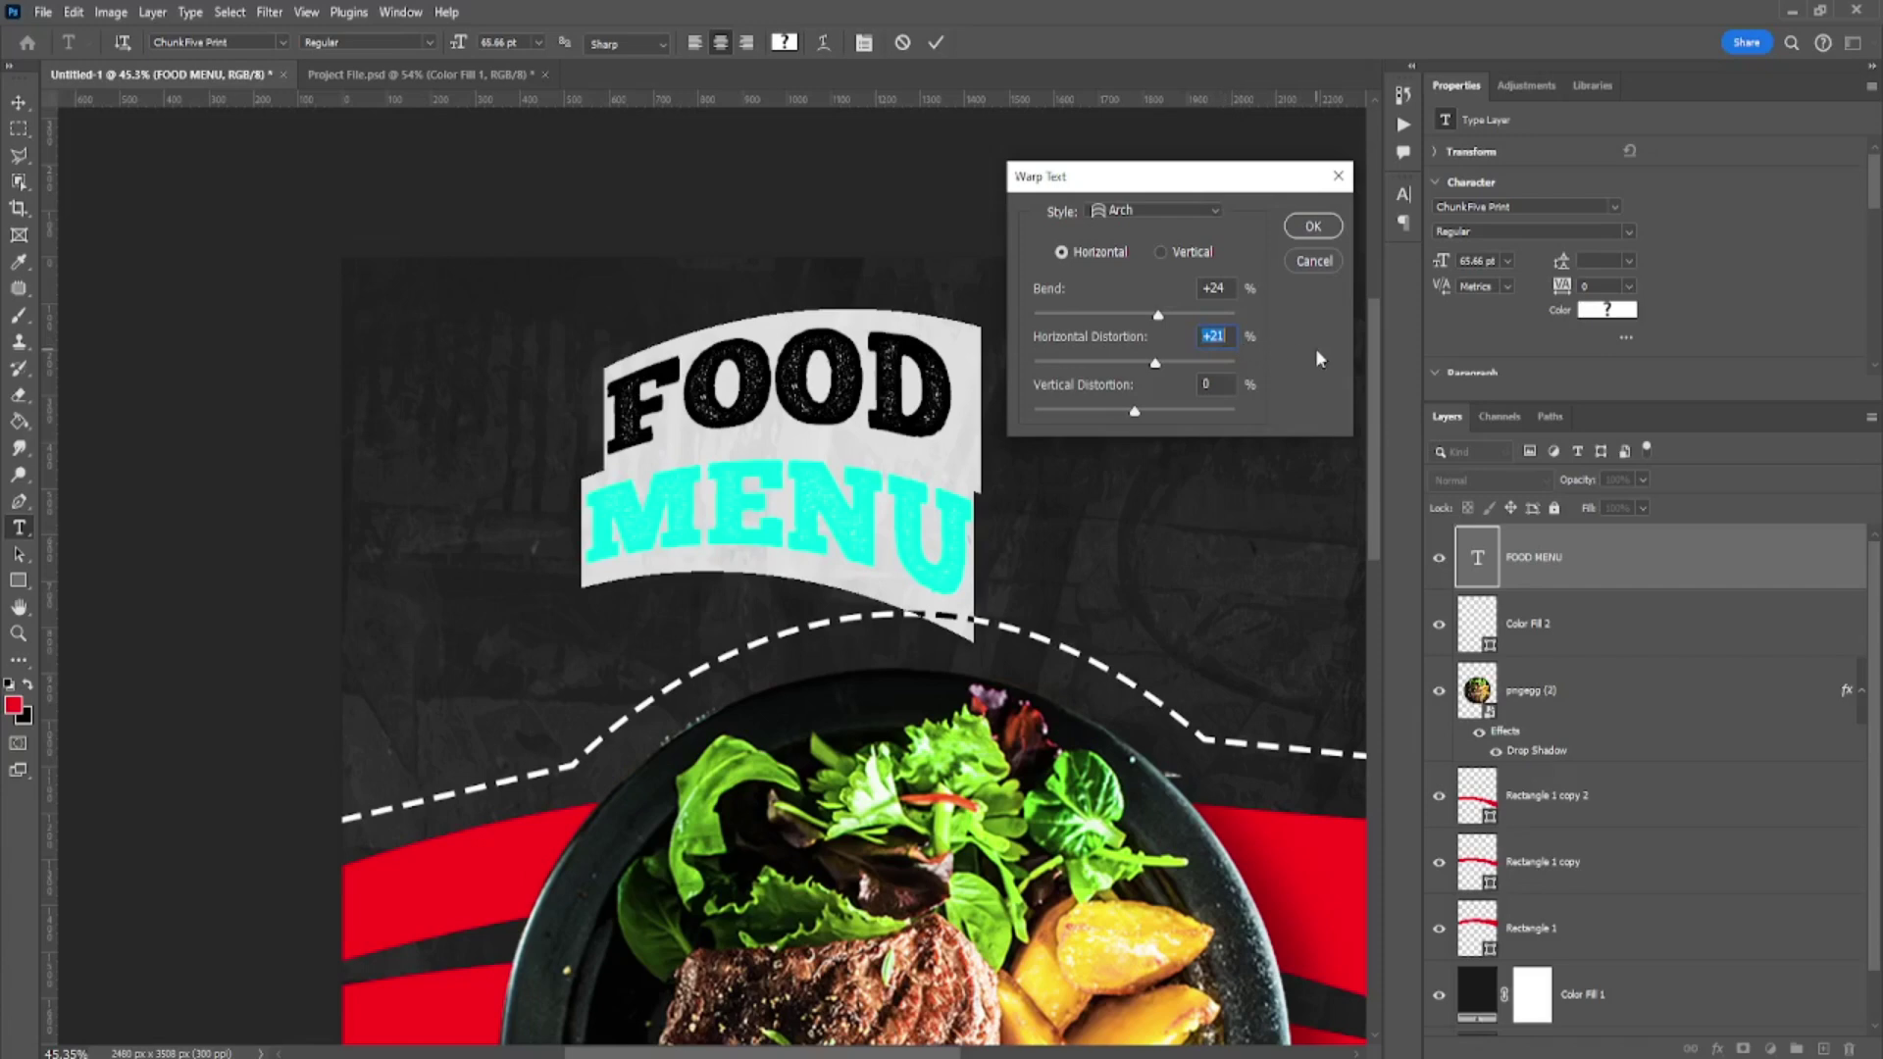
key("BackSpace")
left_click(1315, 262)
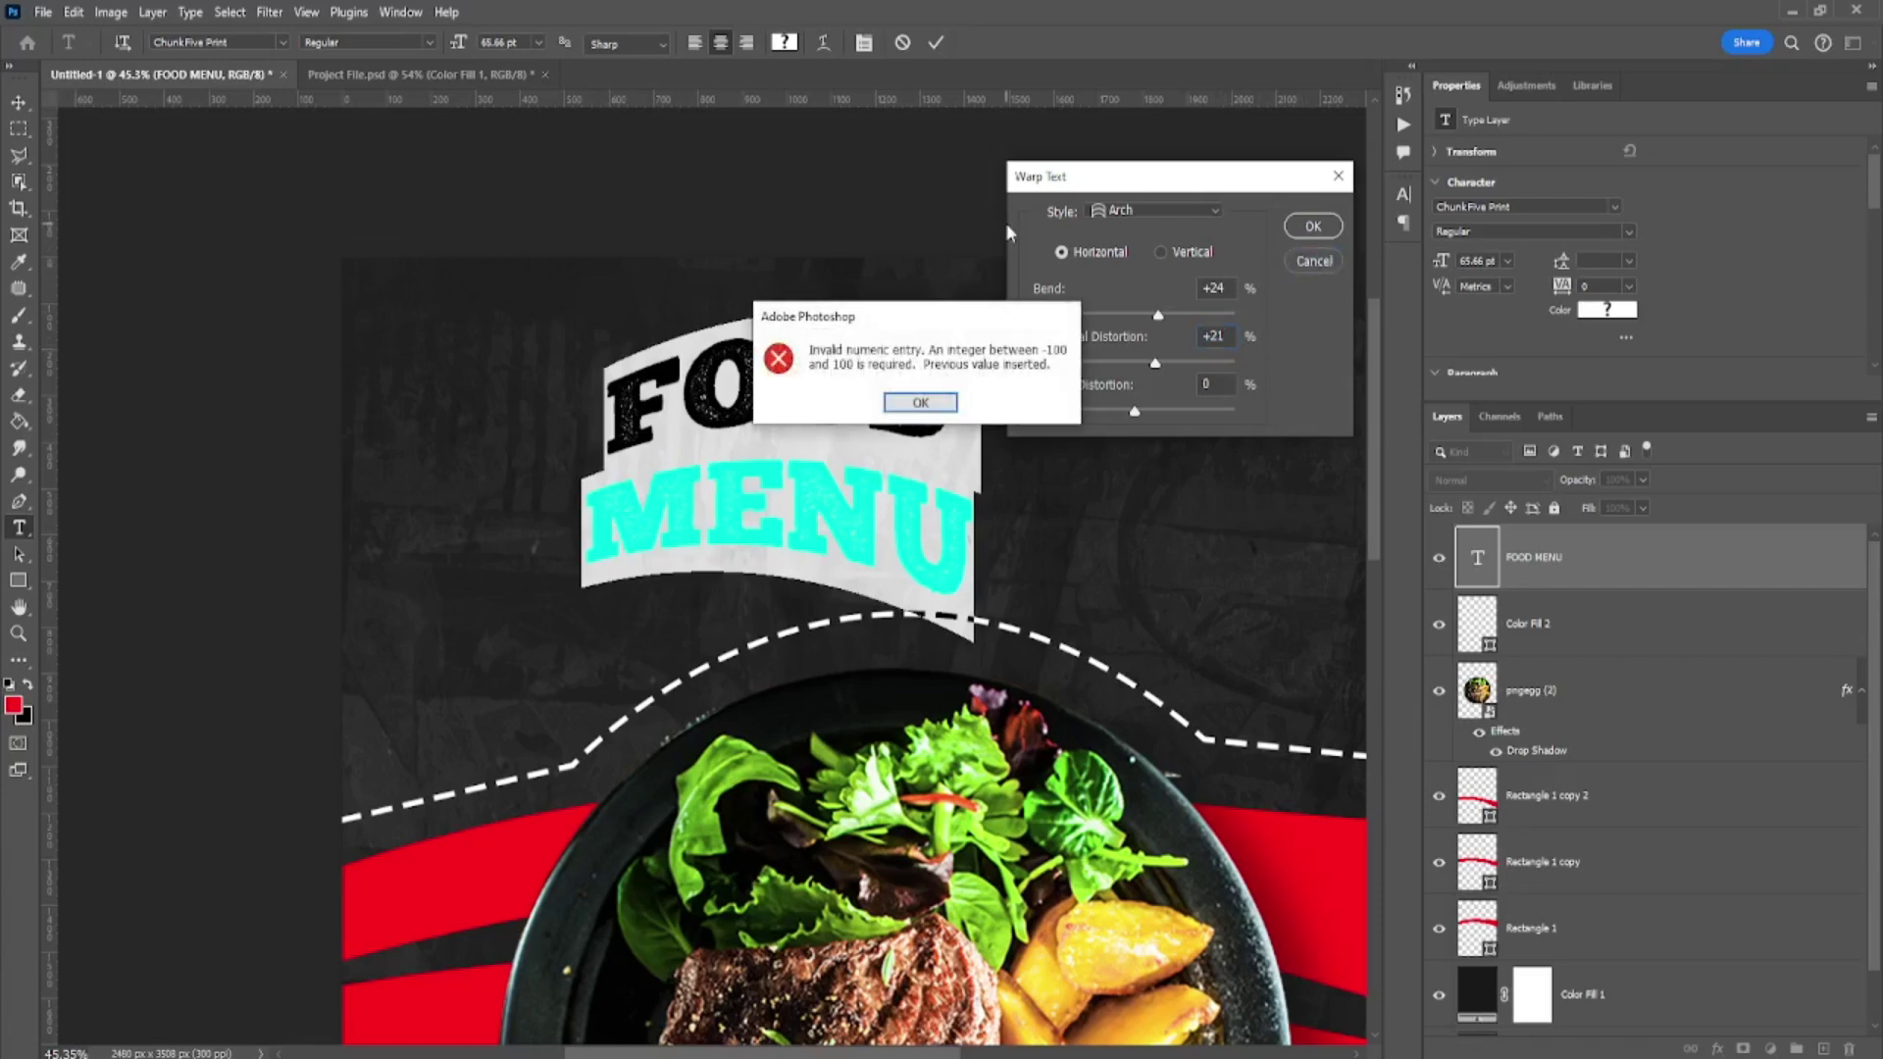
left_click(938, 406)
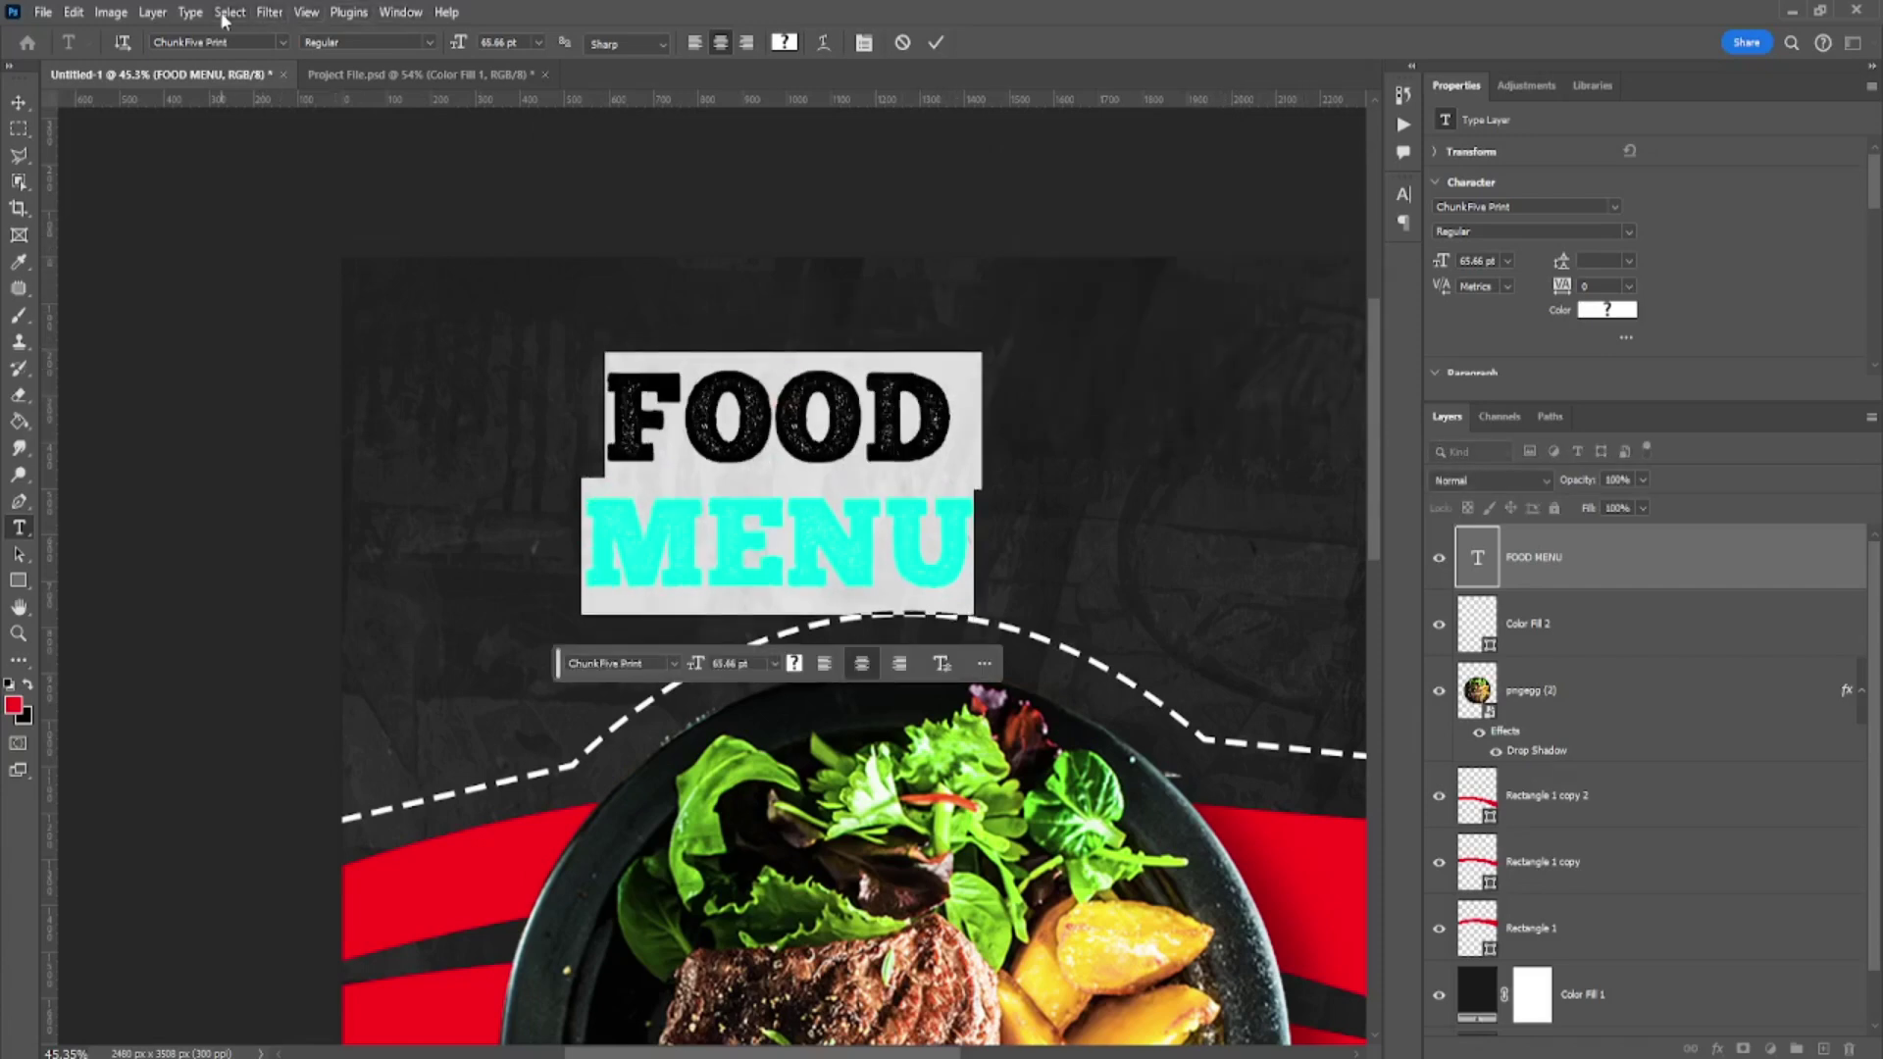
- Warp FOOD MENU with Arc Lower style at about -28% bend
left_click(226, 14)
mouse_move(191, 12)
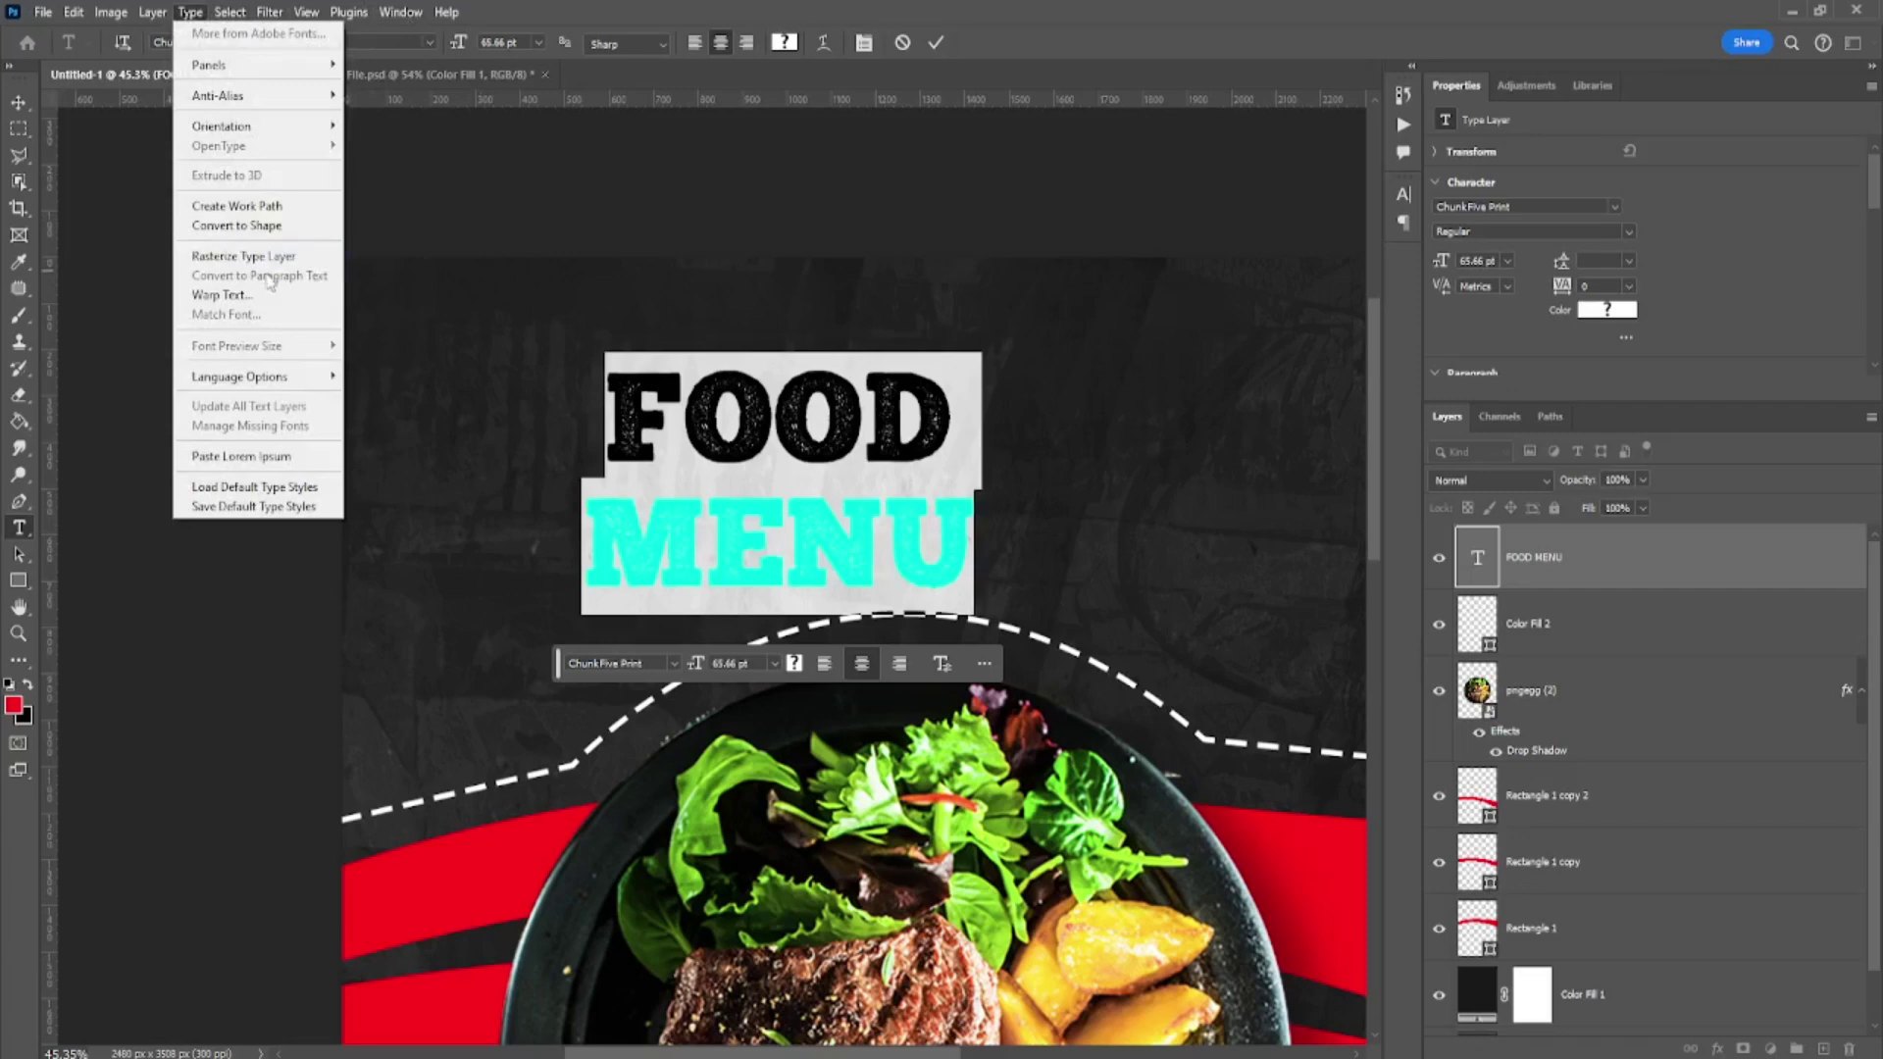
left_click(270, 294)
left_click(1153, 212)
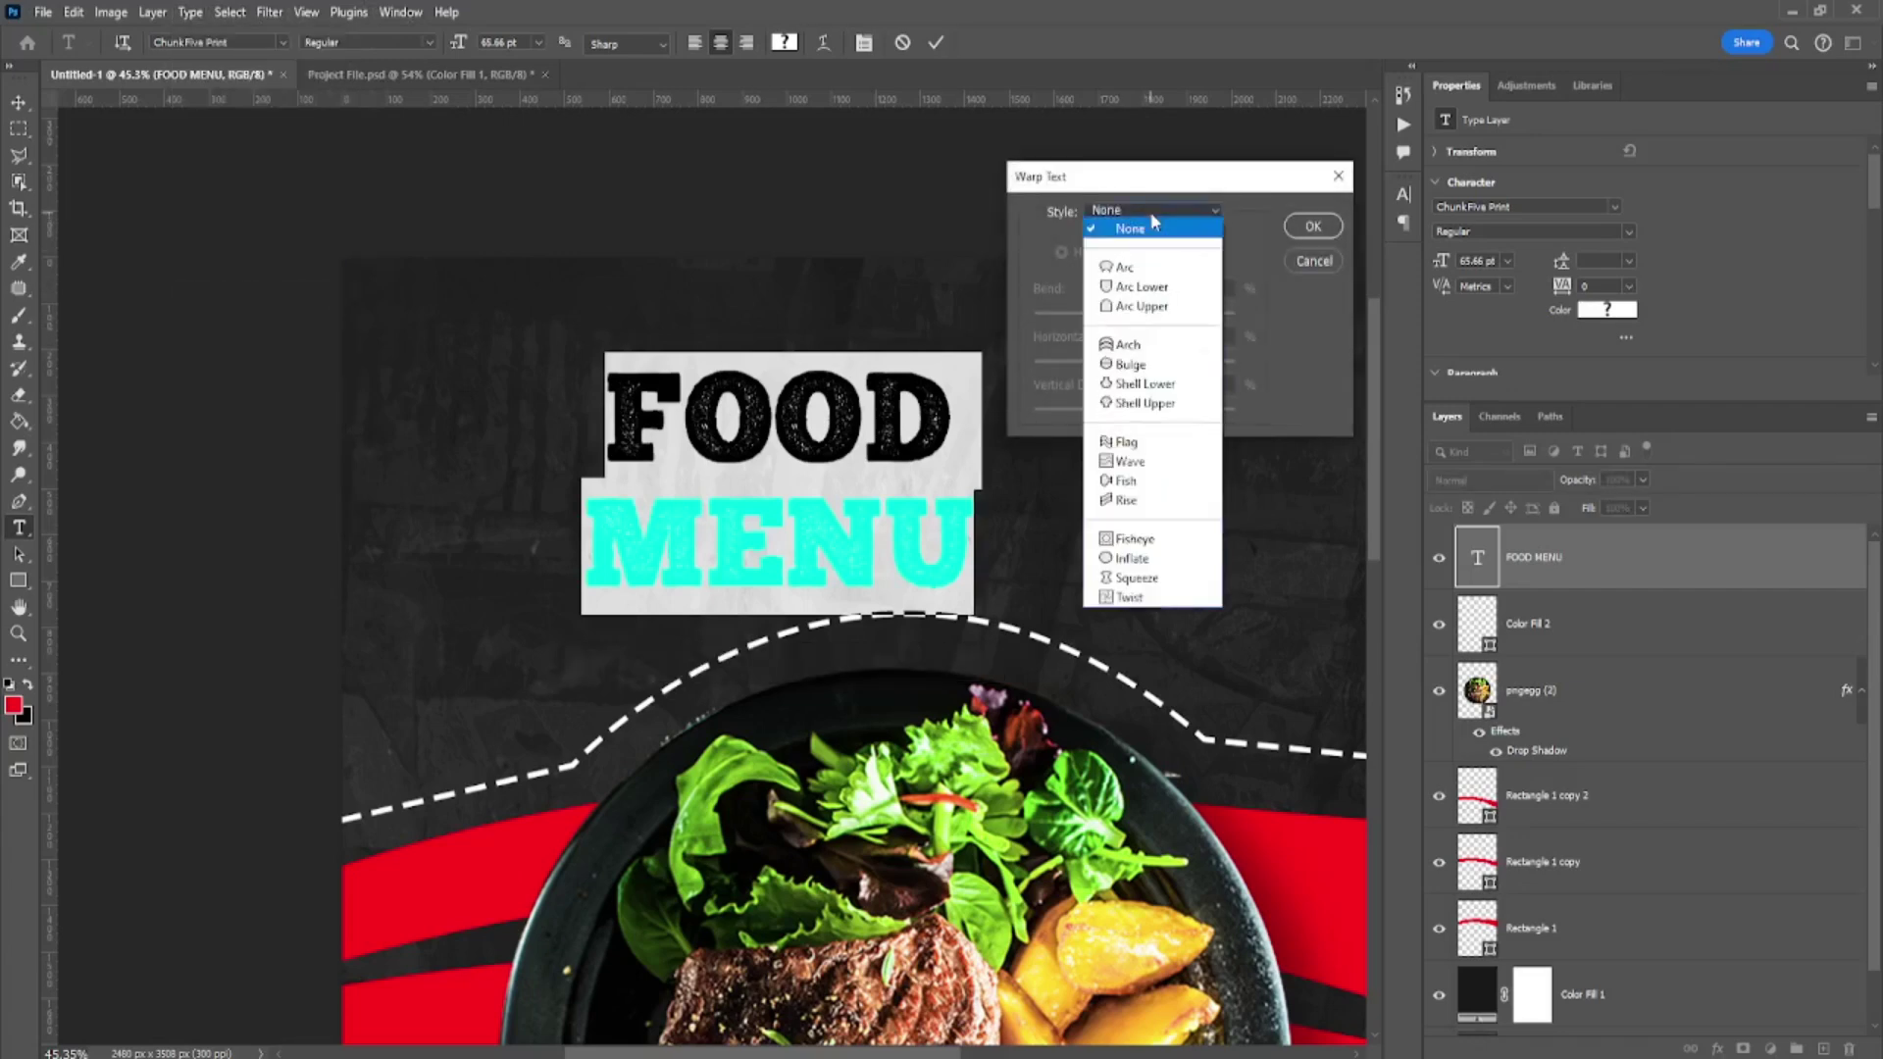
left_click(1149, 287)
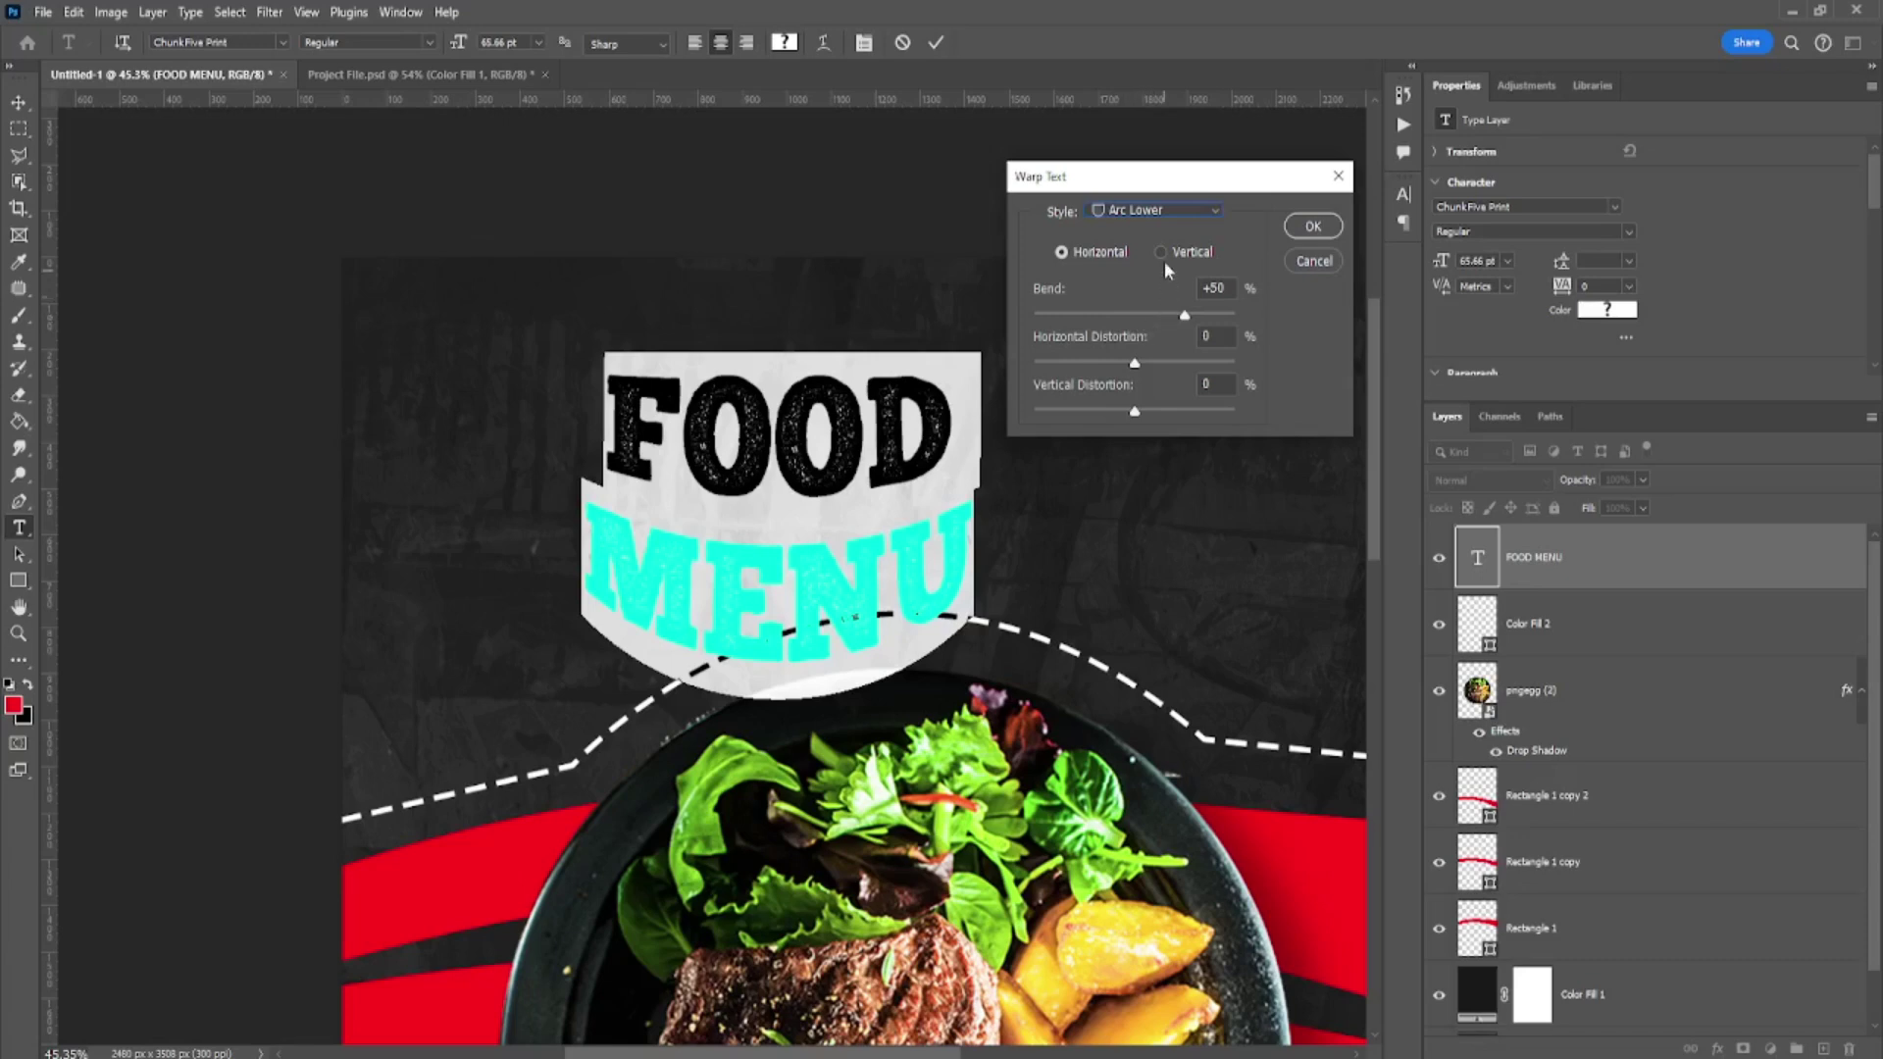
left_click(1157, 211)
left_click(1139, 299)
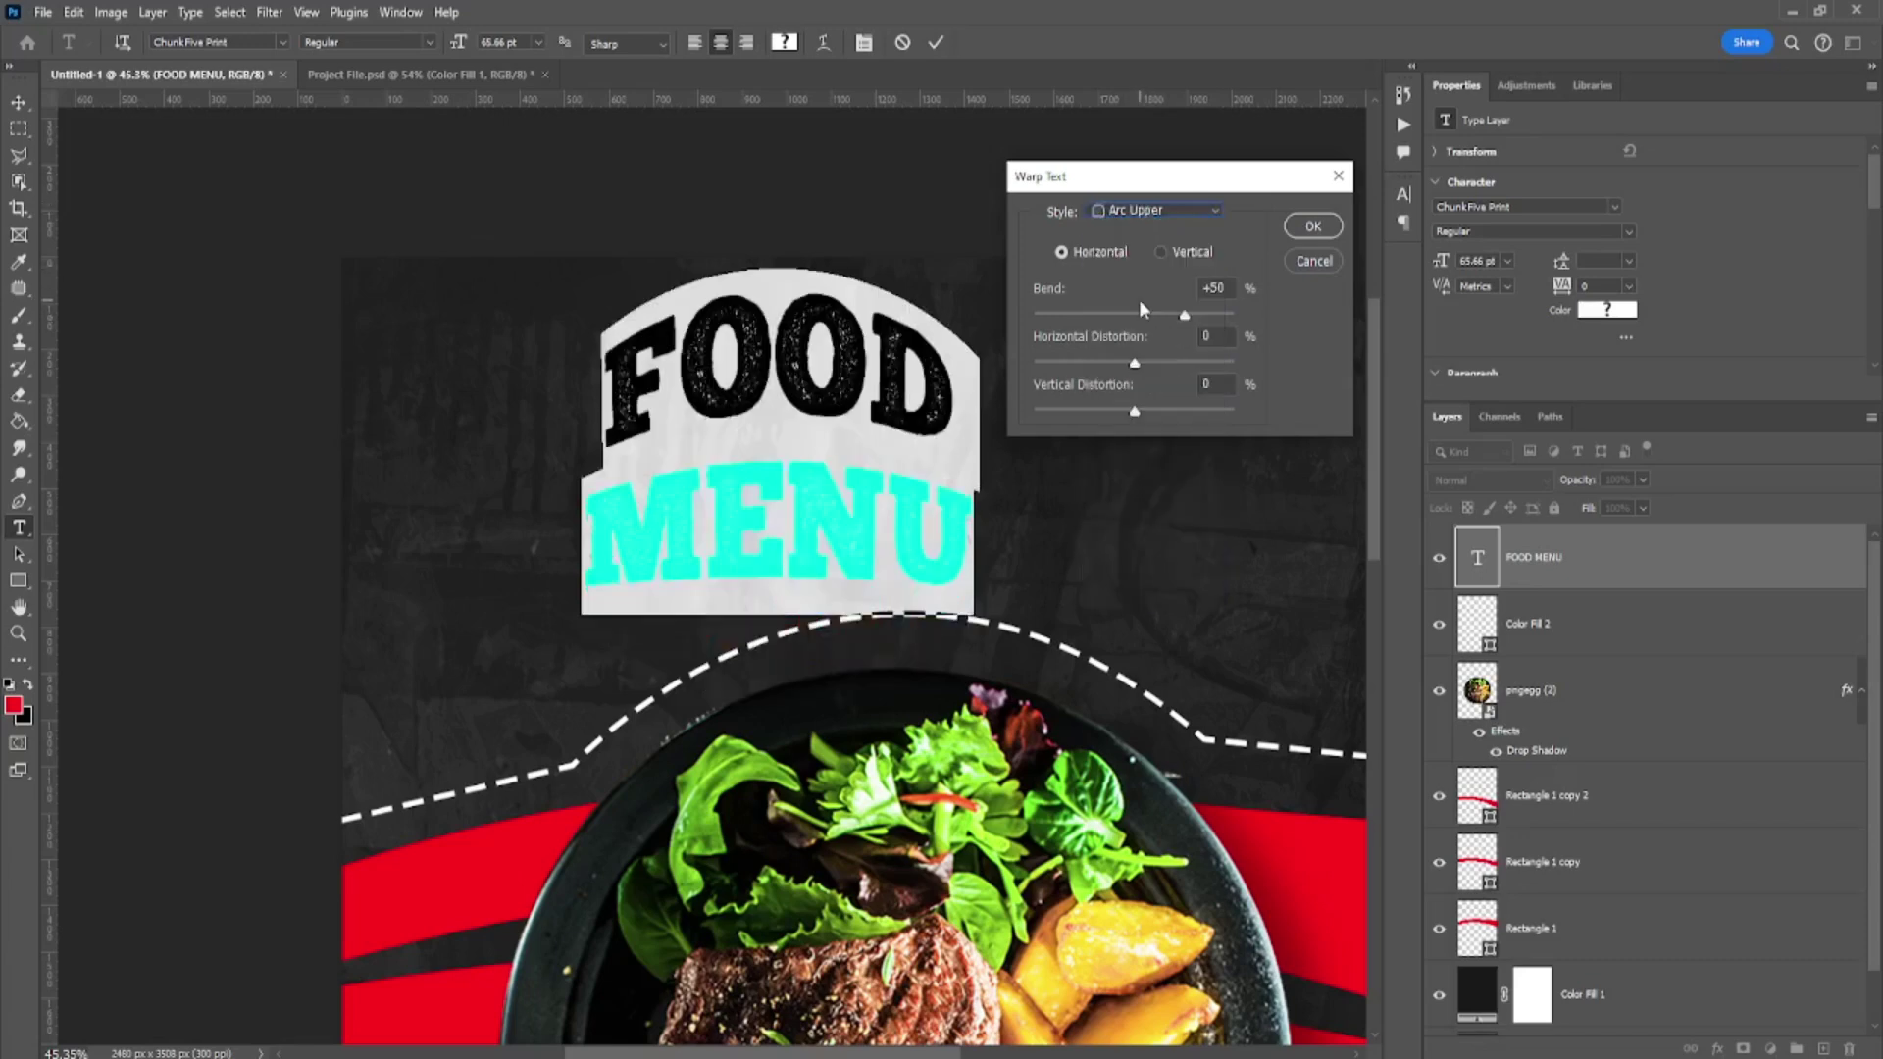
left_click(1157, 211)
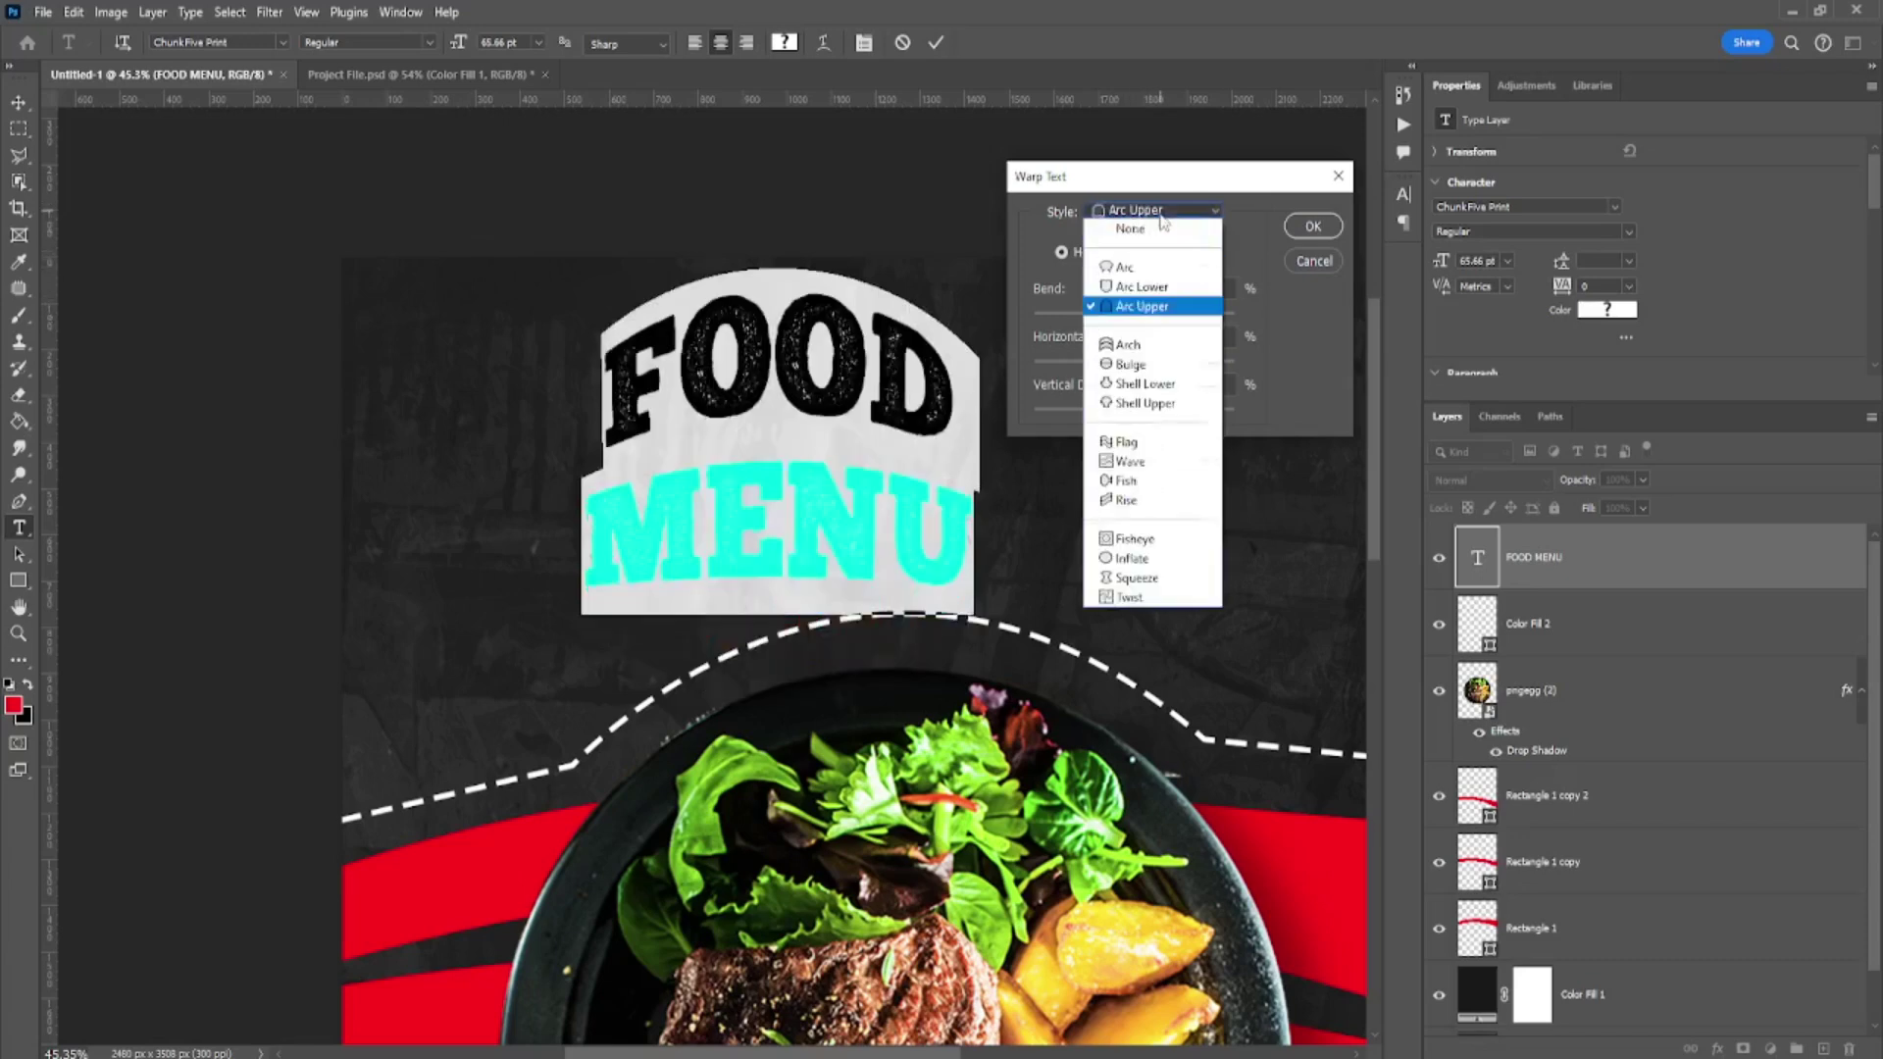
left_click(1150, 292)
left_click_drag(1183, 308, 1108, 327)
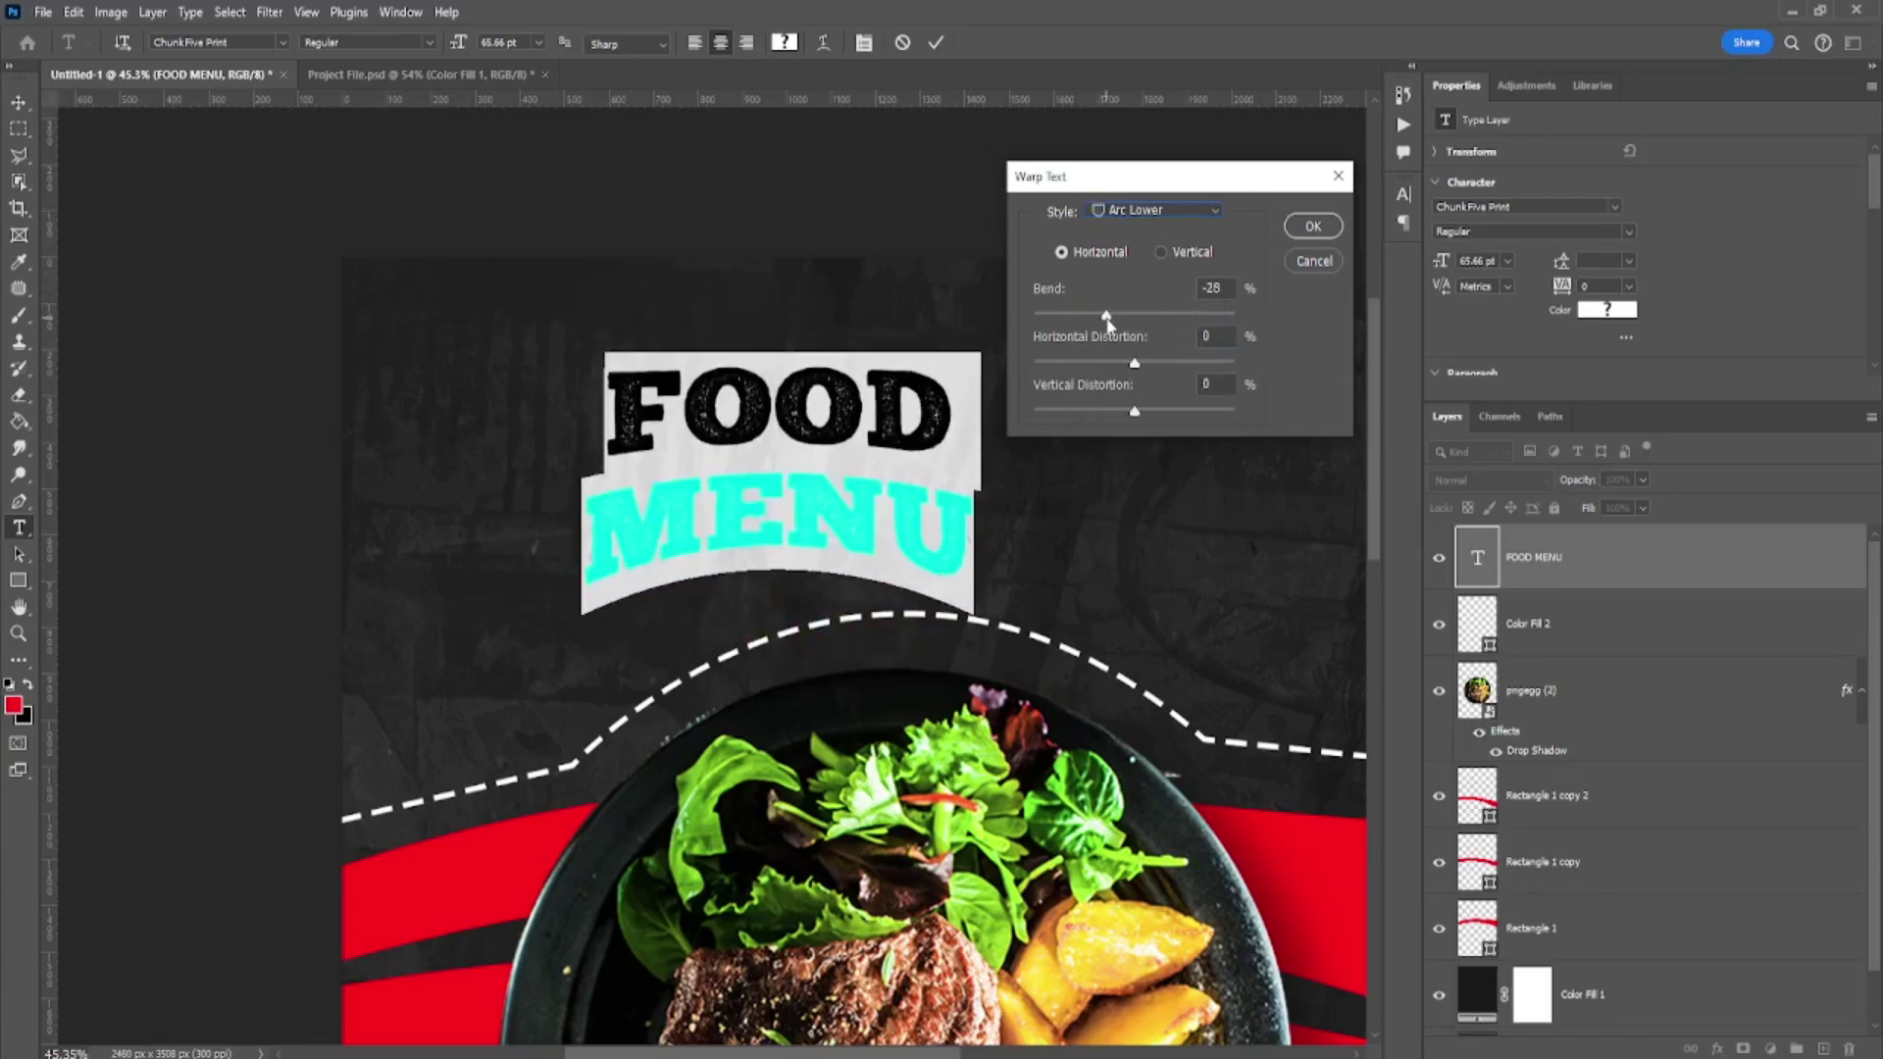
left_click(1314, 226)
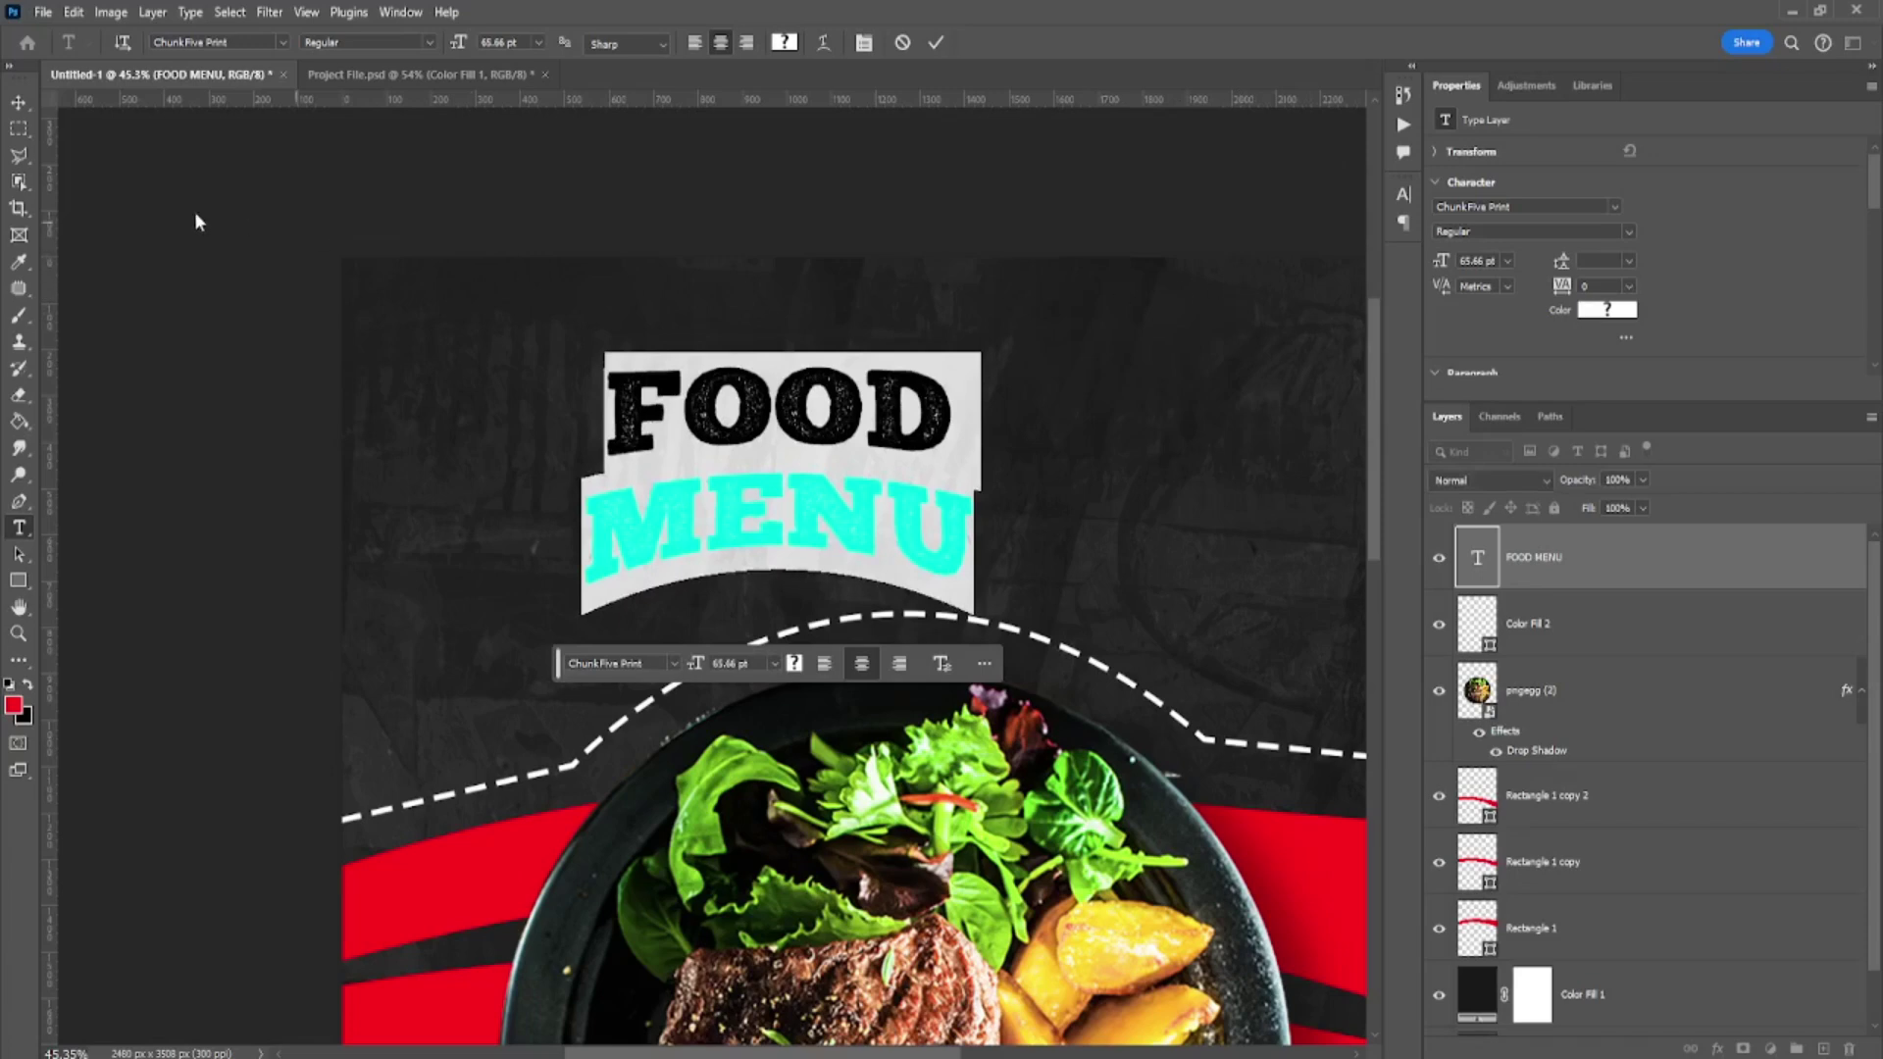
- Enlarge the FOOD MENU heading and shift it to the right
left_click(19, 128)
scroll(580, 407, "down", 2)
key("ctrl+t")
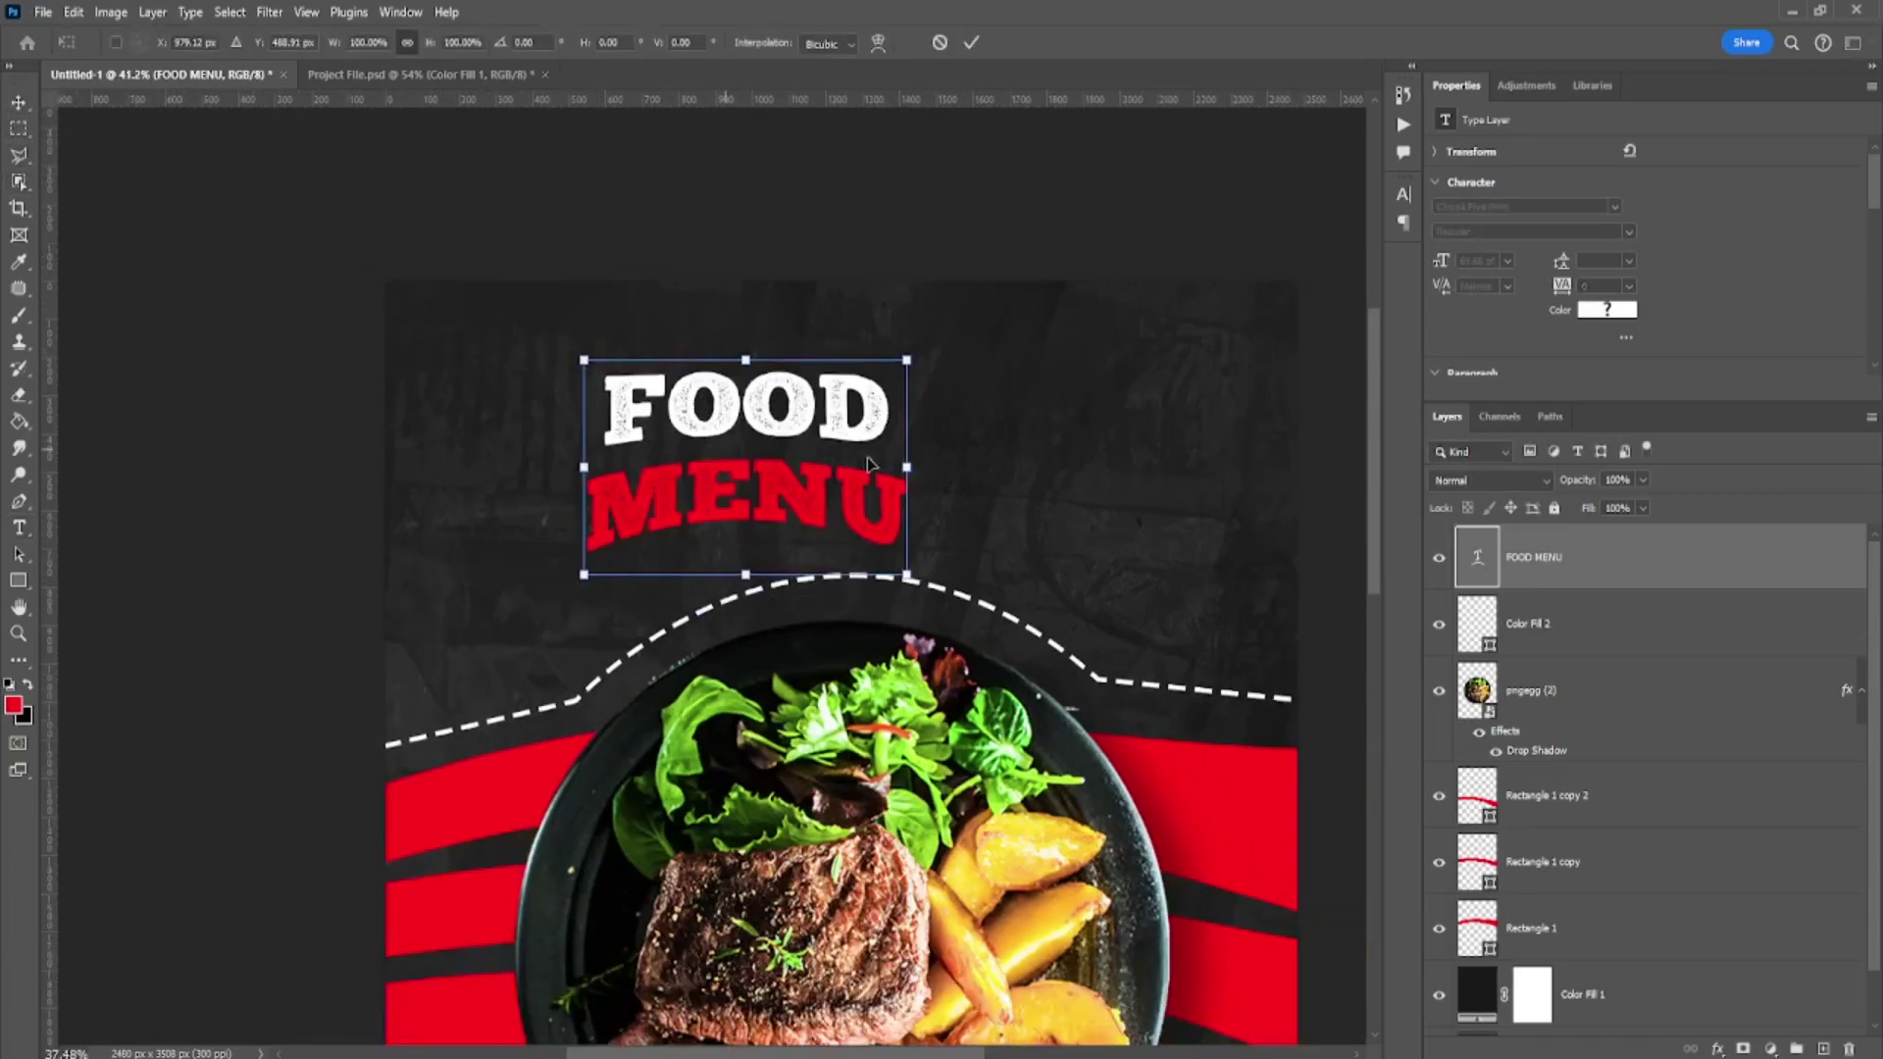
left_click_drag(914, 458, 970, 460)
left_click_drag(851, 463, 940, 467)
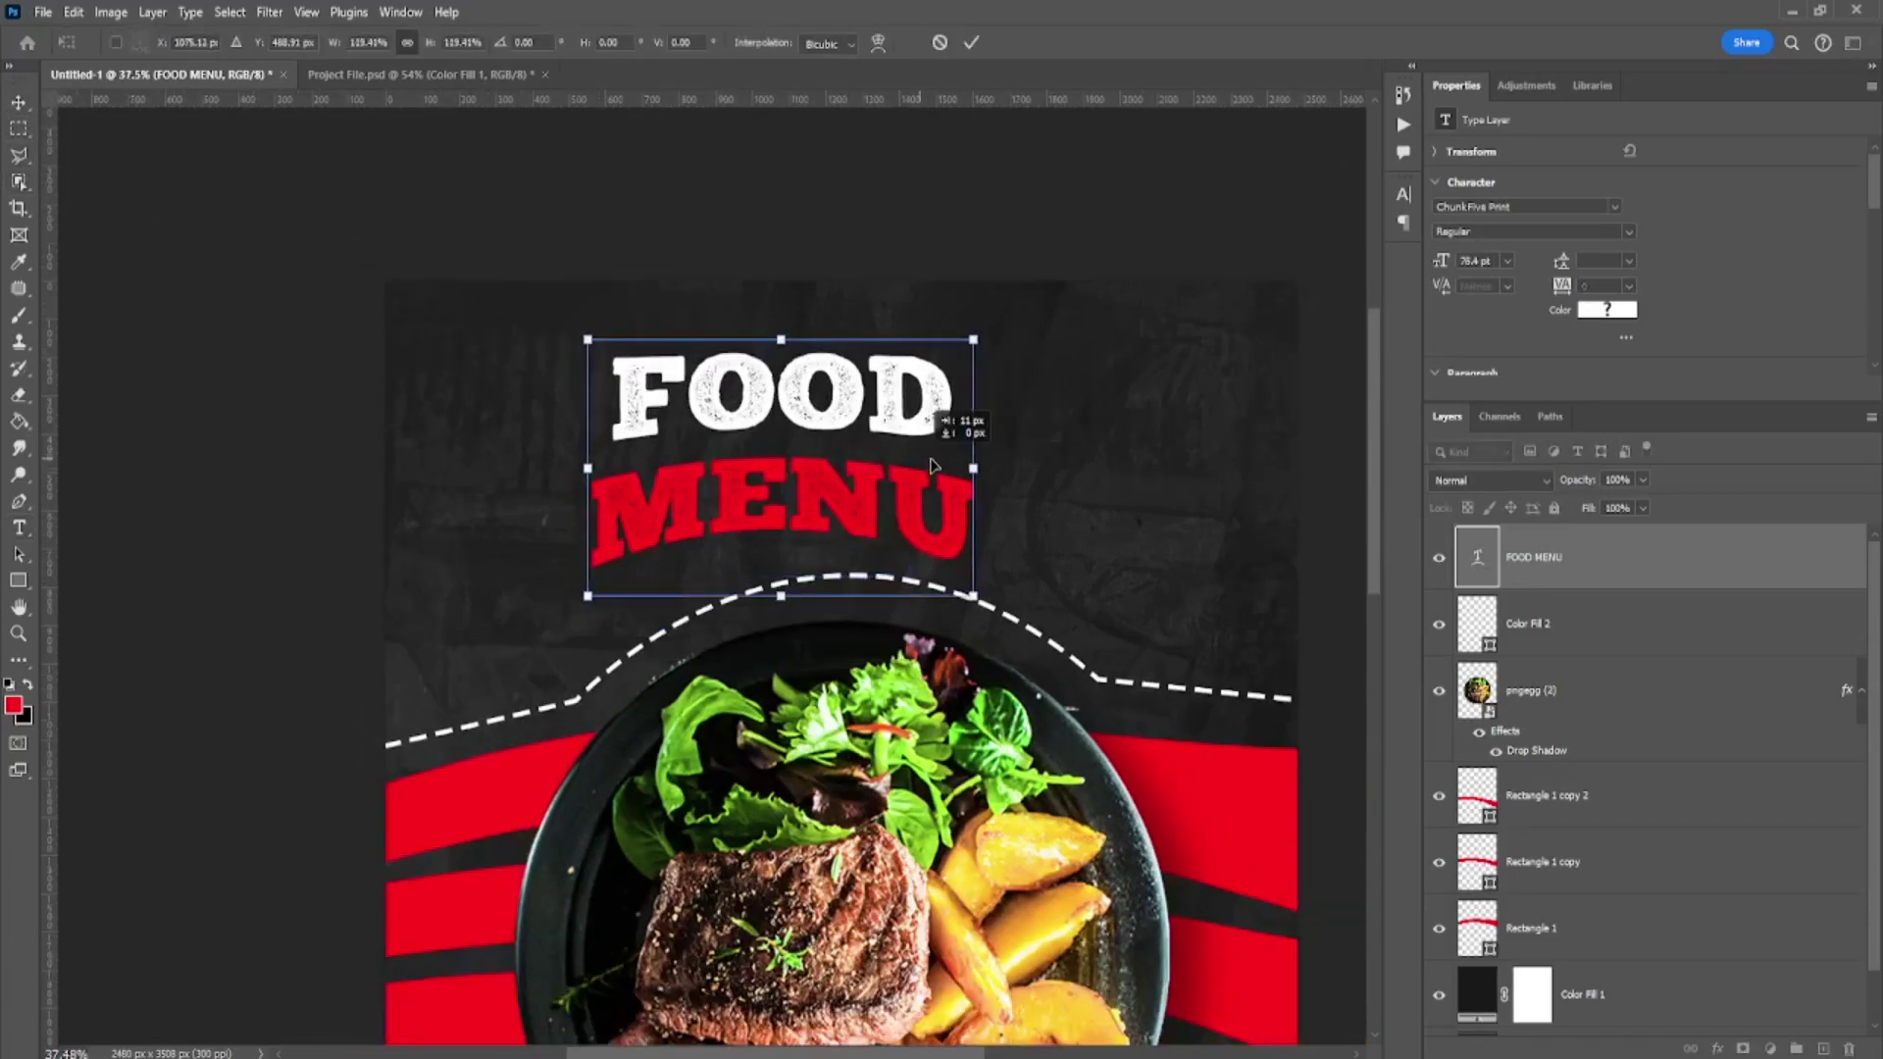
key("Return")
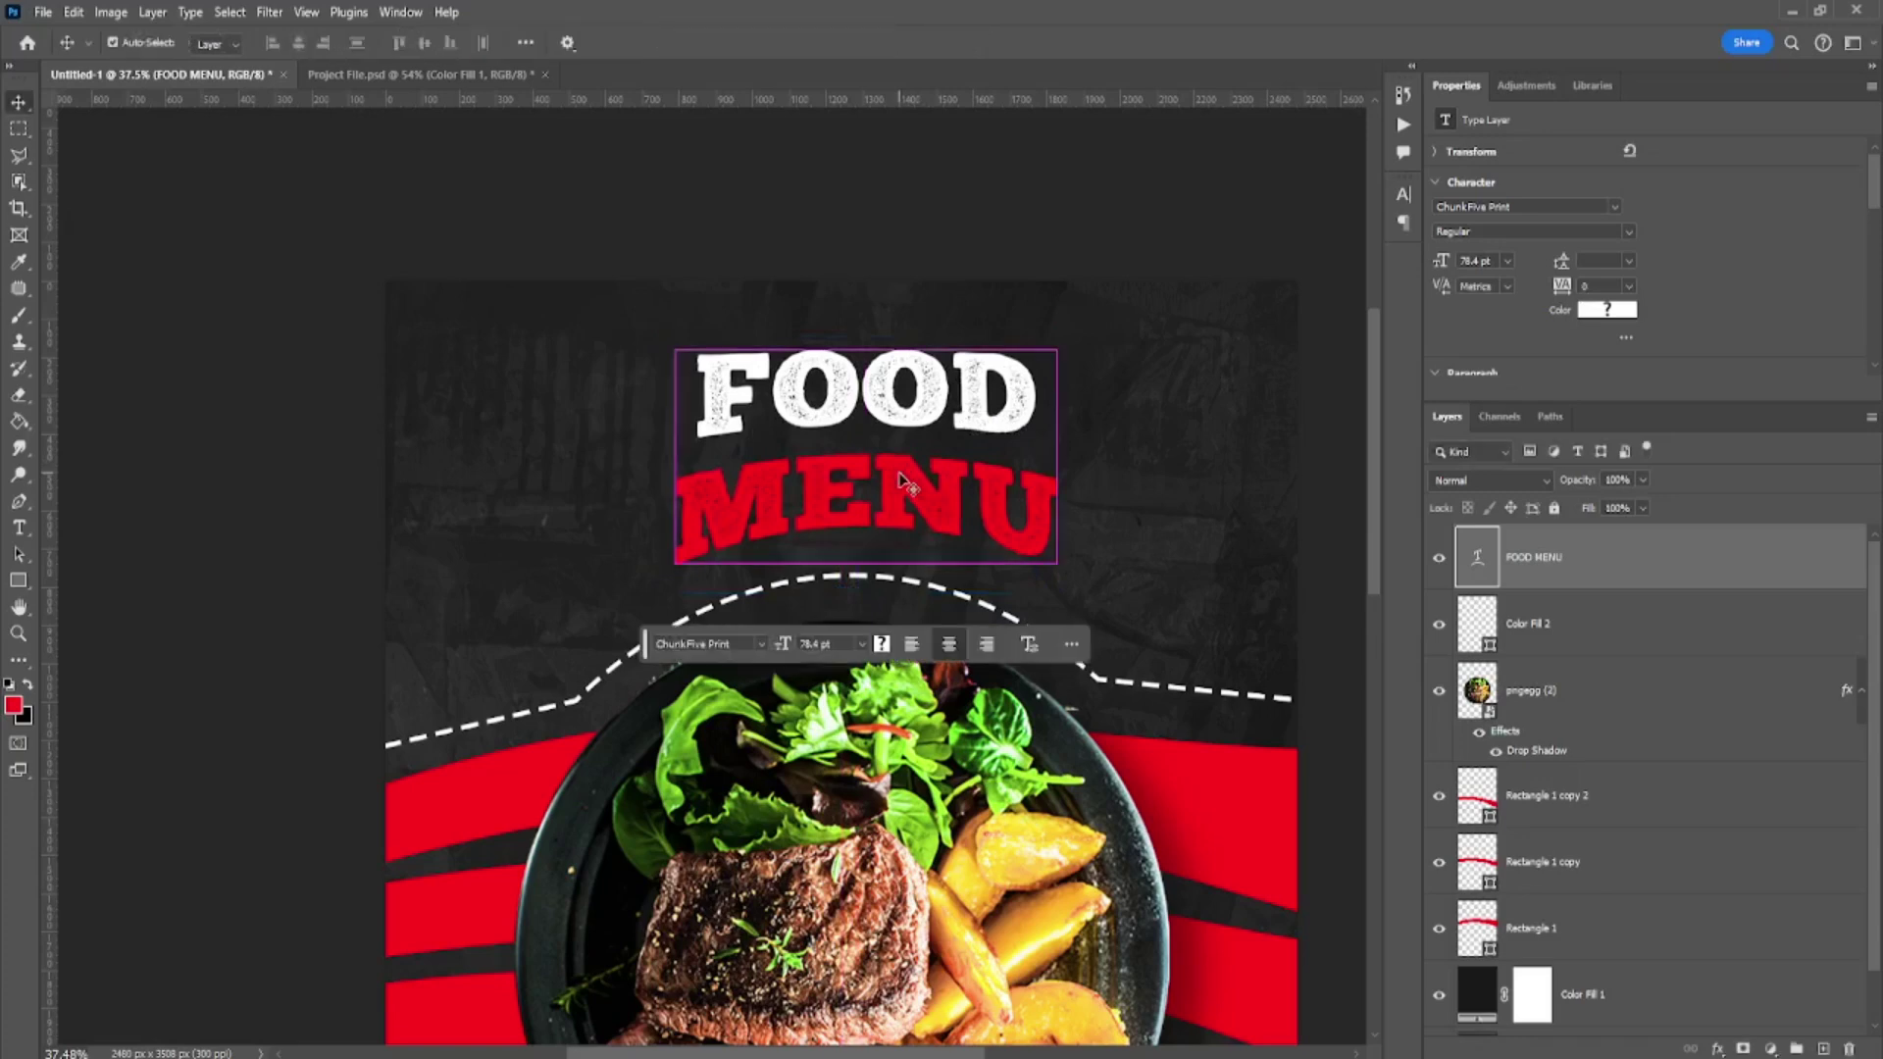
- Centre FOOD MENU horizontally on the canvas and scale it up from its centre
key("ctrl+a")
left_click(298, 42)
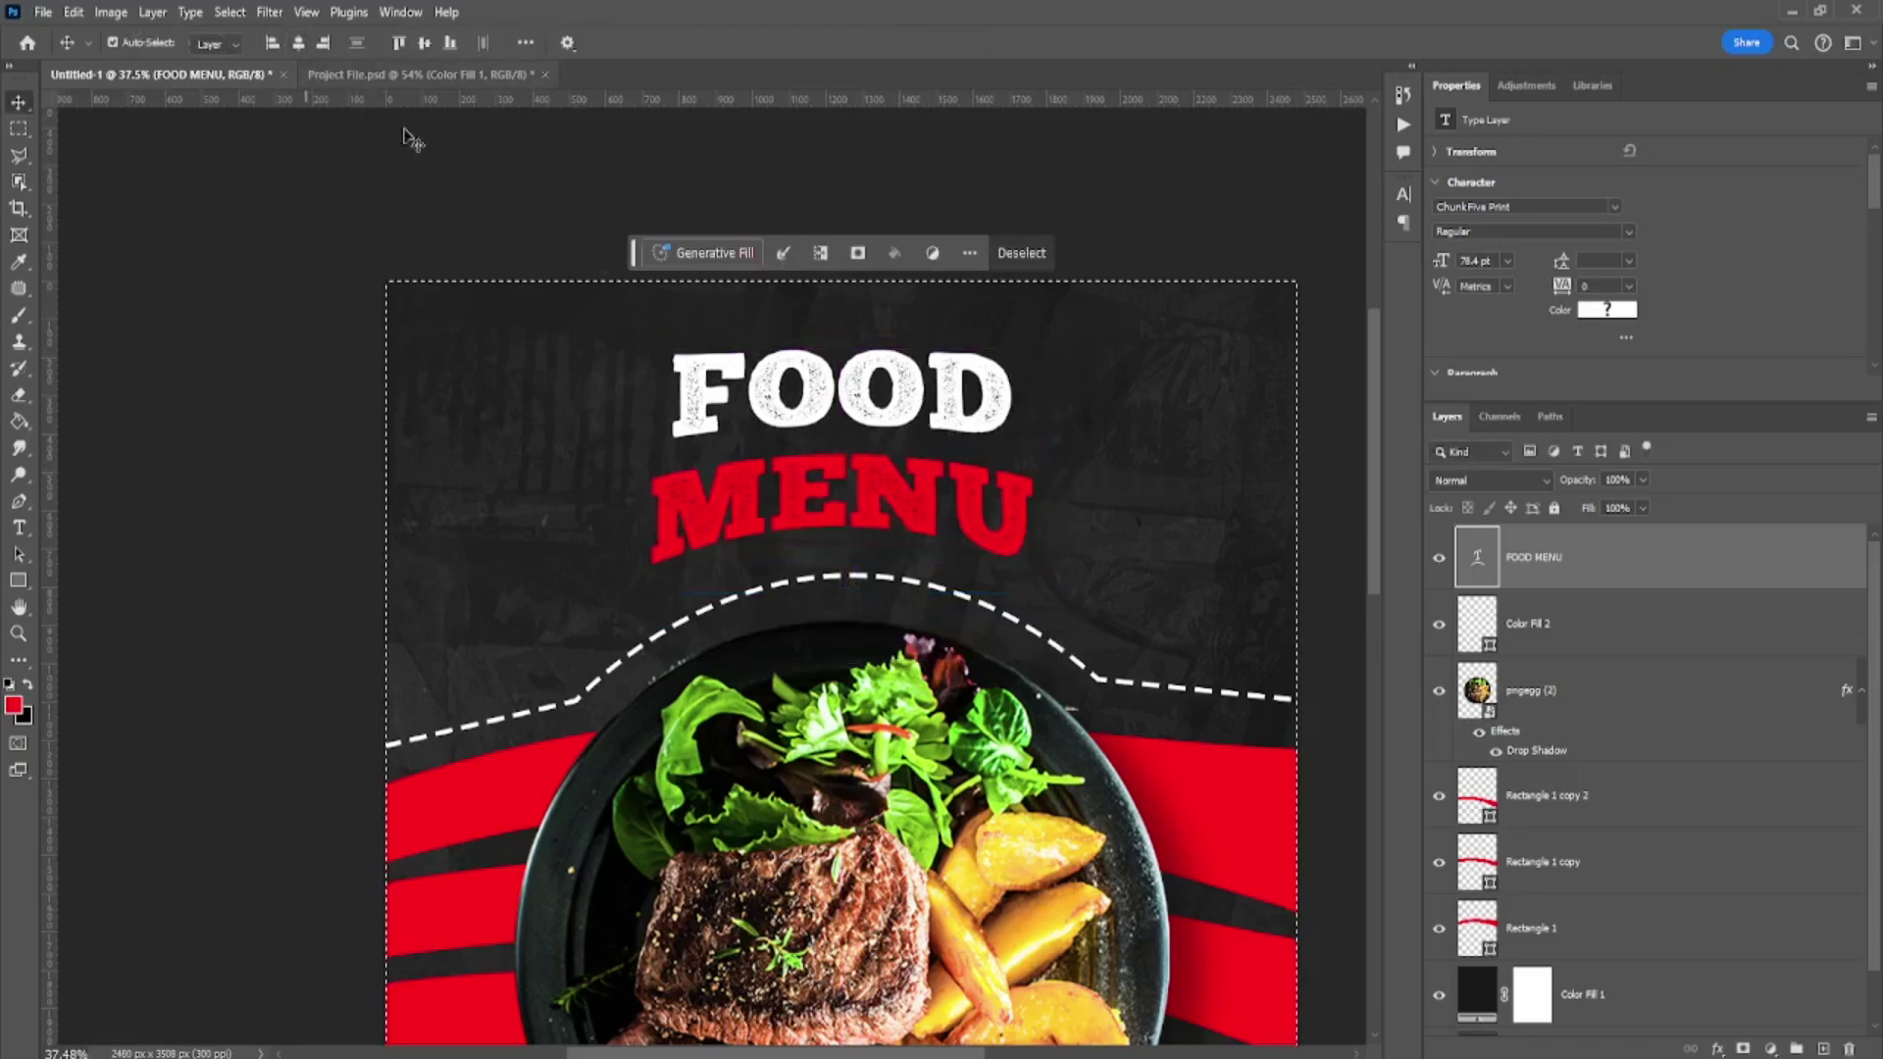
key("ctrl+d")
key("ctrl+t")
left_click_drag(1042, 465, 971, 504)
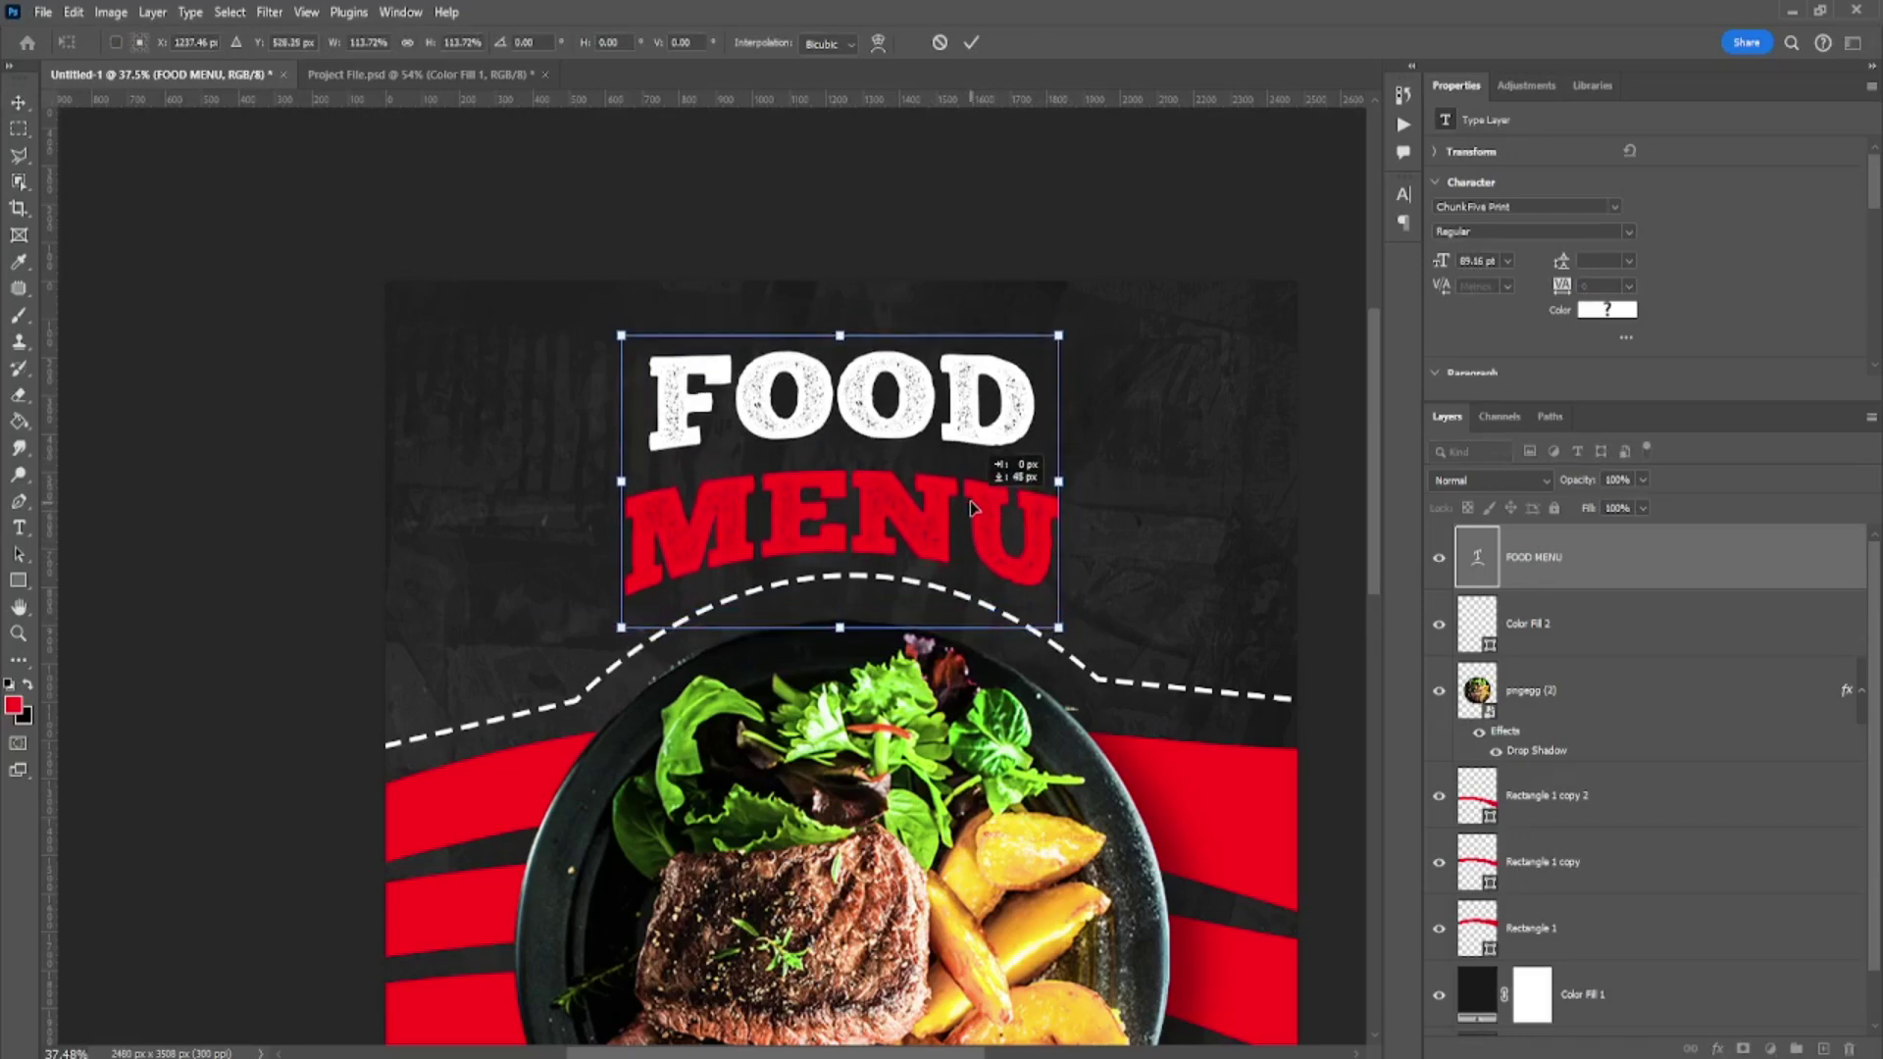
key("Return")
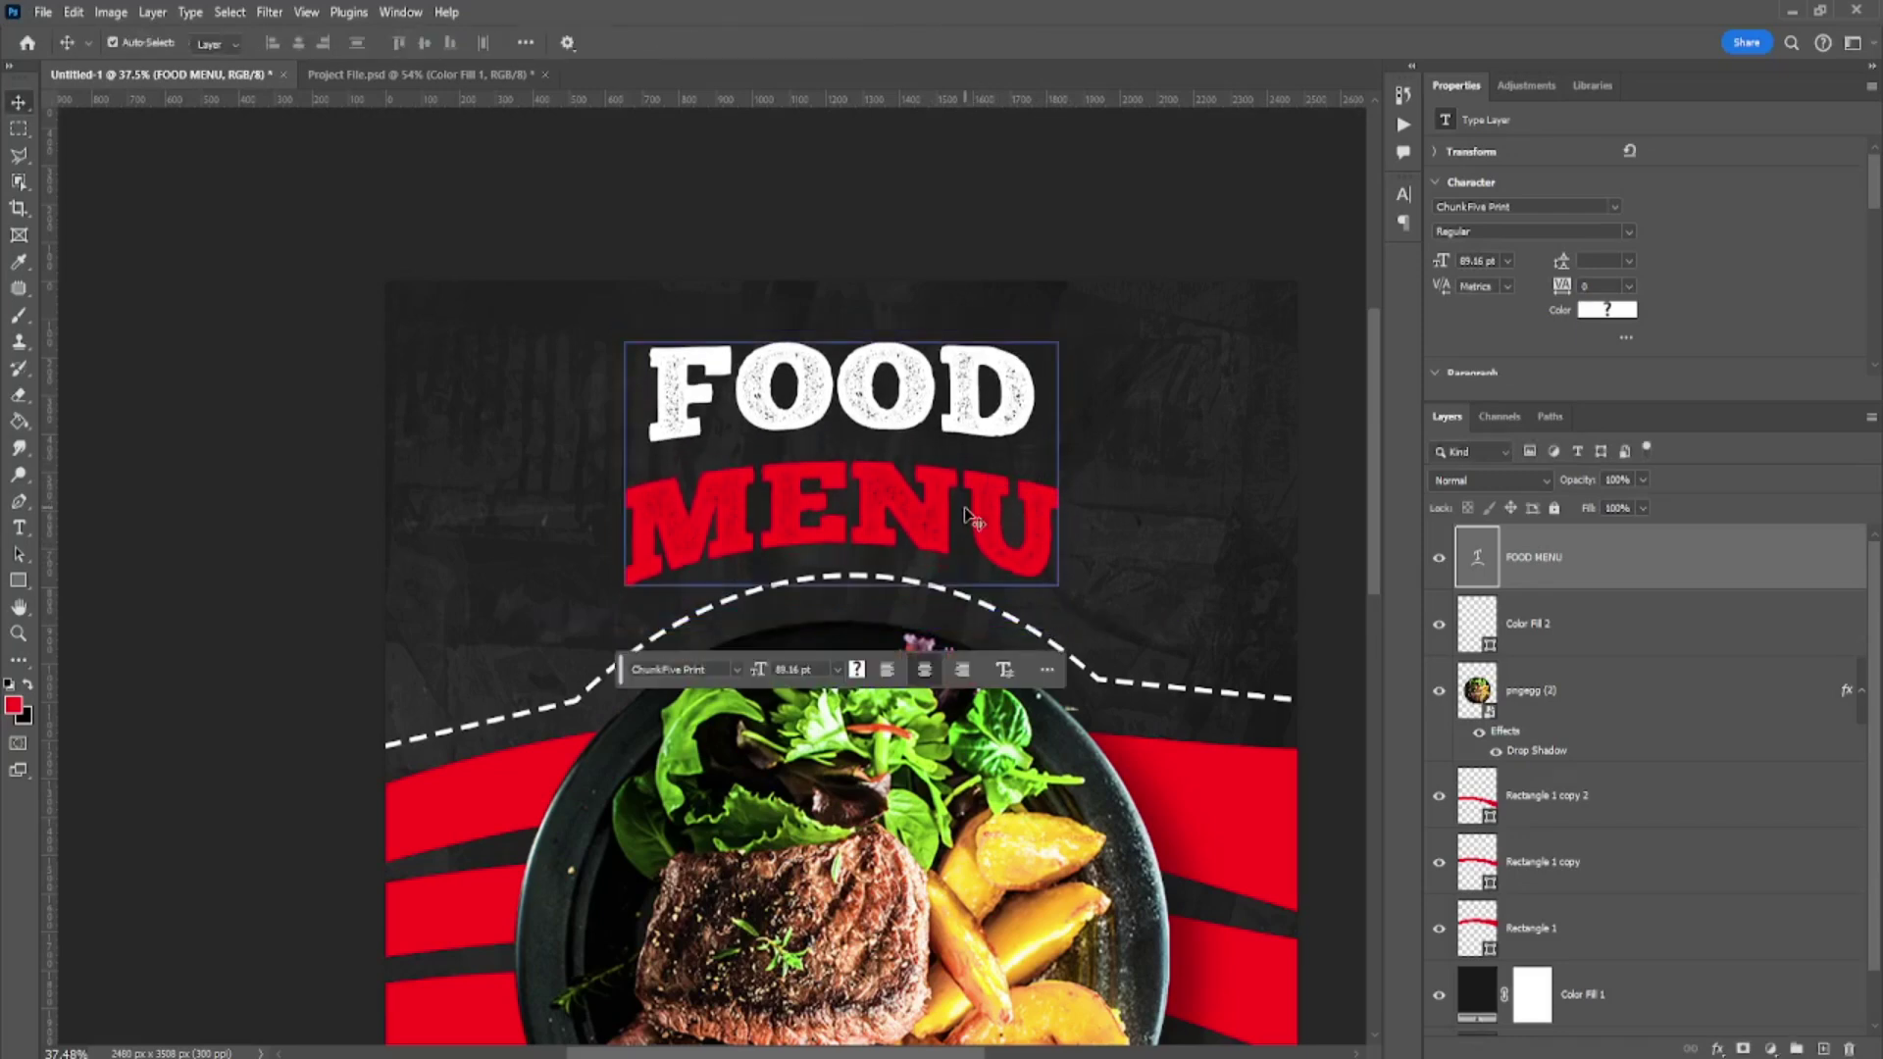
- Enlarge FOOD MENU slightly more, to about 100.95 pt
scroll(869, 341, "down", 2)
scroll(868, 341, "down", 1)
key("ctrl+t")
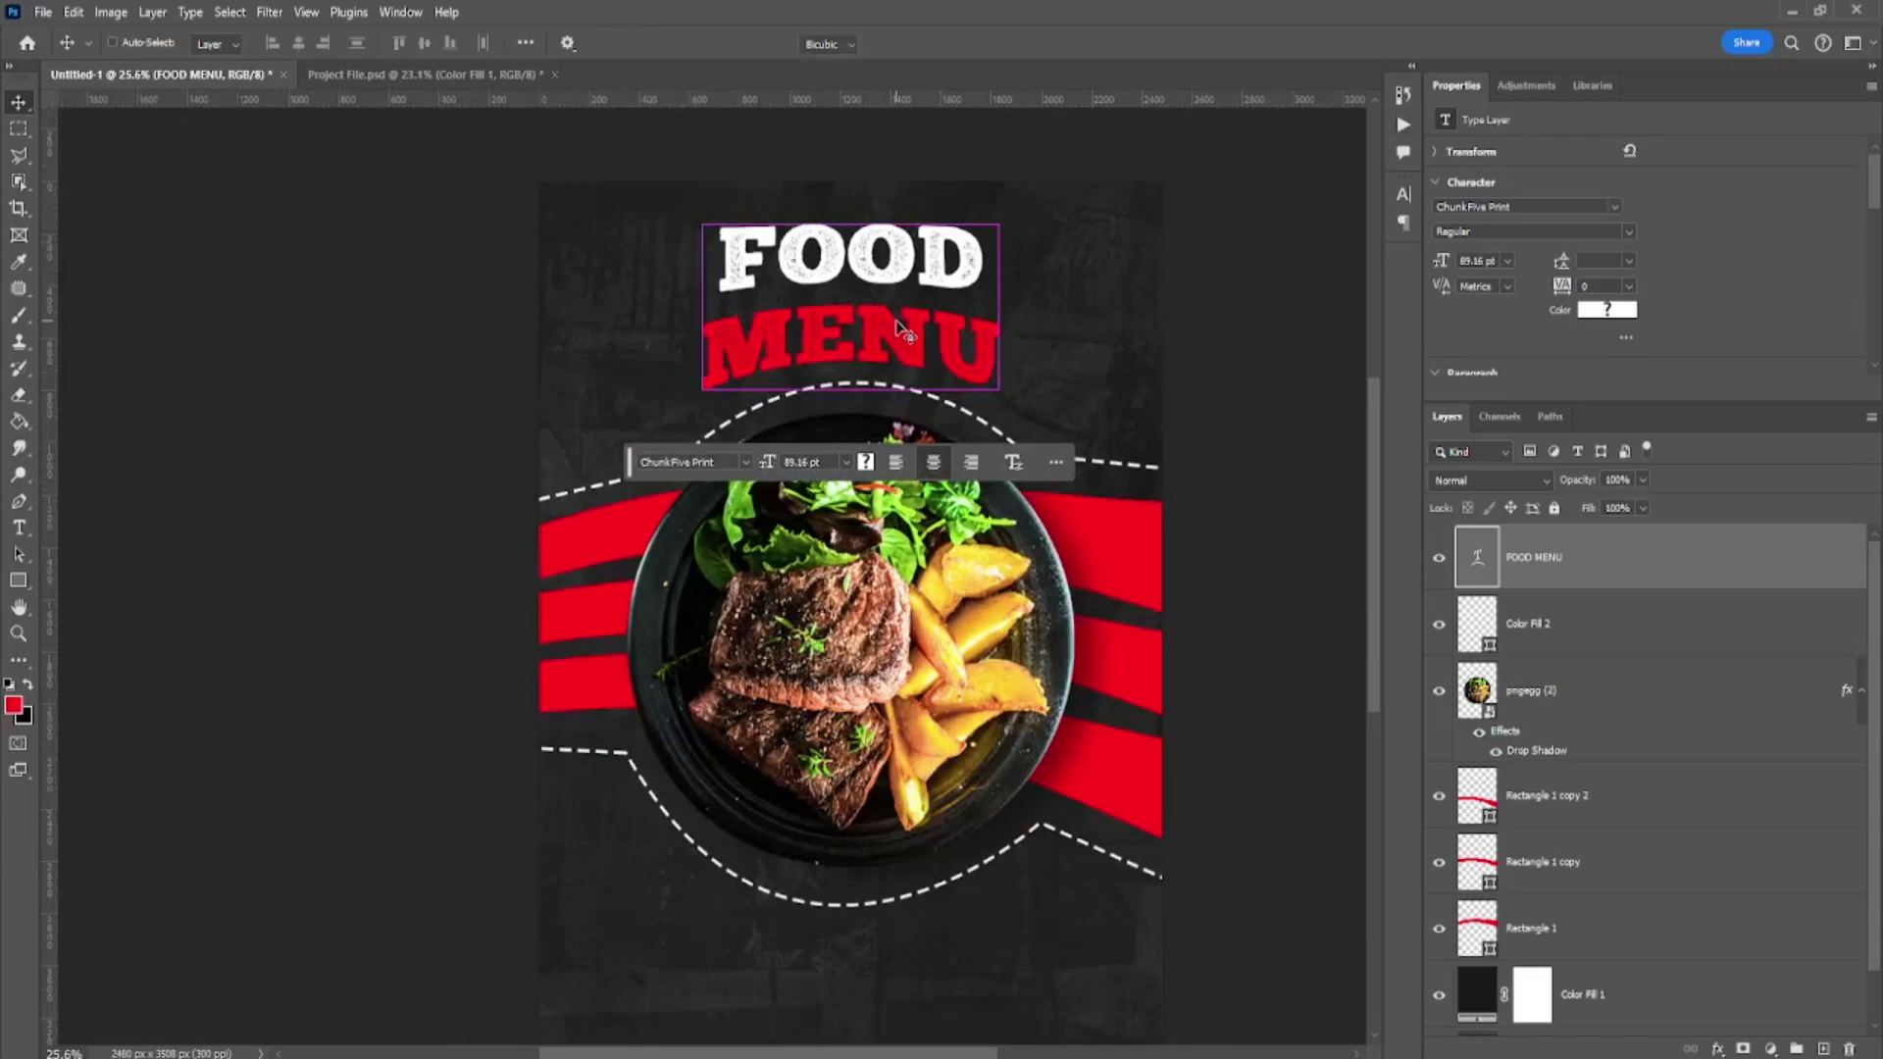
left_click_drag(1002, 400, 1023, 416)
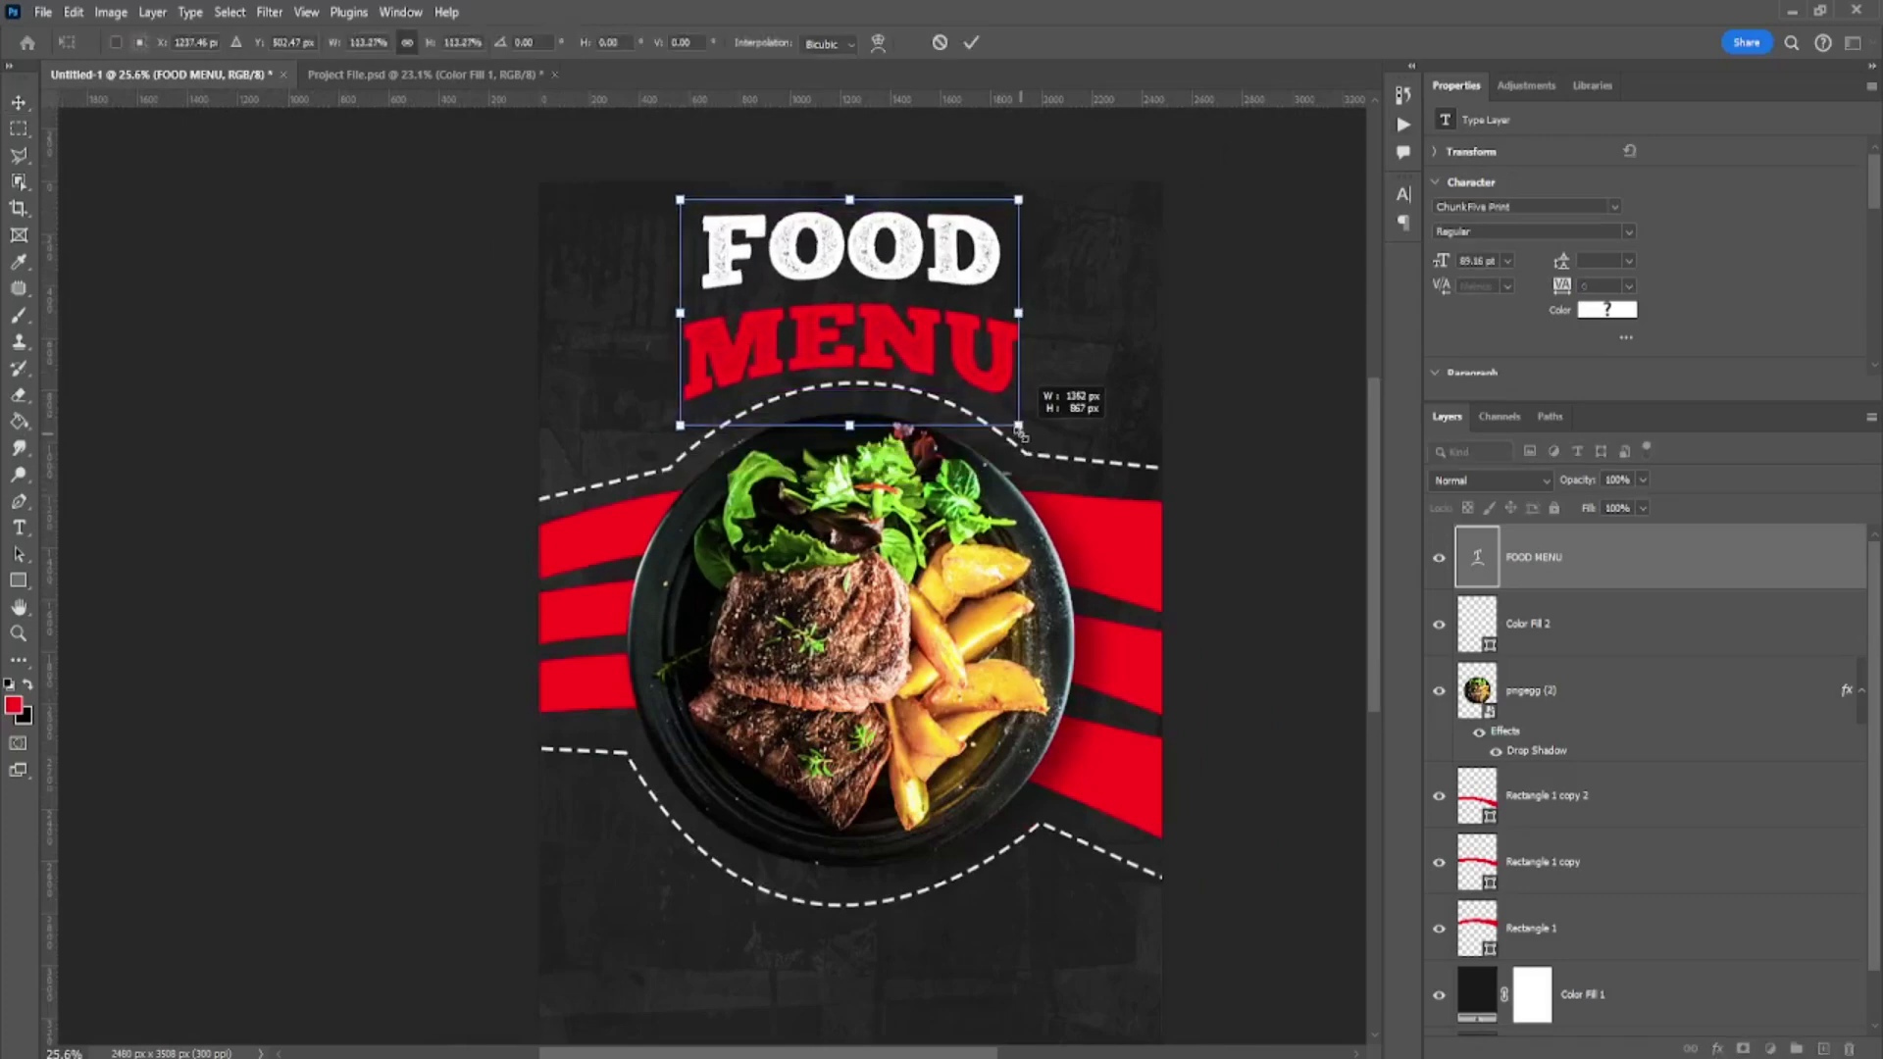
key("Return")
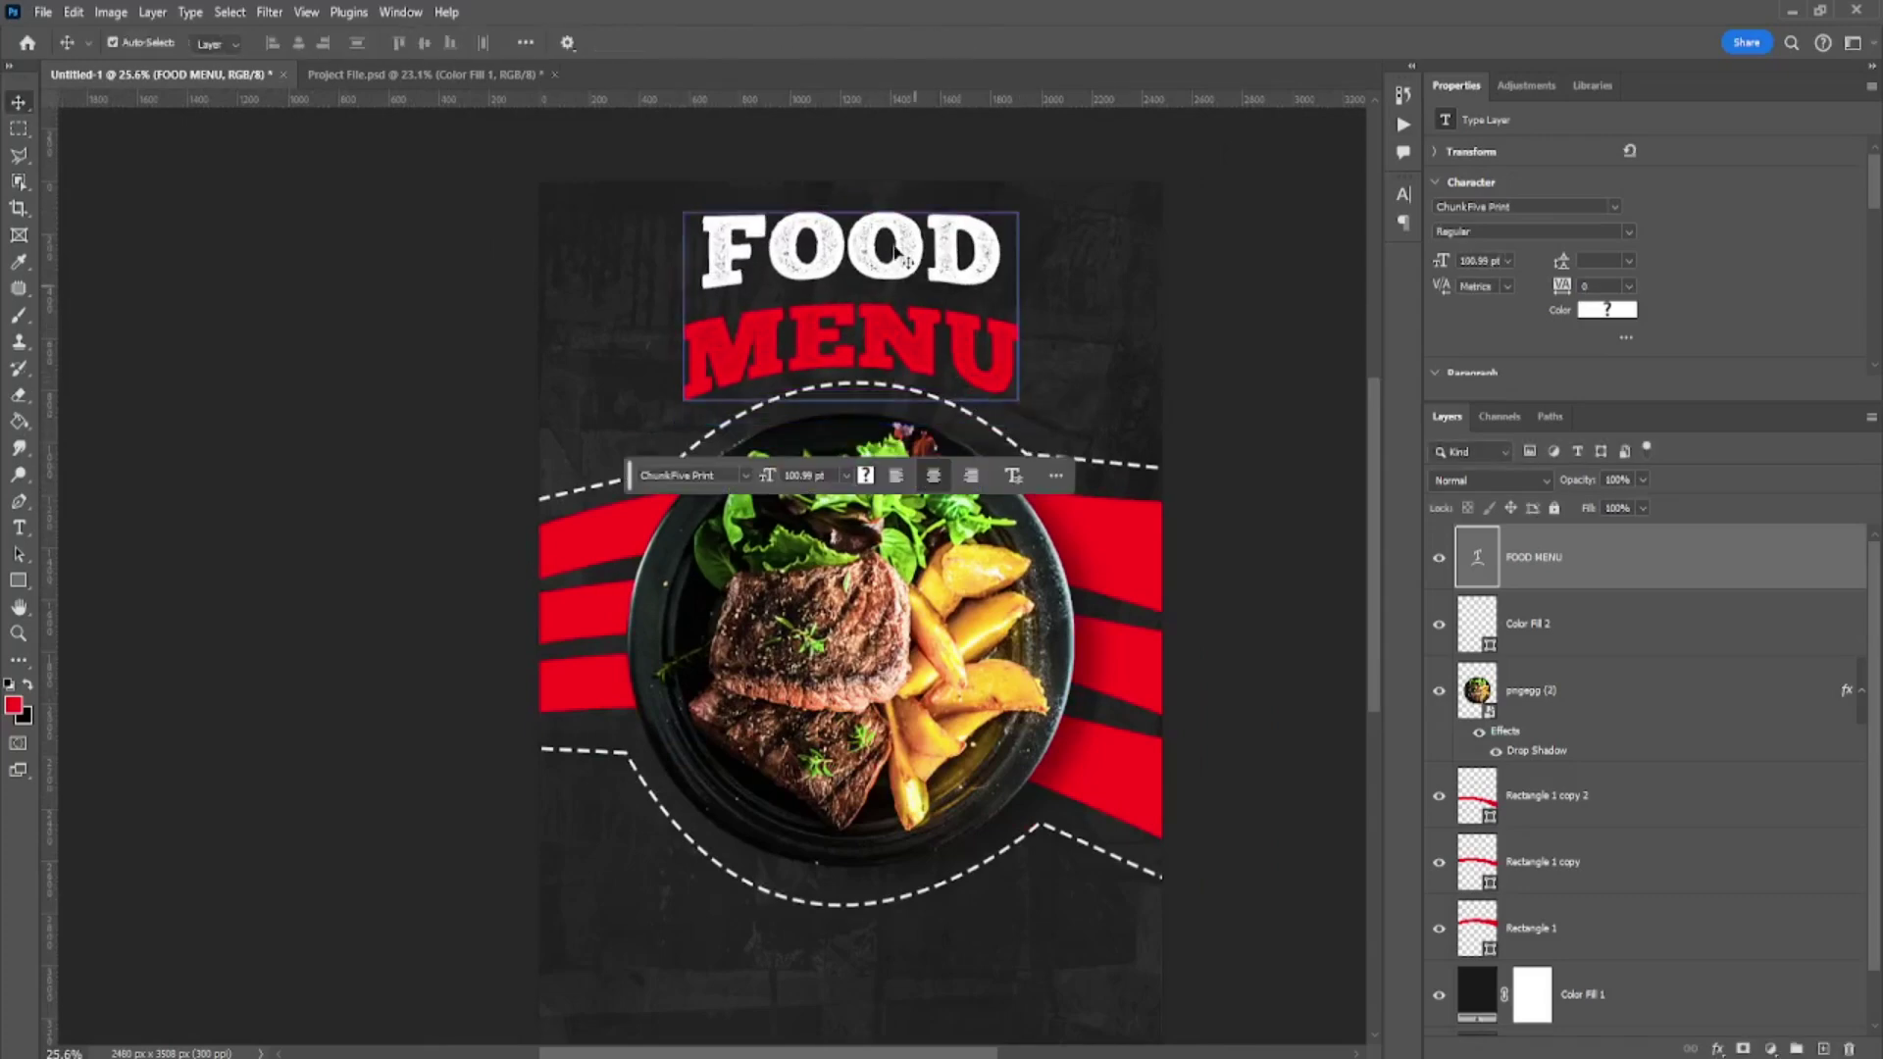
scroll(793, 420, "up", 2)
scroll(839, 555, "down", 2)
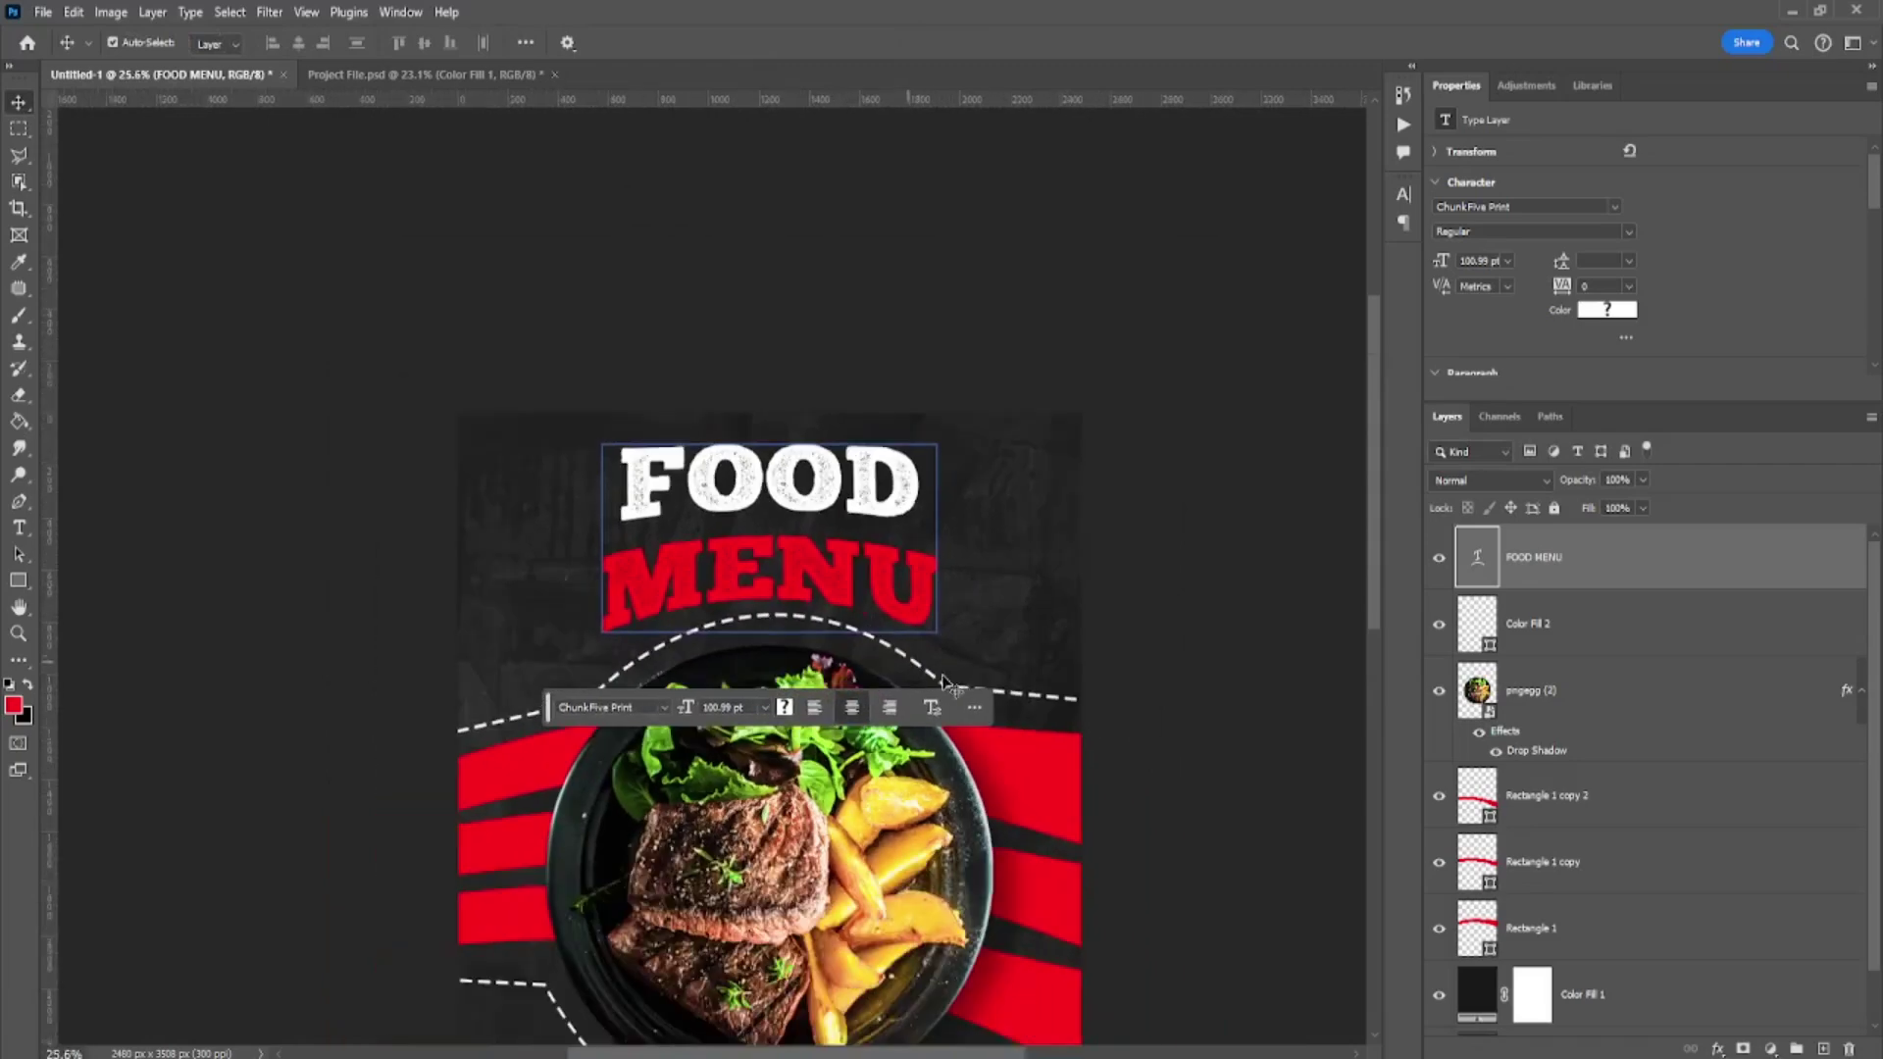
scroll(978, 689, "down", 3)
scroll(978, 690, "up", 1)
scroll(1022, 617, "up", 2)
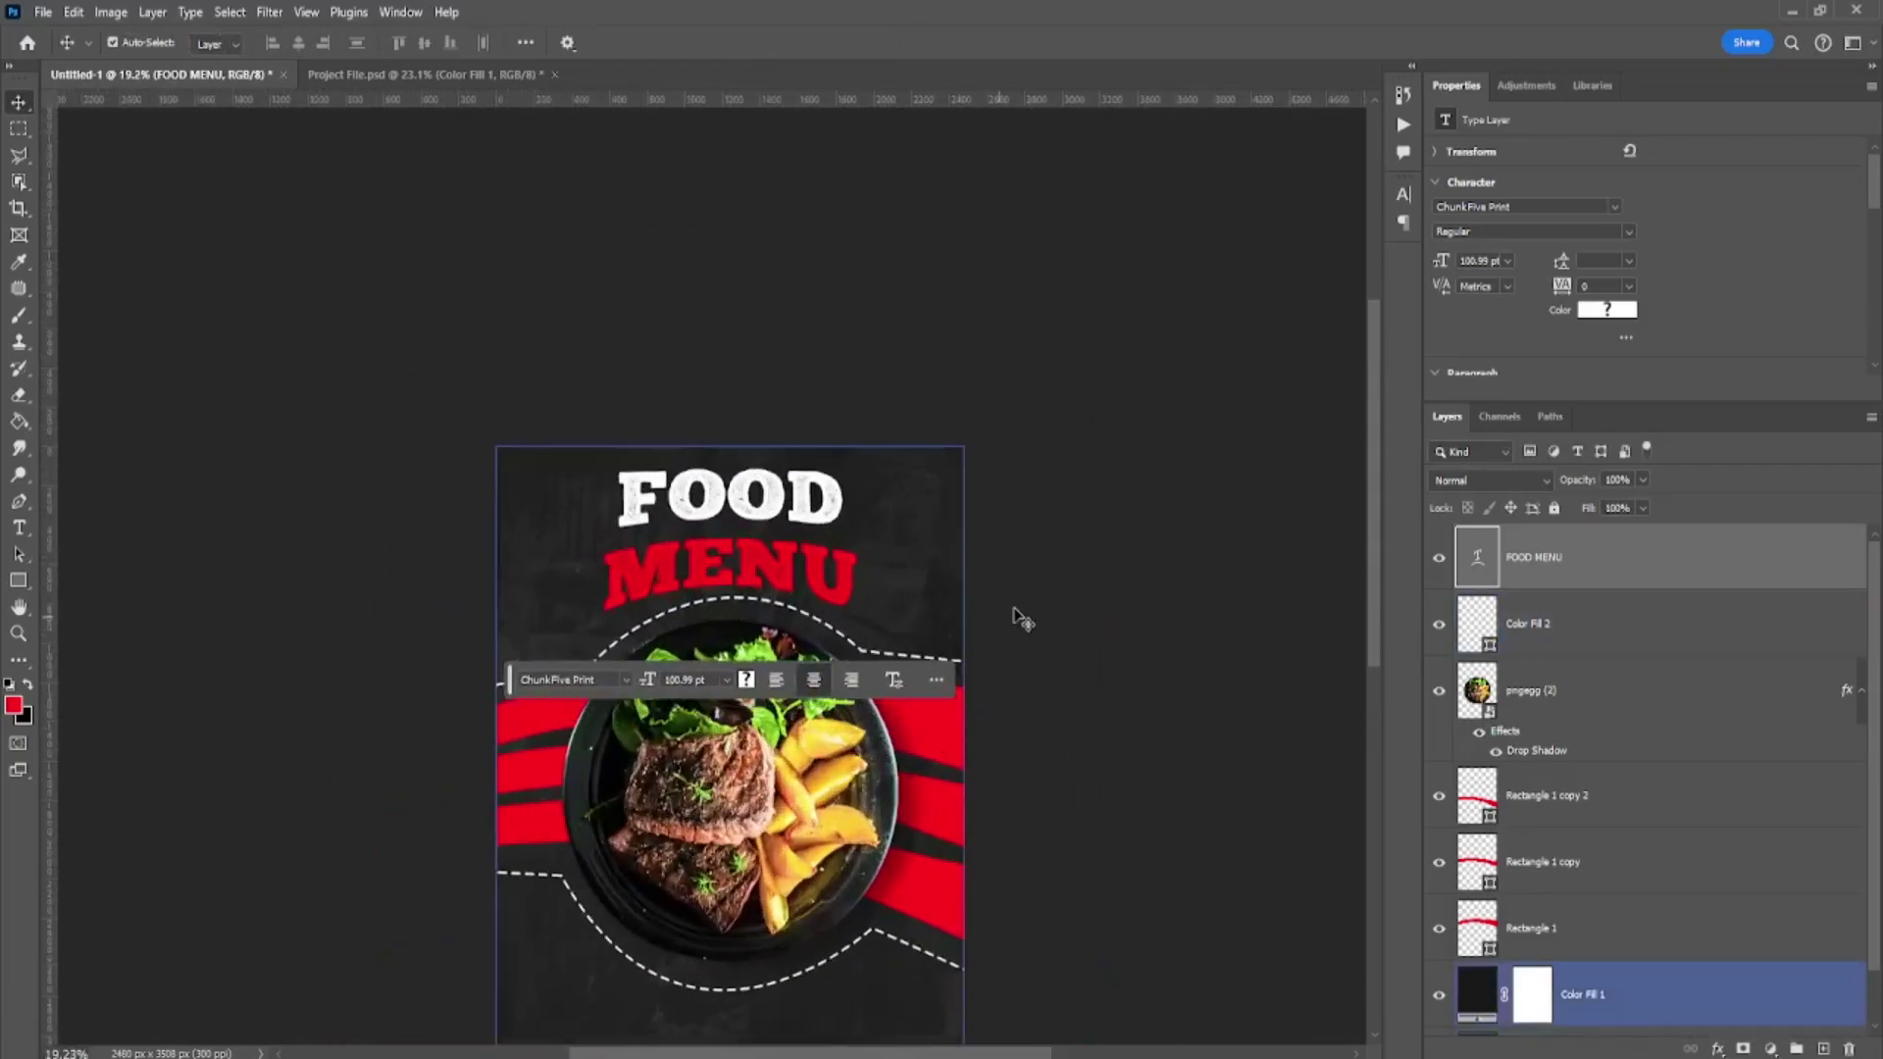
- Move the red brush stroke to the poster's bottom, scaled about 118% and tilted 4°
scroll(745, 686, "up", 1)
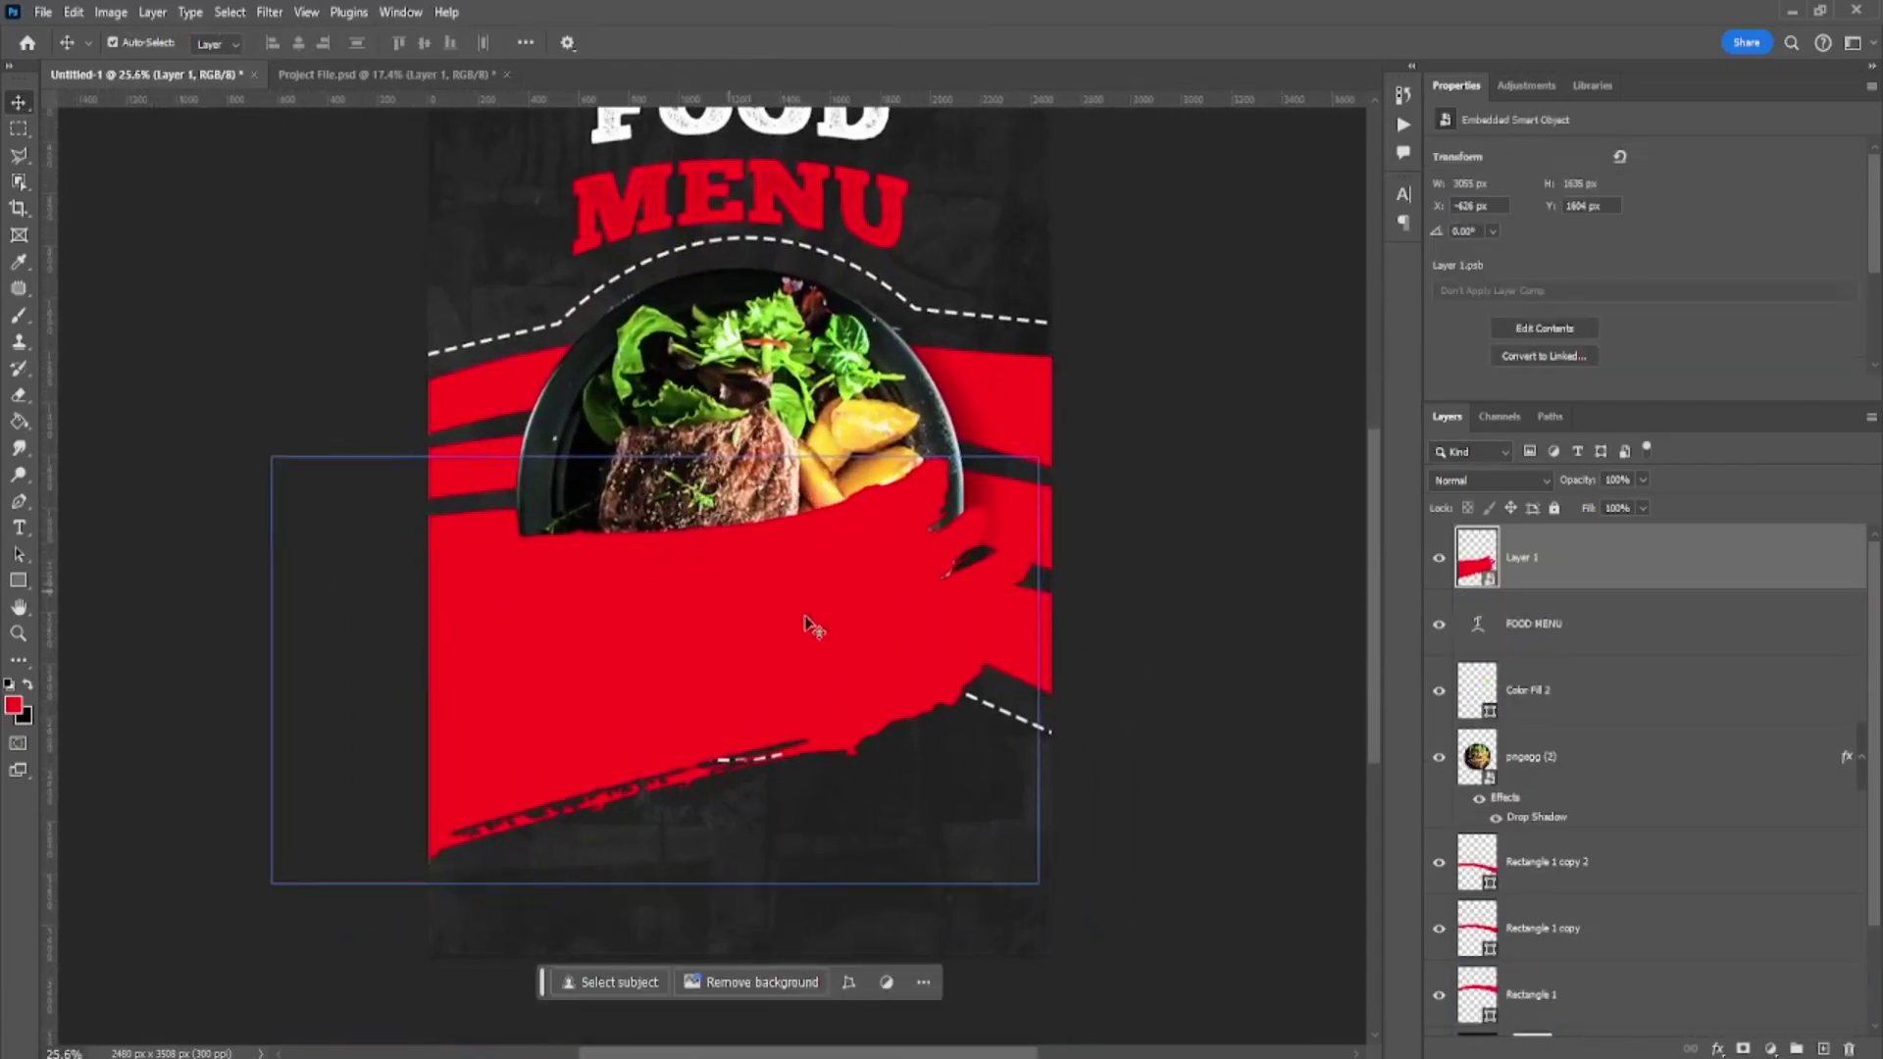
mouse_move(812, 623)
left_mouse_down()
mouse_move(922, 941)
mouse_move(906, 966)
left_mouse_up()
key("ctrl+t")
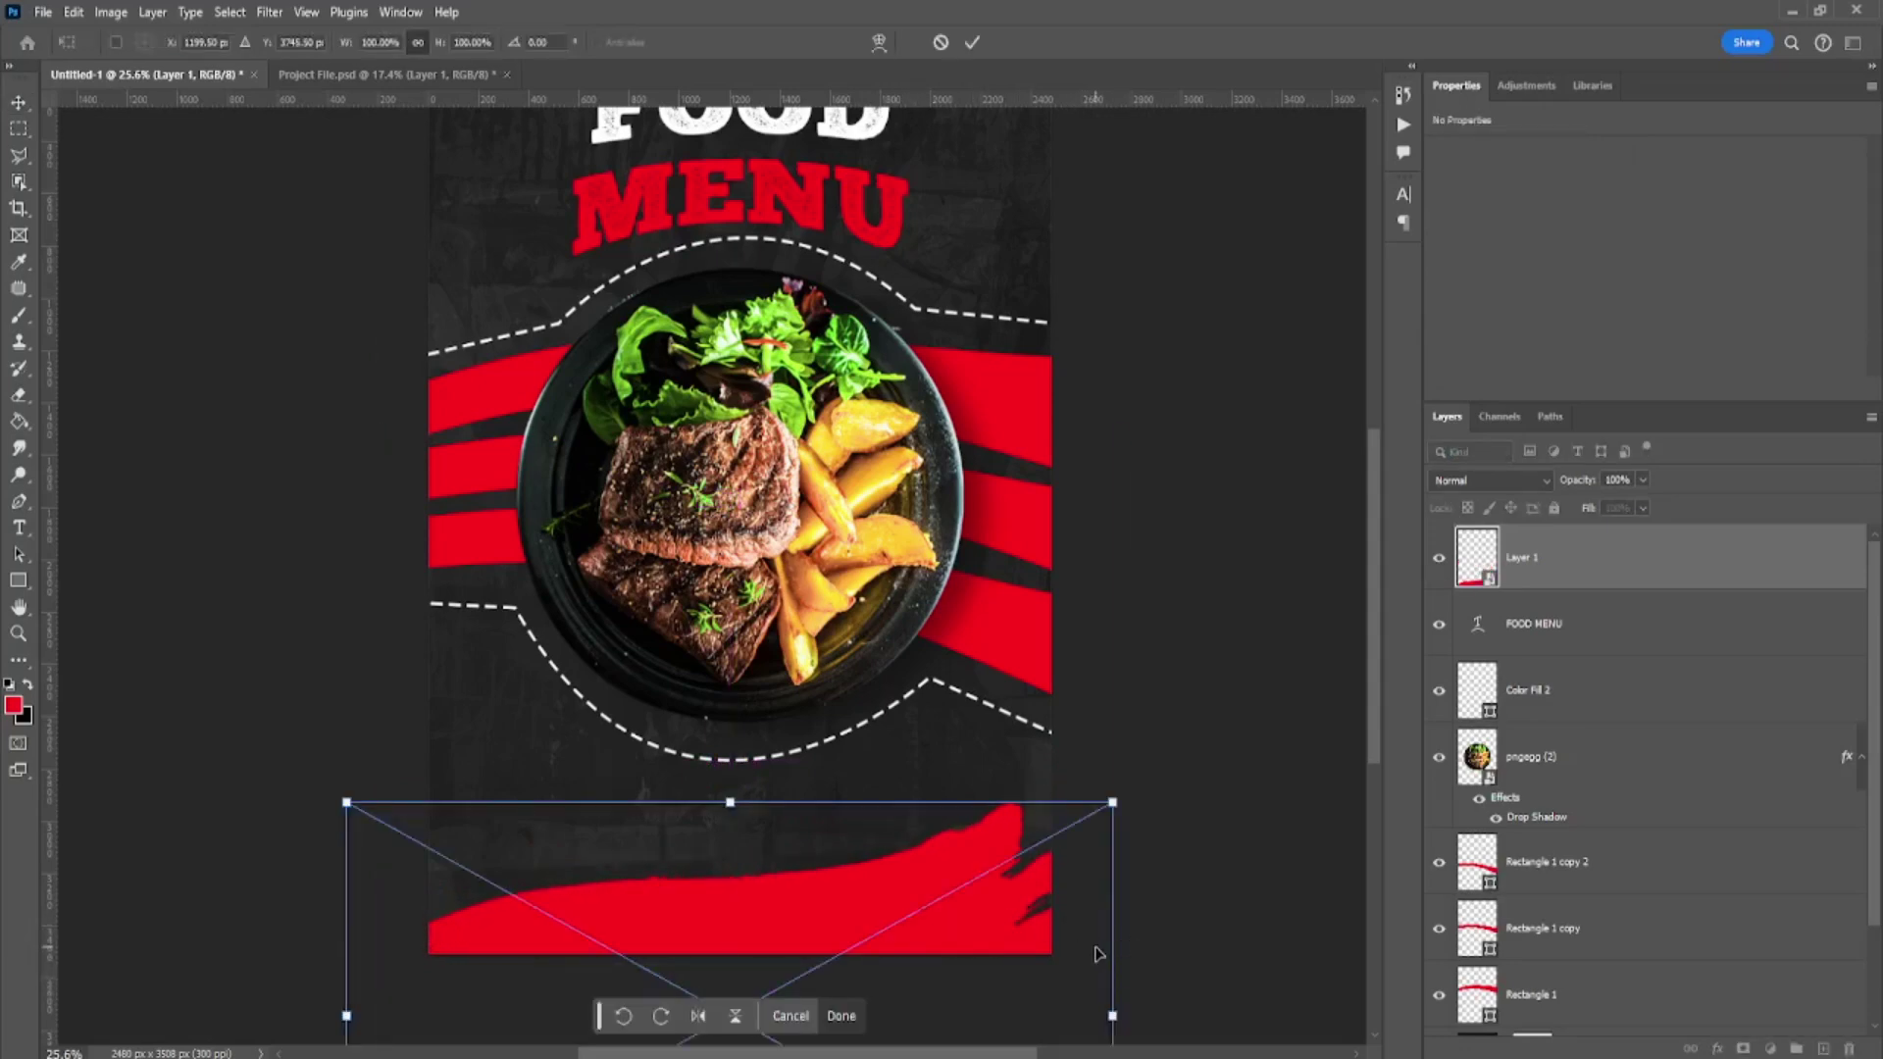
left_click_drag(1115, 947, 1176, 941)
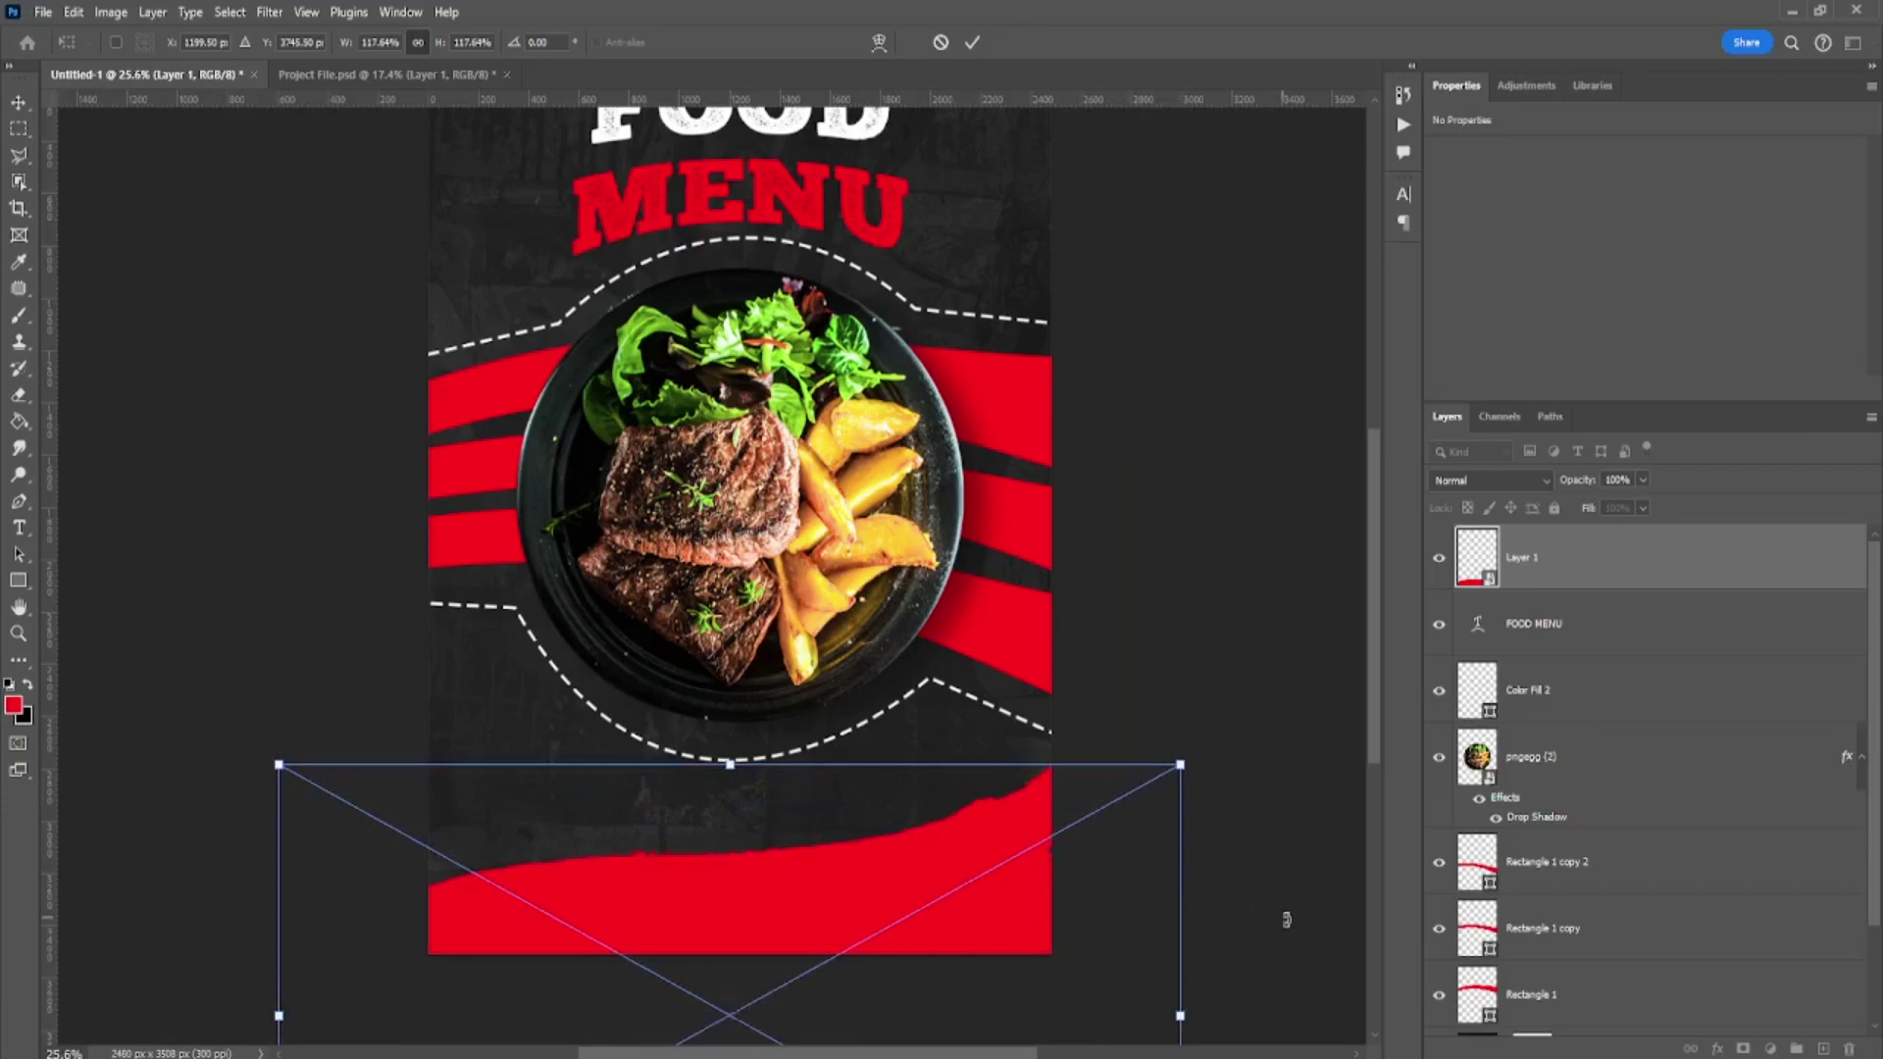
left_click_drag(1282, 916, 1287, 976)
left_click_drag(928, 913, 932, 933)
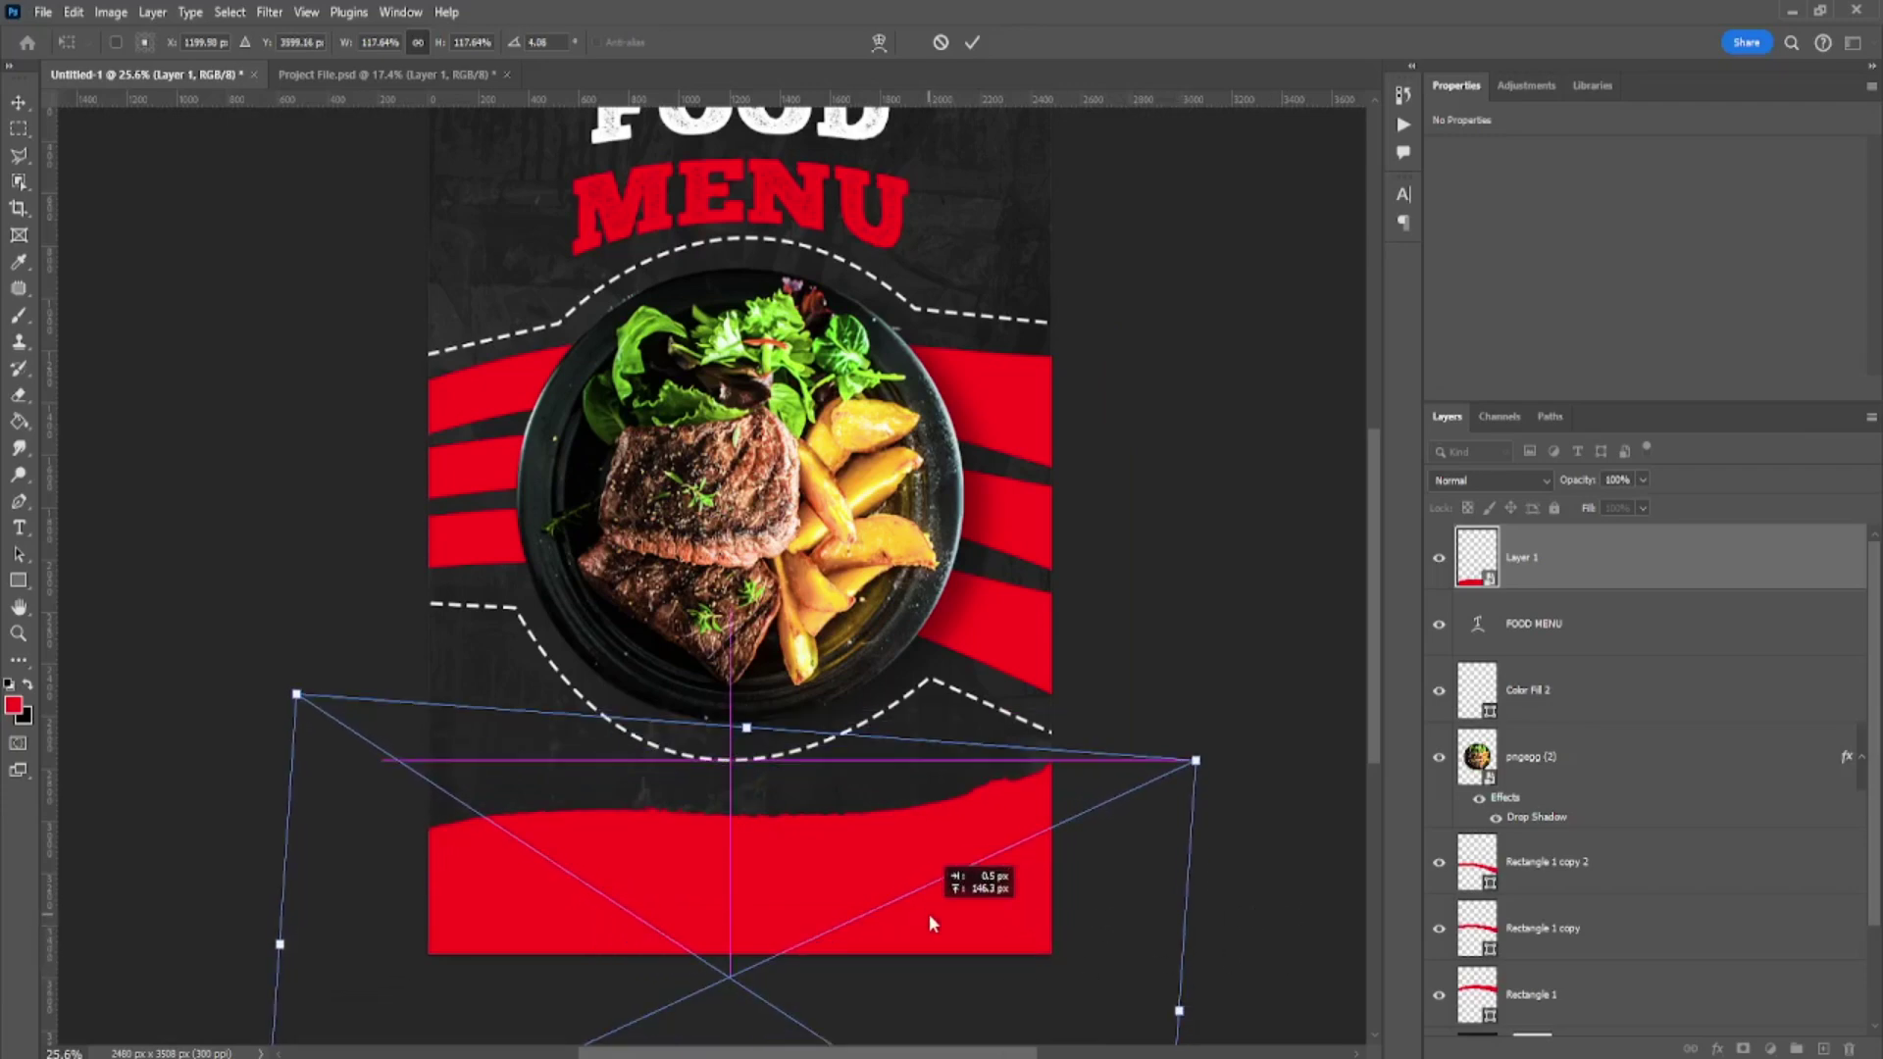
key("Return")
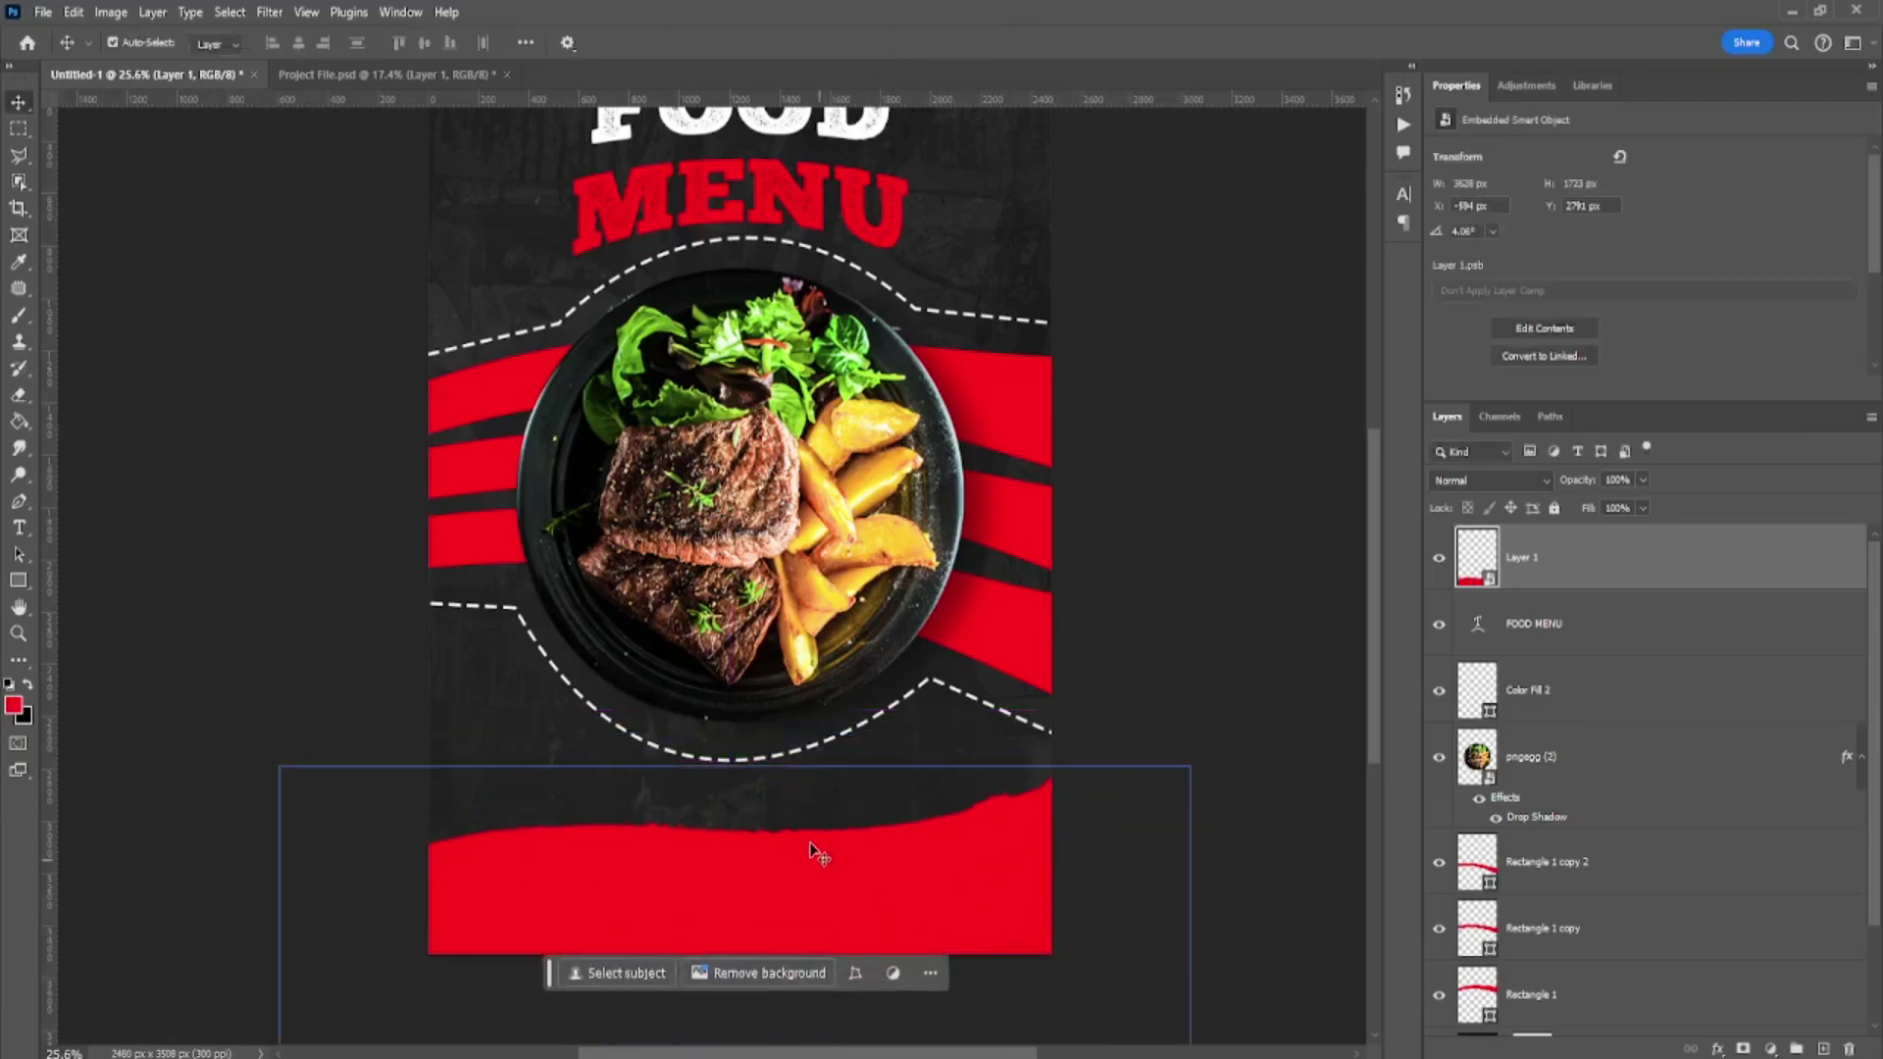
scroll(853, 912, "down", 3)
scroll(822, 791, "up", 1)
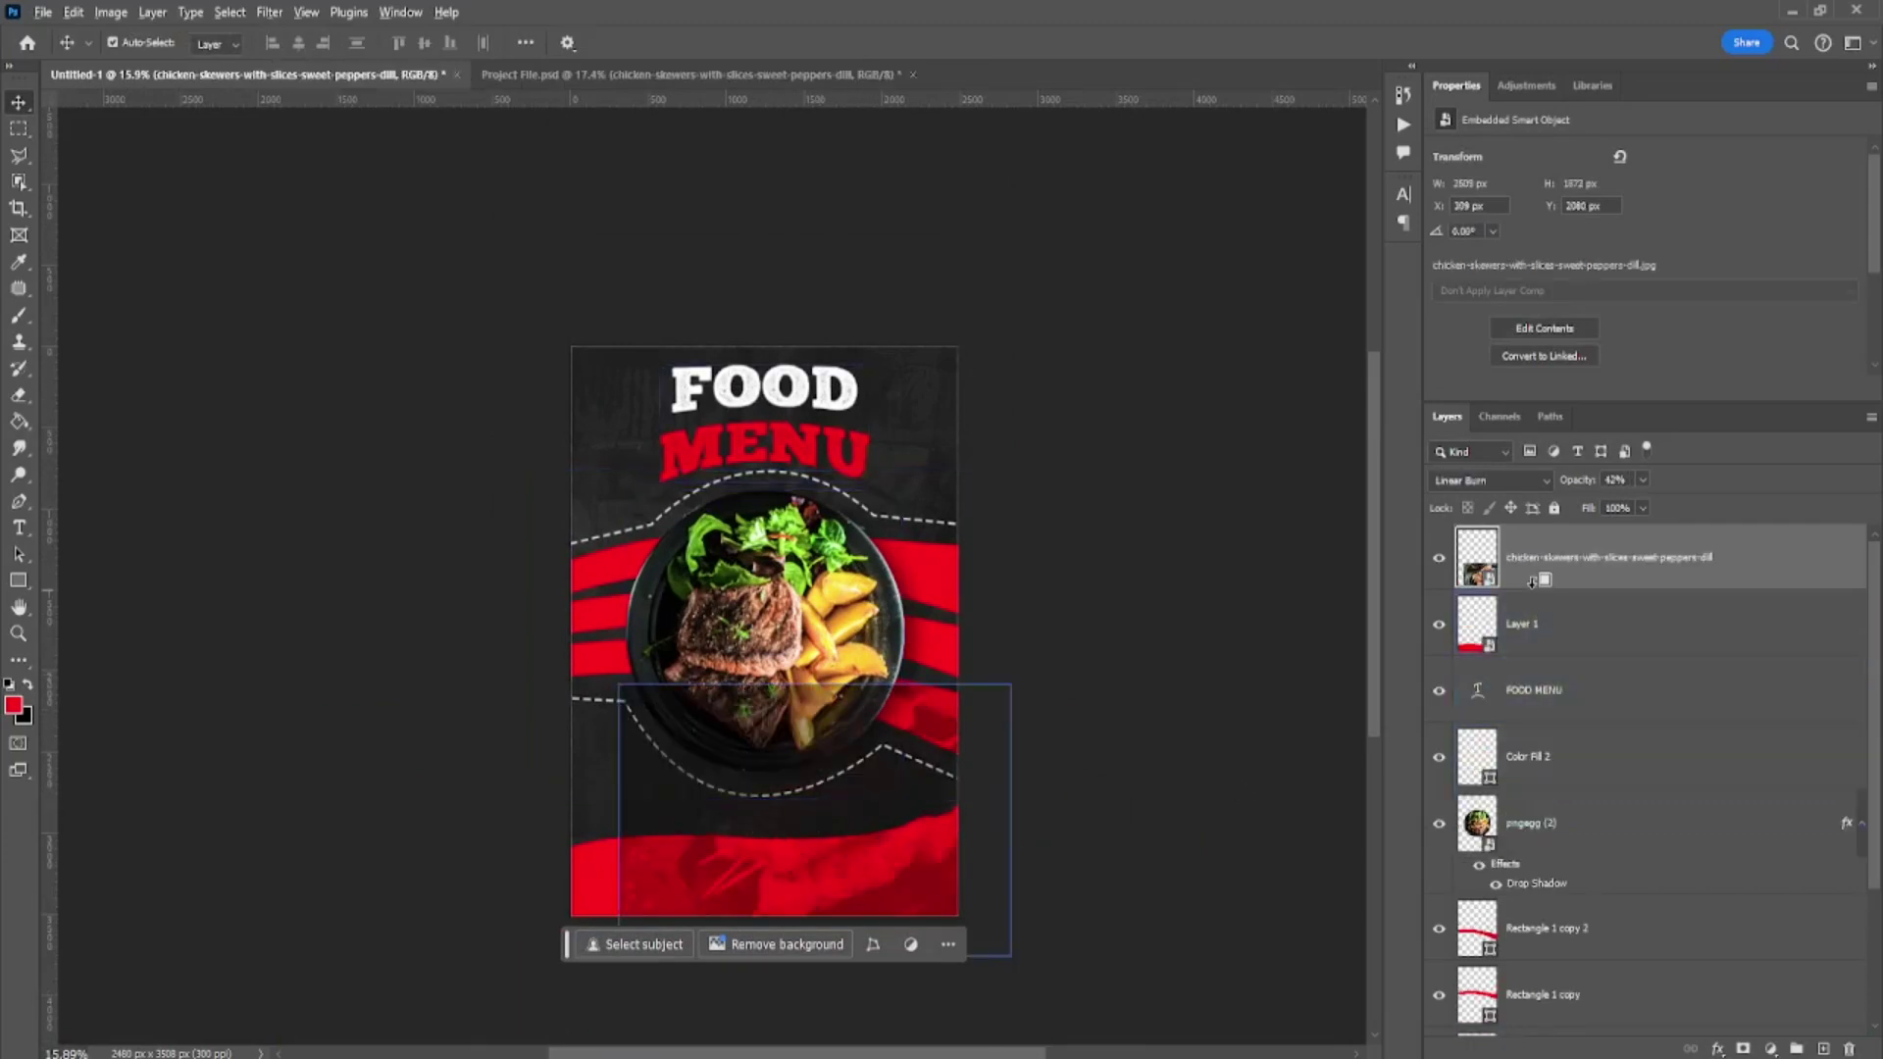
- Clip the chicken-skewers photo into Layer 1's brush stroke and move it down over the stroke
left_click(1531, 589, "alt")
scroll(845, 910, "up", 3)
key("ctrl+t")
mouse_move(794, 918)
left_mouse_down()
mouse_move(767, 1052)
mouse_move(760, 992)
left_mouse_up()
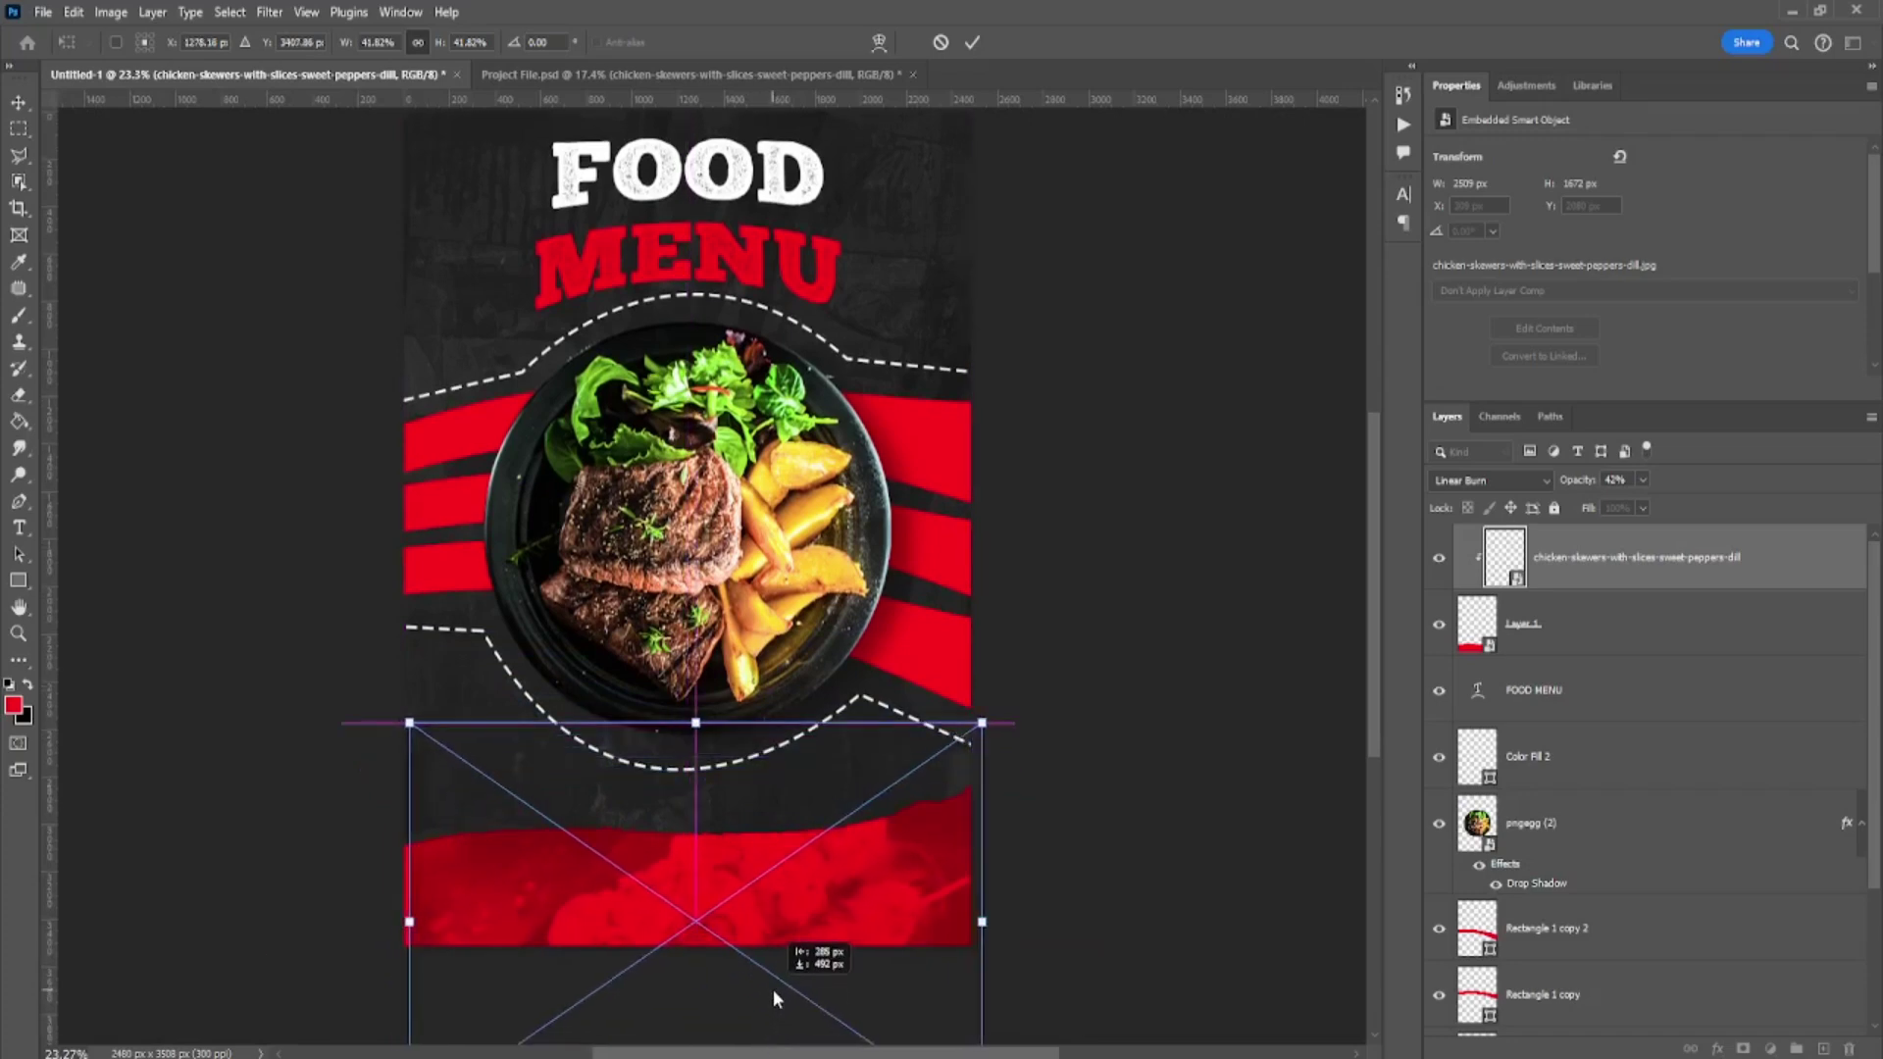
key("Return")
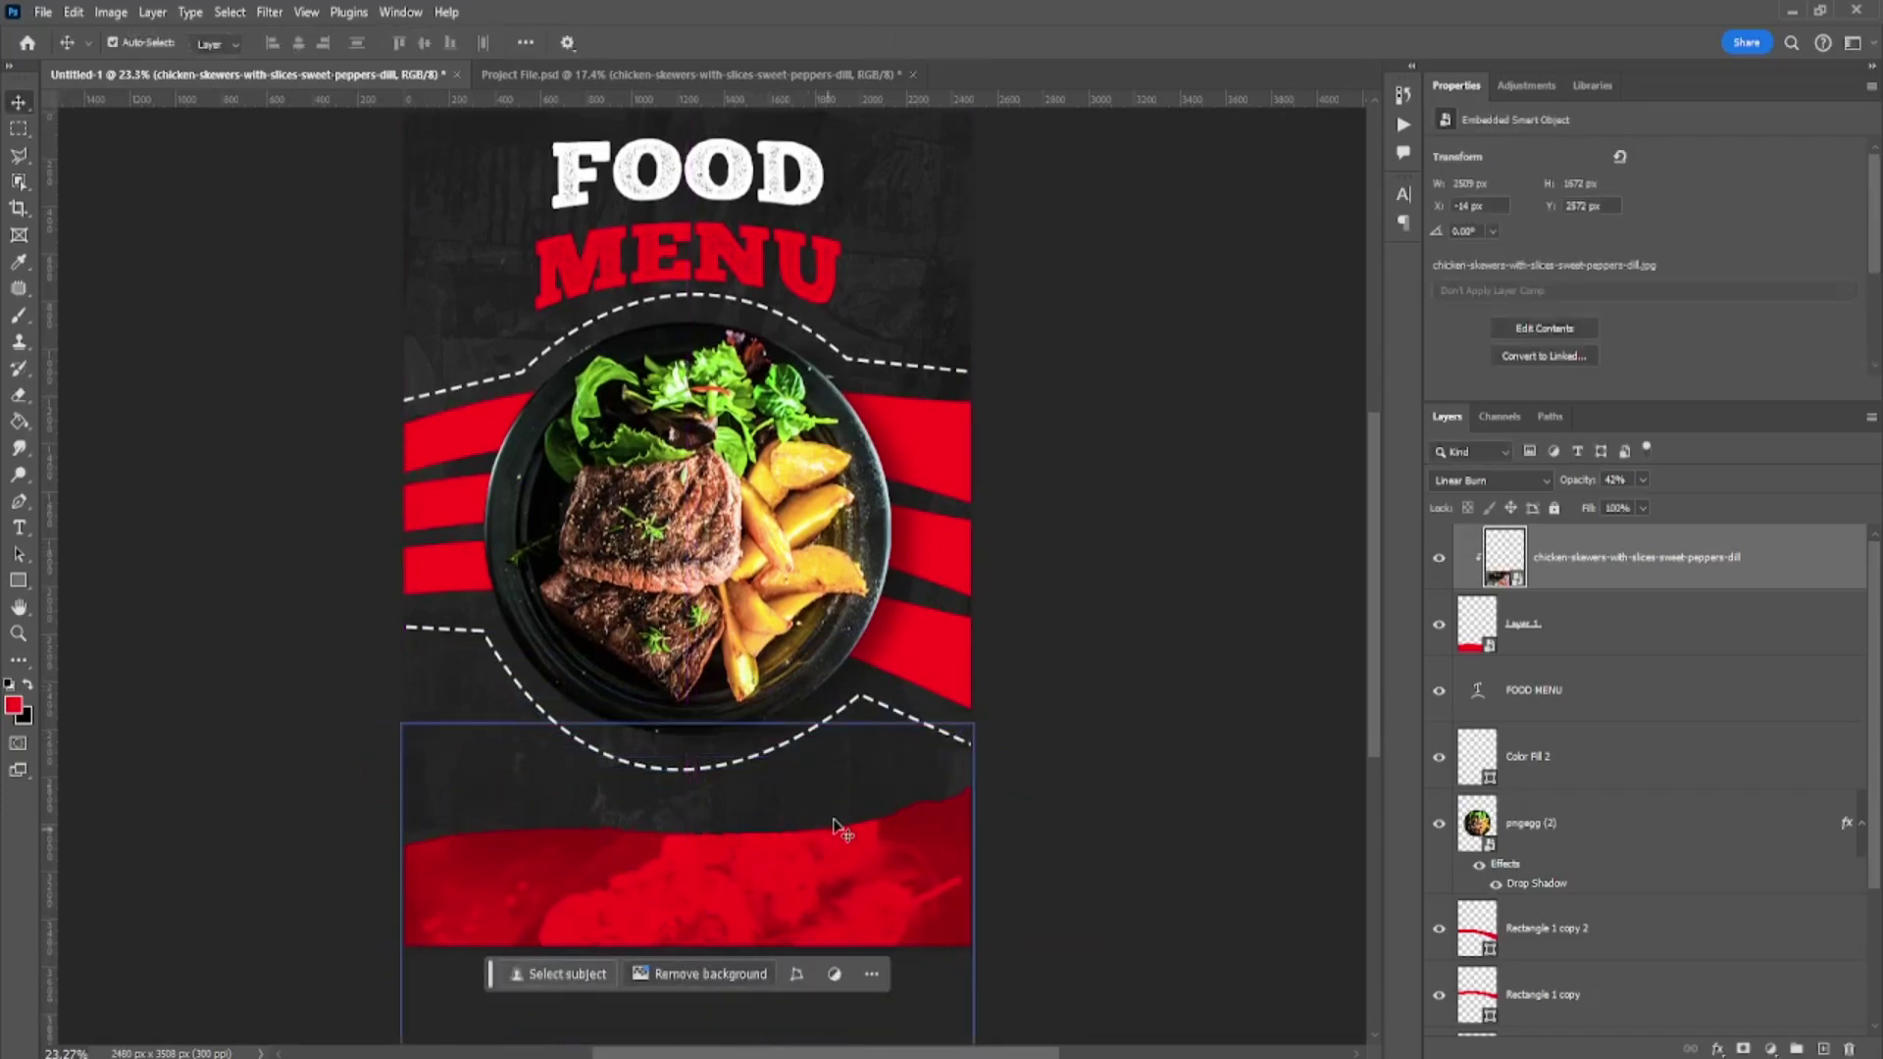
scroll(534, 819, "up", 3)
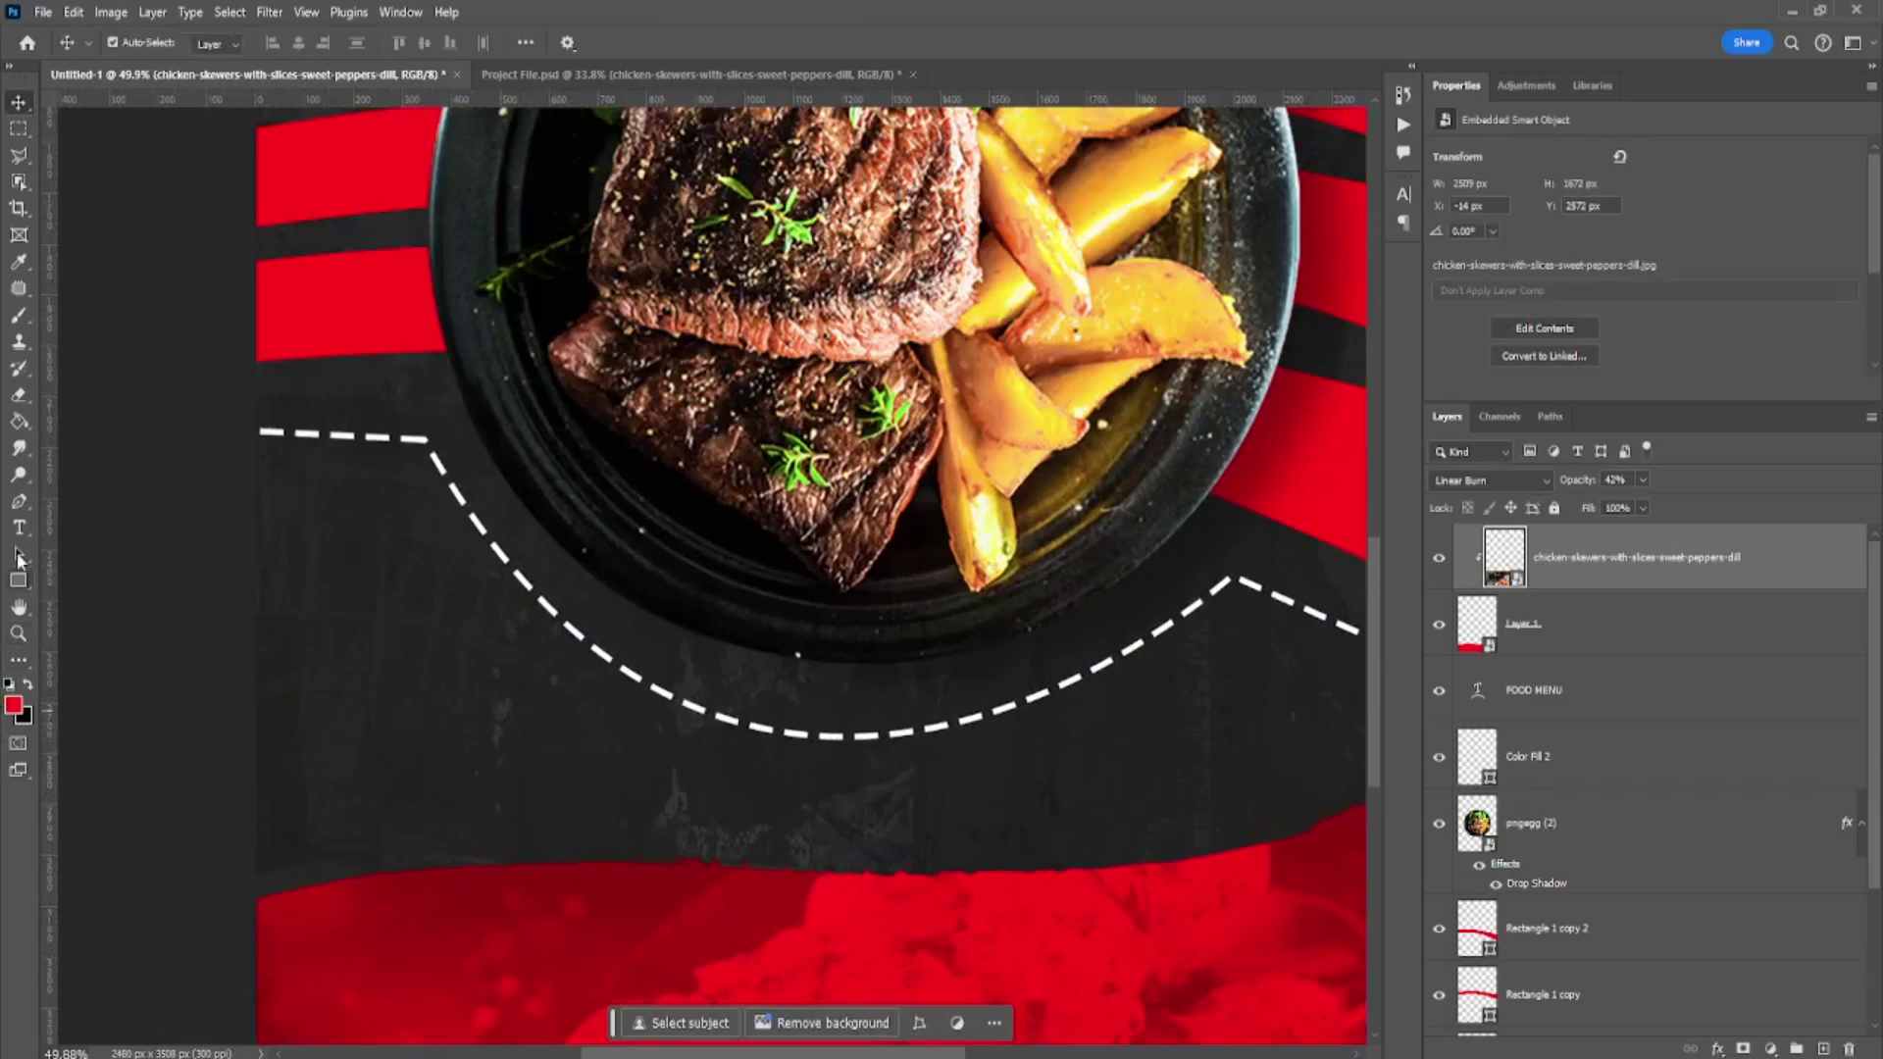
- Add a 'RESTAURANT MENU' text line below the plate
left_click(19, 529)
left_click(457, 805)
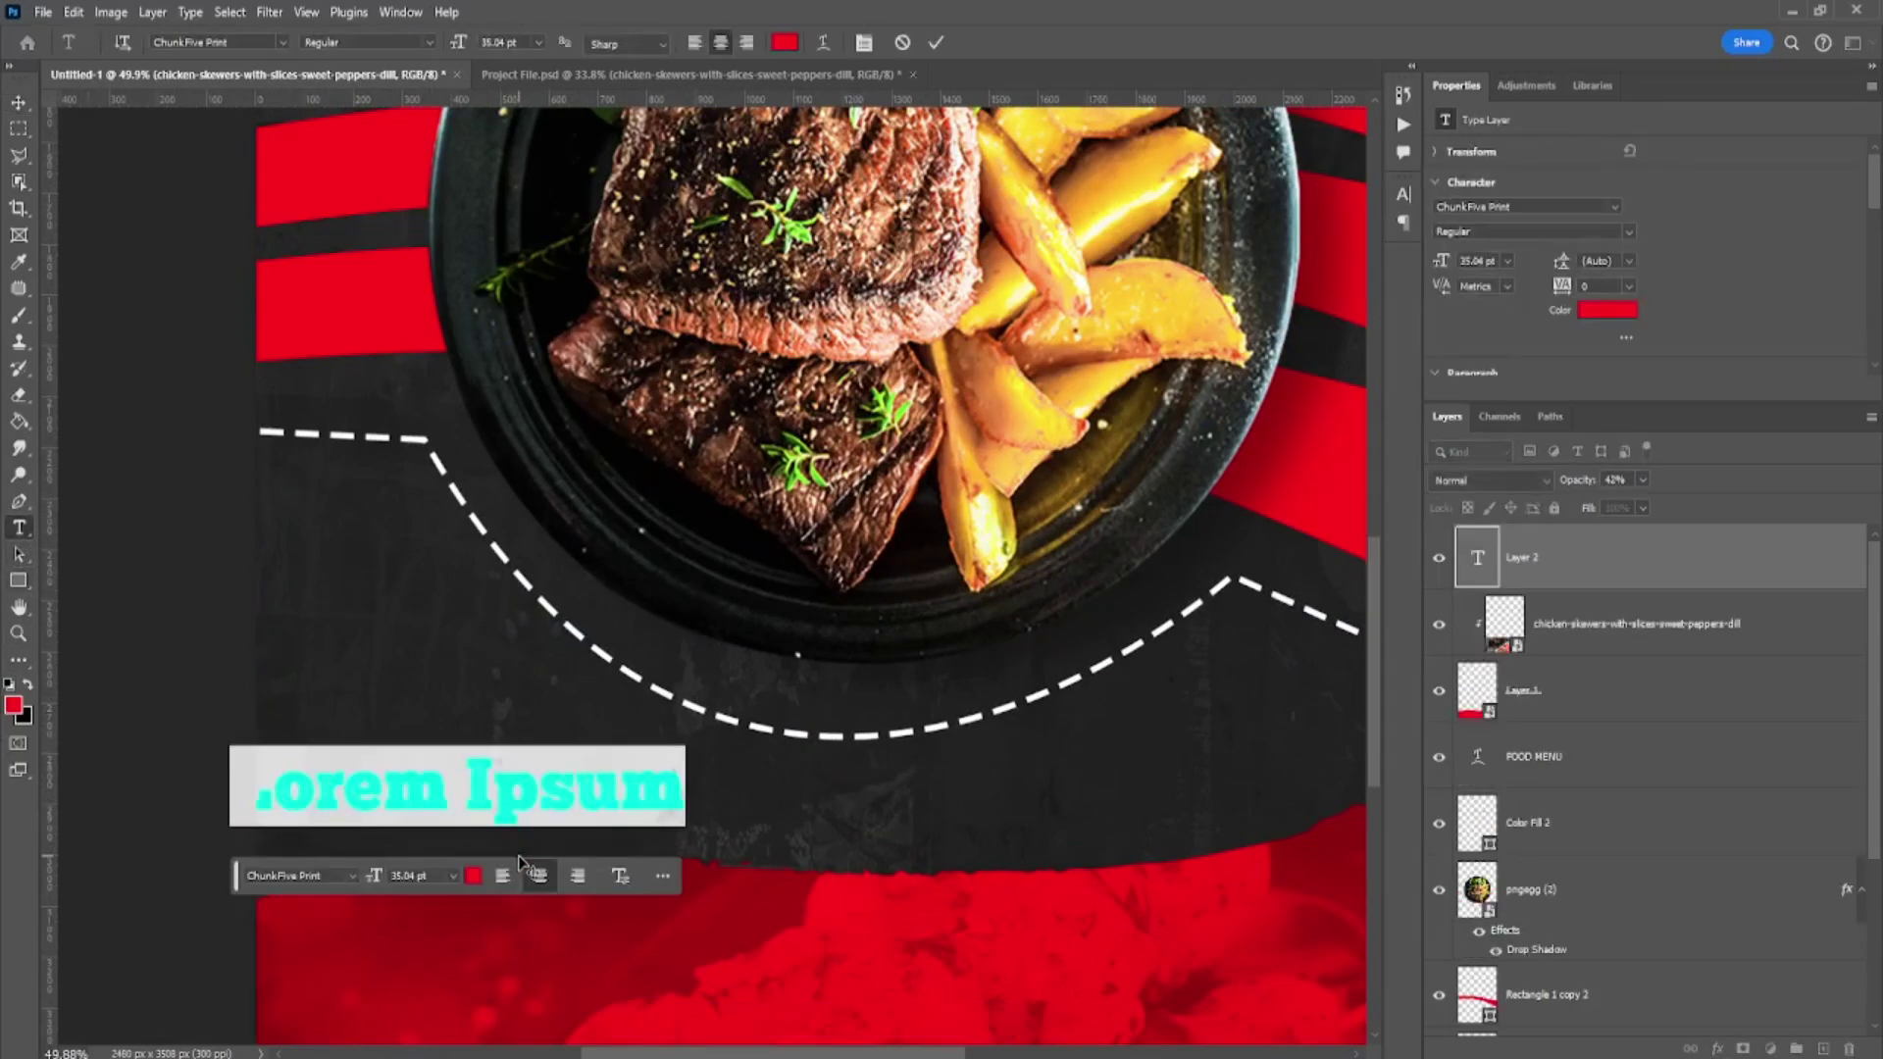
type("T")
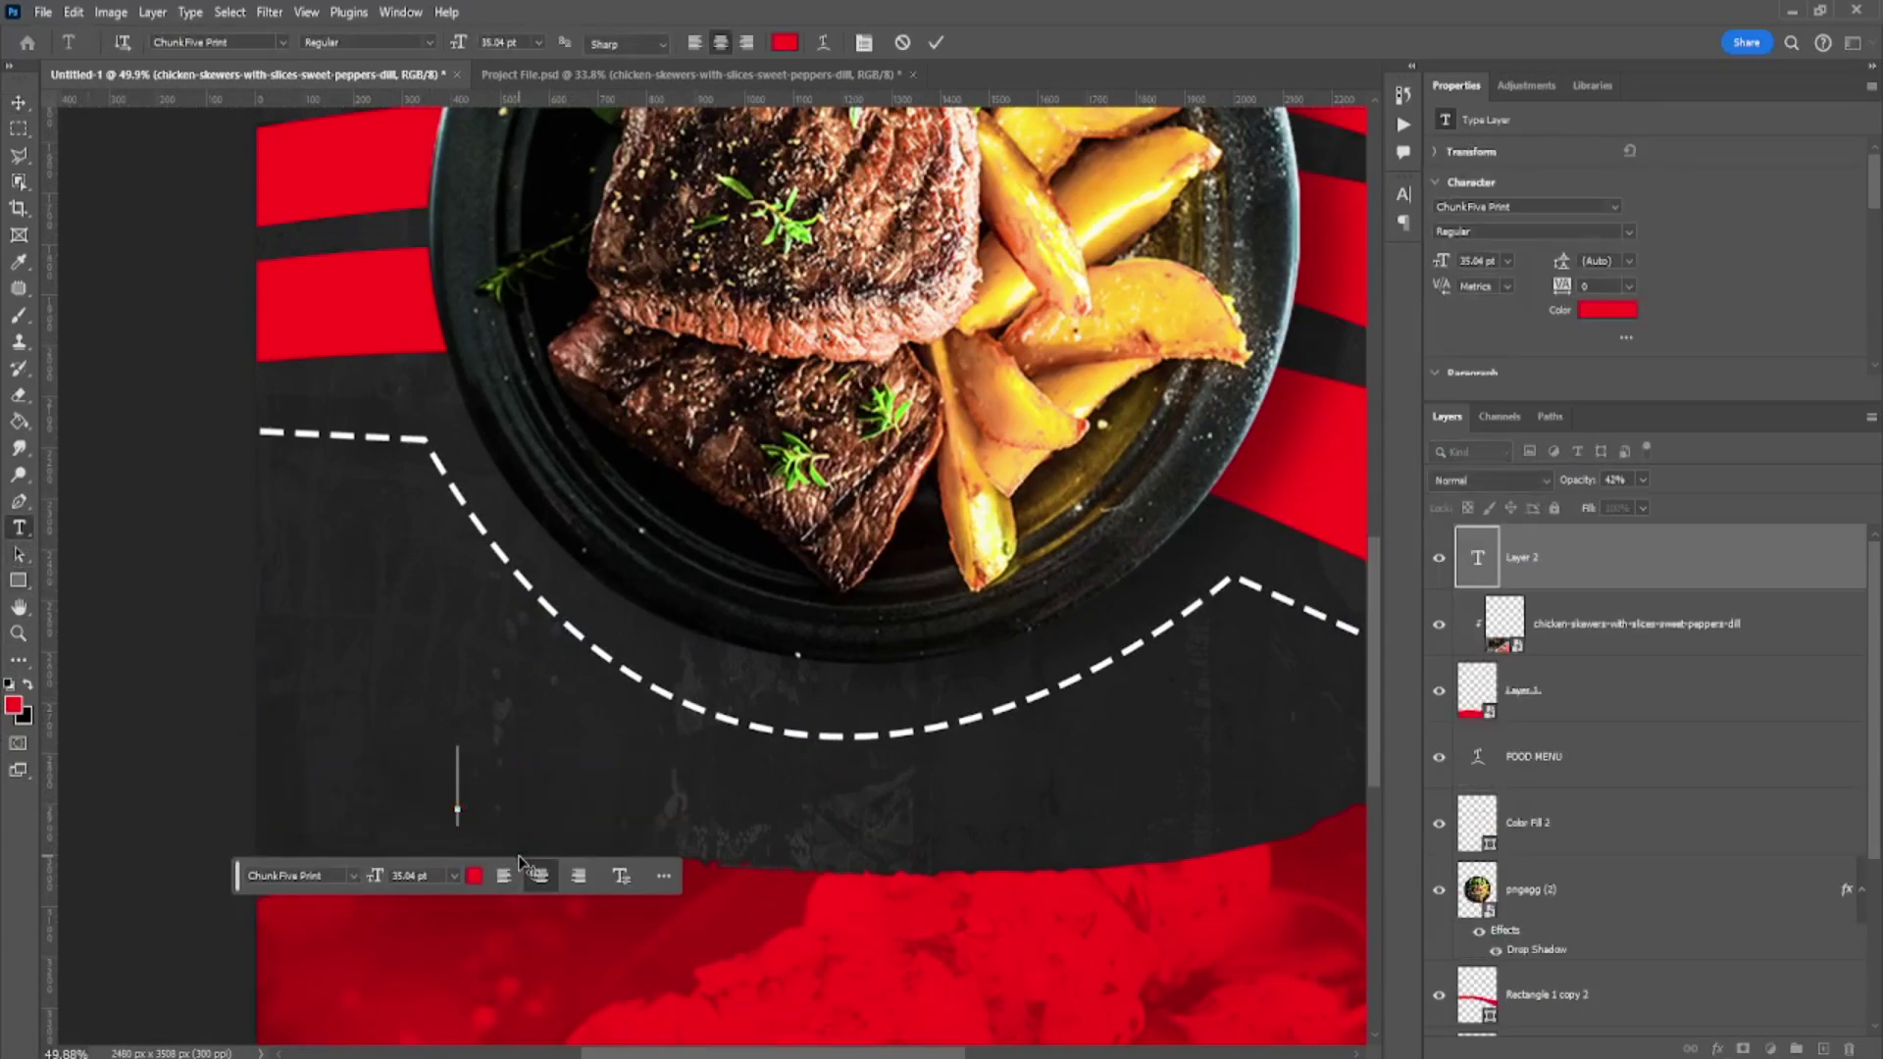
type("RESTA")
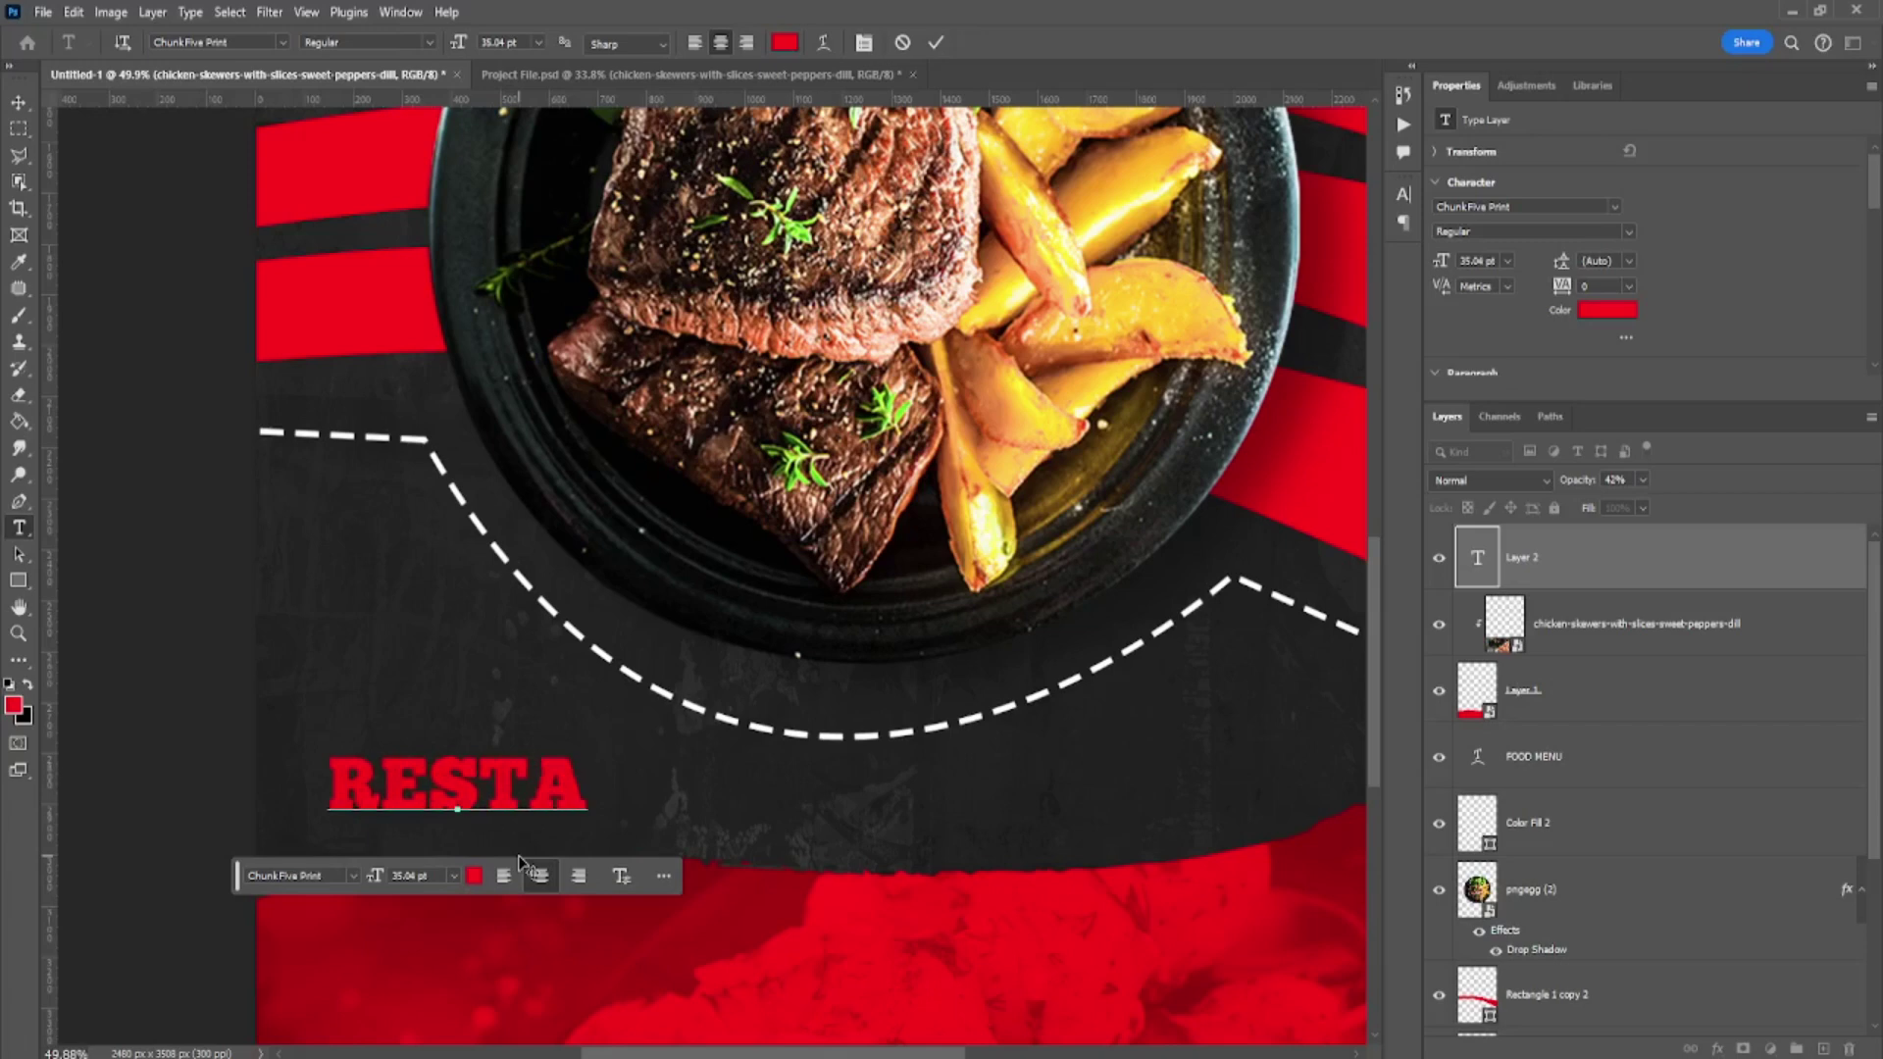
type("URANT ME")
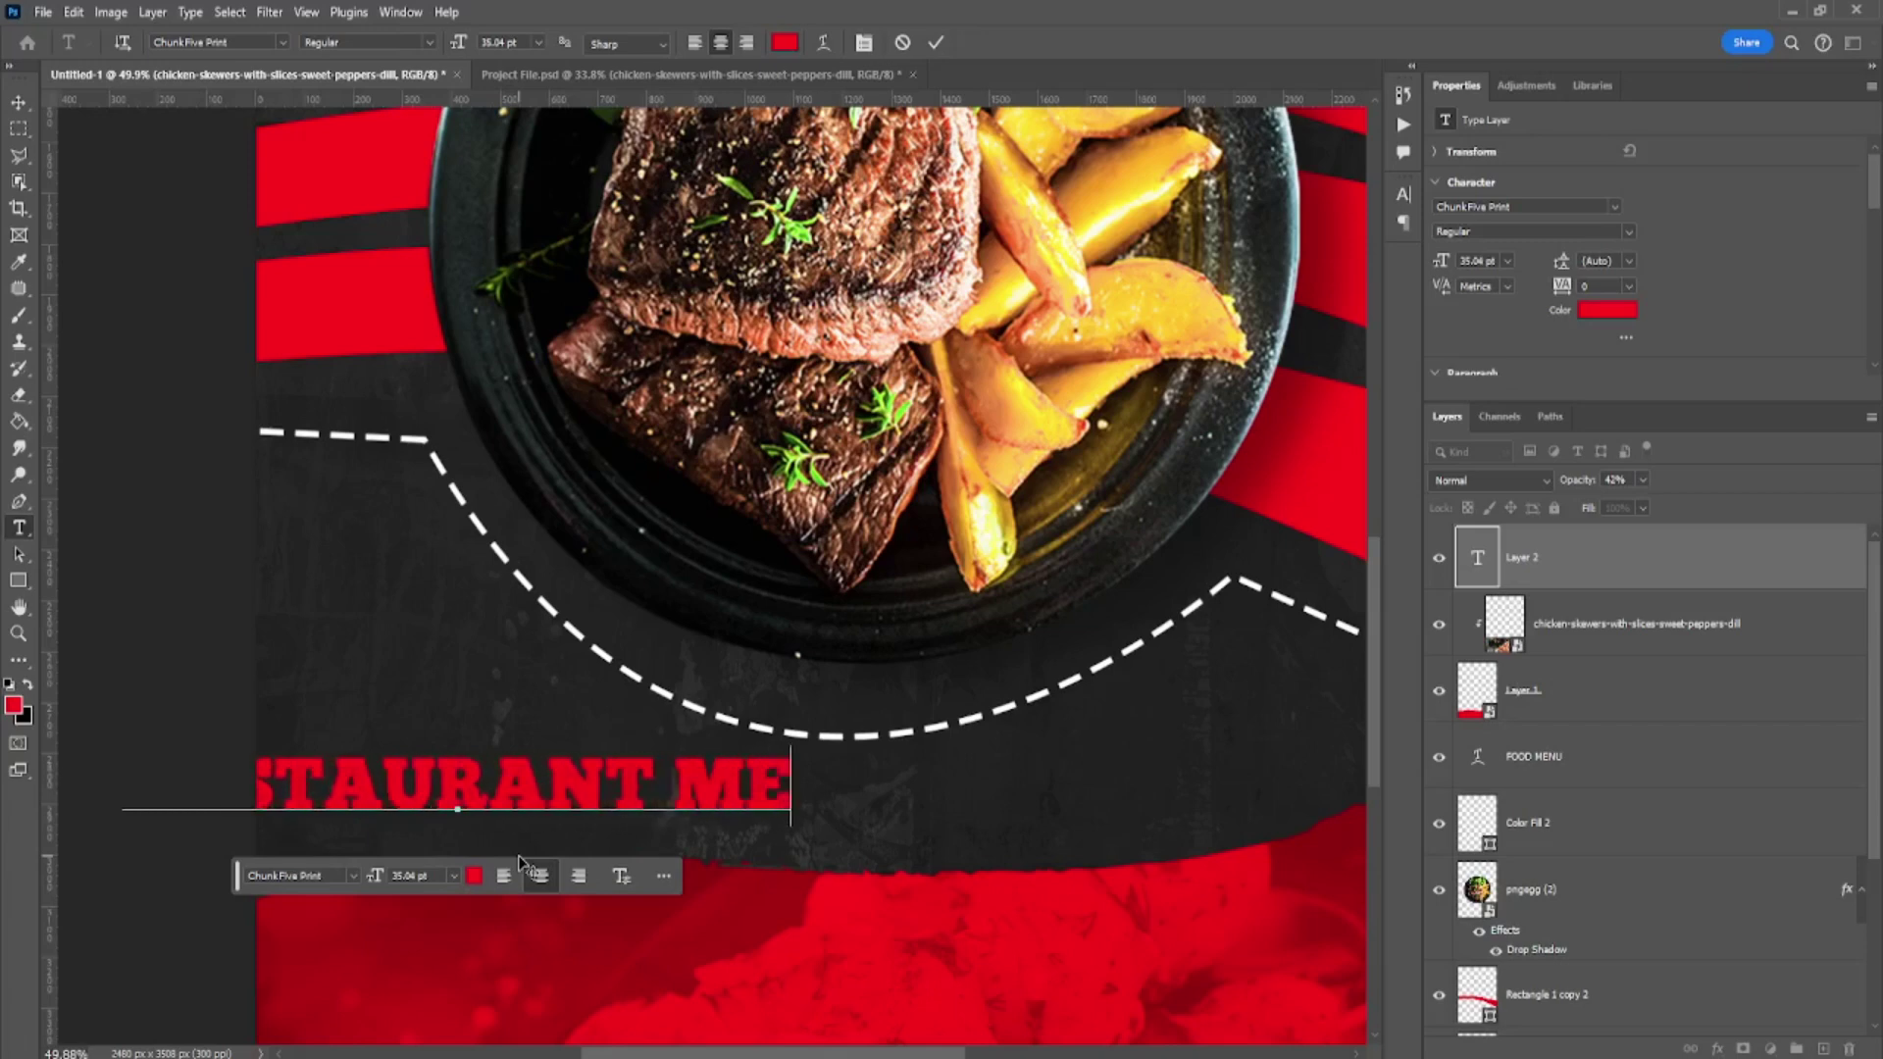
type("N")
type("U")
- Restyle the RESTAURANT MENU text in white Montserrat Regular
key("ctrl+a")
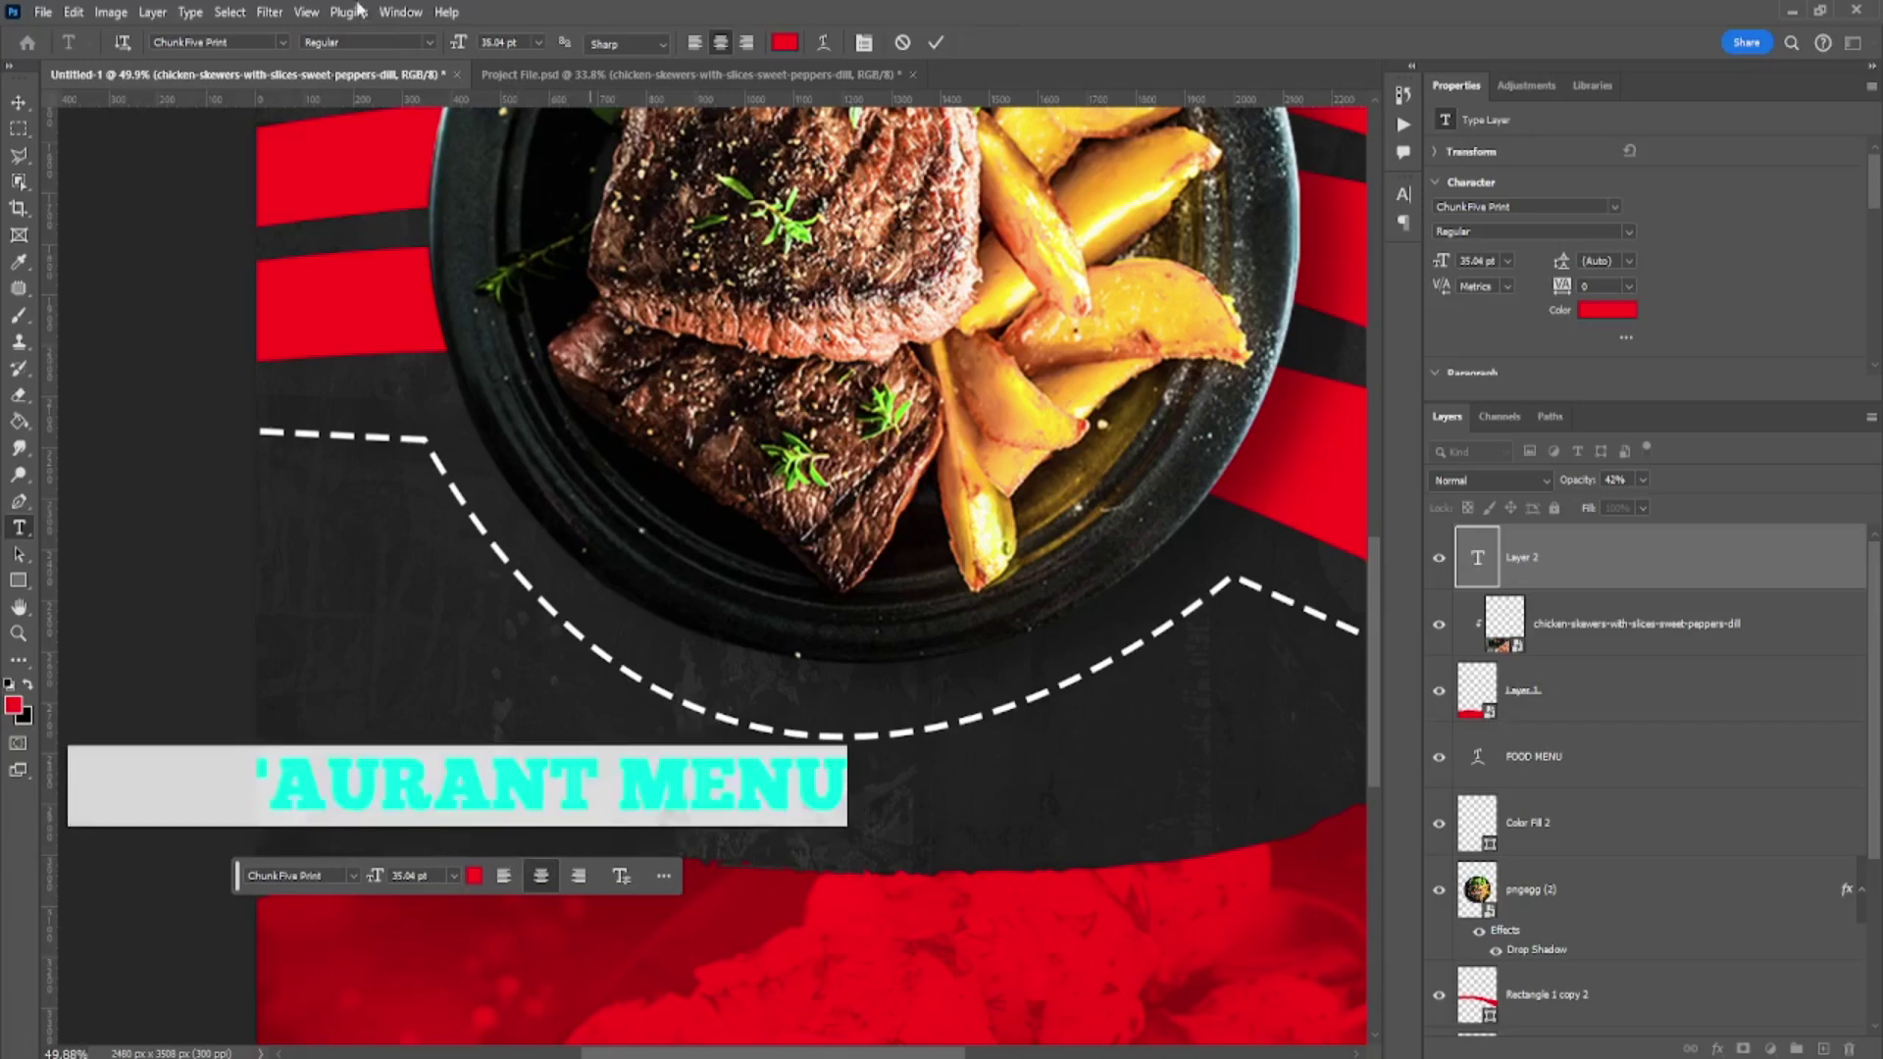
left_click(285, 44)
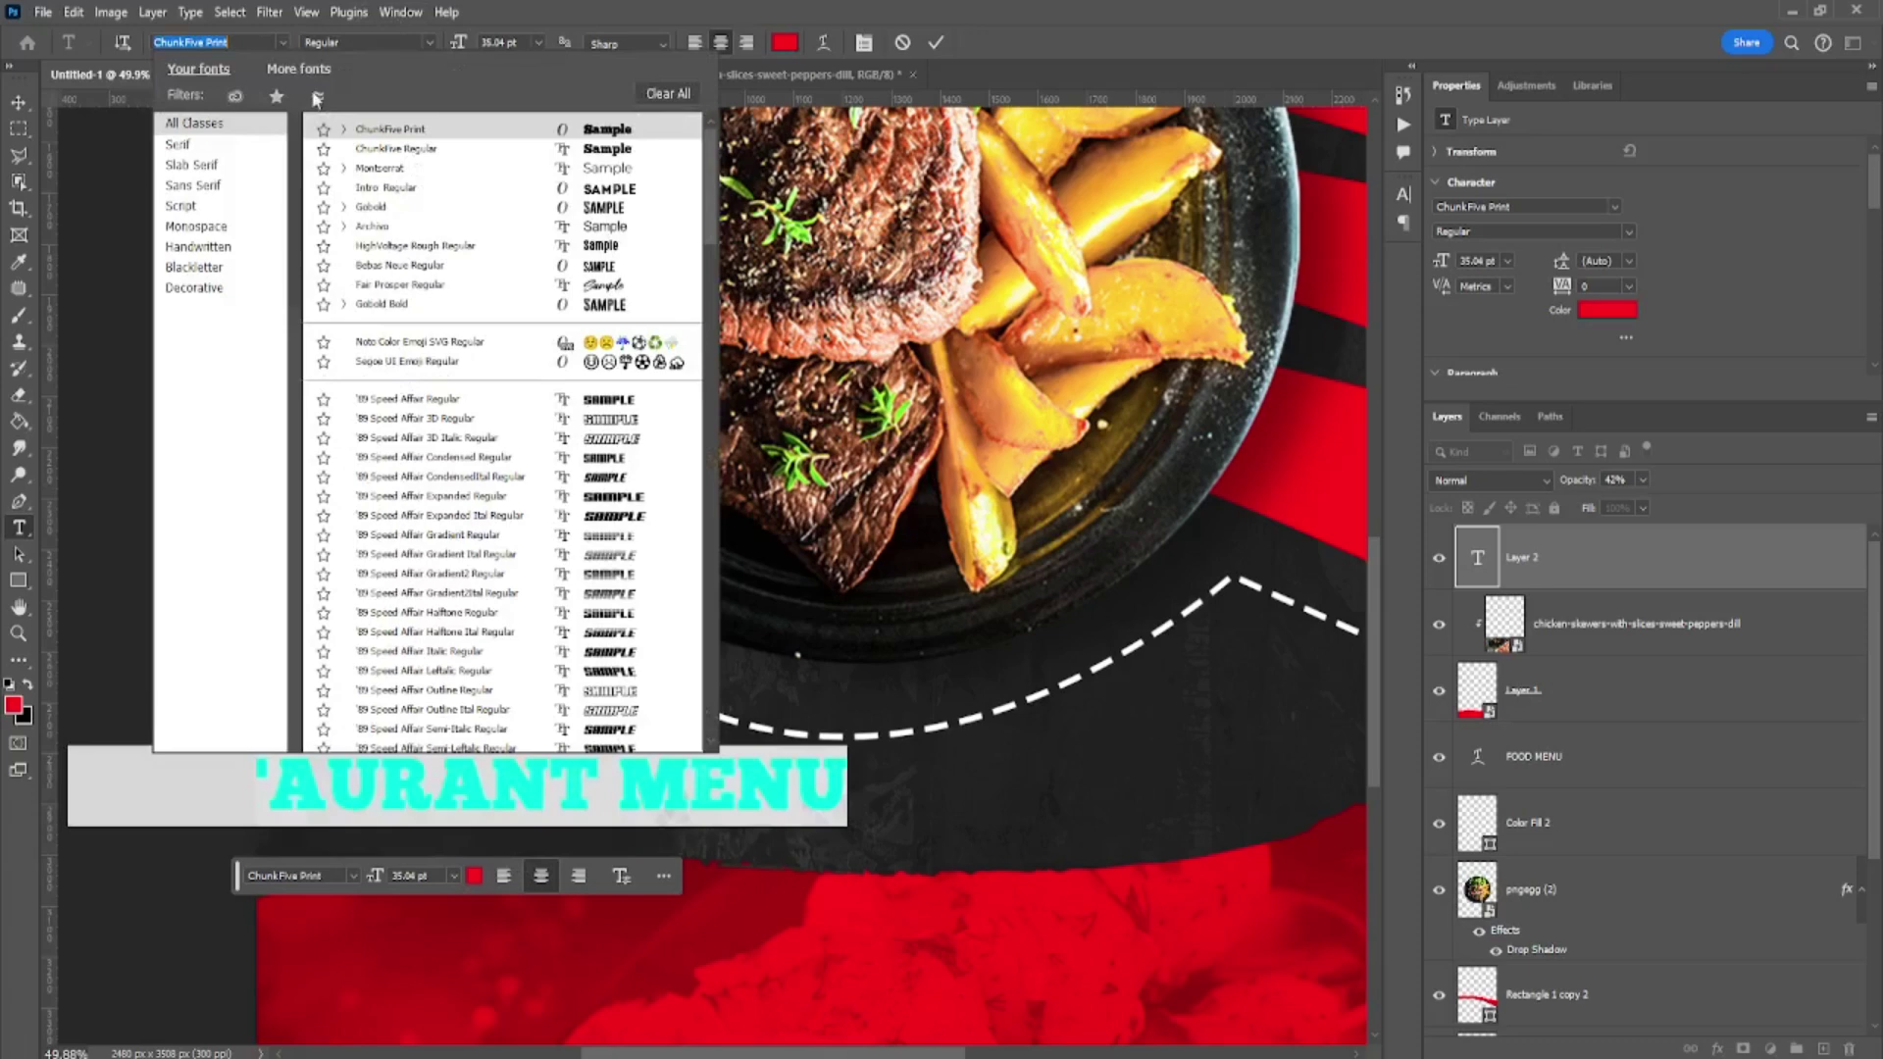
left_click(370, 167)
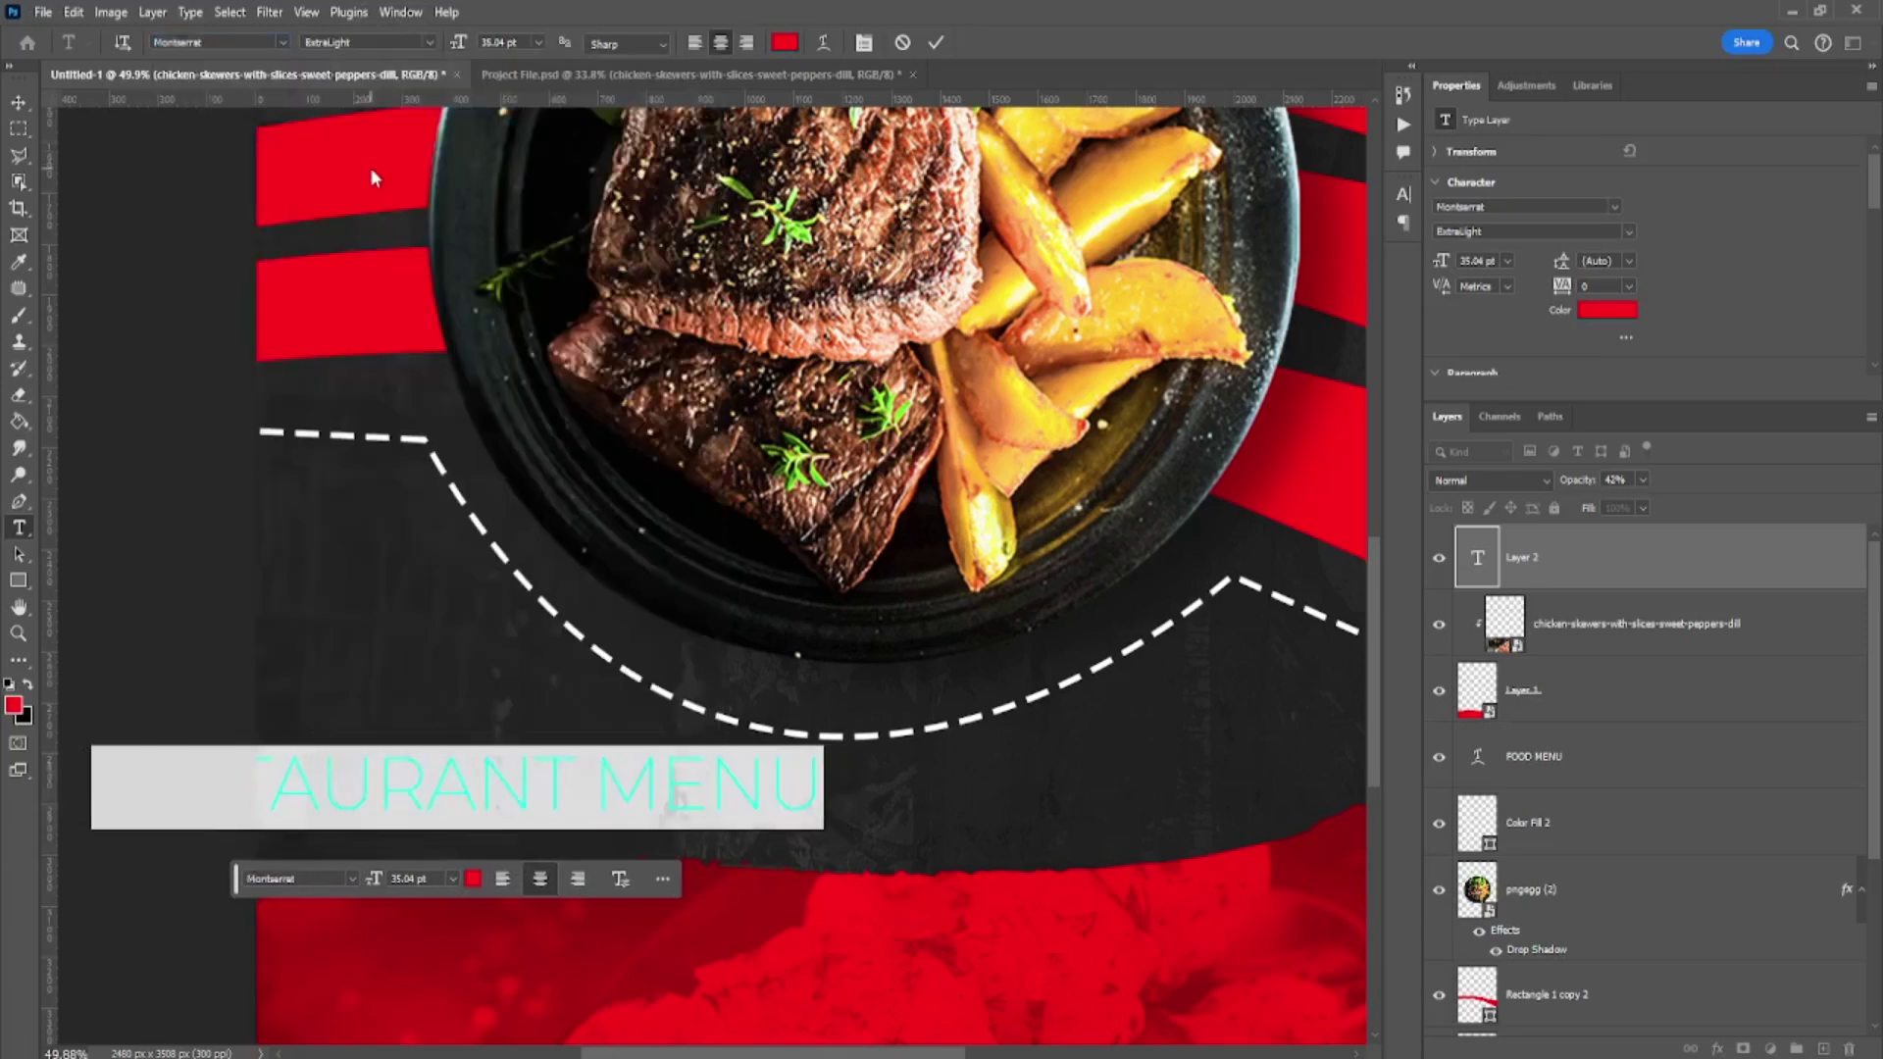
left_click(429, 44)
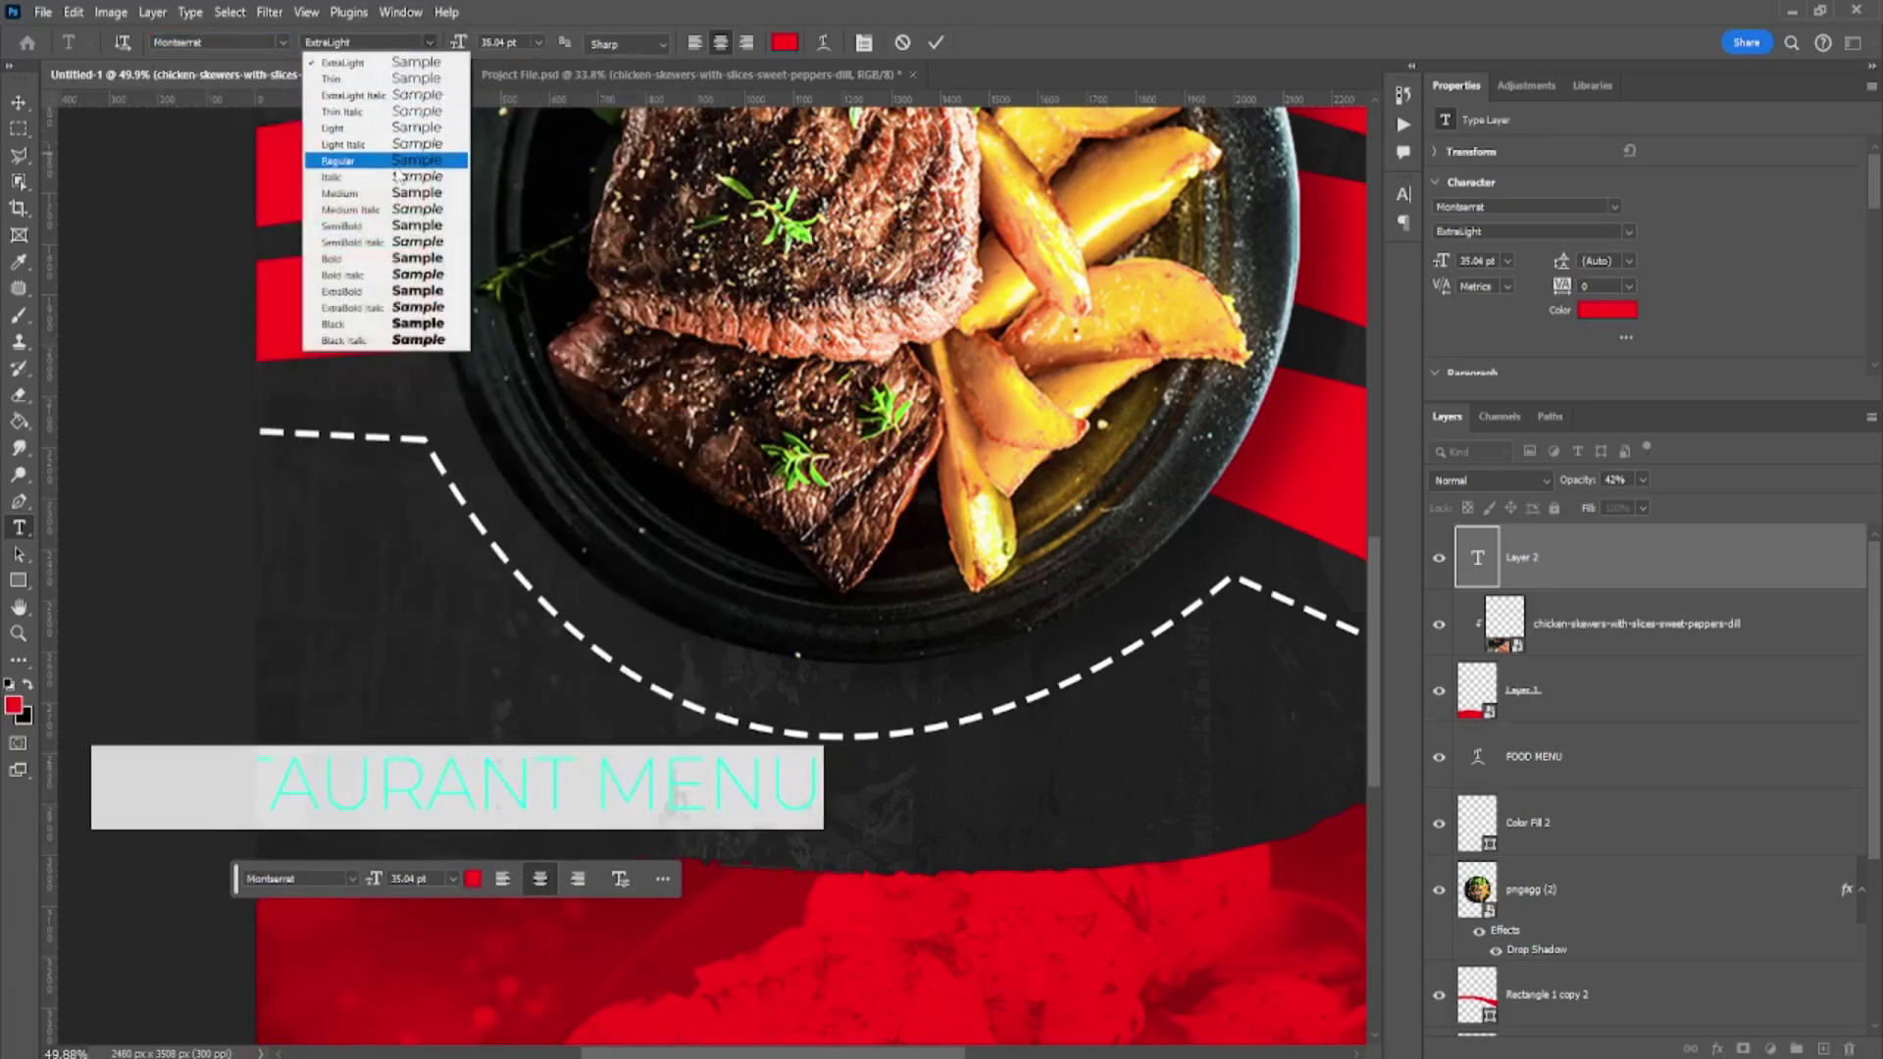
left_click(407, 160)
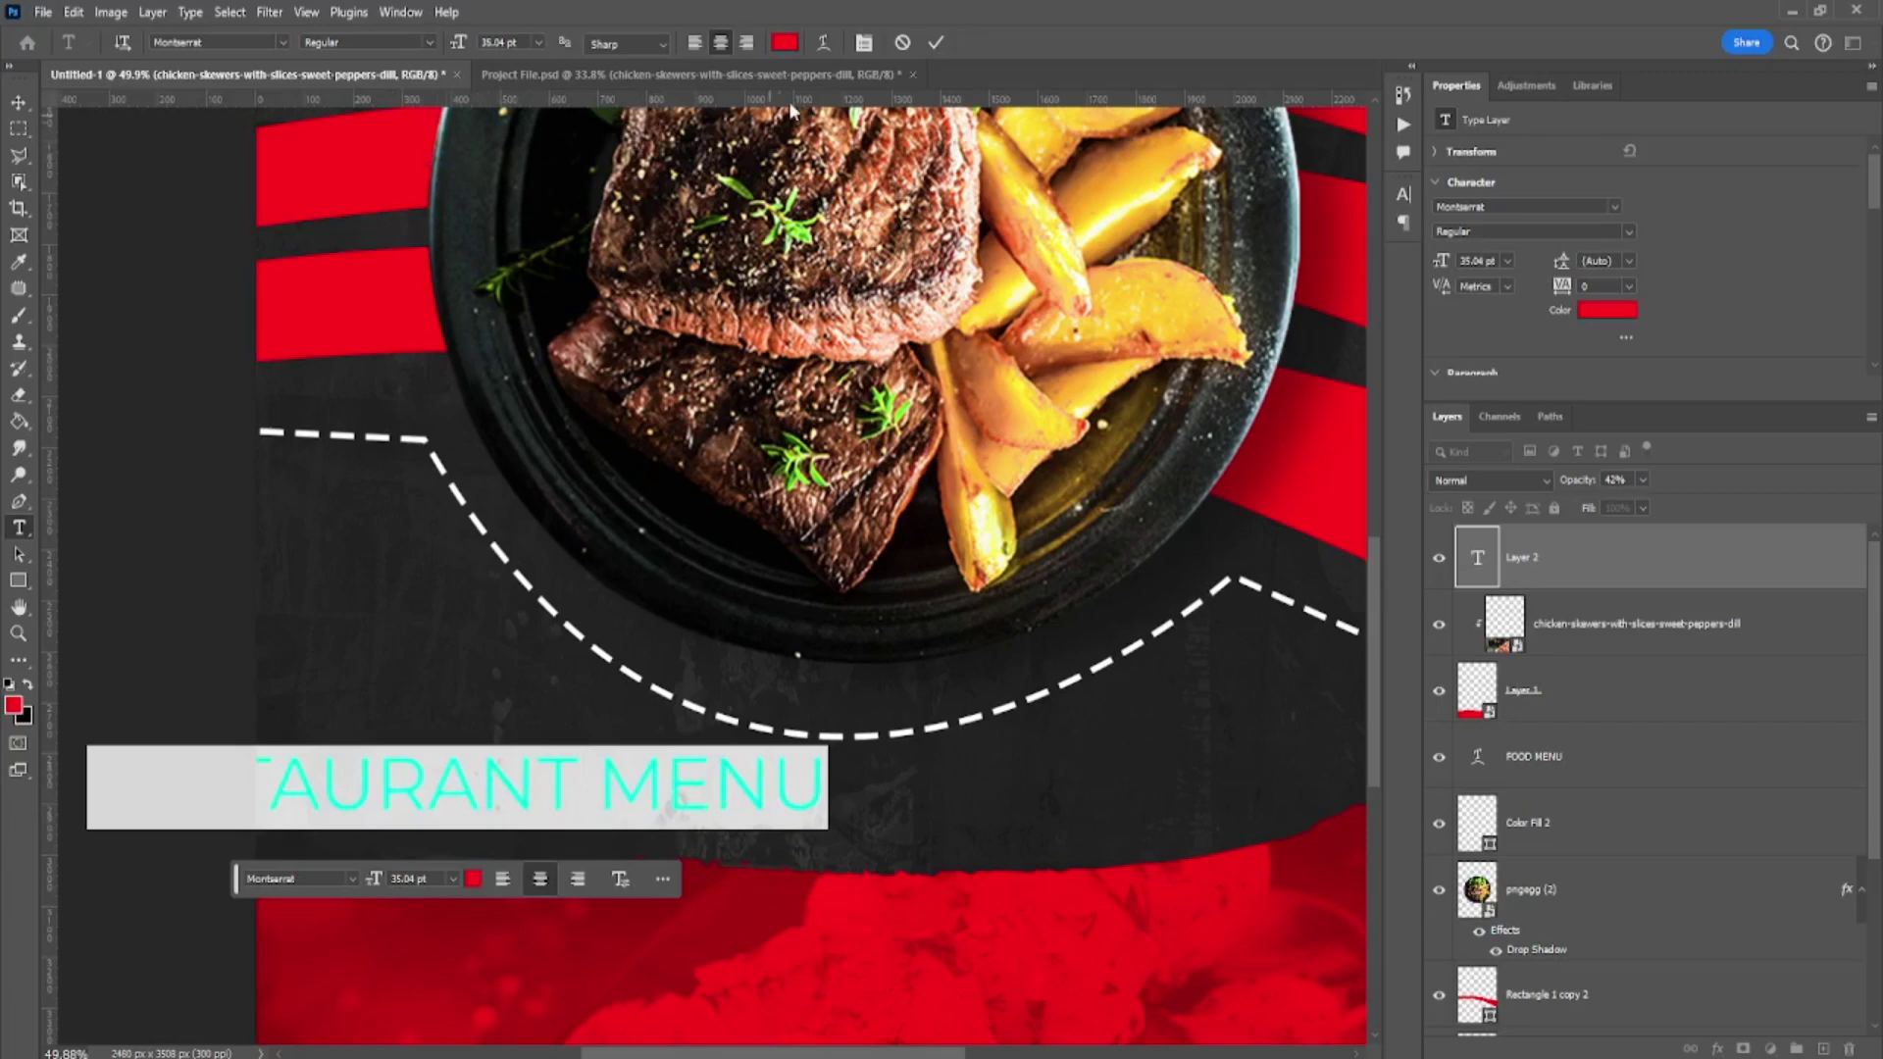
left_click(784, 42)
left_click(1016, 182)
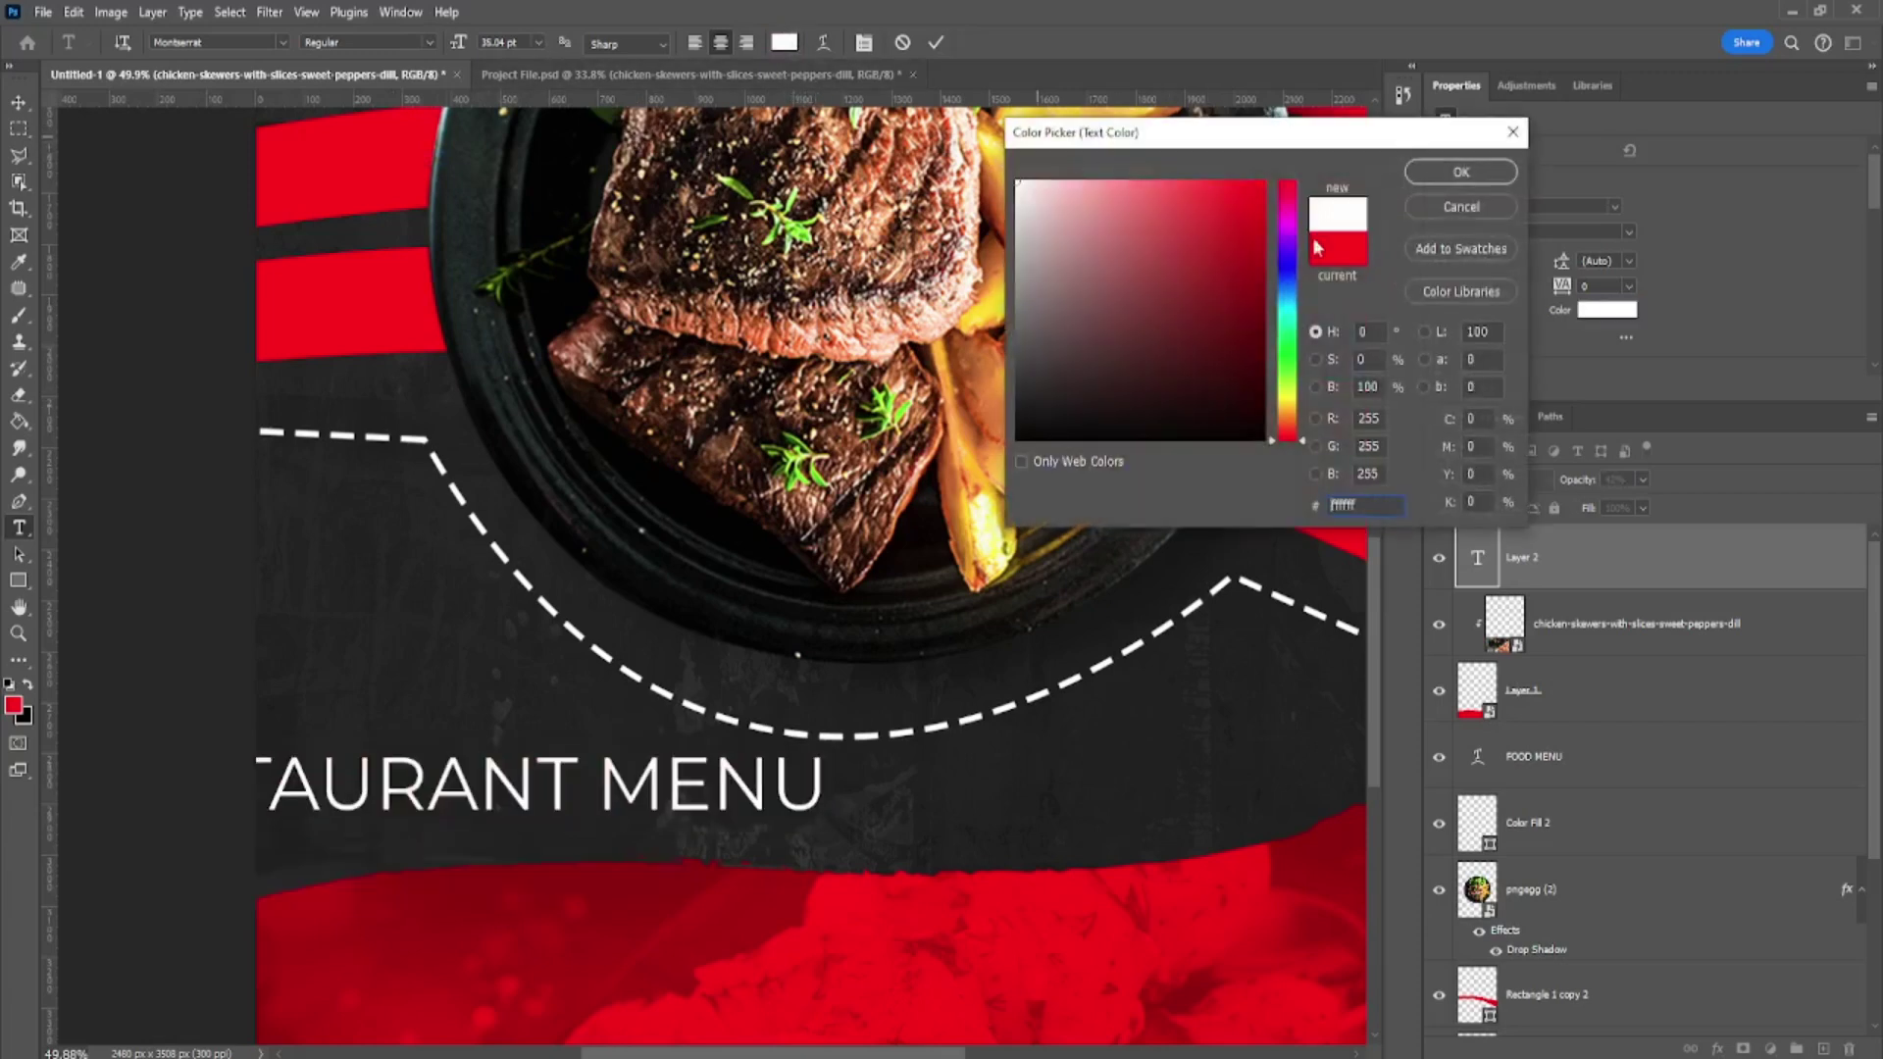
left_click(1460, 172)
left_click(18, 102)
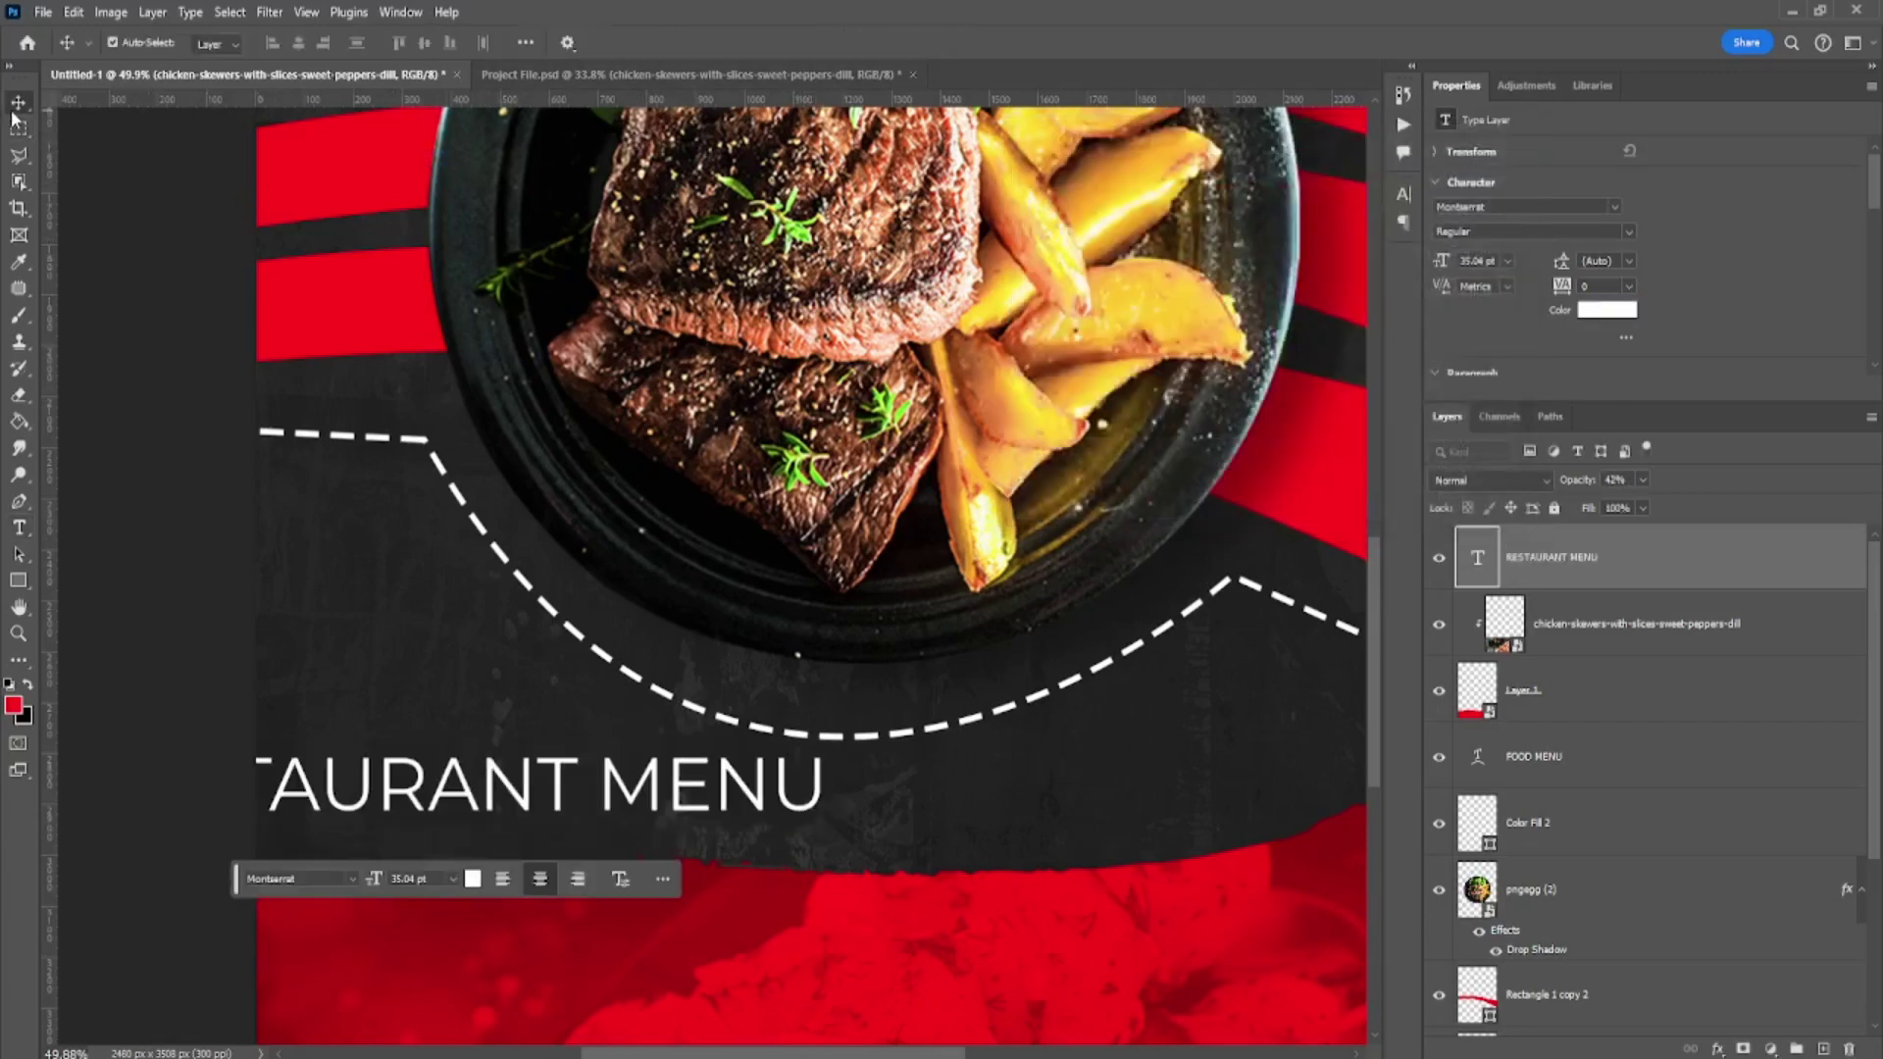
key("ctrl+a")
- Centre RESTAURANT MENU horizontally, shrink it slightly and move it a bit lower
left_click(323, 42)
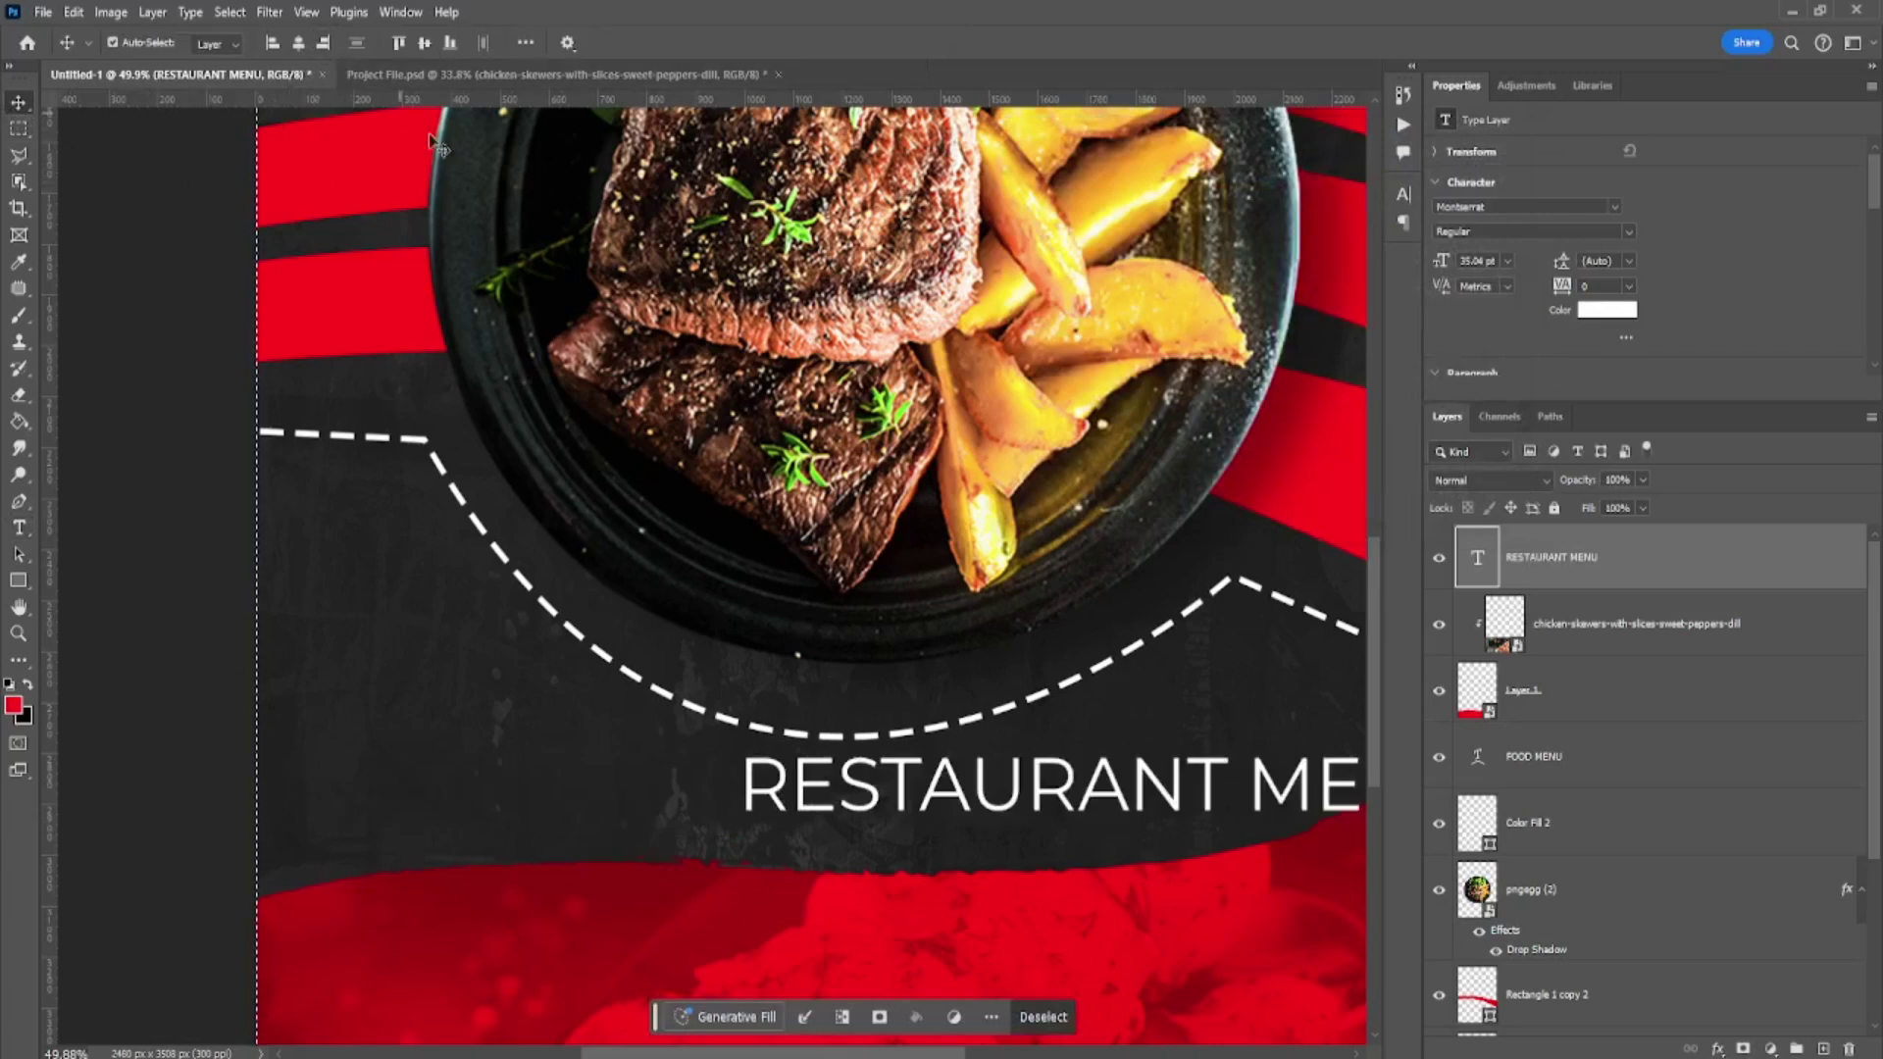
scroll(591, 432, "down", 3)
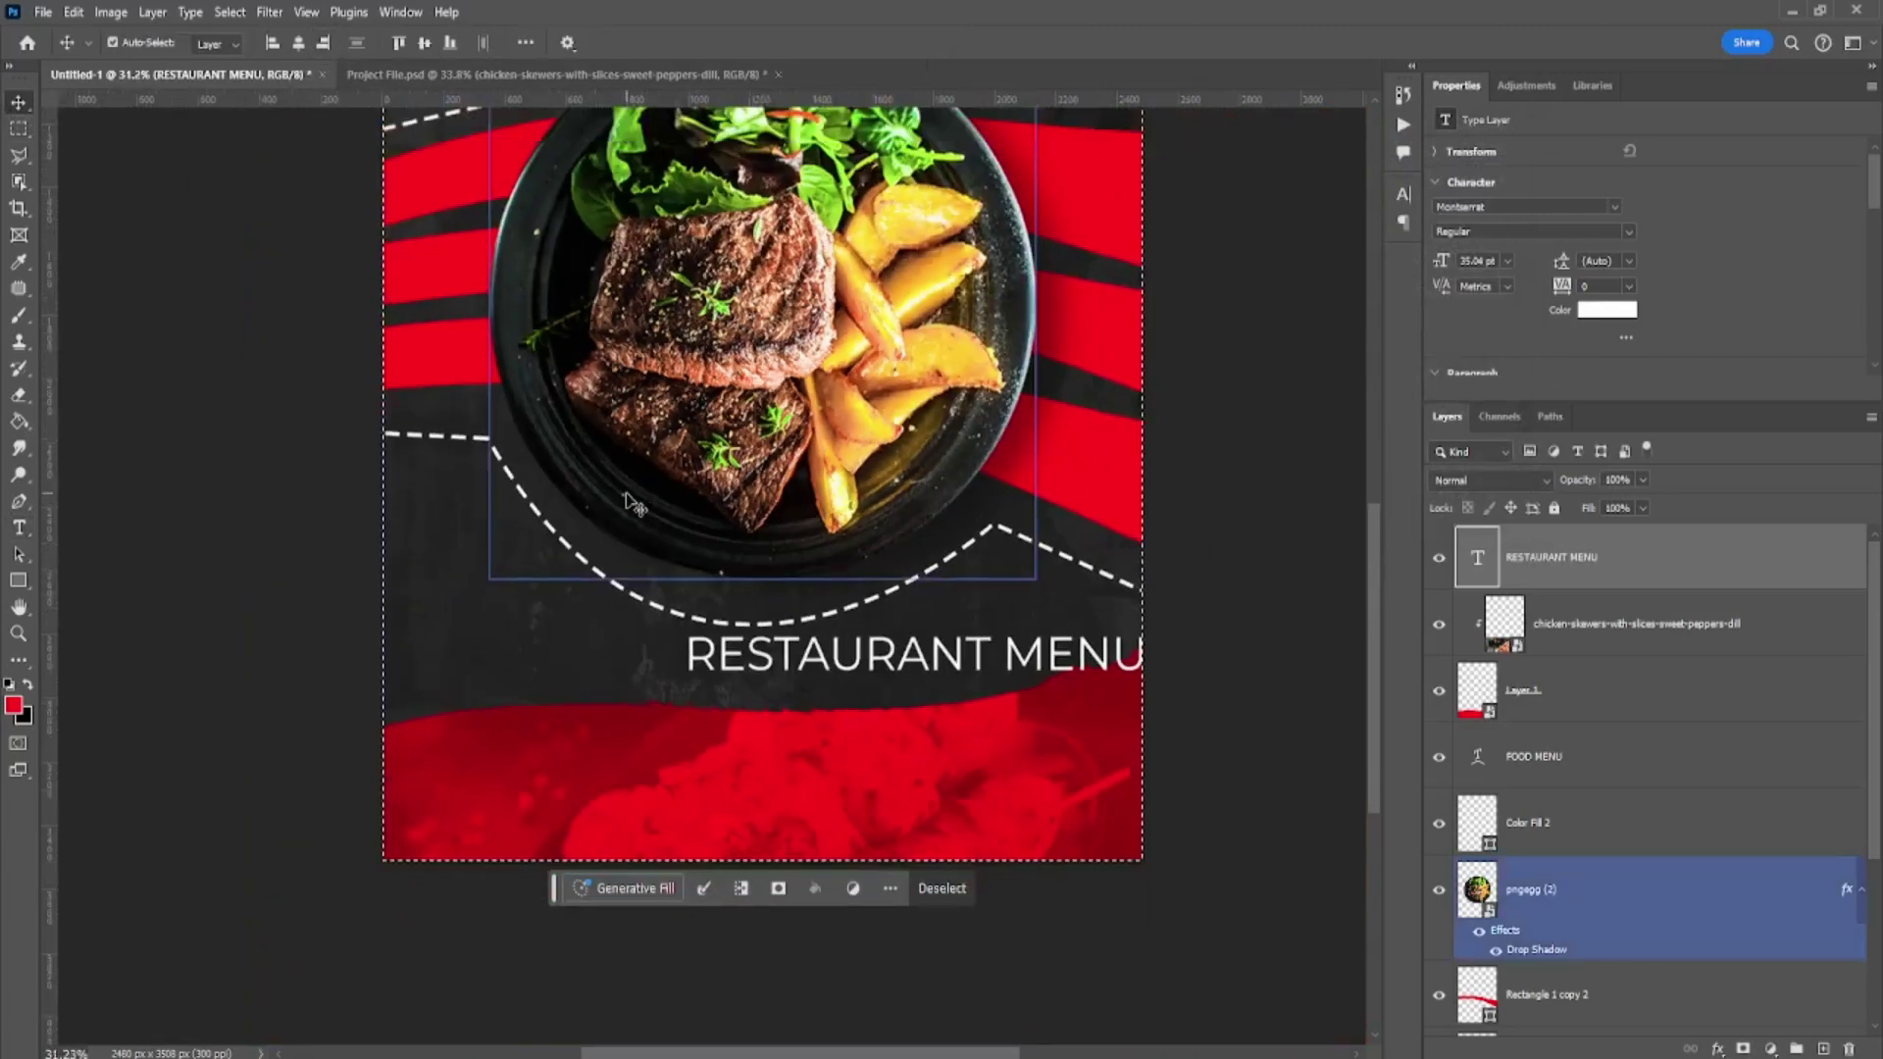
left_click(298, 42)
key("ctrl+t")
scroll(785, 588, "up", 1)
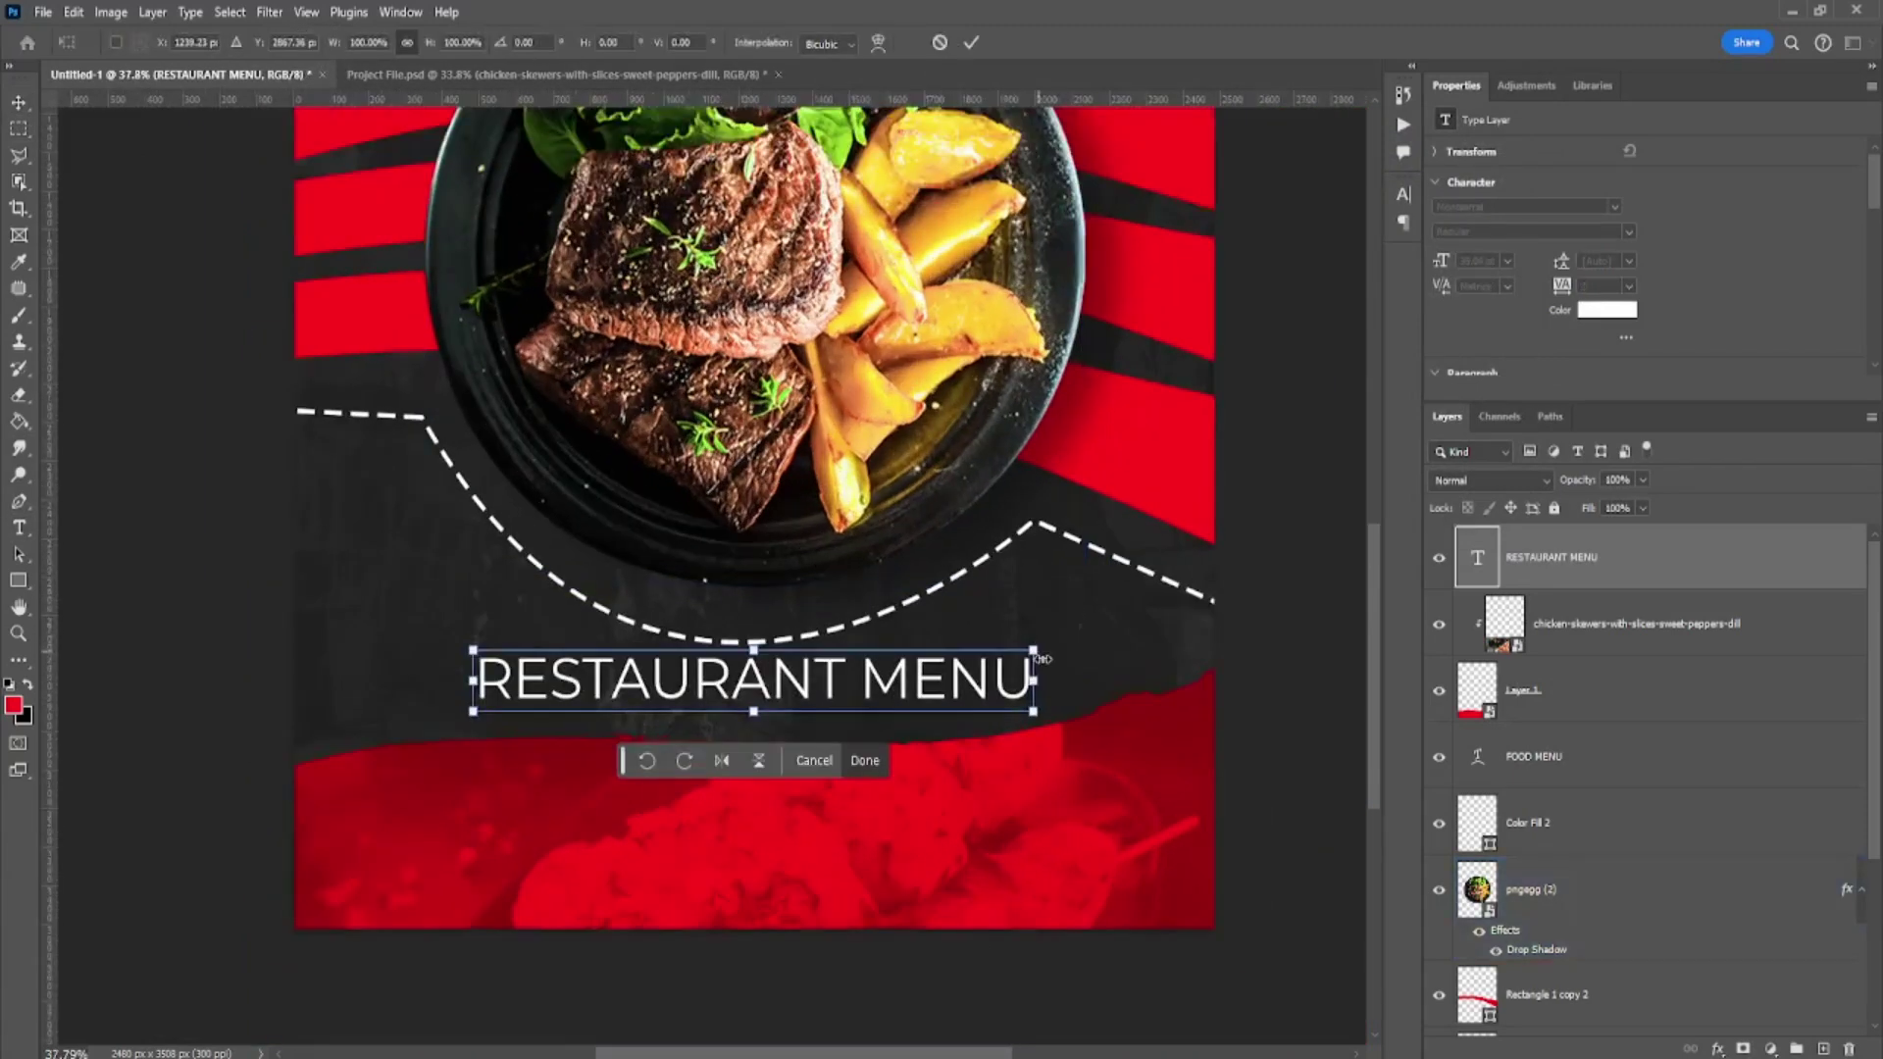
left_click_drag(1041, 656, 1062, 663)
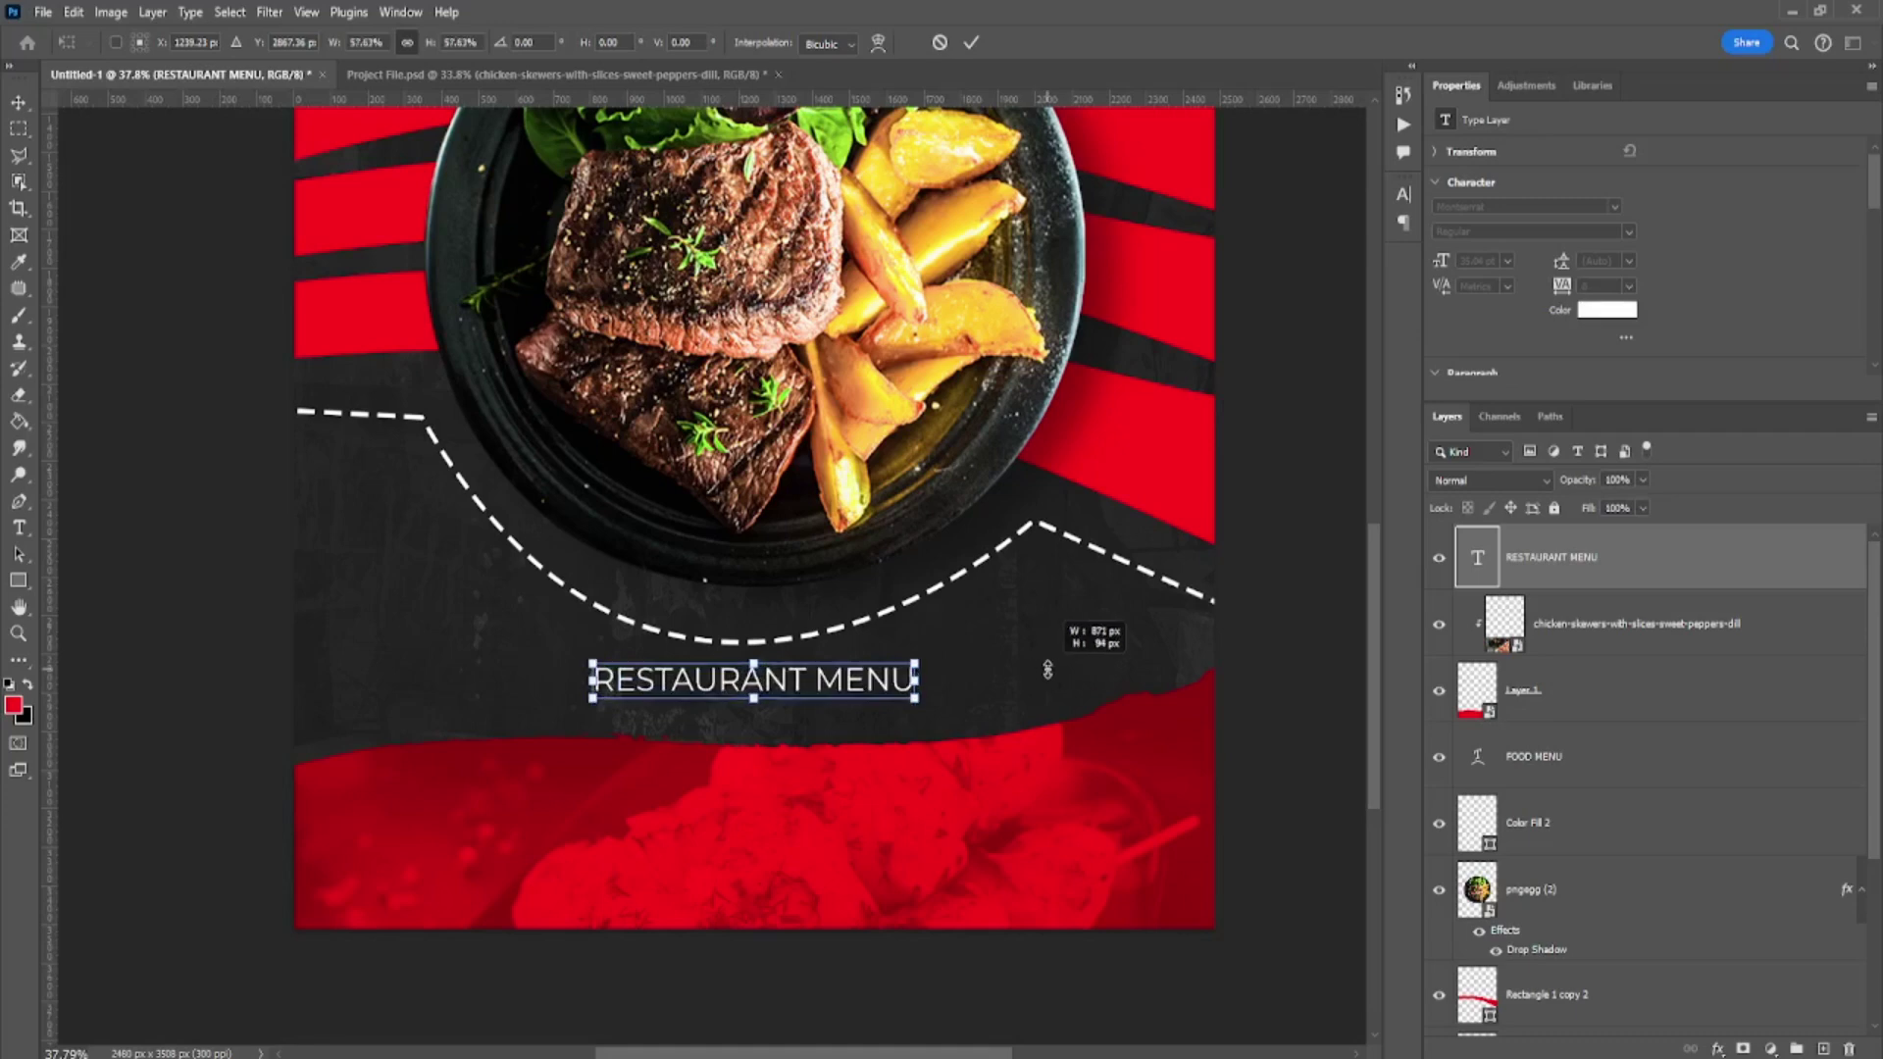
left_click_drag(1017, 651, 999, 659)
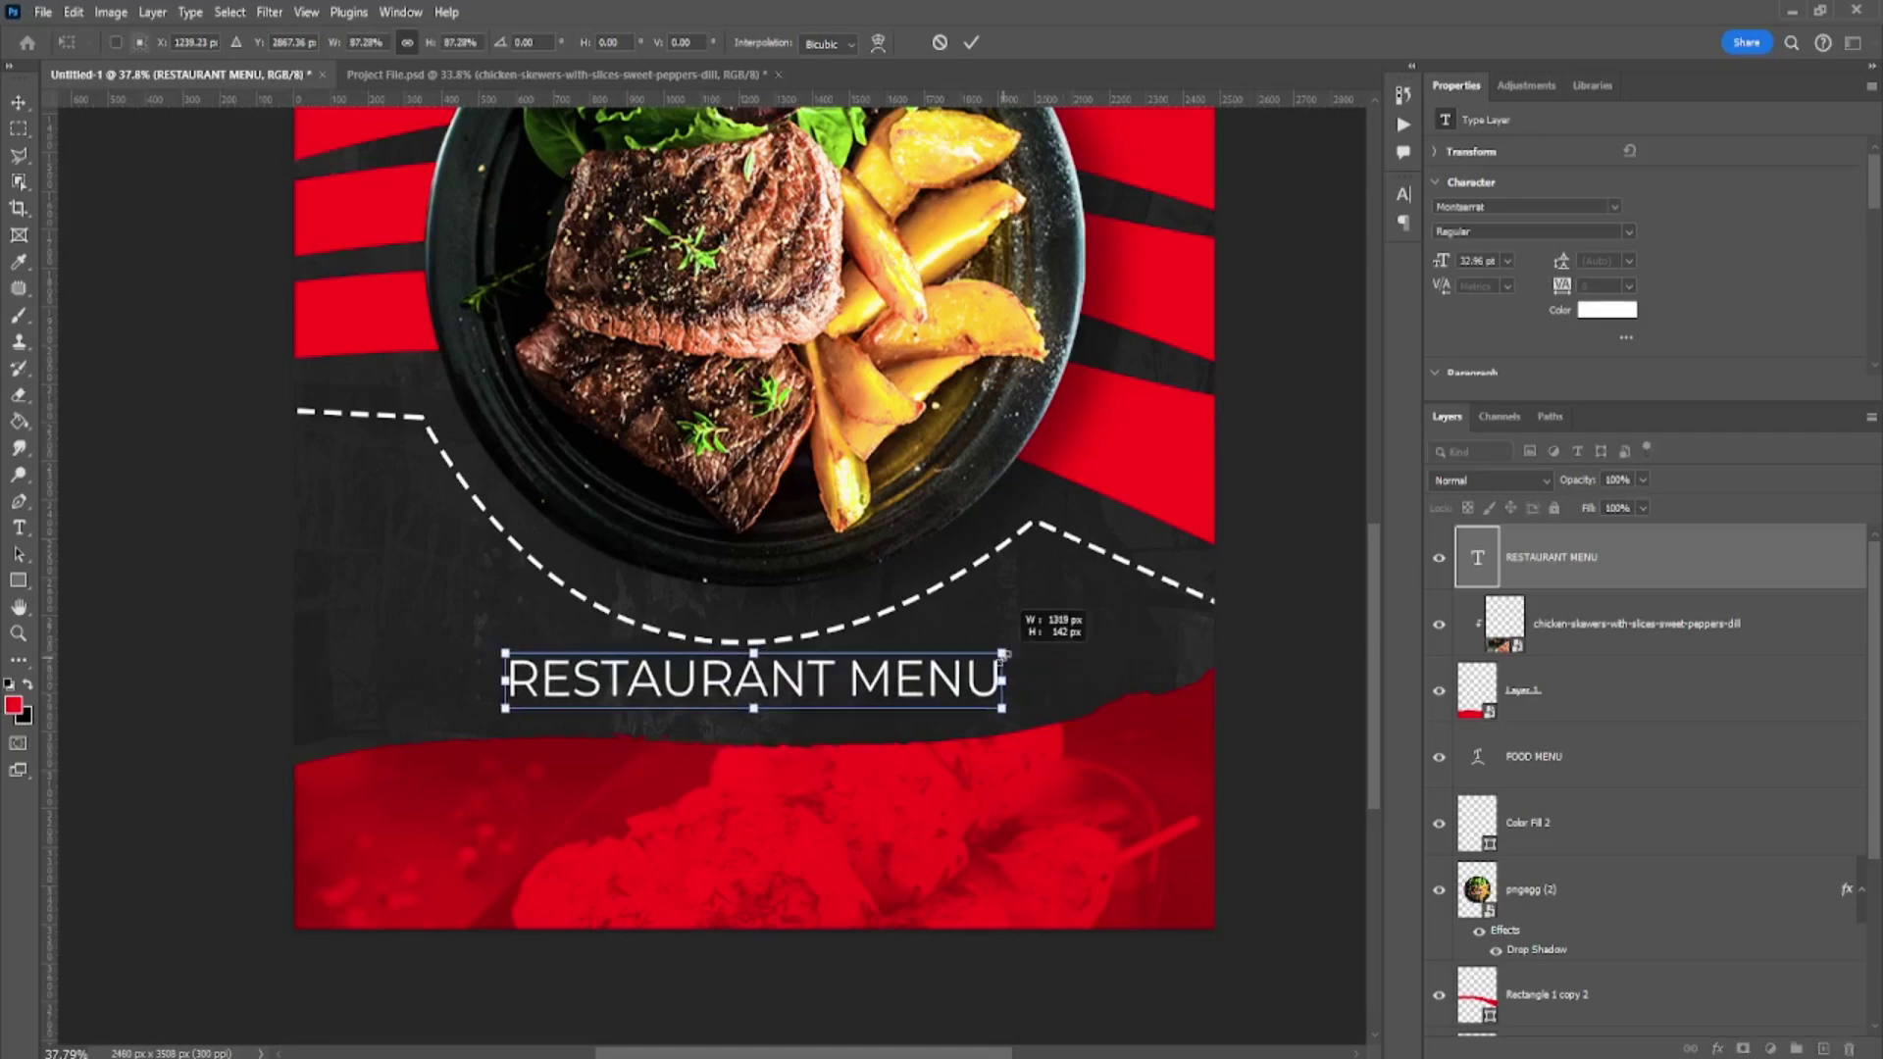
scroll(826, 677, "up", 2)
scroll(826, 677, "up", 2)
left_click_drag(826, 678, 827, 702)
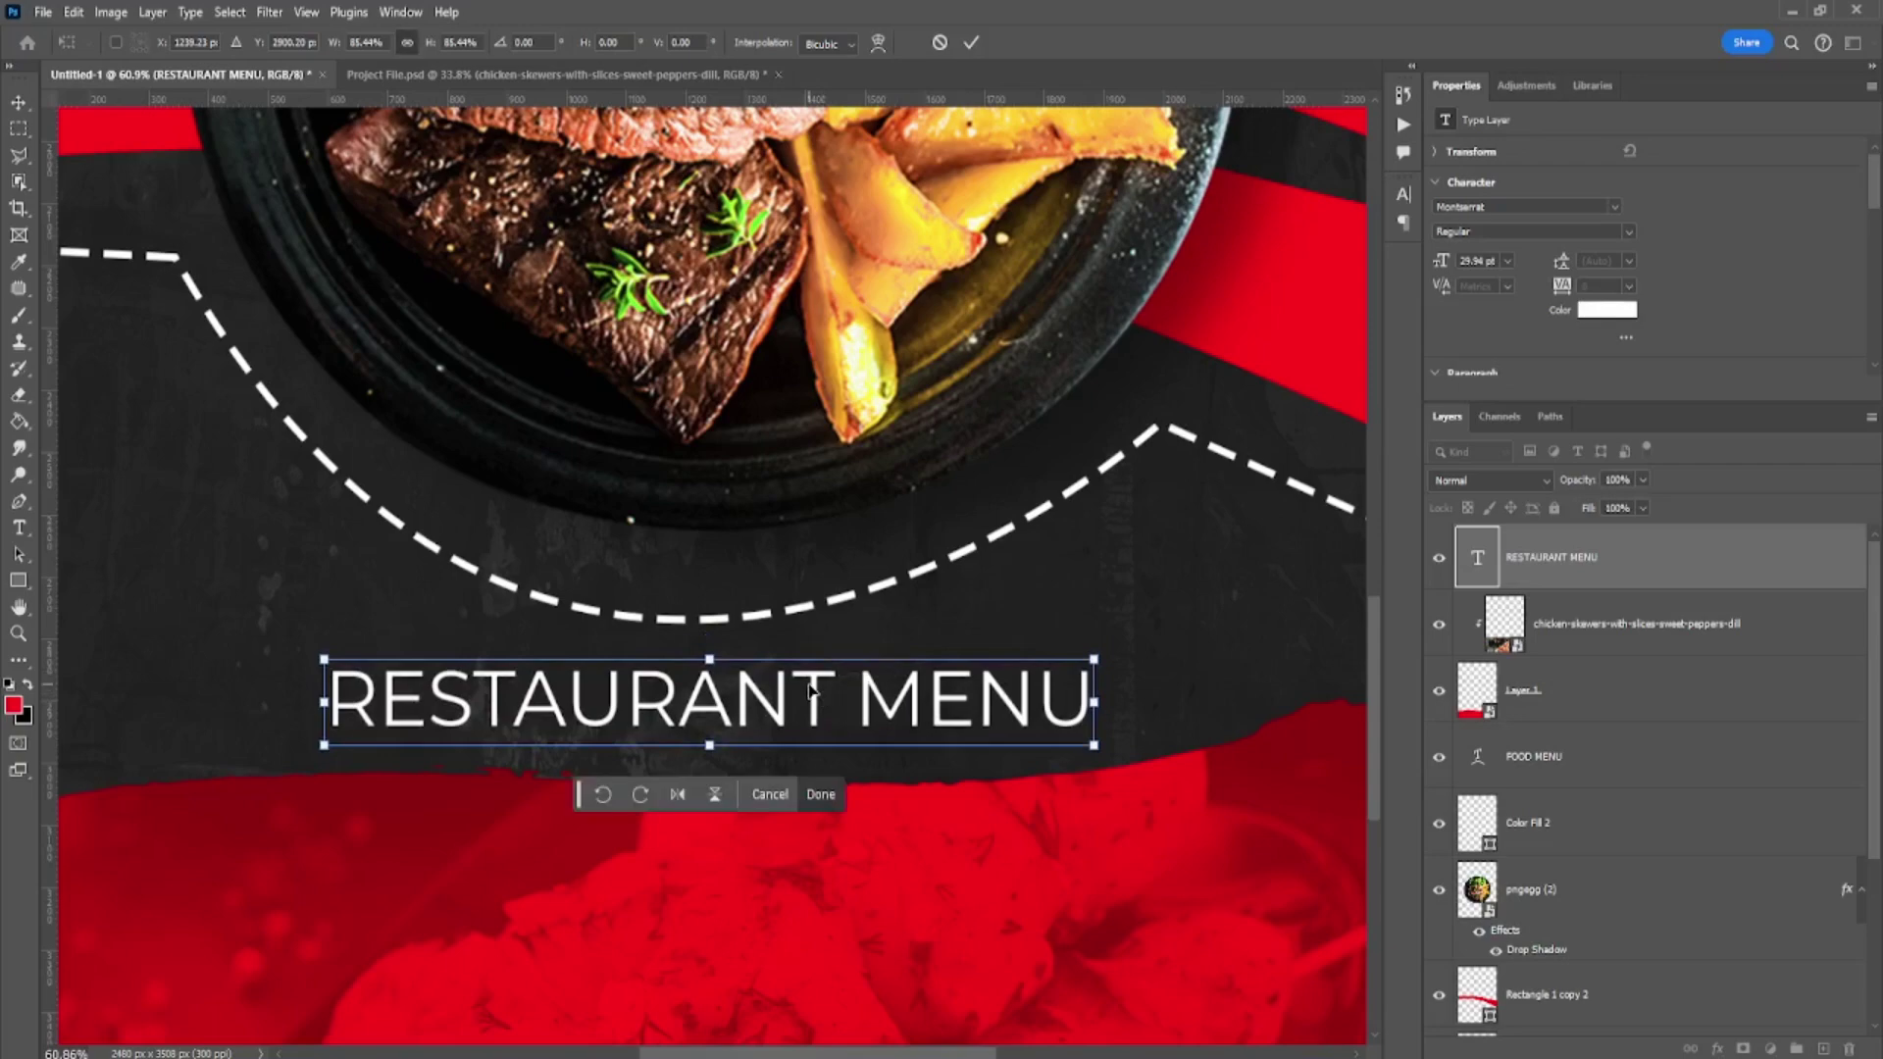
key("Return")
- Paste the delivery contact text lines into the poster
key("ctrl+0")
left_click(812, 692, "ctrl")
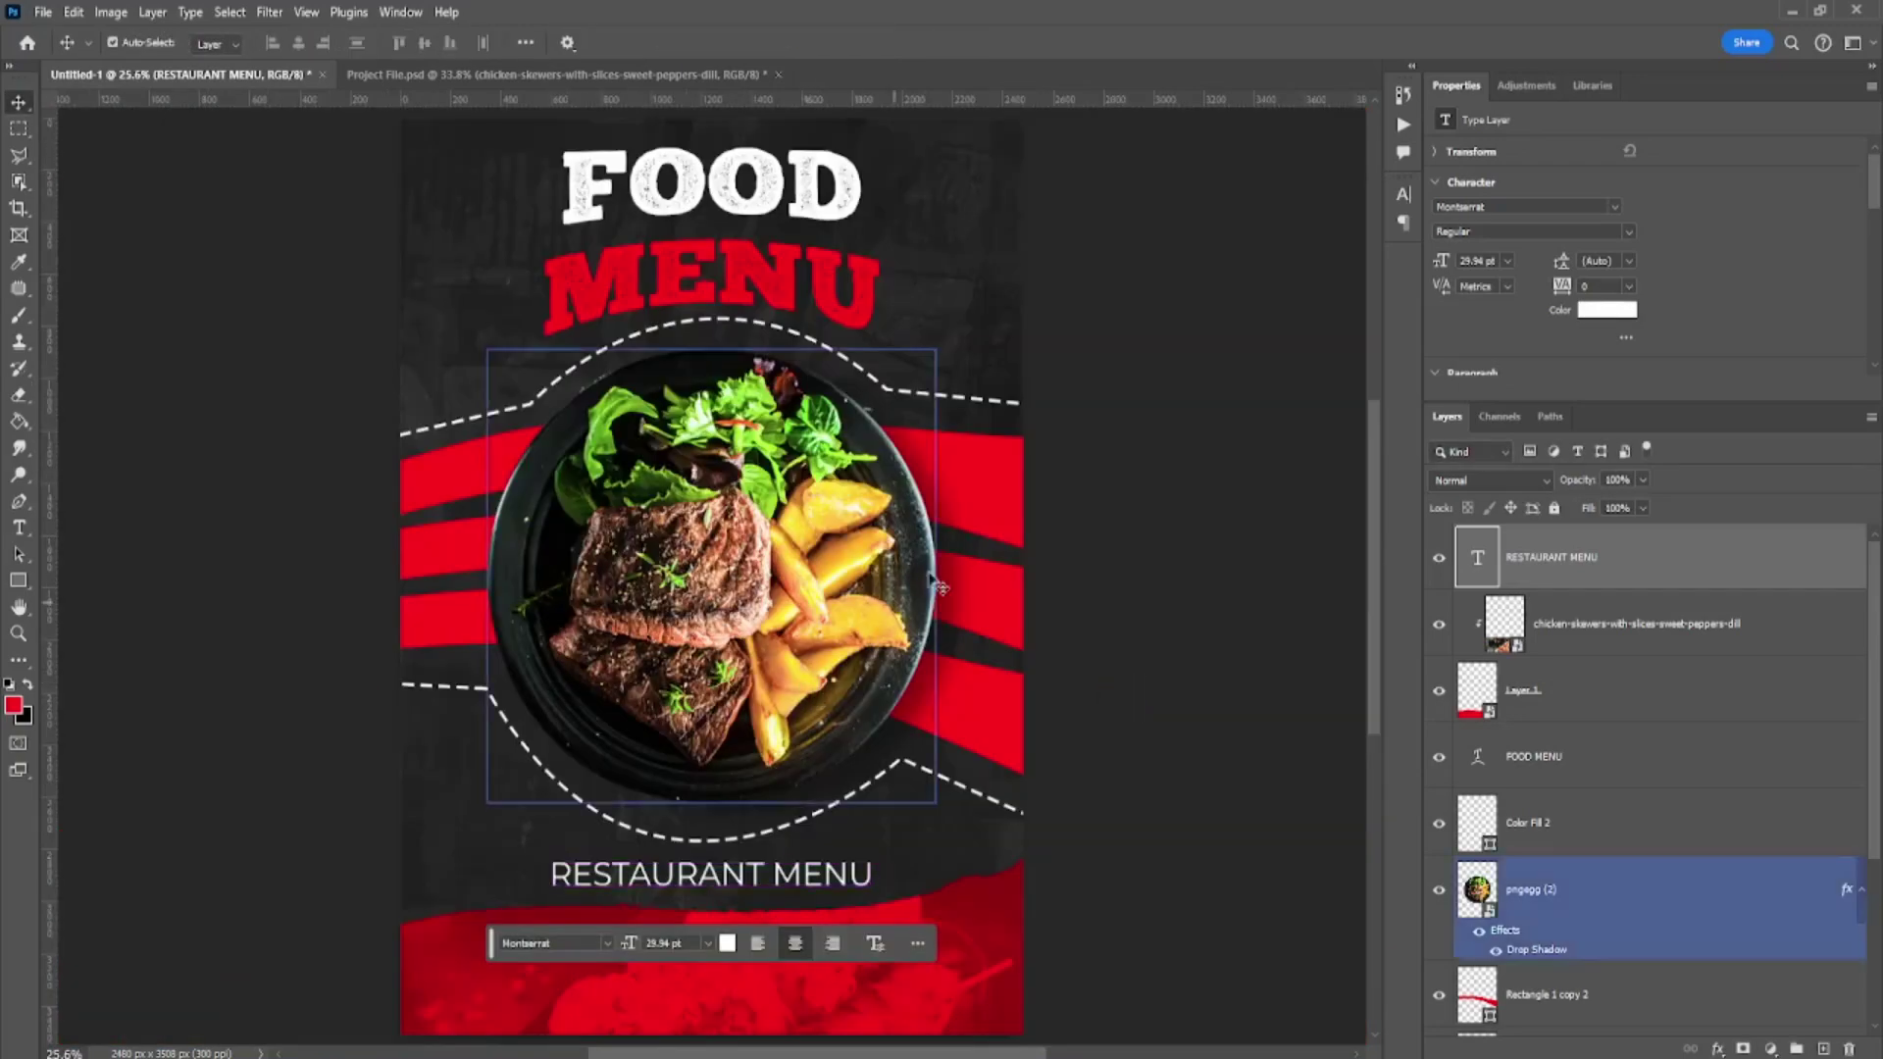
key("ctrl+v")
scroll(733, 739, "up", 5)
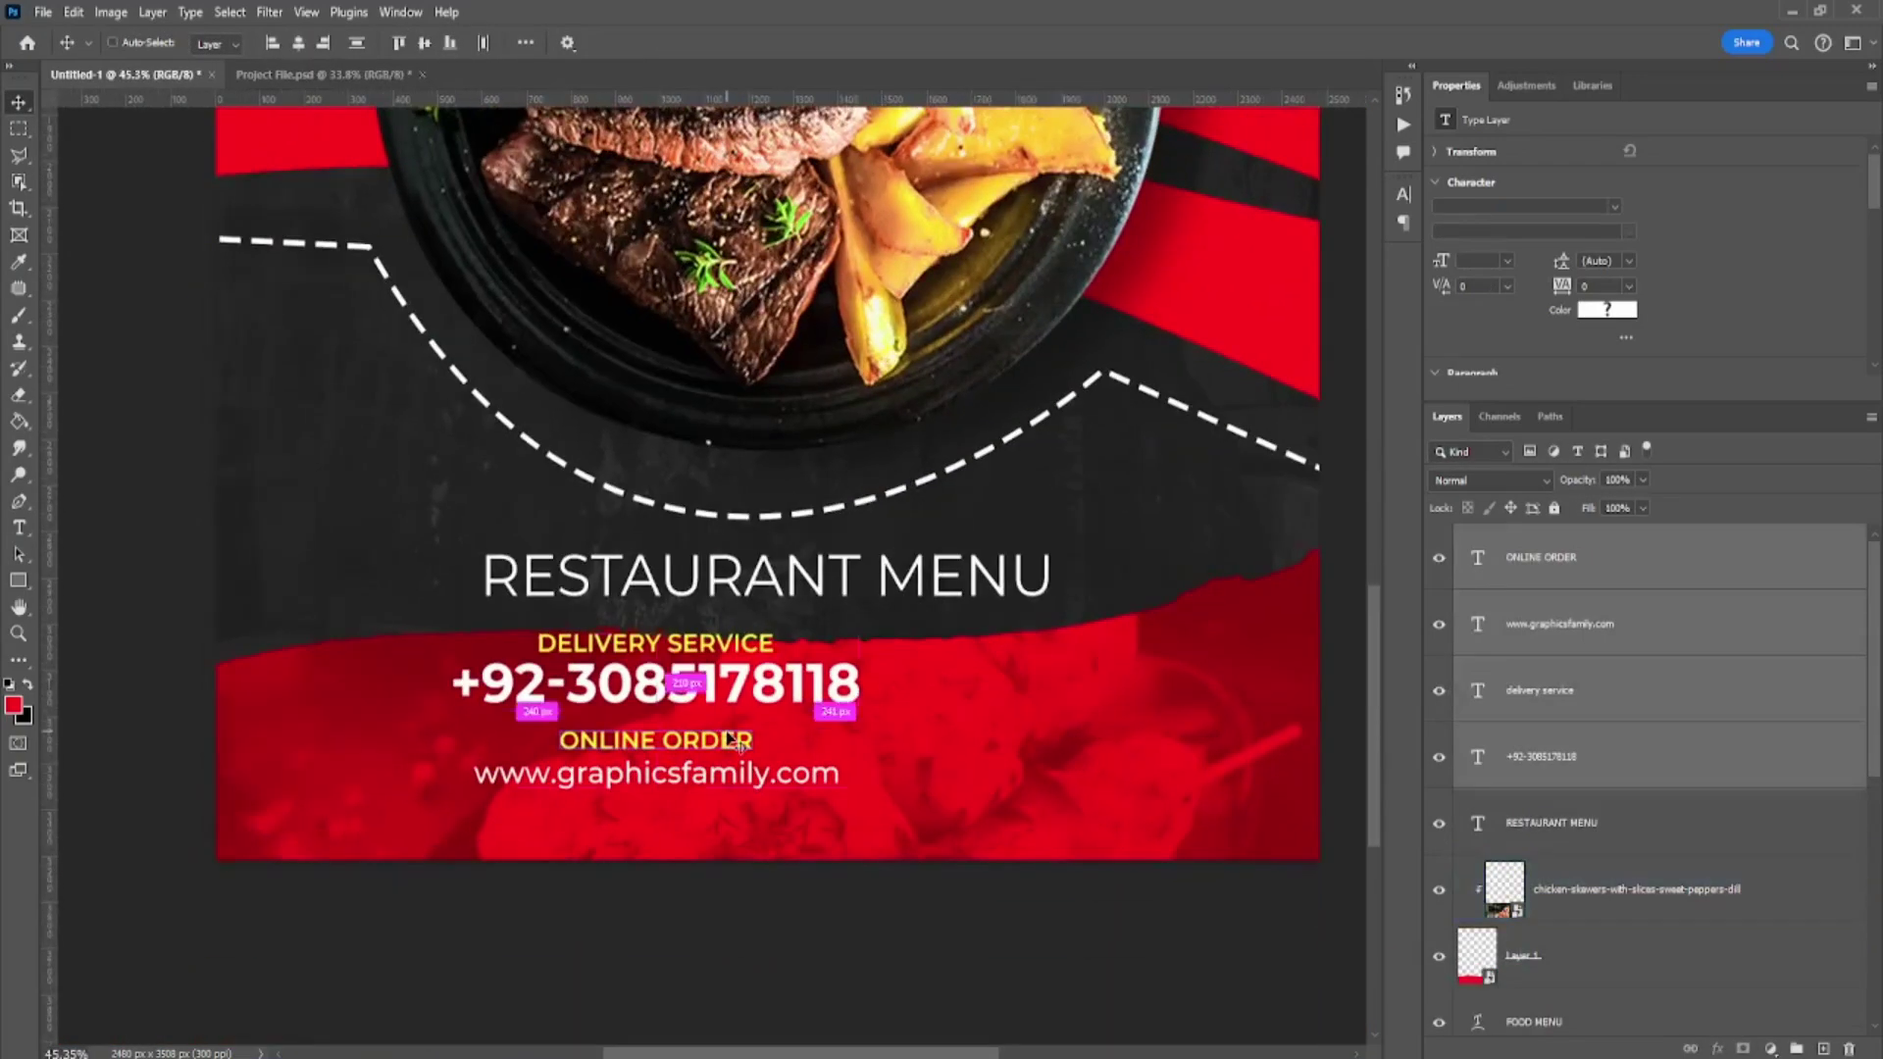
- Move the contact text block onto the red band and centre it horizontally
key("ctrl+t")
left_click_drag(734, 739, 829, 761)
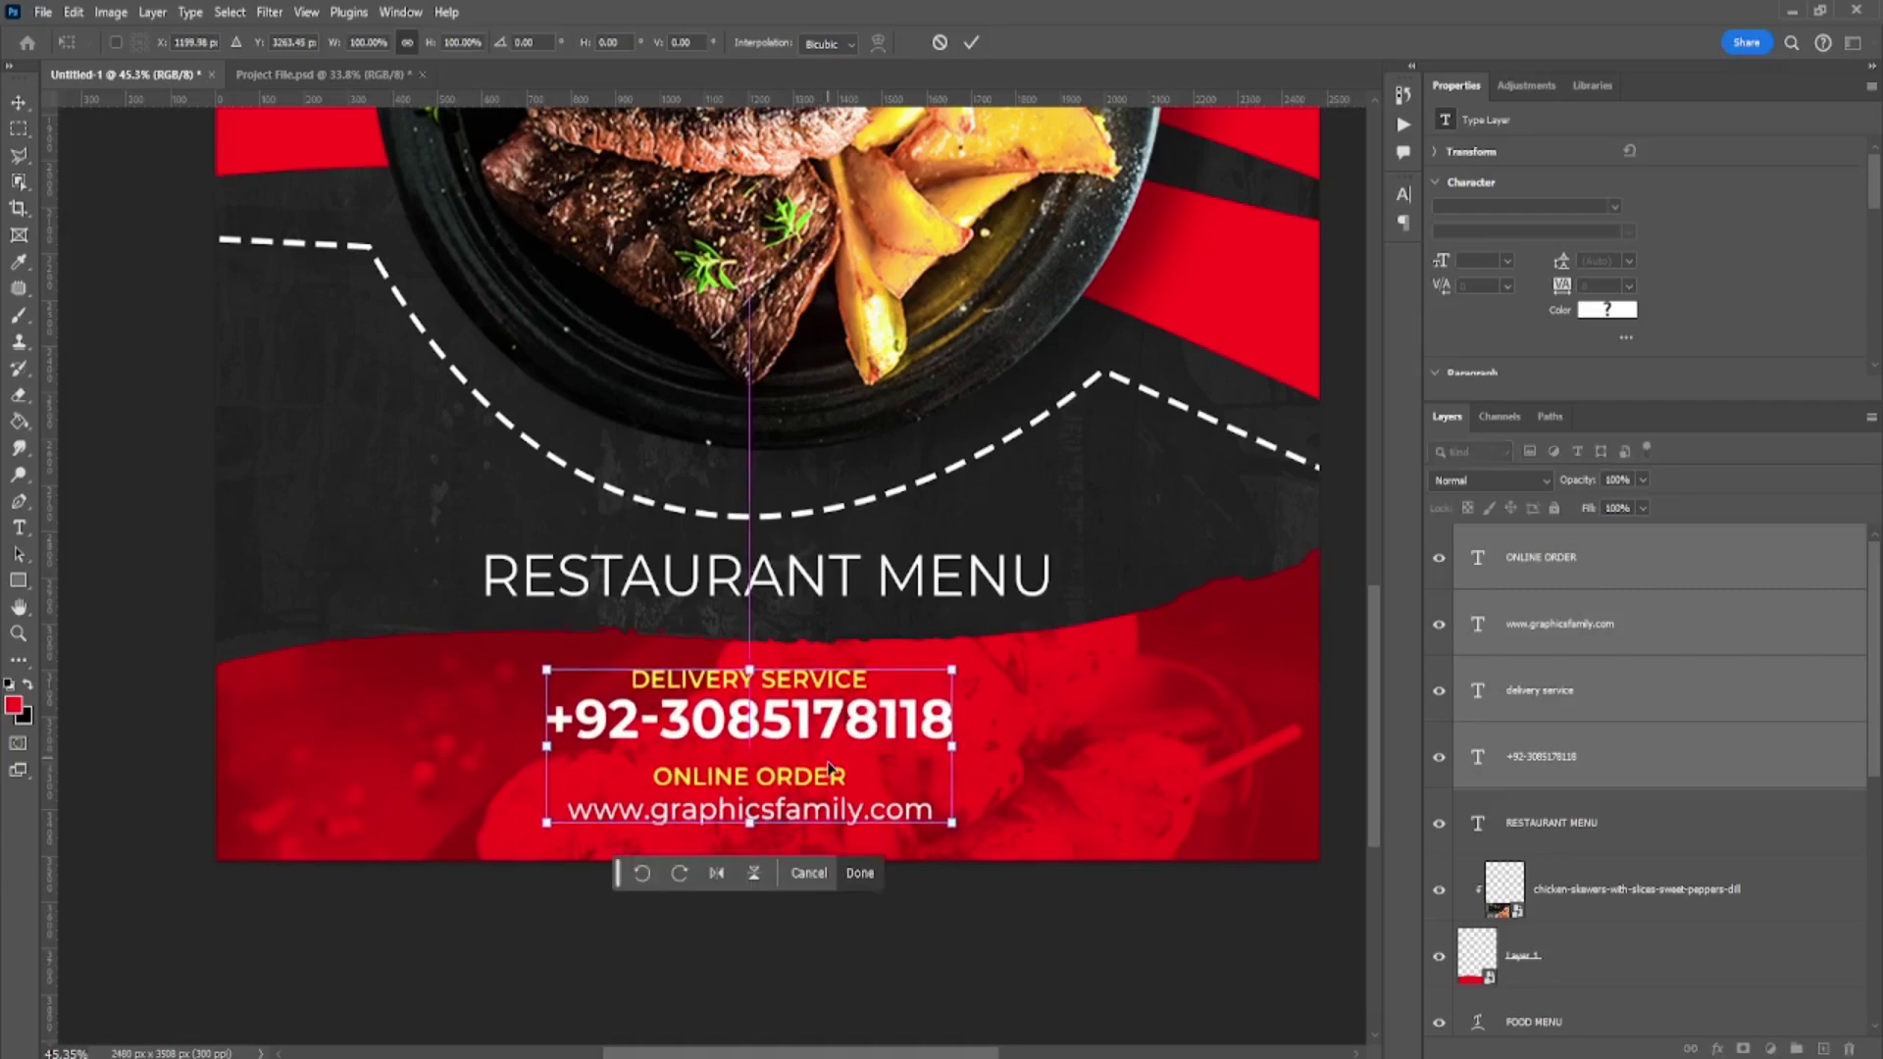
key("Return")
key("ctrl+a")
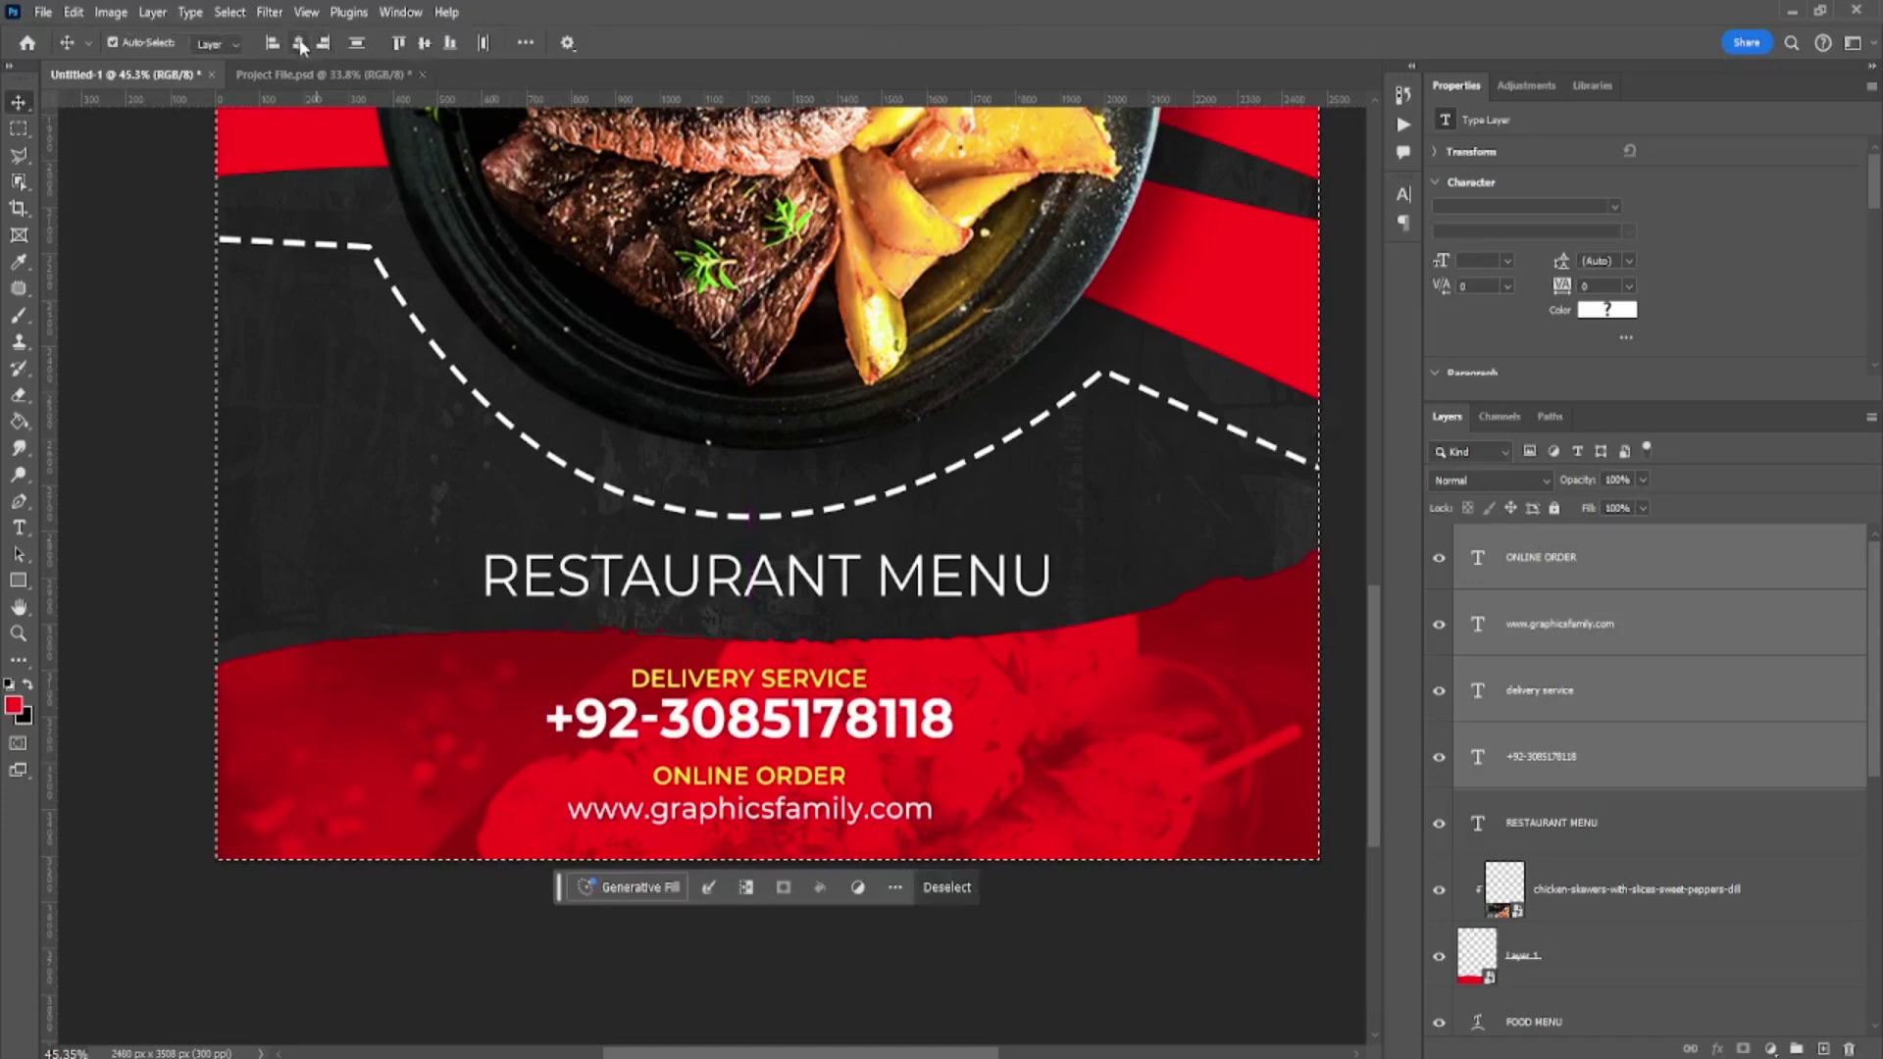
left_click(300, 43)
key("ctrl+d")
key("ctrl+0")
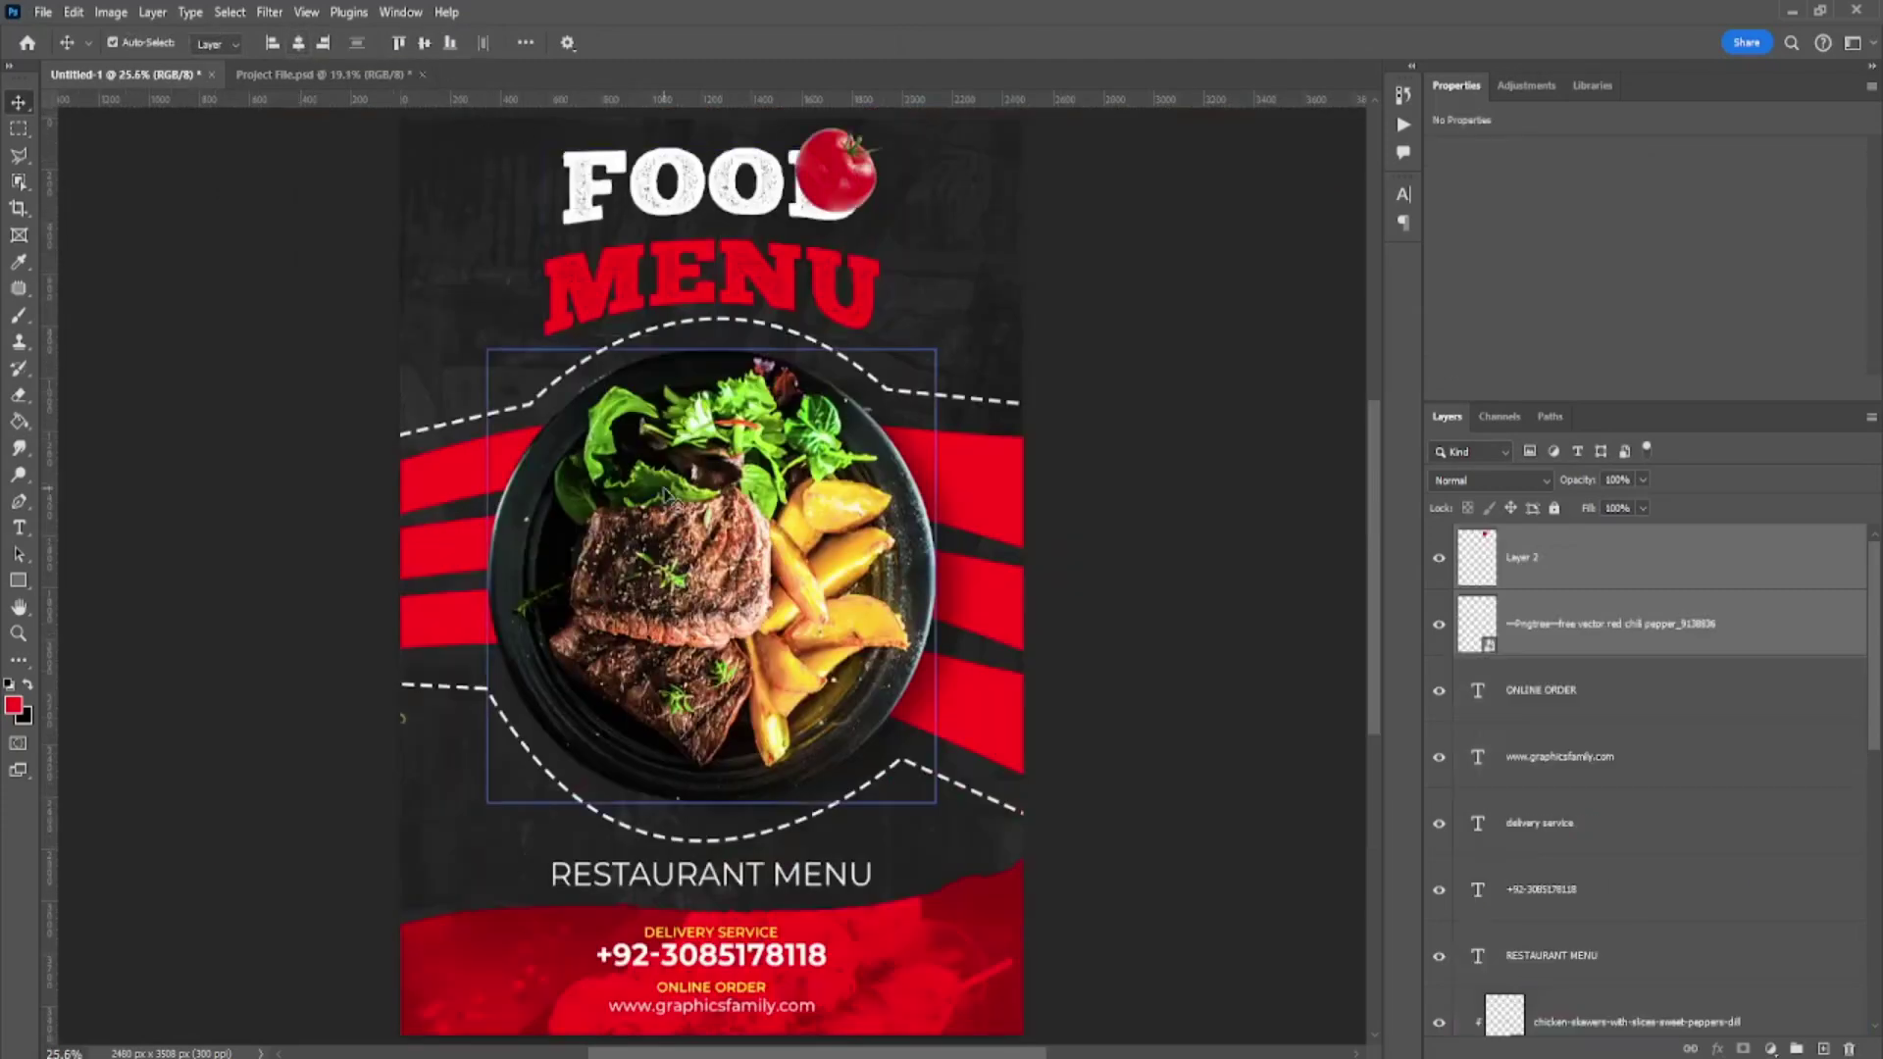
- Place the tomato beside FOOD and move the chili pepper lower left
key("ctrl+t")
left_click_drag(870, 174, 966, 211)
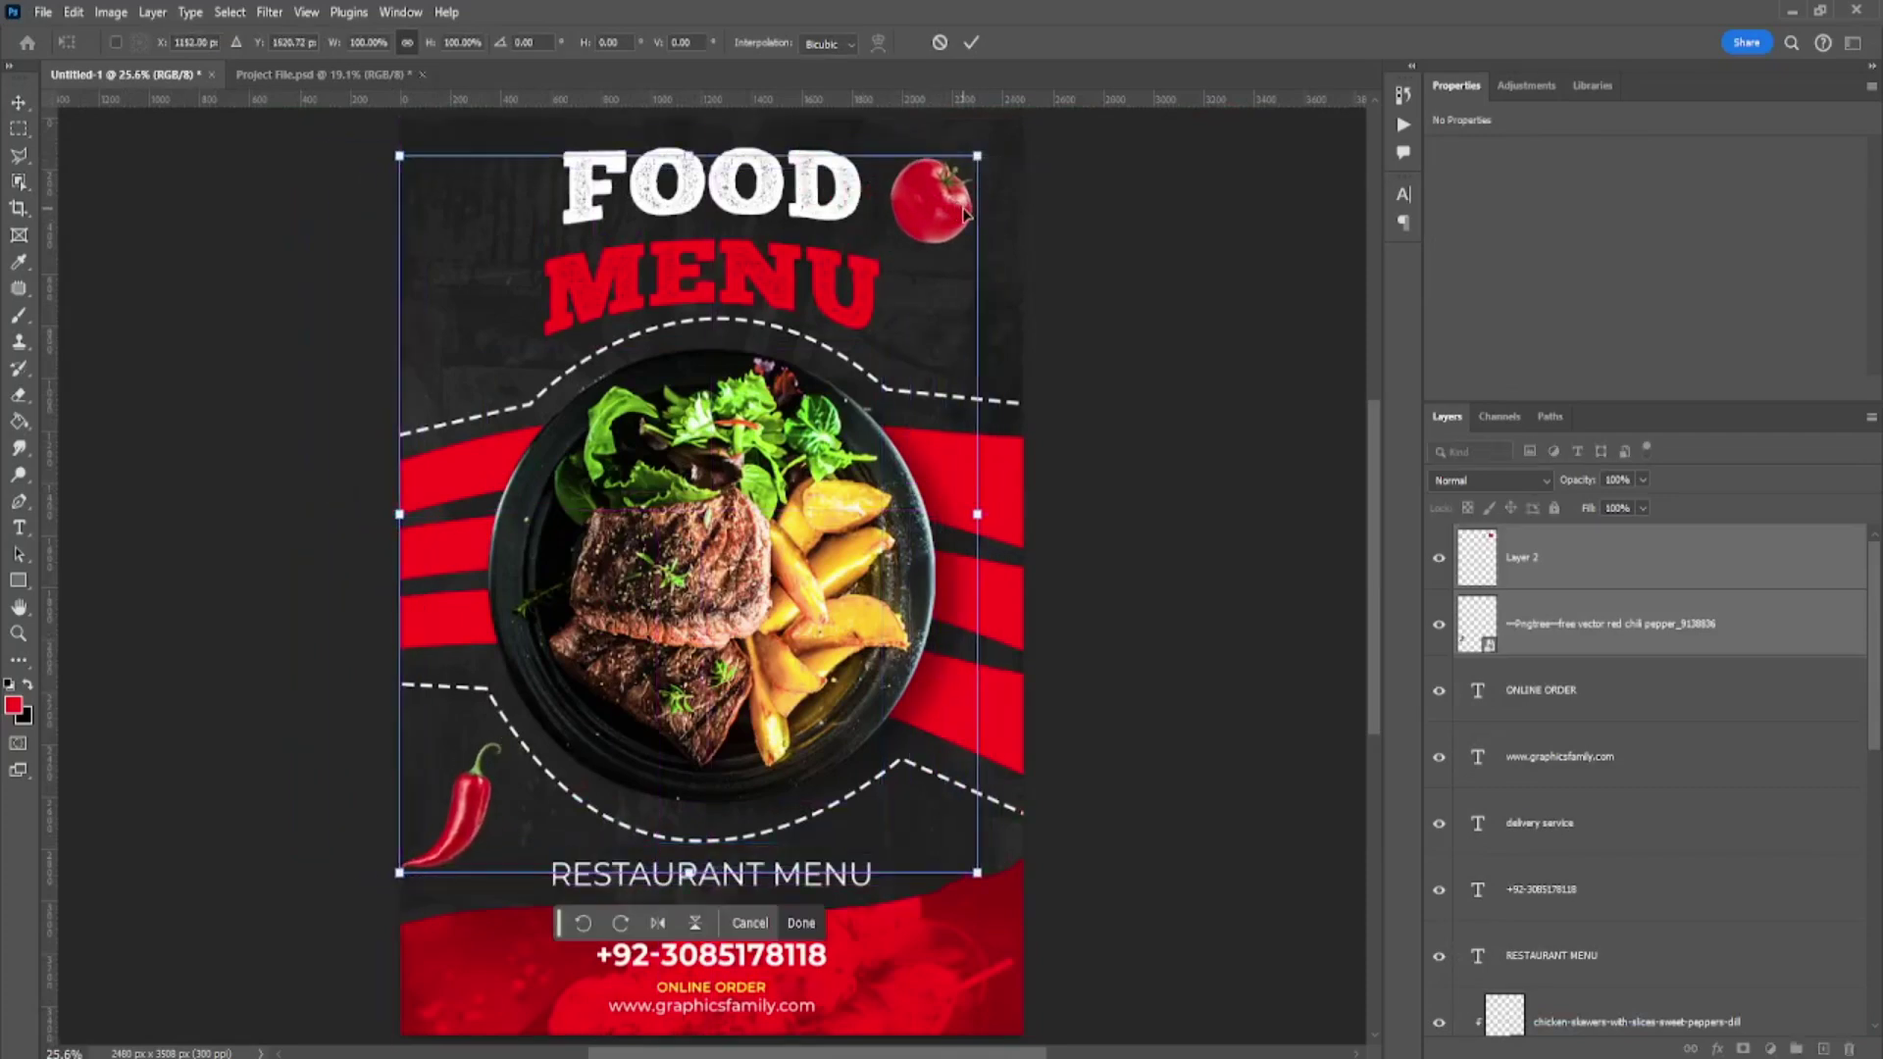
key("Return")
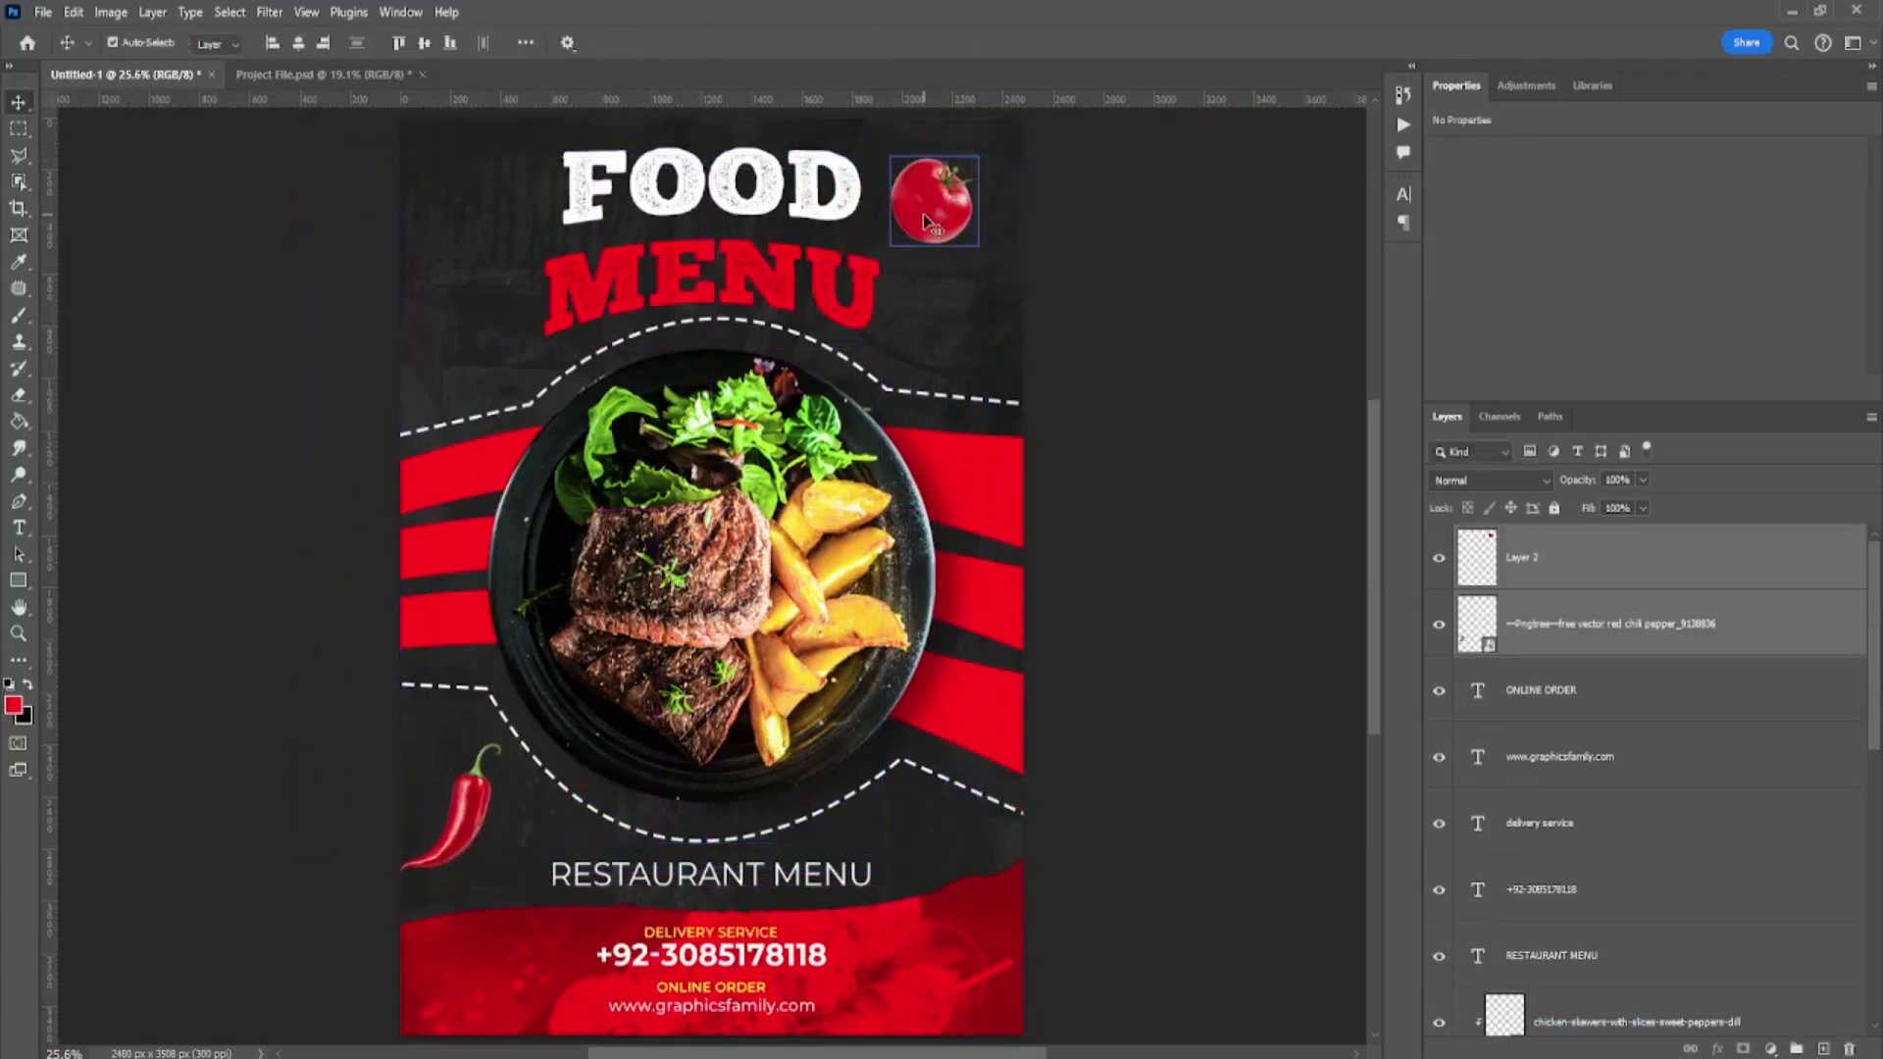
- Paste the GRAPHICS FAMILY logo and position it in the poster's top-left corner
key("ctrl+v")
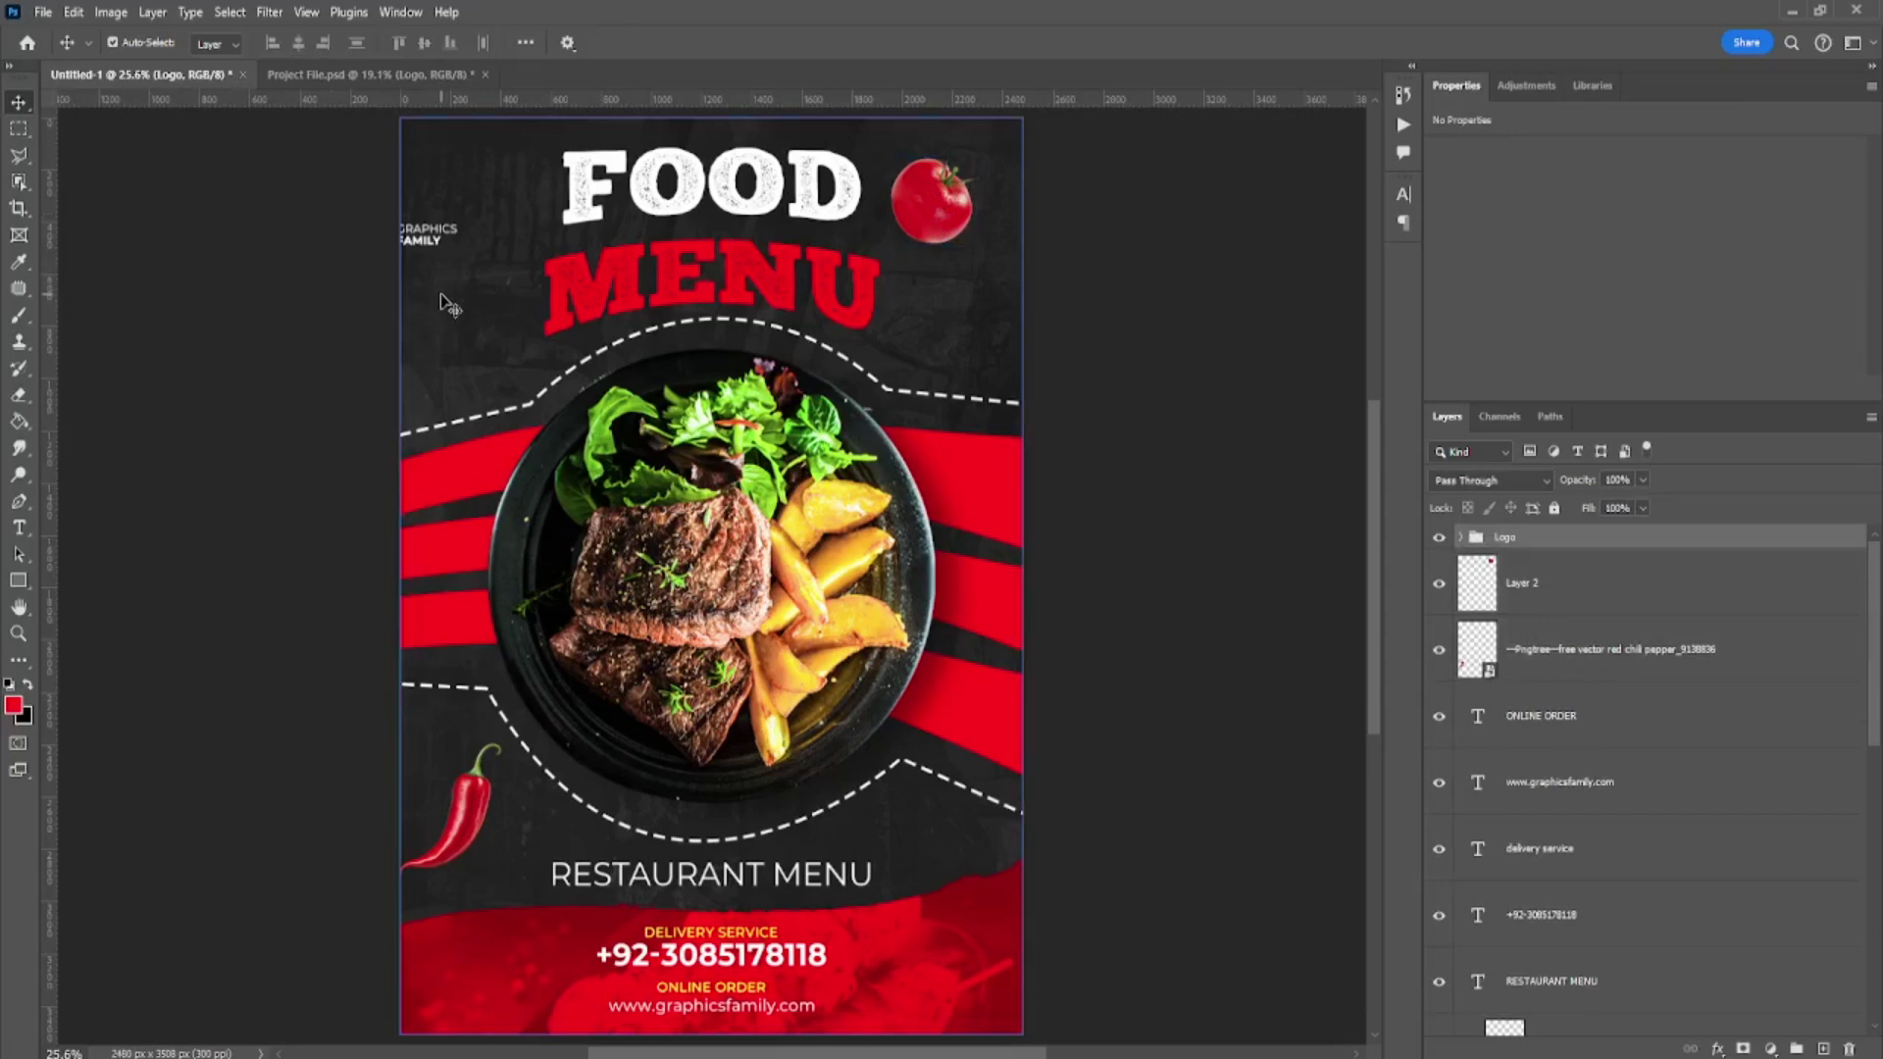
key("ctrl+t")
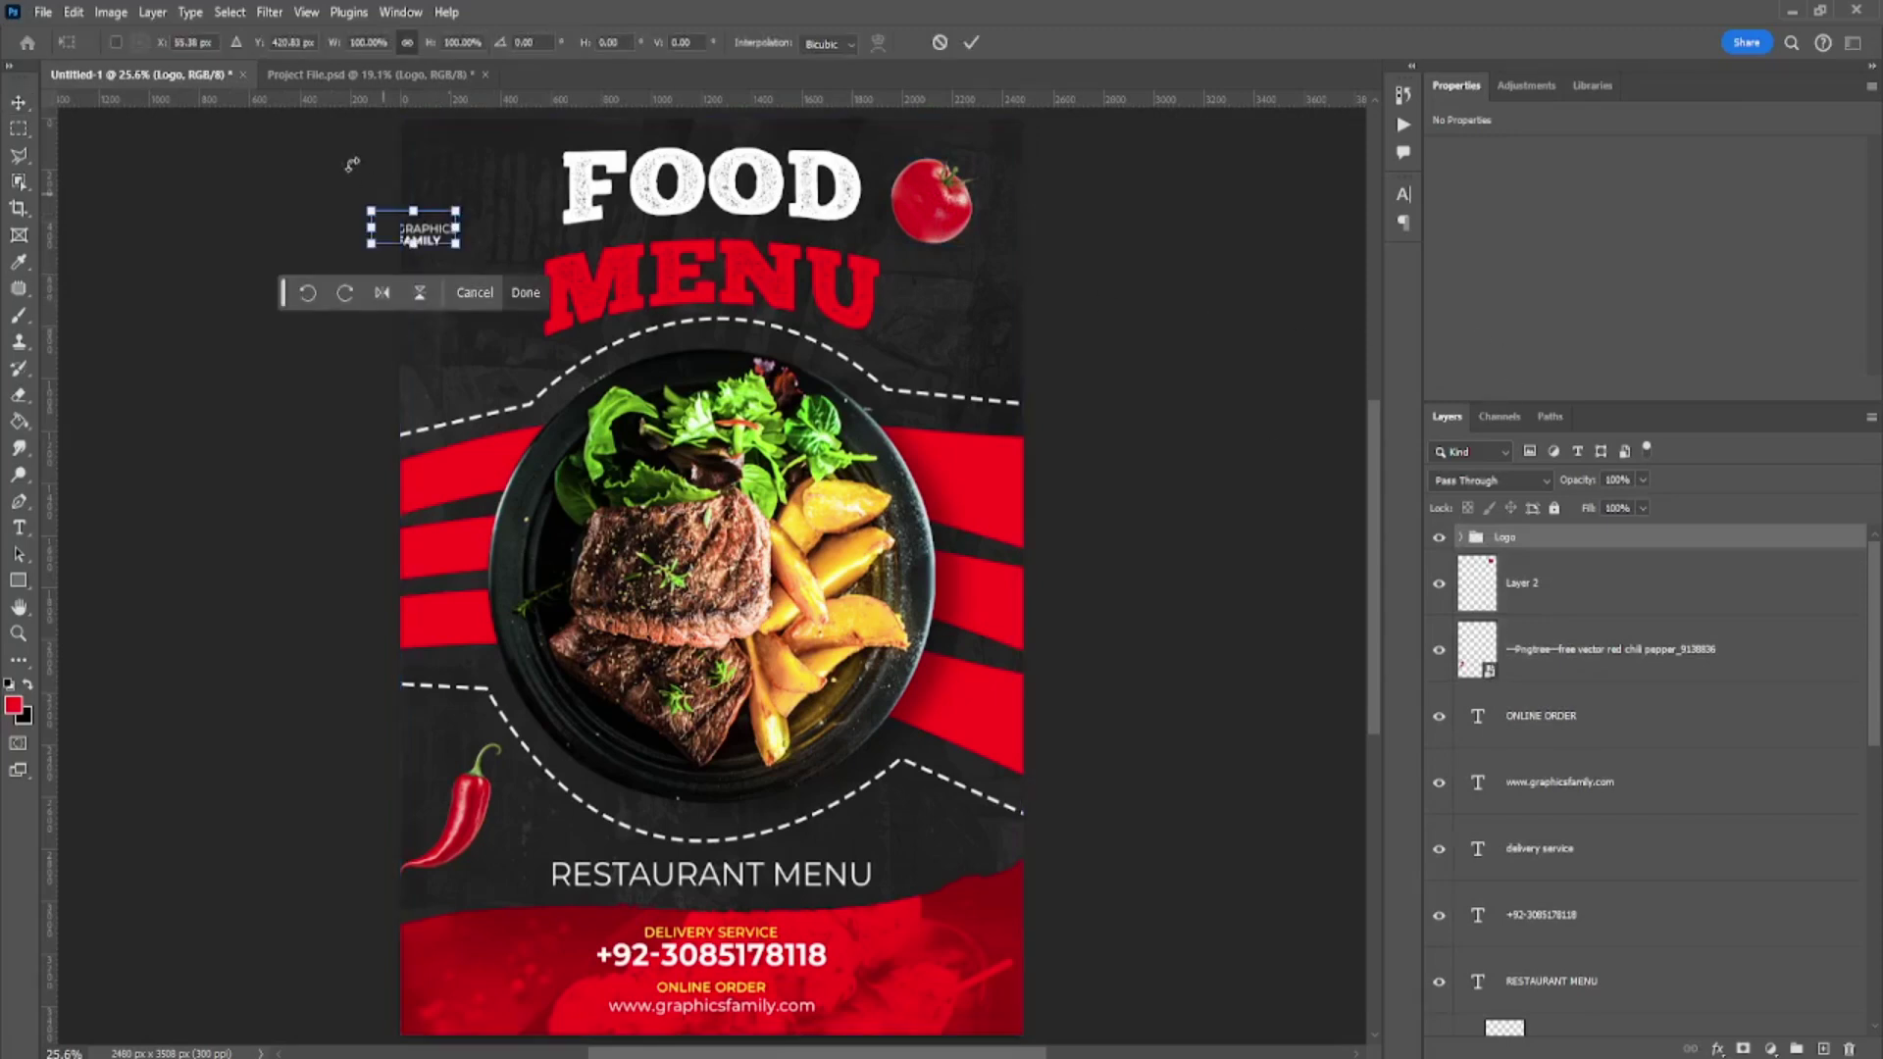
scroll(539, 467, "up", 3)
left_click_drag(541, 468, 633, 362)
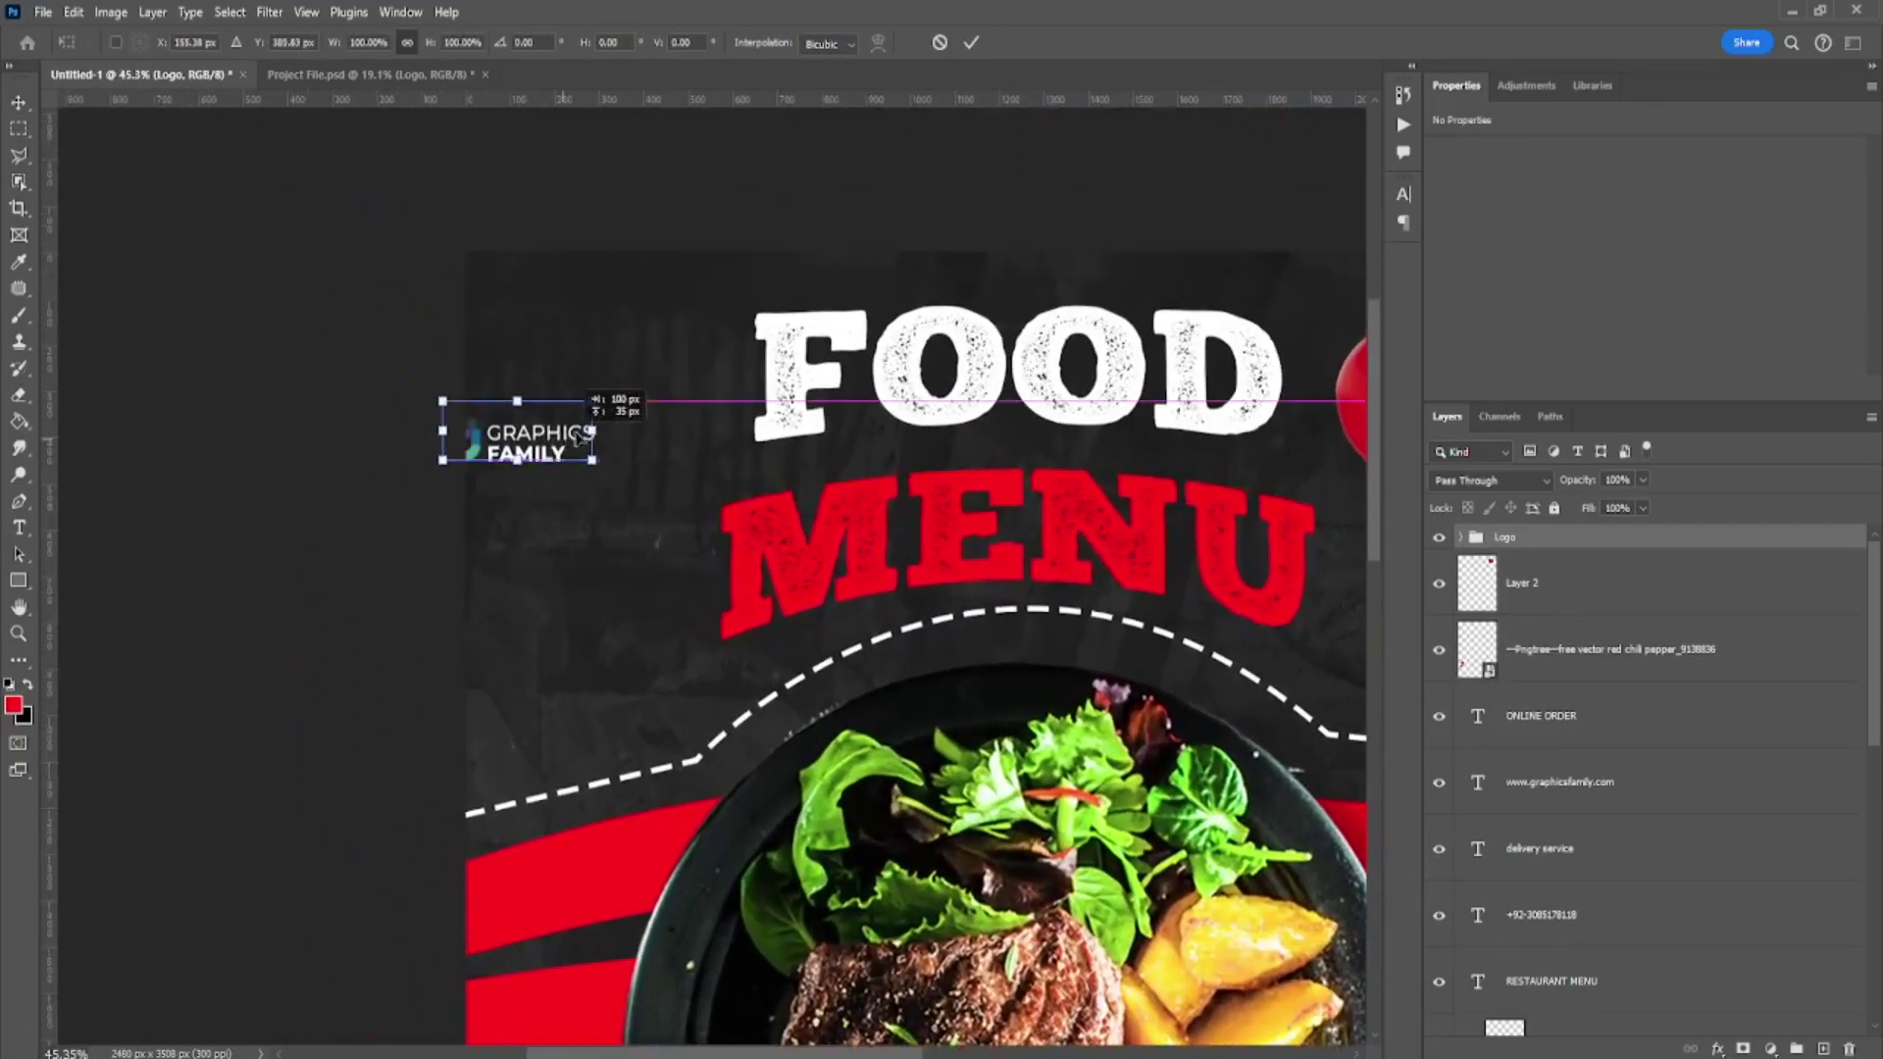
key("Return")
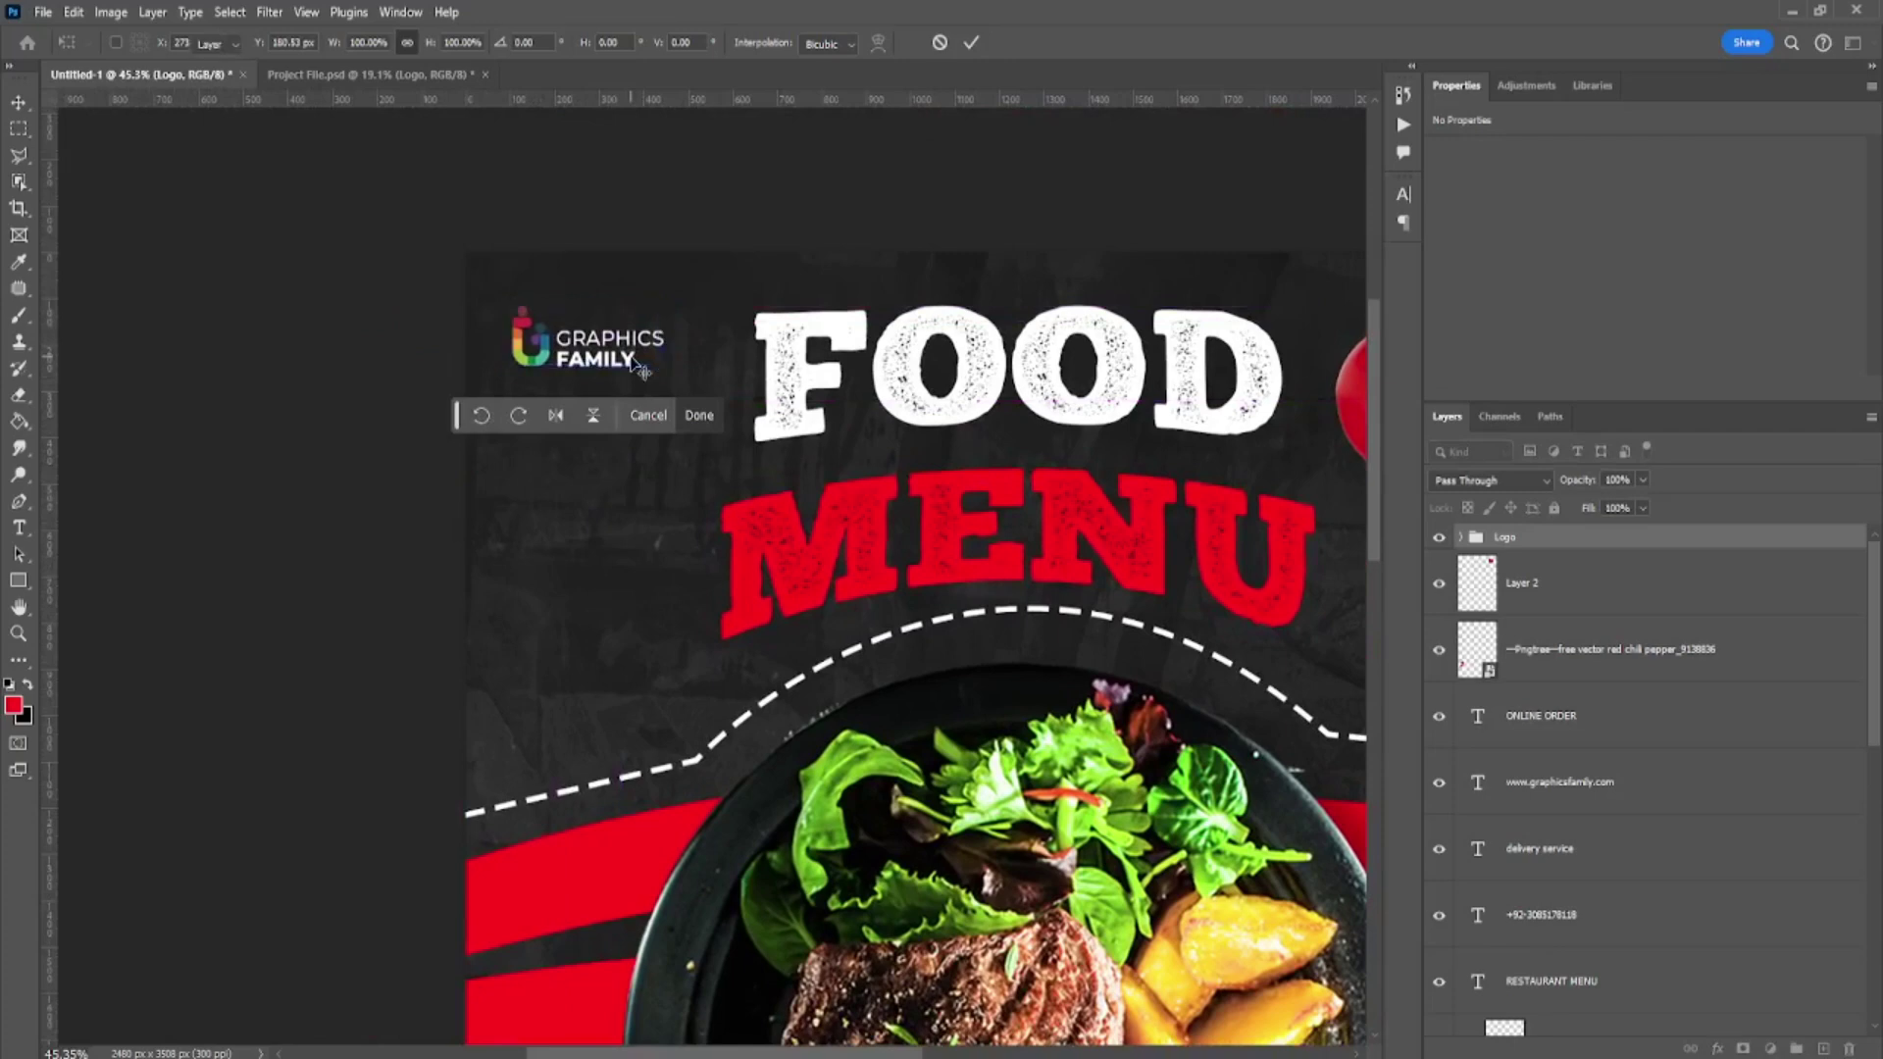
scroll(632, 363, "down", 3)
scroll(745, 451, "down", 3)
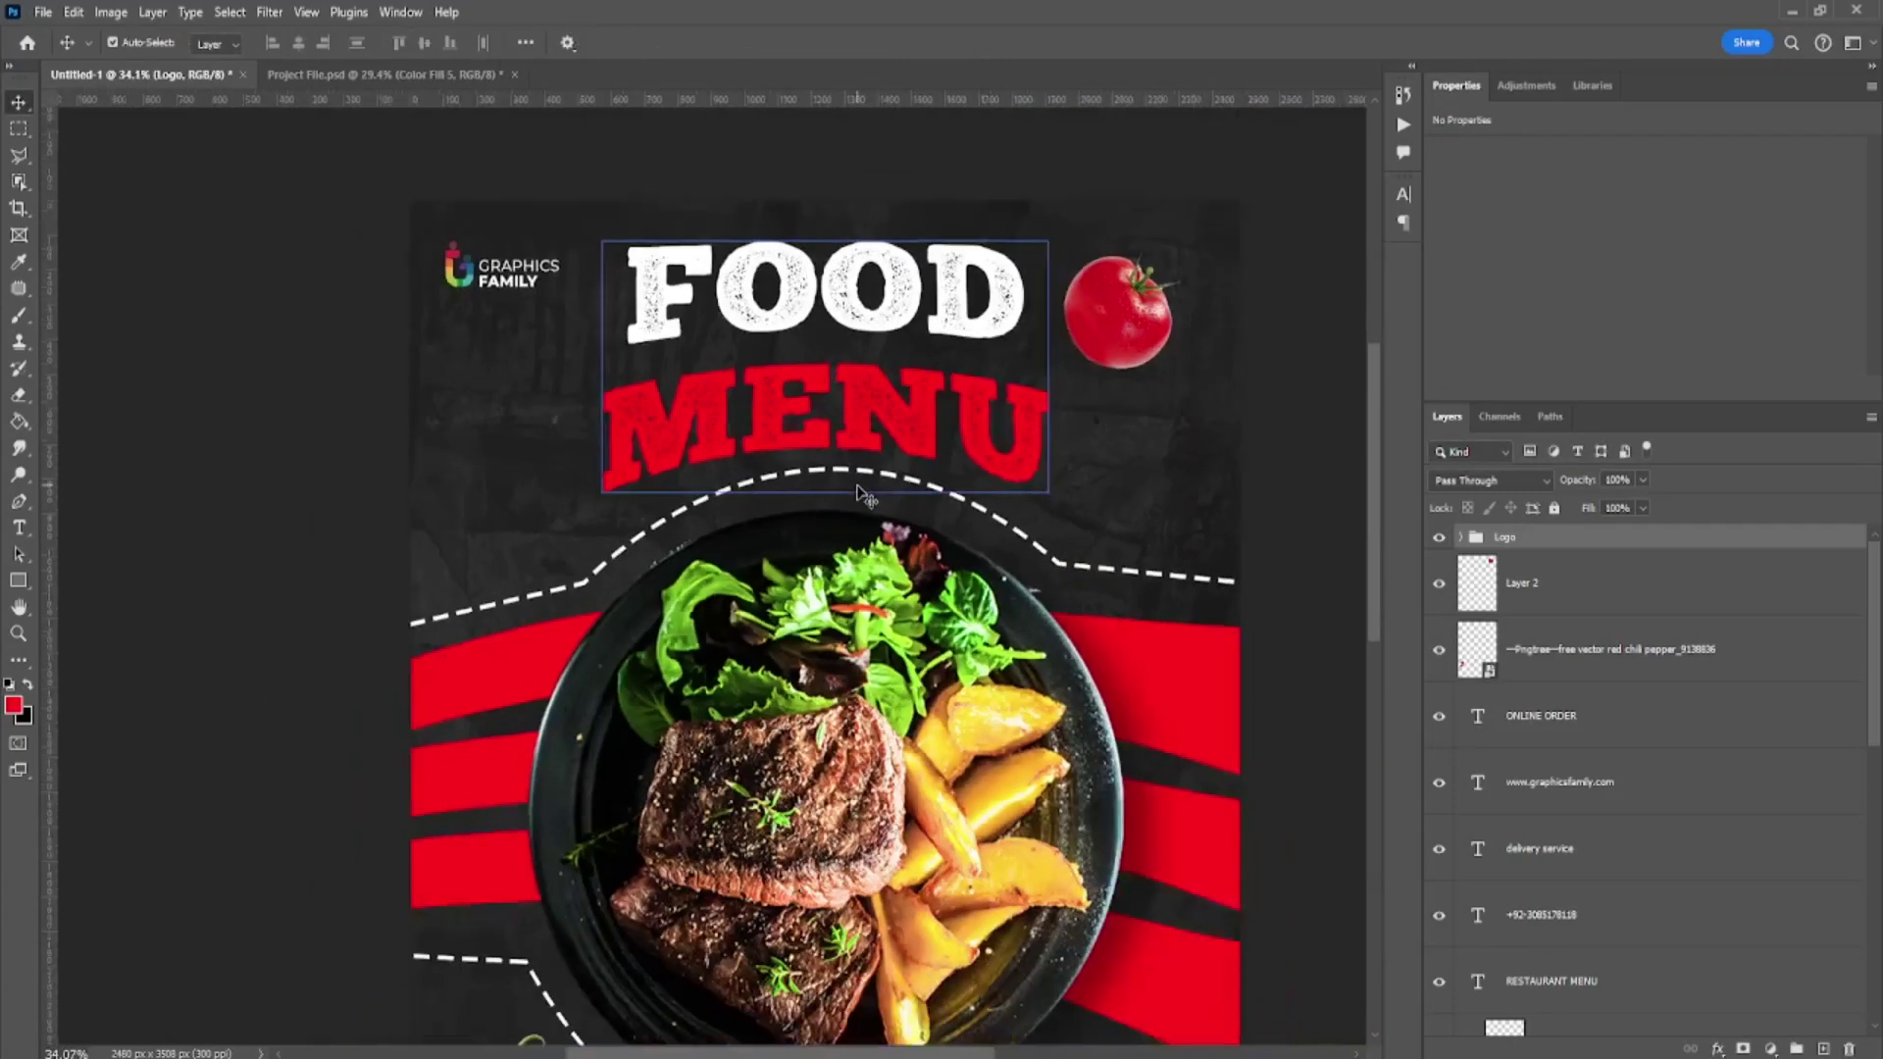
scroll(702, 398, "down", 1)
scroll(643, 351, "down", 2)
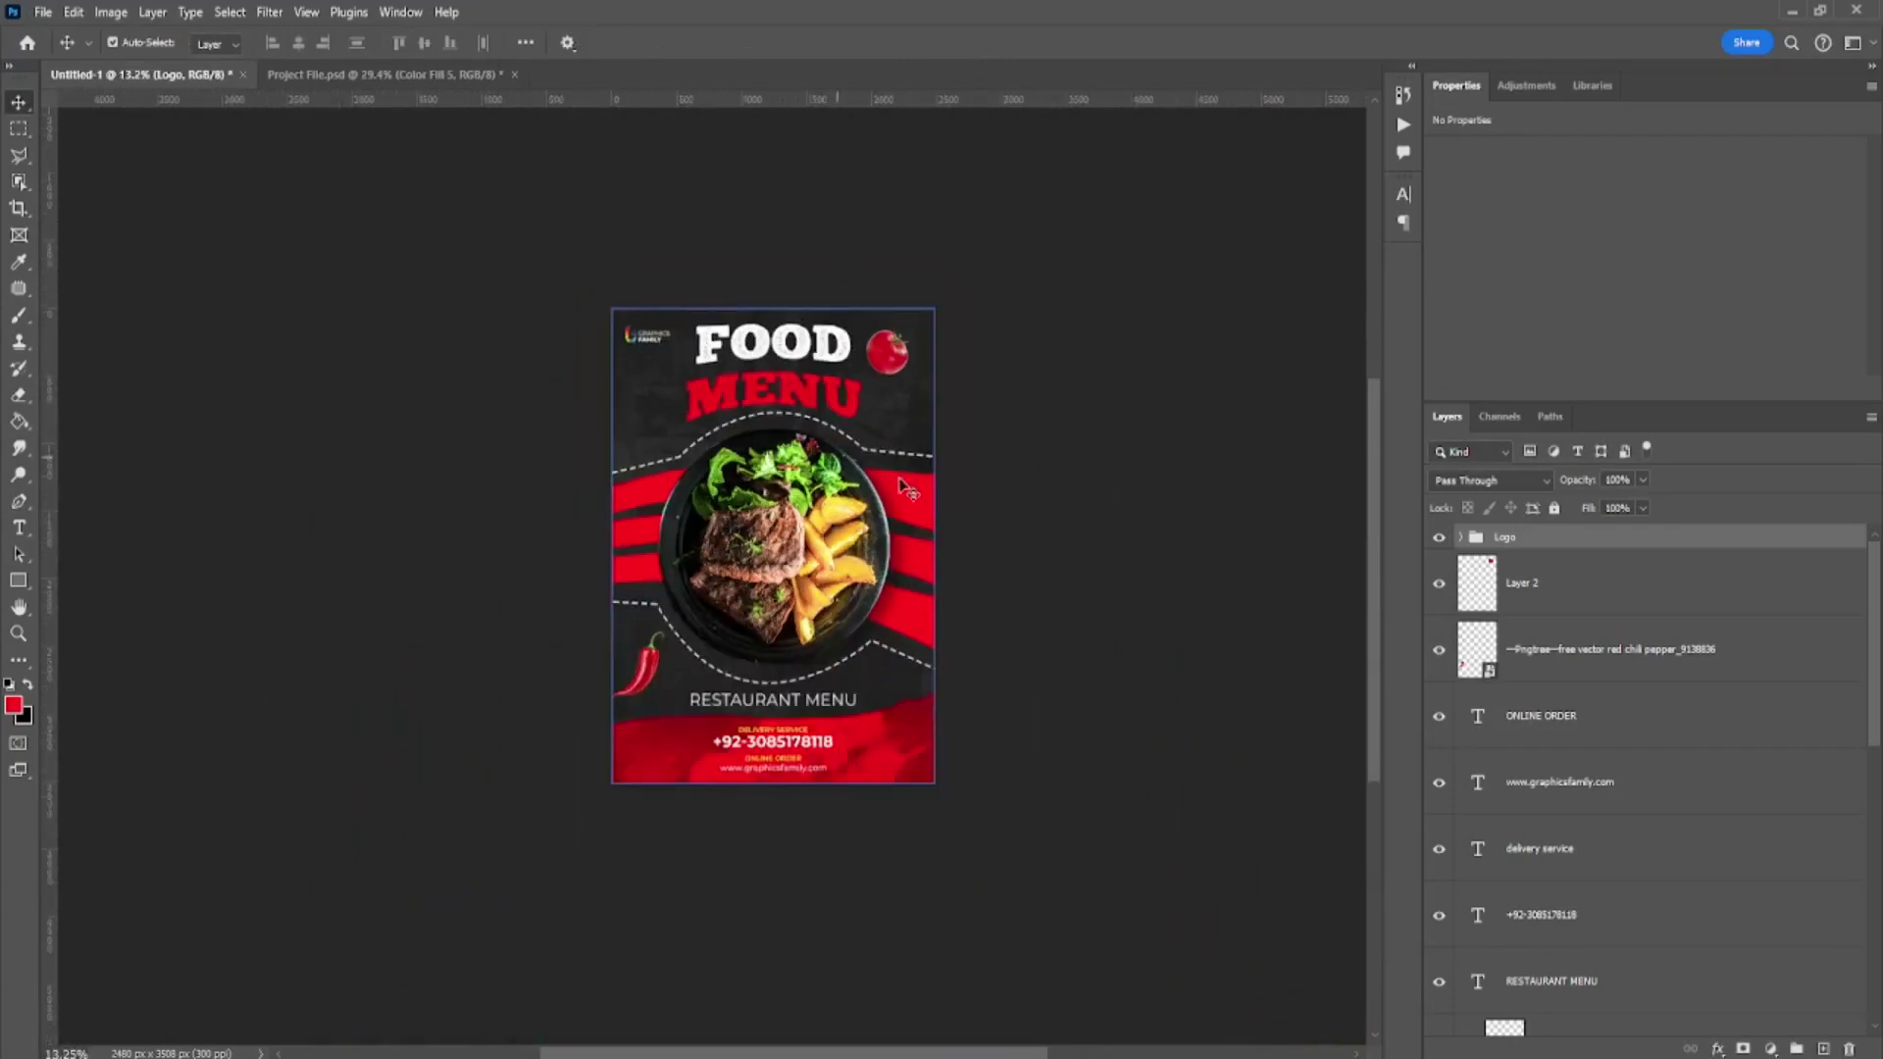
scroll(1050, 676, "up", 2)
scroll(706, 563, "down", 1)
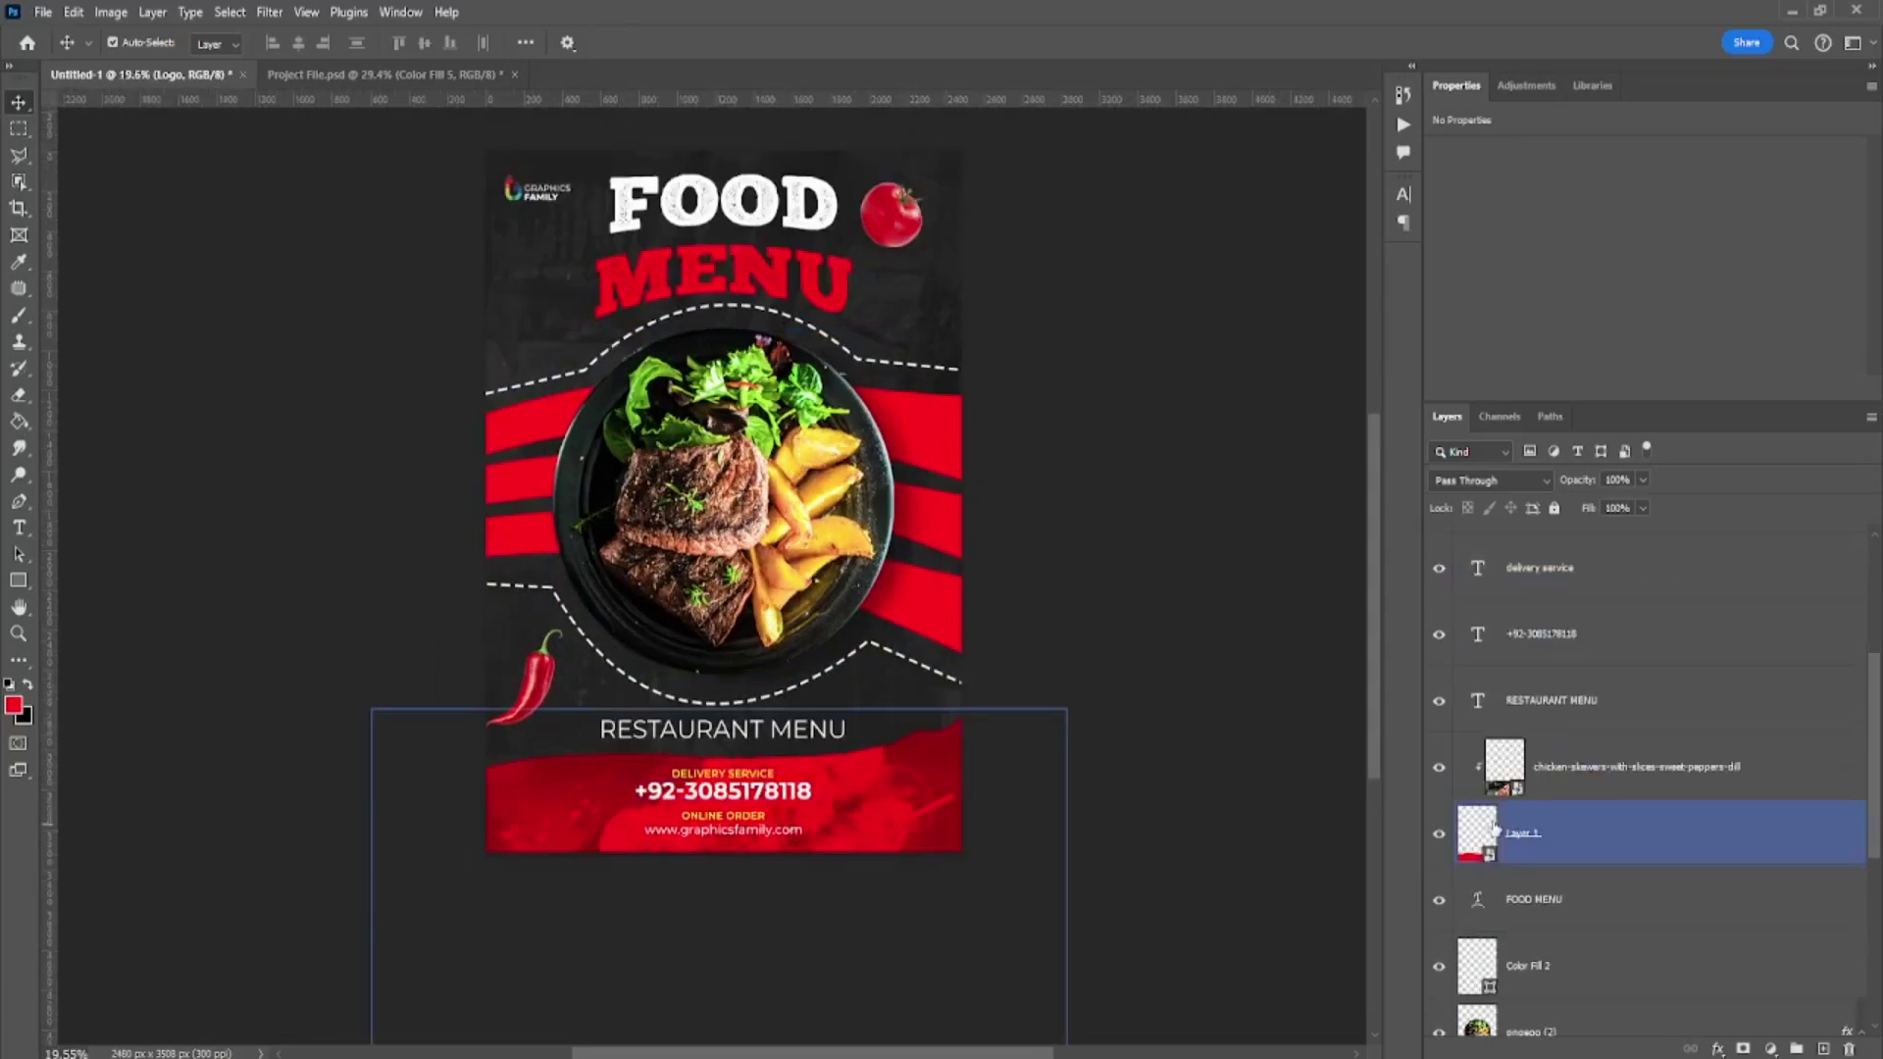
- Duplicate the Color Fill 1 and grunge-wall-texture layers to the top of the stack
scroll(1569, 833, "down", 5)
left_click(1540, 979)
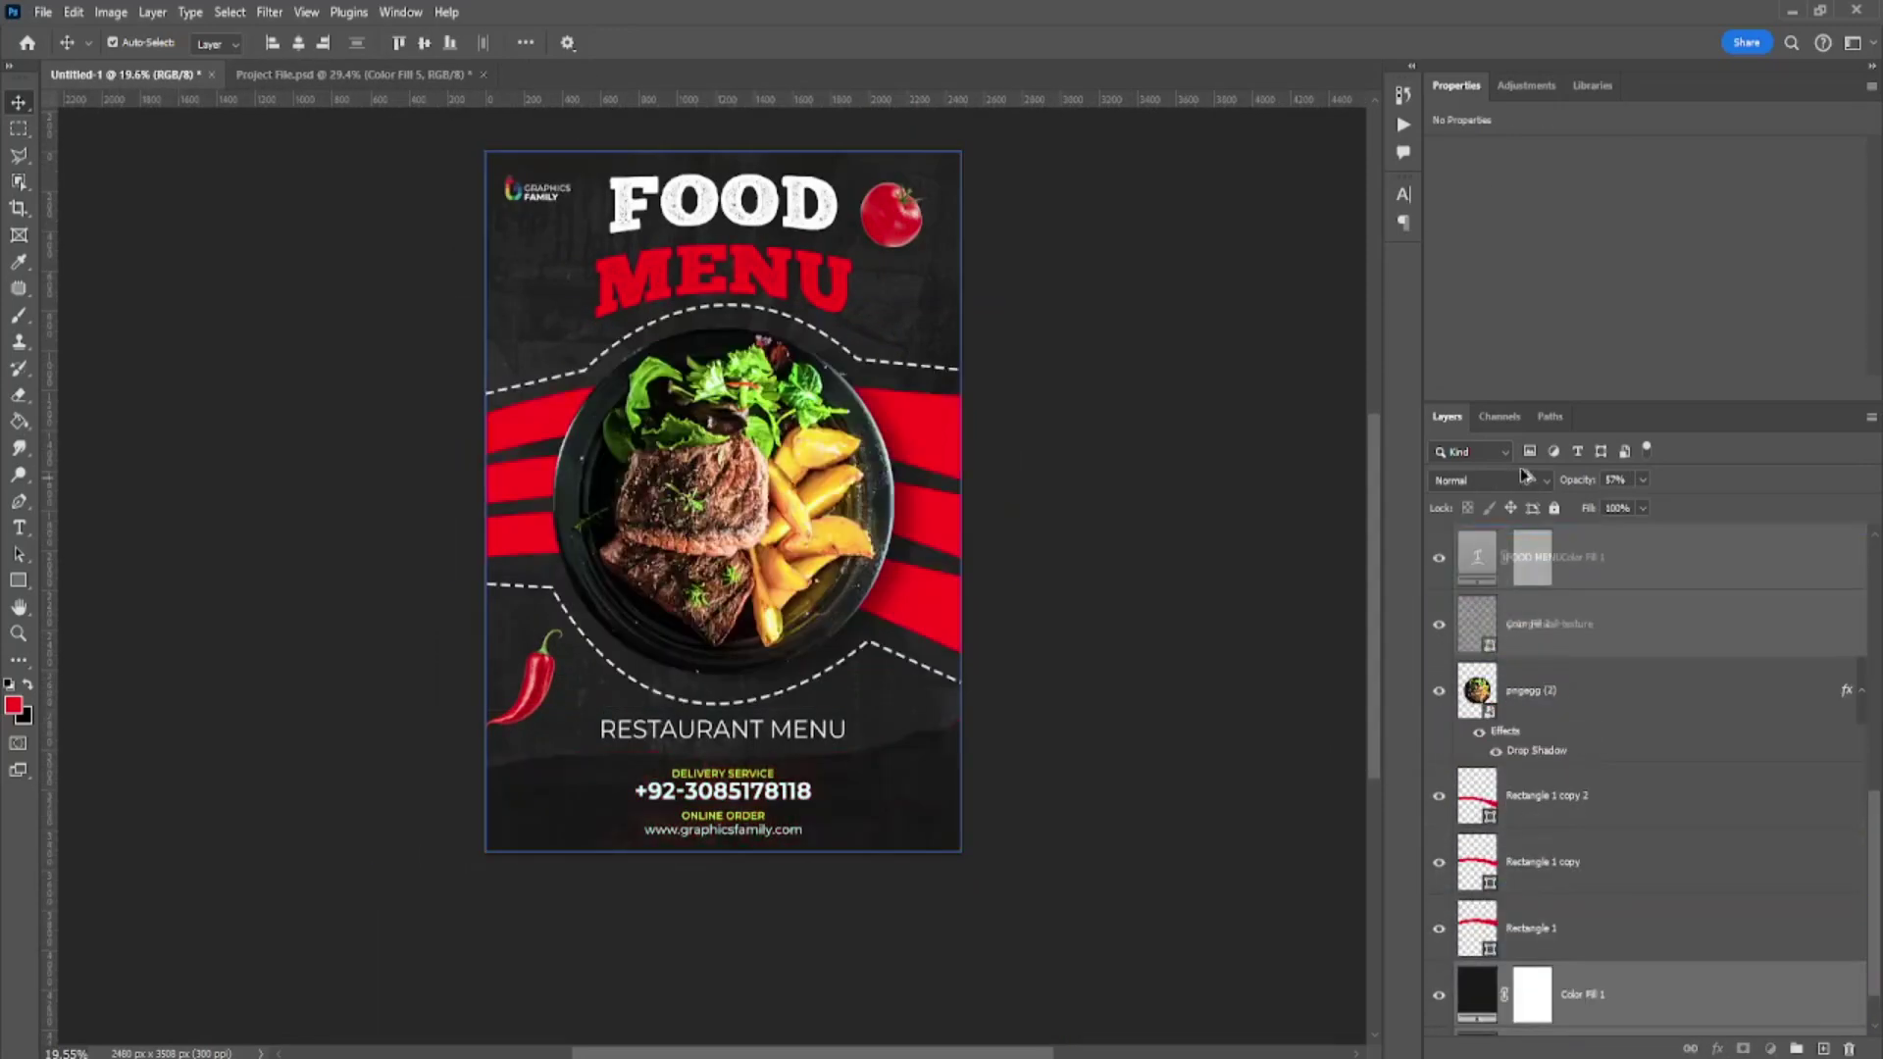
left_click_drag(1637, 947, 1525, 465)
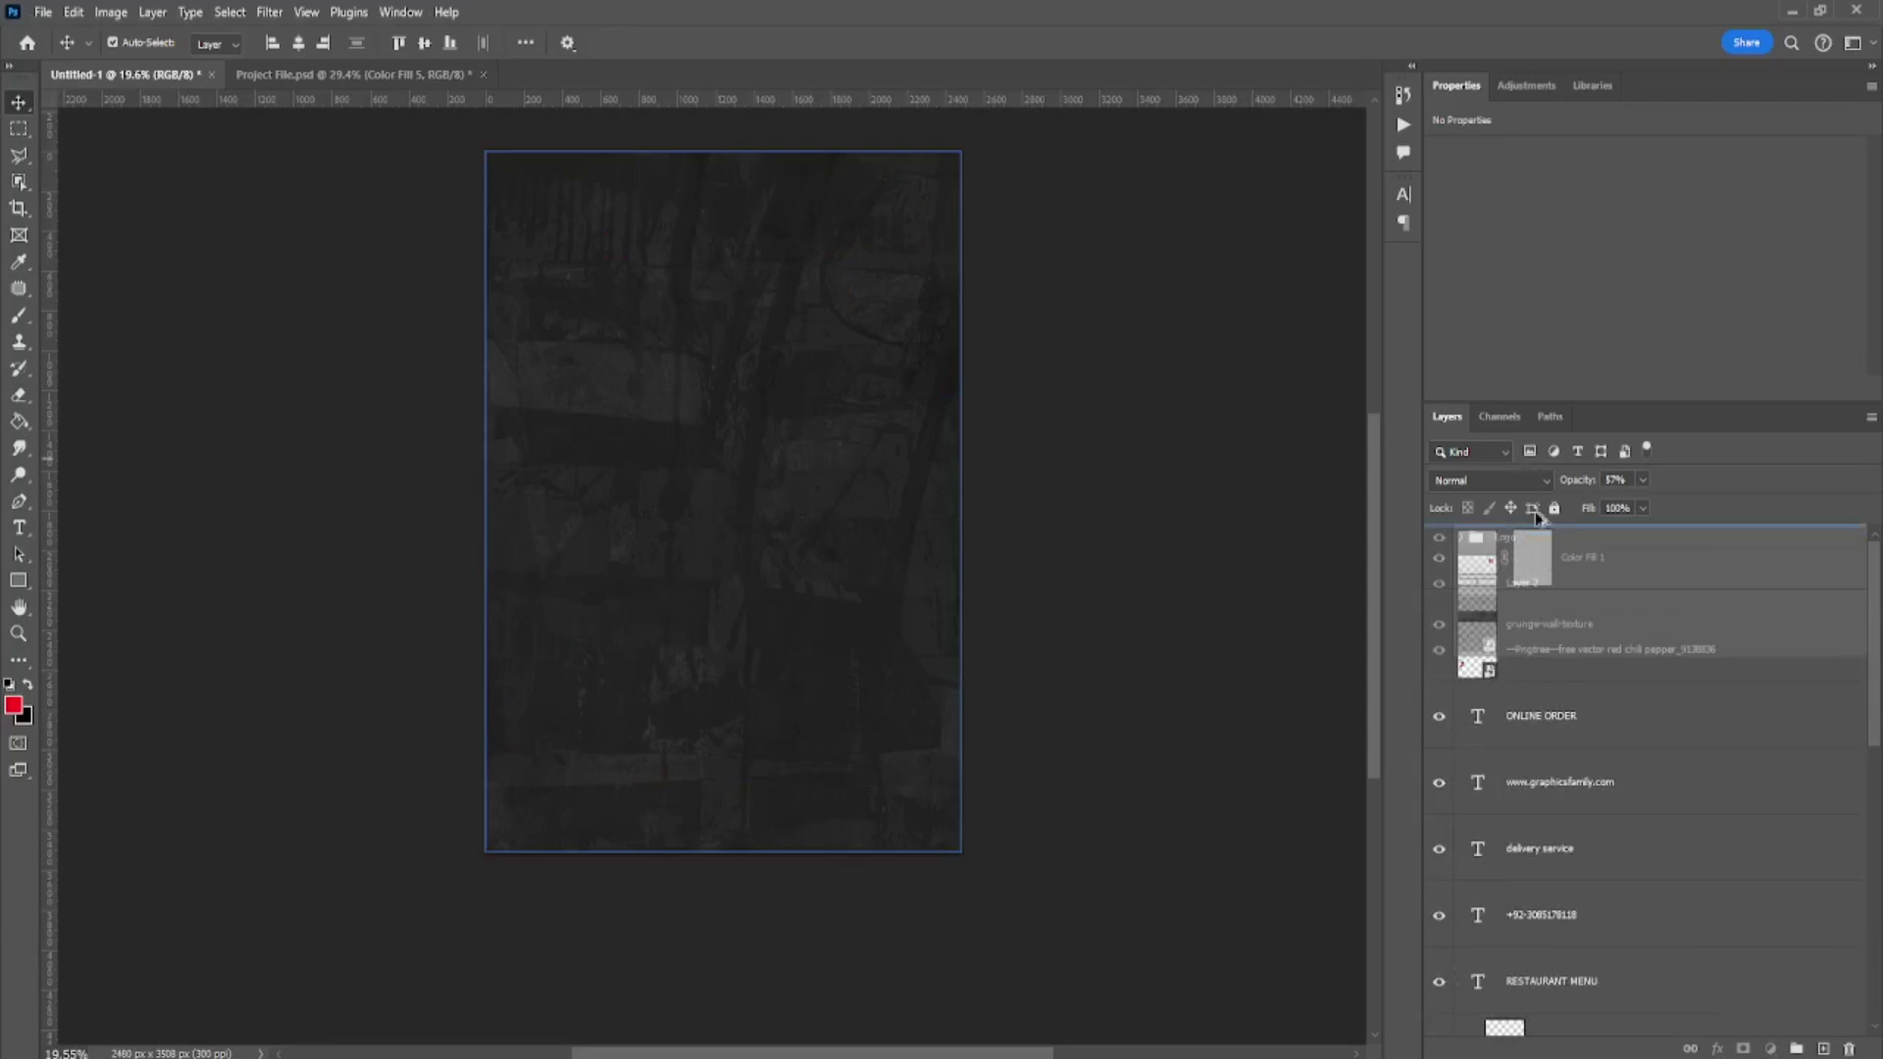
key("ctrl+plus")
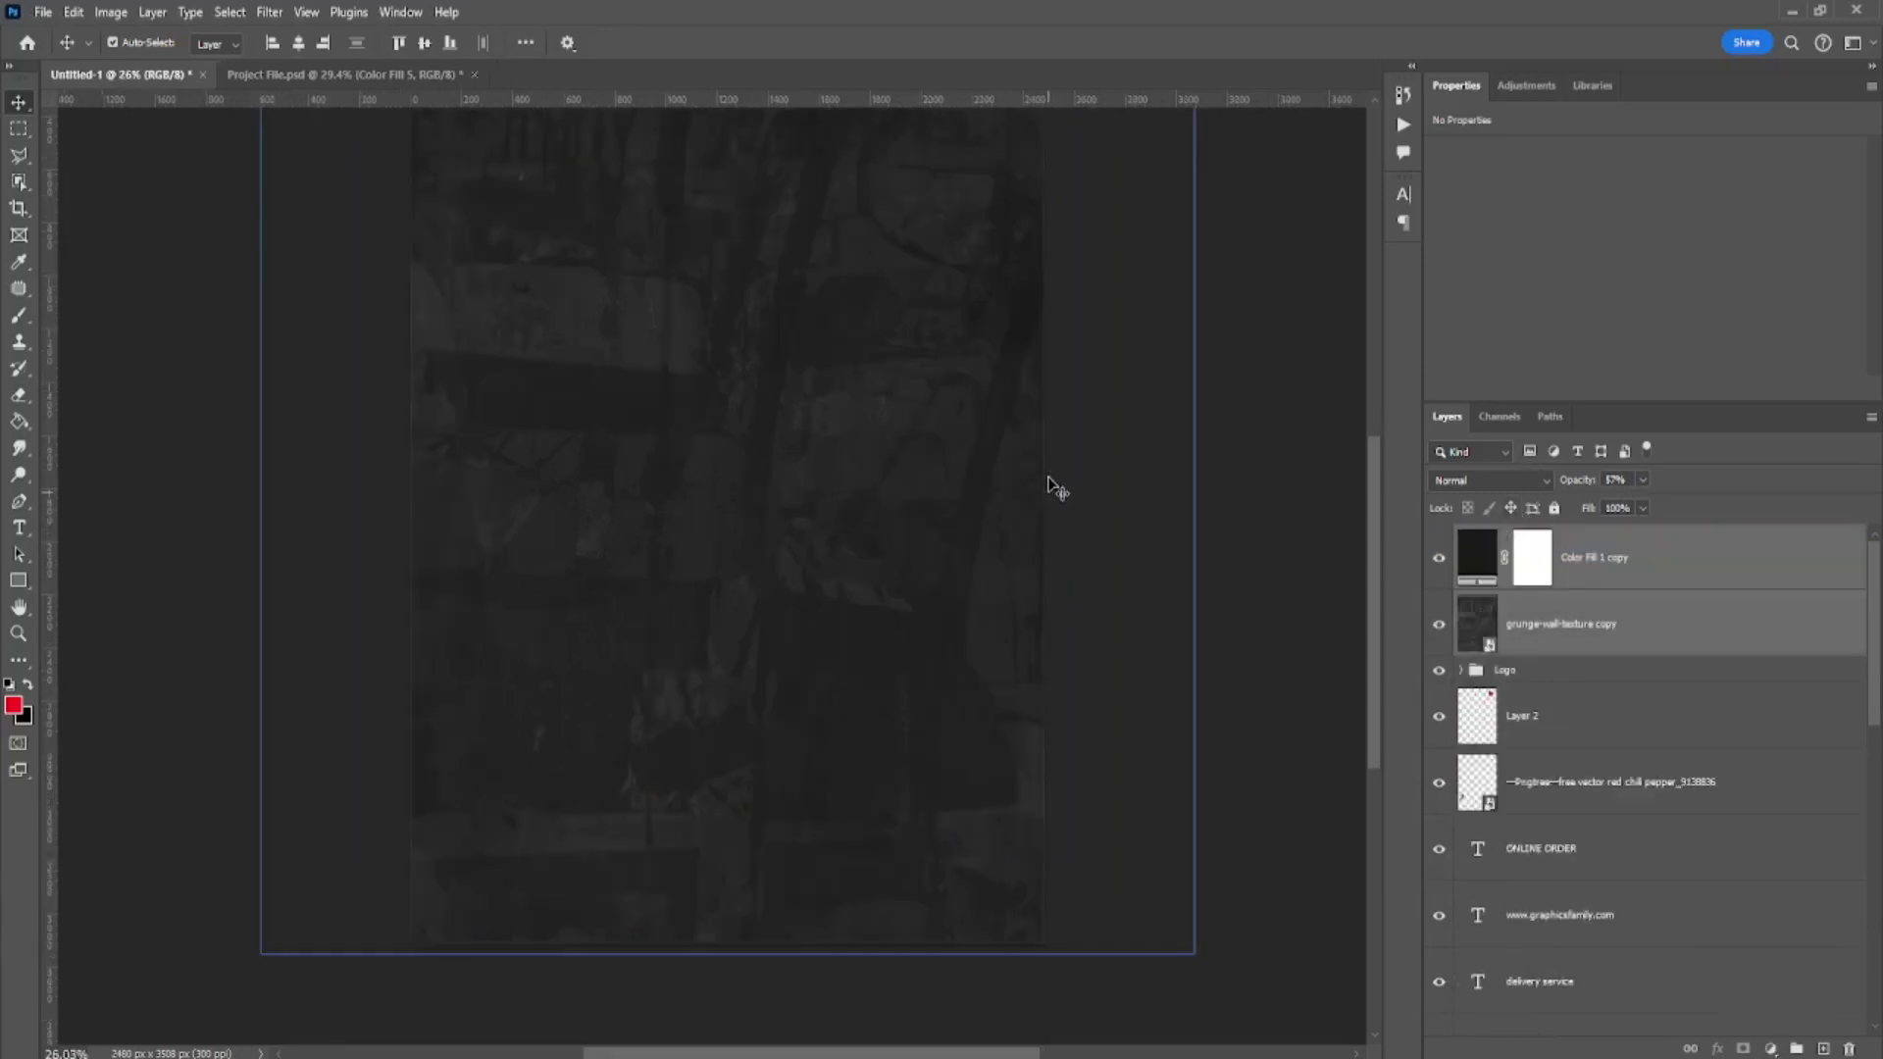
scroll(1054, 485, "up", 2)
scroll(1022, 681, "up", 2)
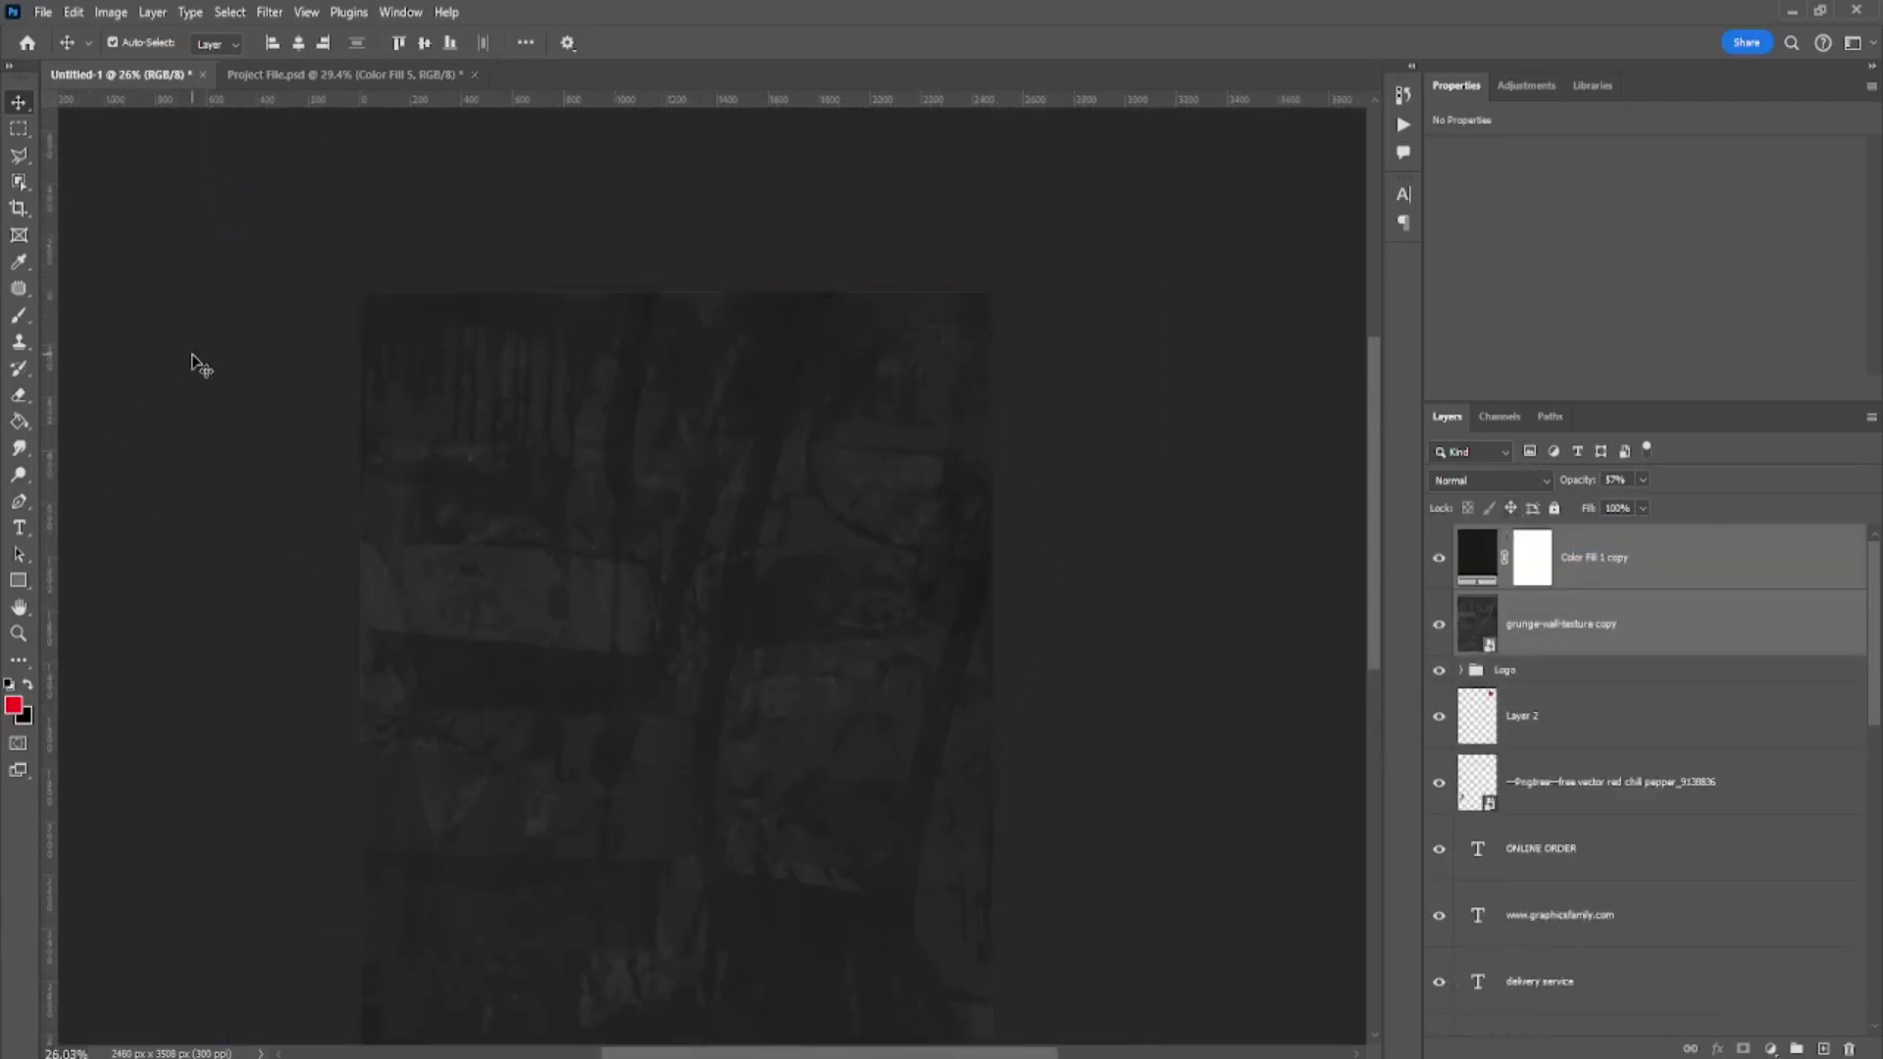
key("ctrl+0")
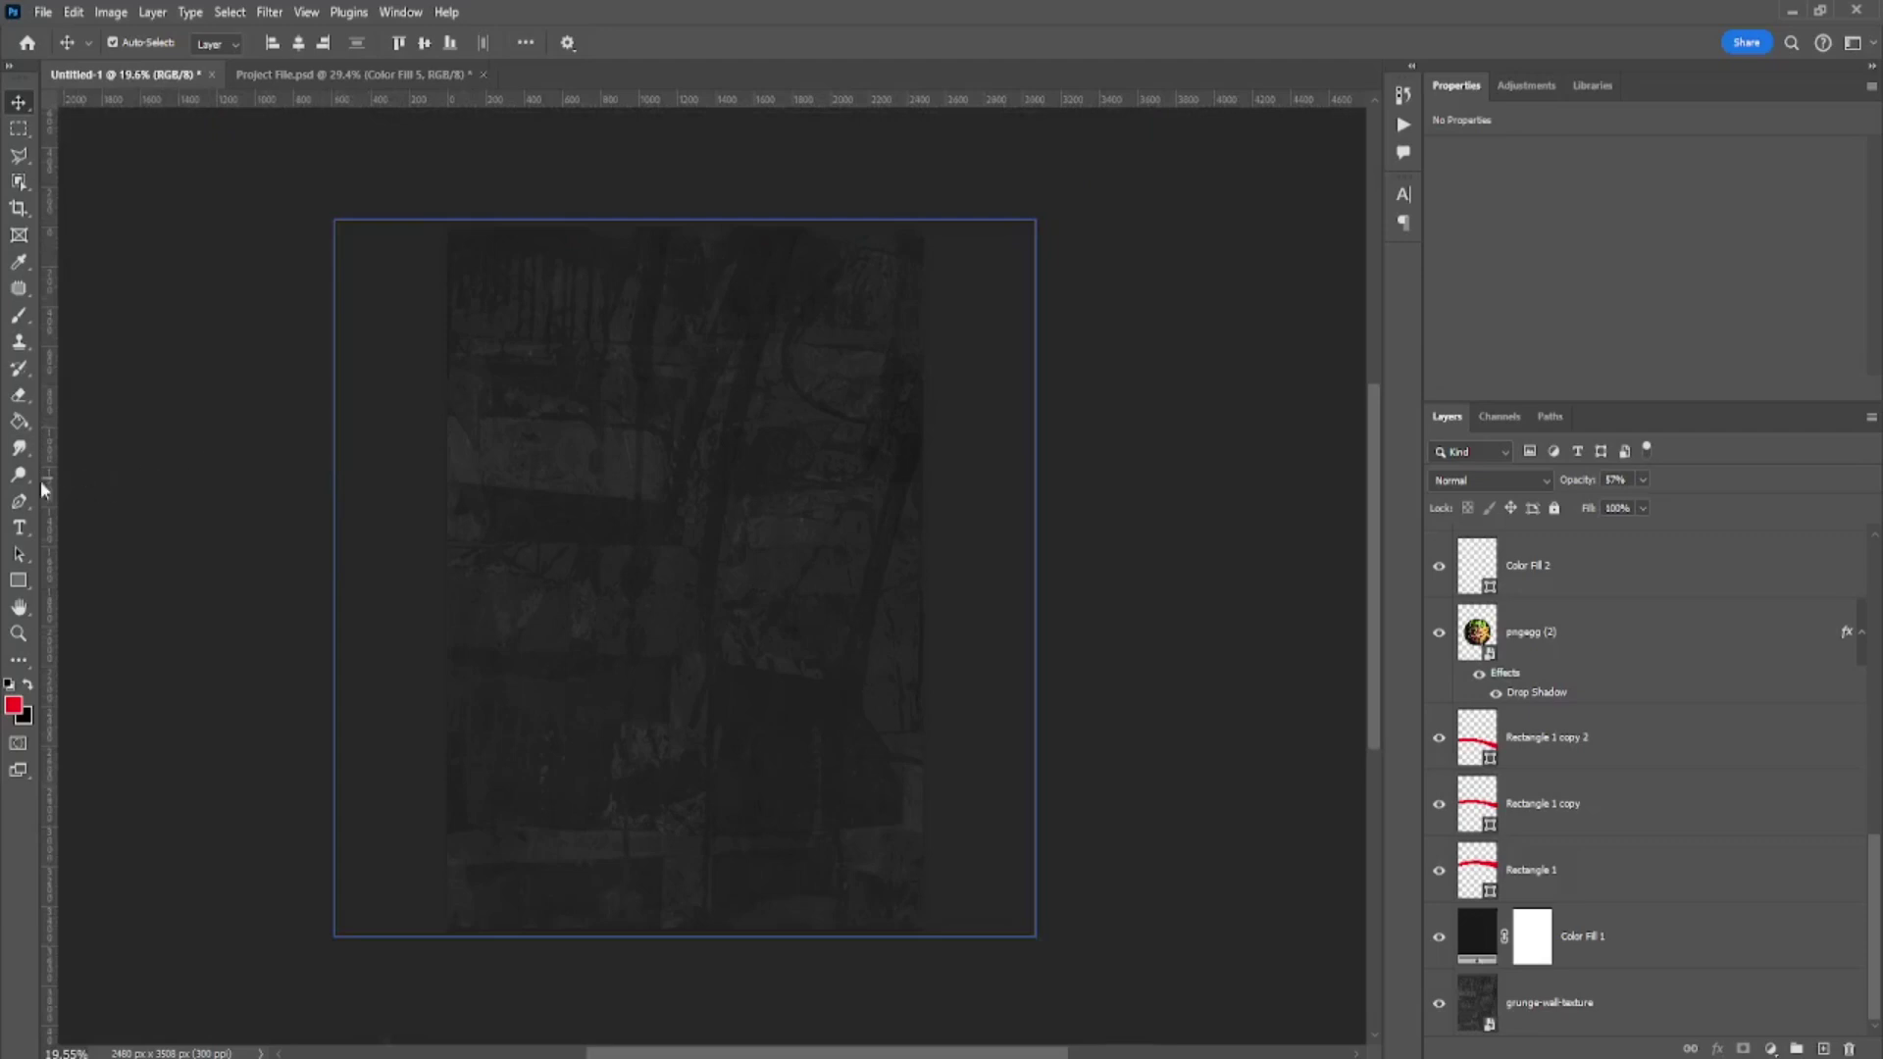
- Start a new Pen path with its first point at the page's left side
left_click(18, 501)
key("ctrl+plus")
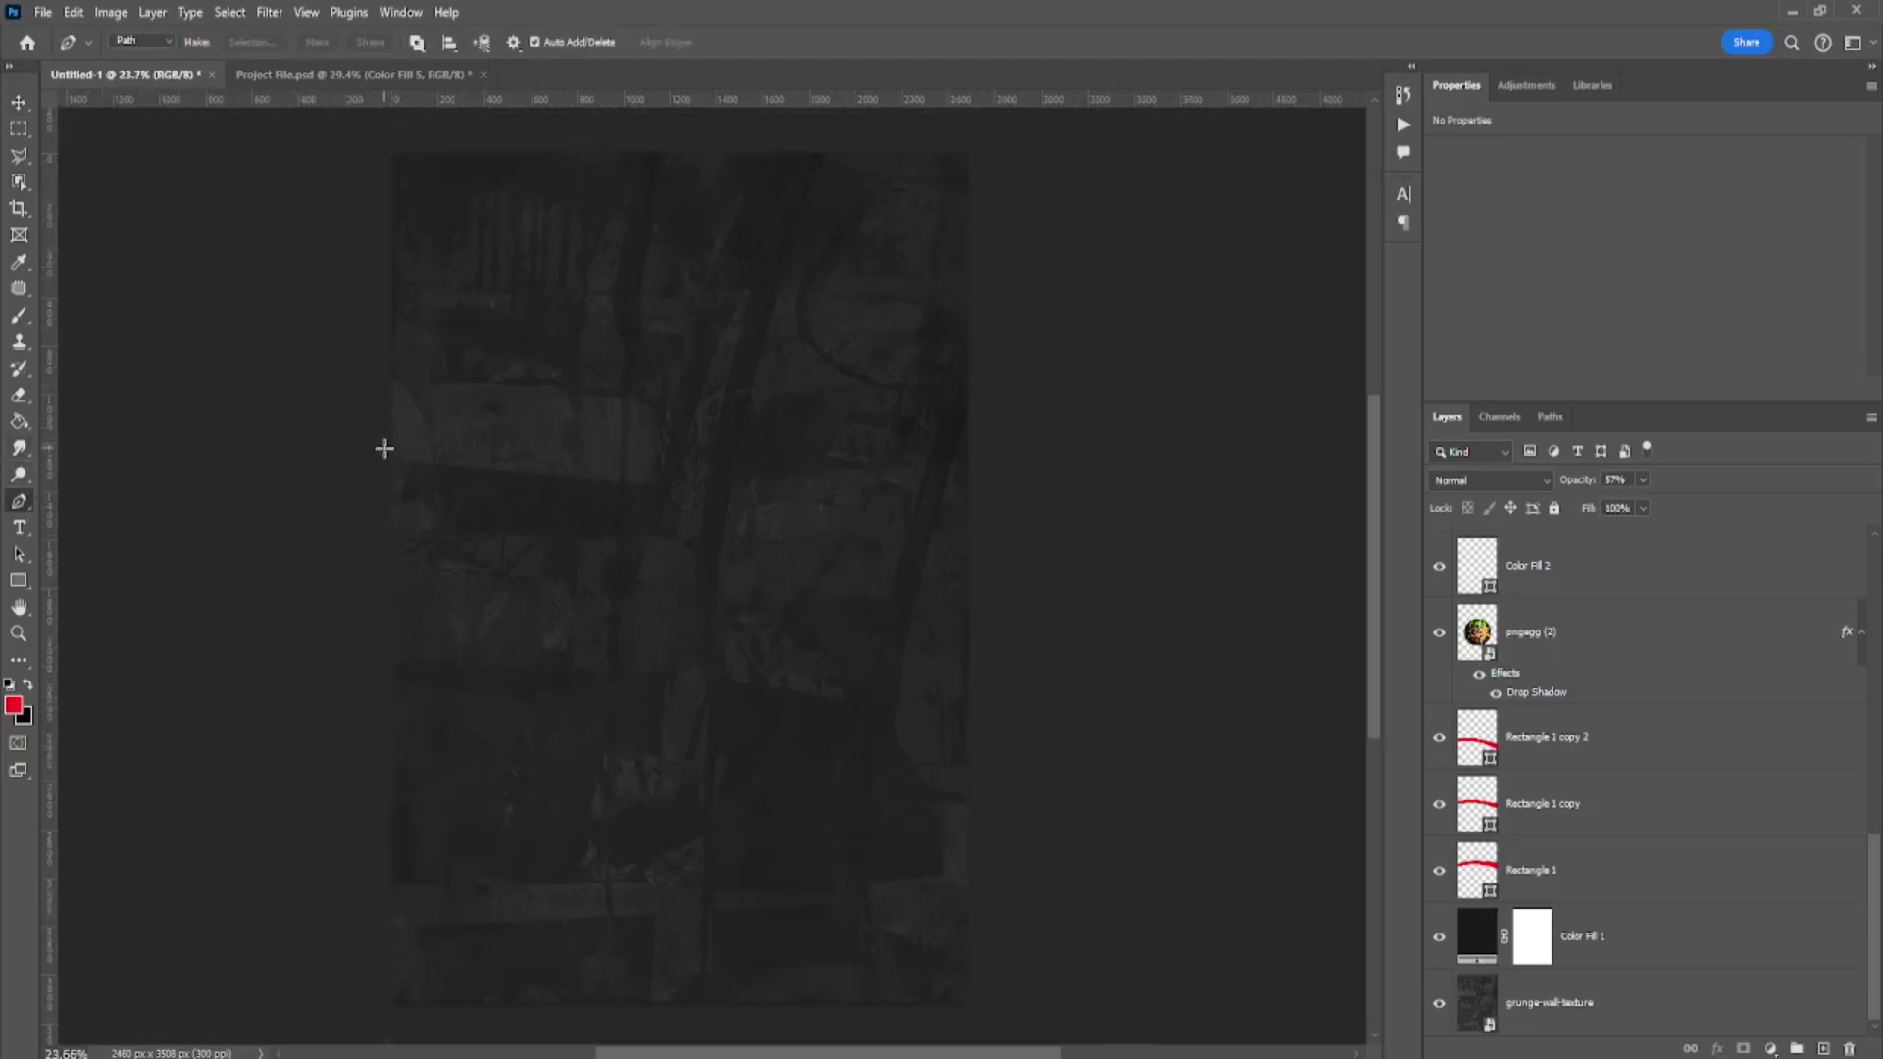
left_click(378, 462)
- Draw a closed Pen outline with an S-shaped wavy bottom edge across the top
left_click_drag(614, 435, 695, 487)
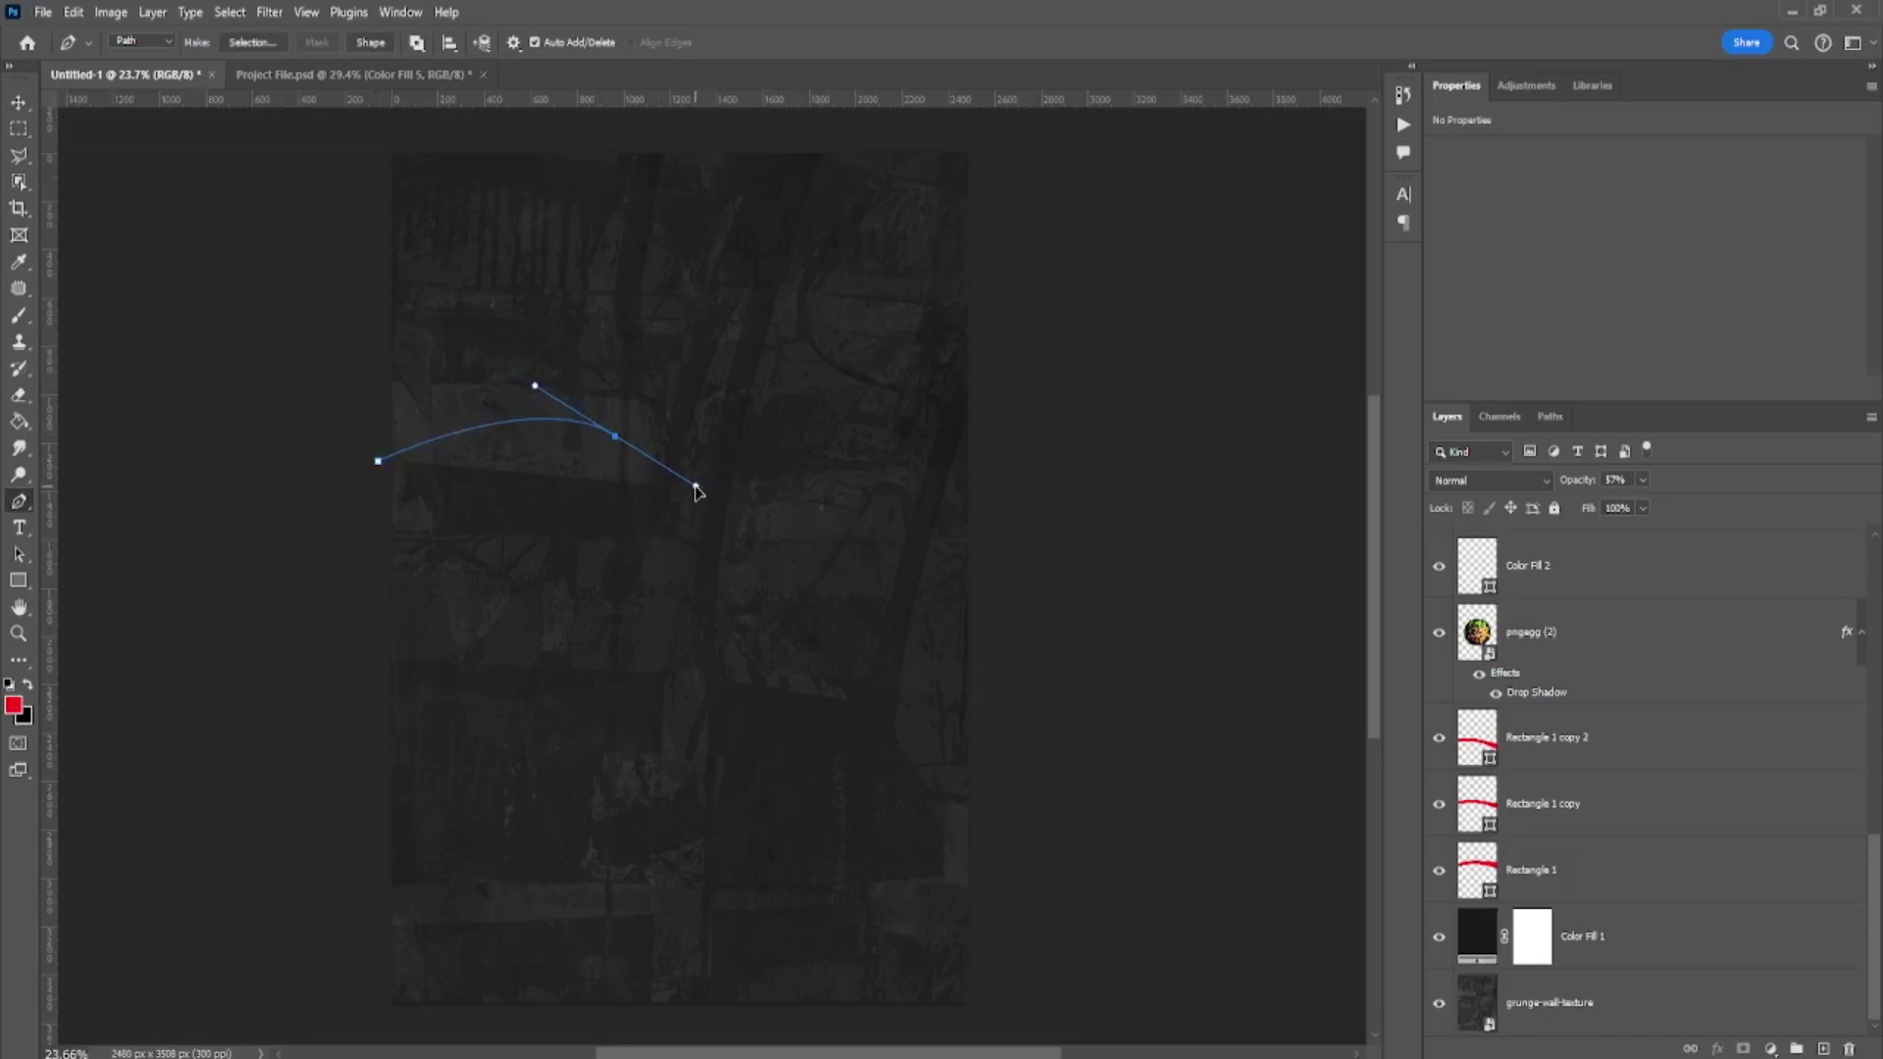
key("ctrl+z")
left_click_drag(637, 436, 750, 514)
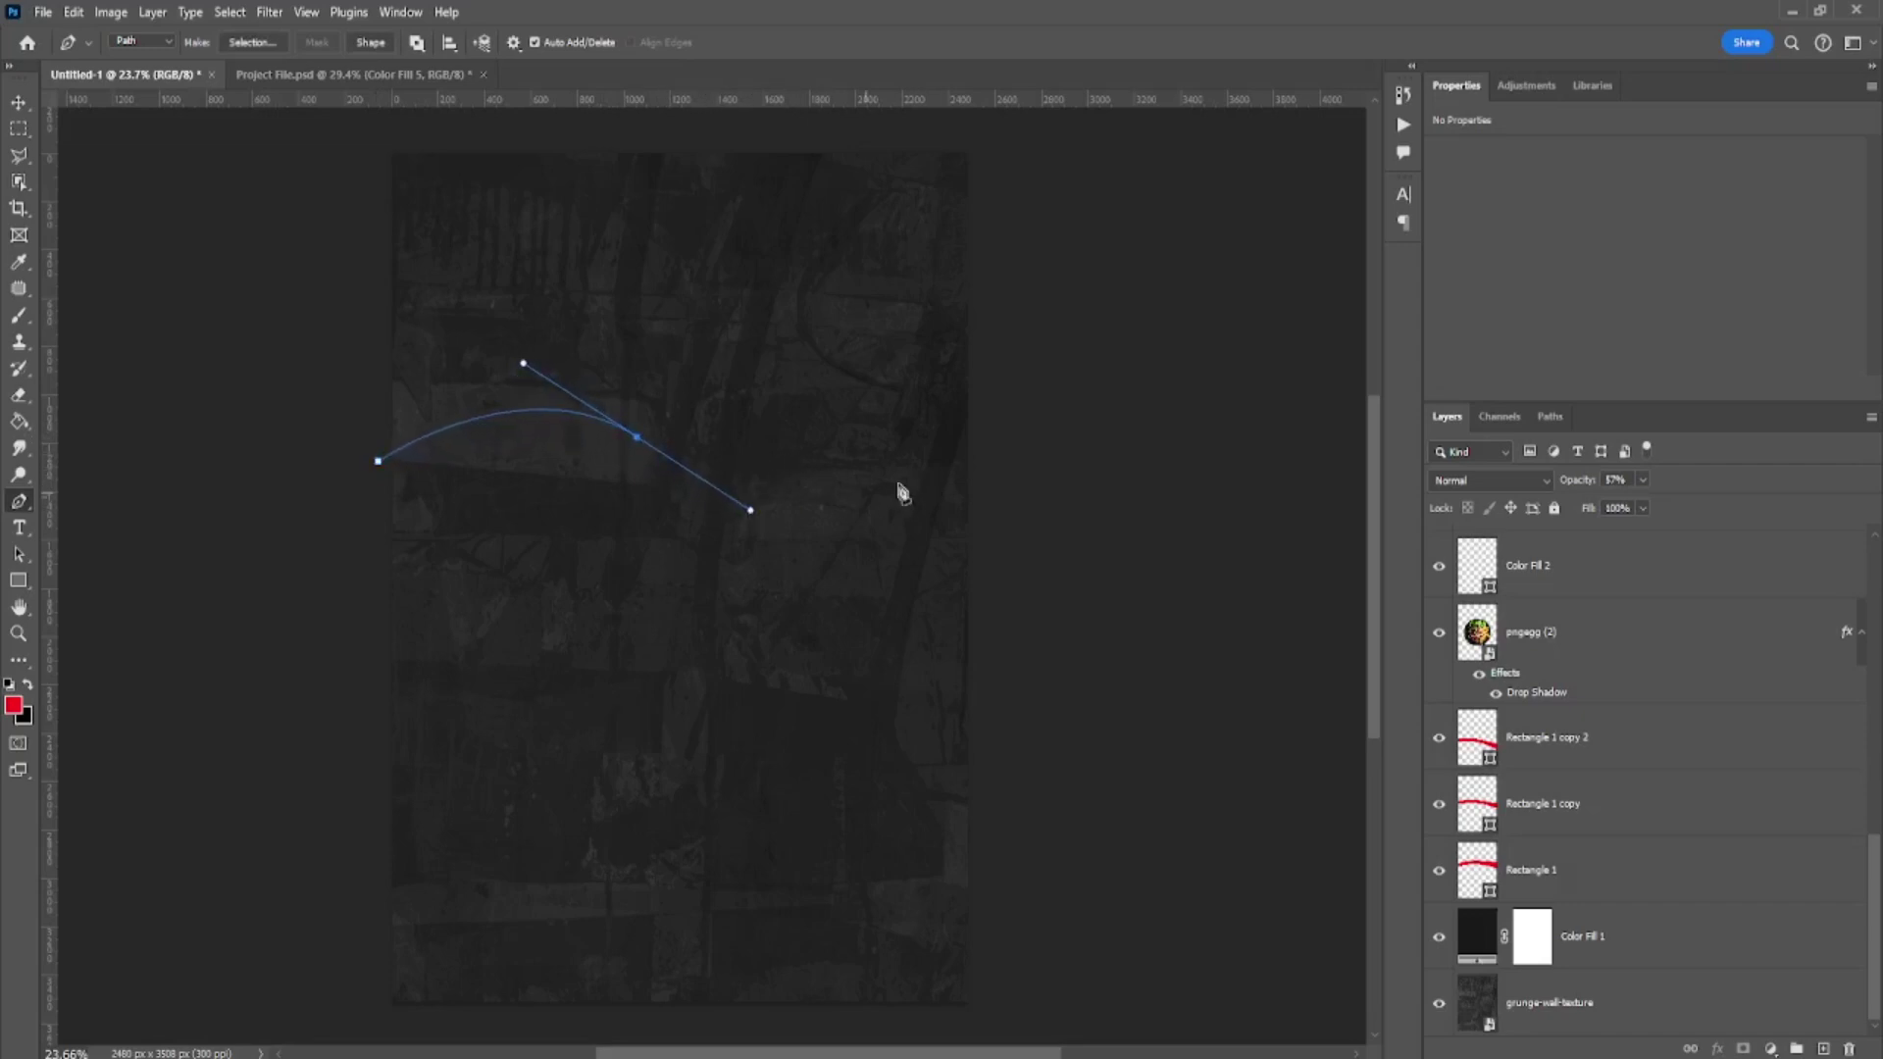
left_click_drag(1022, 392, 1098, 312)
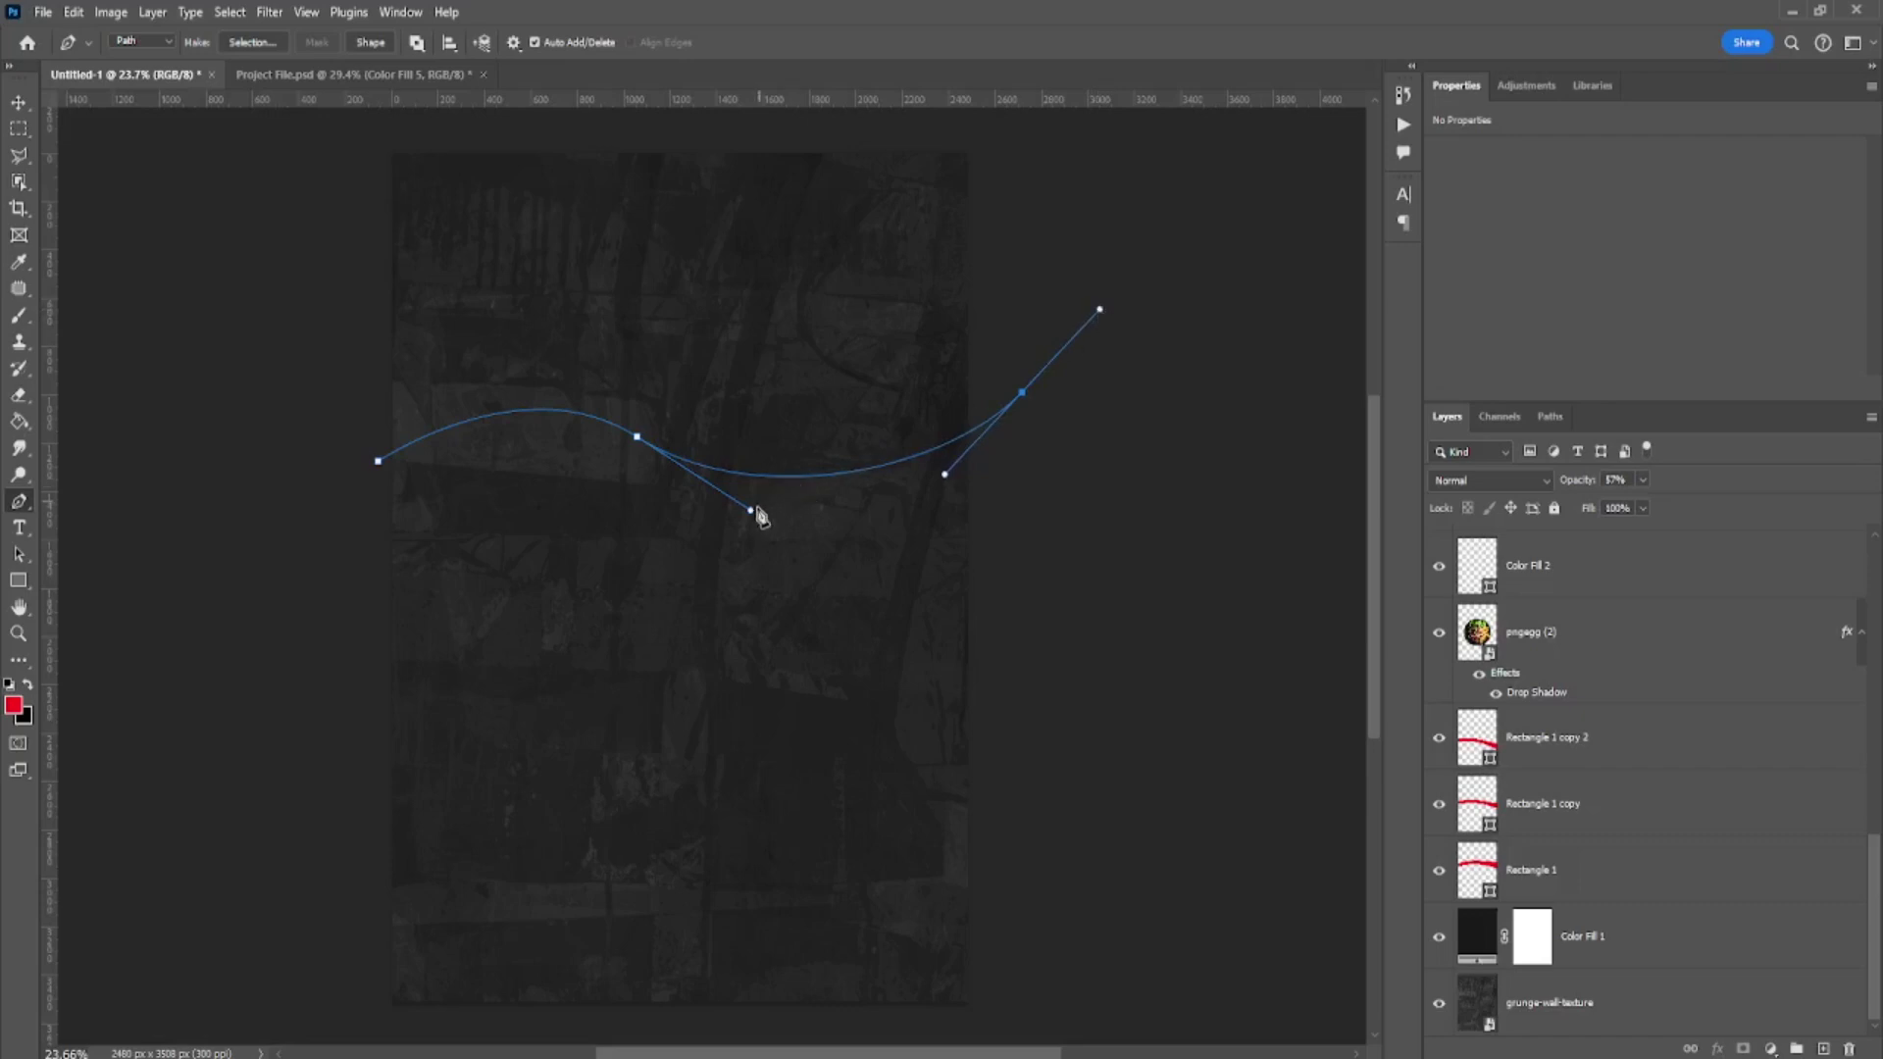
left_click_drag(750, 516, 792, 526)
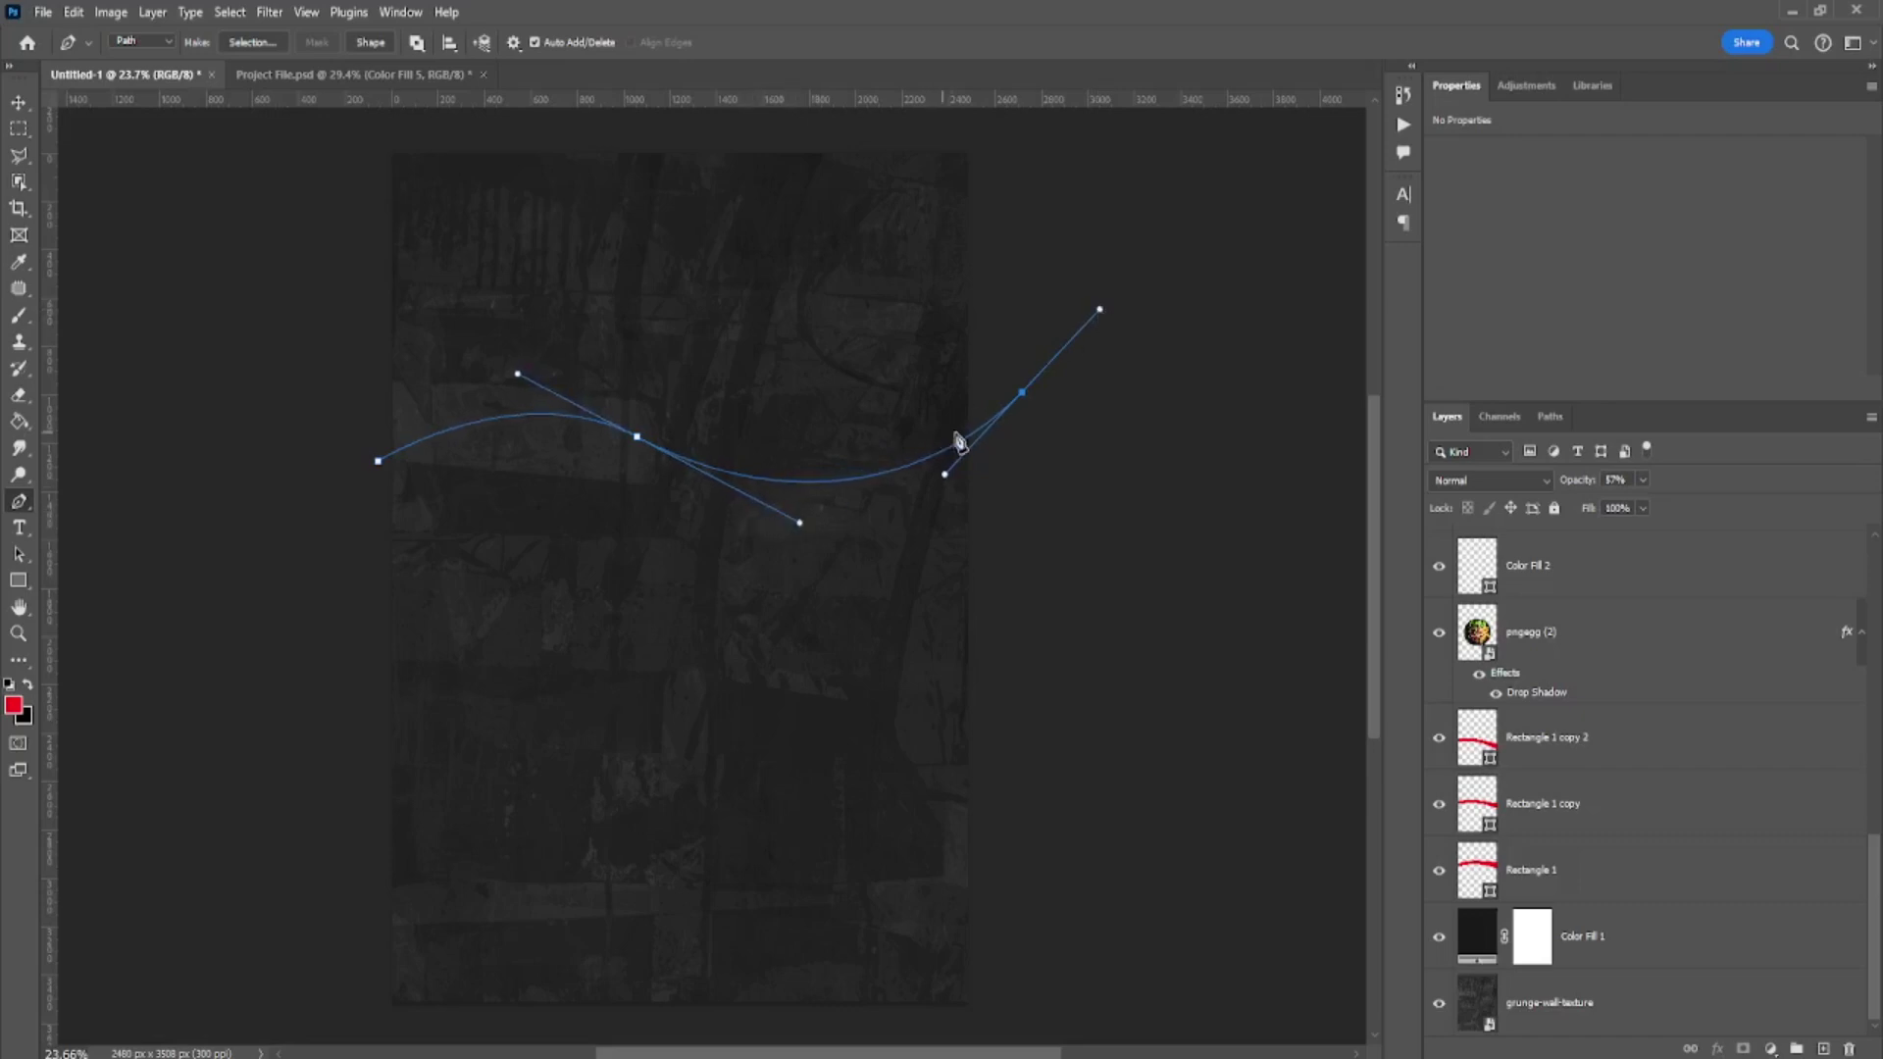
left_click_drag(1022, 412, 1021, 484)
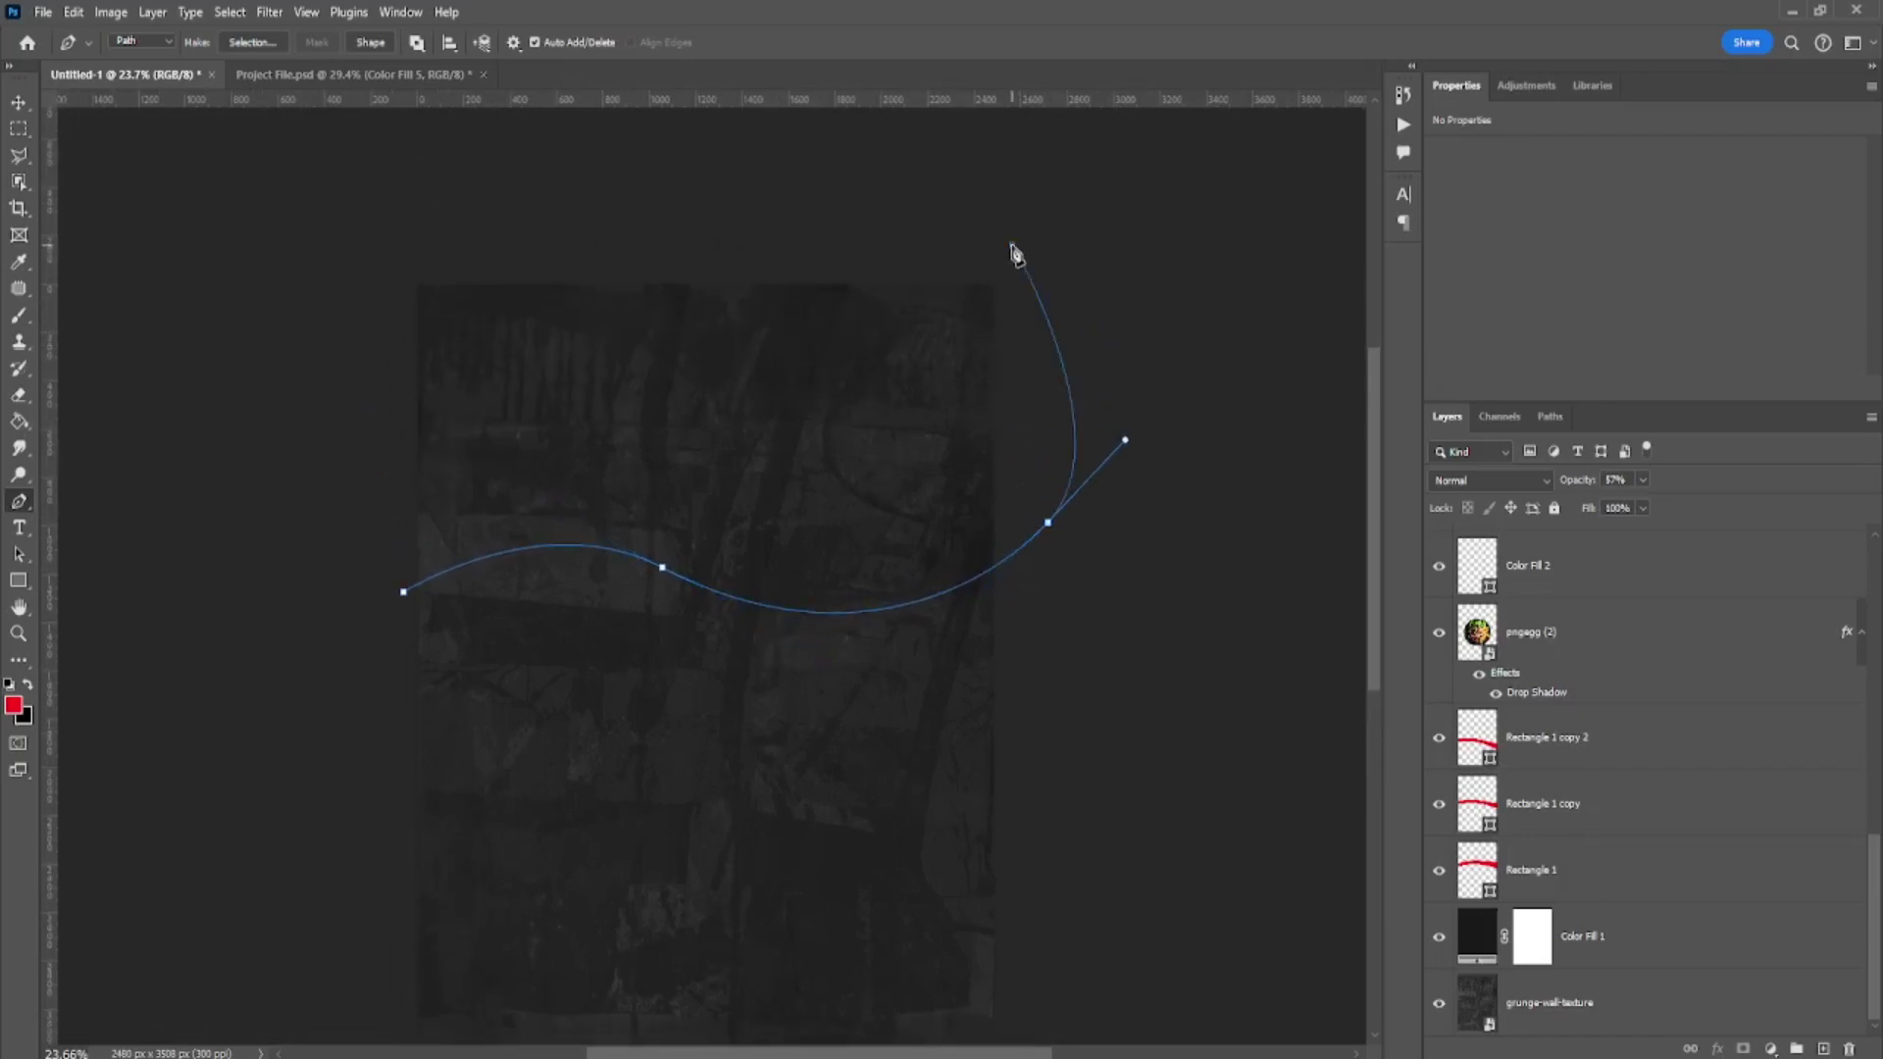
left_click(356, 243)
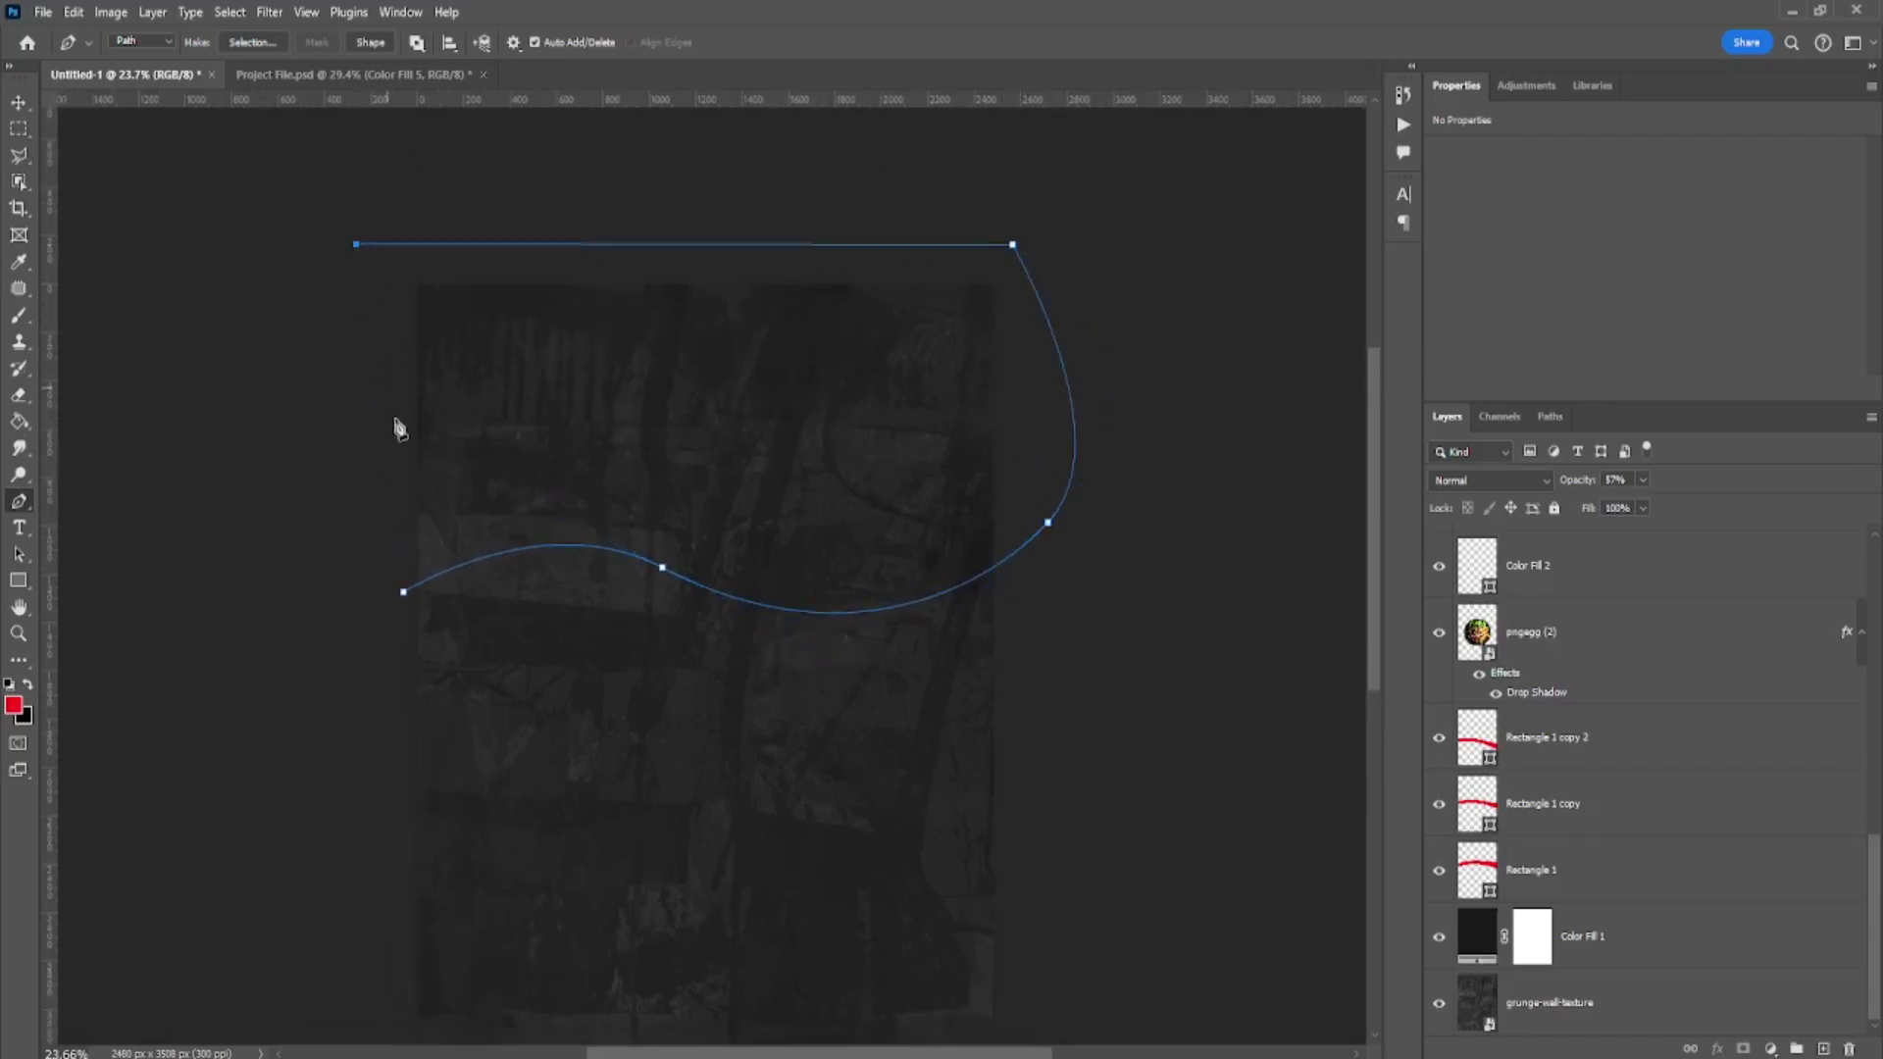
left_click(403, 593)
- Fill the wave outline with a red Solid Color layer and move it up about 53 px
left_click(1771, 1048)
left_click(1755, 694)
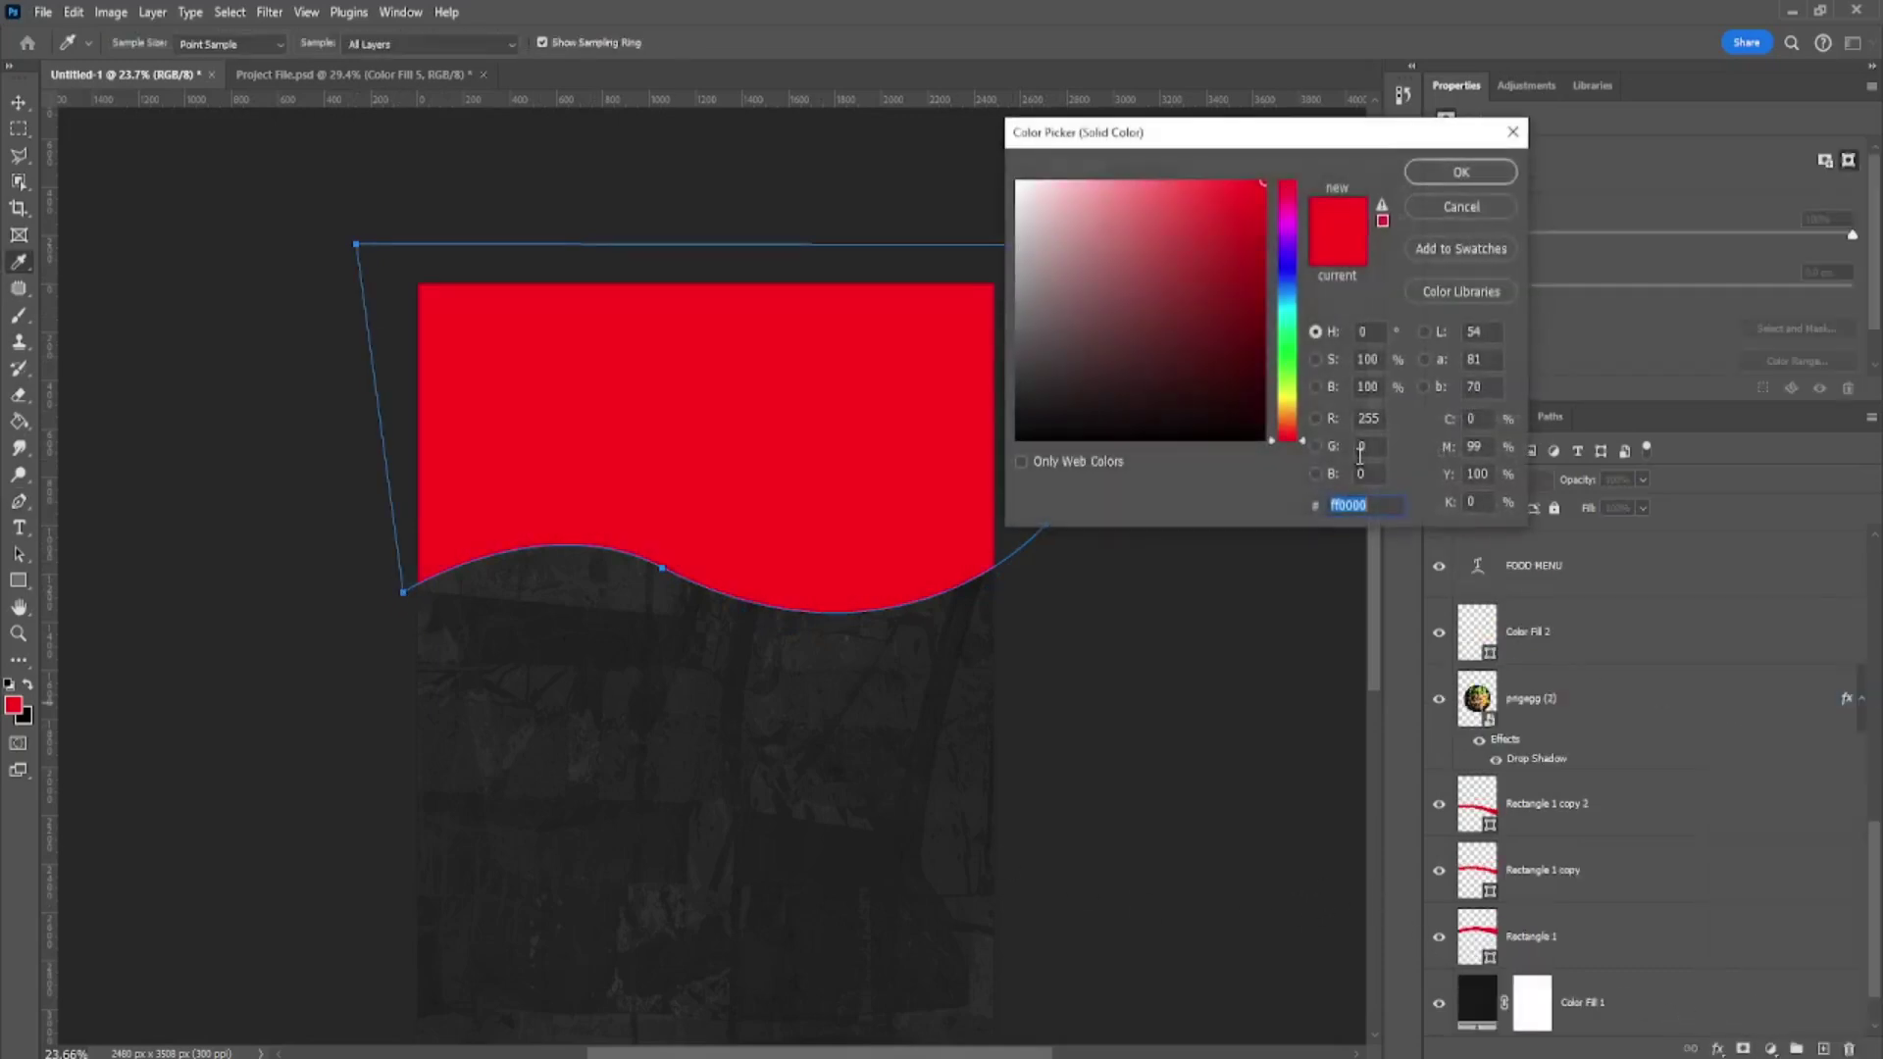
left_click(1461, 172)
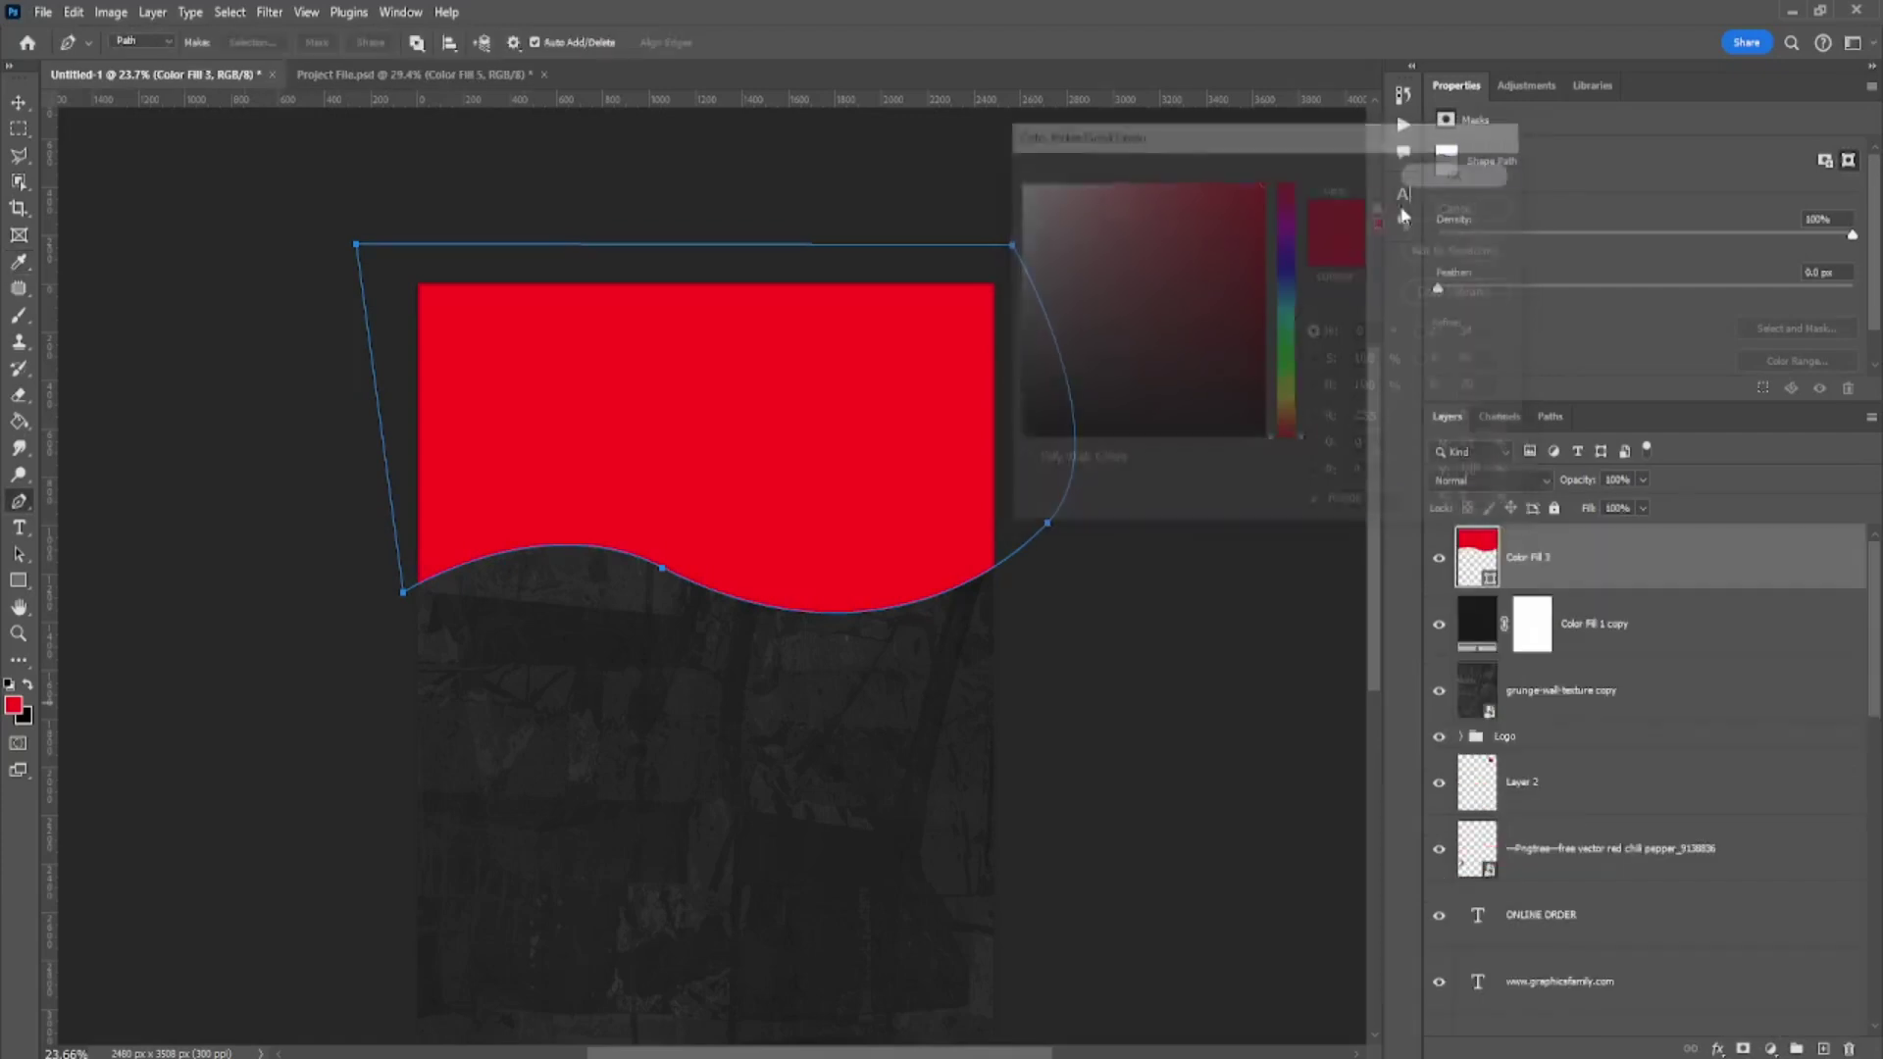
left_click(19, 102)
left_click_drag(838, 584, 838, 533)
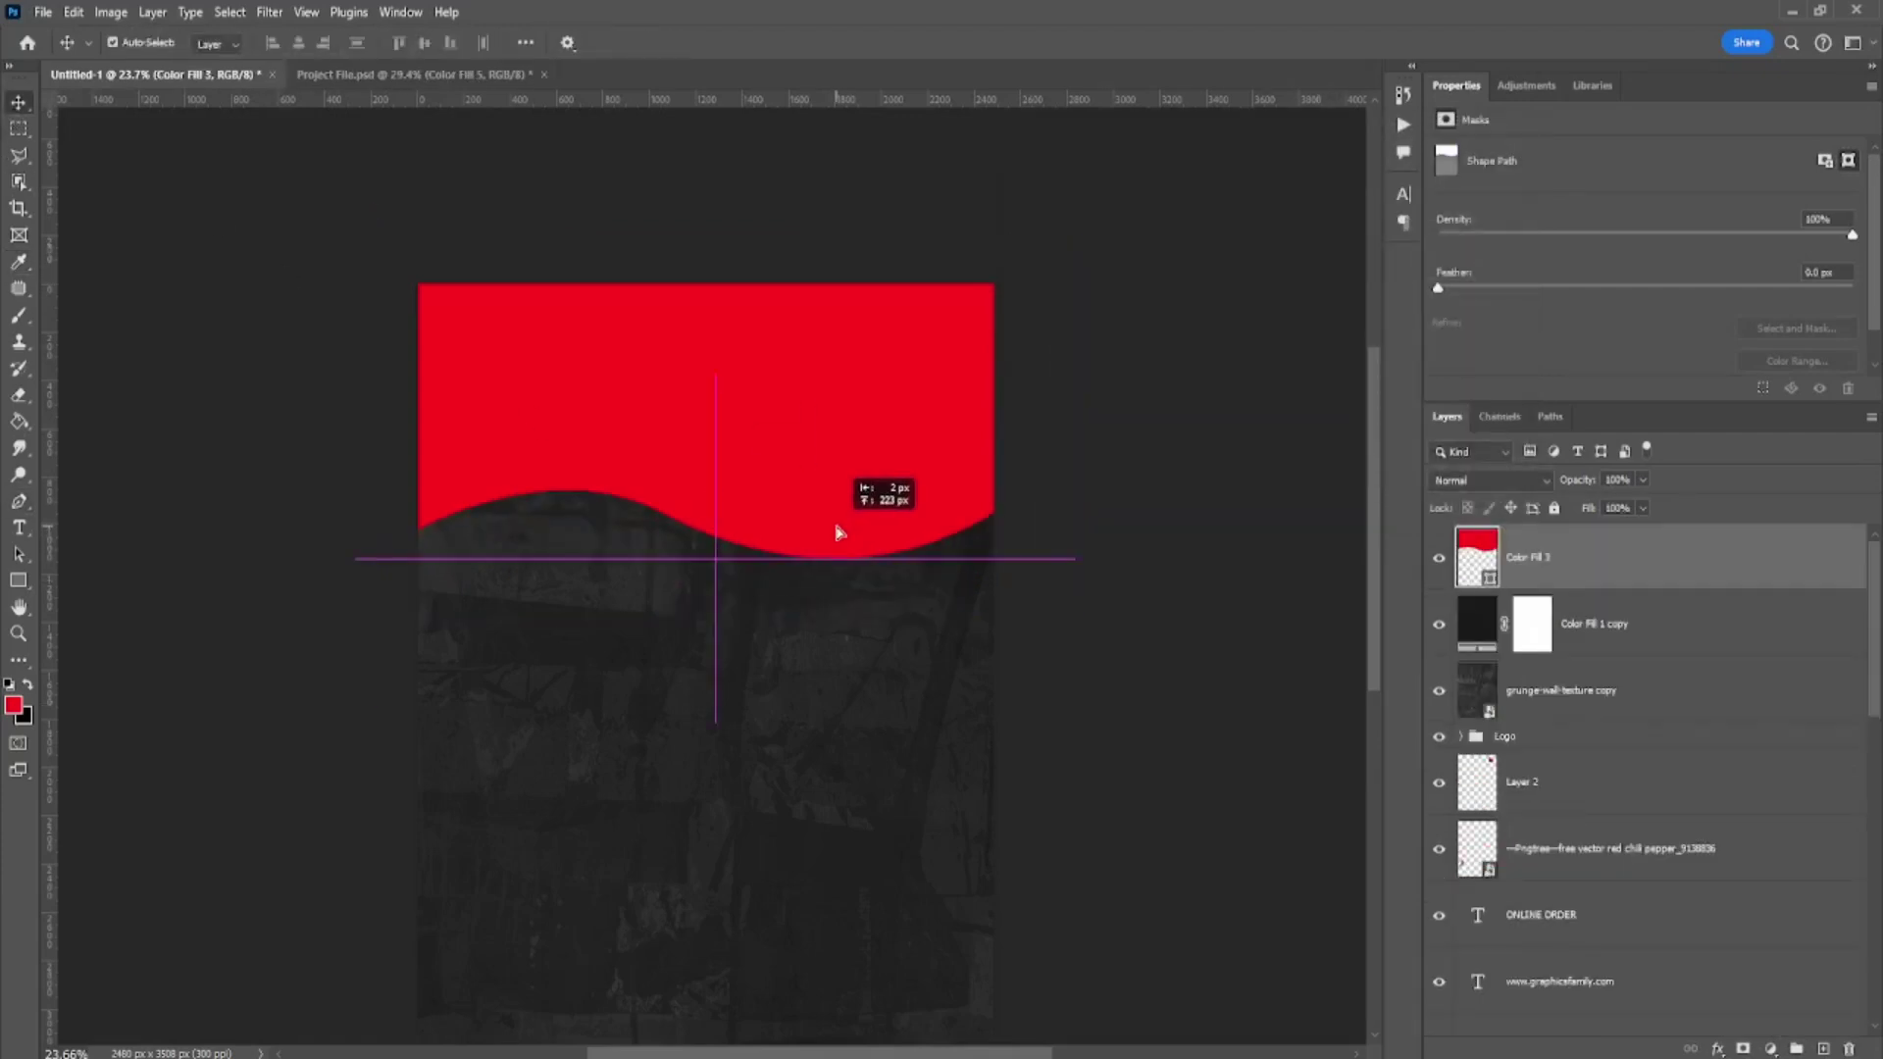
left_click_drag(838, 533, 841, 535)
scroll(558, 558, "up", 2)
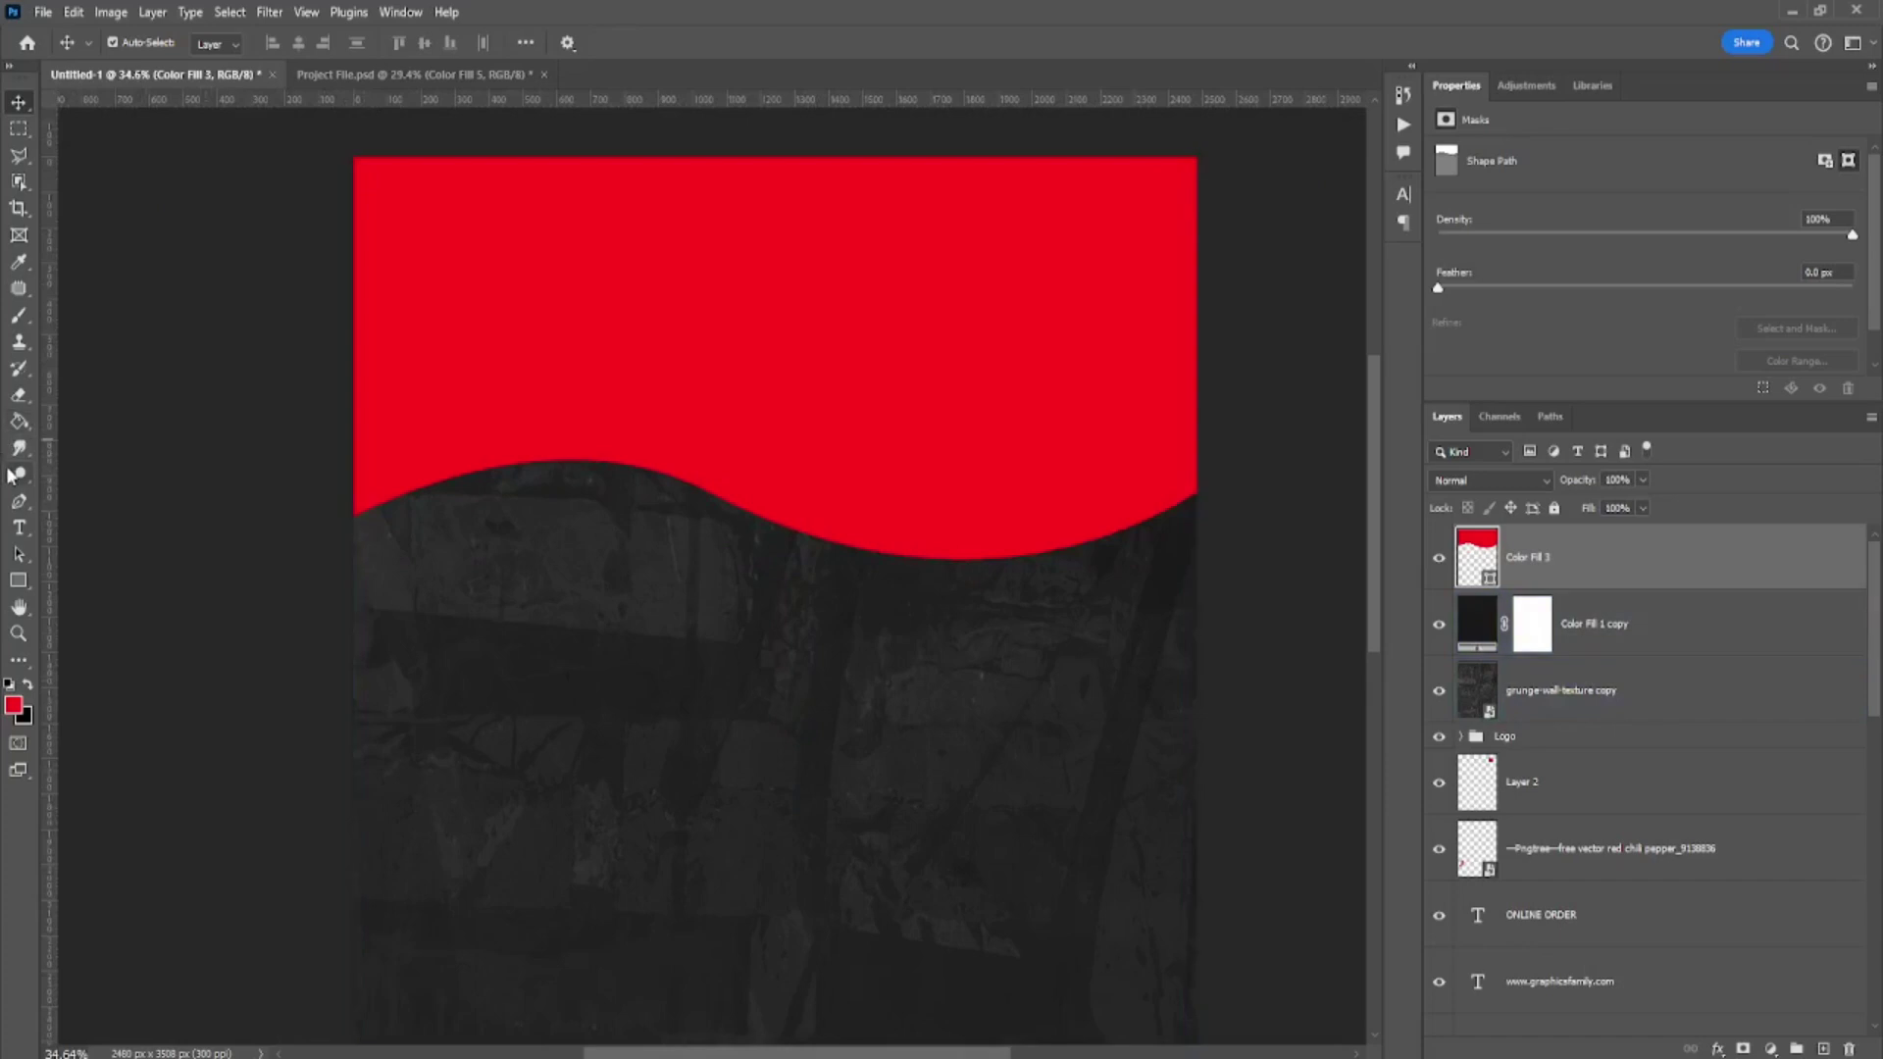
left_click(20, 508)
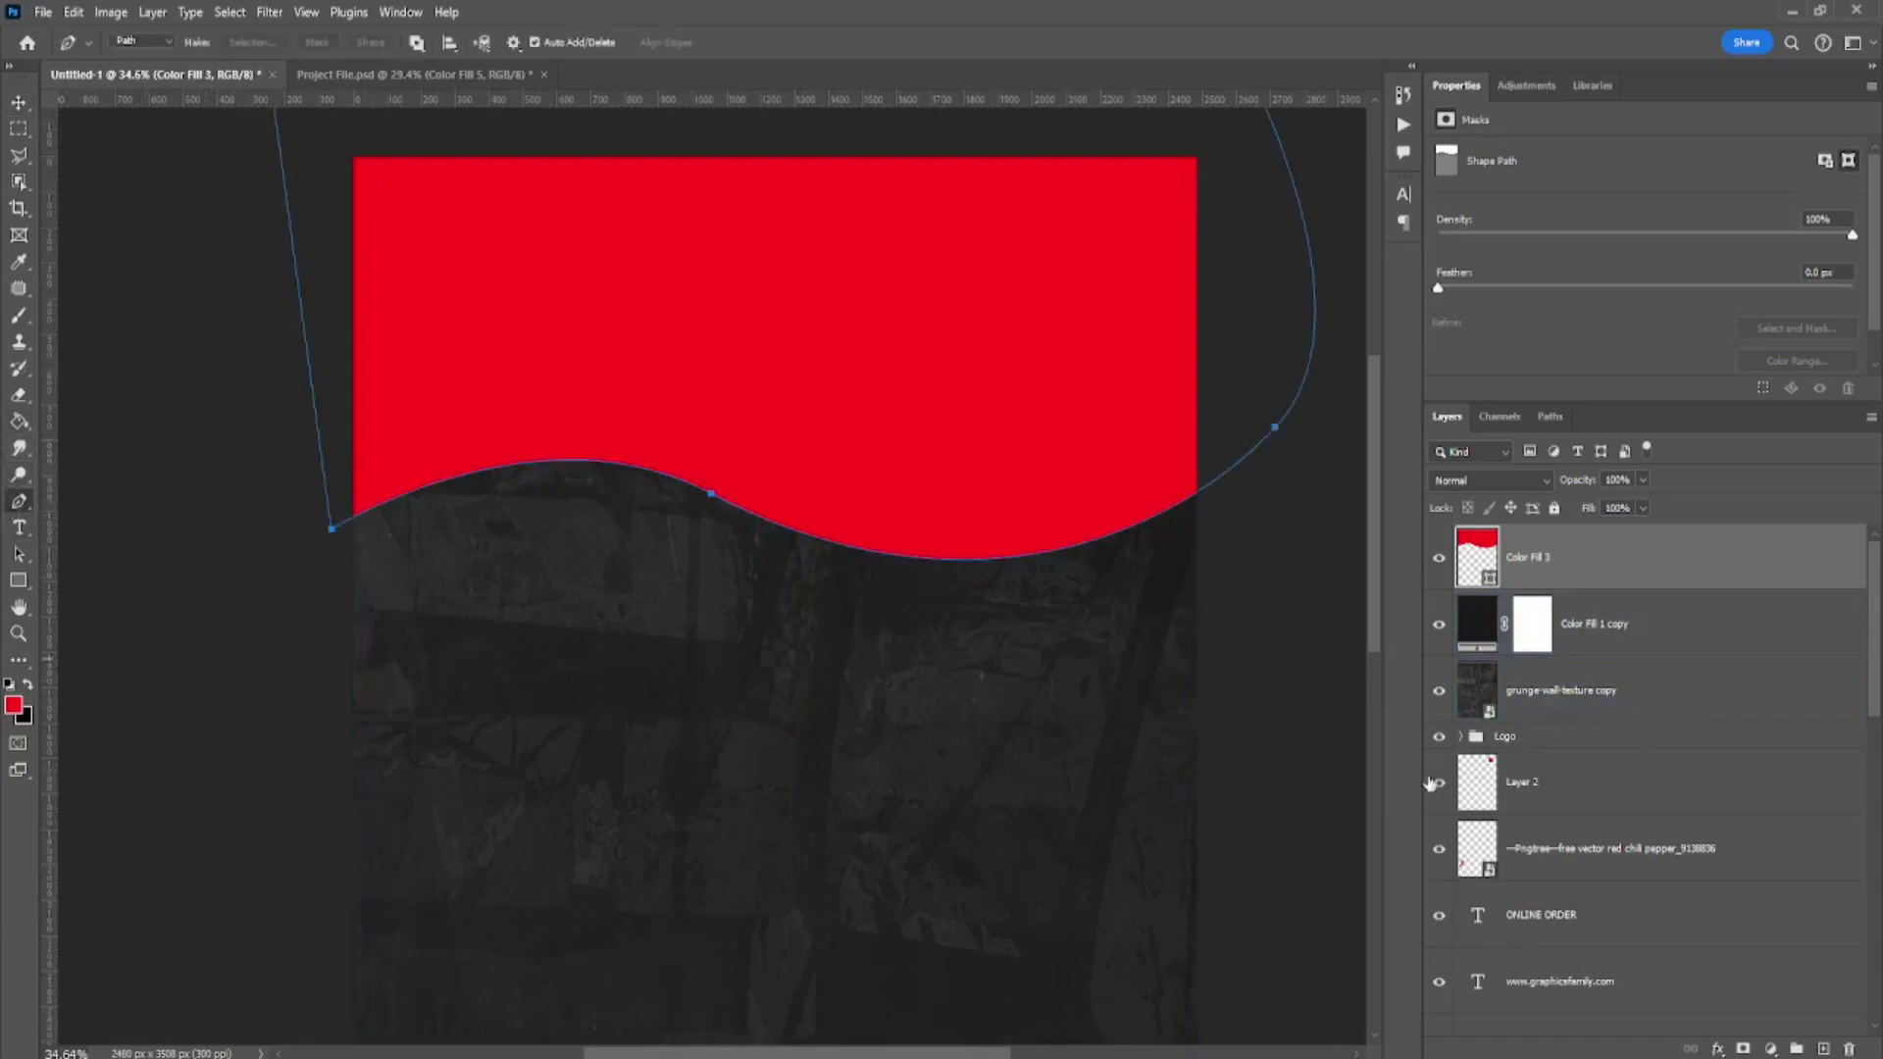
left_click(1703, 637)
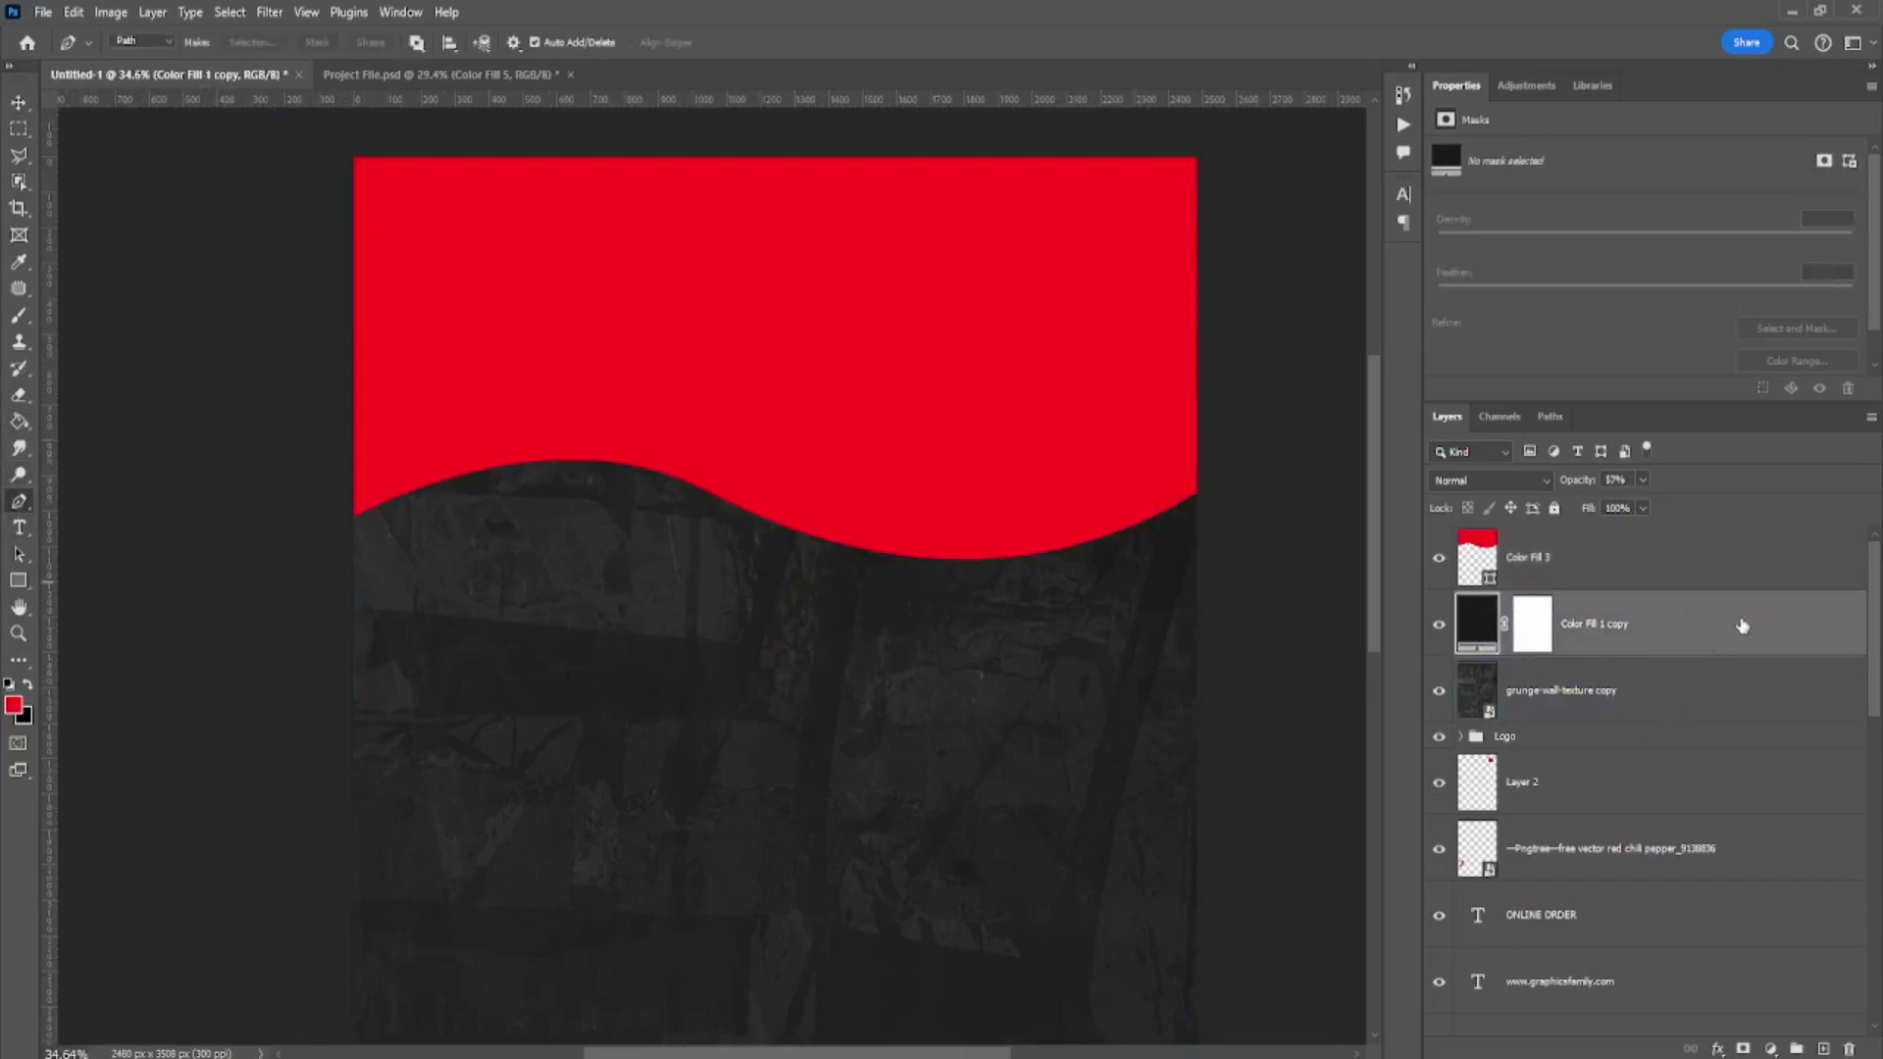
- Trace the band's upper edge along the header's wavy bottom
left_click(339, 514)
left_click_drag(721, 481, 937, 586)
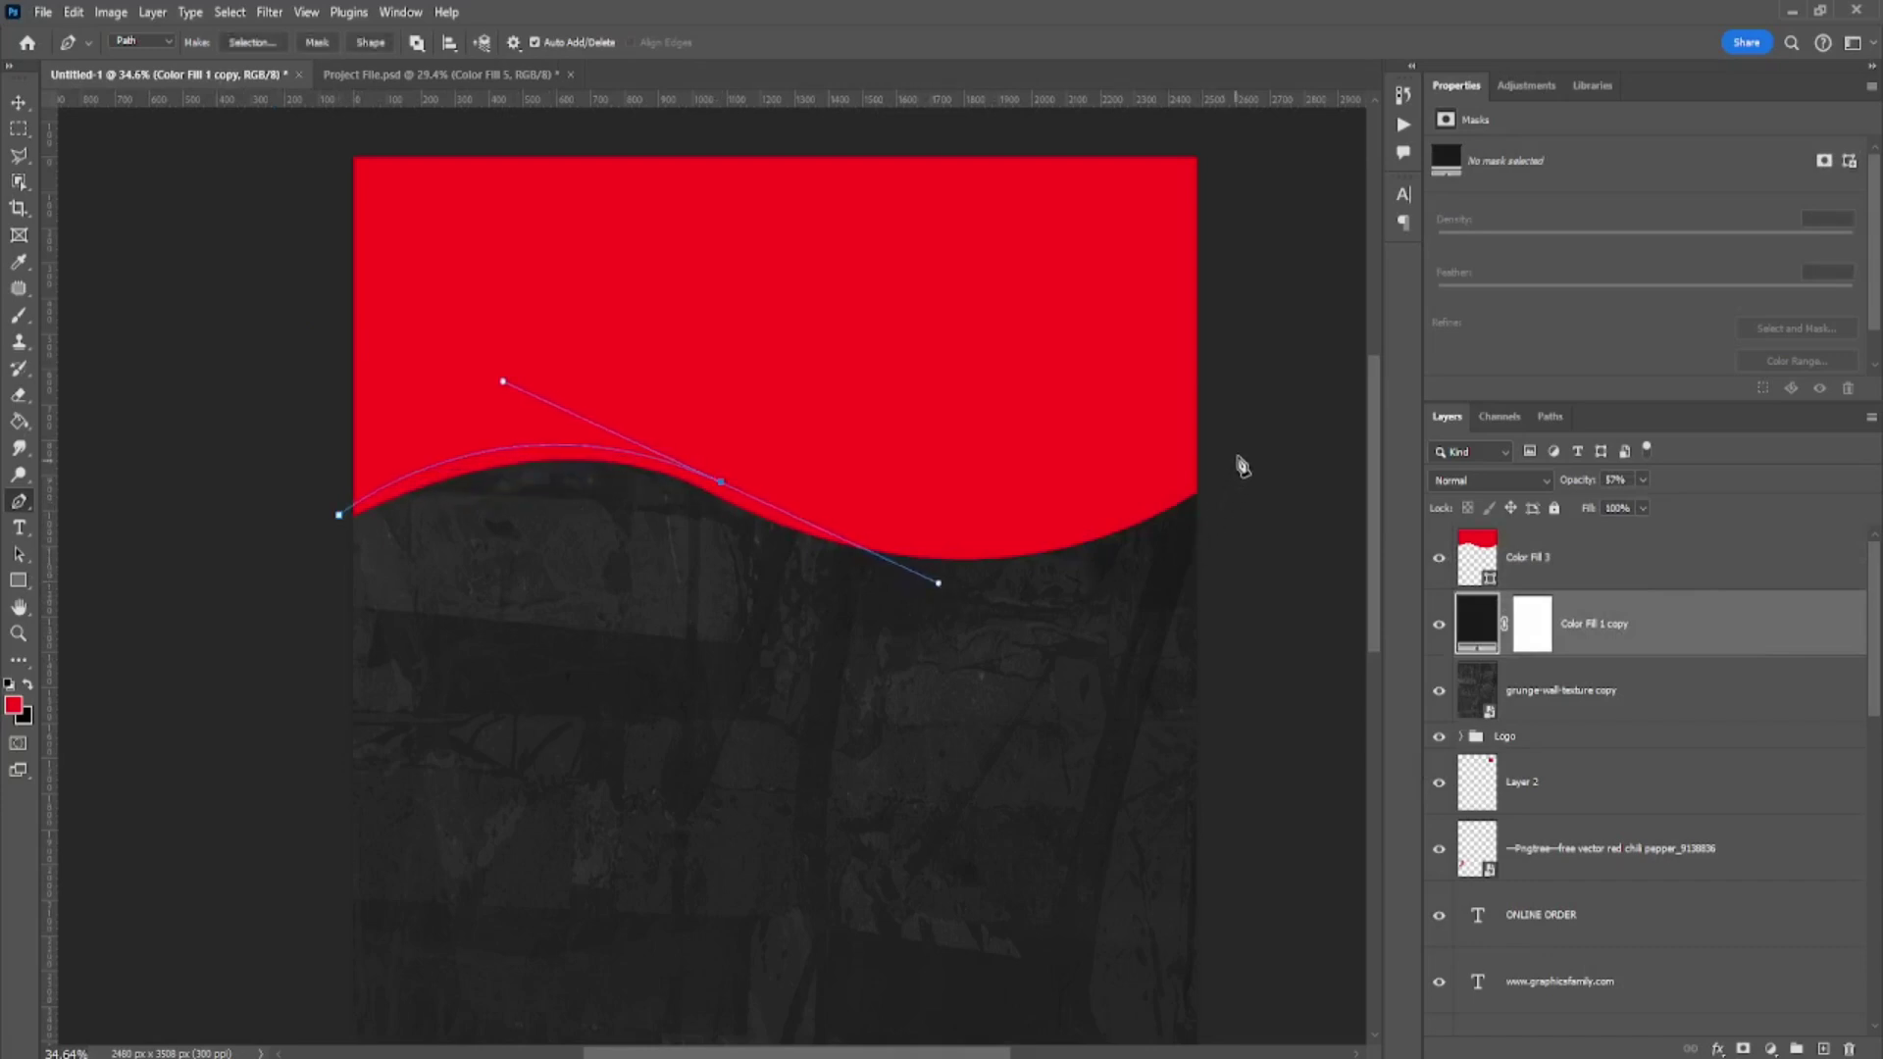
left_click_drag(1251, 429, 1360, 385)
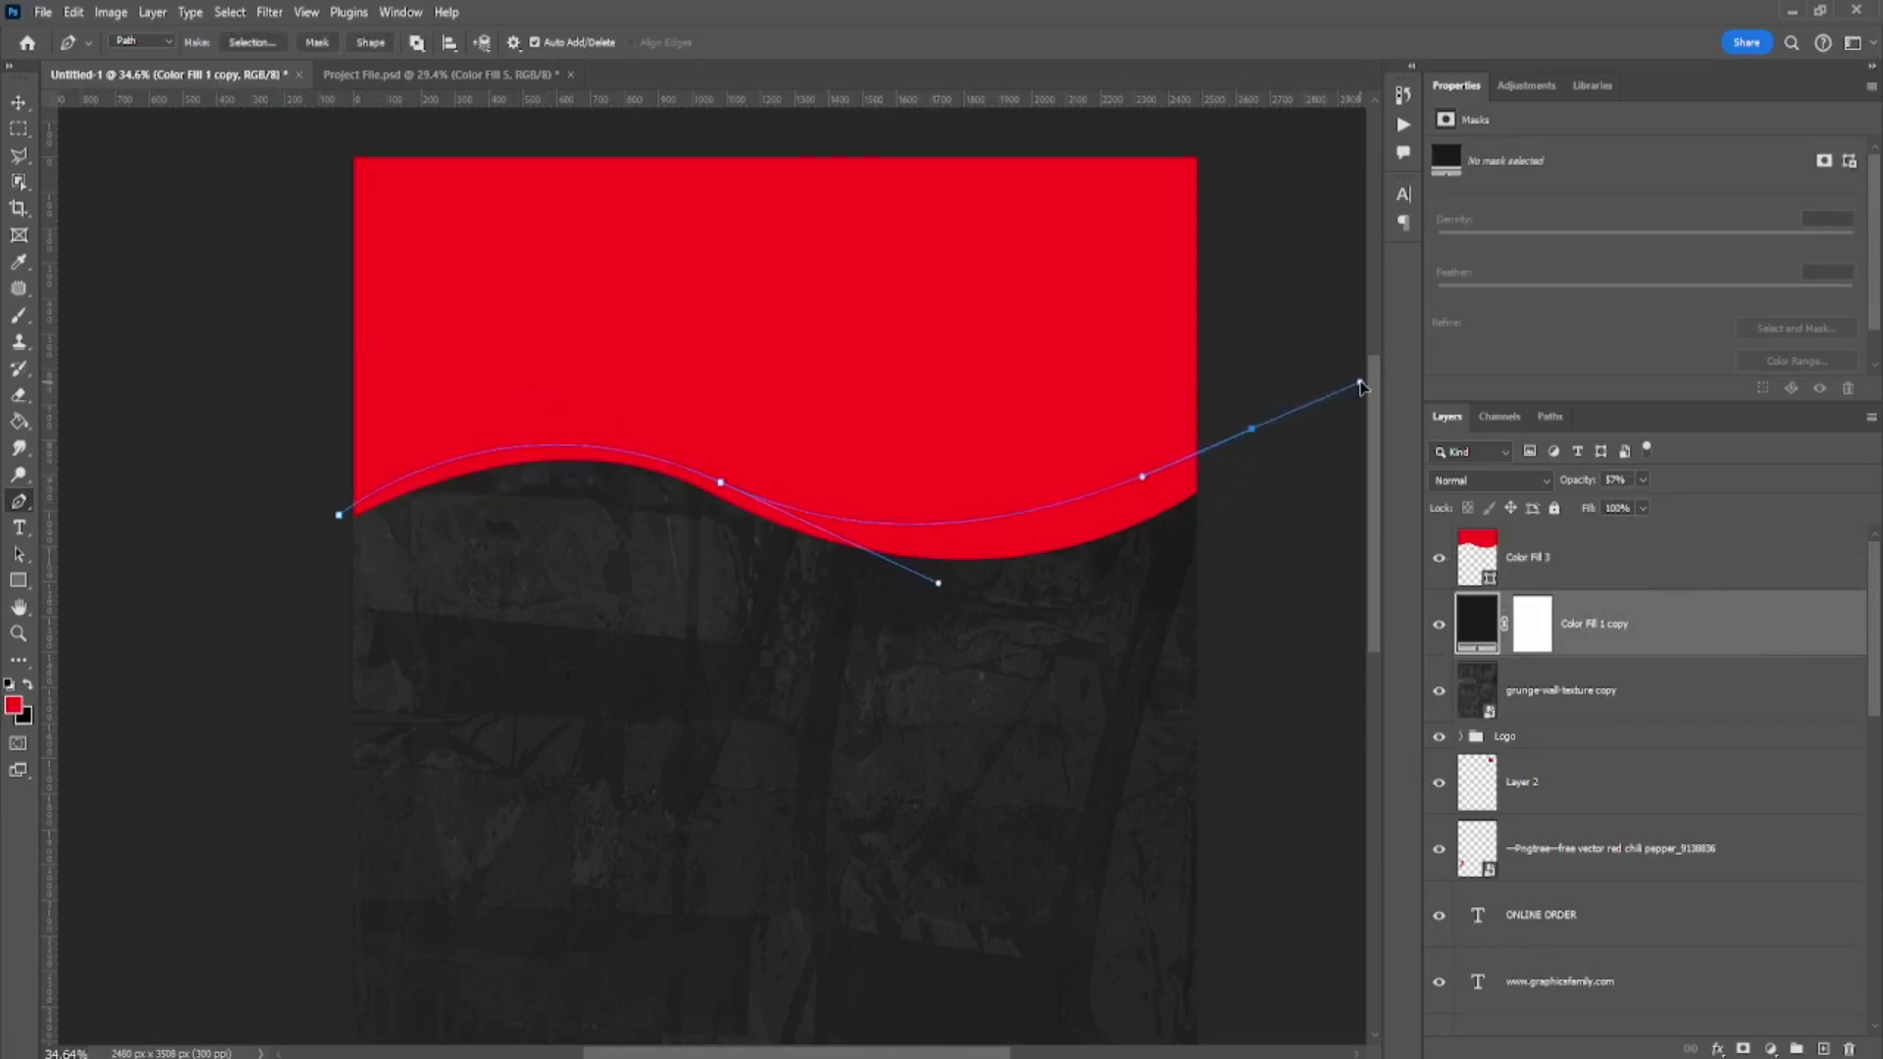
left_click(1252, 431, "alt")
mouse_move(936, 587)
left_mouse_down()
mouse_move(995, 590)
mouse_move(995, 631)
left_mouse_up()
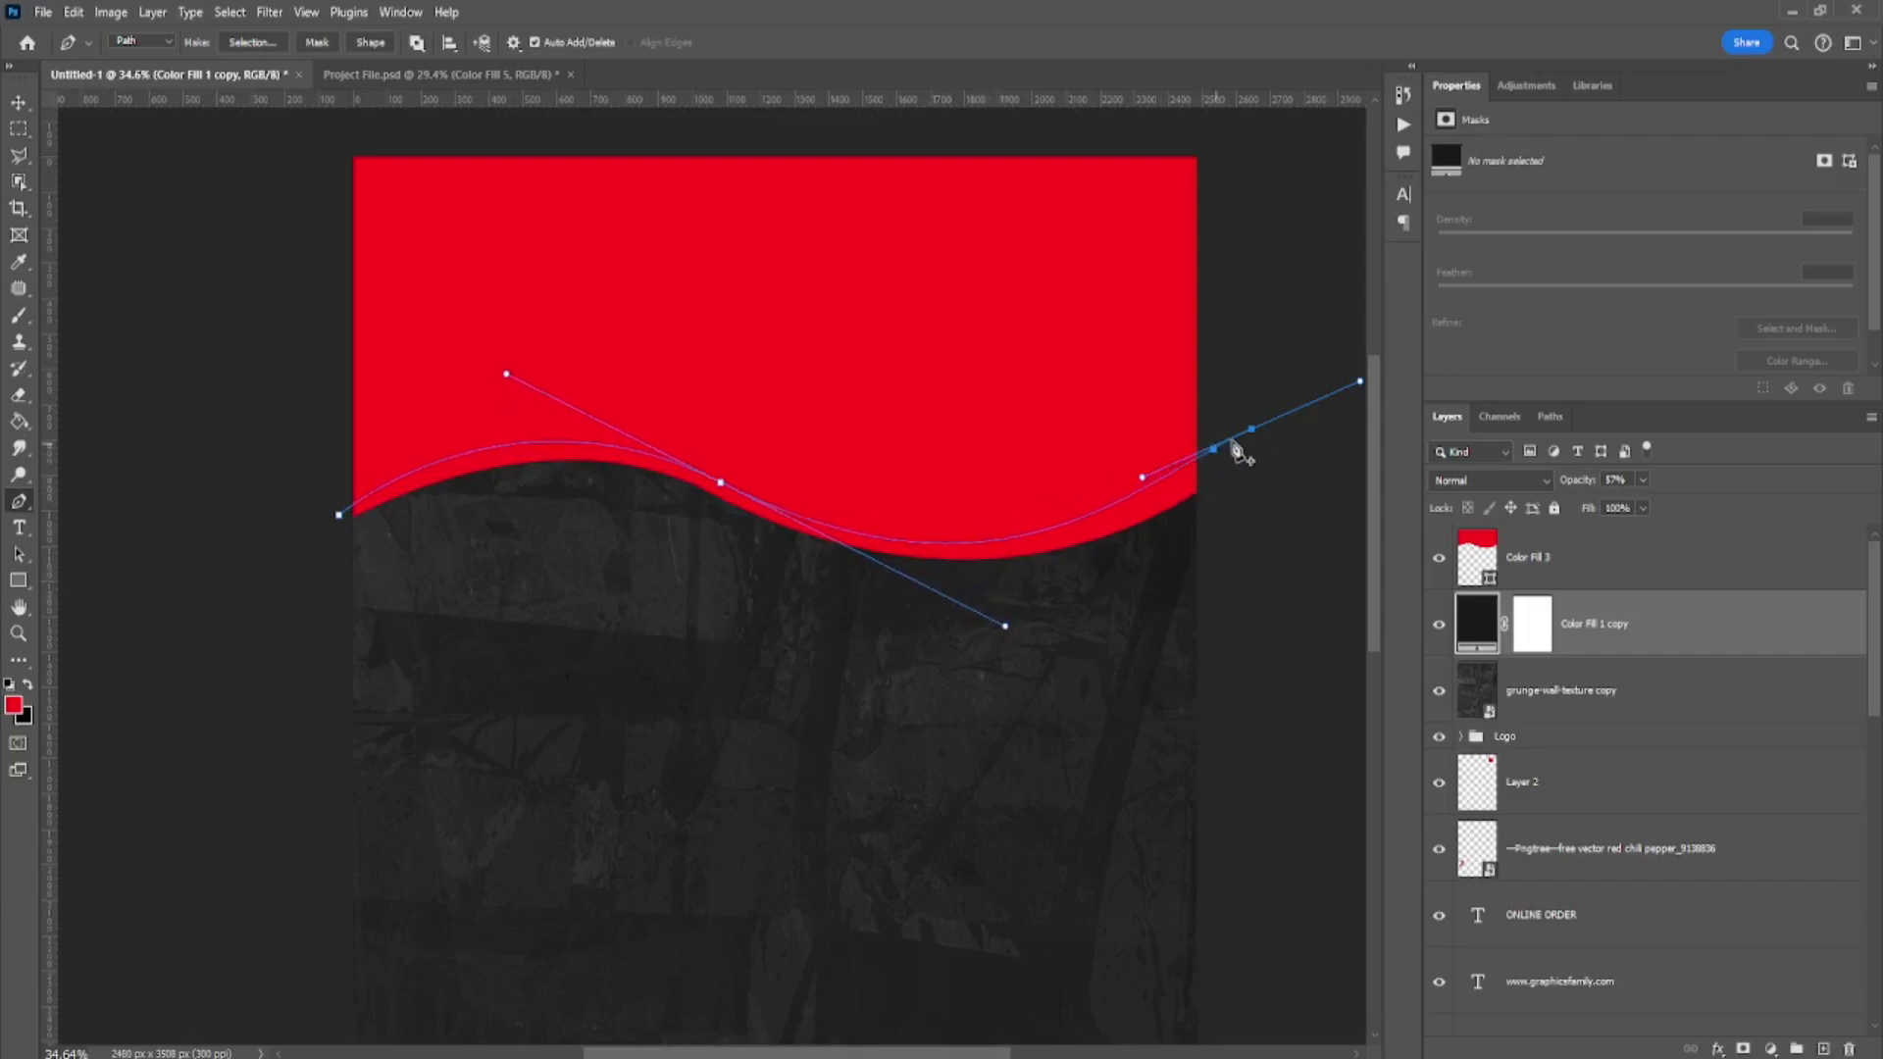
- Trace the band's curved lower edge and fill the outline with solid red
left_click(1251, 627)
mouse_move(717, 555)
left_mouse_down()
mouse_move(673, 581)
mouse_move(547, 421)
mouse_move(453, 383)
left_mouse_up()
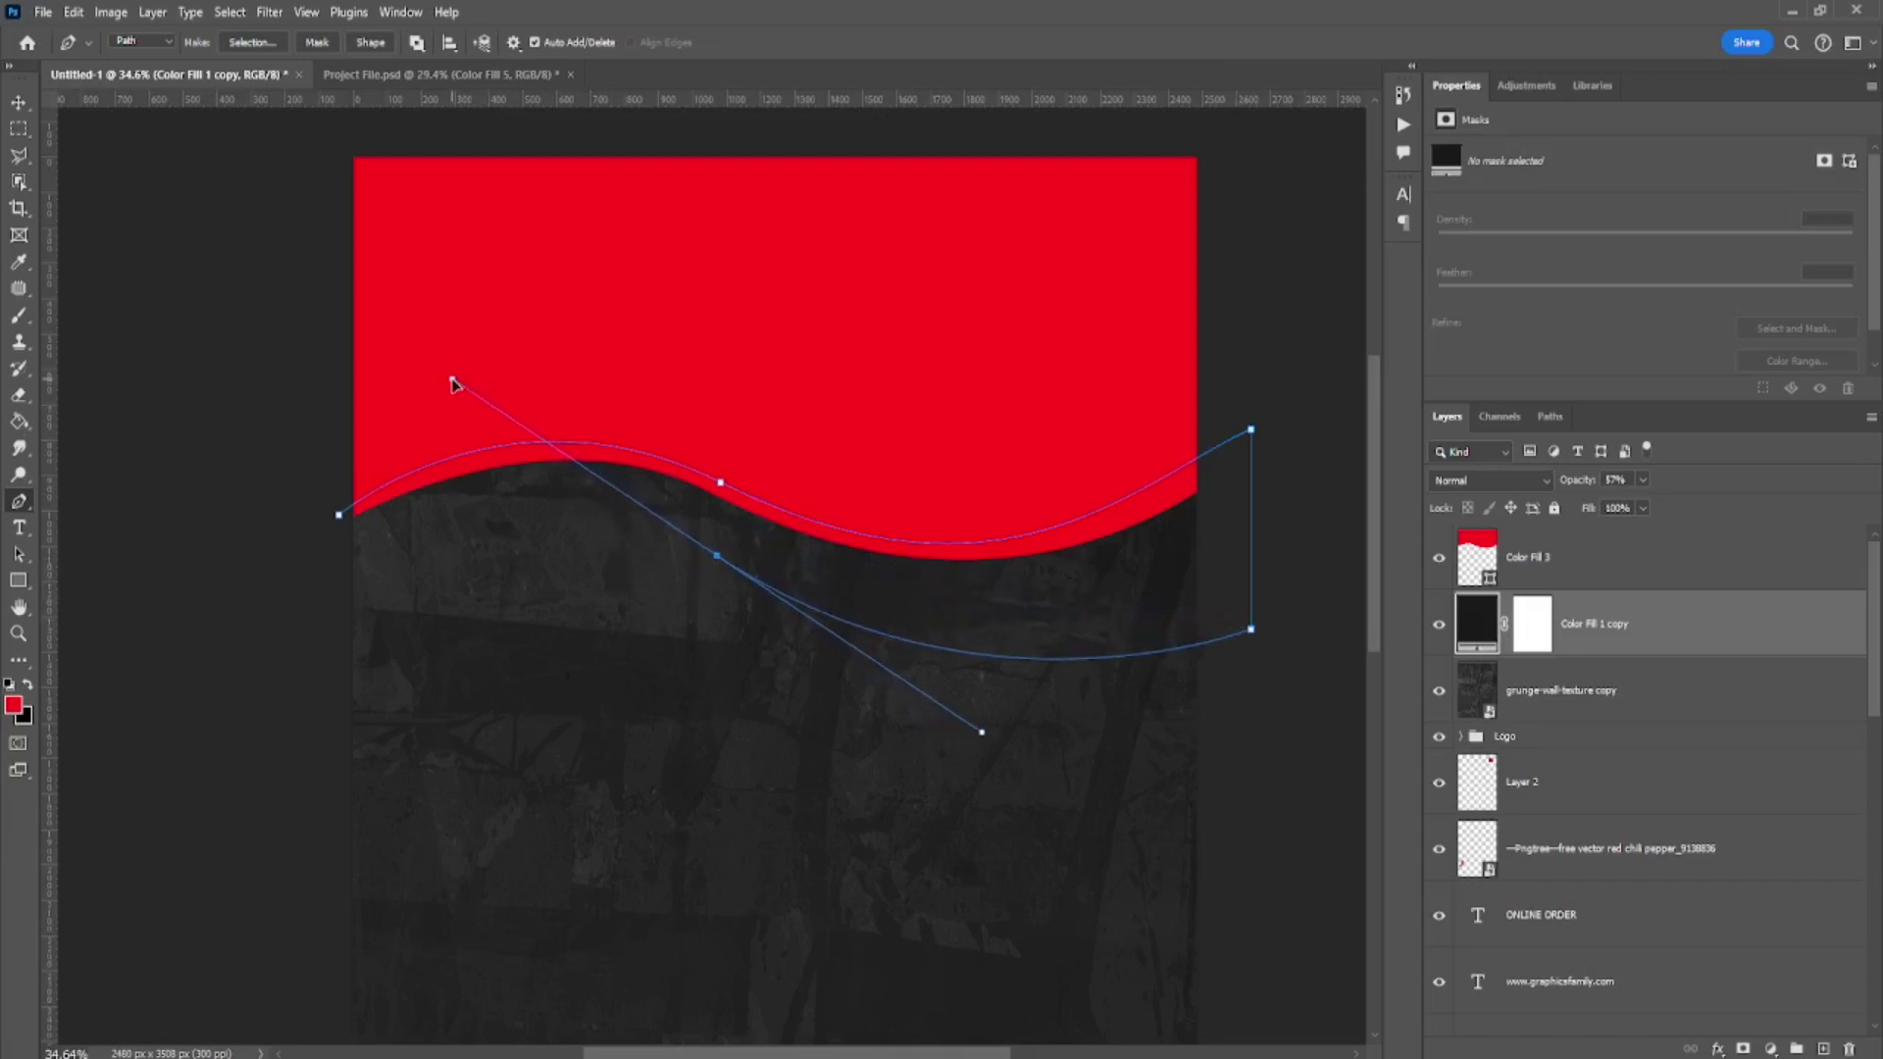
left_click(718, 557)
left_click_drag(342, 568, 135, 697)
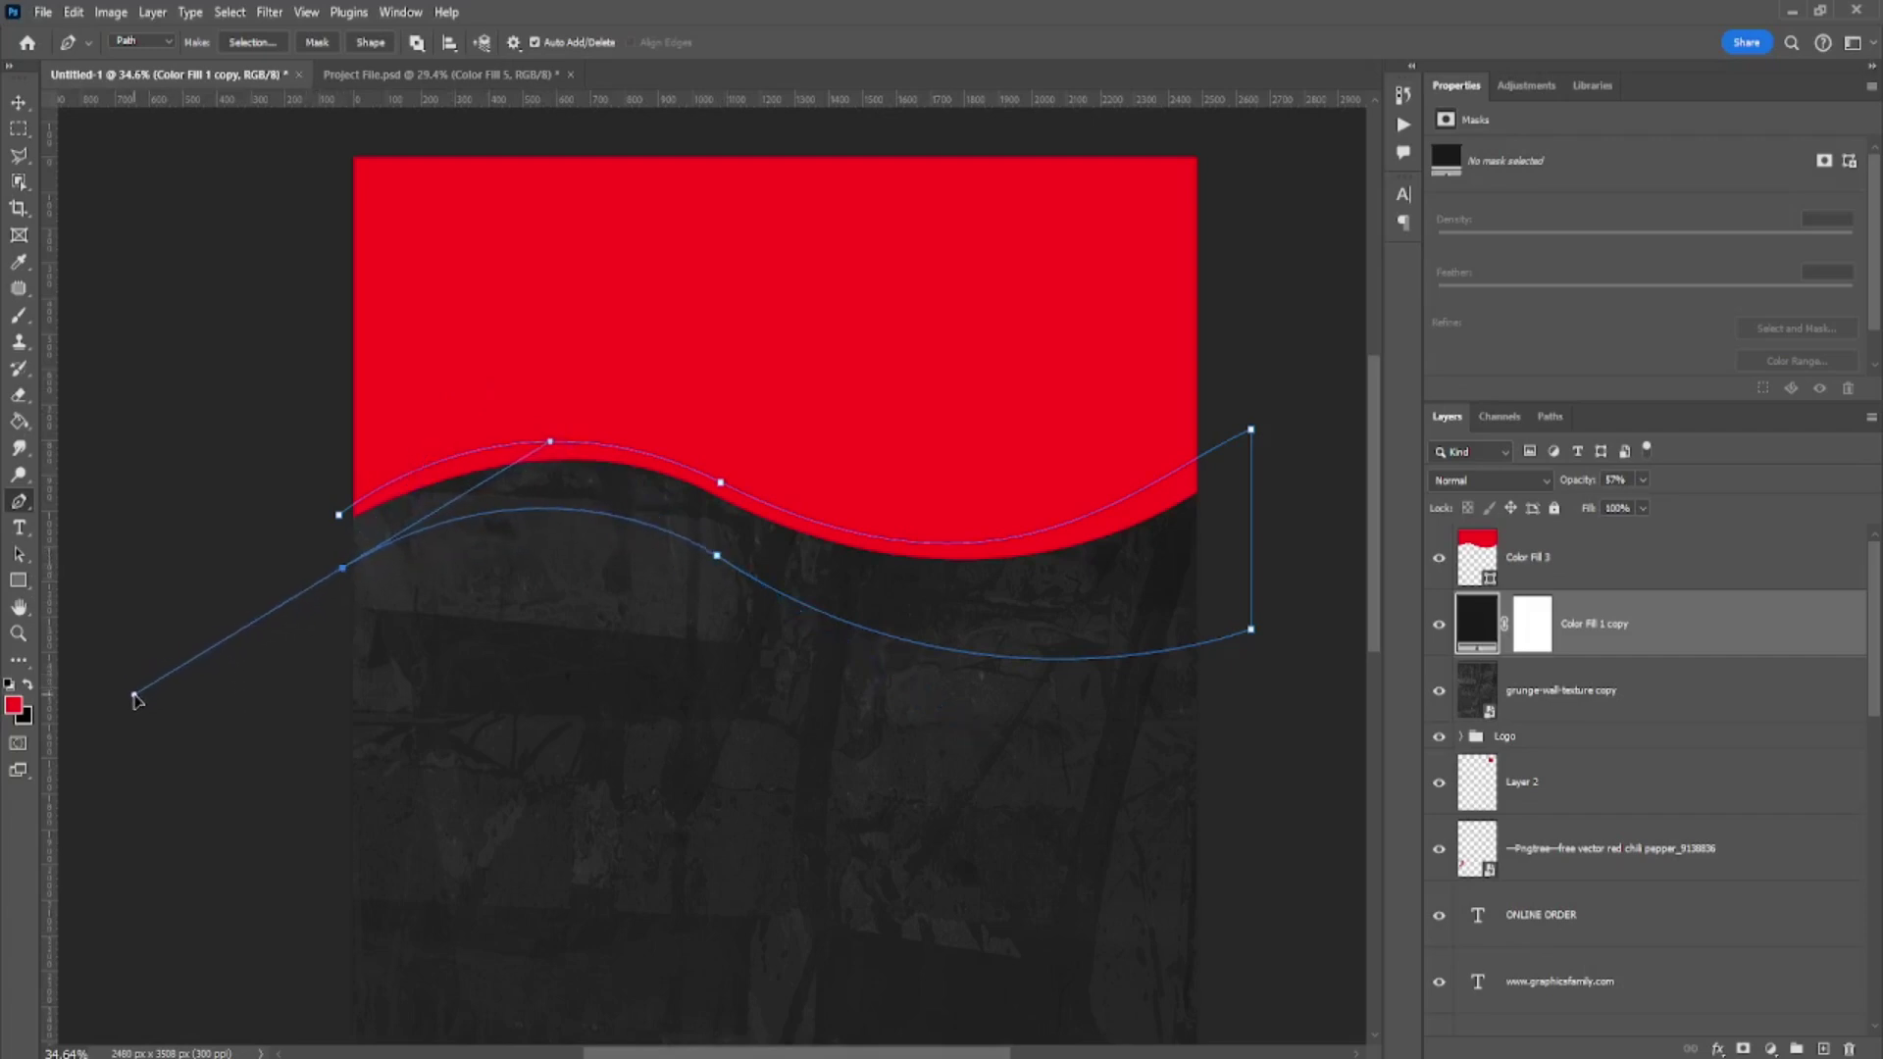
left_click(343, 569)
left_click(1770, 1048)
left_click(1770, 1048)
left_click(1768, 685)
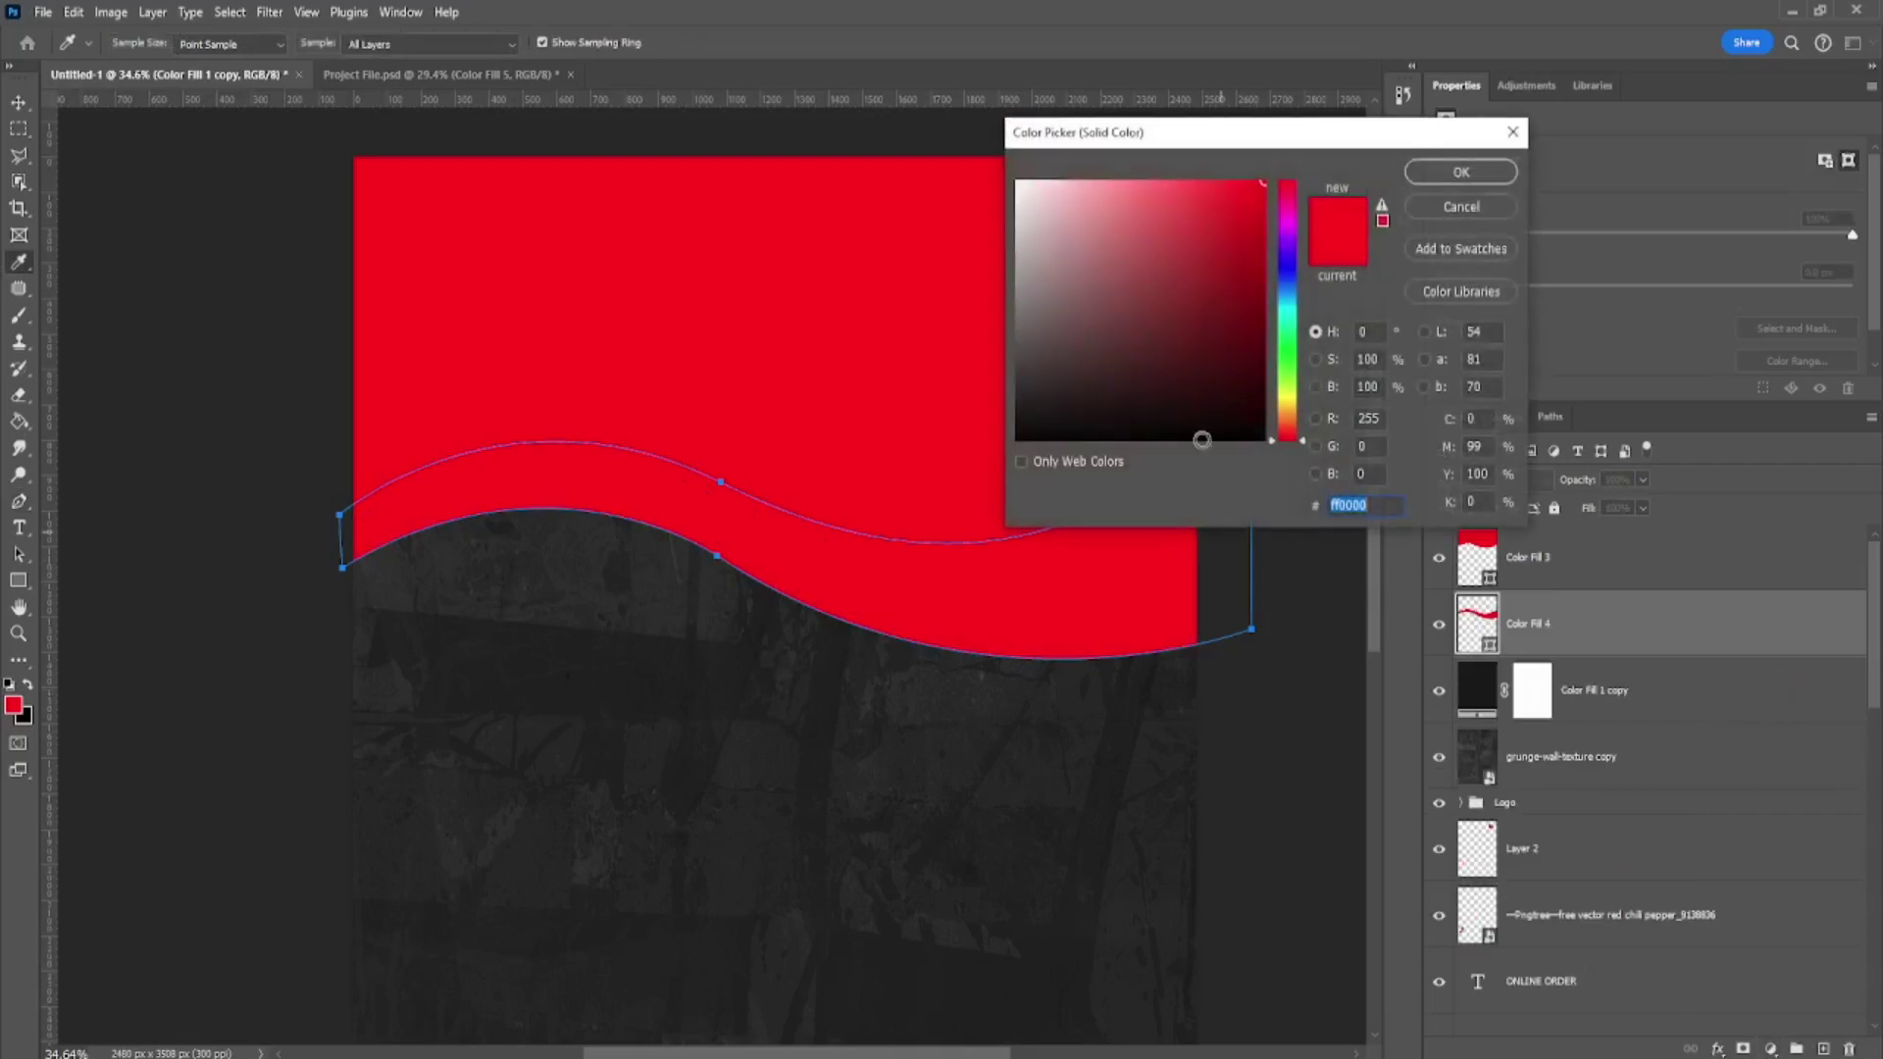
left_click(1439, 172)
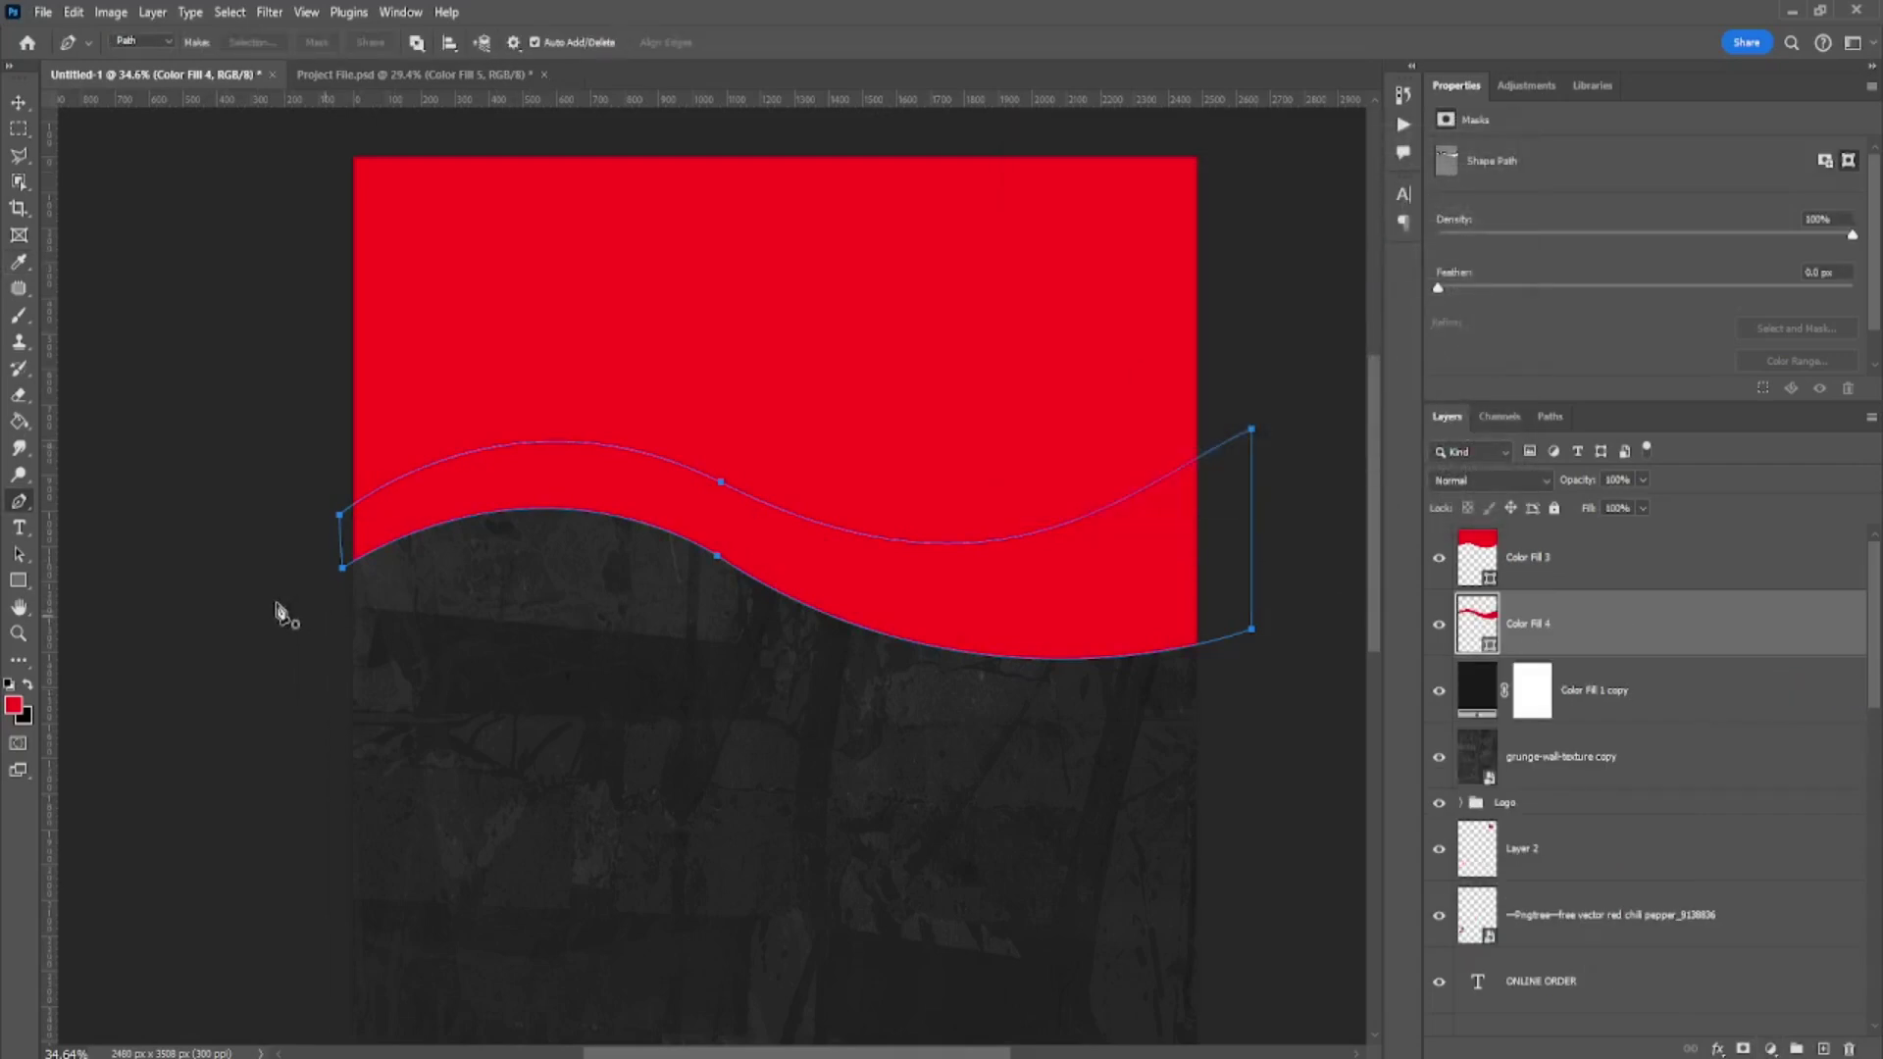
- Add a vertical guide at 1300 px and draw a rectangle over the band's left half
left_click_drag(47, 623, 782, 652)
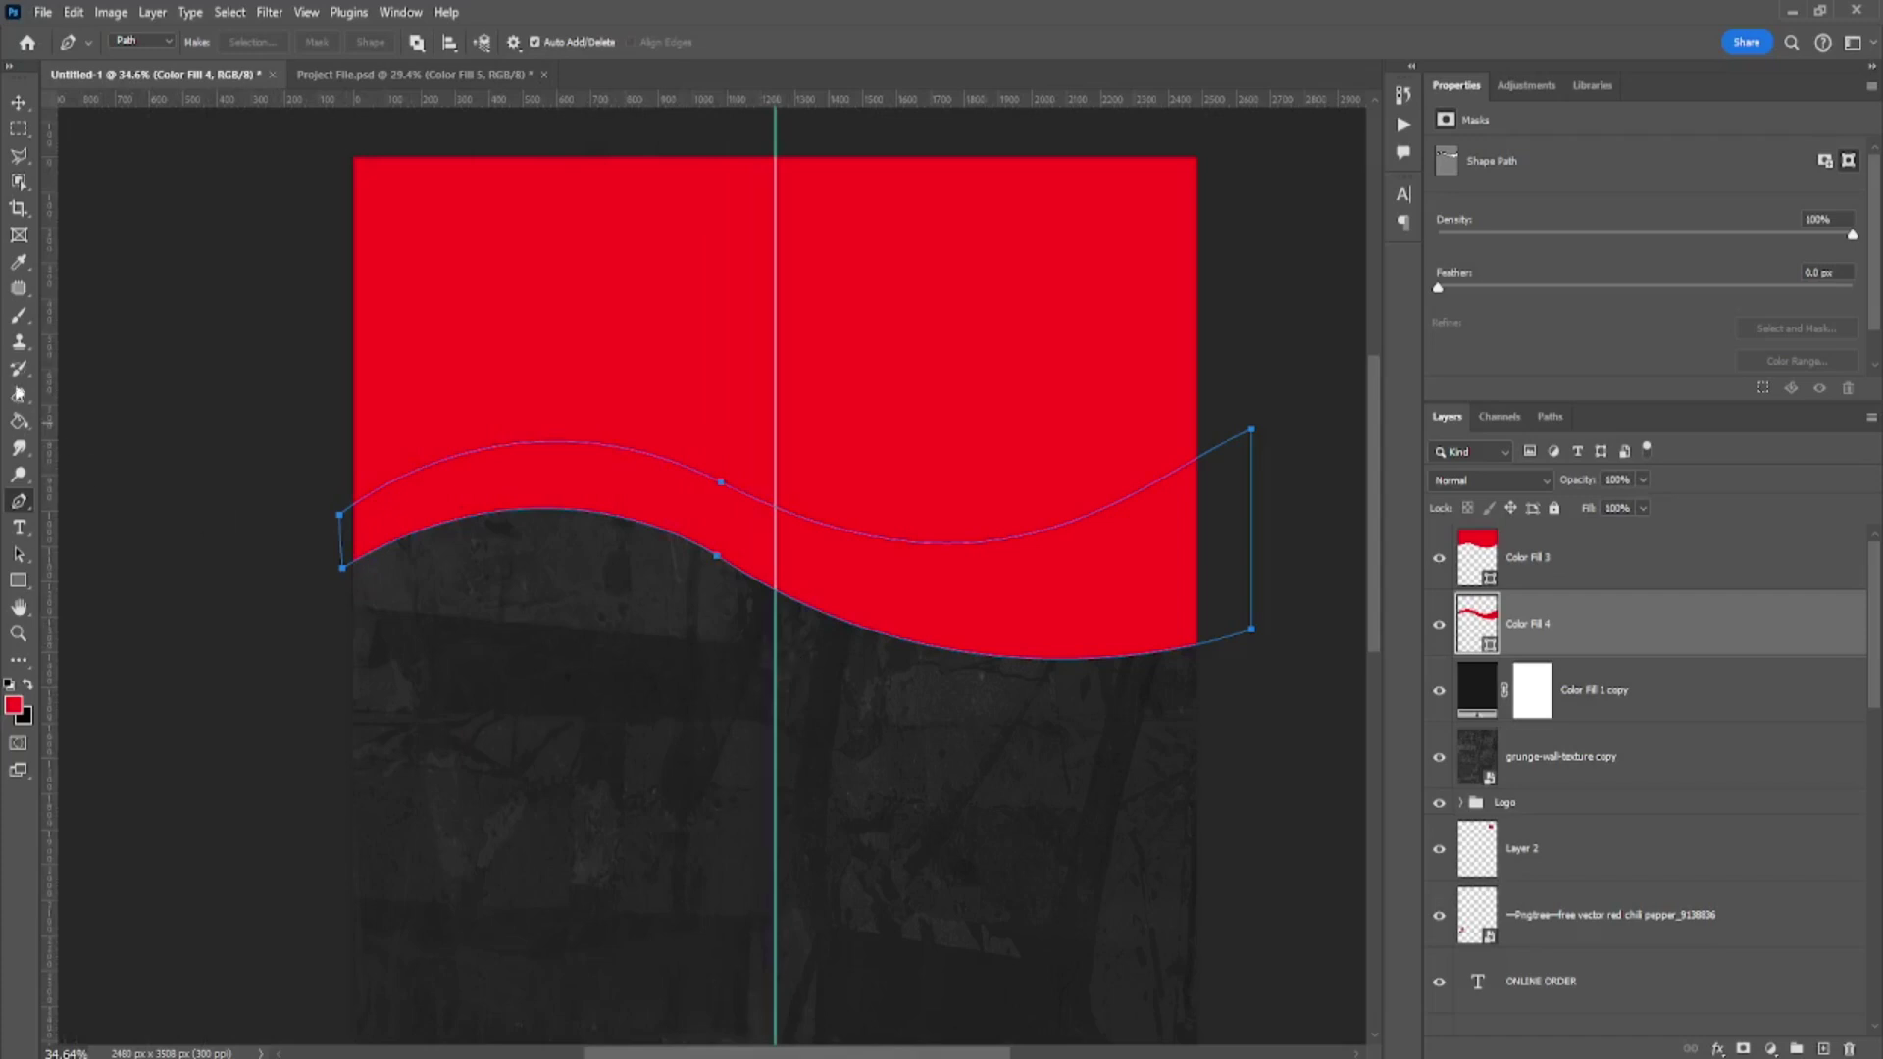
left_click(18, 584)
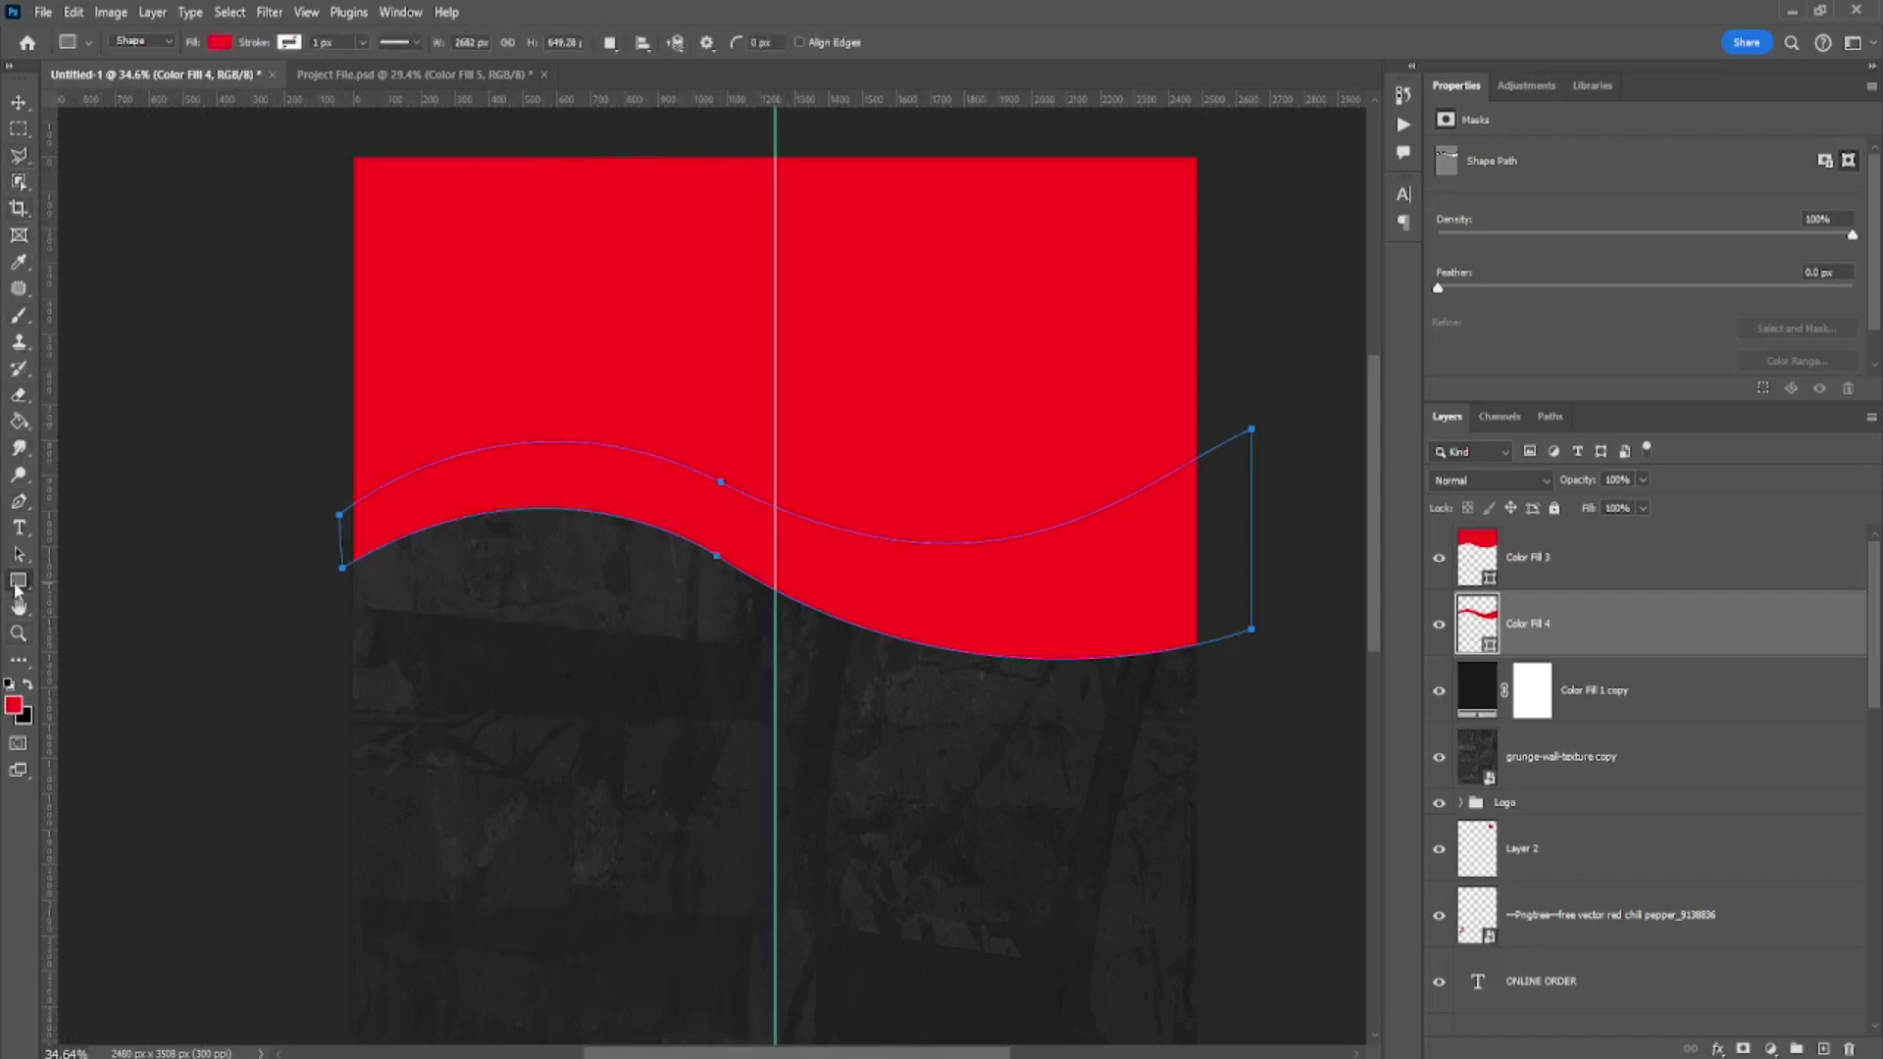
left_click(1627, 692)
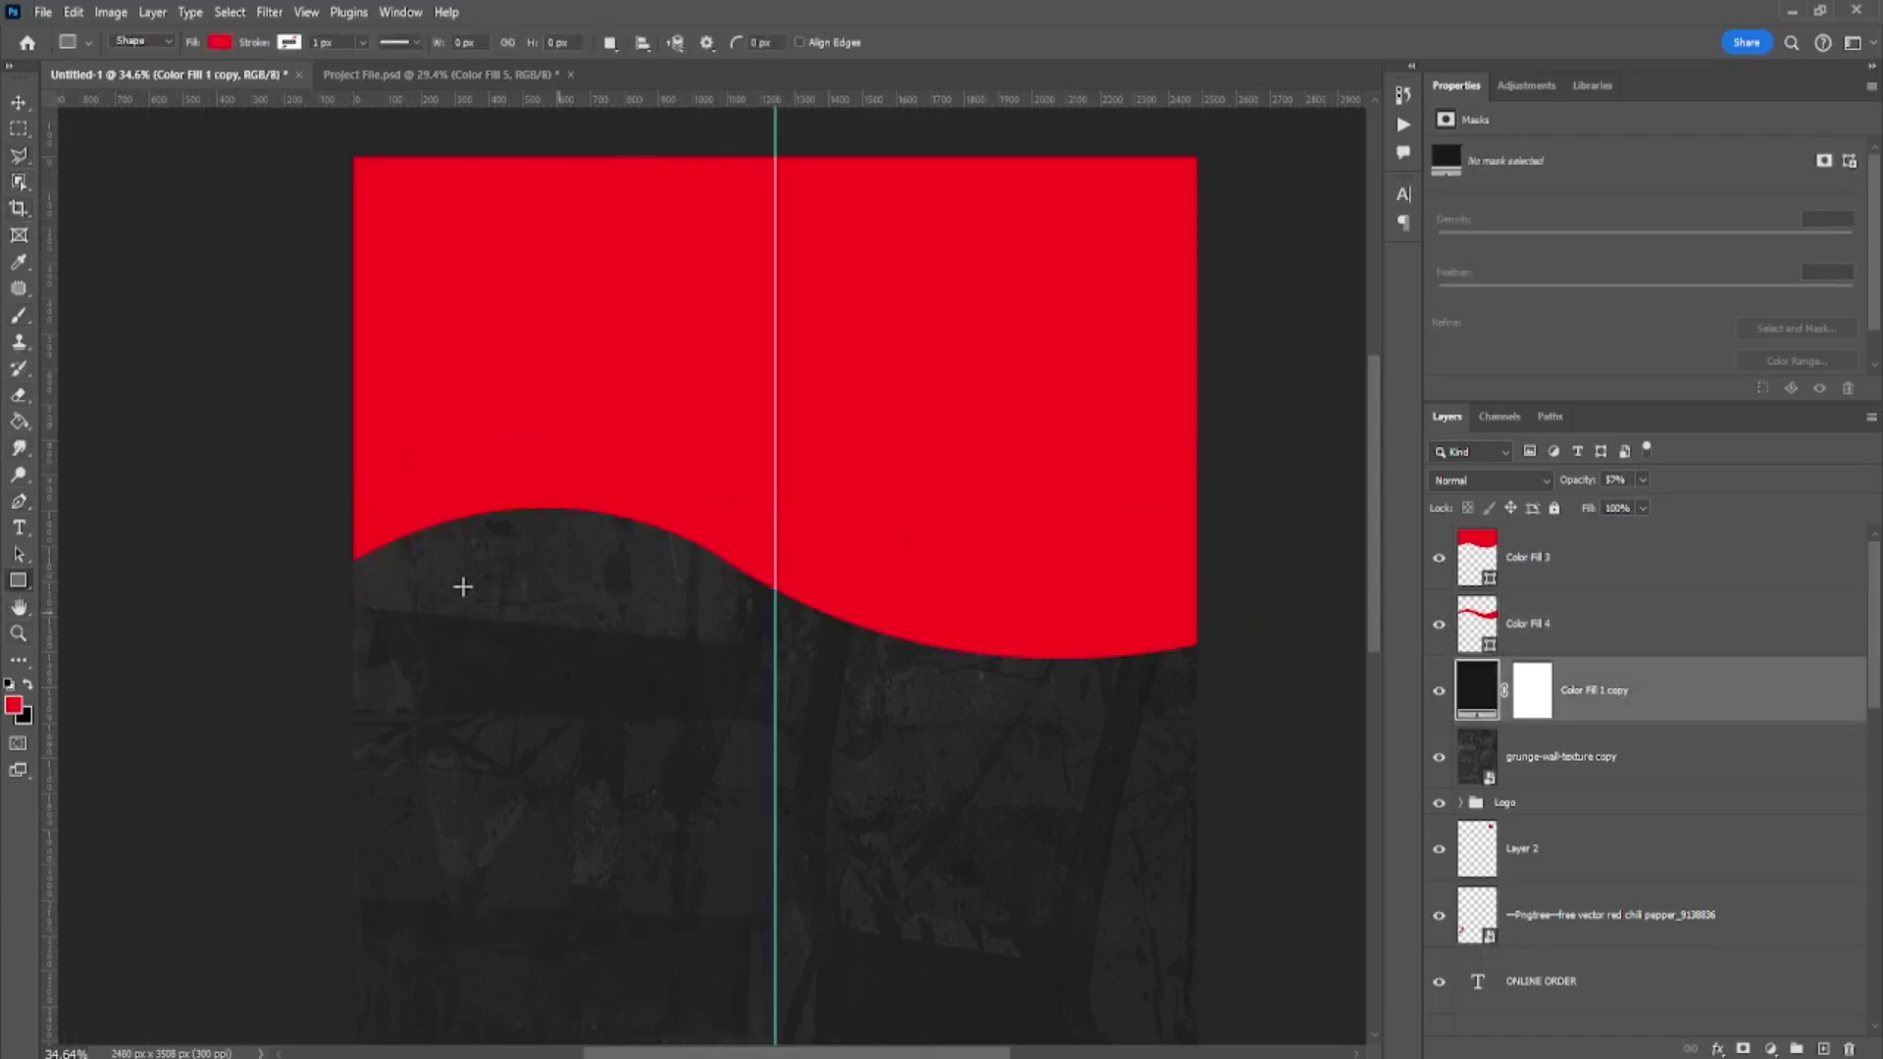
left_click_drag(300, 436, 775, 690)
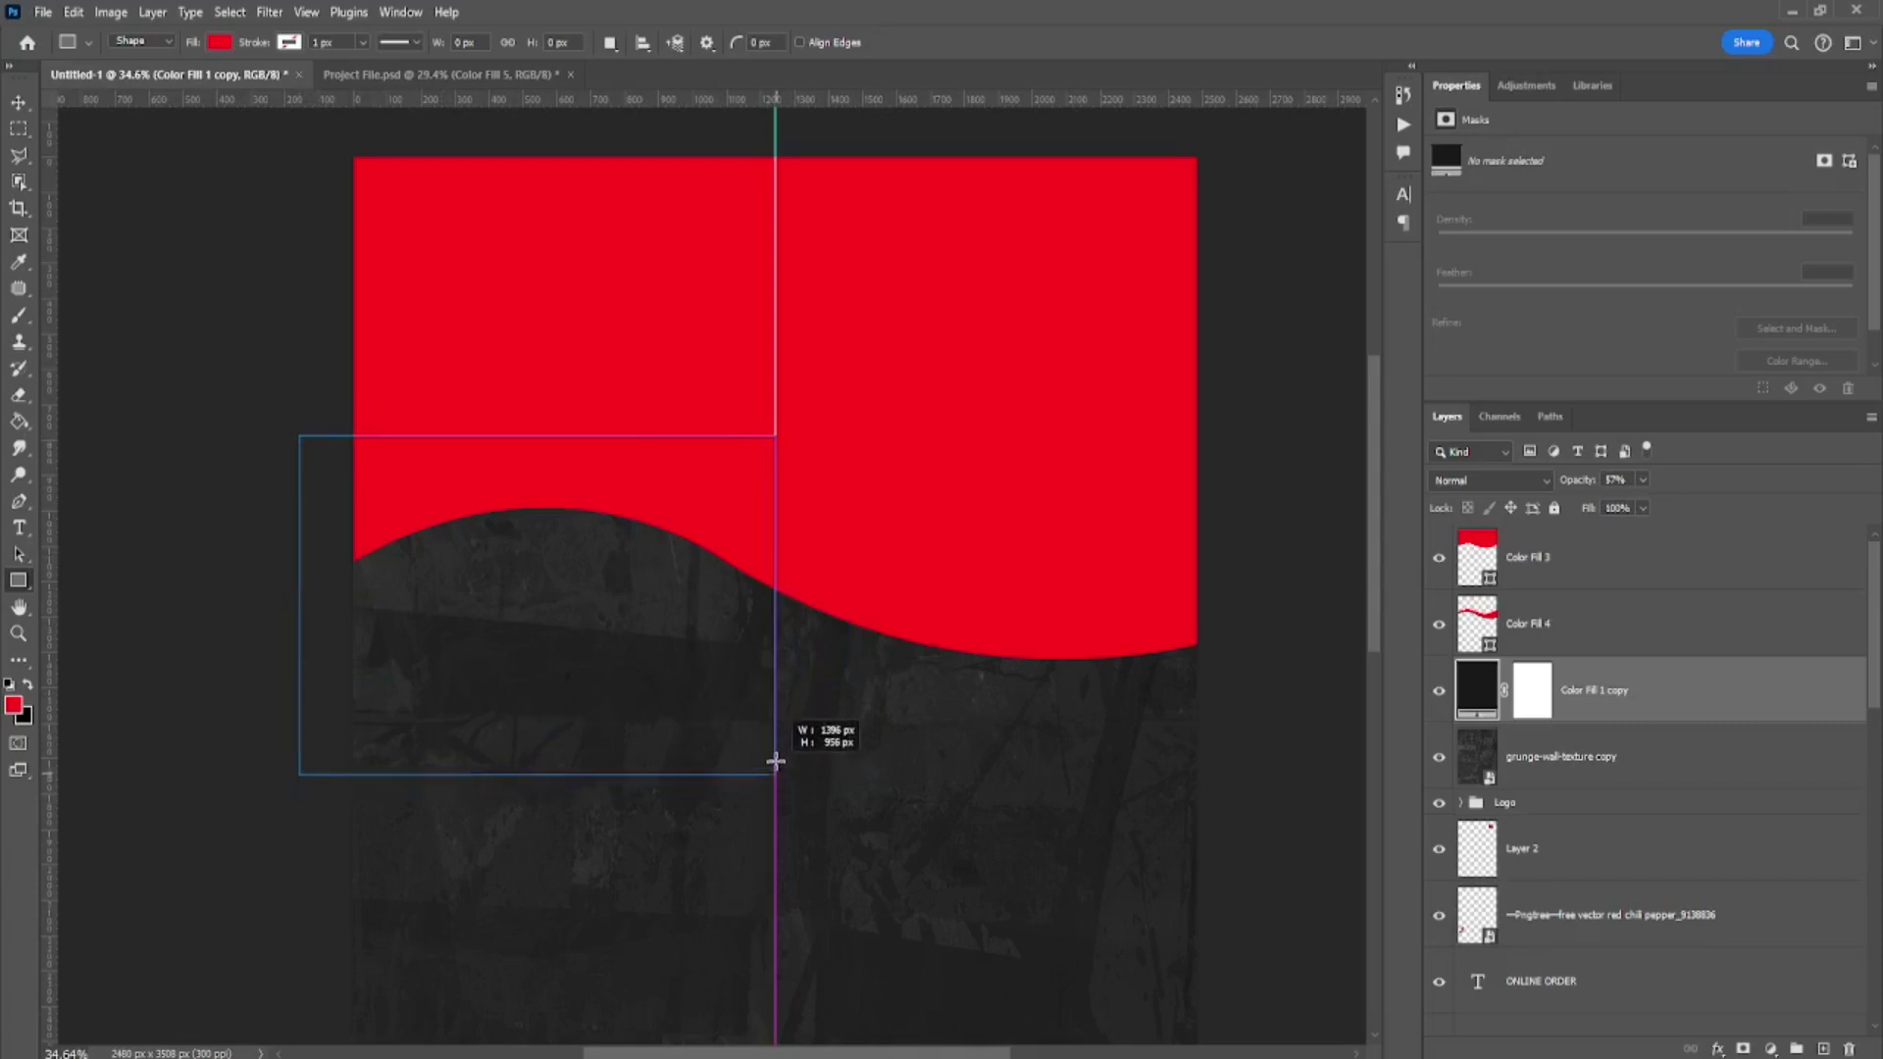
left_click_drag(775, 690, 774, 673)
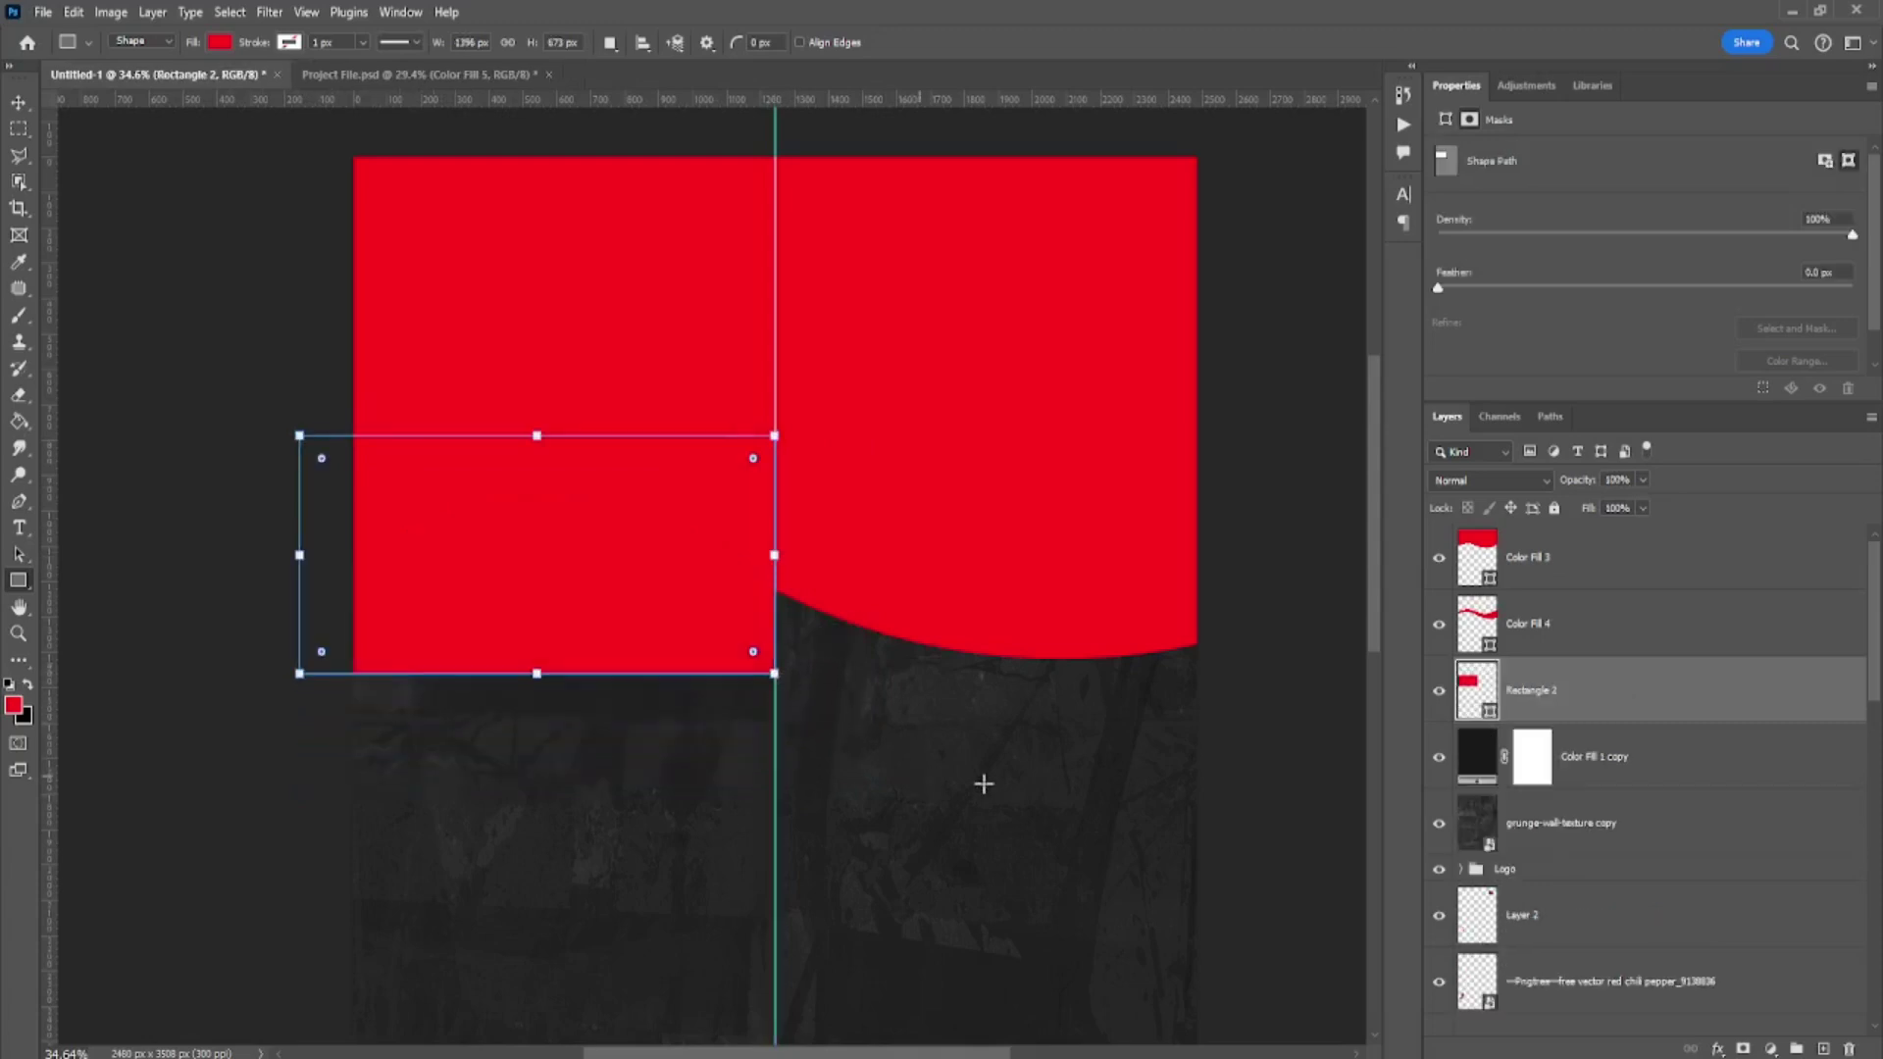
- Move Color Fill 4 and Rectangle 2 above Color Fill 3 in the layer stack
left_click(1561, 640, "shift")
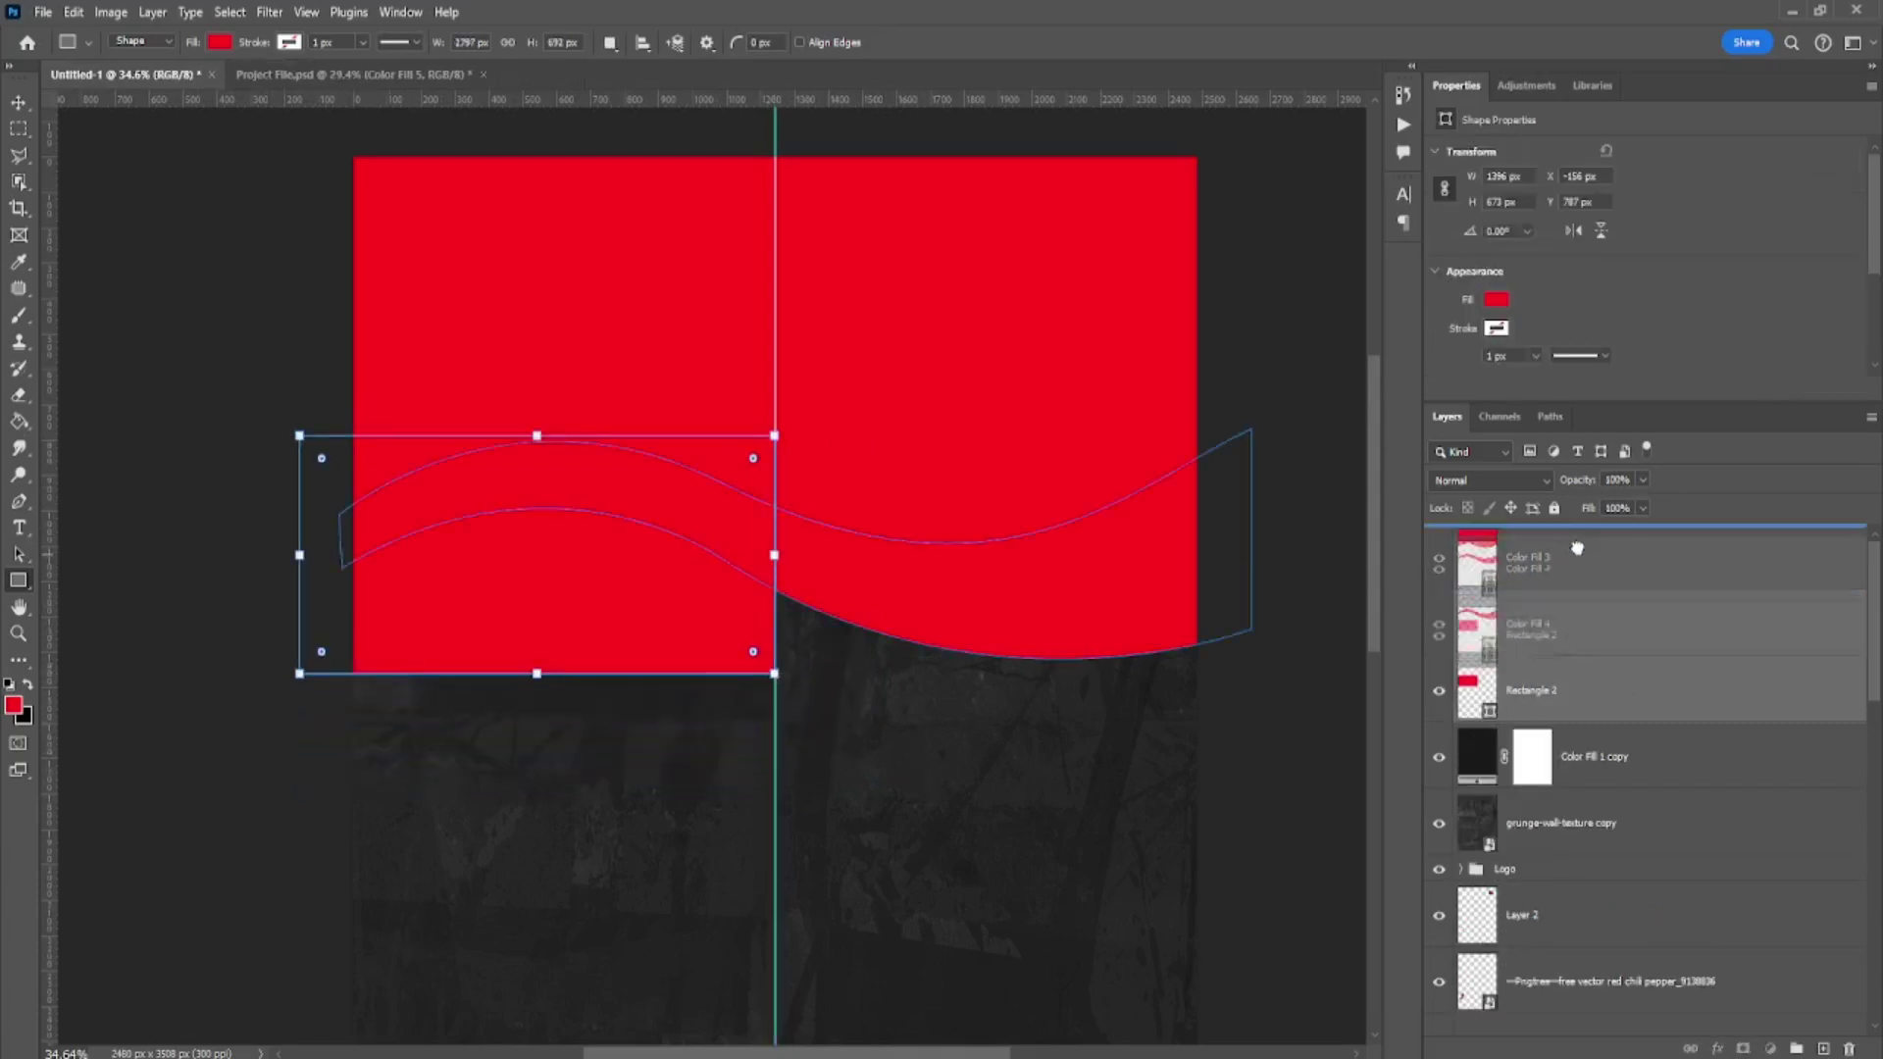
left_click_drag(1562, 639, 1583, 534)
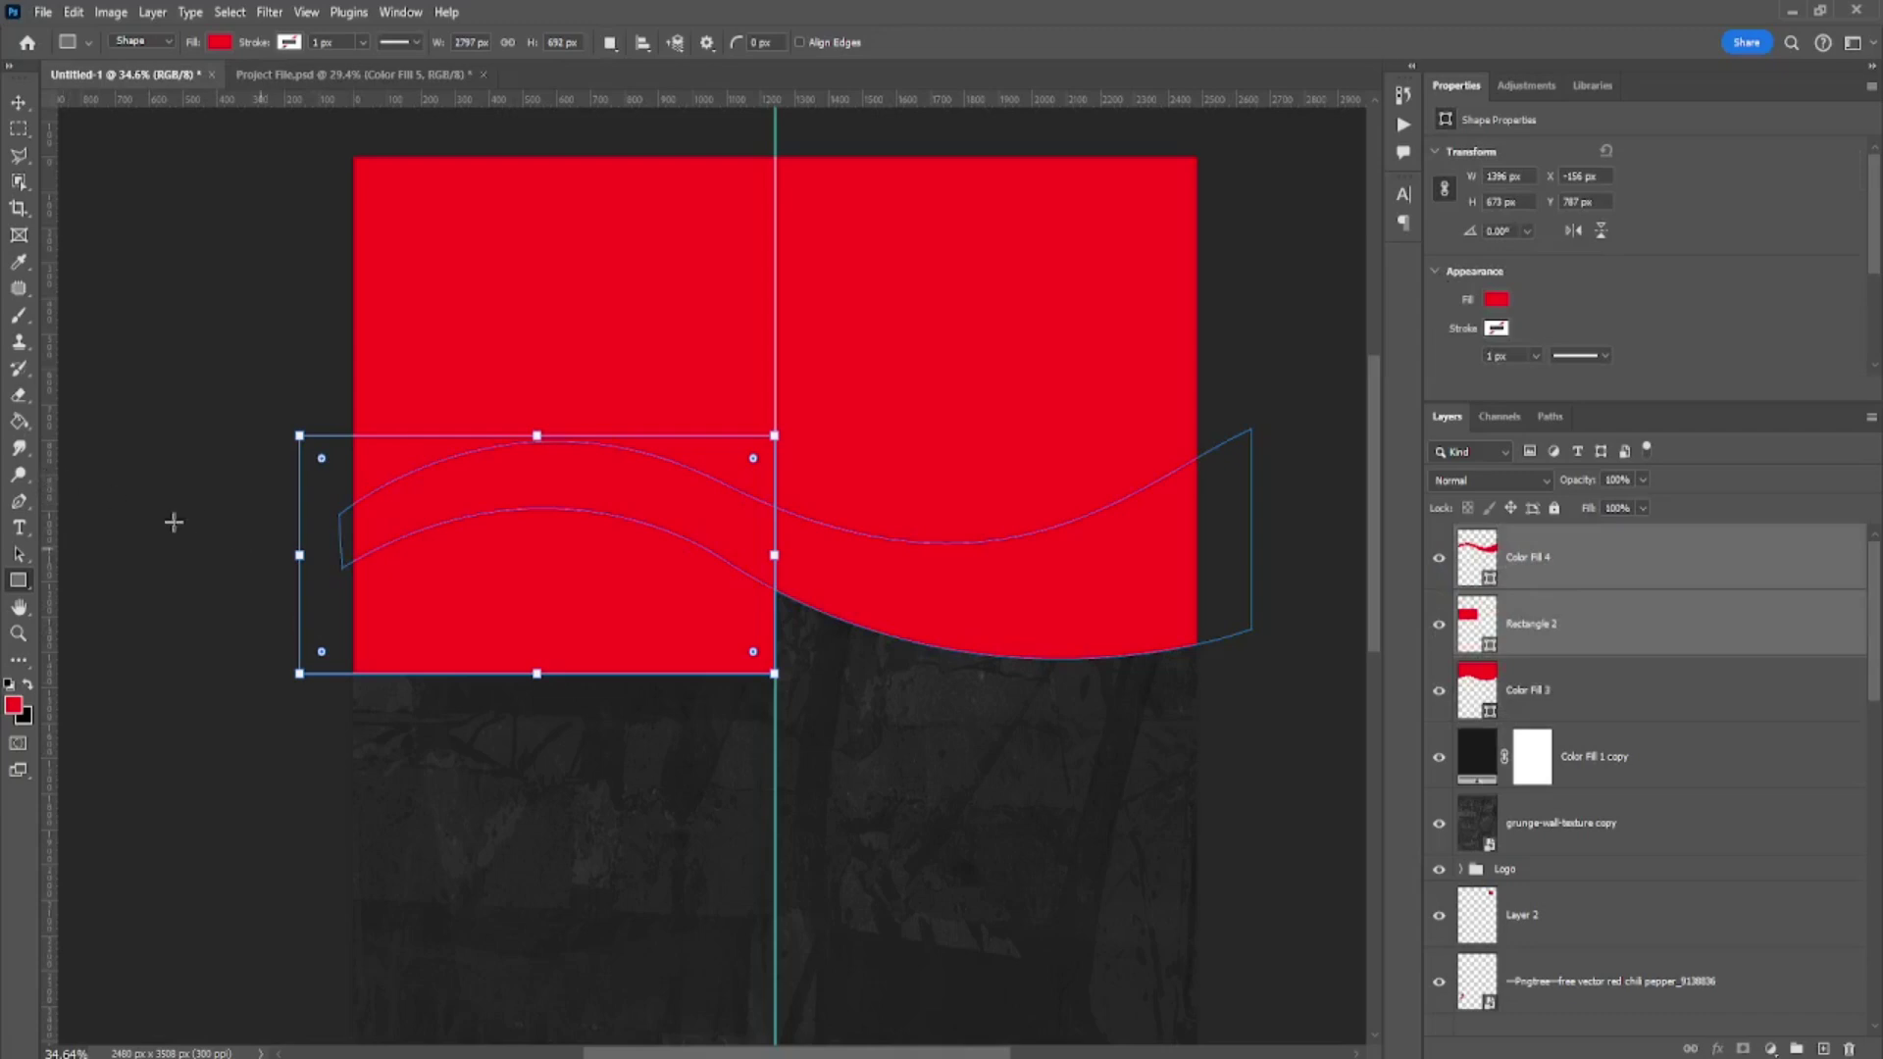
left_click(98, 433)
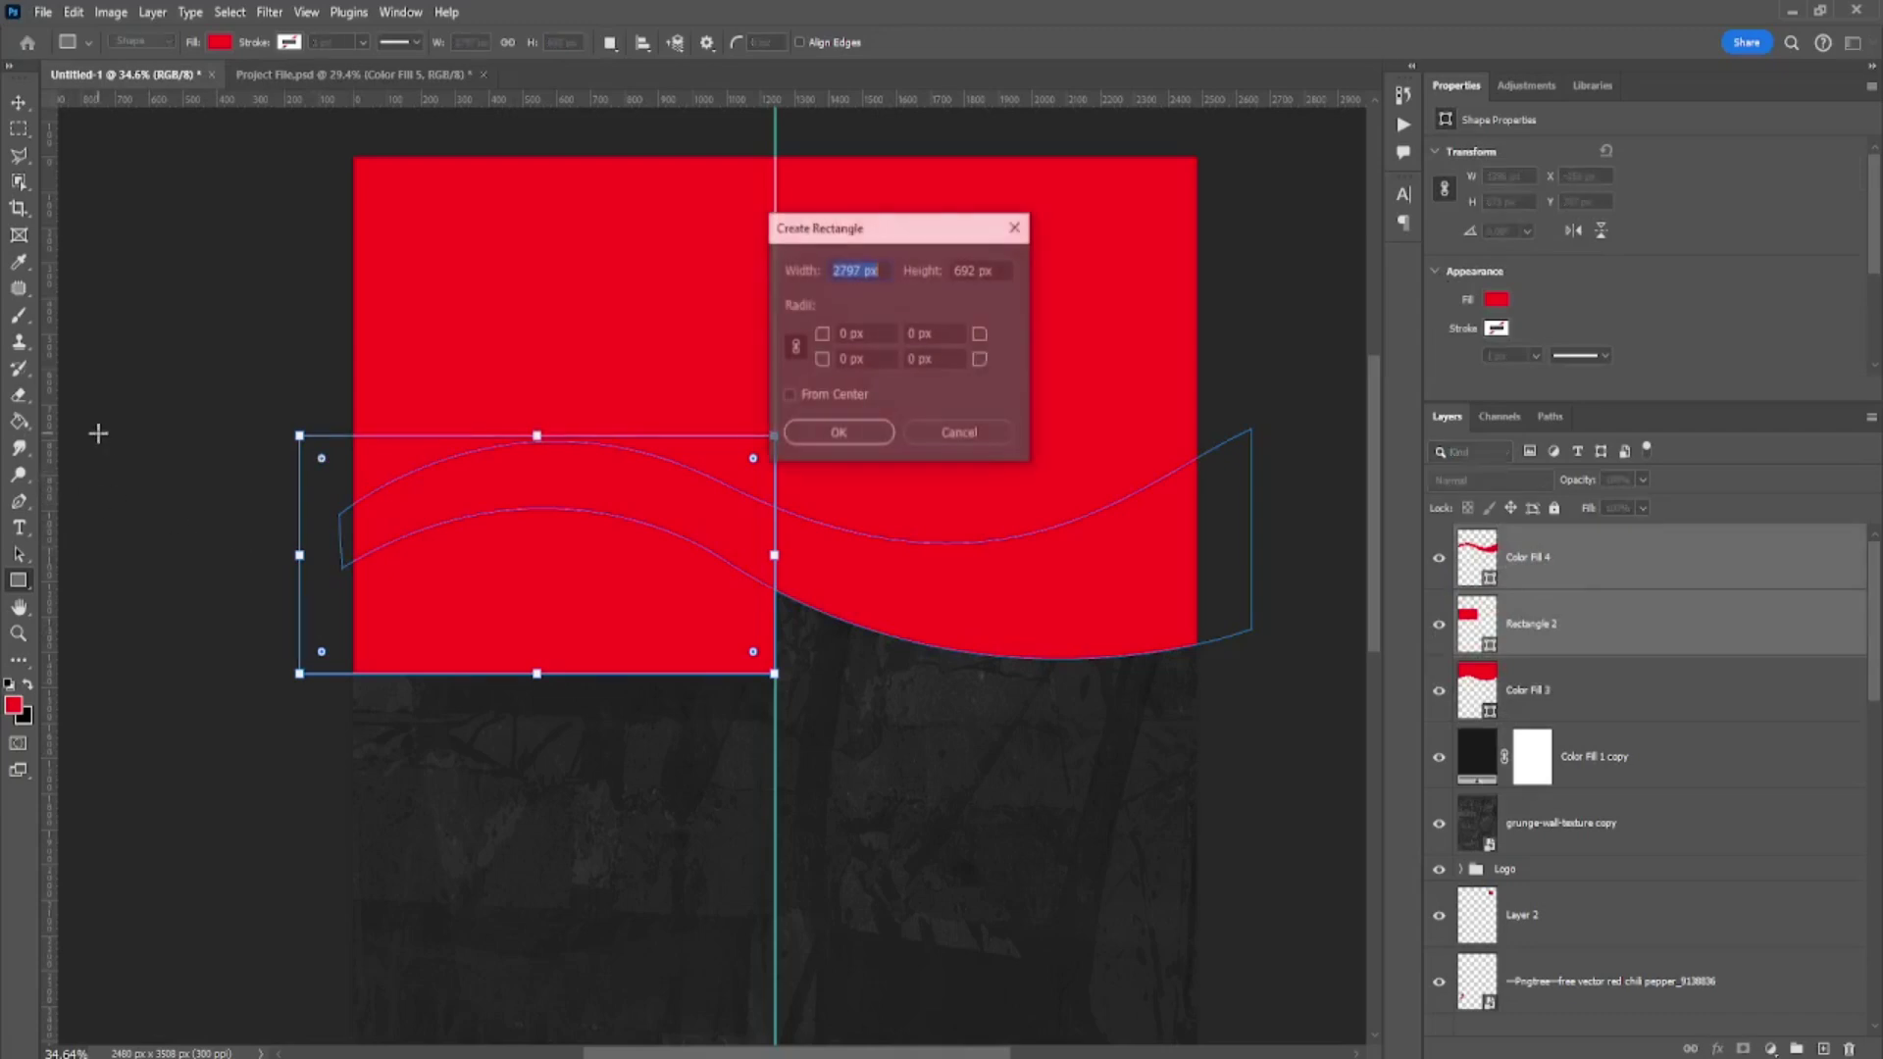
left_click(959, 432)
left_click(1530, 624)
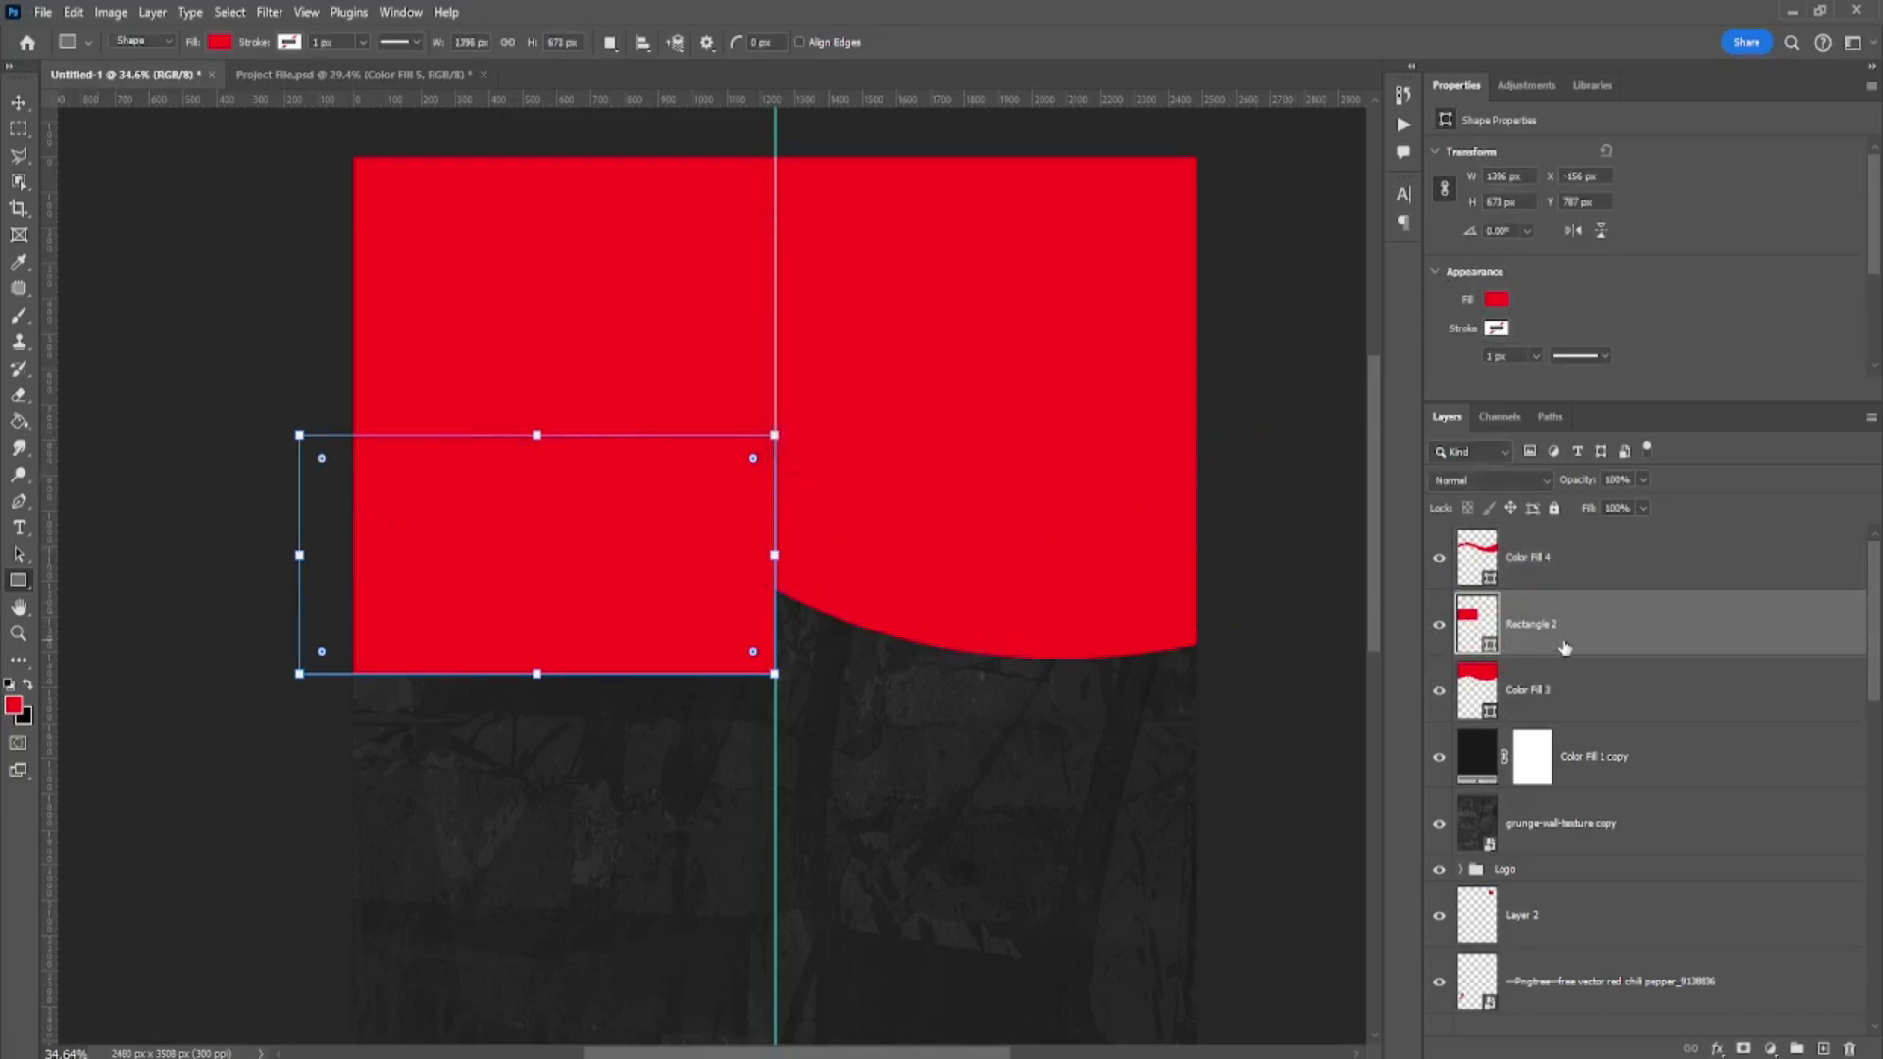
left_click_drag(1530, 623, 1483, 529)
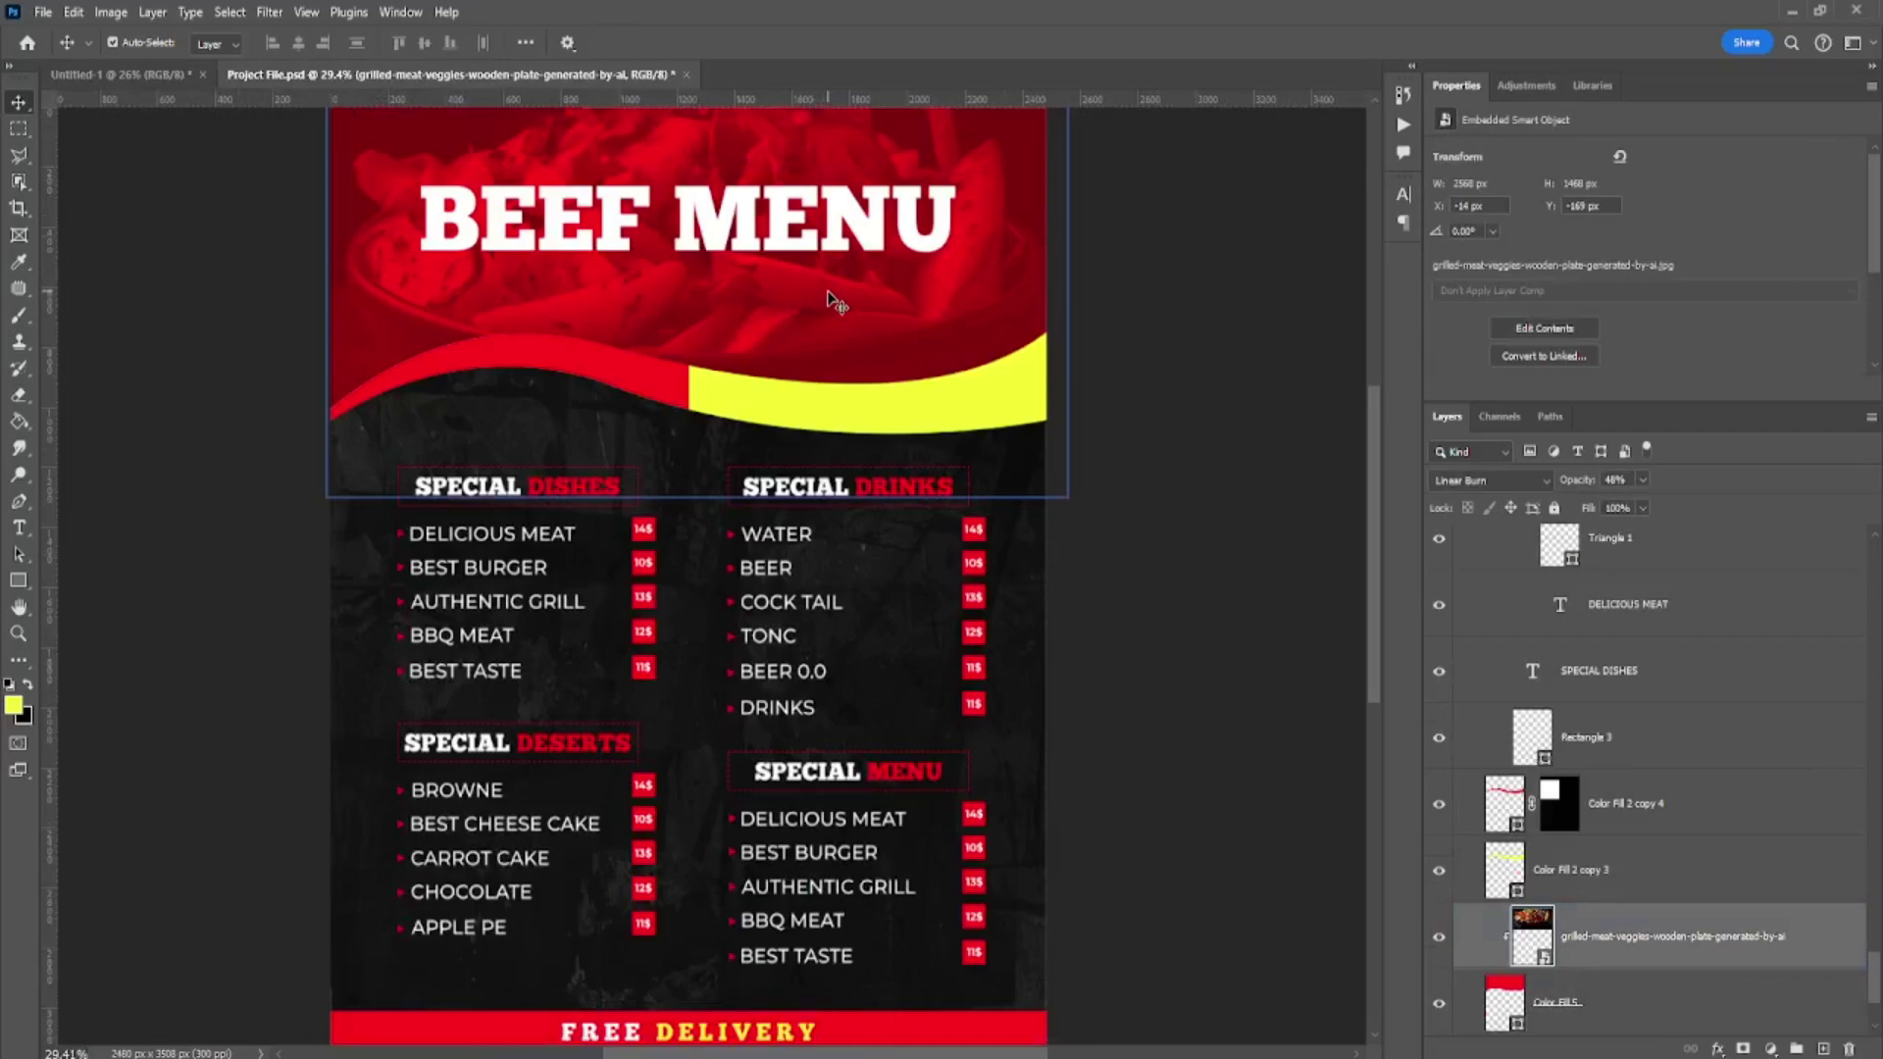
- Copy the grilled-meat-veggies photo from the BEEF MENU Project File into the new poster
mouse_move(824, 299)
left_mouse_down()
mouse_move(140, 61)
mouse_move(761, 307)
left_mouse_up()
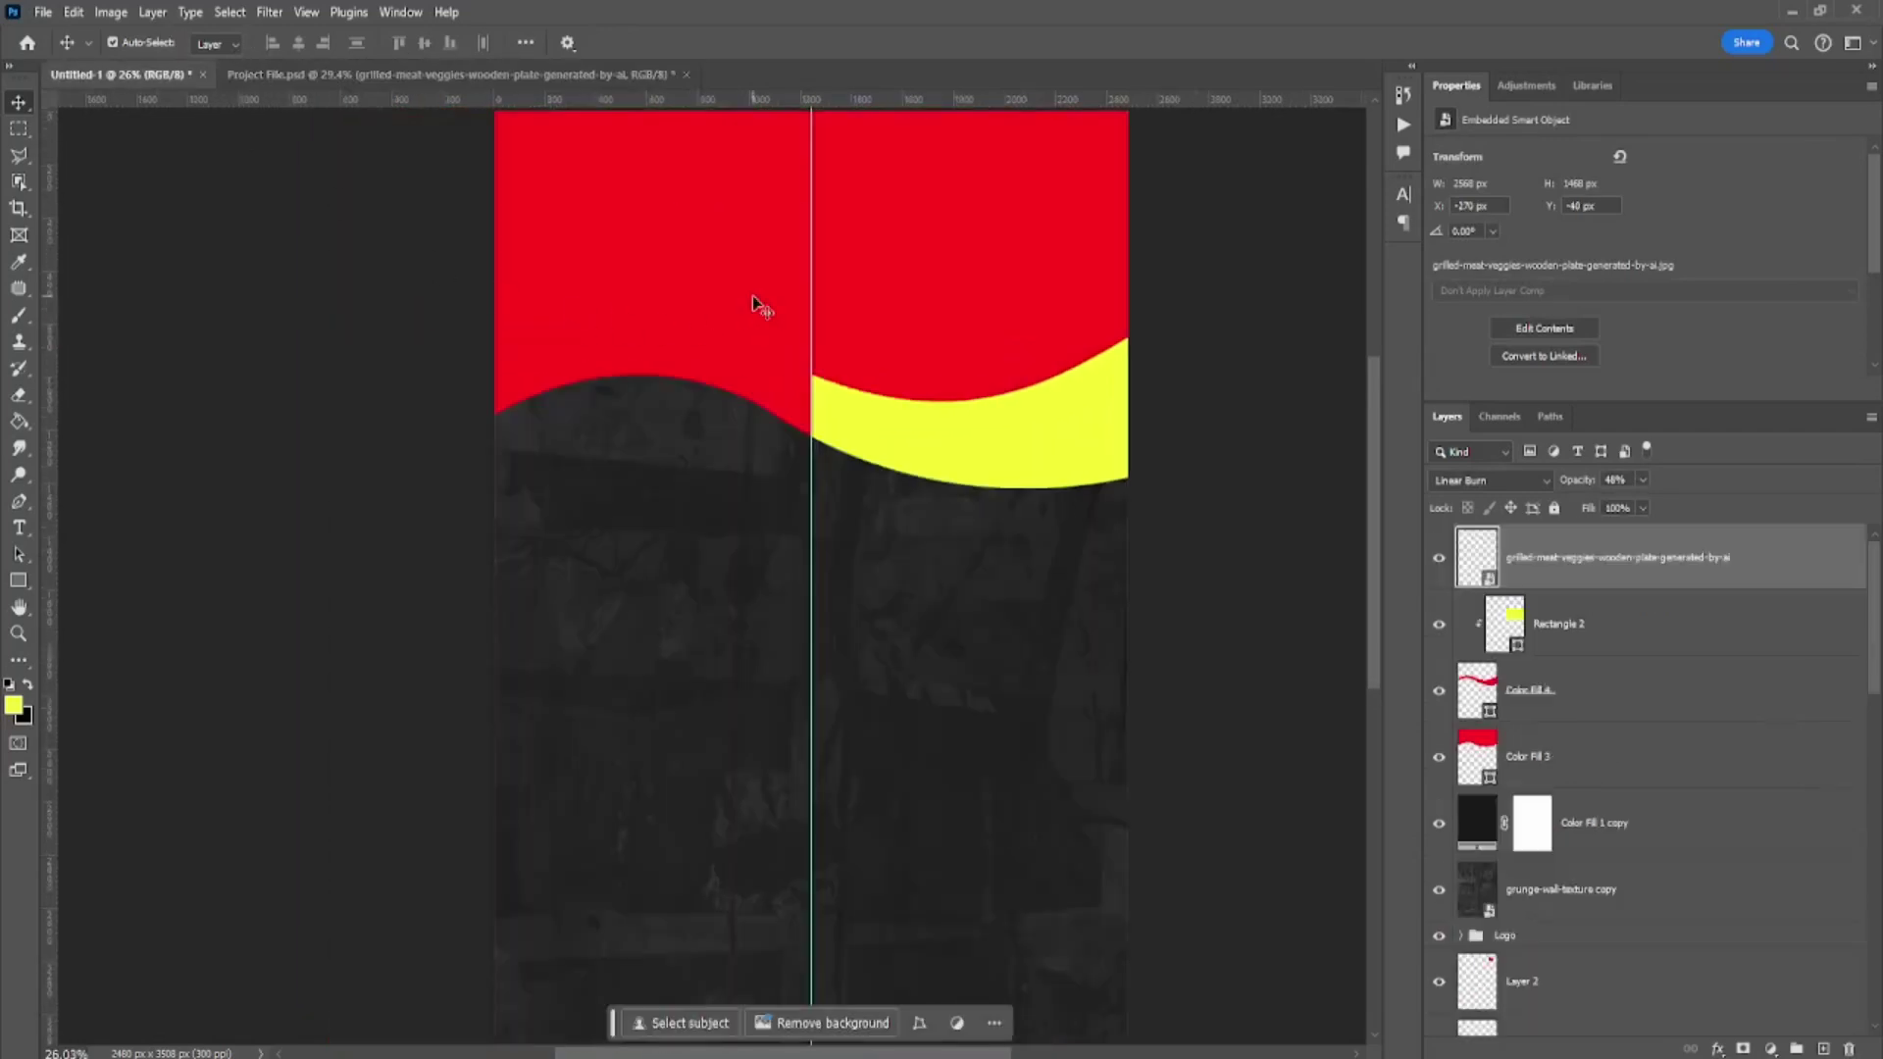
left_click(444, 79)
scroll(495, 579, "down", 1)
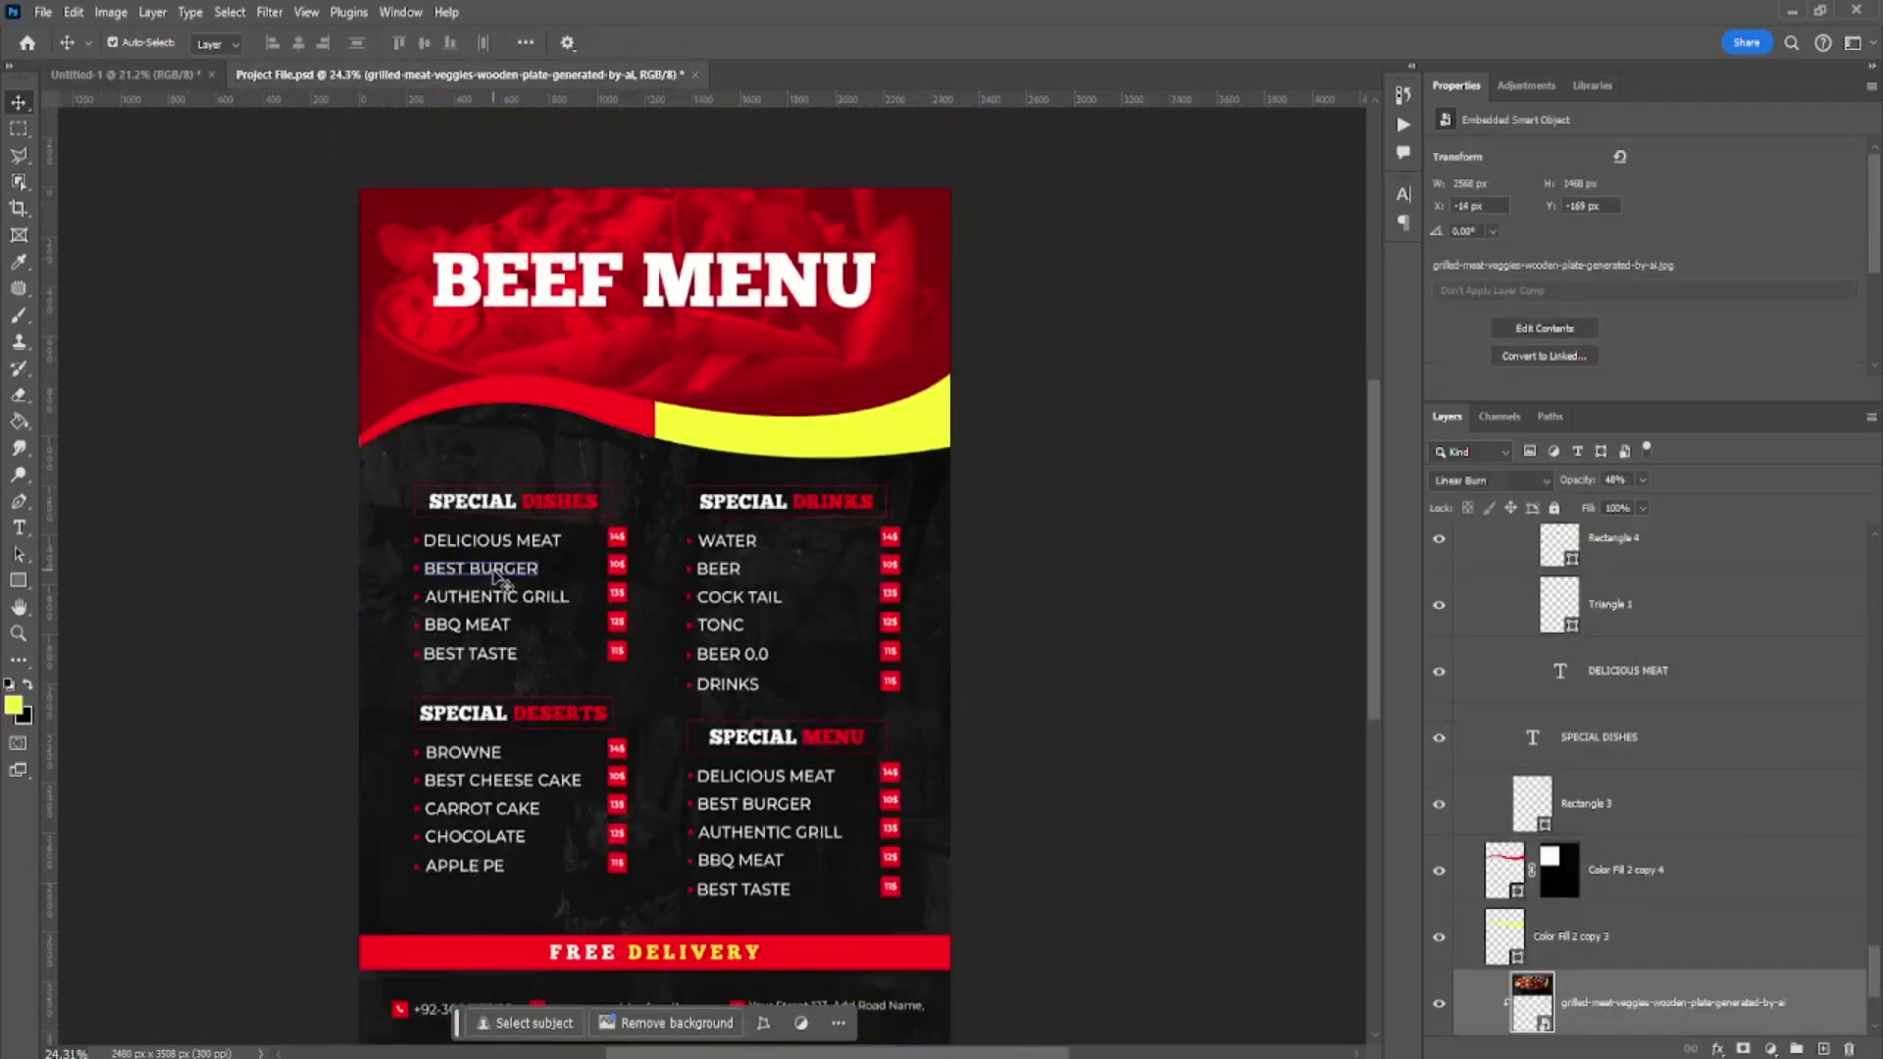
scroll(495, 579, "up", 1)
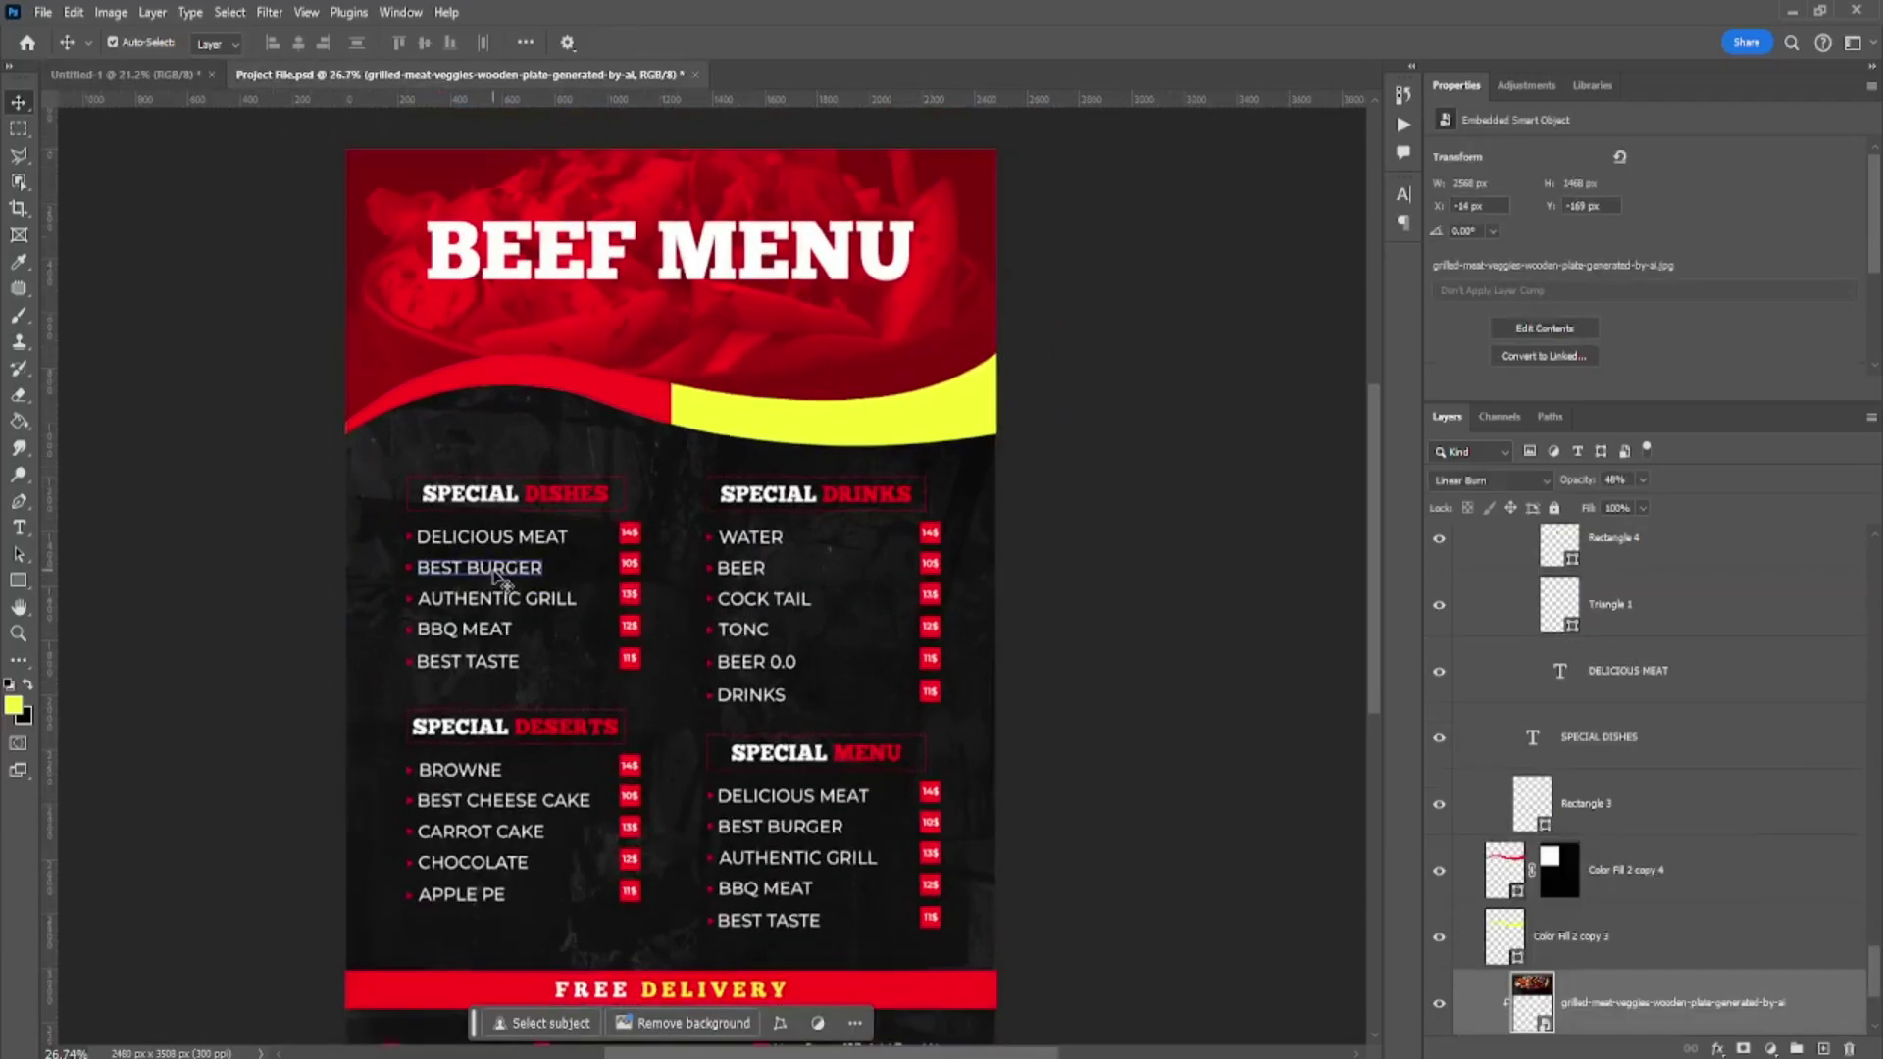
left_click(138, 63)
scroll(450, 623, "up", 1)
- Draw a 2580 × 126 px red bar across the lower poster and nudge it lower
scroll(585, 722, "up", 1)
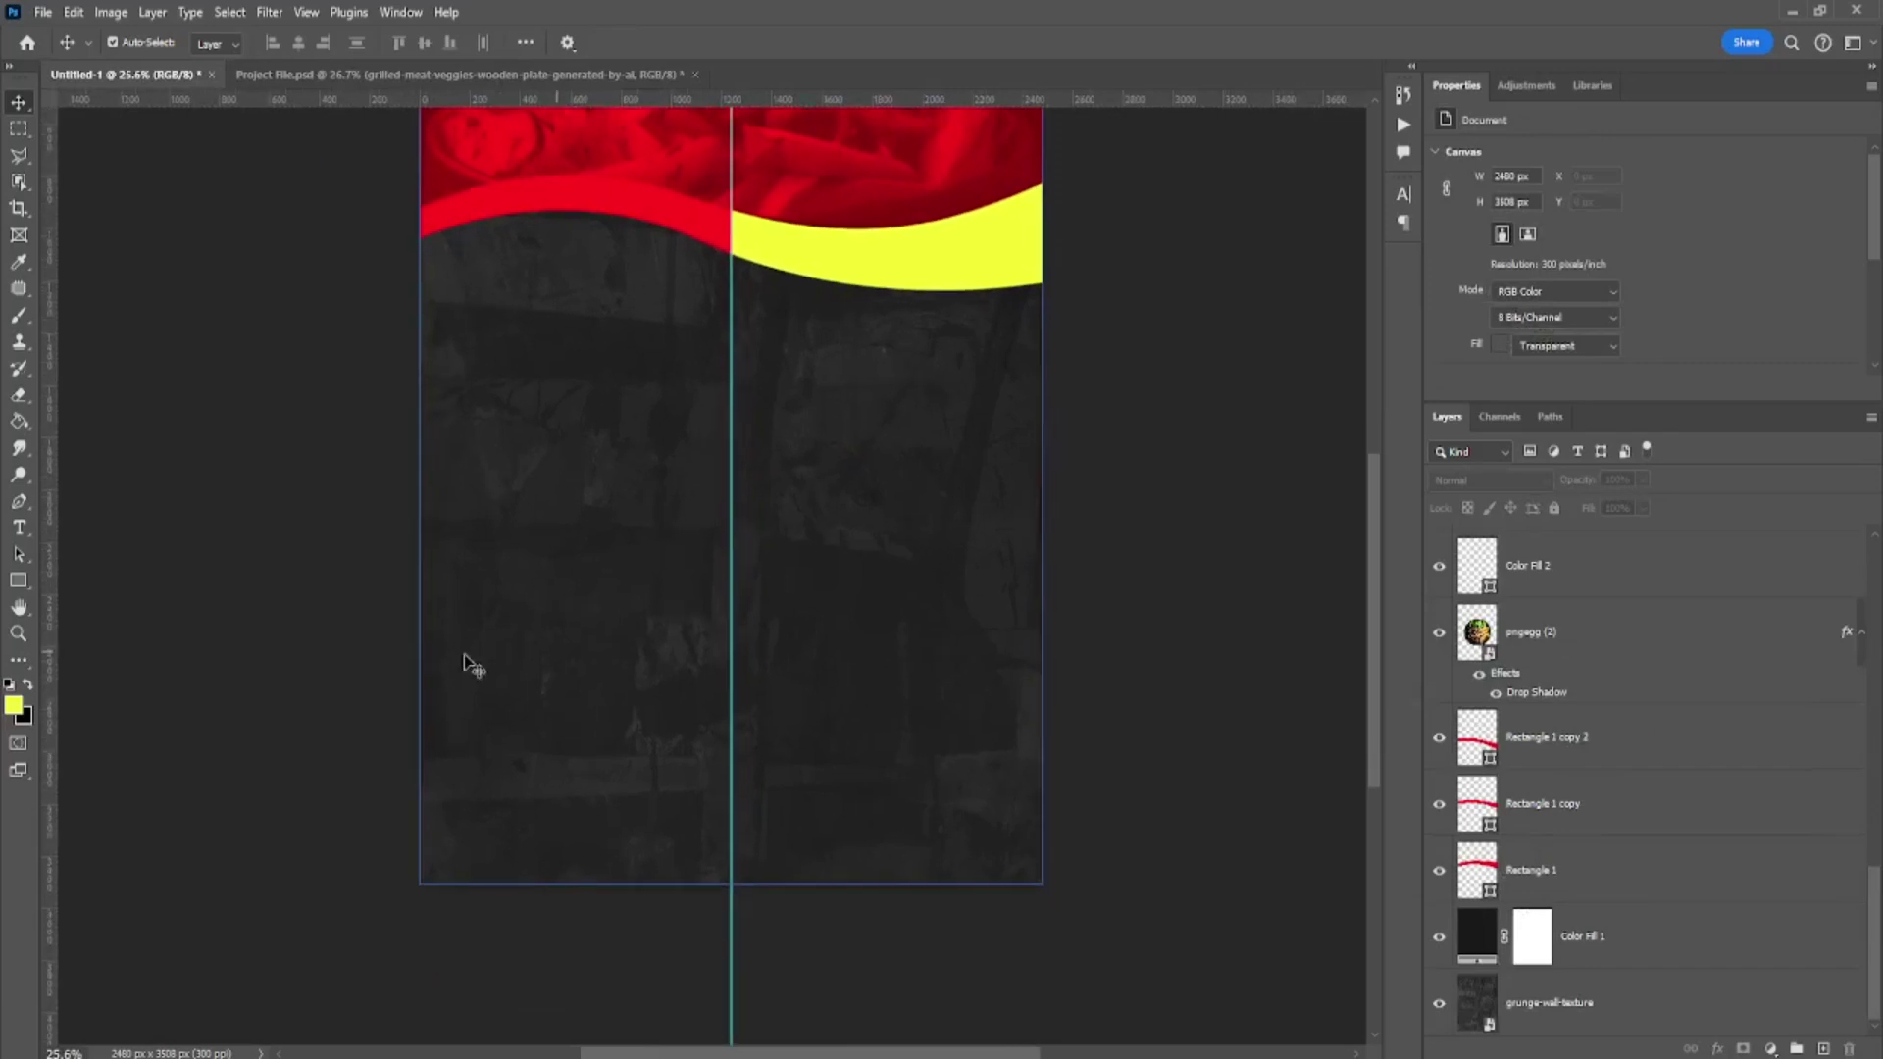
left_click(19, 580)
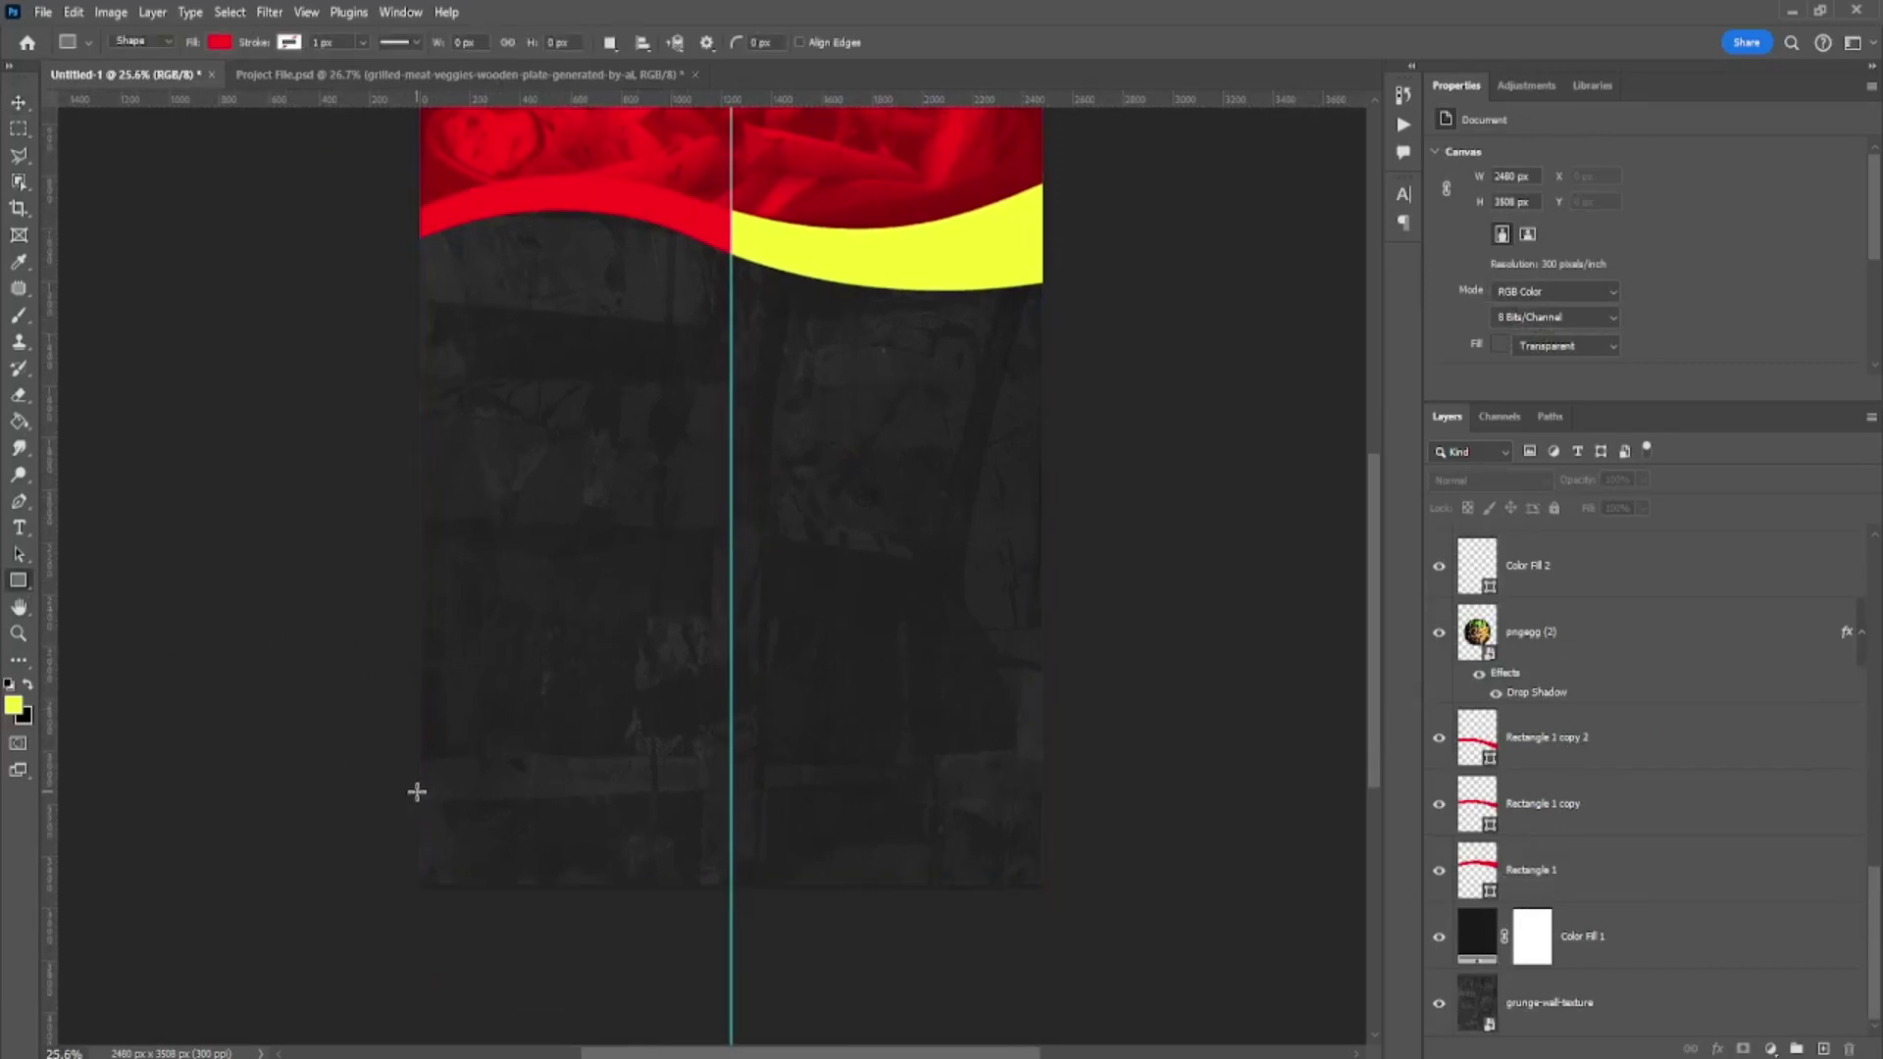
left_click_drag(417, 791, 1064, 824)
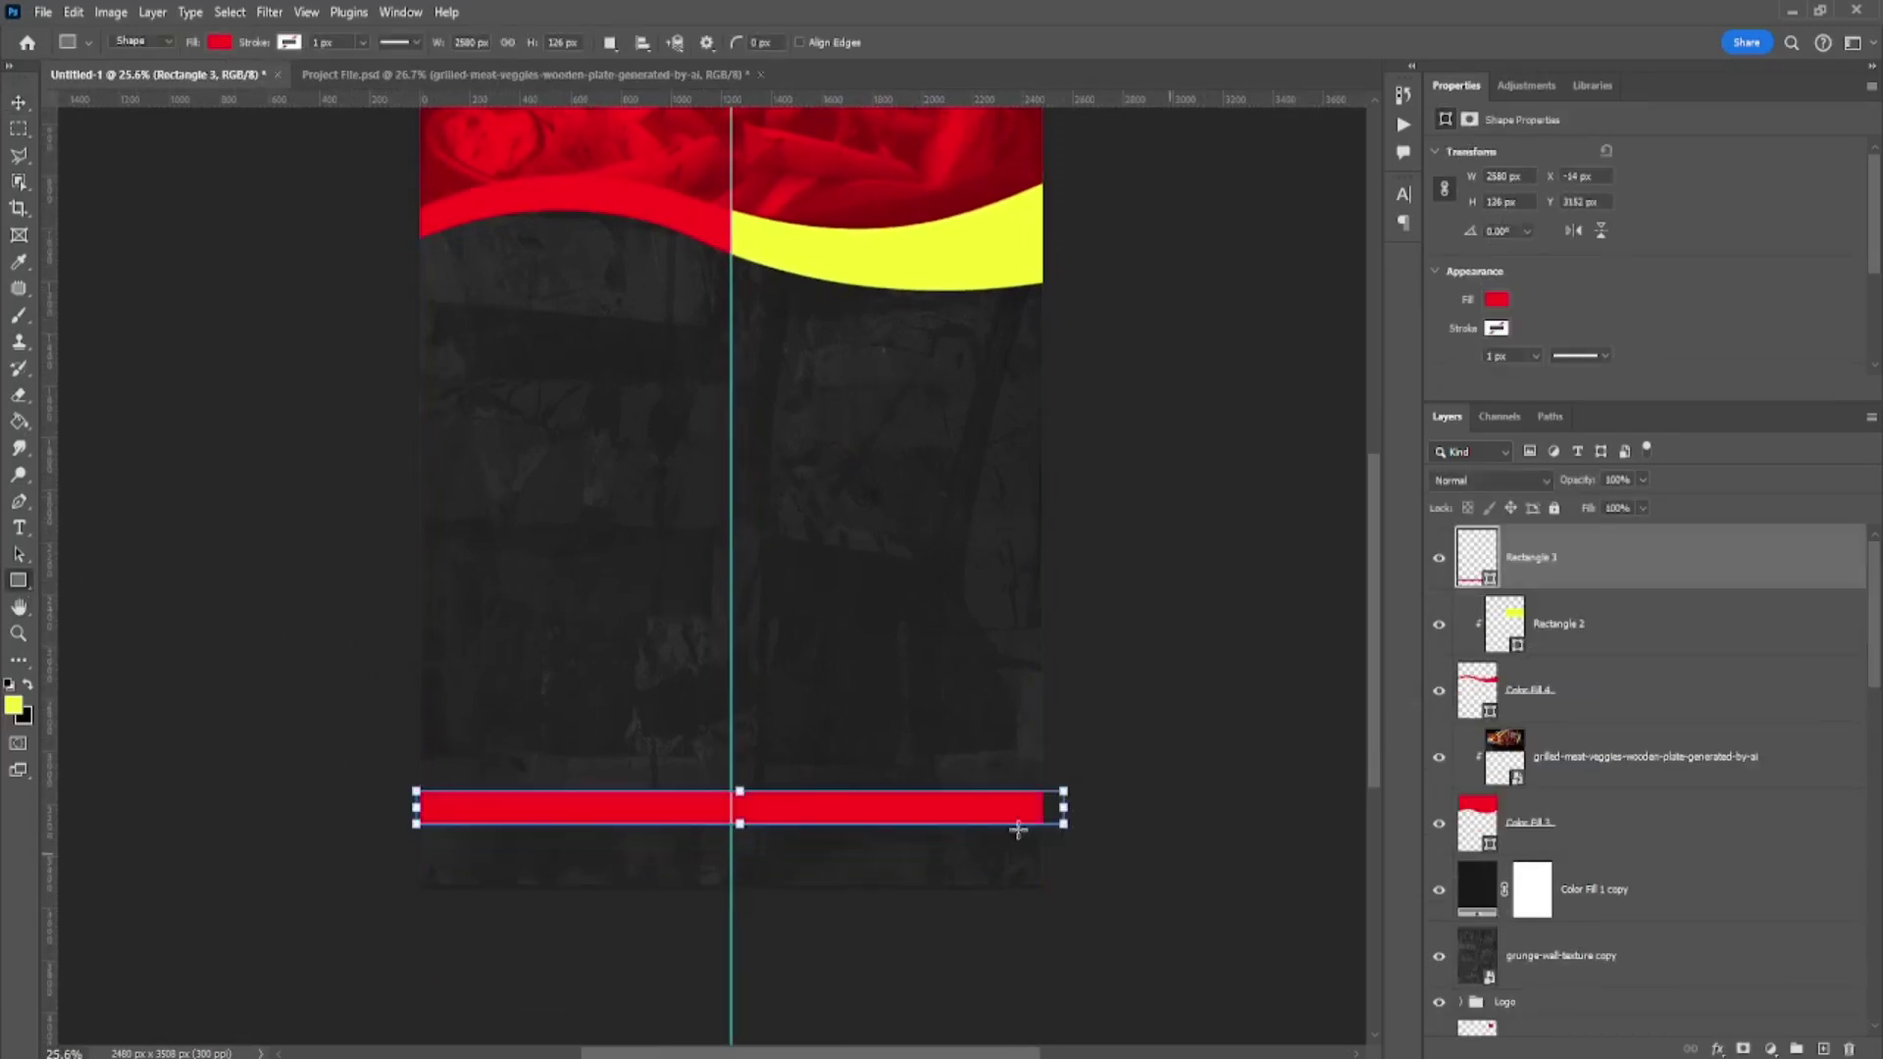
scroll(546, 903, "up", 1)
scroll(547, 903, "up", 3)
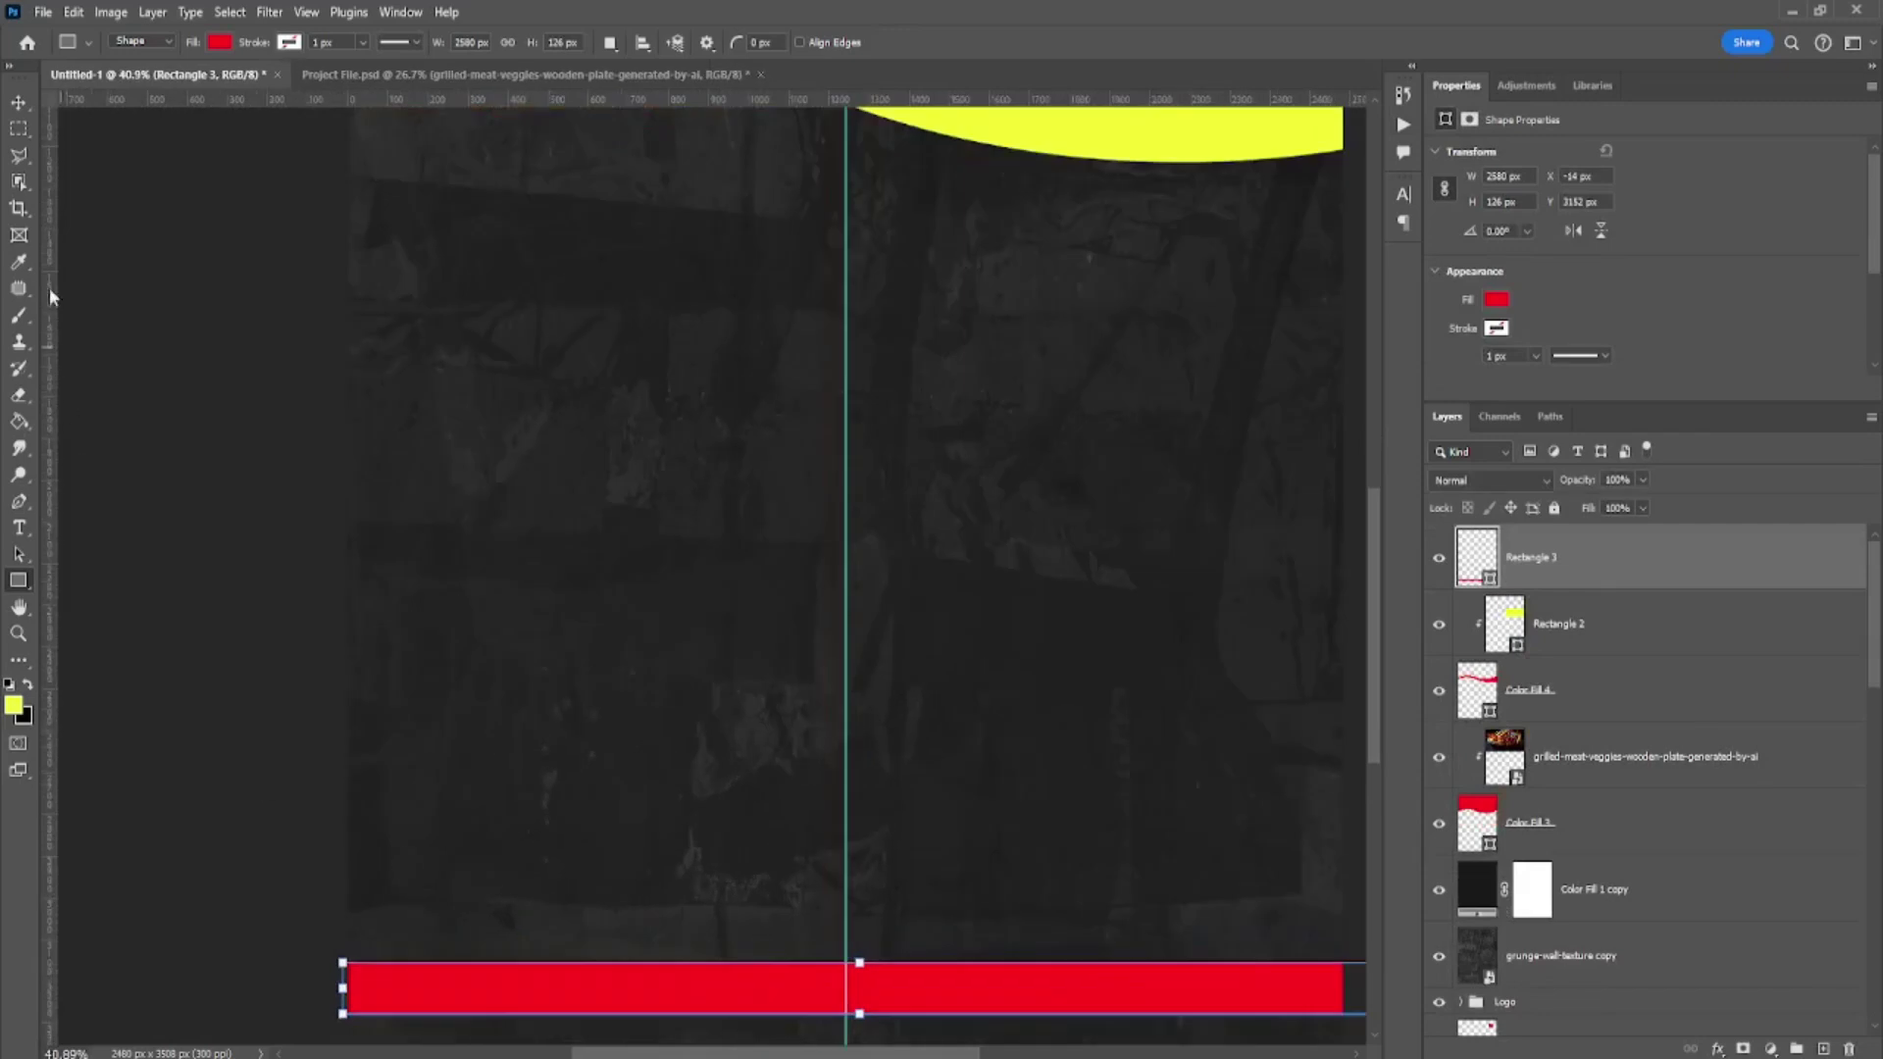
left_click(19, 102)
key("ctrl+a")
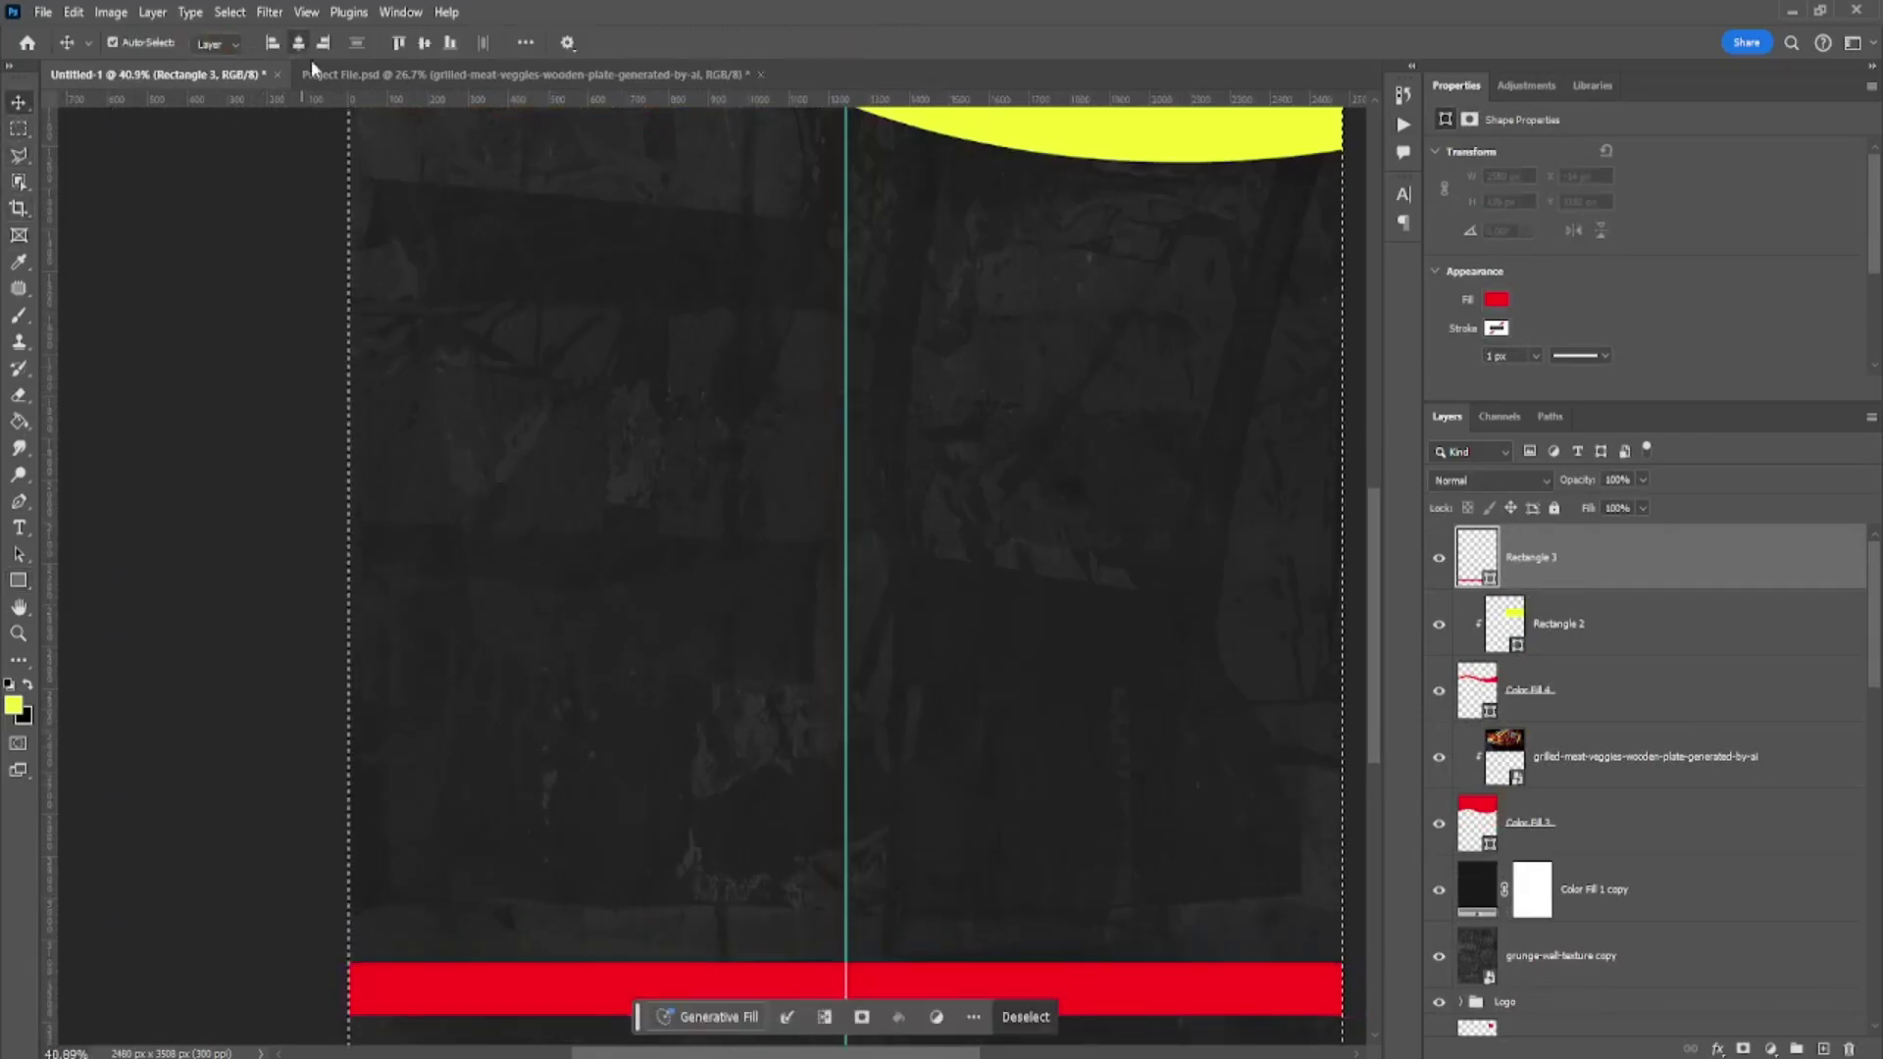
key("ctrl+d")
scroll(827, 622, "down", 3)
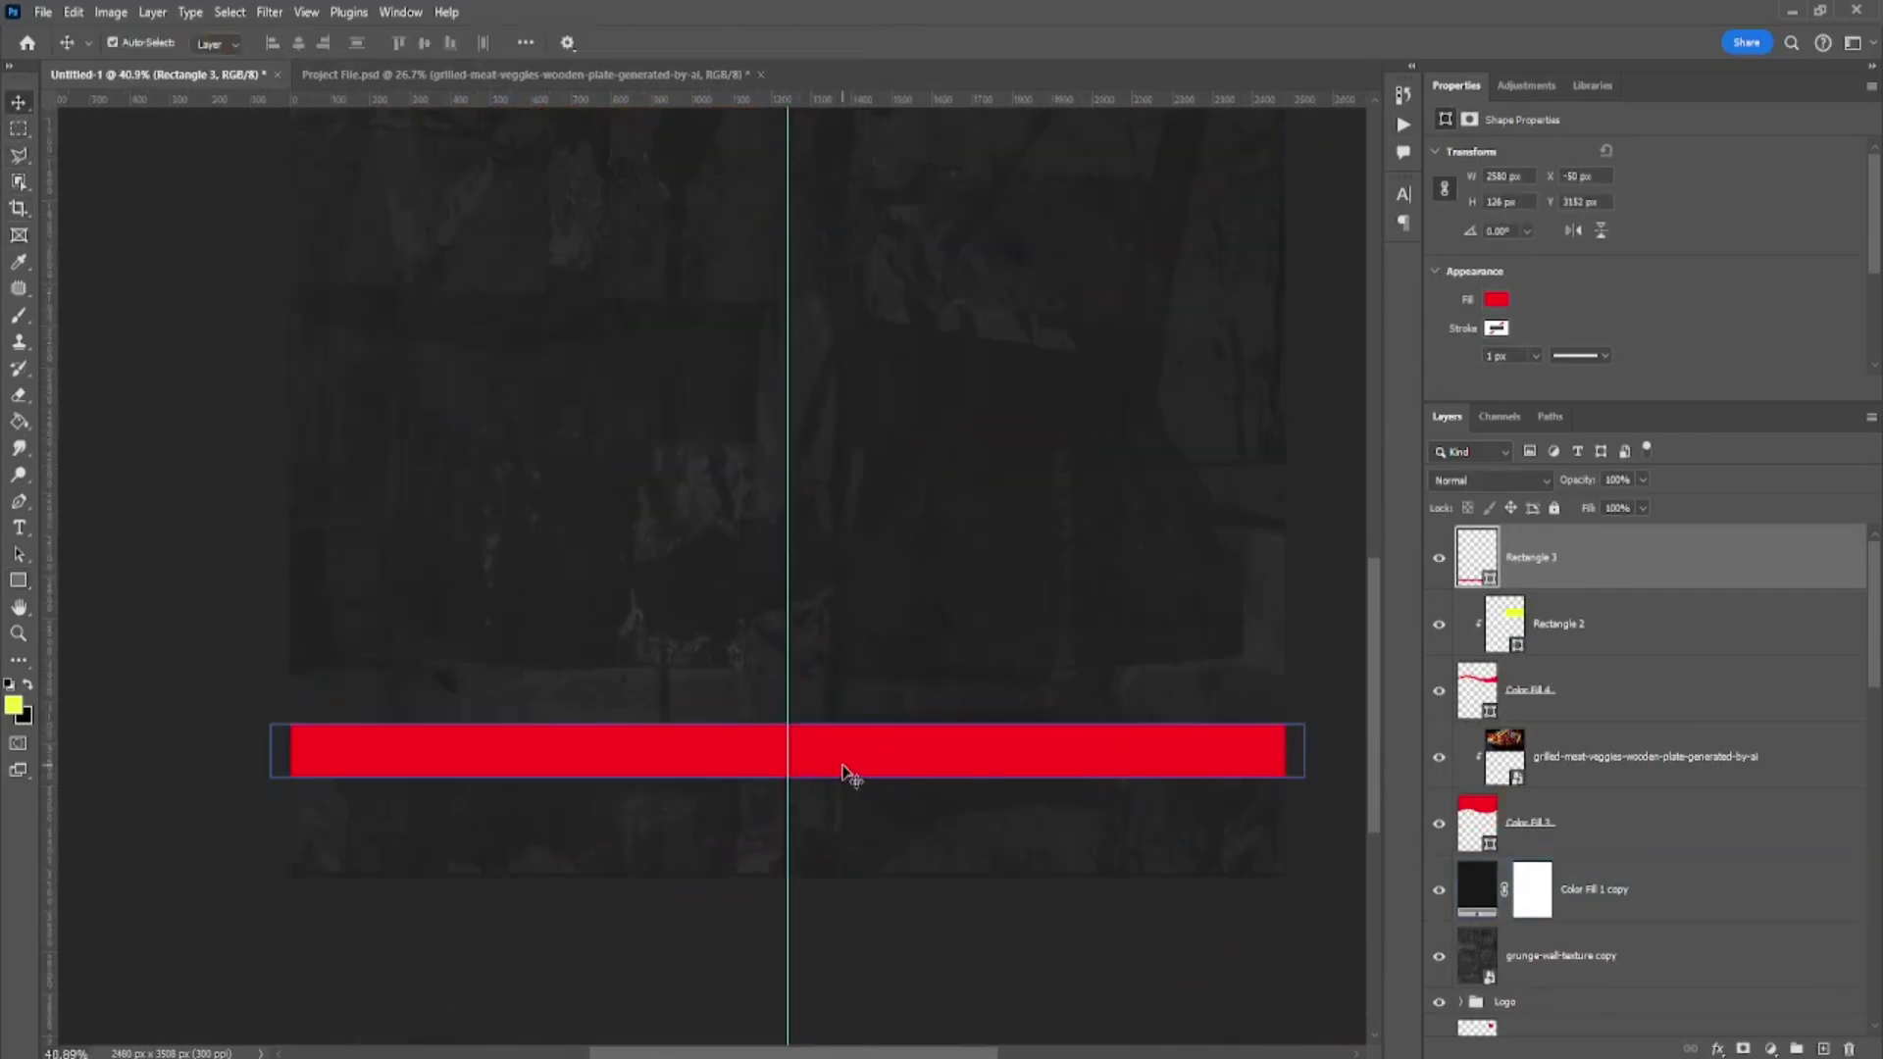
left_click_drag(845, 771, 845, 775)
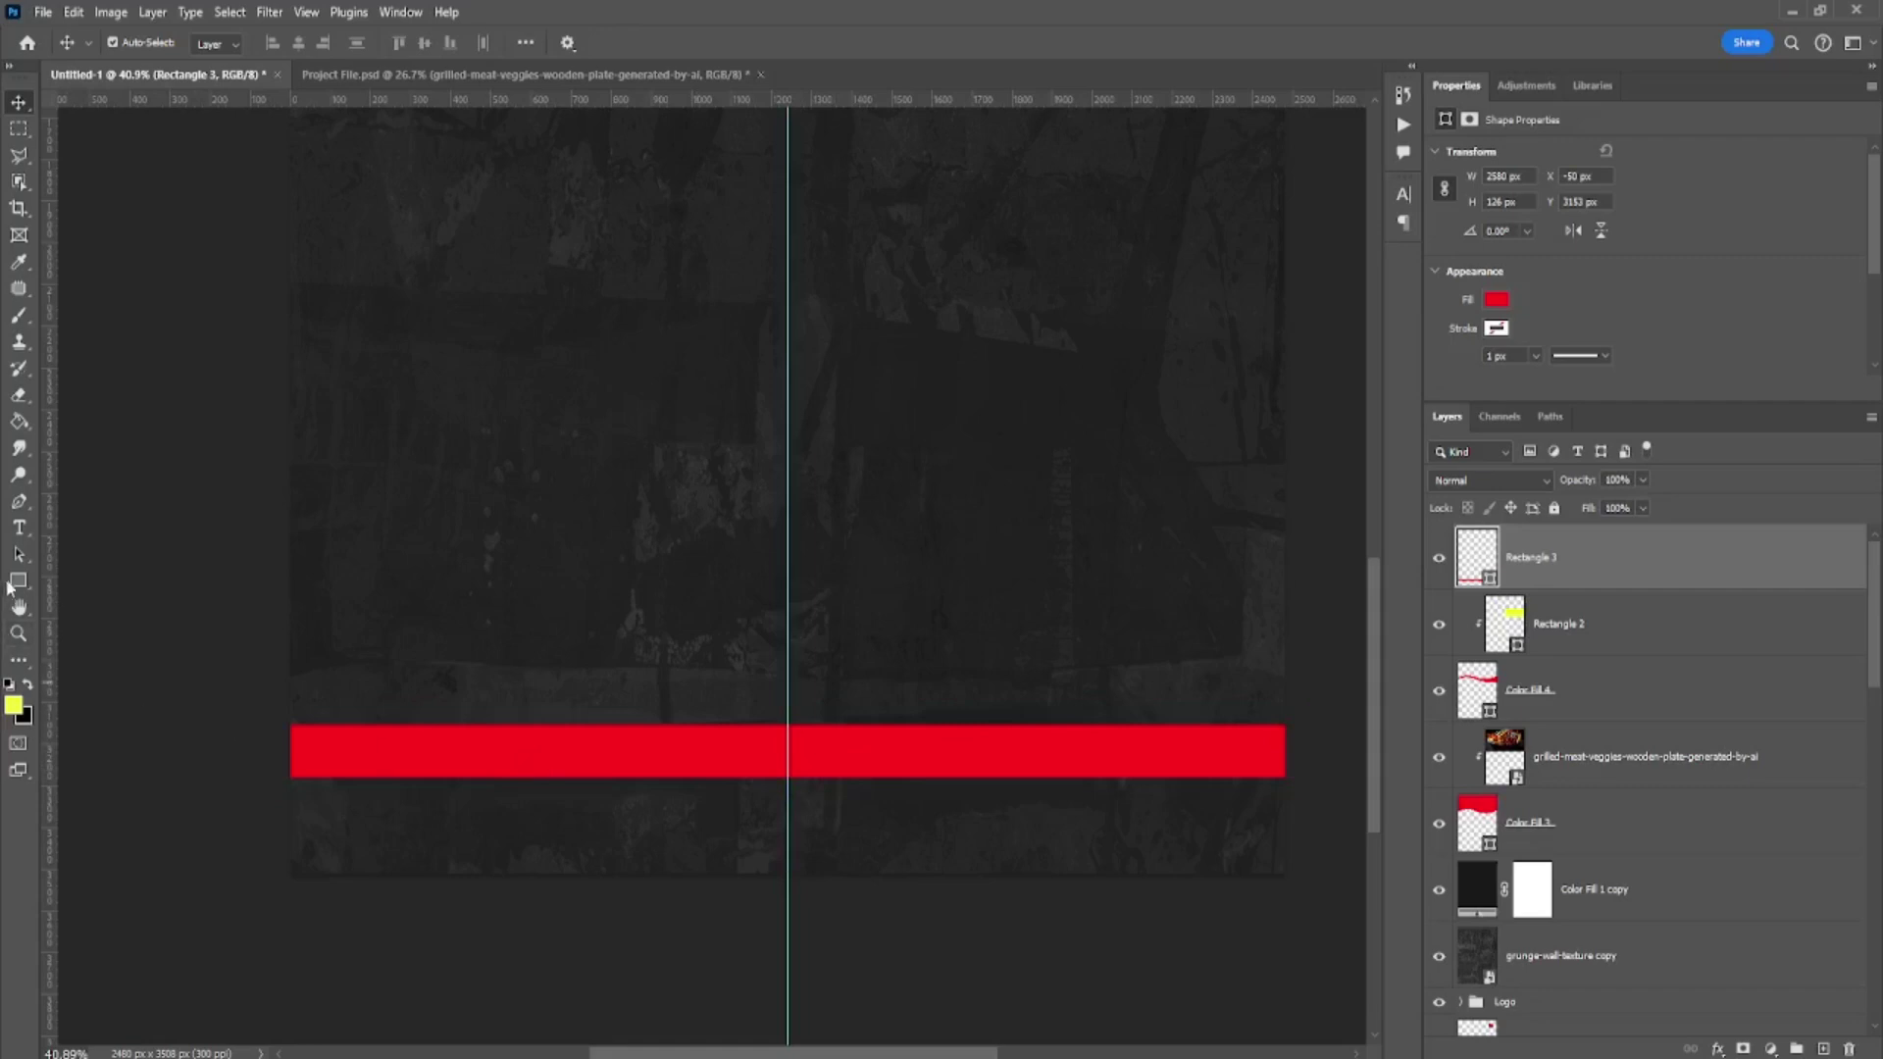
- Add the text 'FREE DELIVERY' just above the red bar
left_click(19, 530)
scroll(526, 659, "up", 2)
left_click(611, 684)
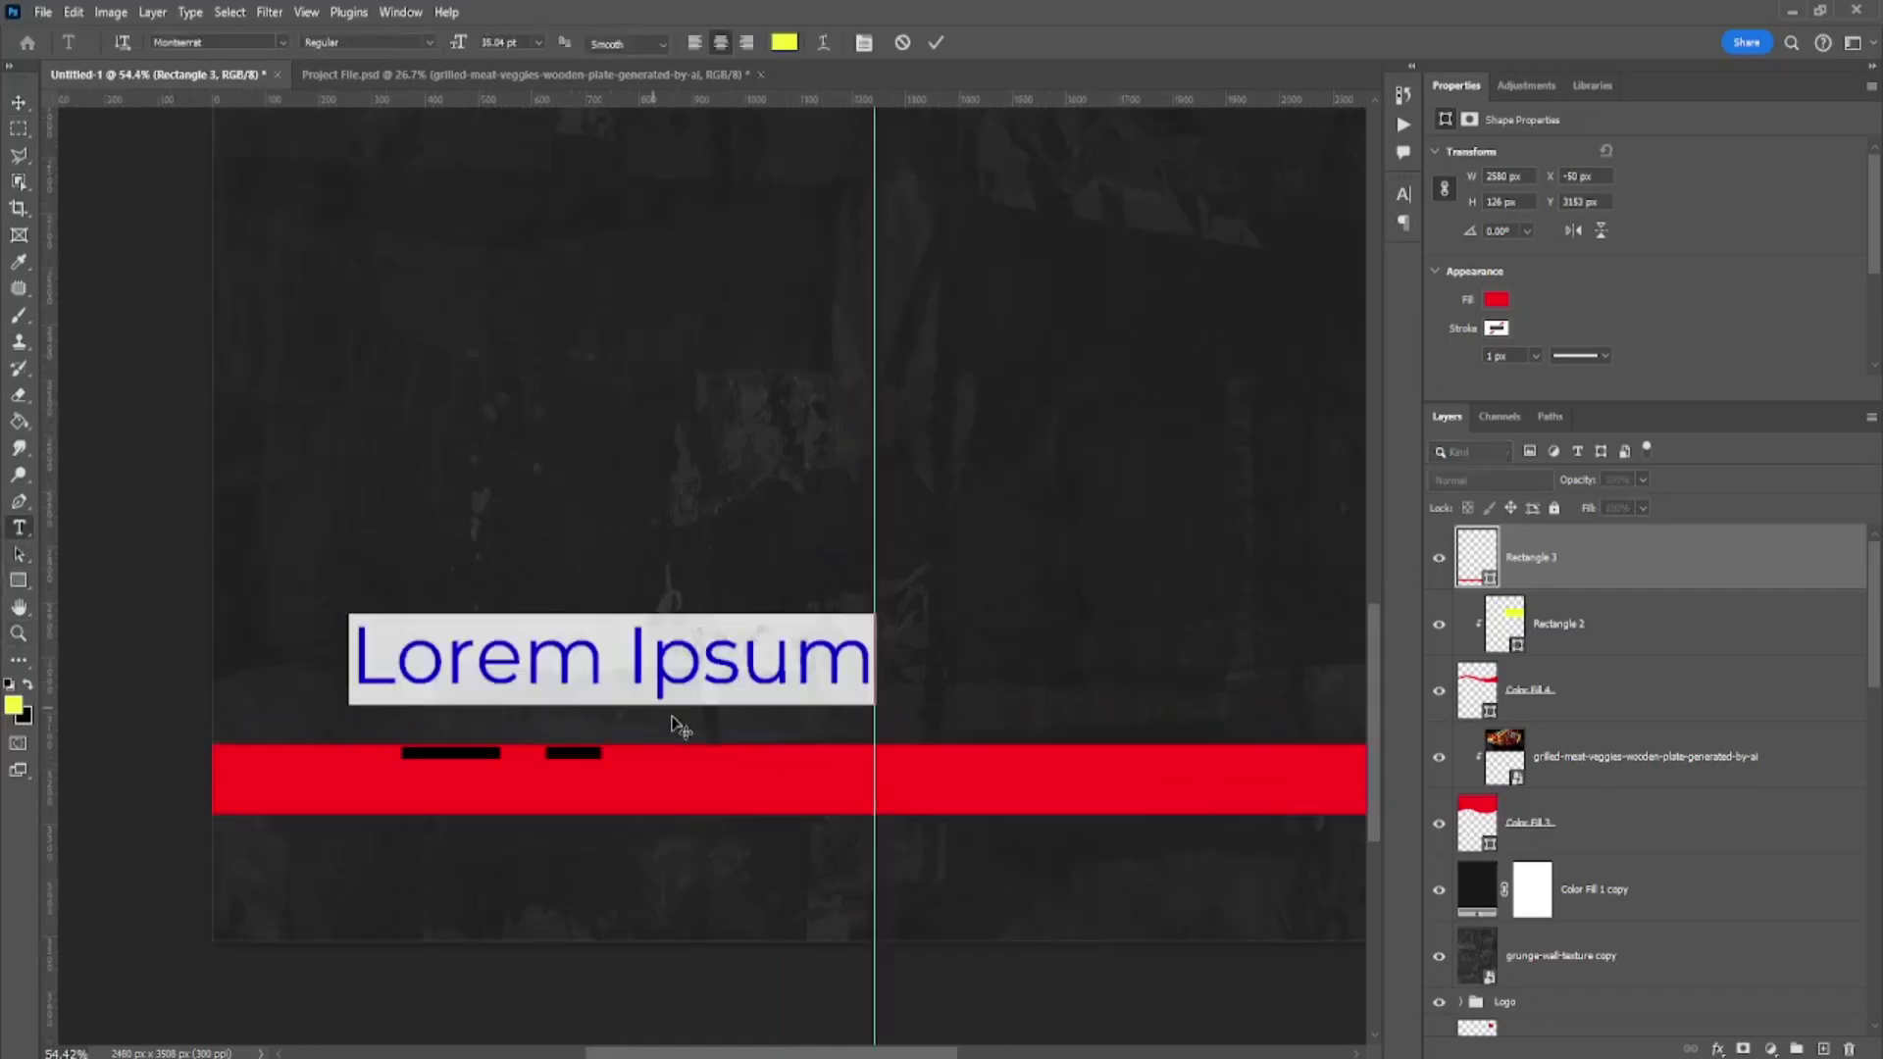
type("FREE")
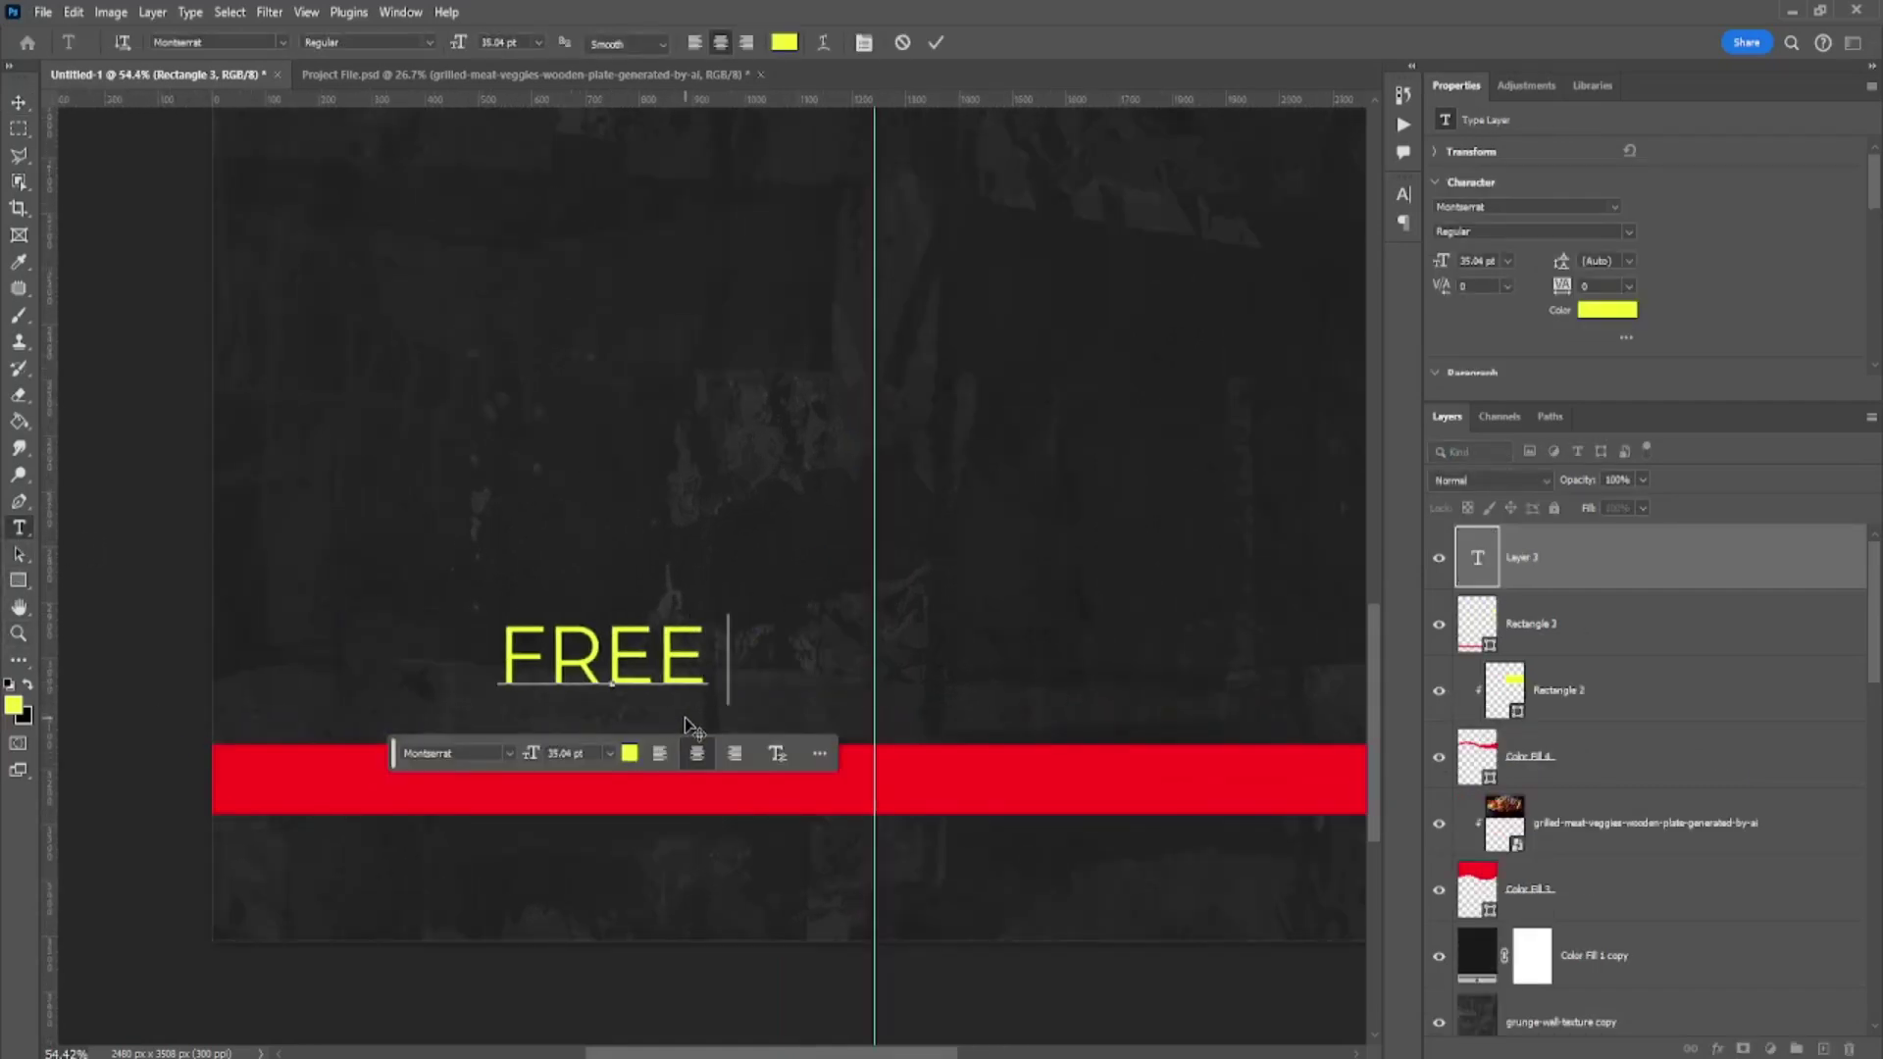
type(" DELI")
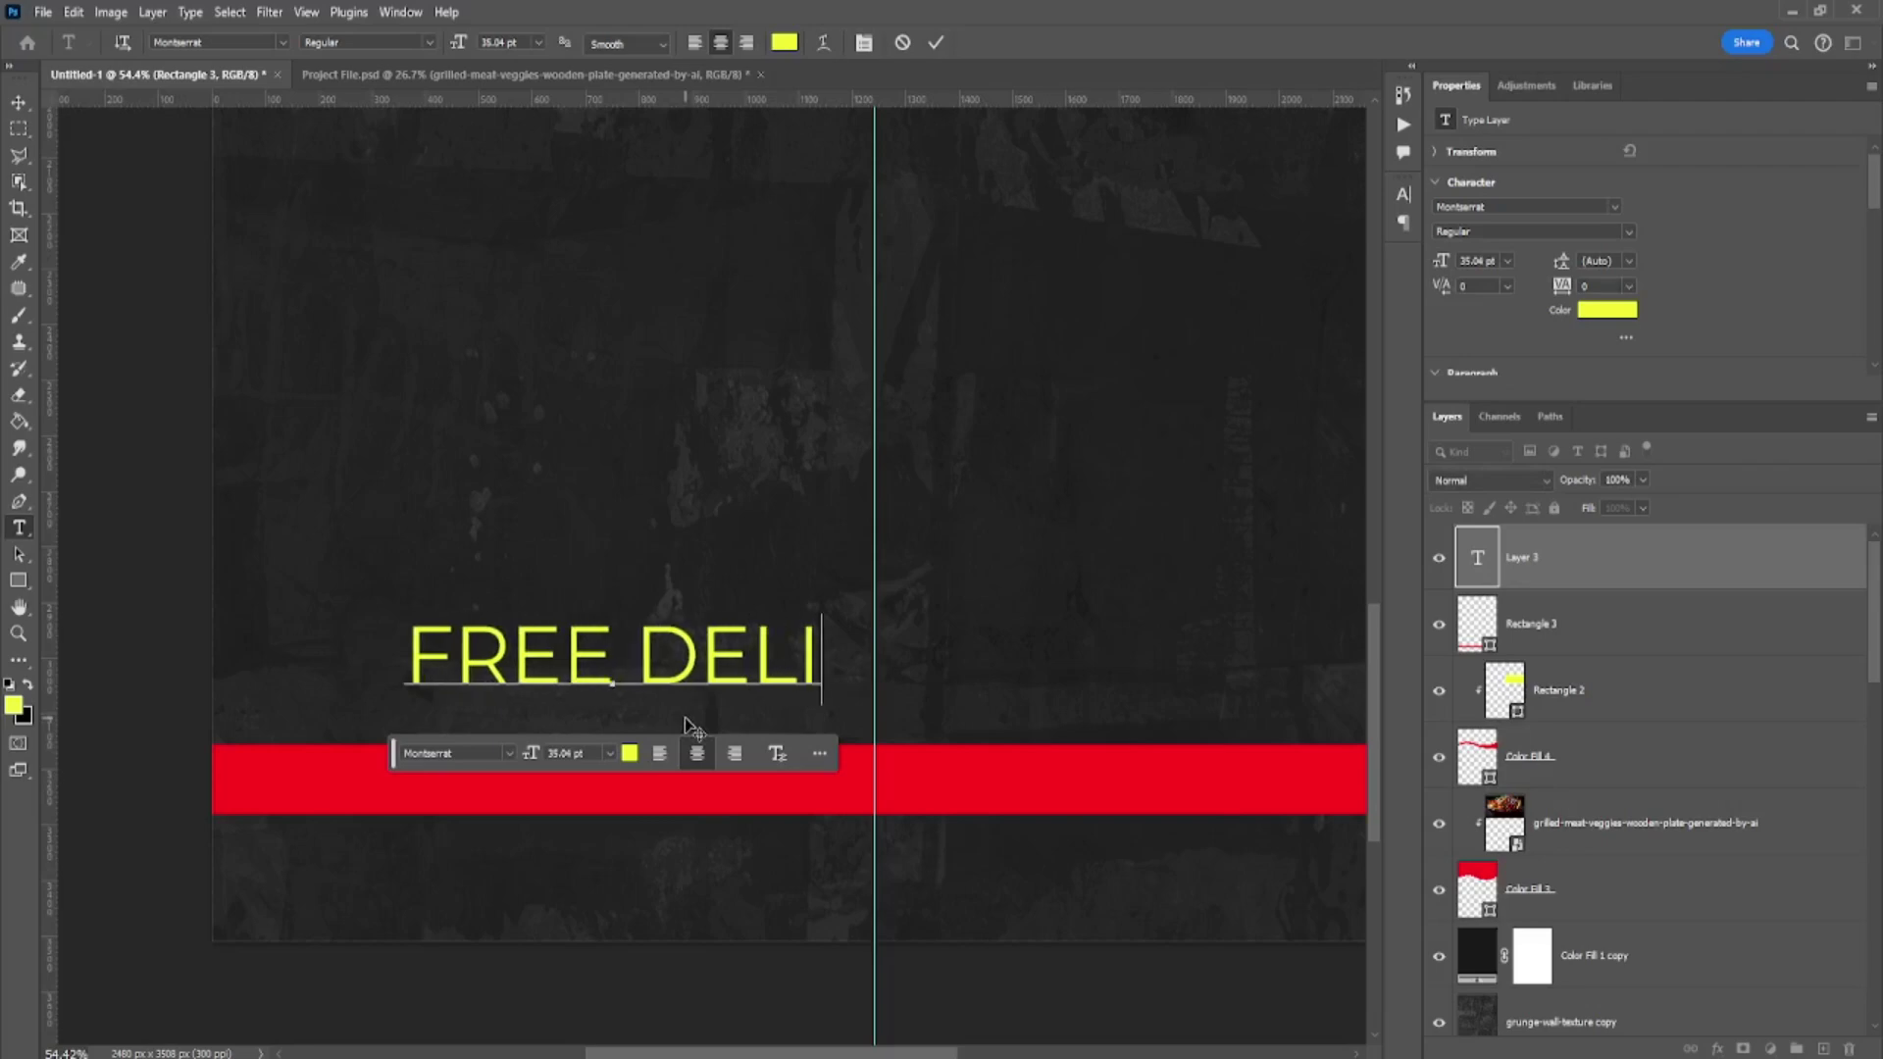
type("VERY")
- Set FREE DELIVERY in the Chunk Five font with wide tracking (300)
key("ctrl+a")
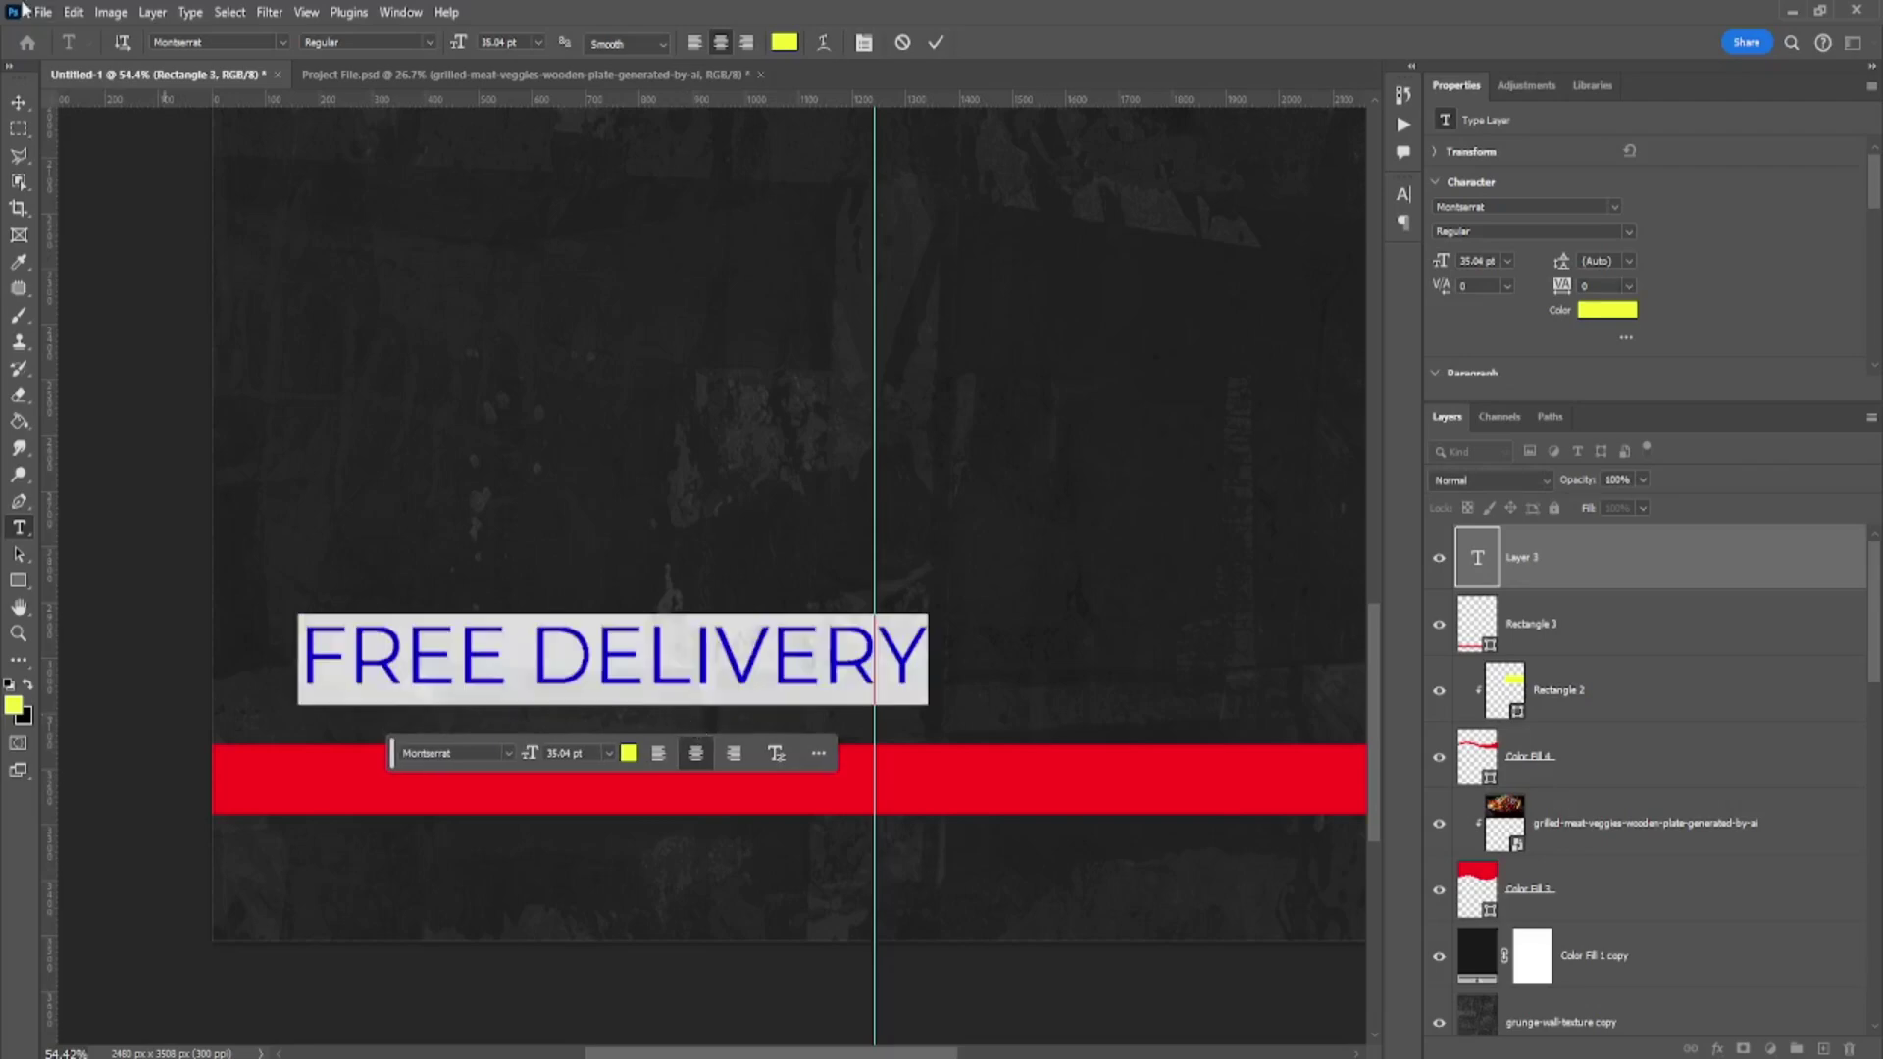
left_click(283, 43)
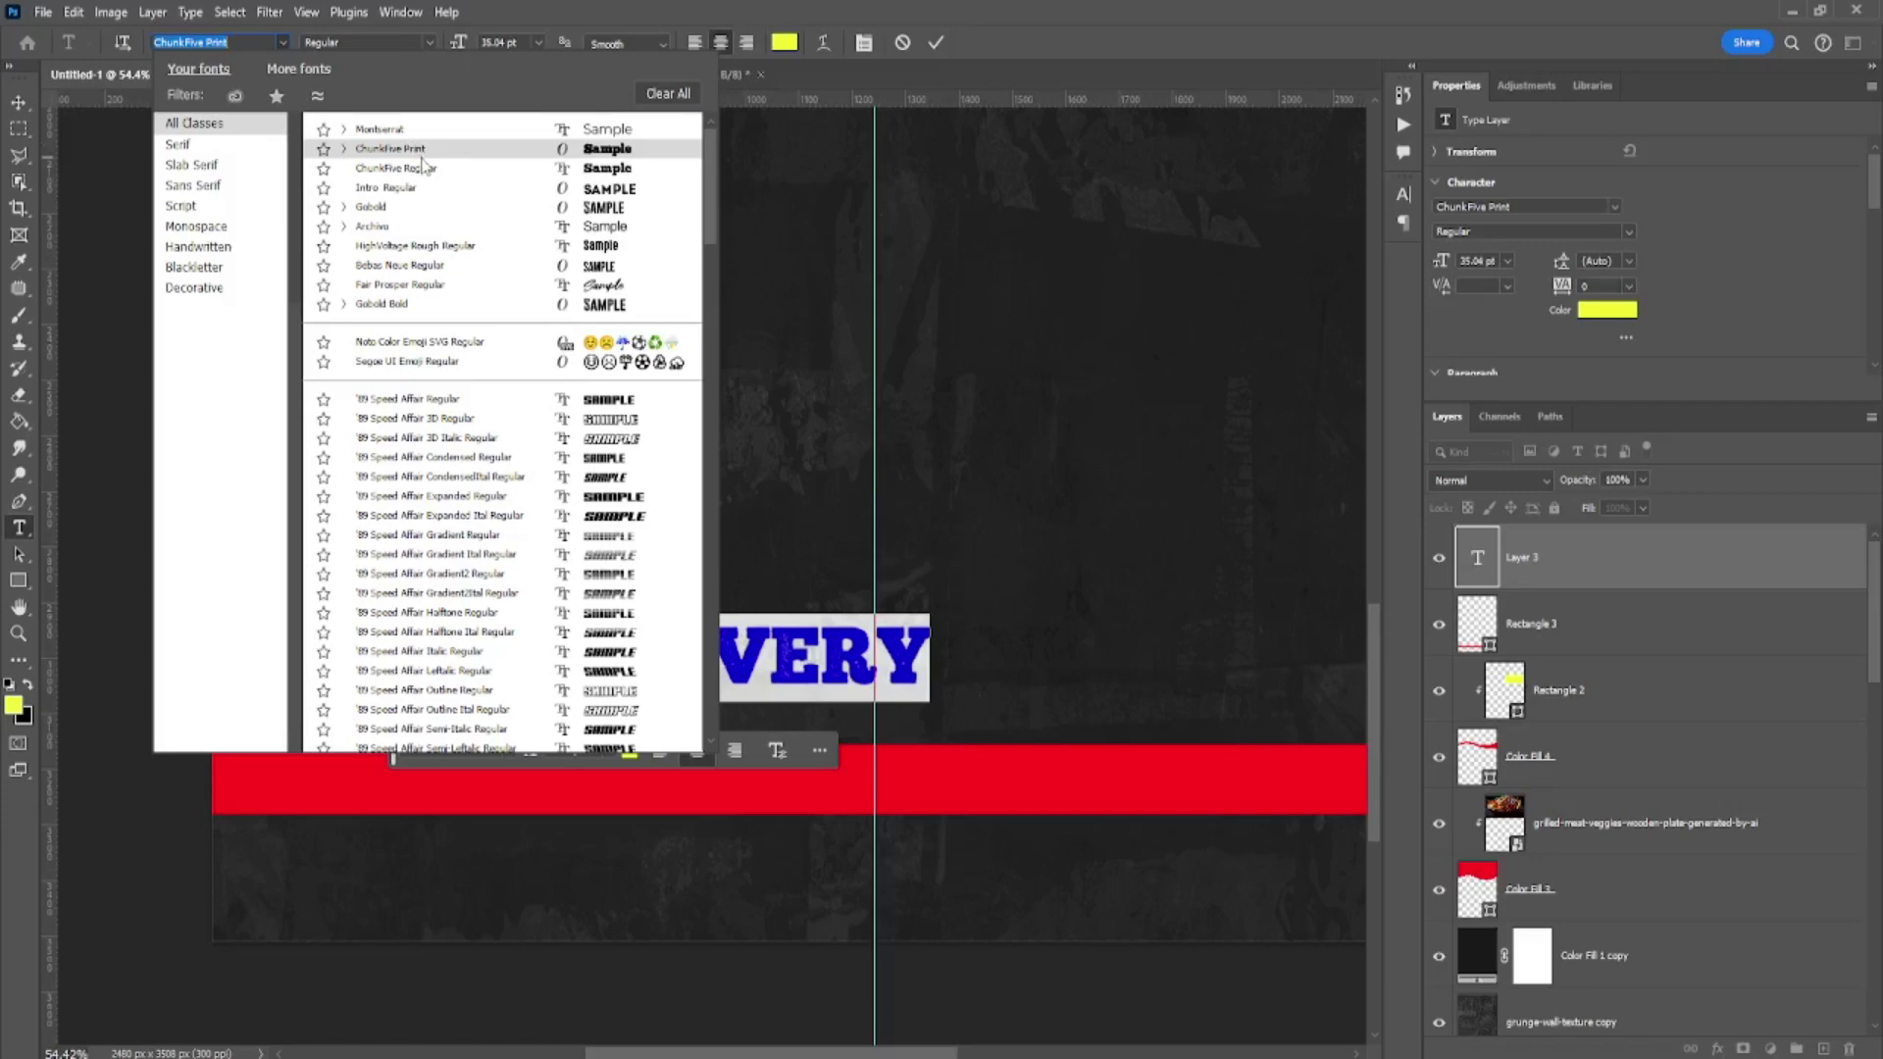
left_click(423, 168)
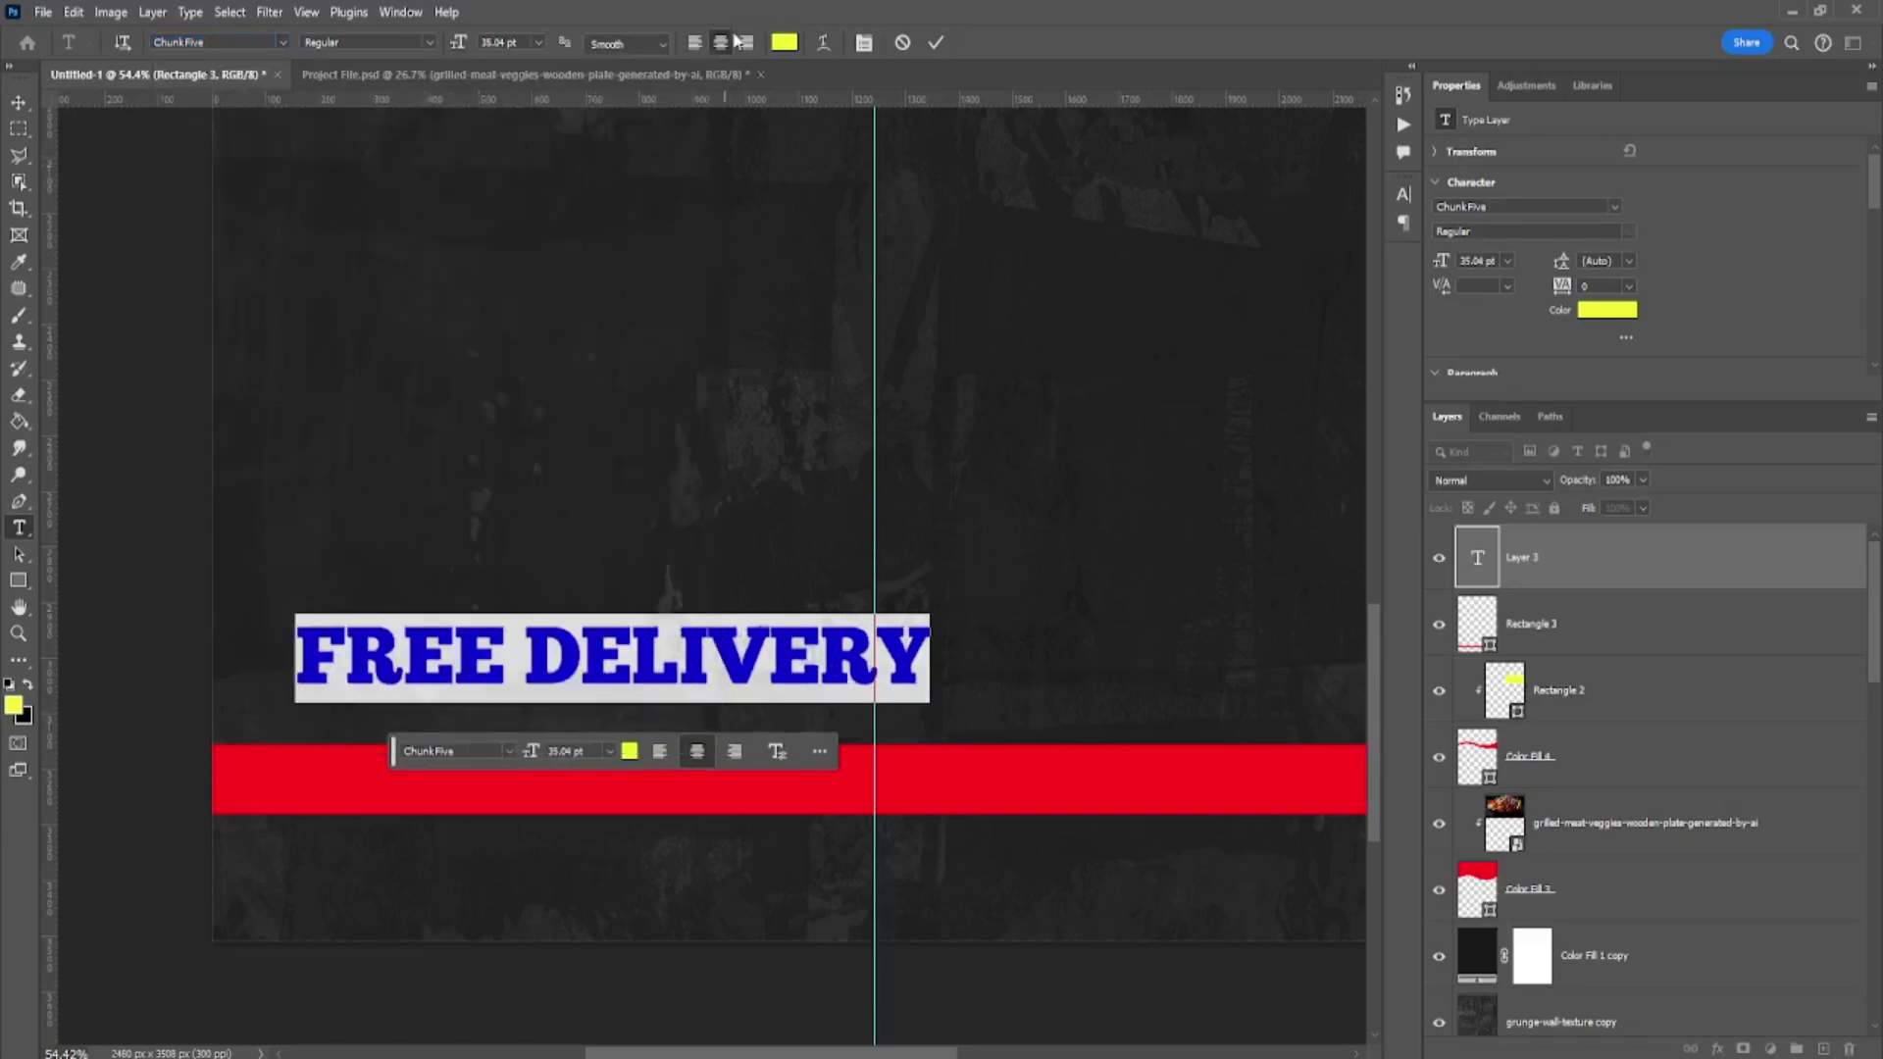
left_click(861, 44)
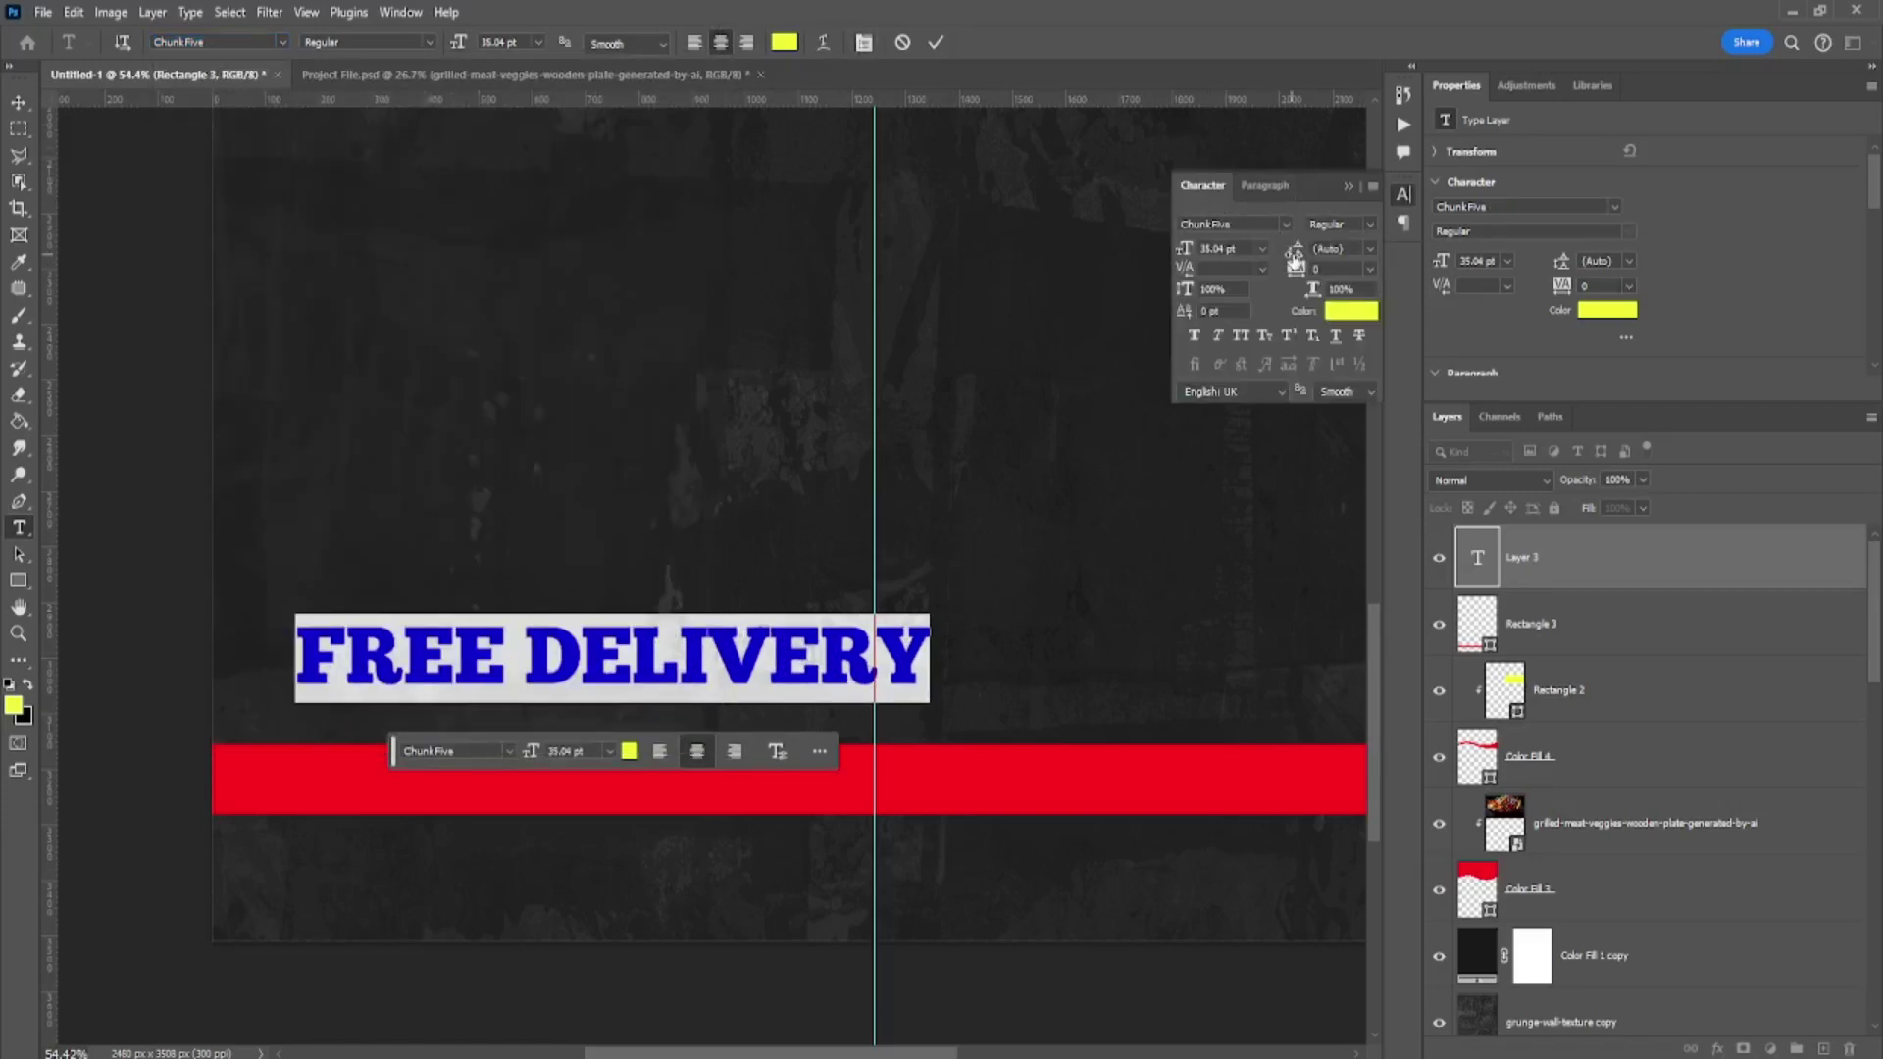
left_click_drag(1302, 280, 1319, 282)
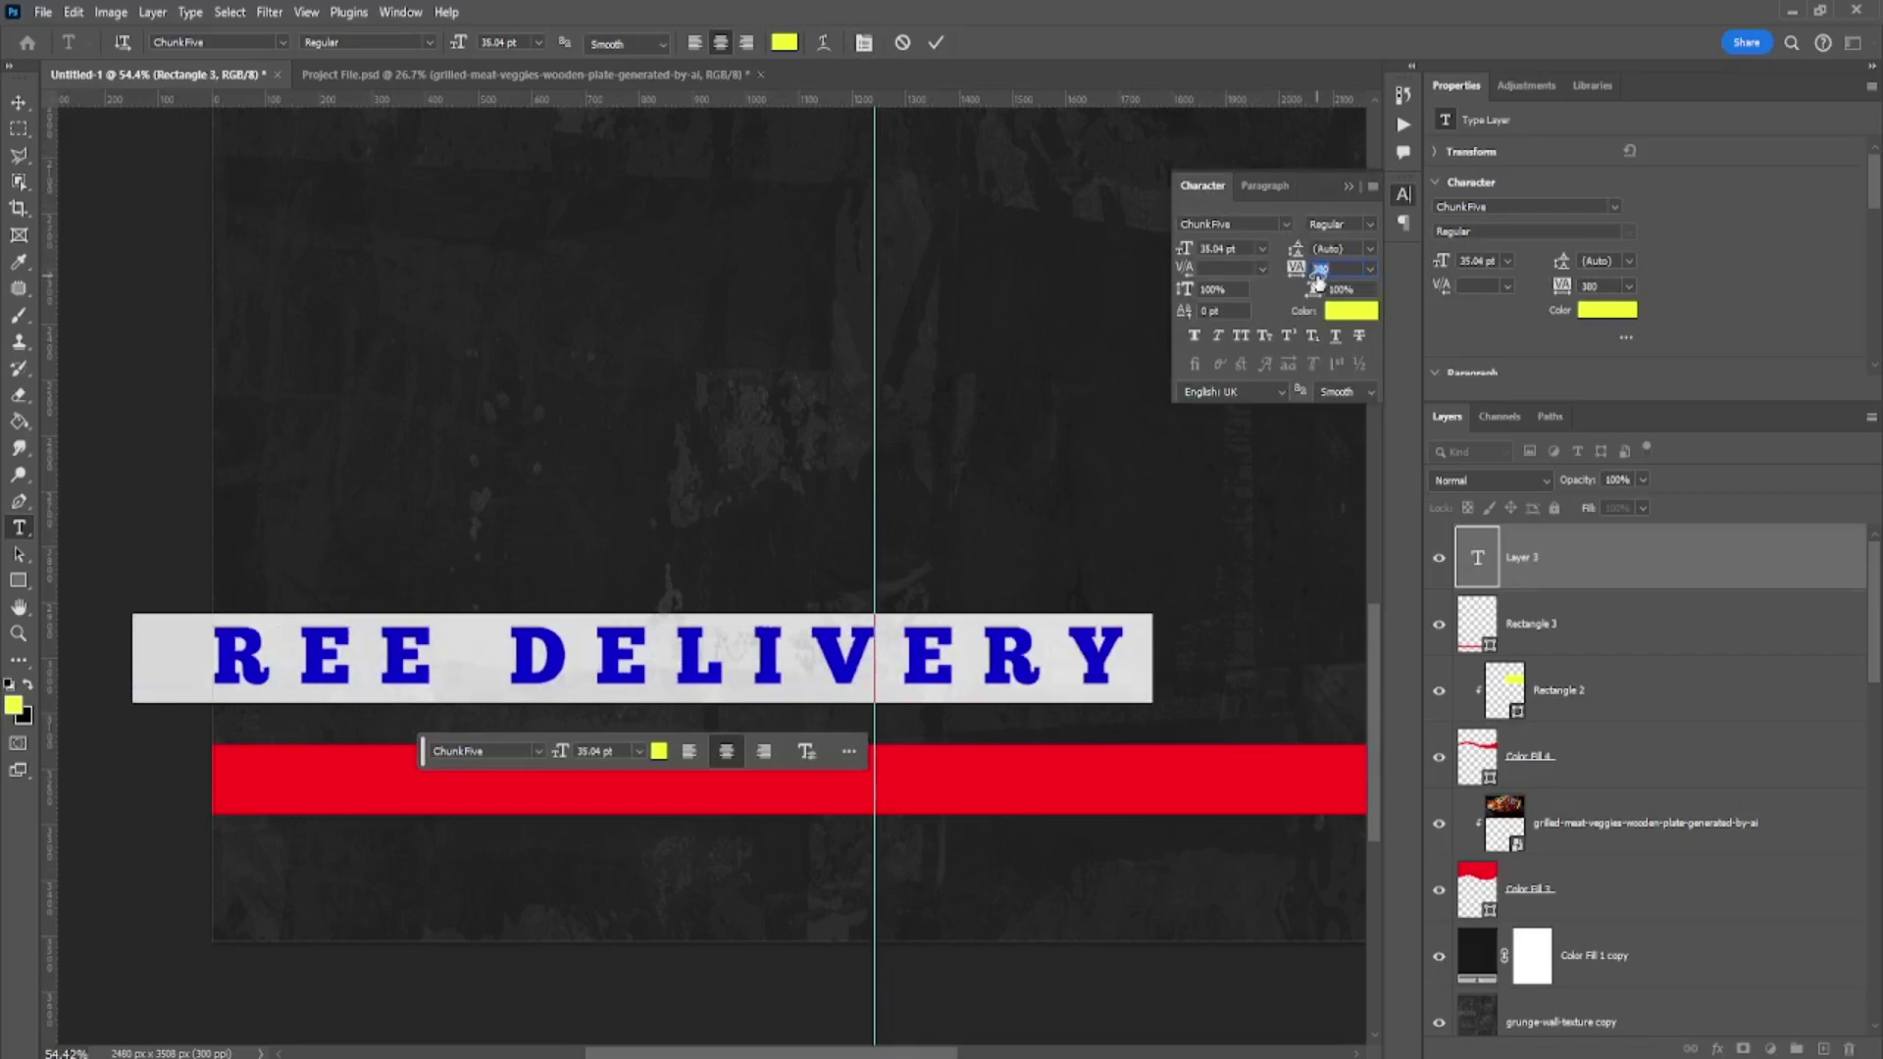
left_click(17, 115)
- Scale the text to about 54% and centre it on red bar Rectangle 3
key("ctrl+t")
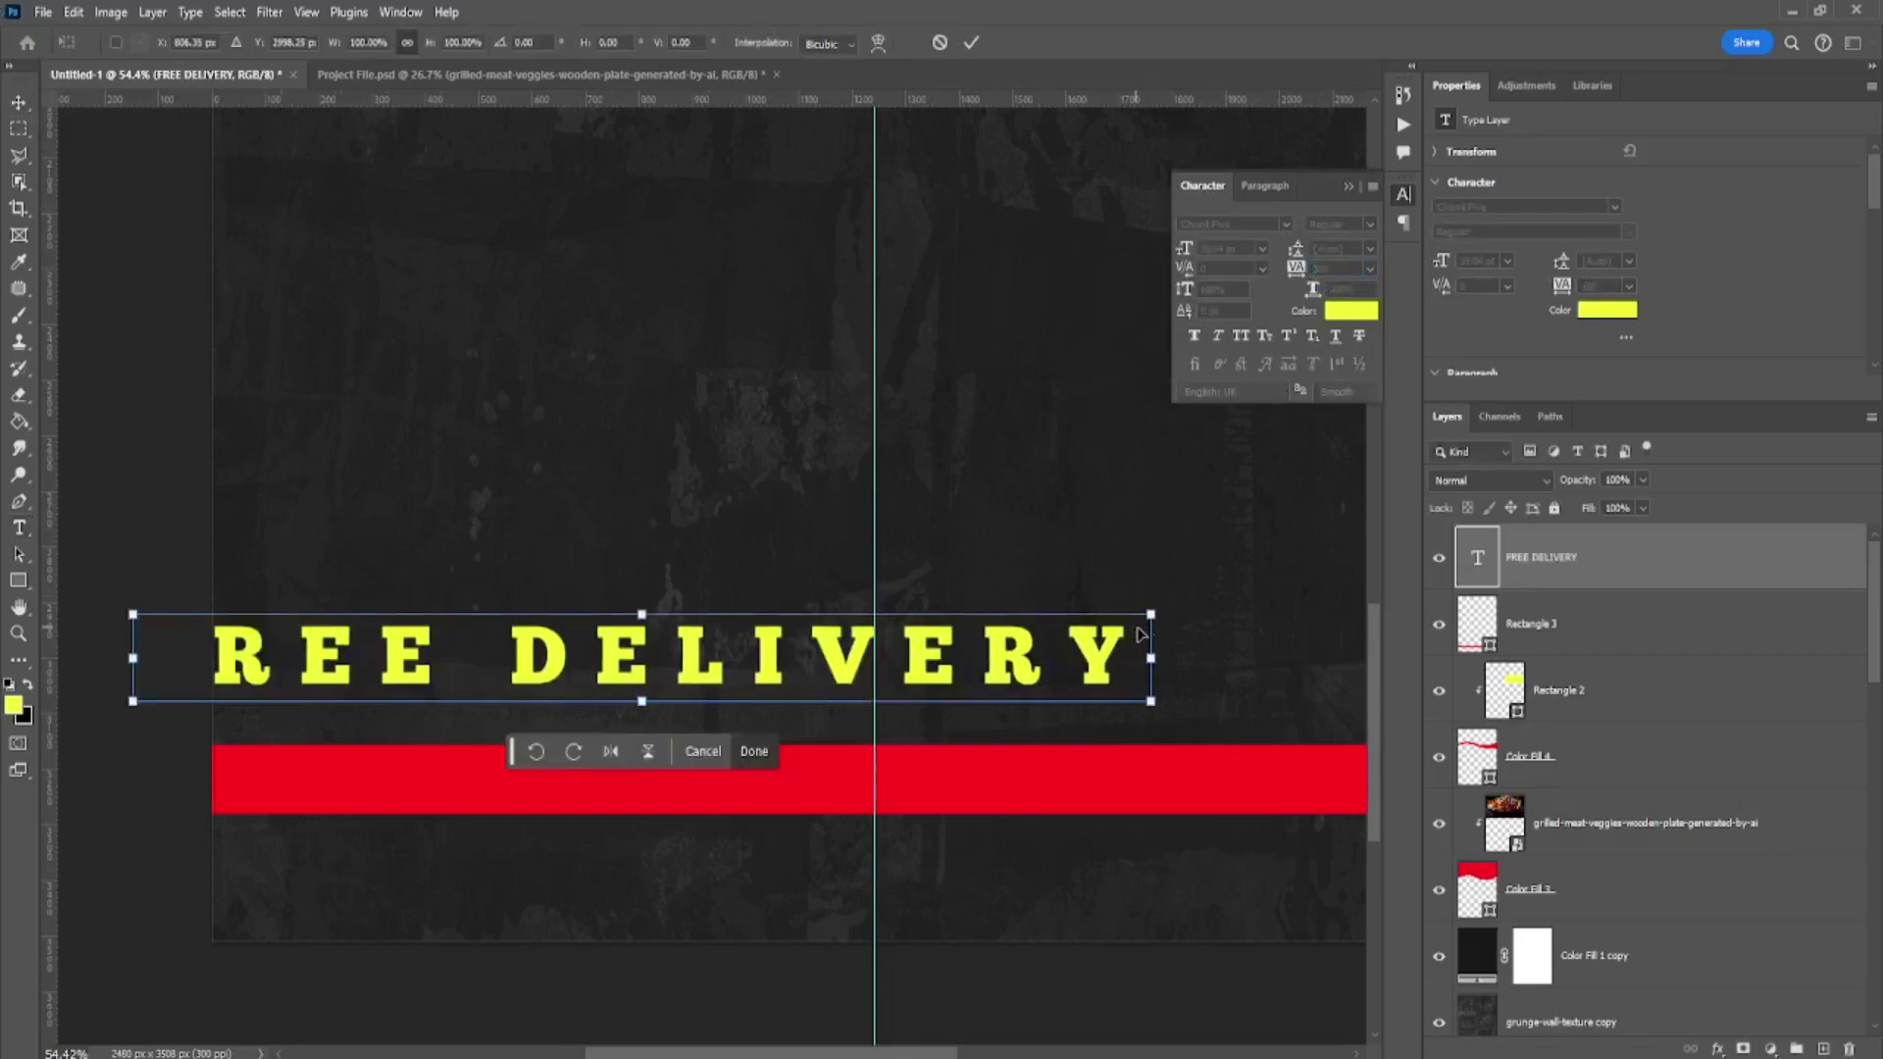
mouse_move(1167, 619)
left_mouse_down()
mouse_move(931, 638)
mouse_move(1032, 776)
left_mouse_up()
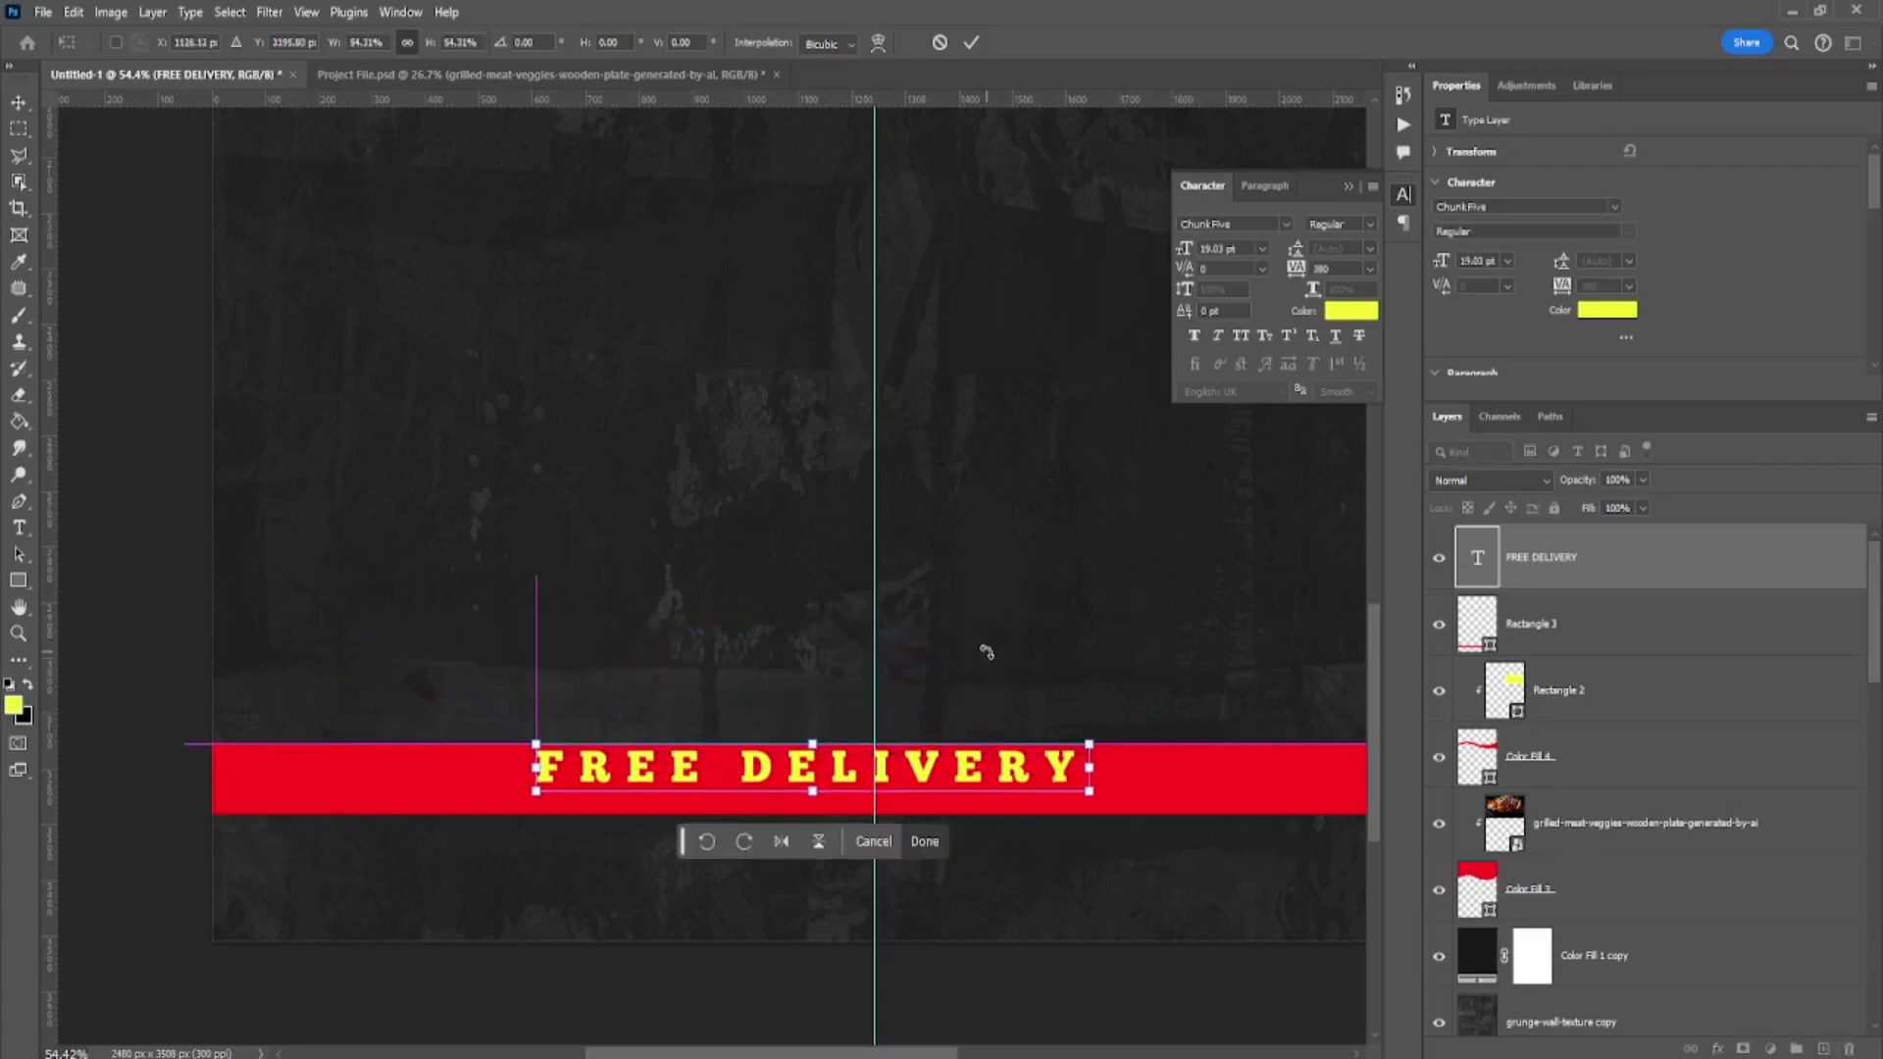
key("Return")
left_click(1530, 624, "shift")
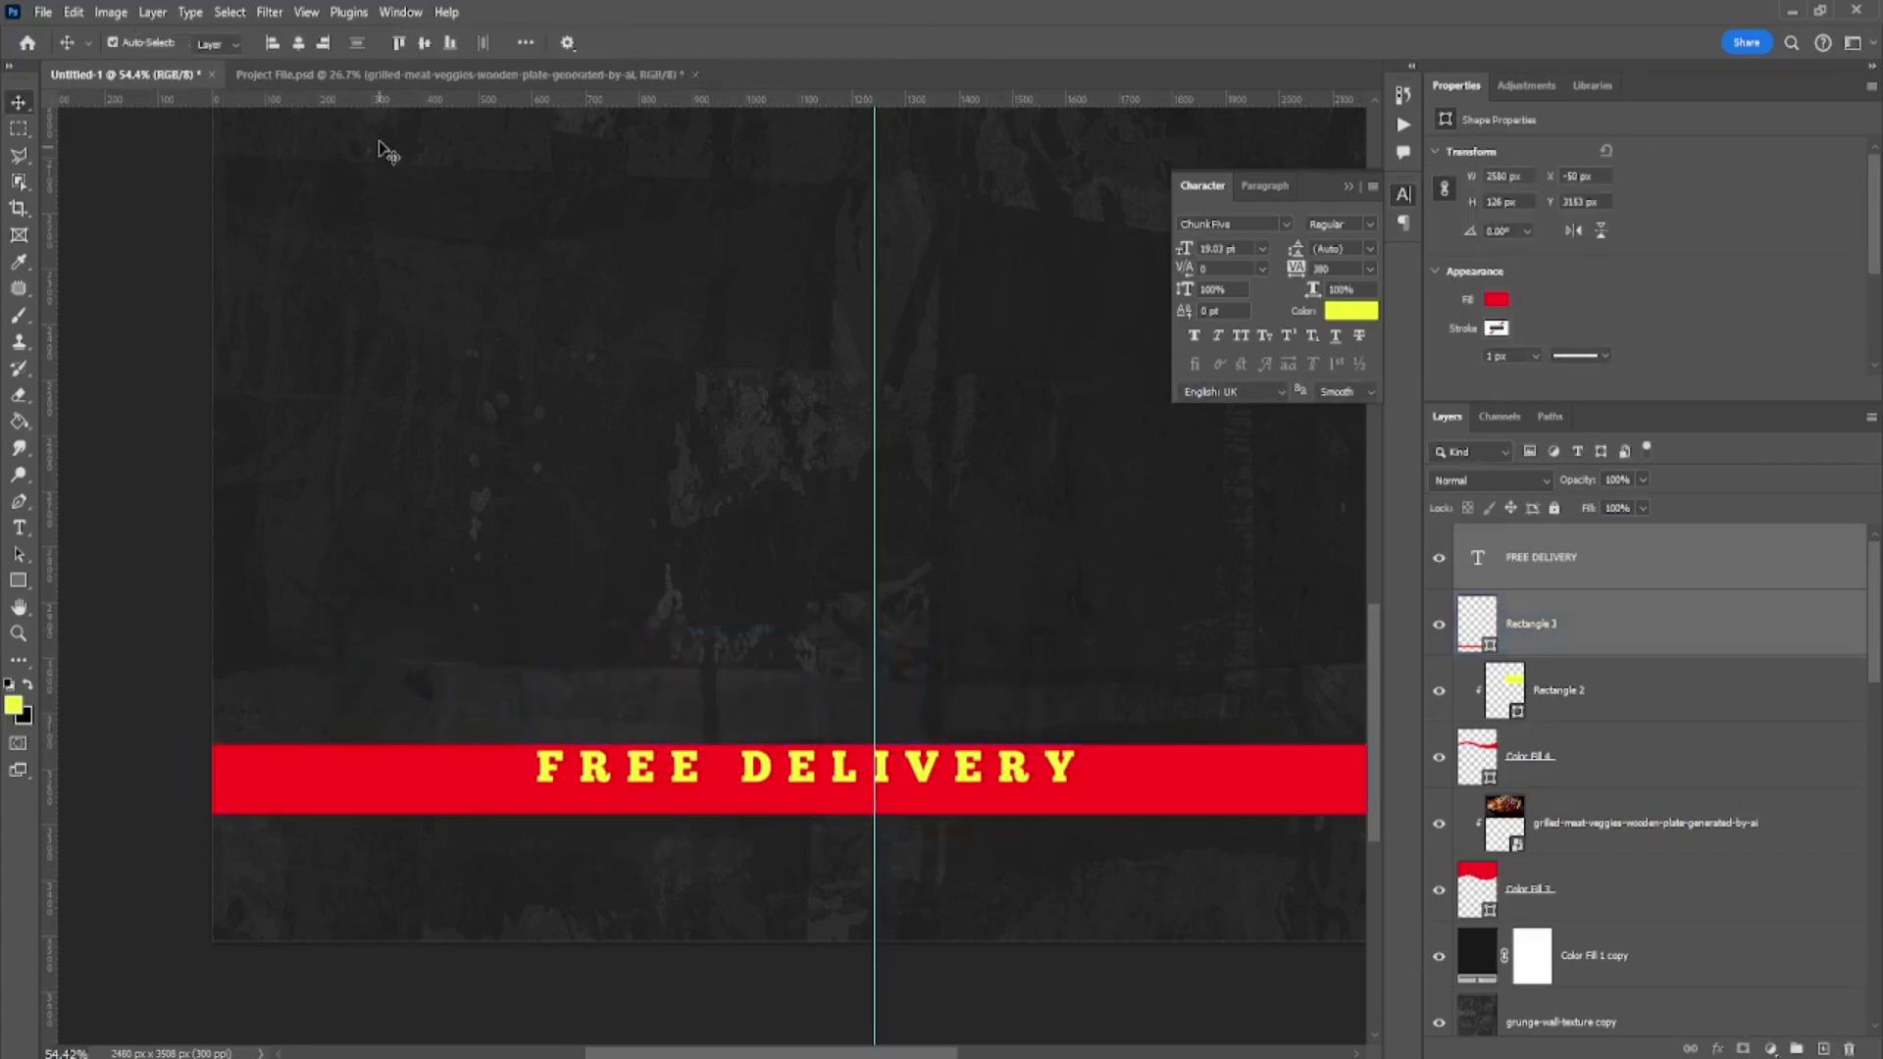
left_click(298, 42)
left_click(424, 43)
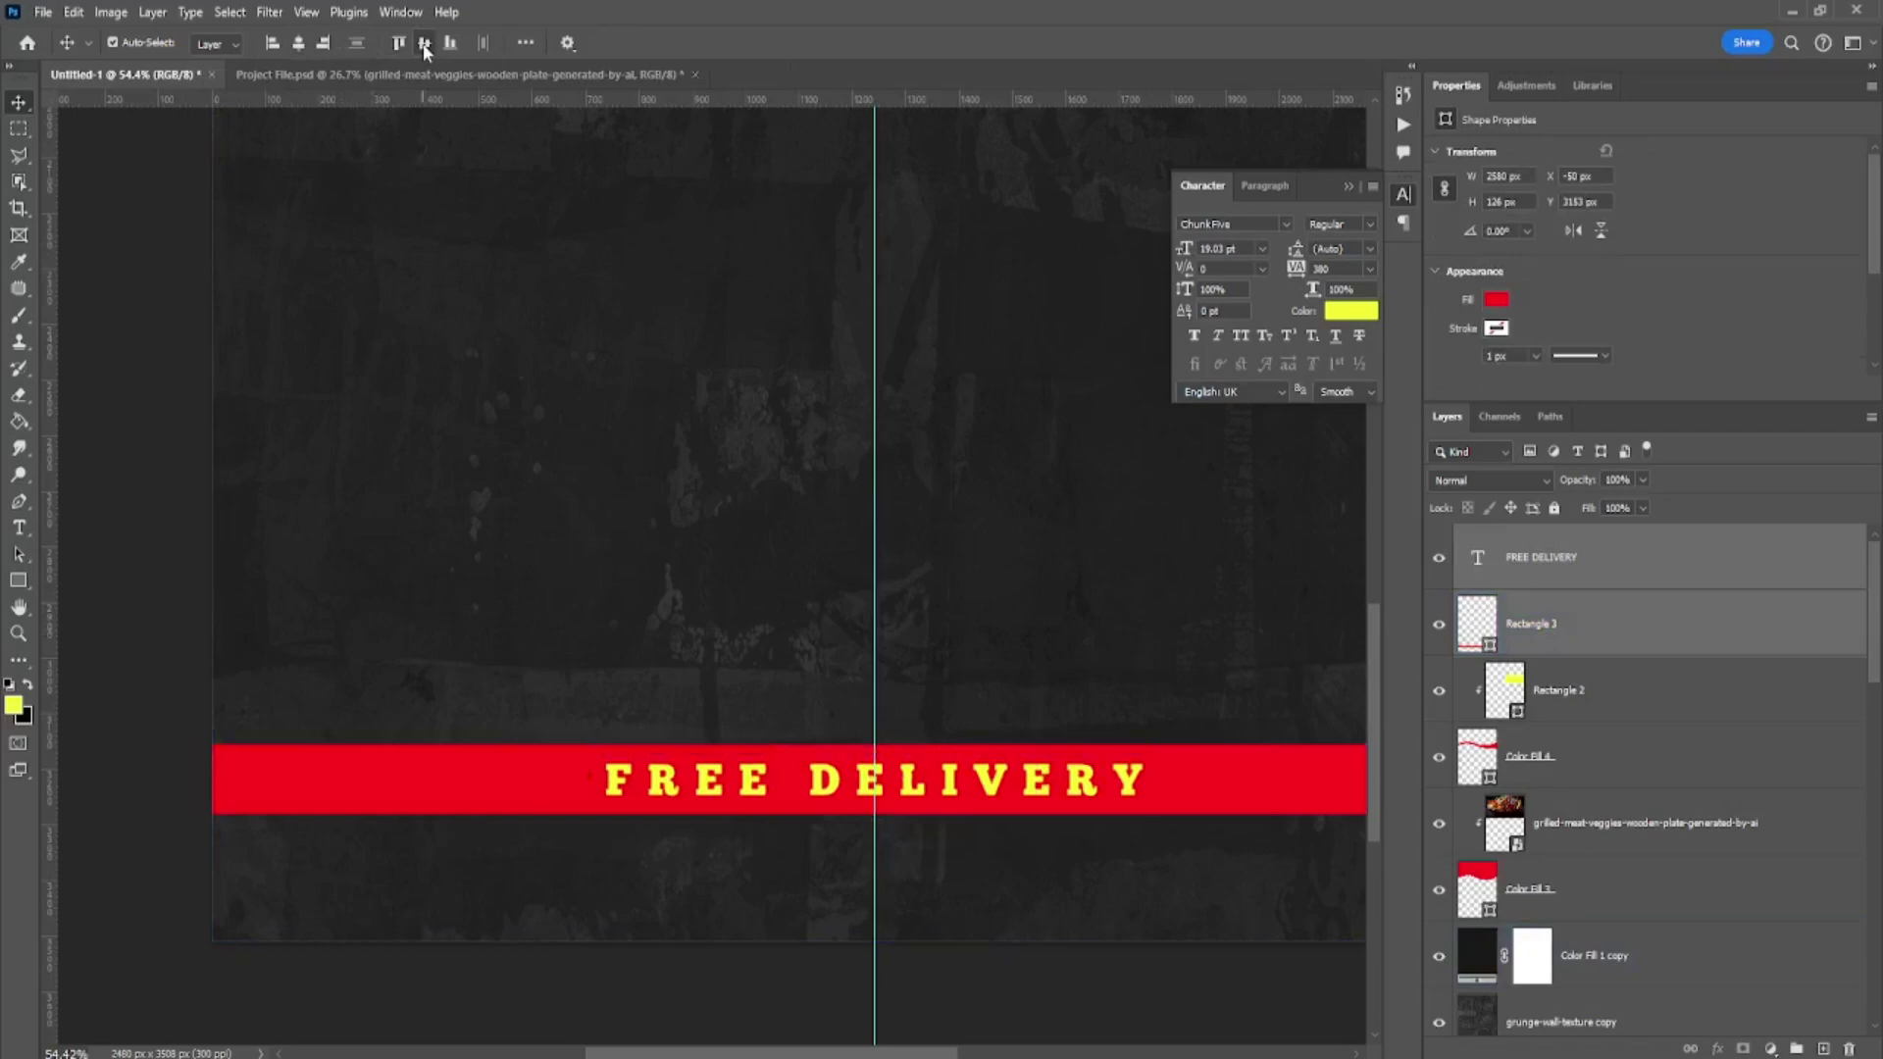
scroll(82, 520, "down", 2)
left_click(81, 520)
left_click(155, 546)
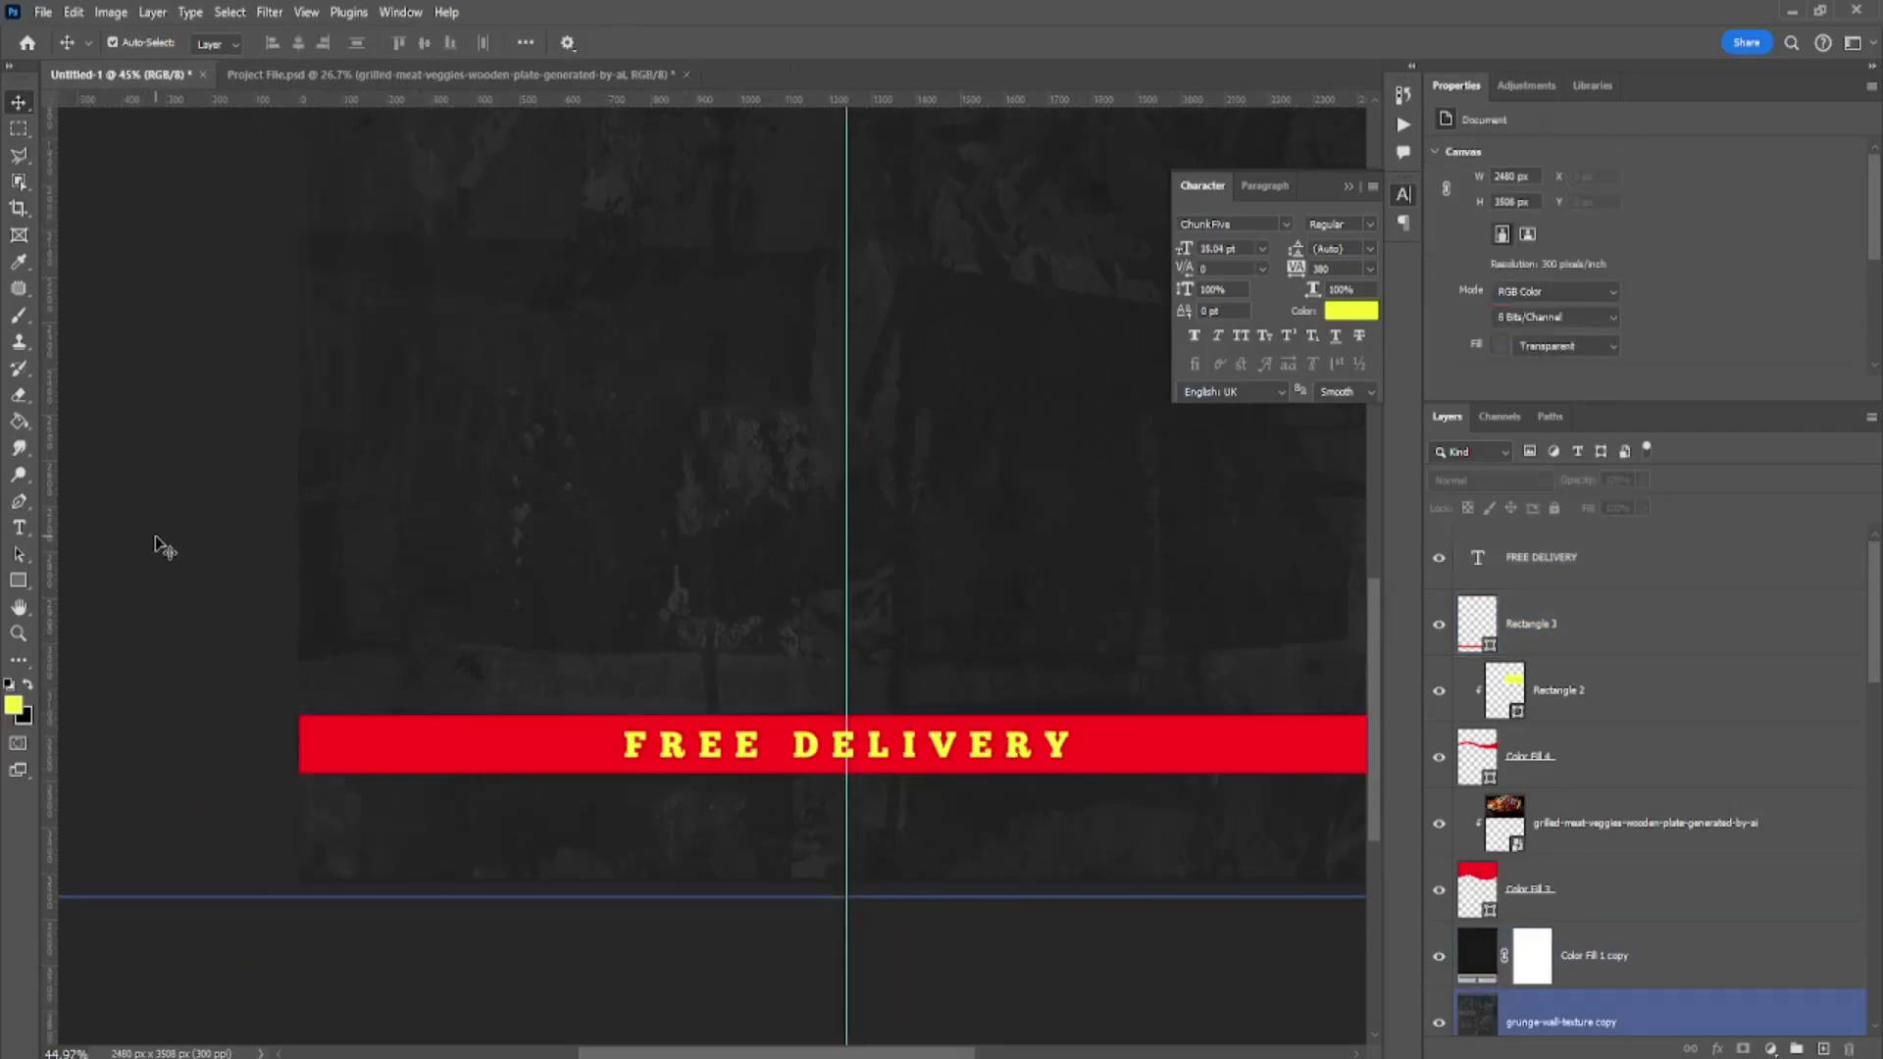
scroll(155, 539, "down", 1)
scroll(202, 549, "down", 1)
scroll(210, 537, "down", 1)
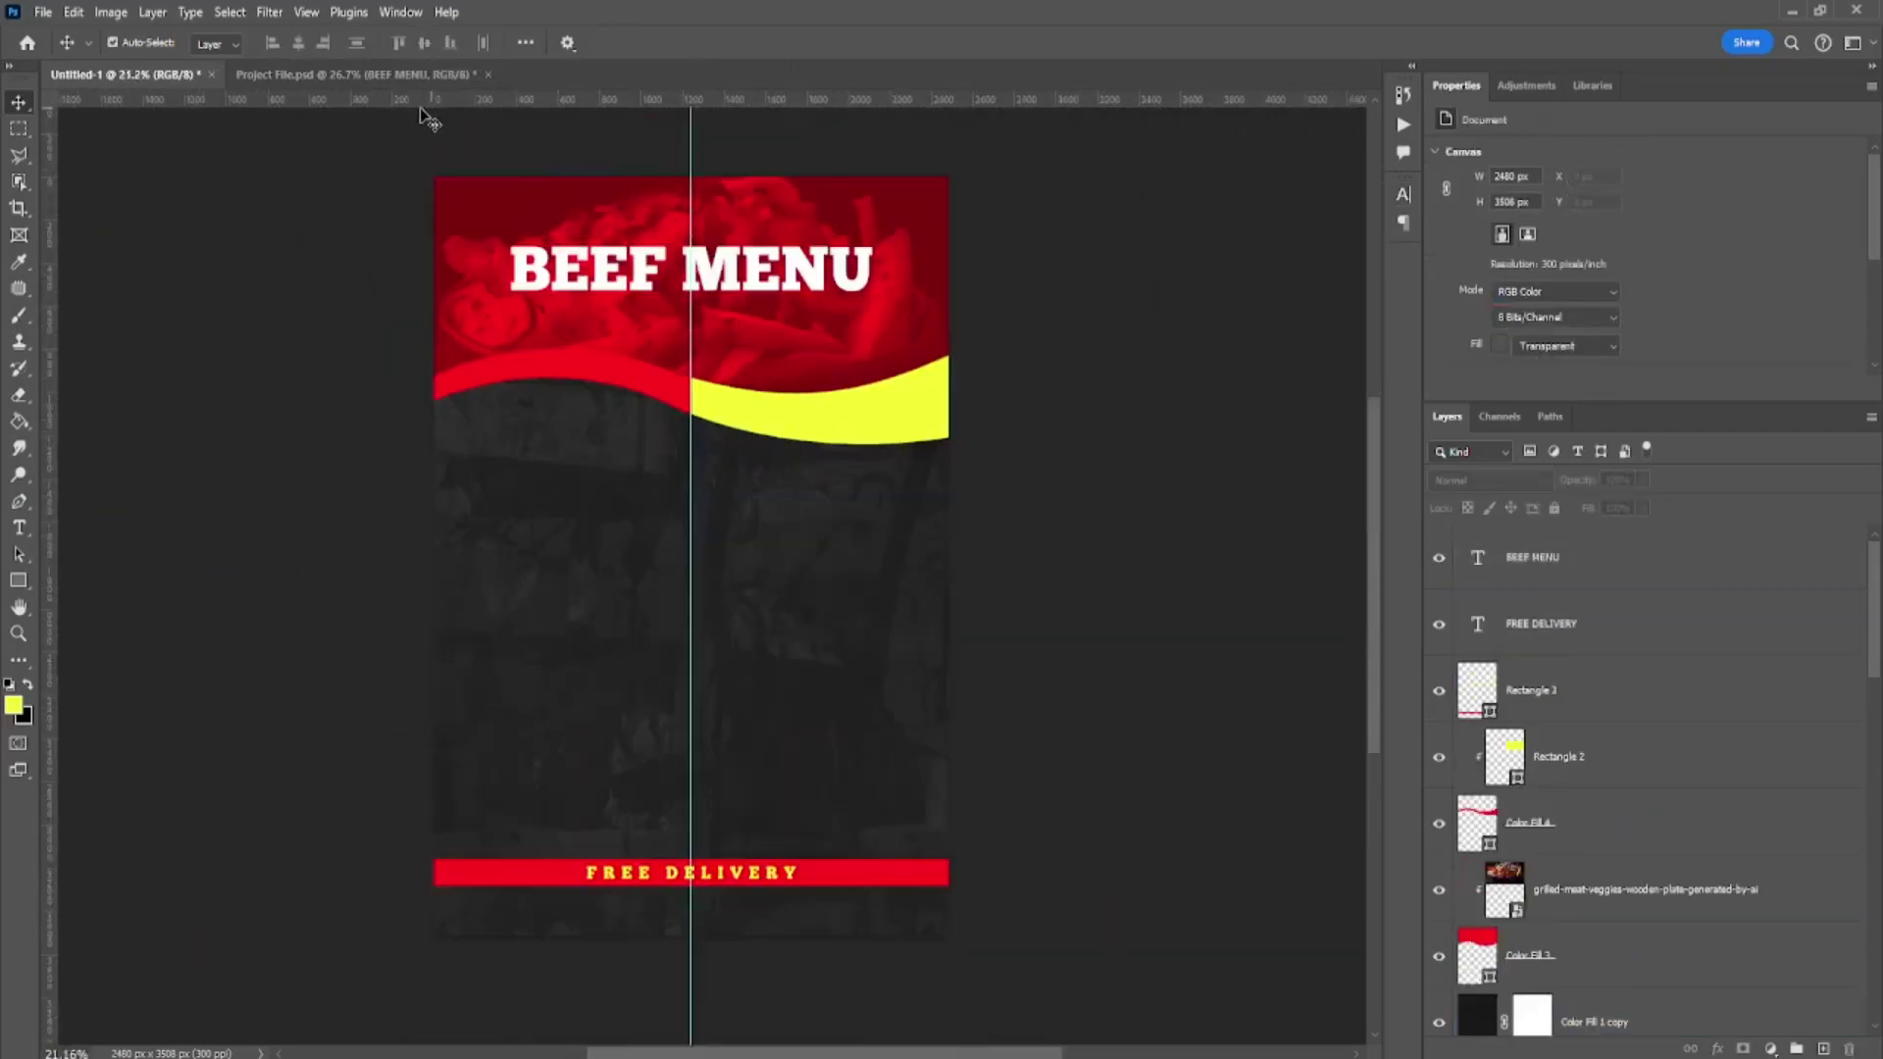
- In the menu poster, collapse the Delicious Meat, Best Burger and AUTHENTIC GRILL groups
left_click(424, 75)
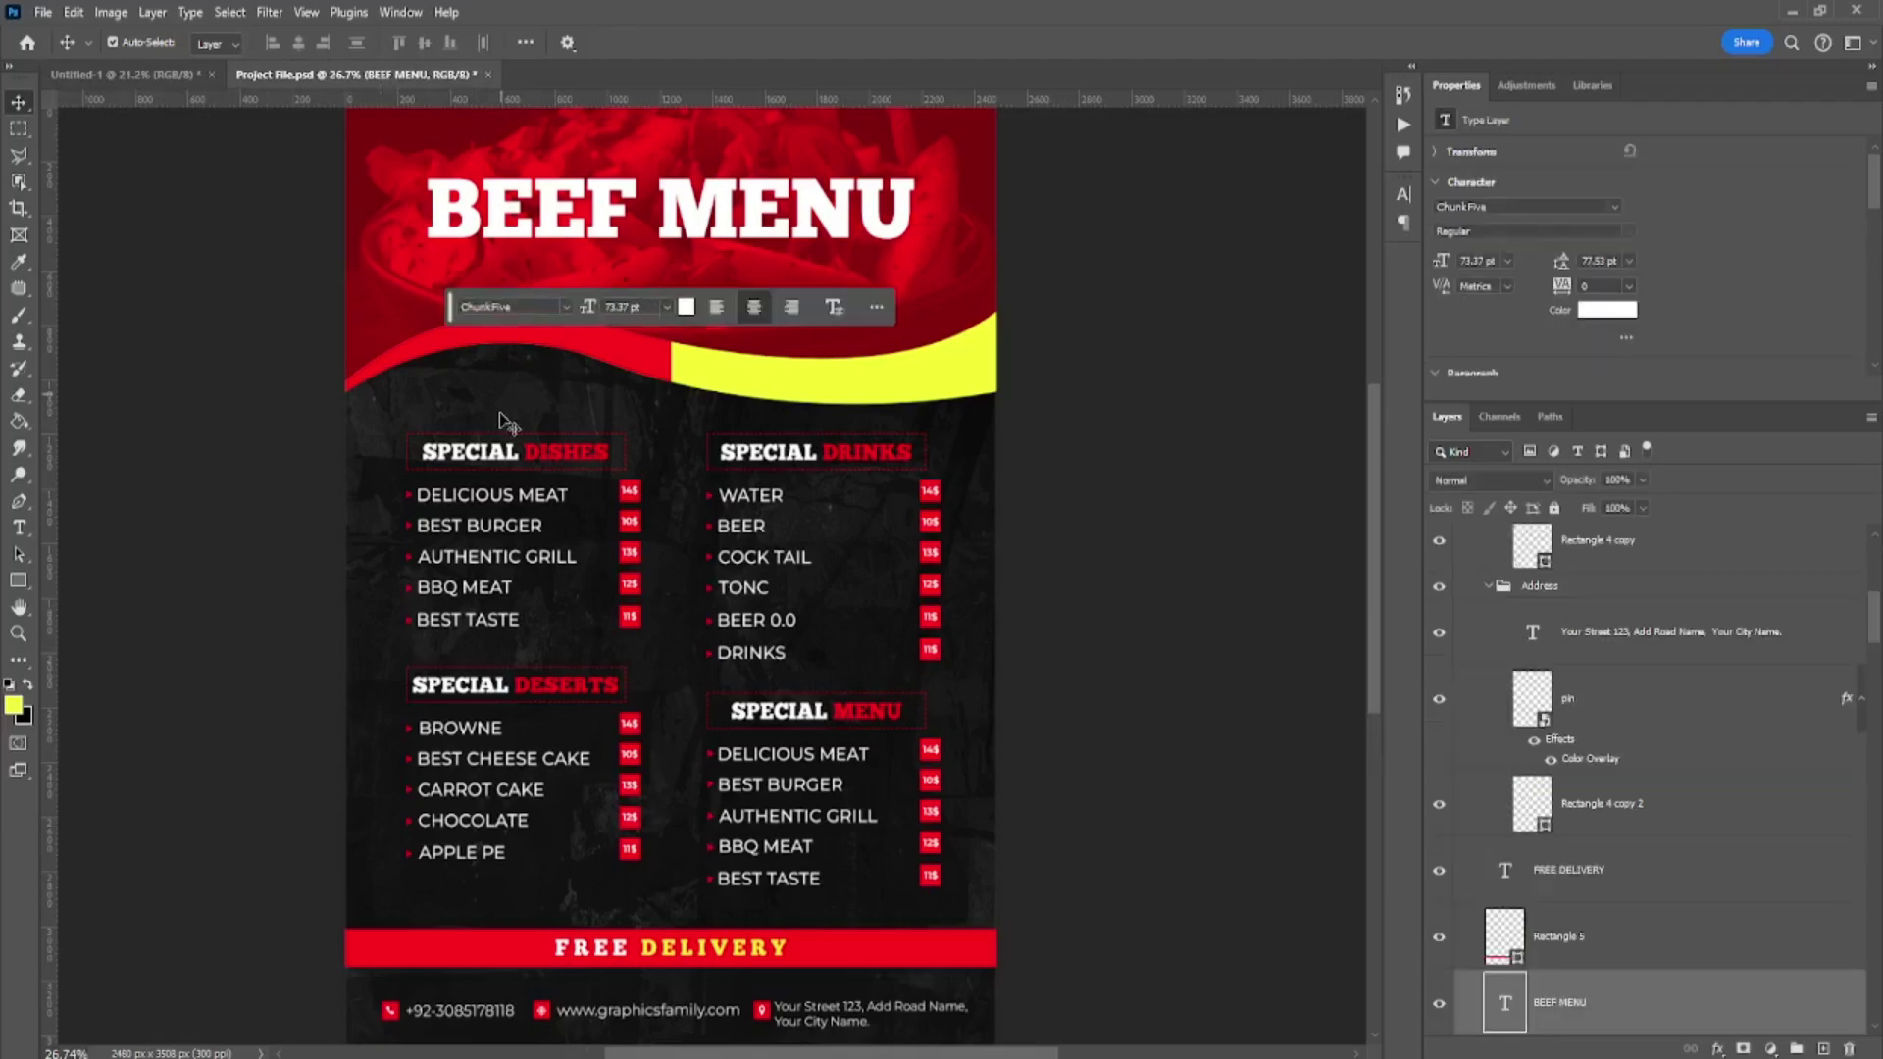
key("alt+bracketright")
key("alt+bracketright")
key("alt+bracketright")
key("alt+bracketright")
key("alt+bracketright")
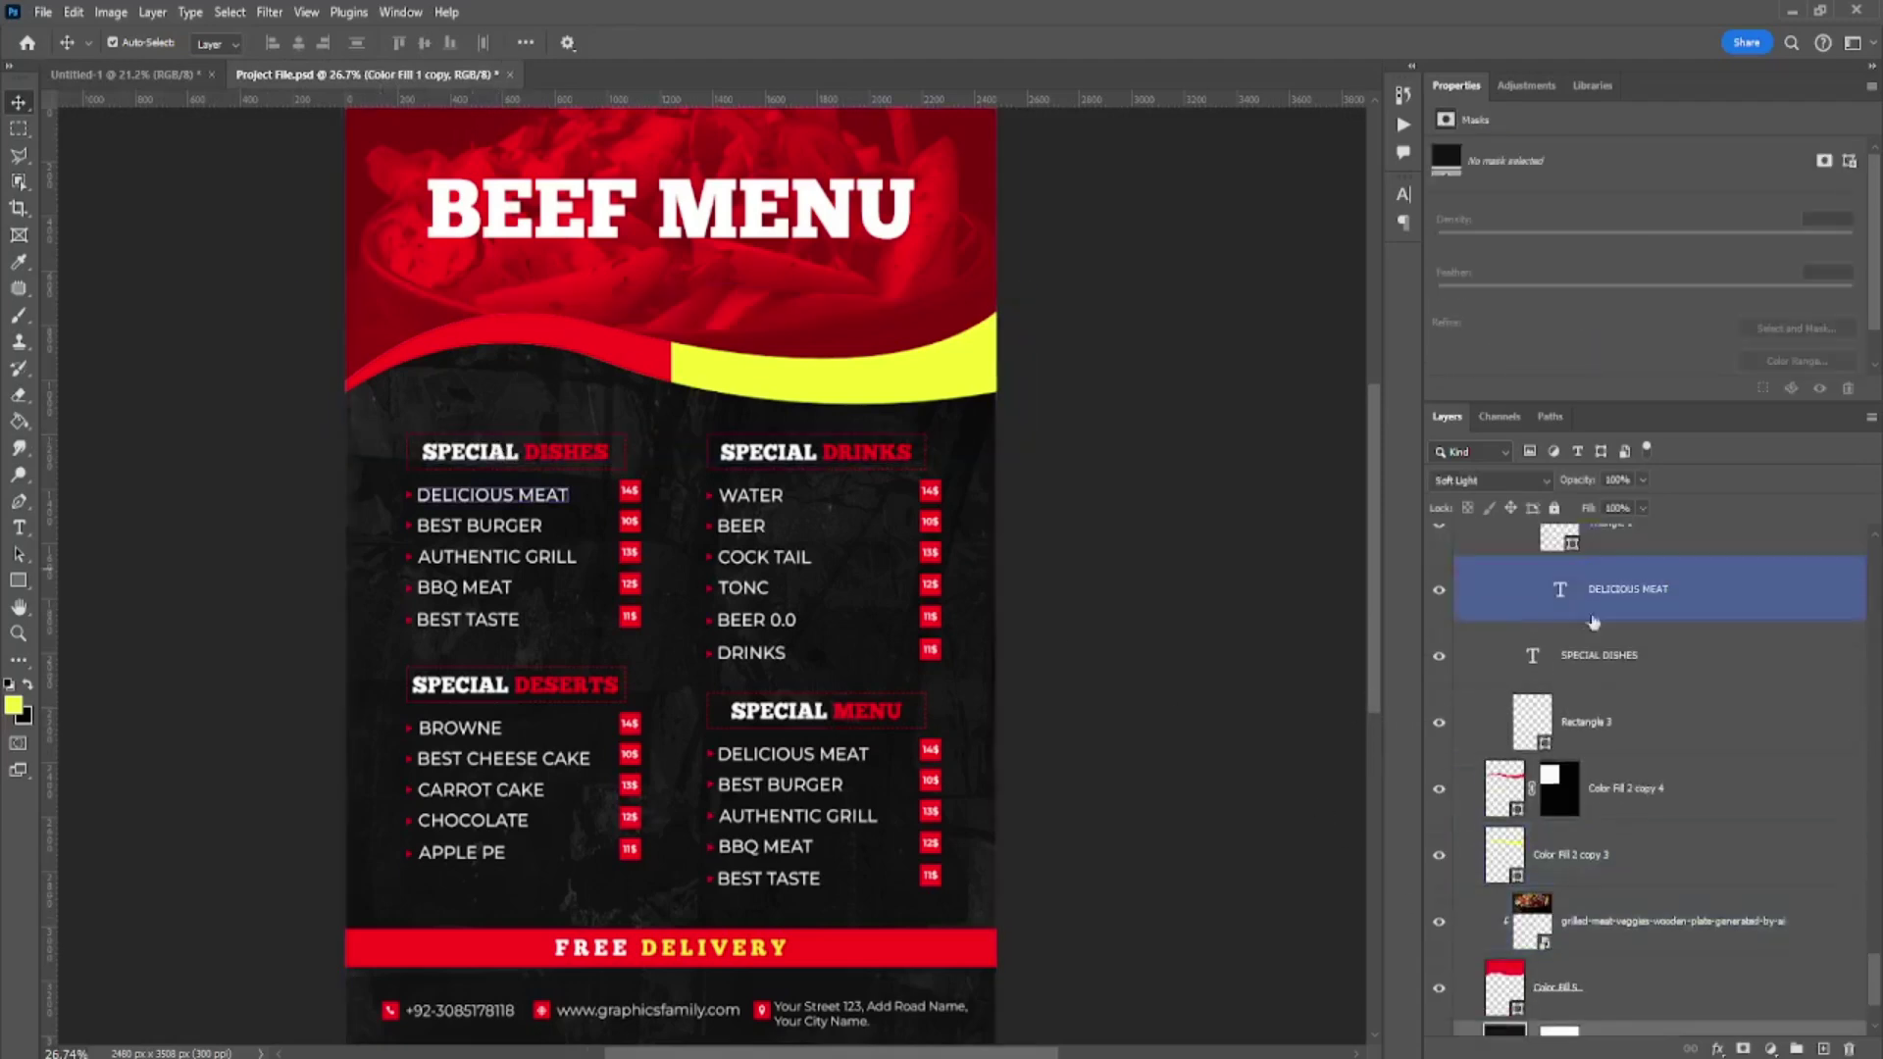
key("alt+bracketright")
key("alt+bracketright")
key("alt+bracketright")
key("alt+bracketright")
key("alt+bracketright")
key("alt+bracketleft")
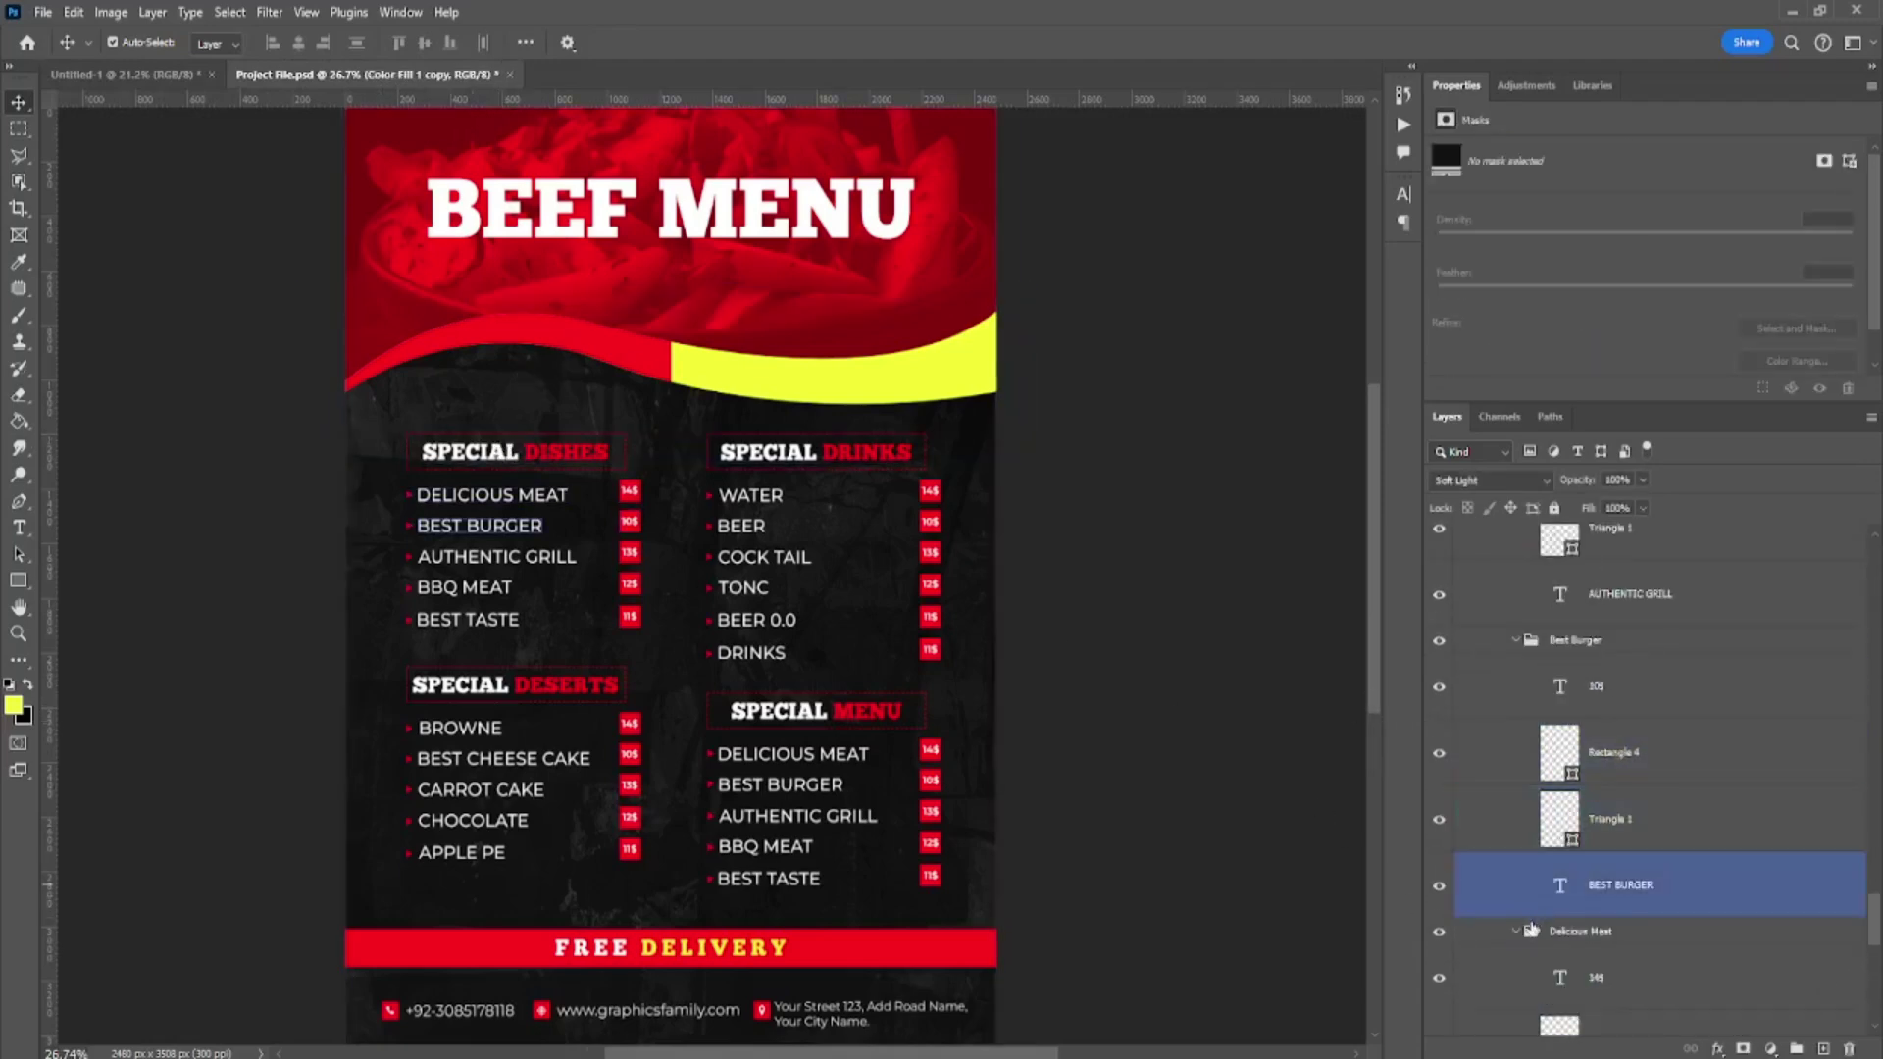
key("alt+bracketleft")
left_click(1517, 932)
key("alt+bracketright")
key("alt+bracketright")
key("alt+bracketright")
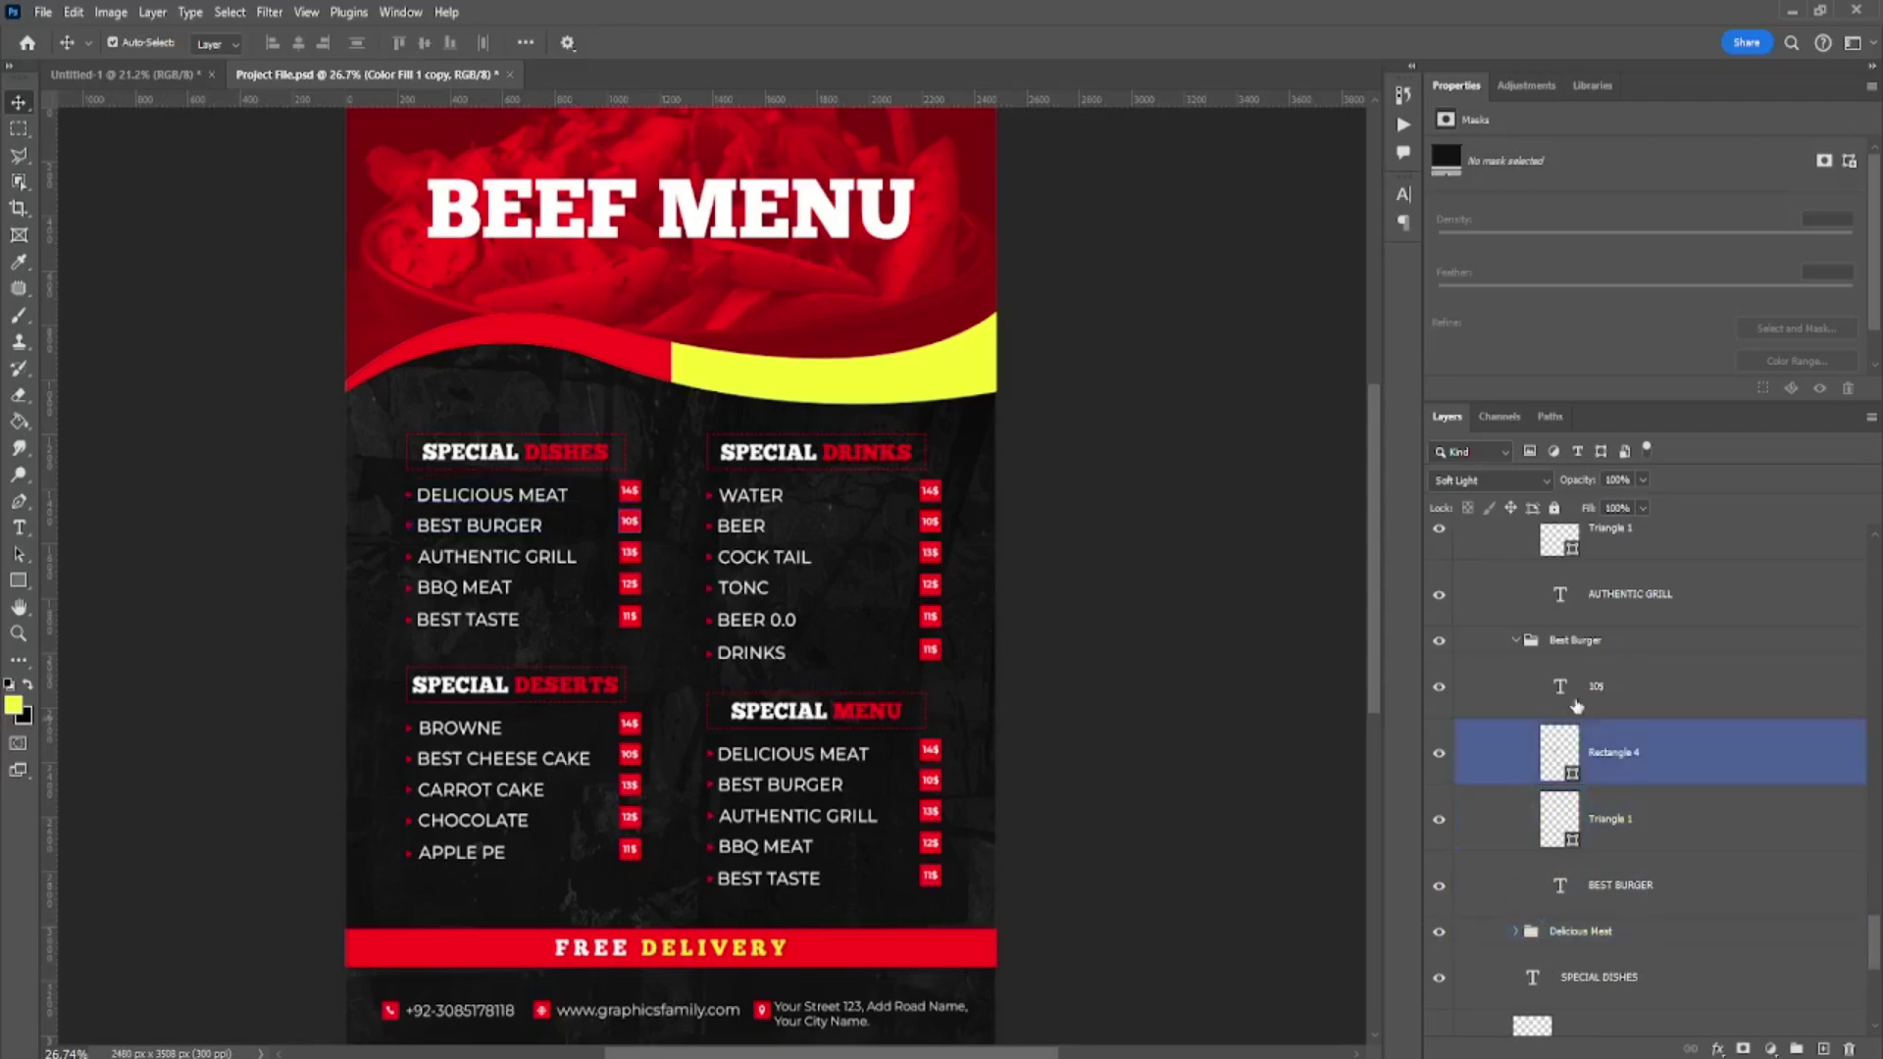
key("alt+bracketright")
key("alt+bracketright")
key("alt+bracketright")
key("alt+bracketleft")
left_click(1517, 717)
key("alt+bracketright")
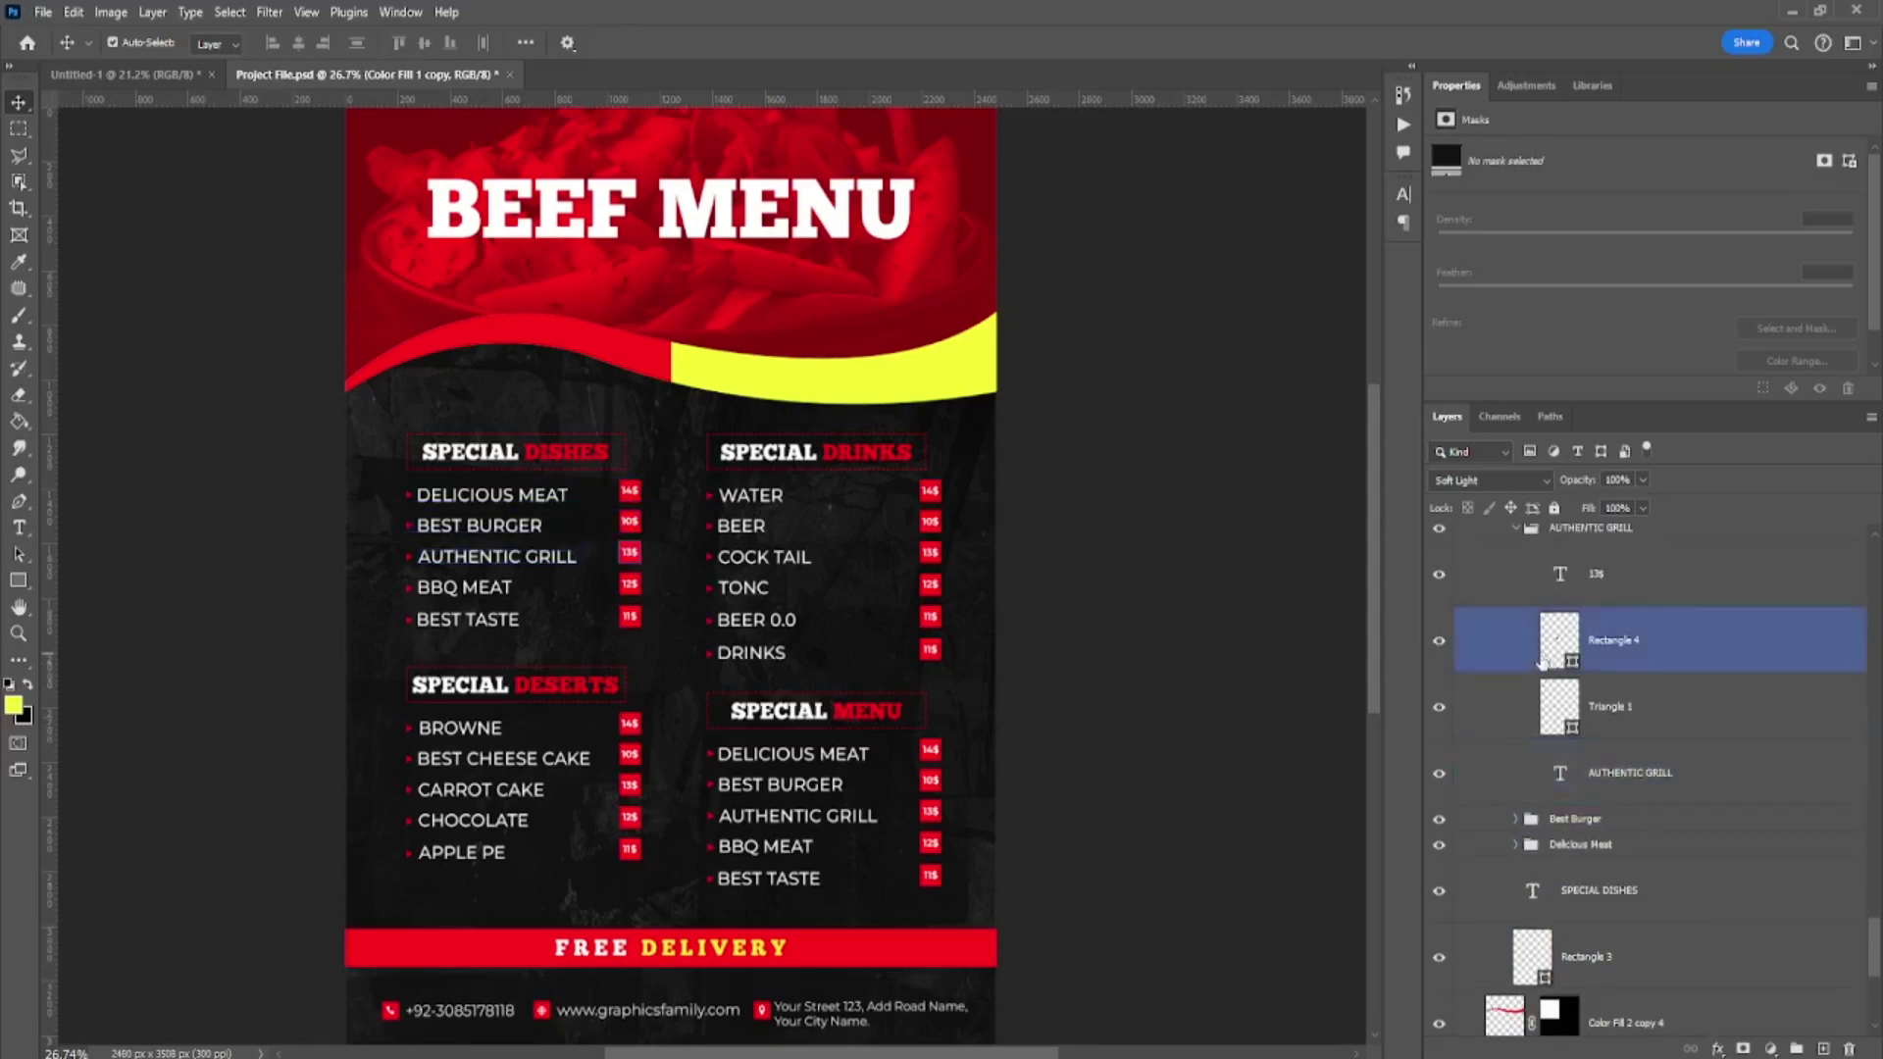
key("alt+bracketright")
key("alt+bracketright")
left_click(1517, 630)
key("alt+bracketright")
key("alt+bracketright")
key("alt+bracketright")
key("alt+bracketright")
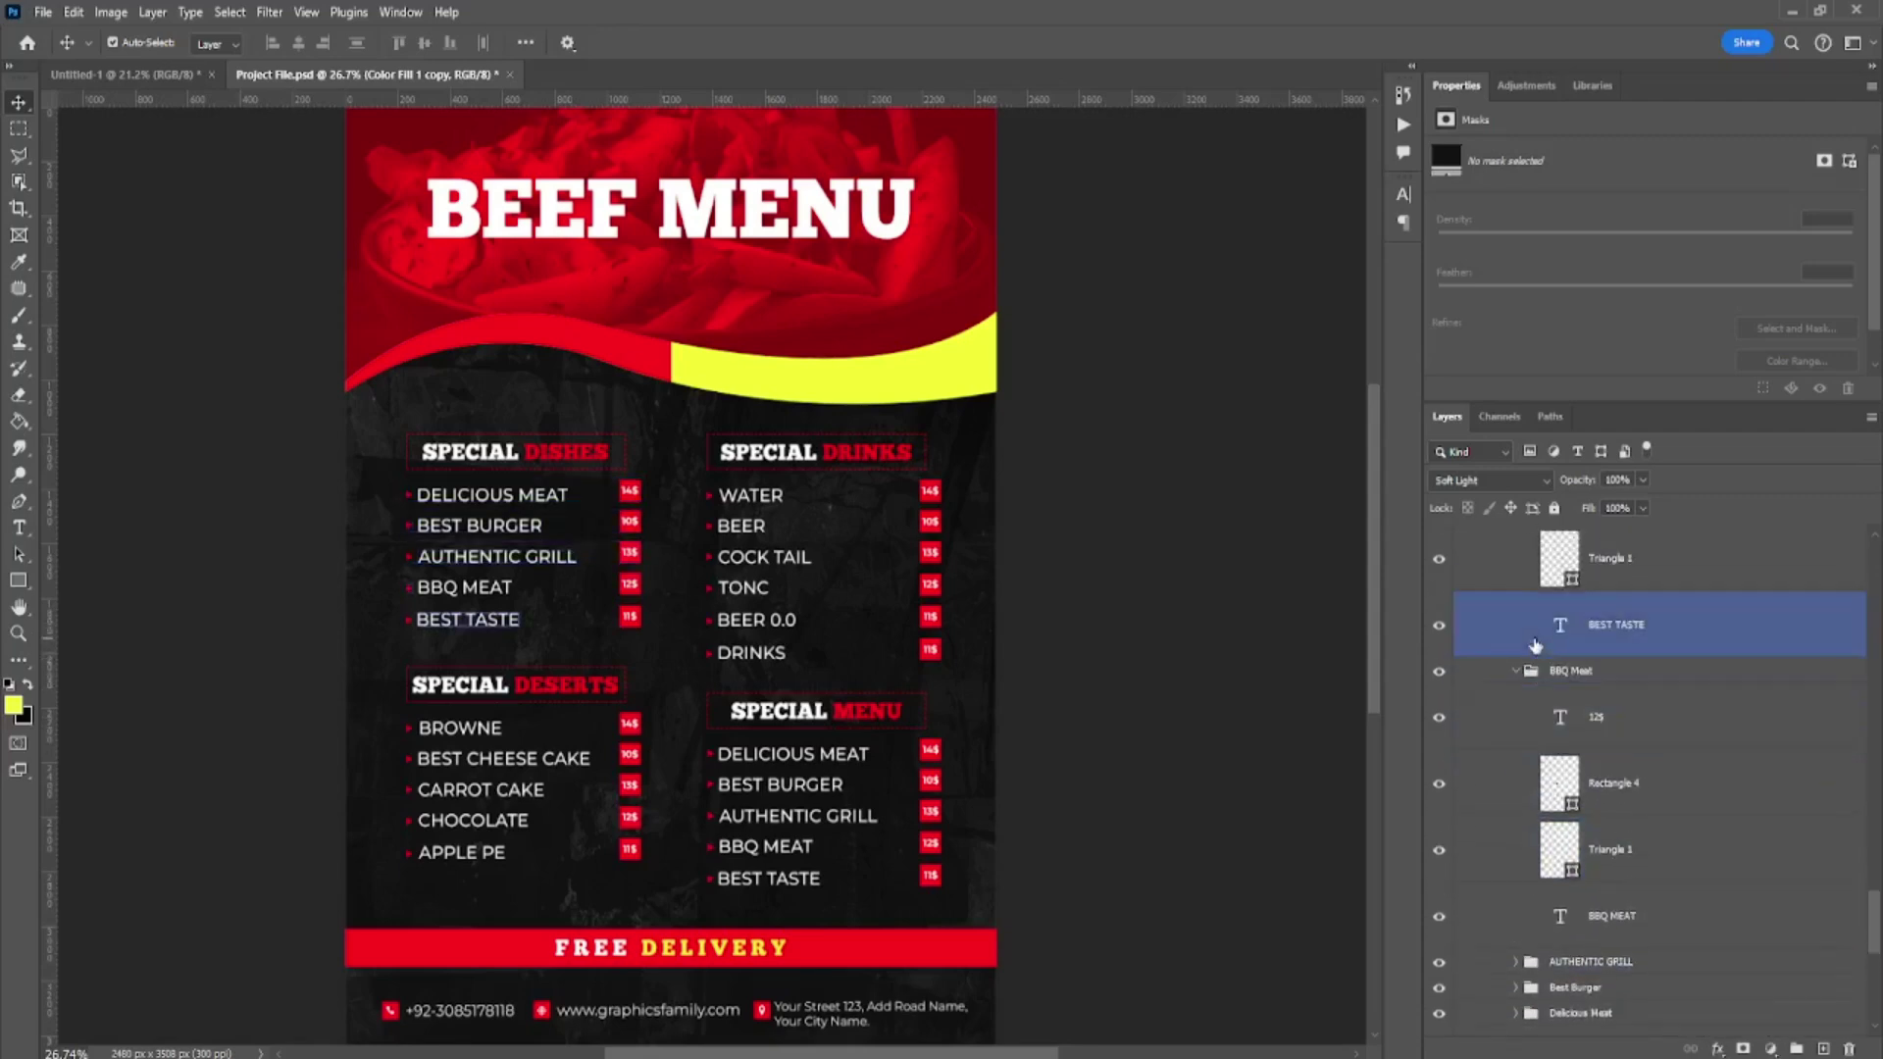
- Collapse the BBQ Meat, Best Taste and Special Burger groups, checking Special Dishes visibility
left_click(1551, 672)
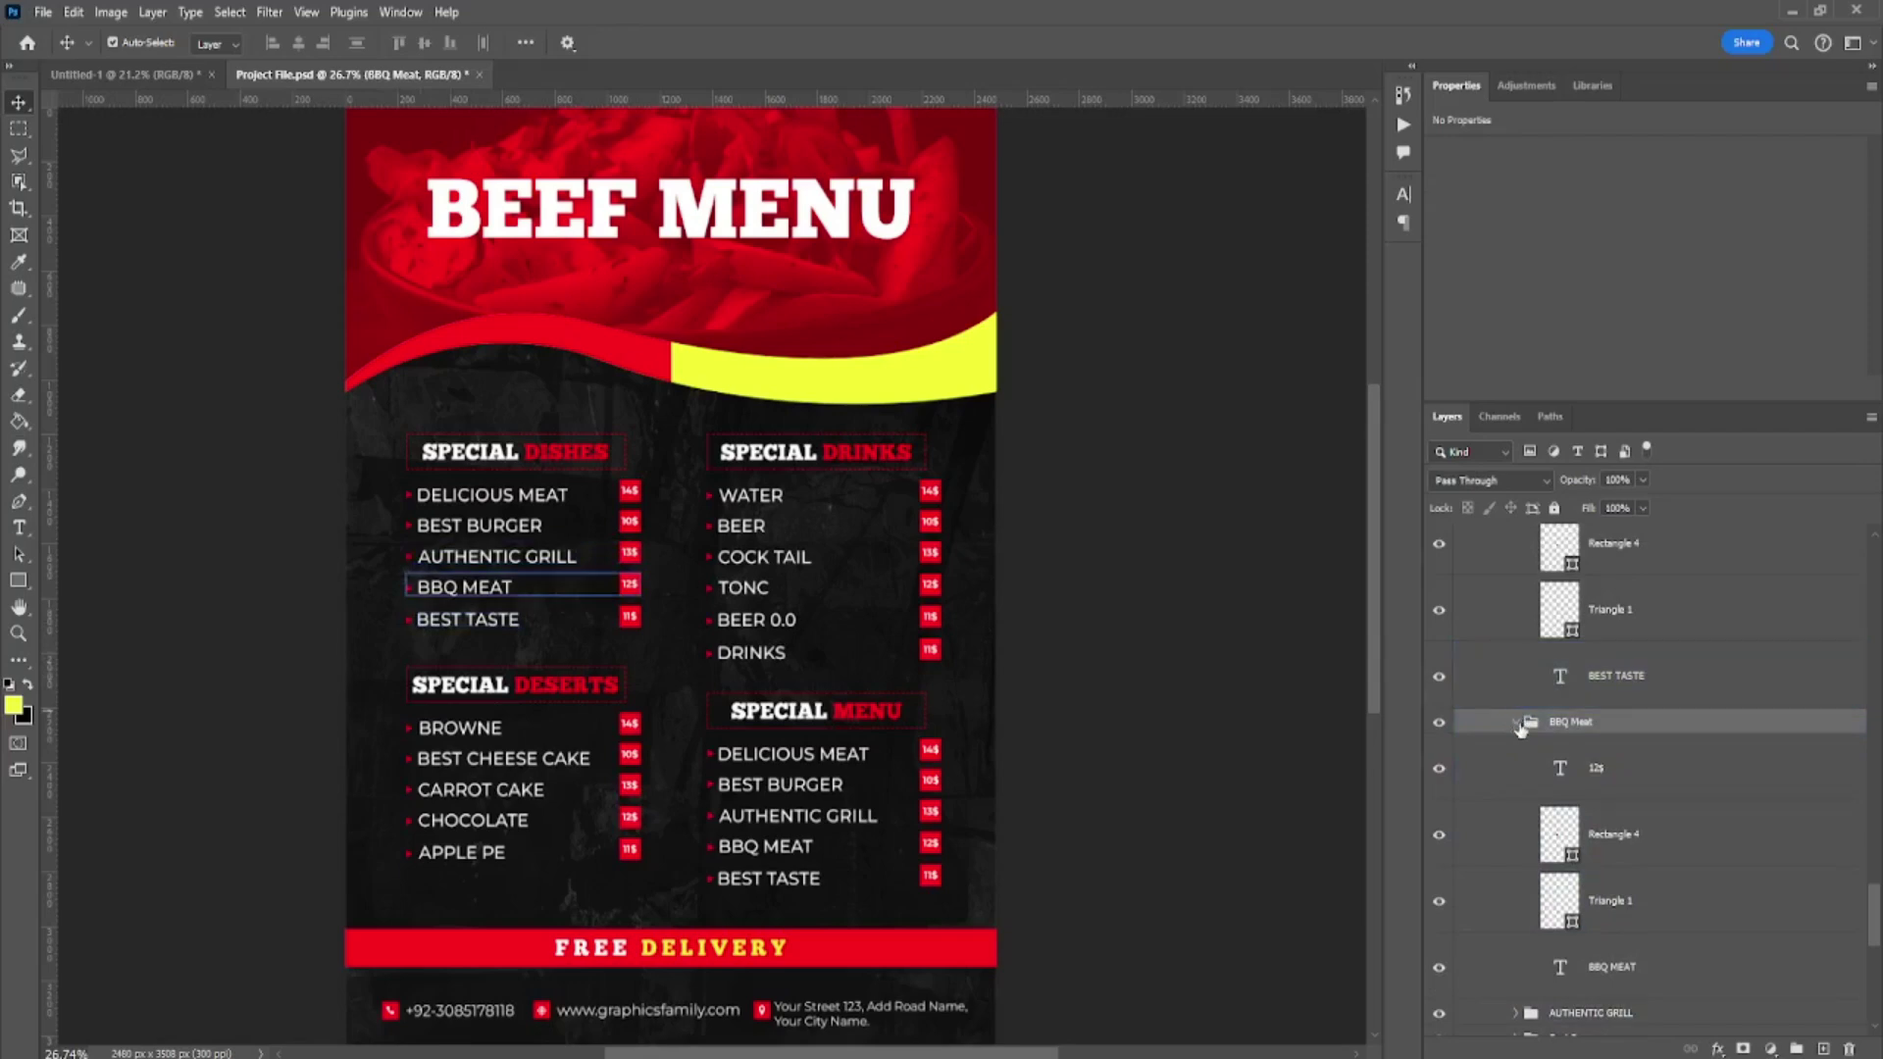
left_click(1517, 670)
left_click(1511, 636)
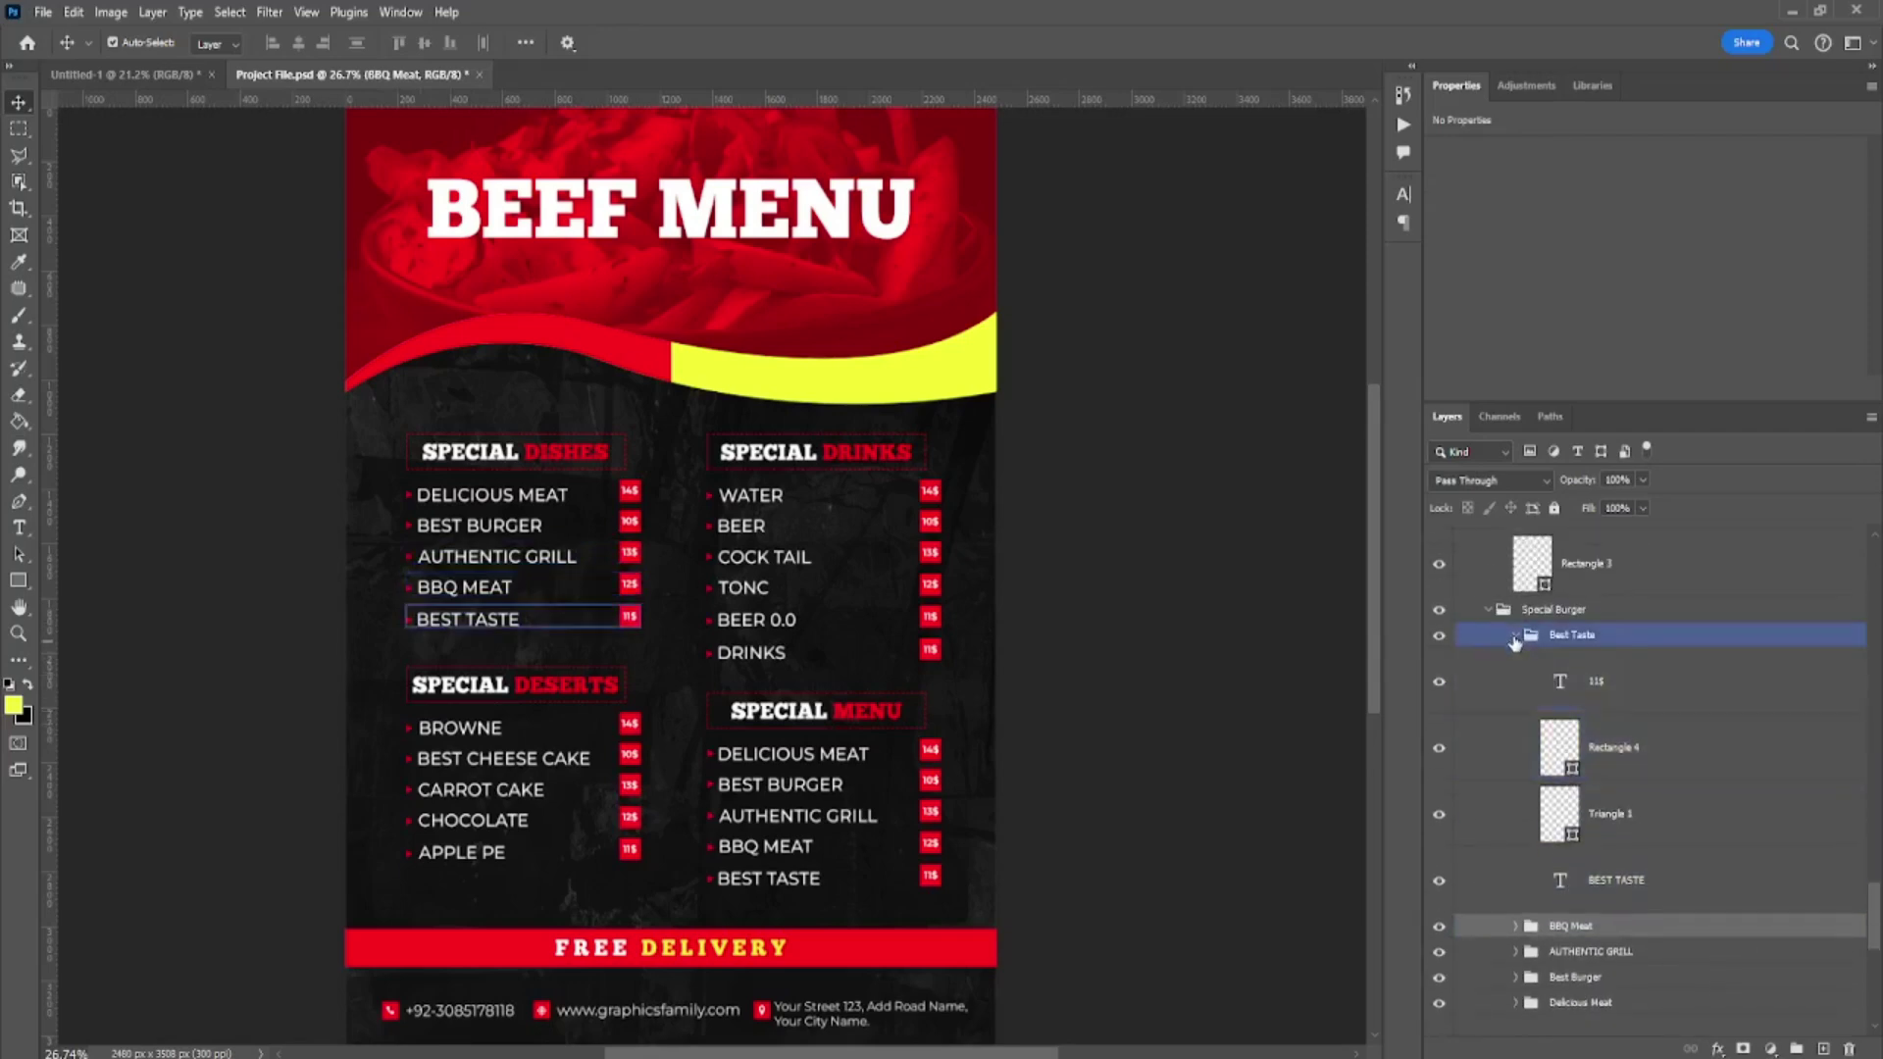
left_click(1515, 637)
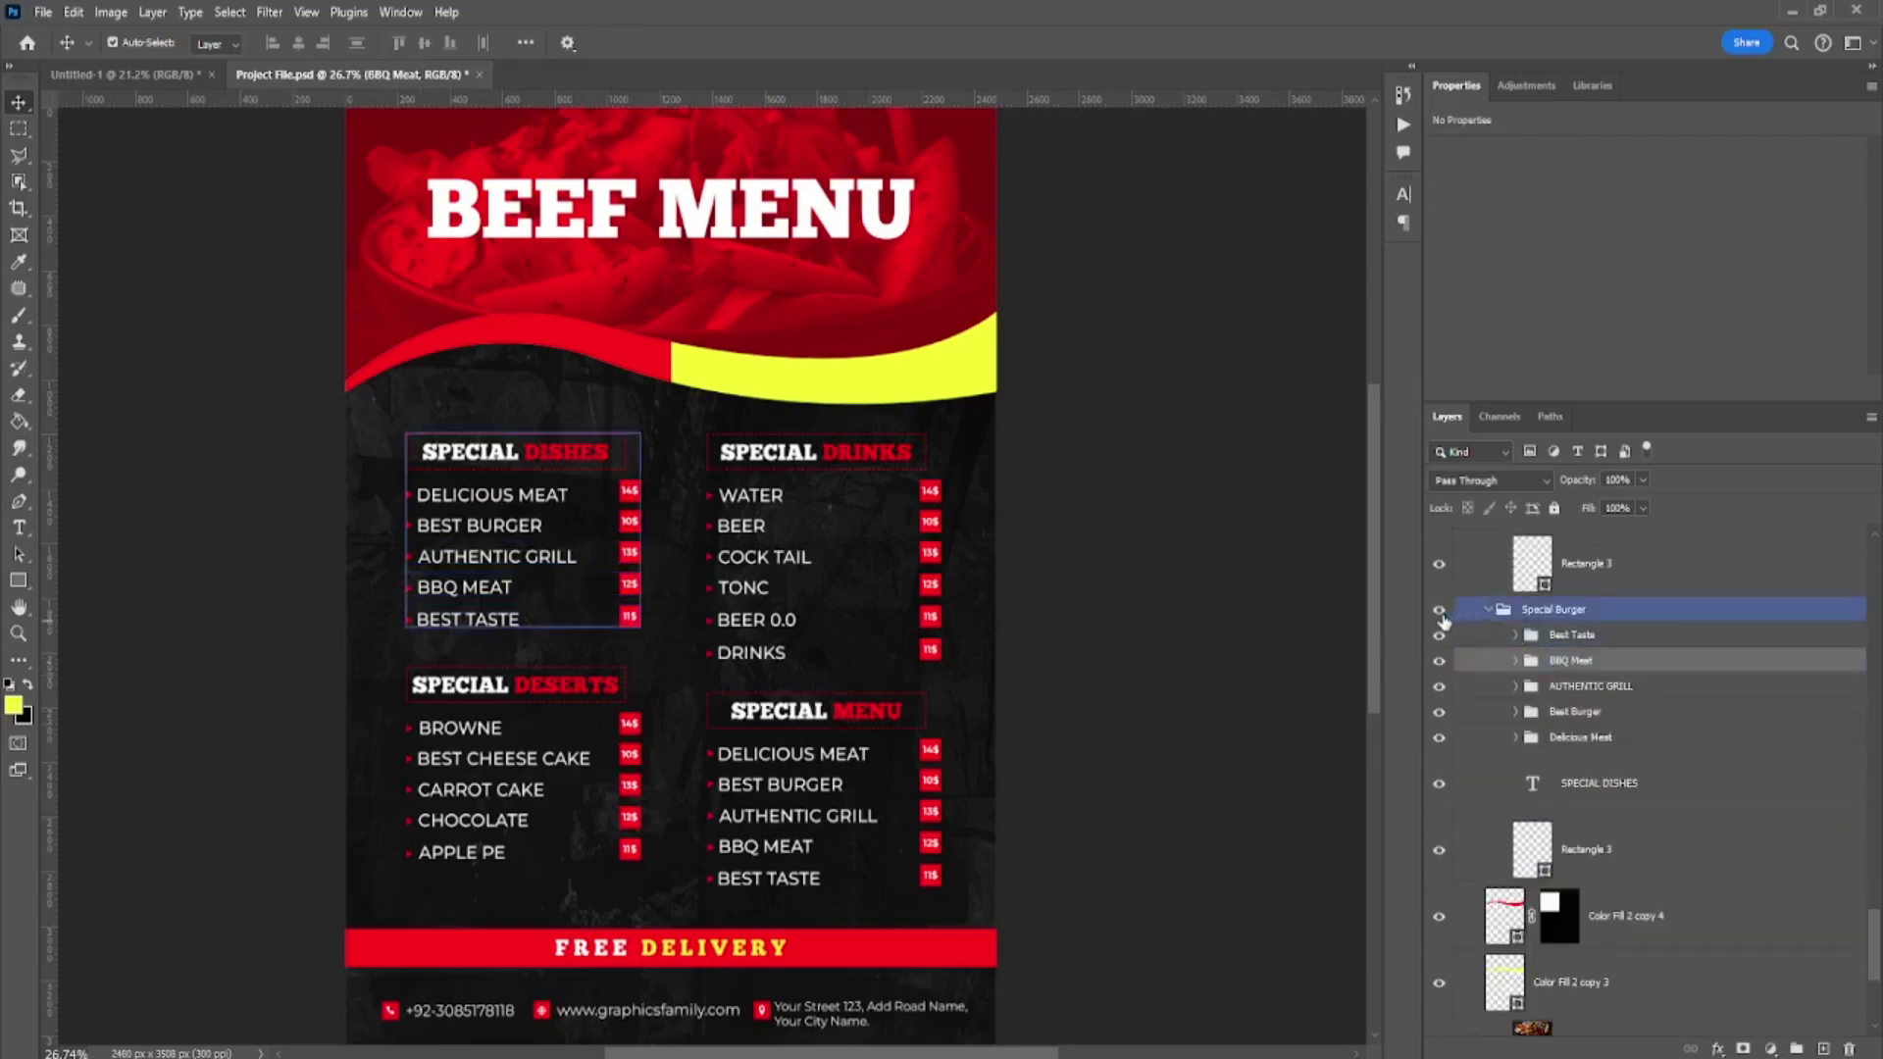
left_click(1439, 612)
left_click(1489, 611)
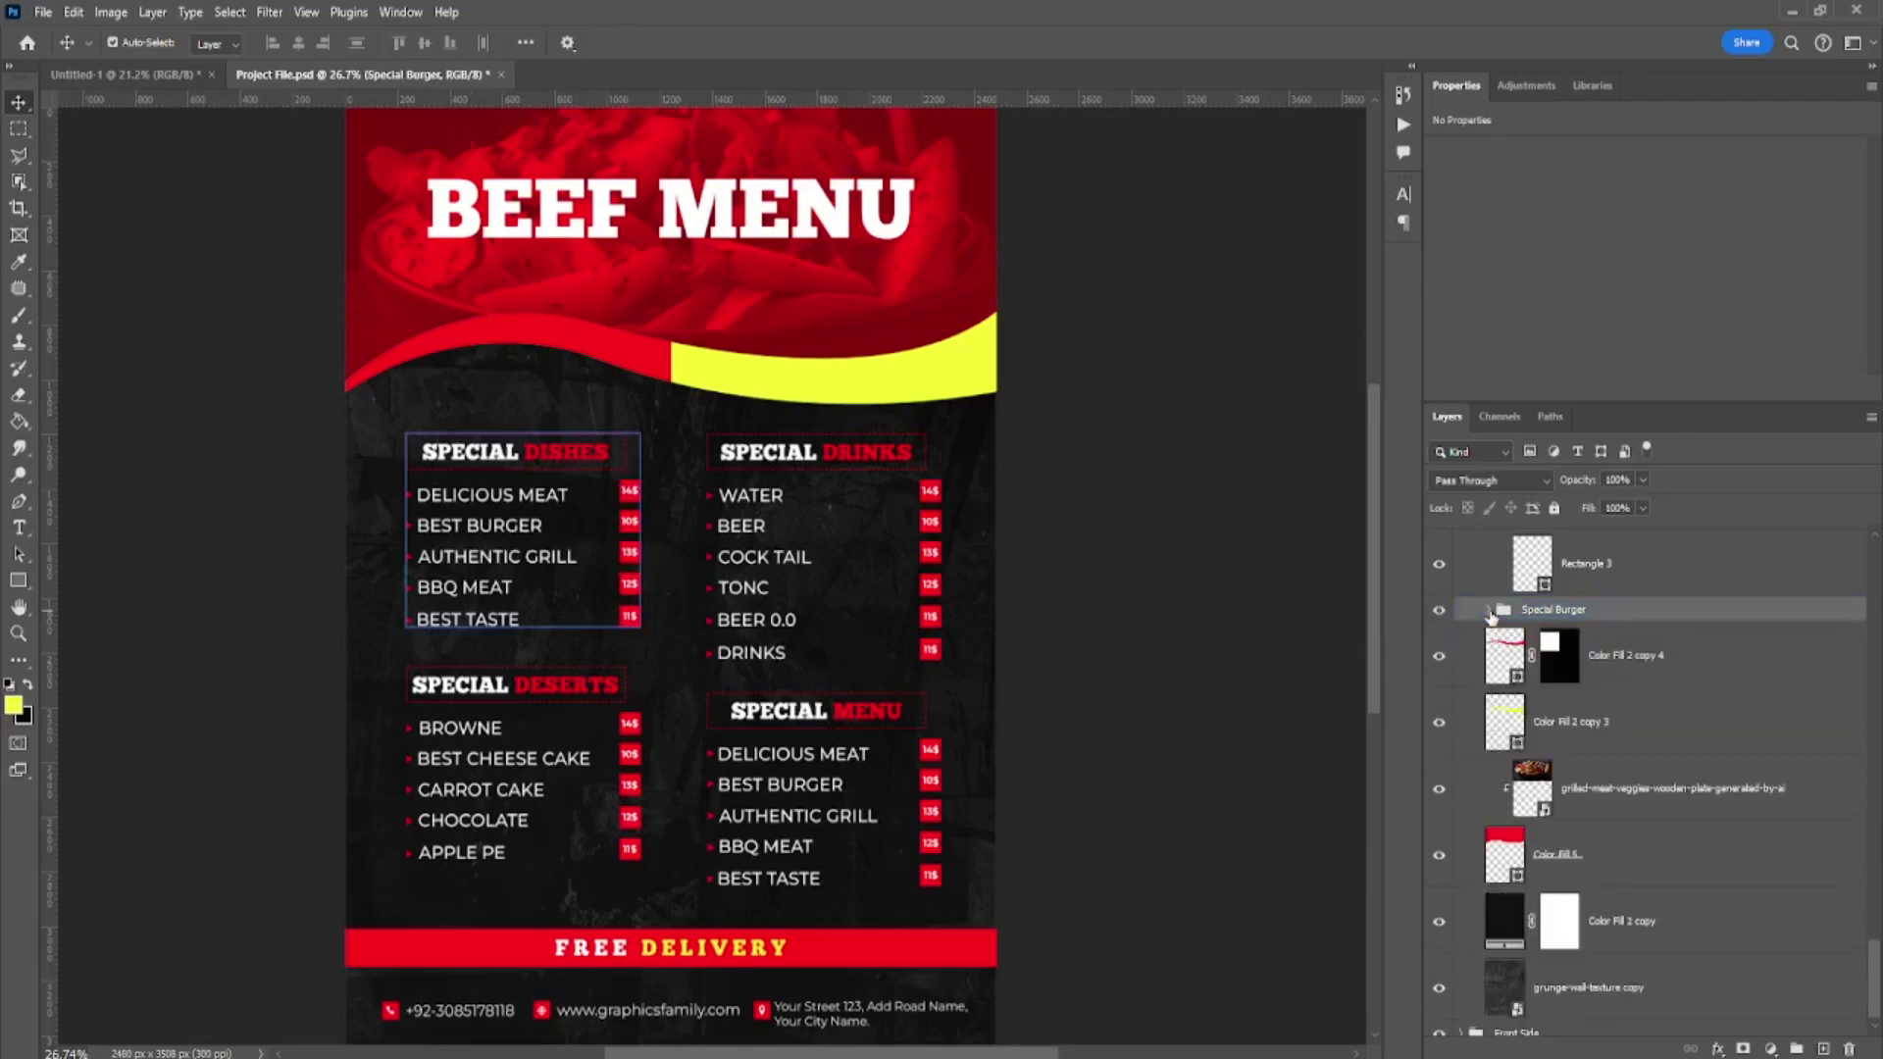
left_click(1440, 610)
left_click(1576, 628)
scroll(1606, 690, "up", 2)
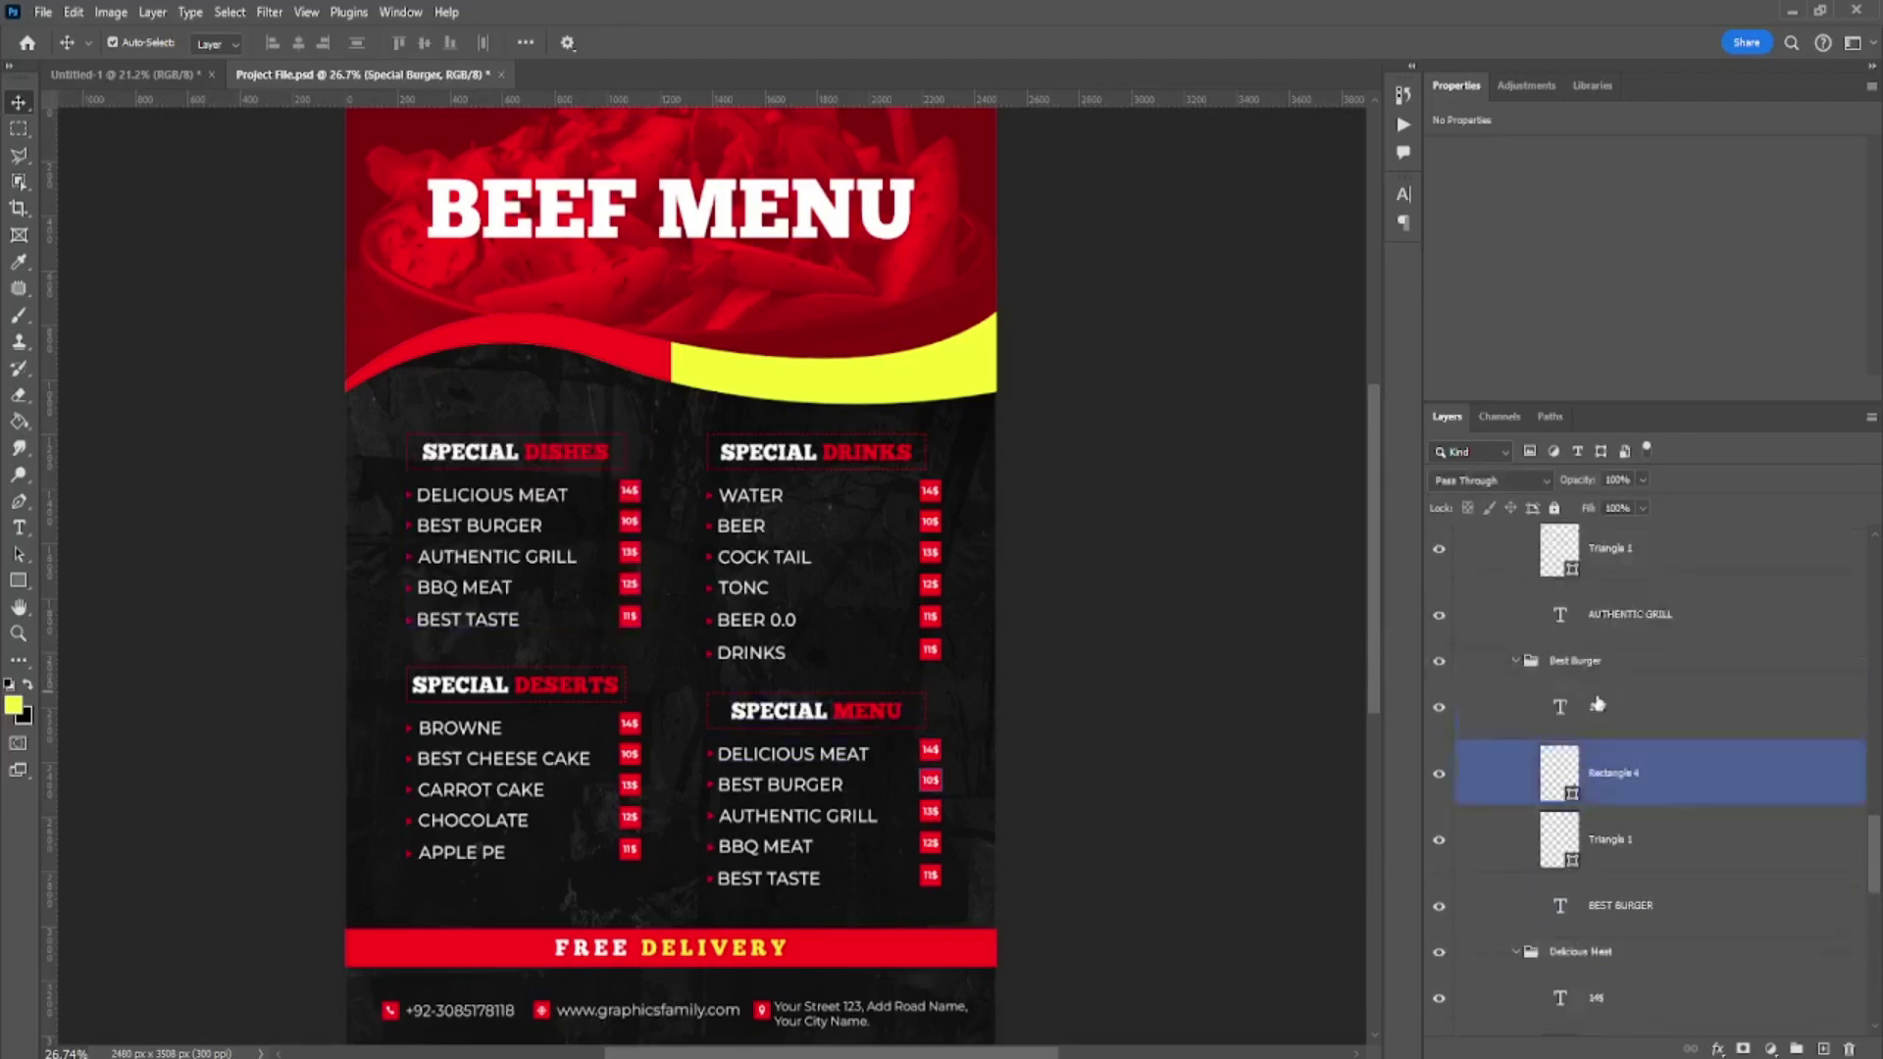
scroll(1606, 690, "up", 5)
left_click(1537, 685)
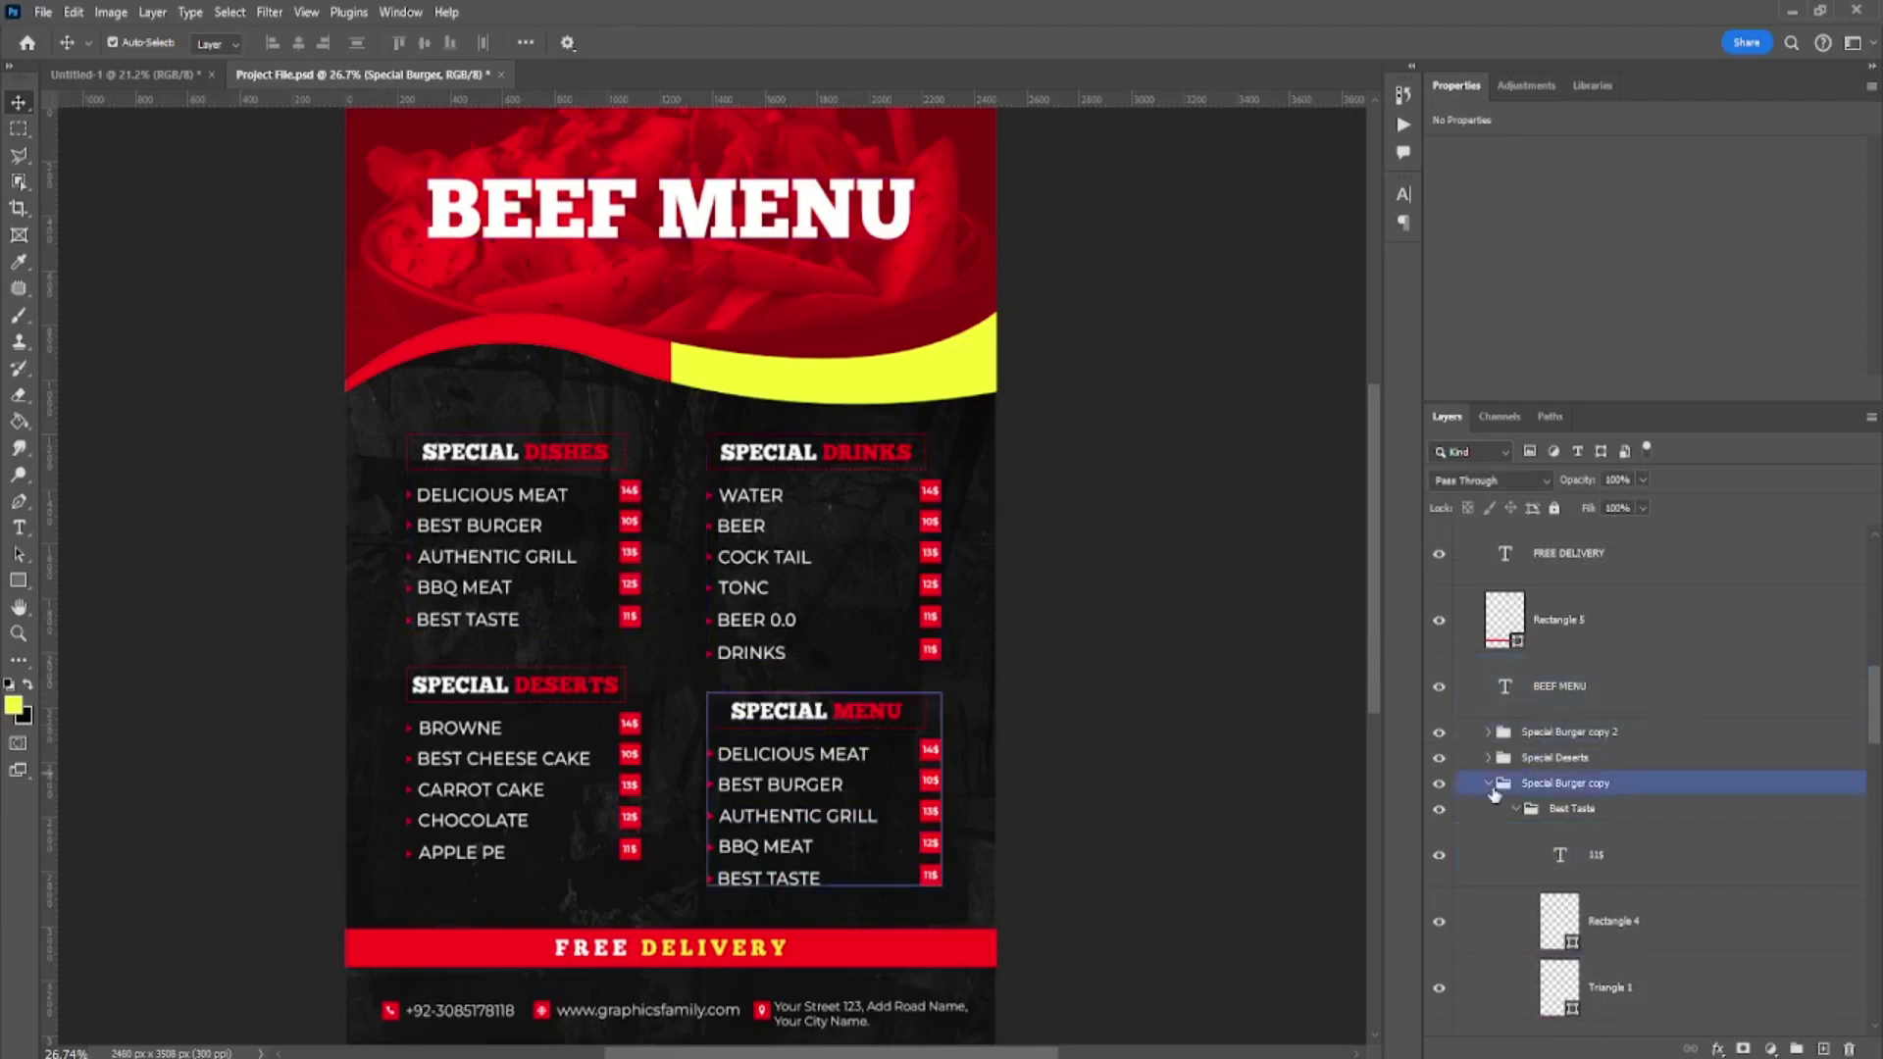
left_click(1489, 783)
- Group the four Special menu groups into Group 1
left_click(1544, 741)
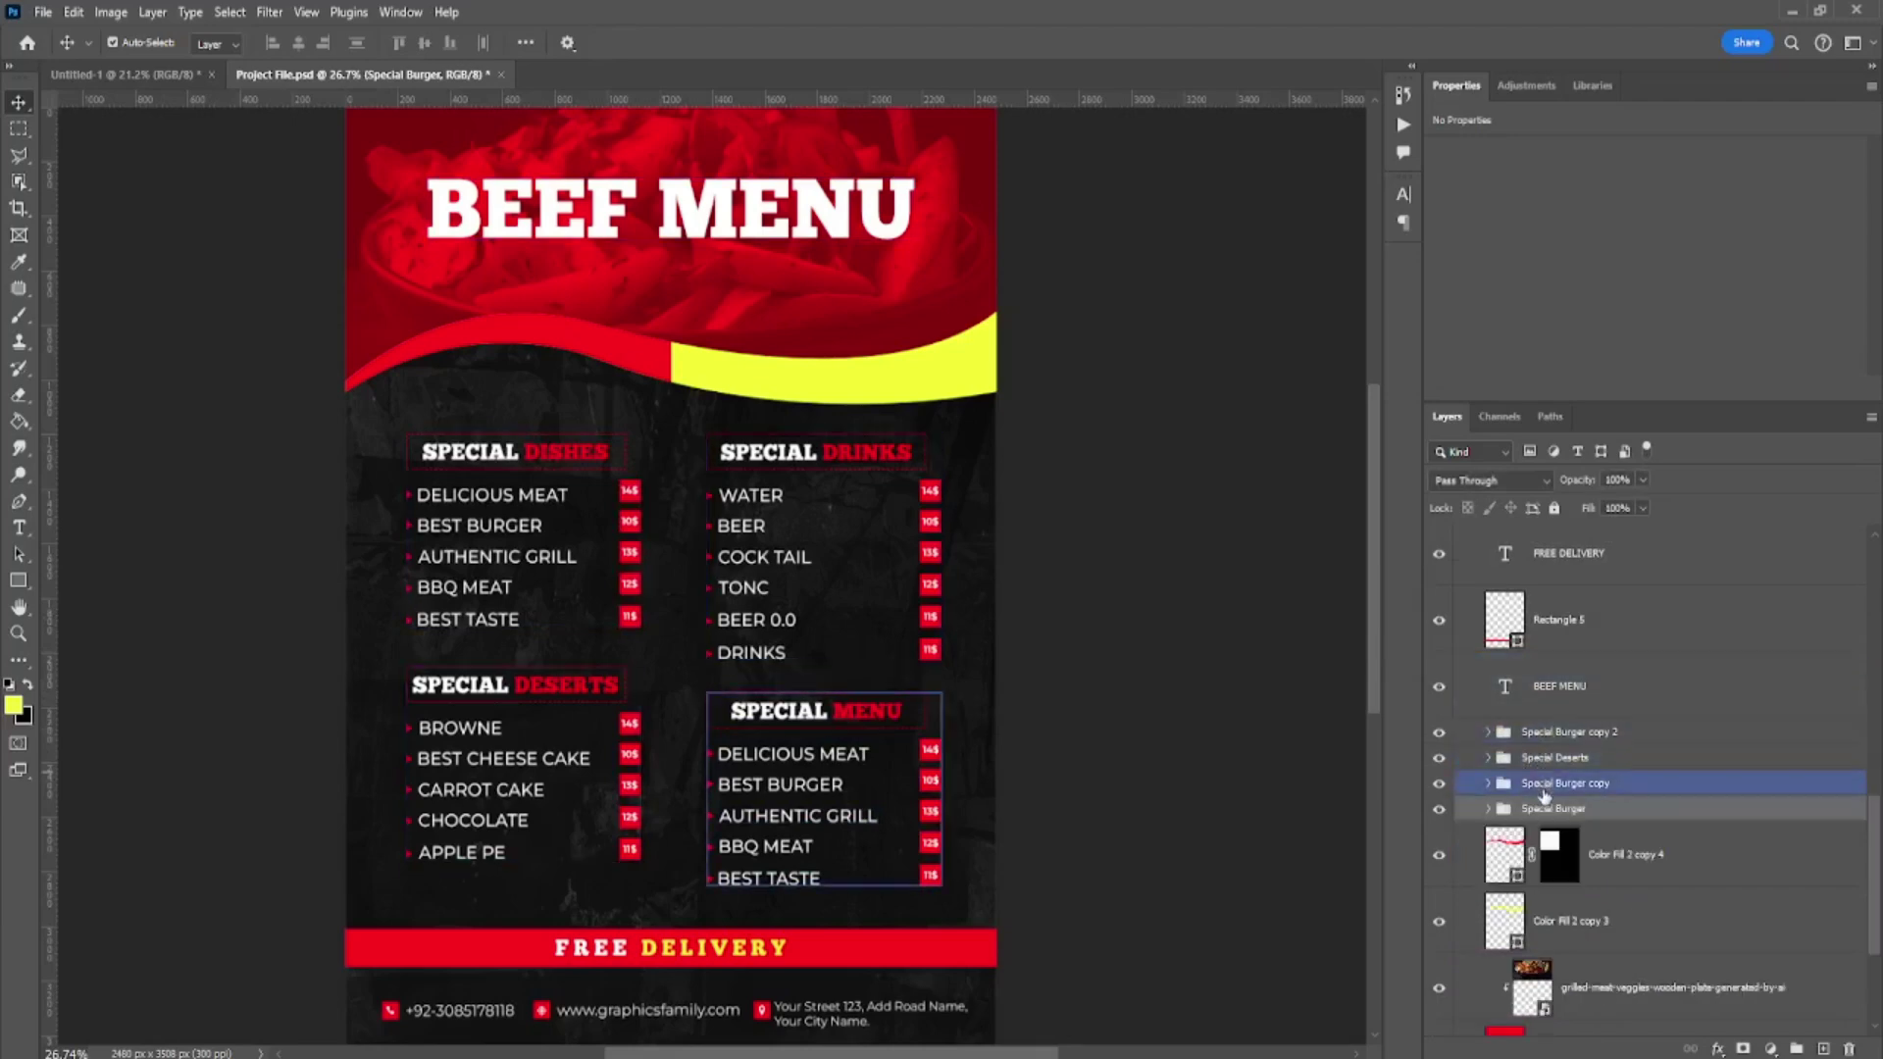
left_click(1667, 920)
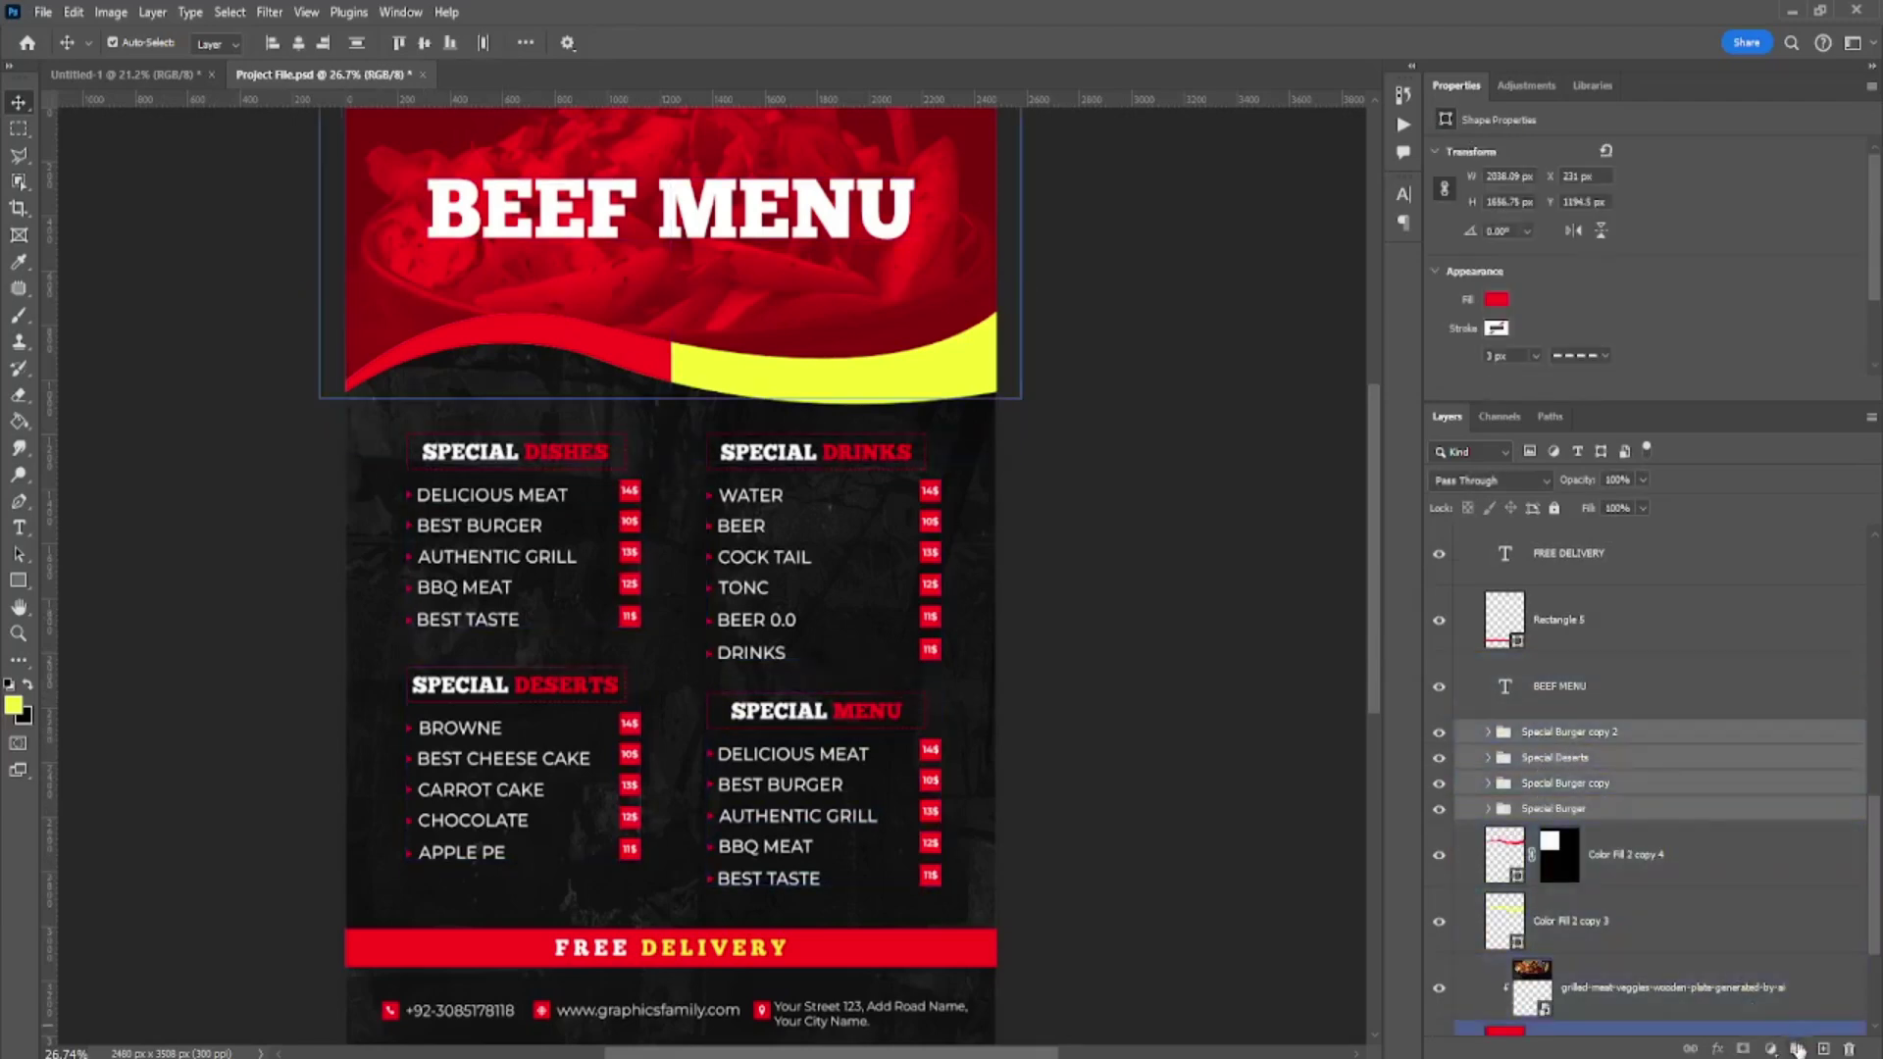
key("ctrl+g")
left_click(1438, 731)
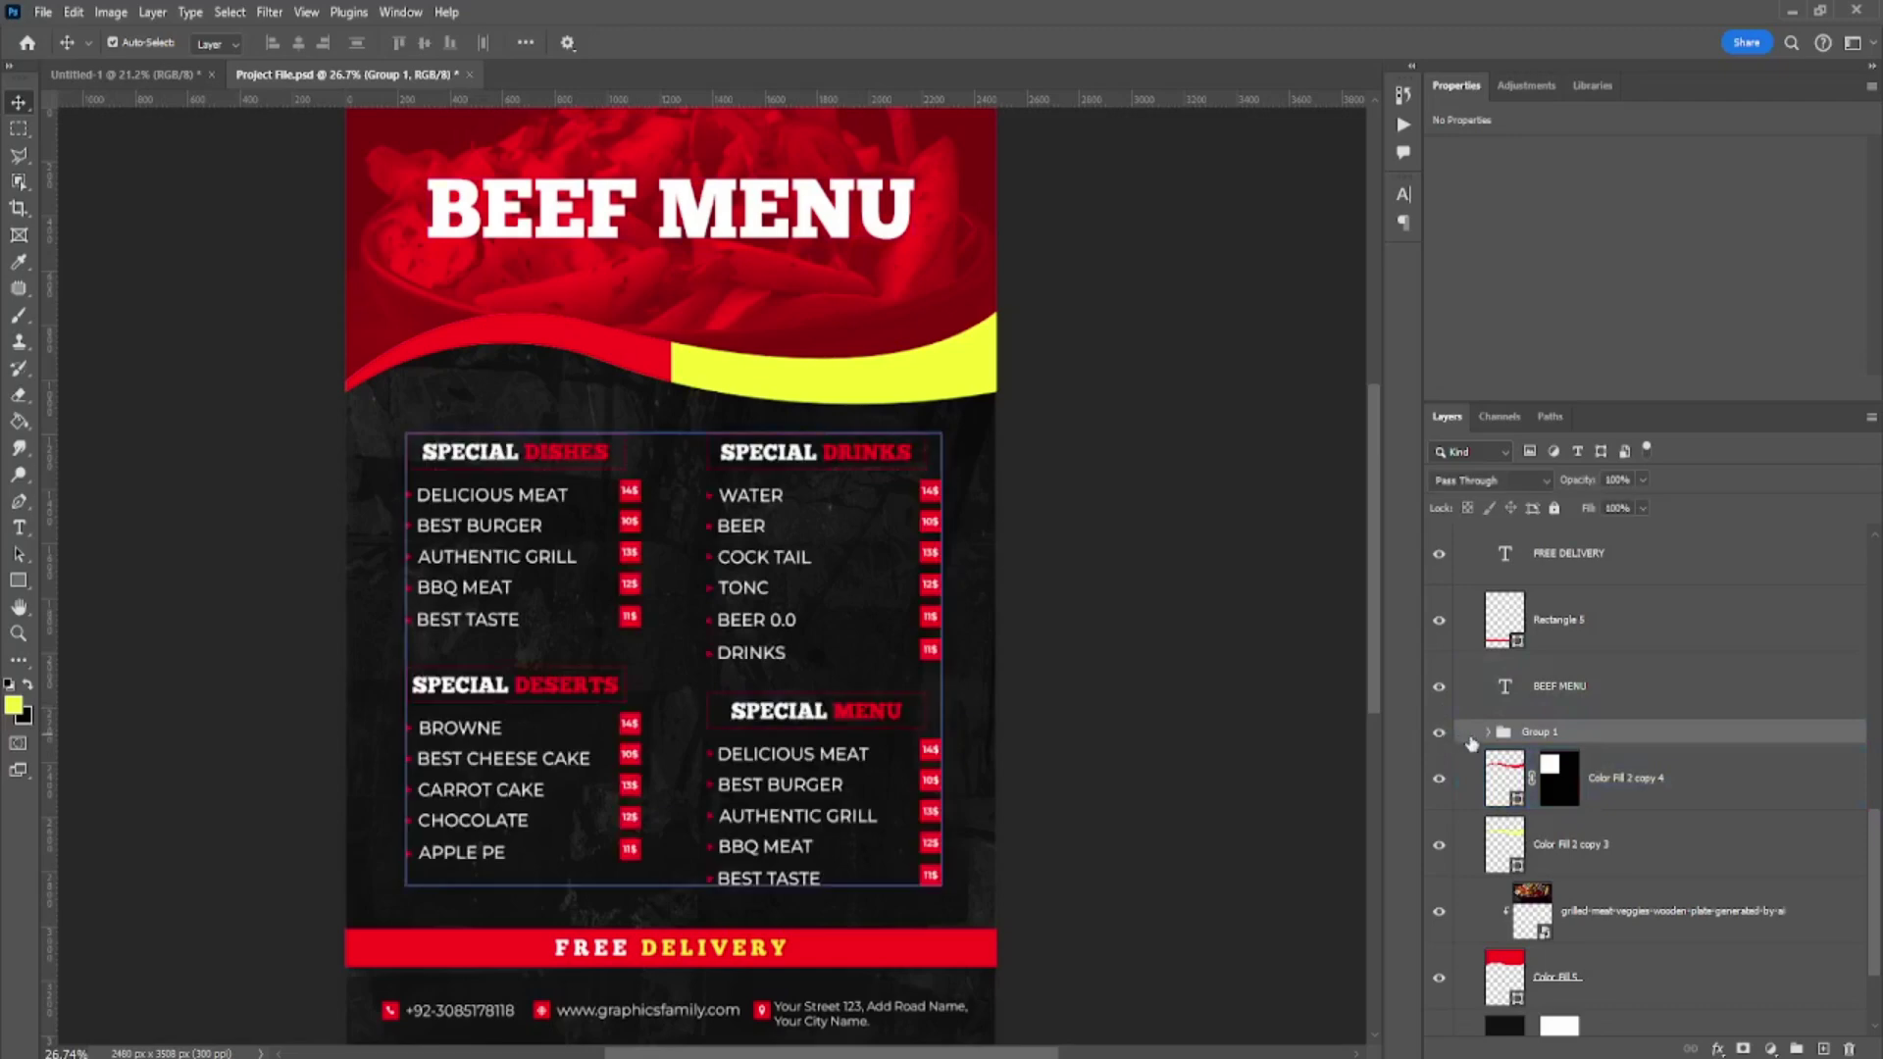
- Drag Group 1 menu lists into the Untitled-1 poster
left_click_drag(1543, 743, 651, 590)
key("ctrl+t")
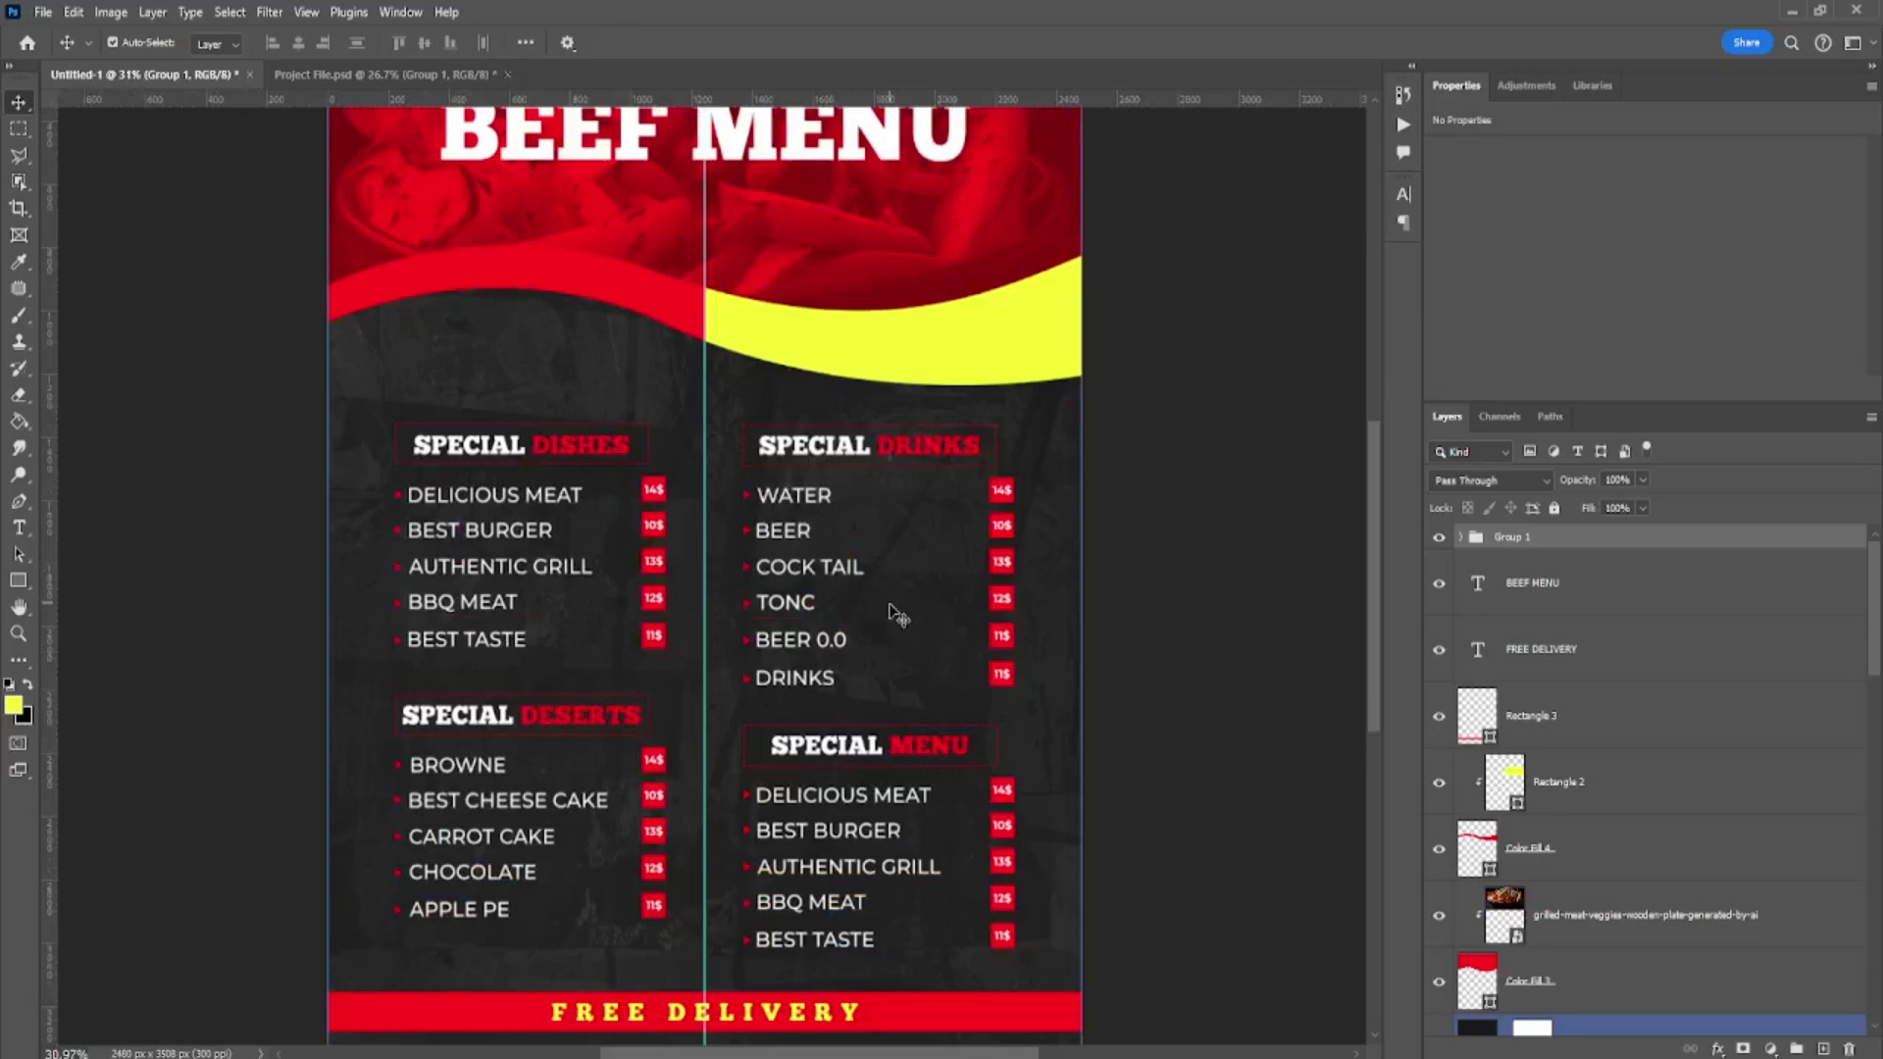
scroll(893, 613, "up", 2)
scroll(892, 613, "down", 3)
scroll(893, 491, "down", 2)
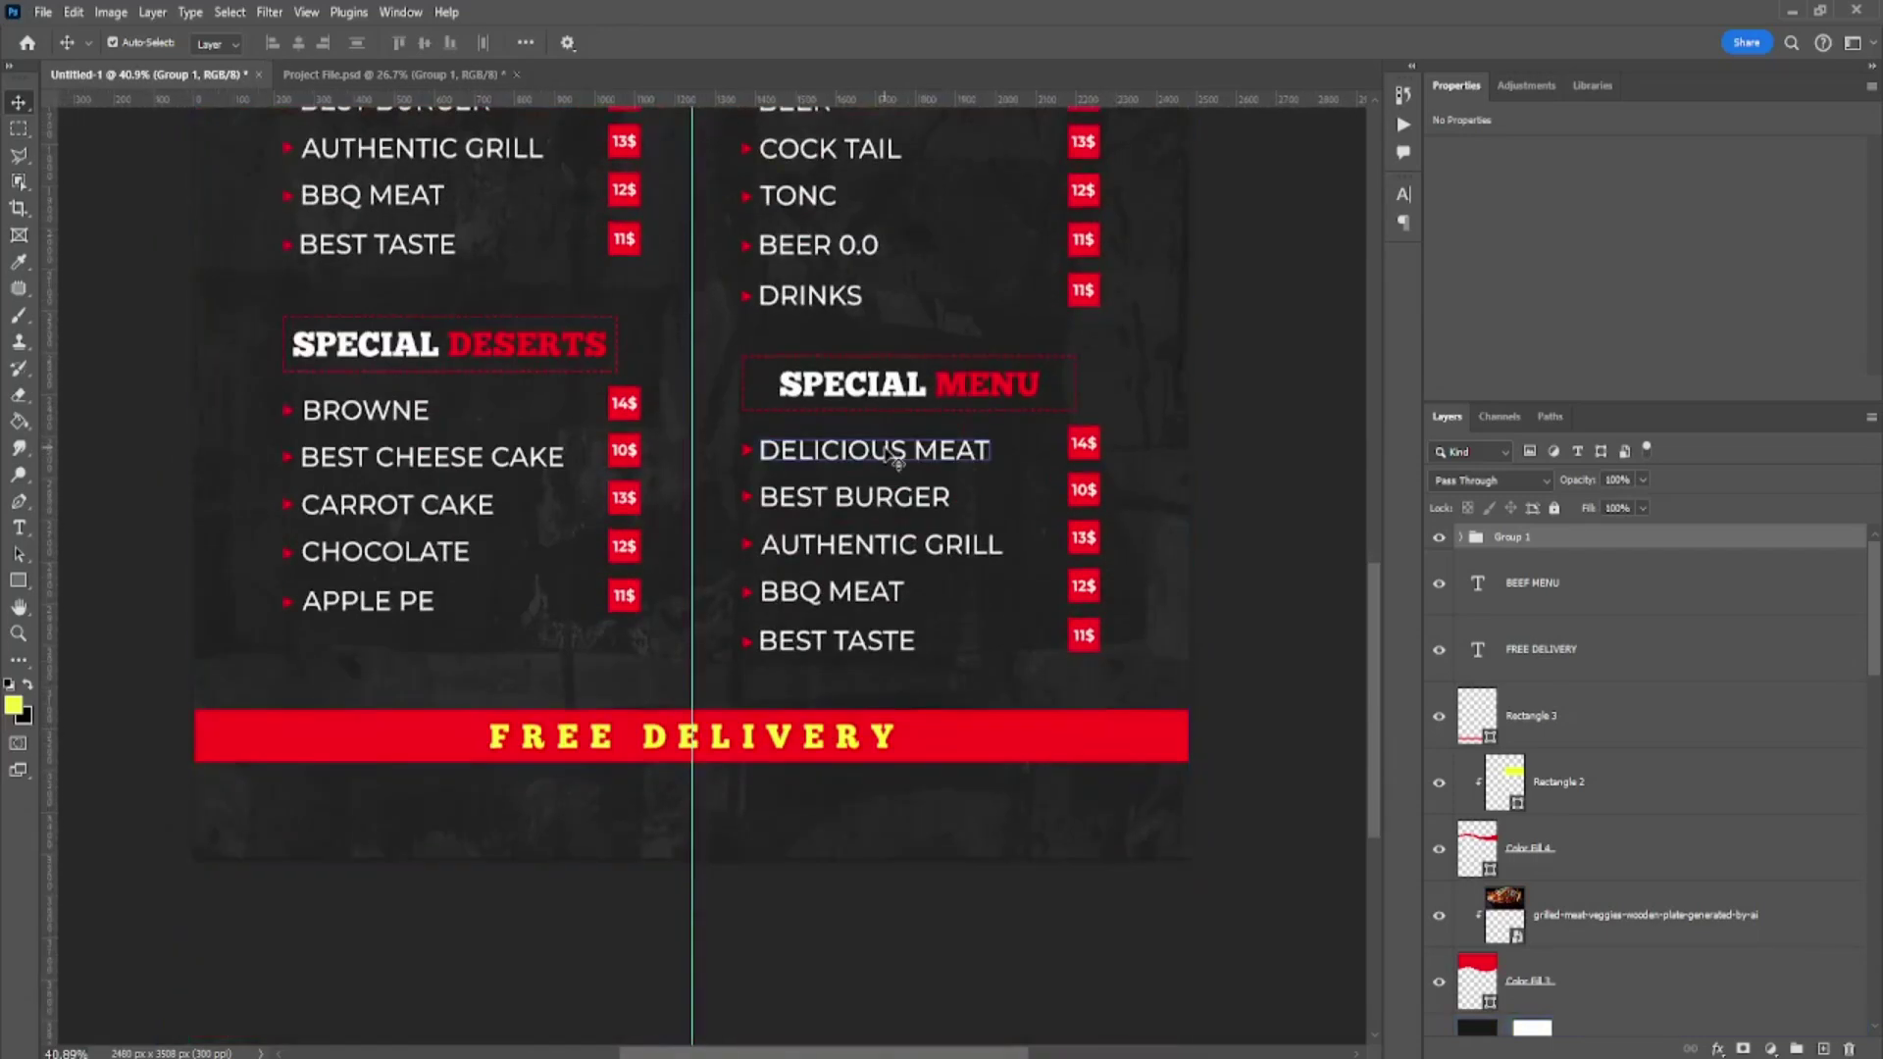
- Paste the contact footer and shift it fully onto the page
key("ctrl+v")
scroll(806, 880, "up", 1)
scroll(806, 881, "down", 1)
key("ctrl+t")
scroll(806, 881, "up", 2)
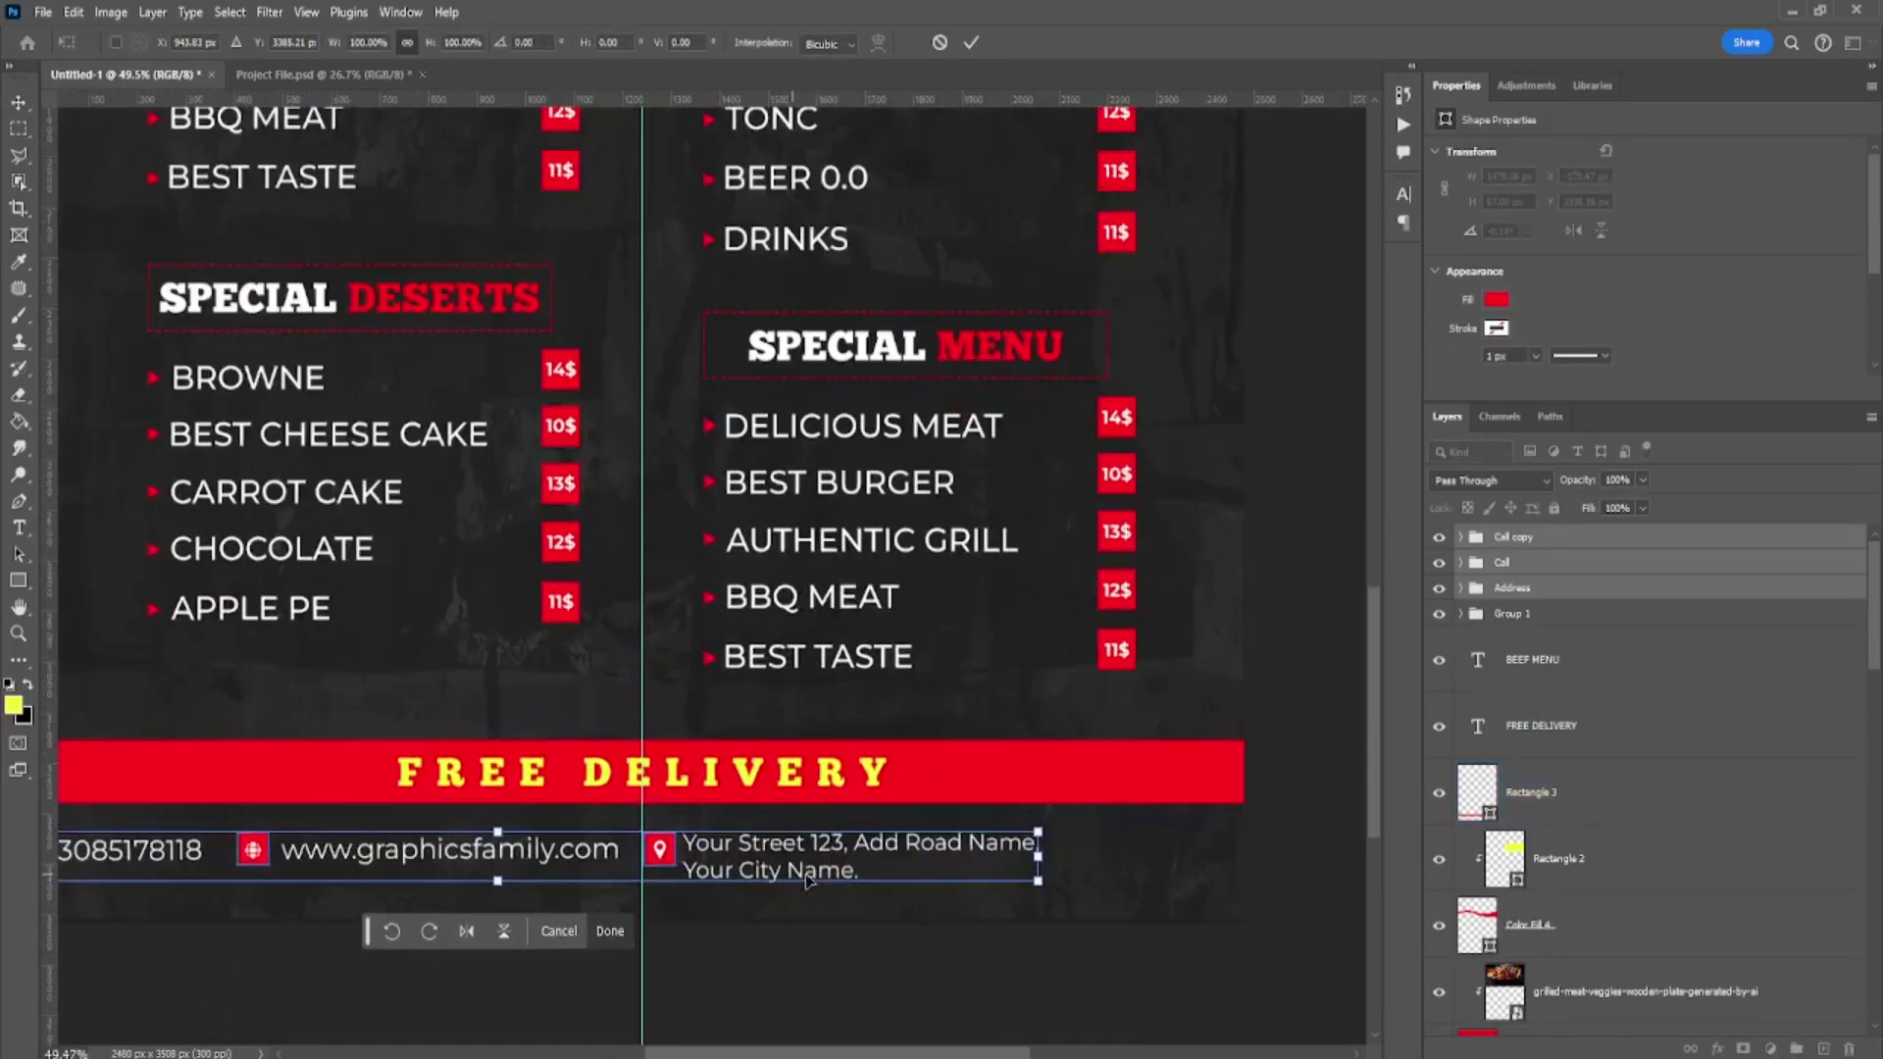
left_click_drag(853, 871, 997, 873)
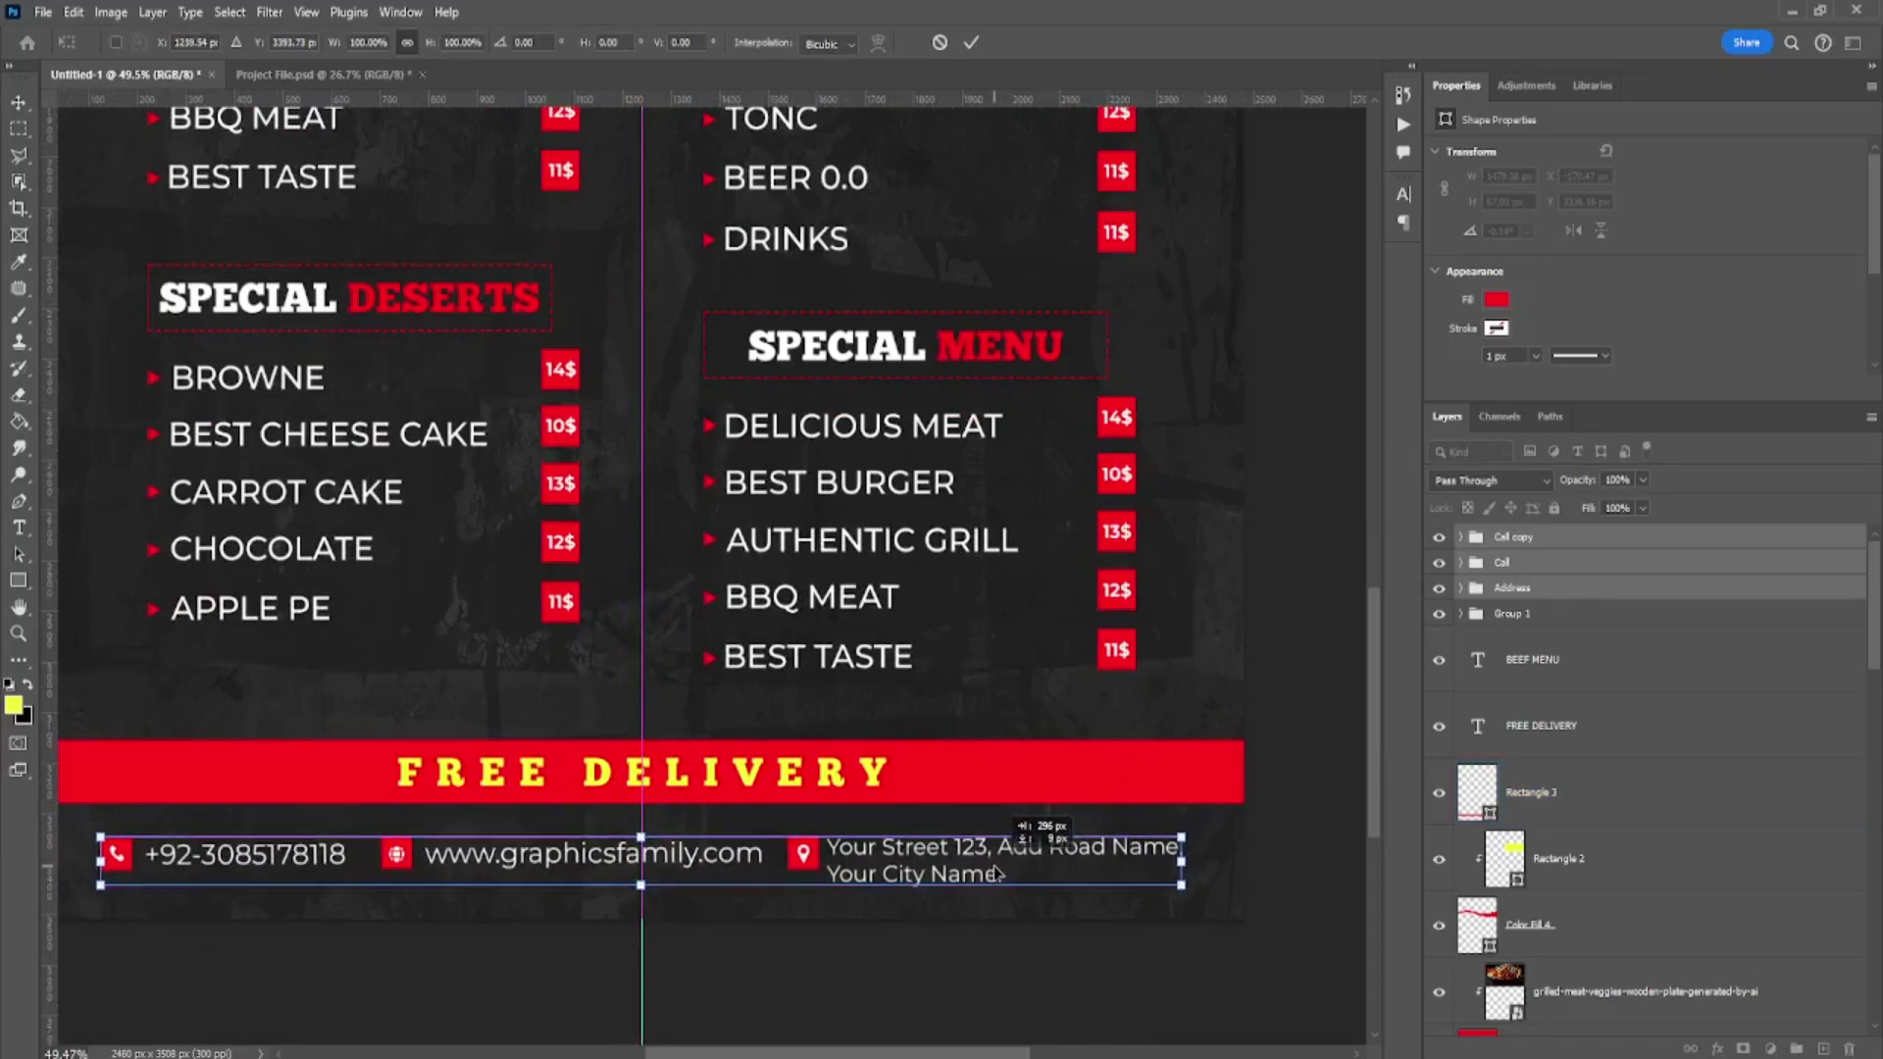
key("Return")
- Move the red bar and its FREE DELIVERY text up slightly
left_click(1439, 814)
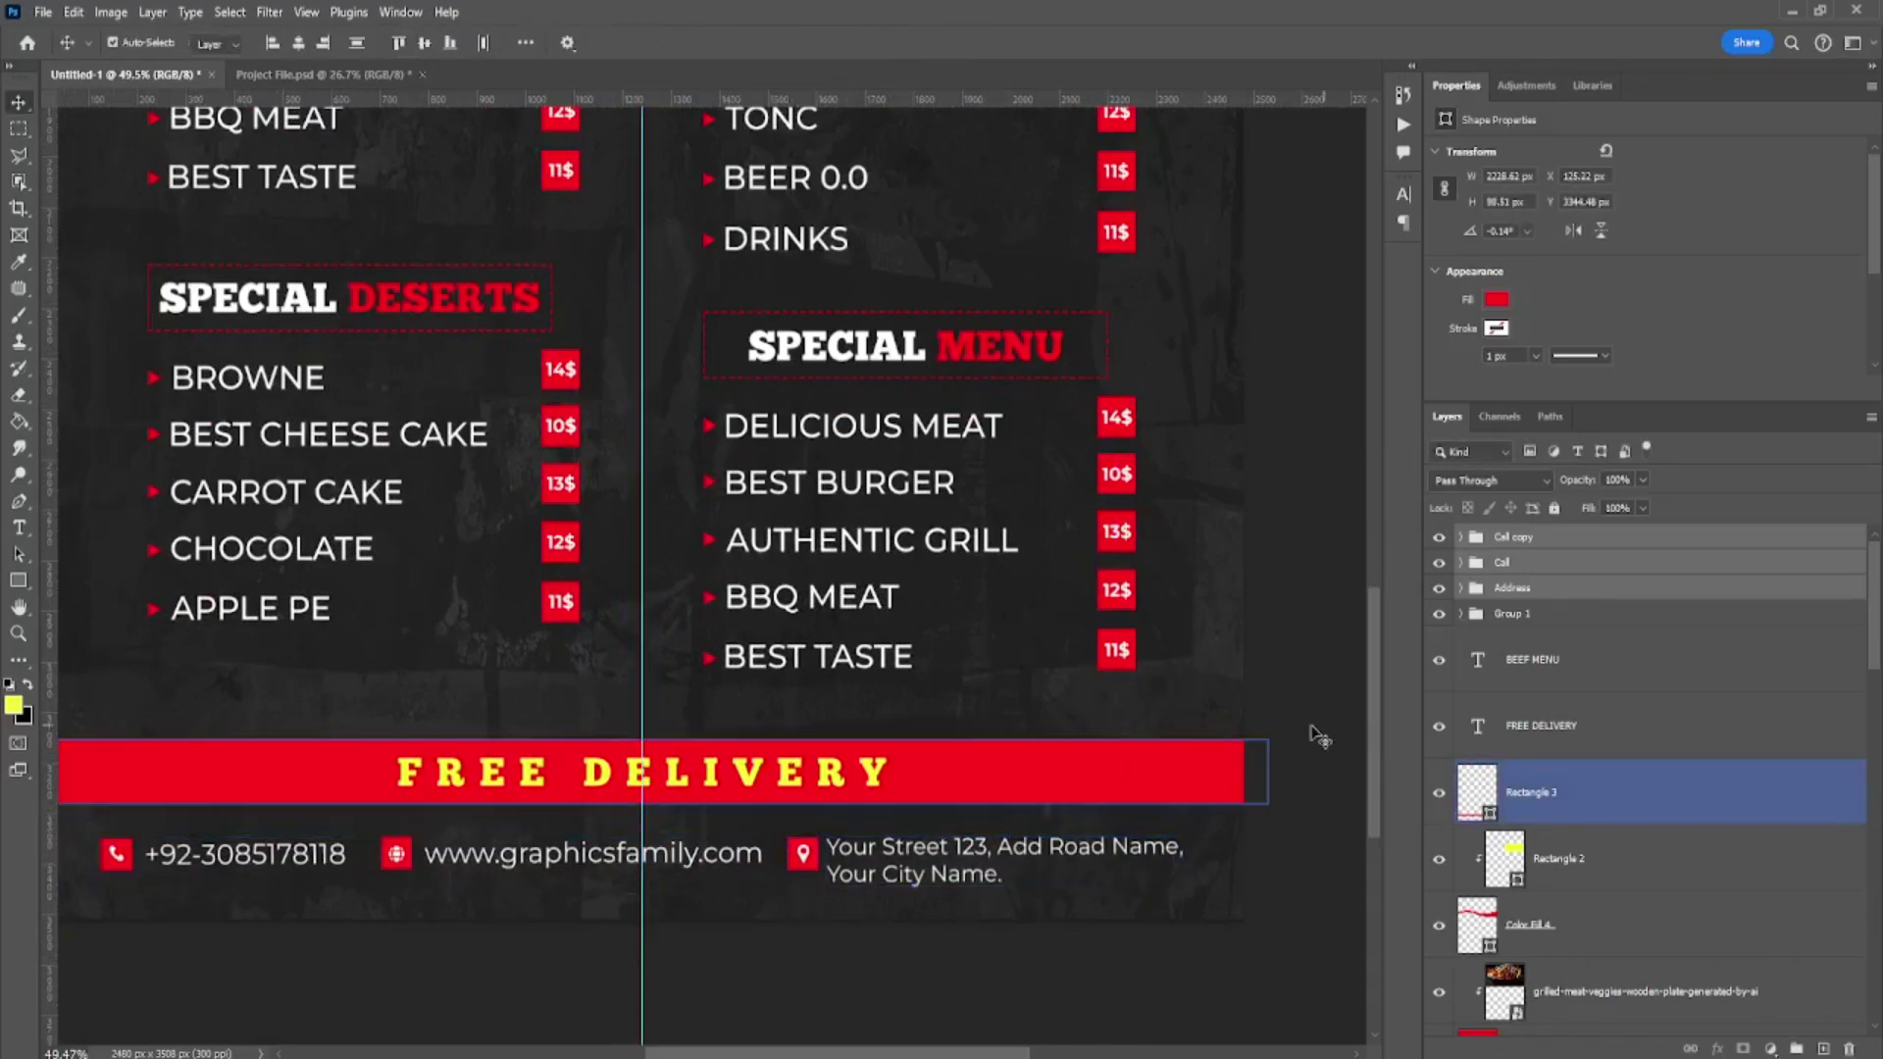
left_click(997, 770)
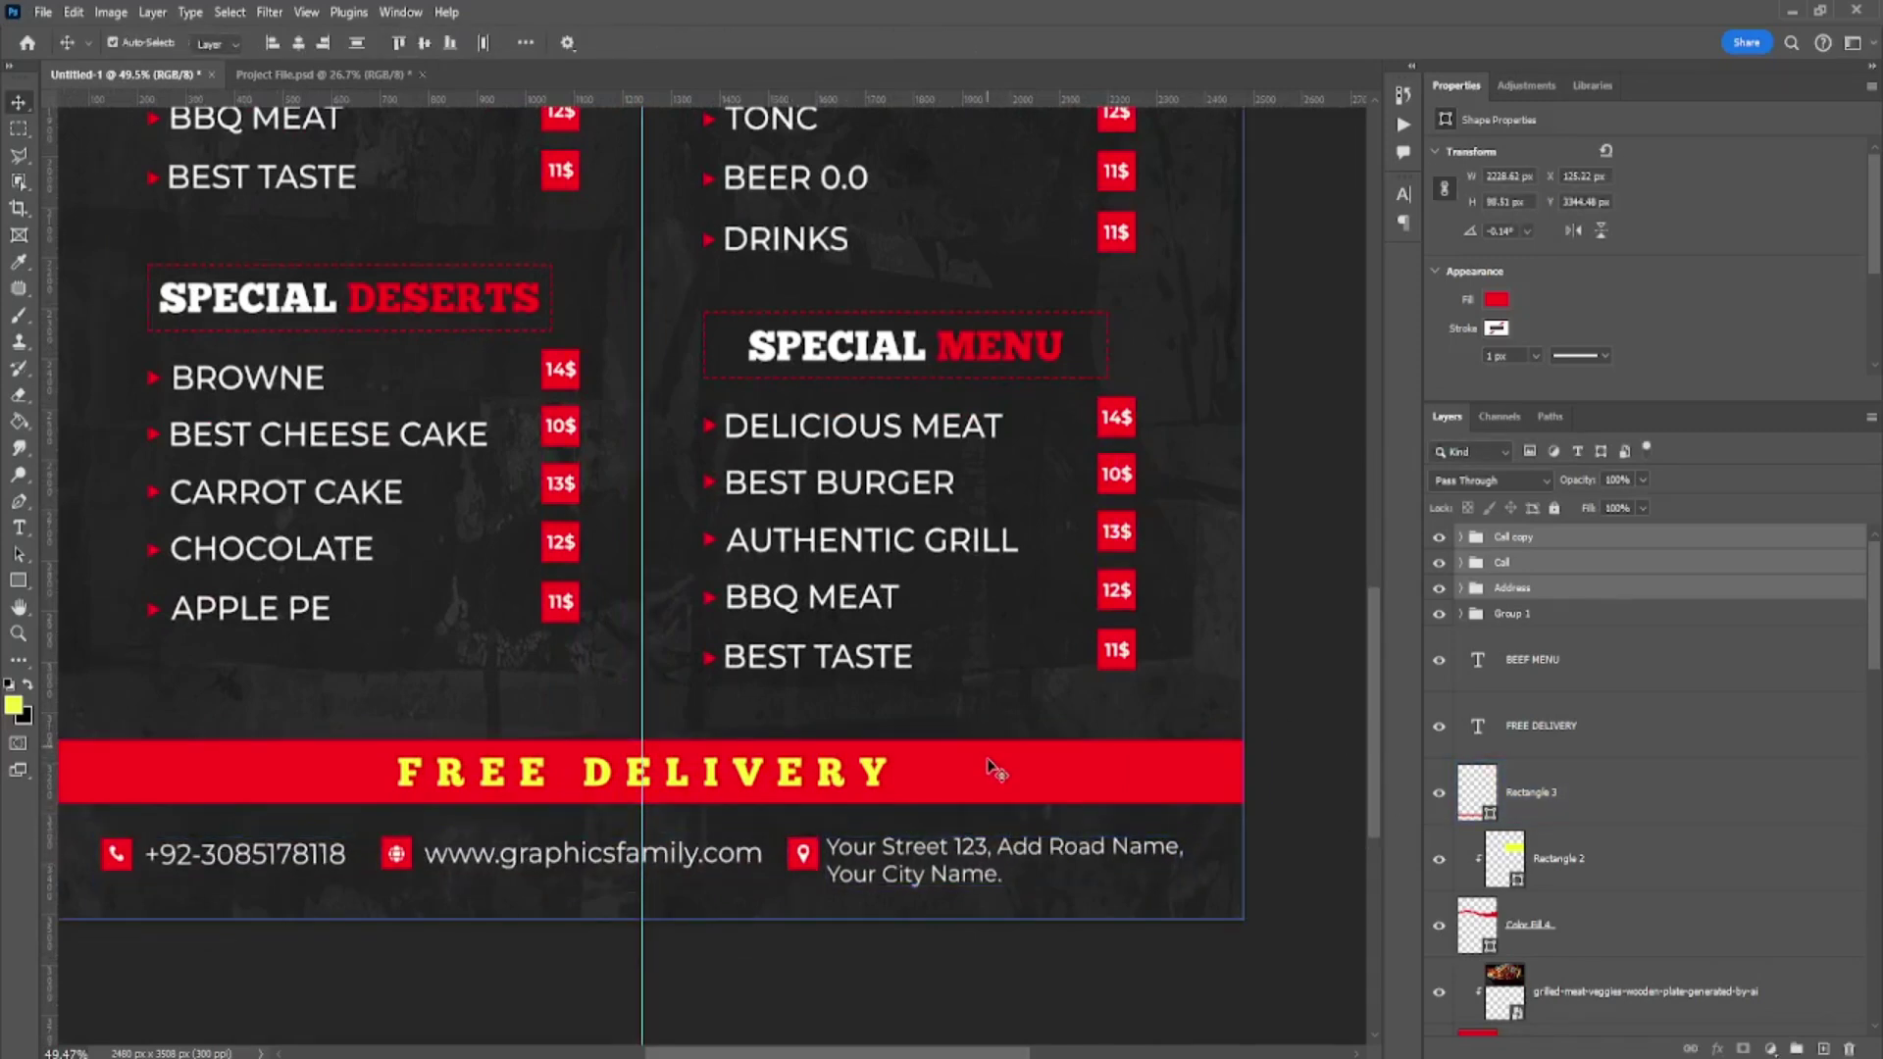
left_click(1583, 747, "ctrl")
key("ctrl+t")
left_click_drag(938, 772, 937, 753)
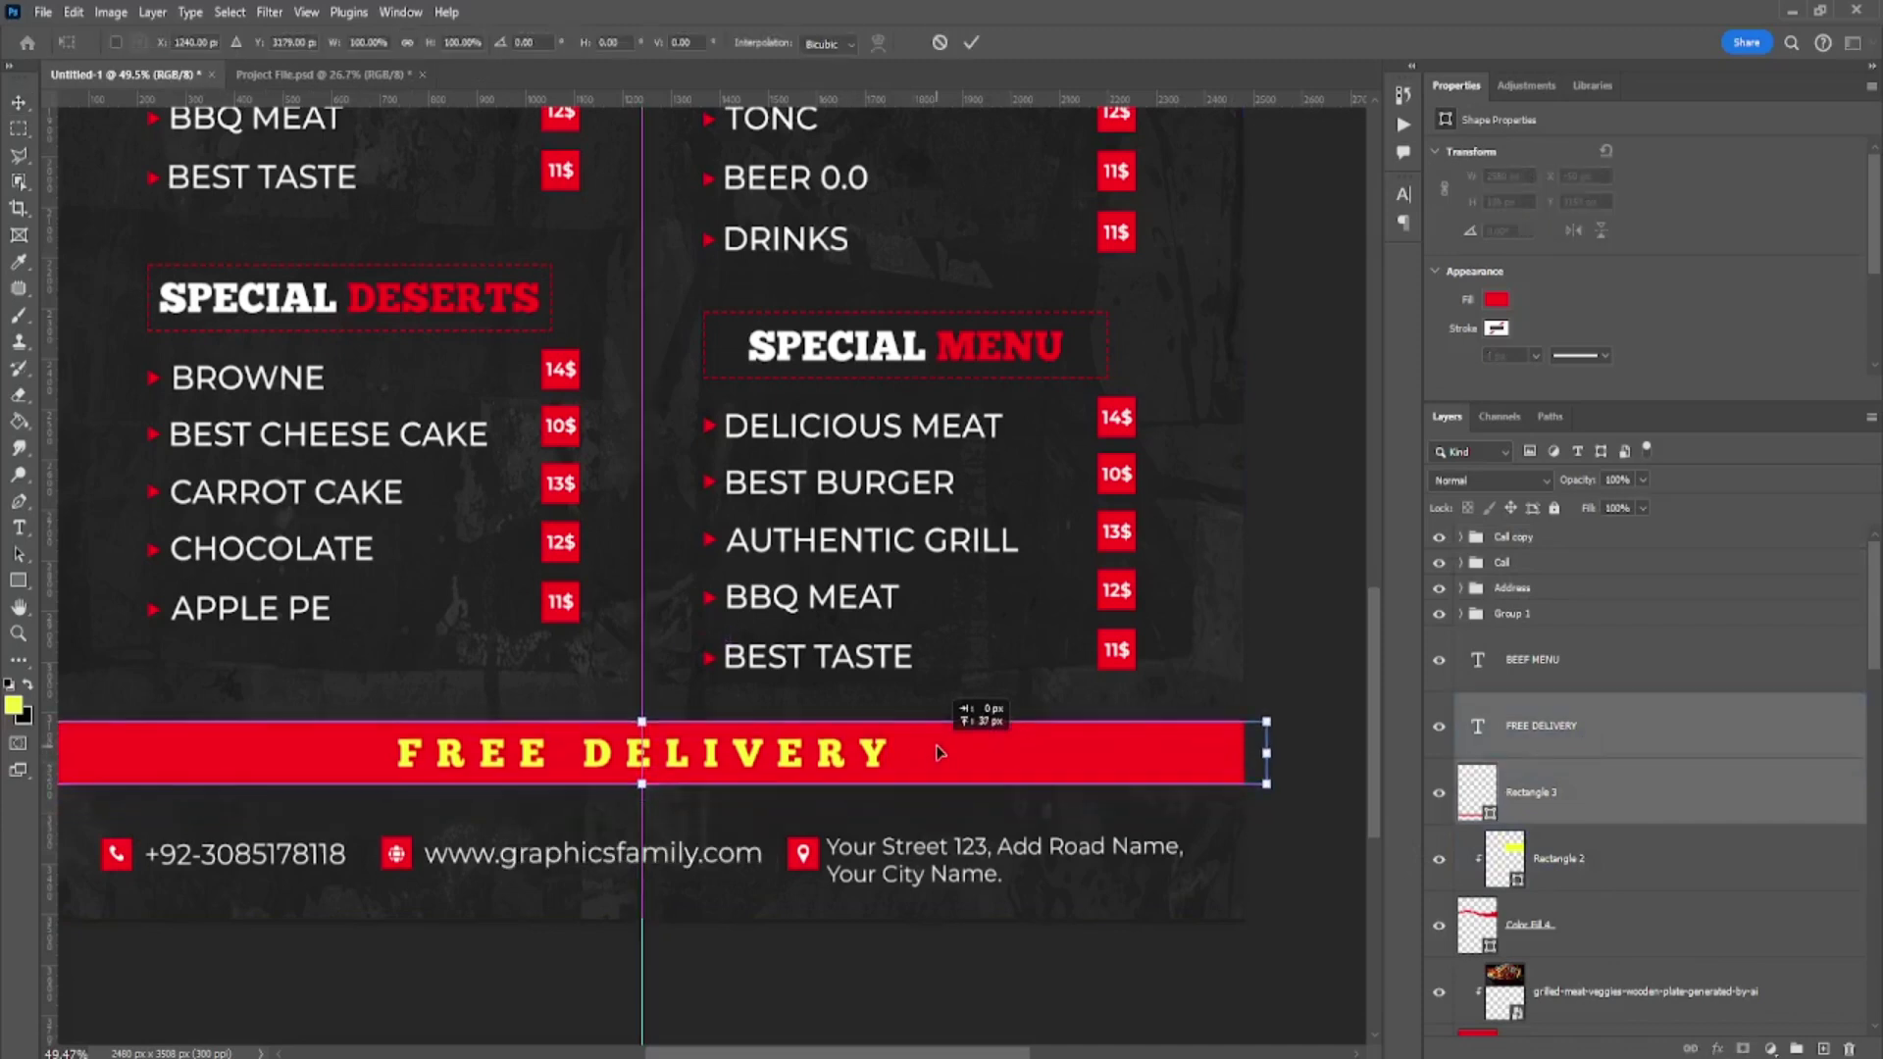
key("Return")
- Raise the contact row closer to the bar and view the whole poster
left_click(1515, 612)
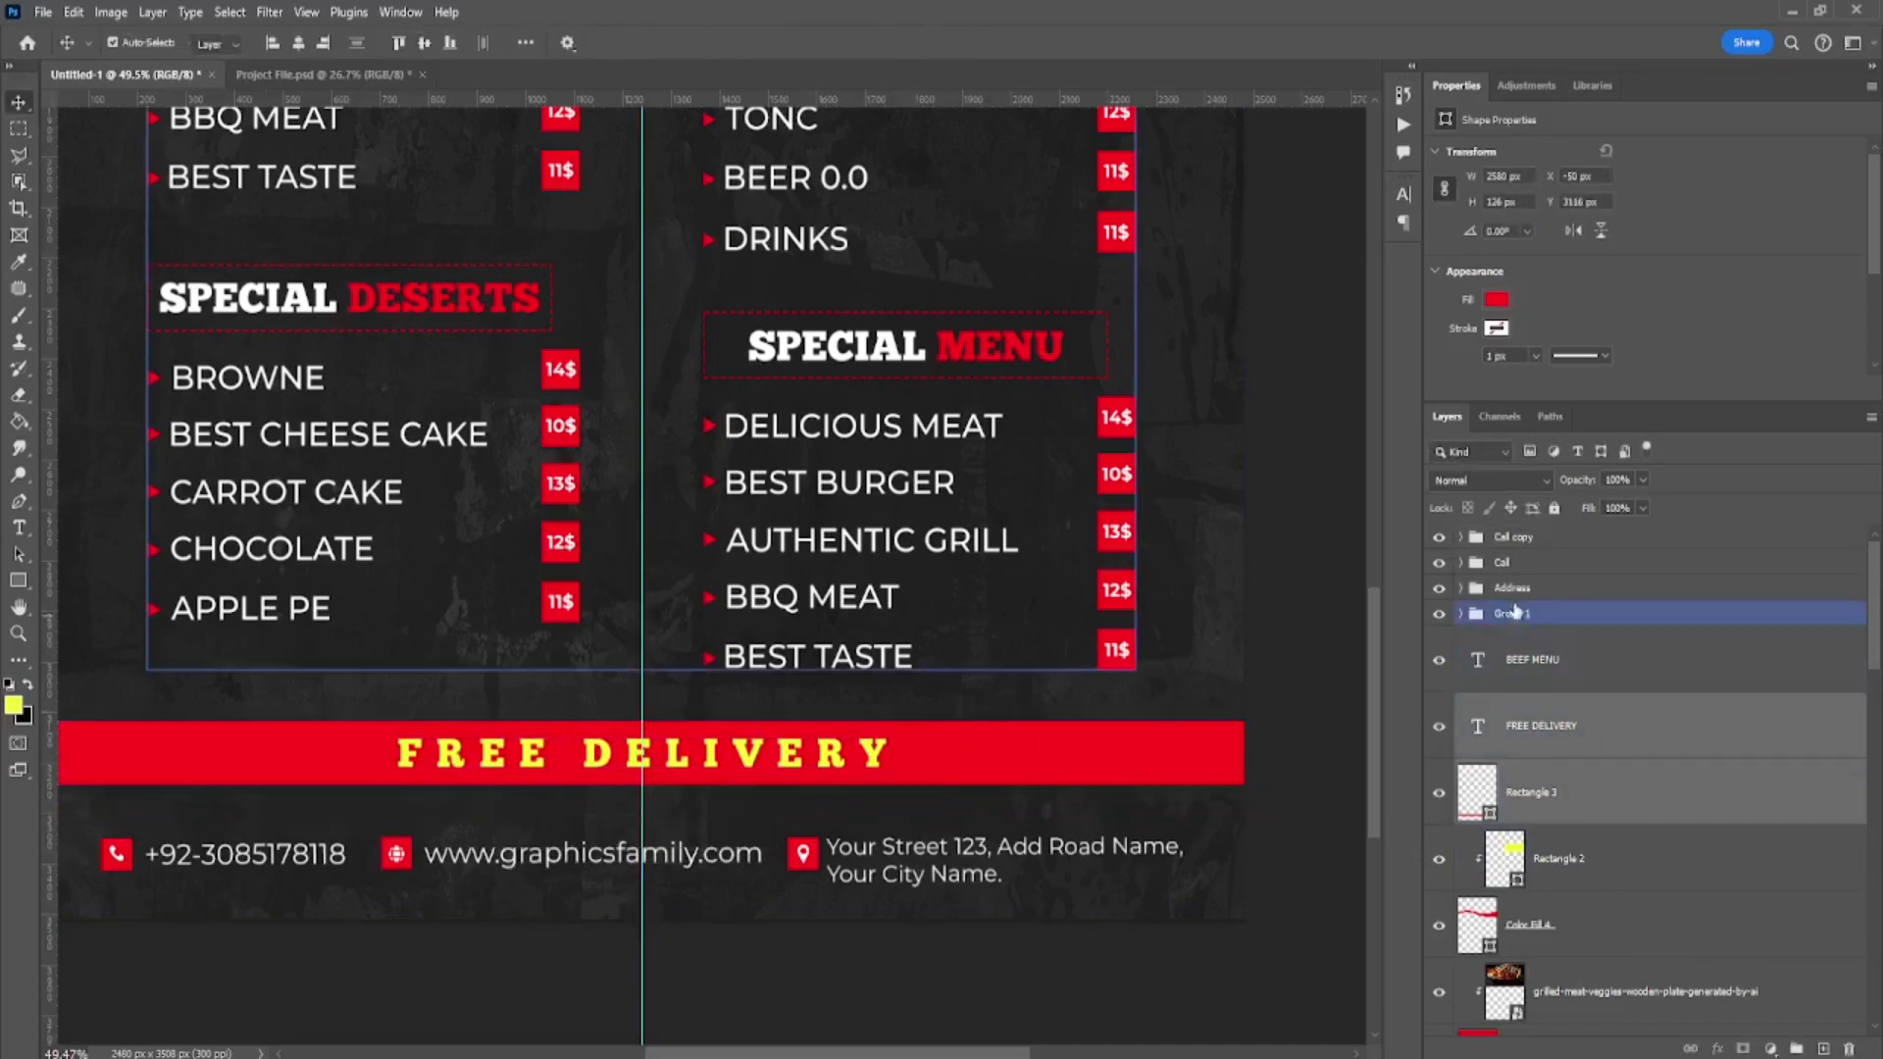
left_click(1511, 537, "shift")
key("ctrl+t")
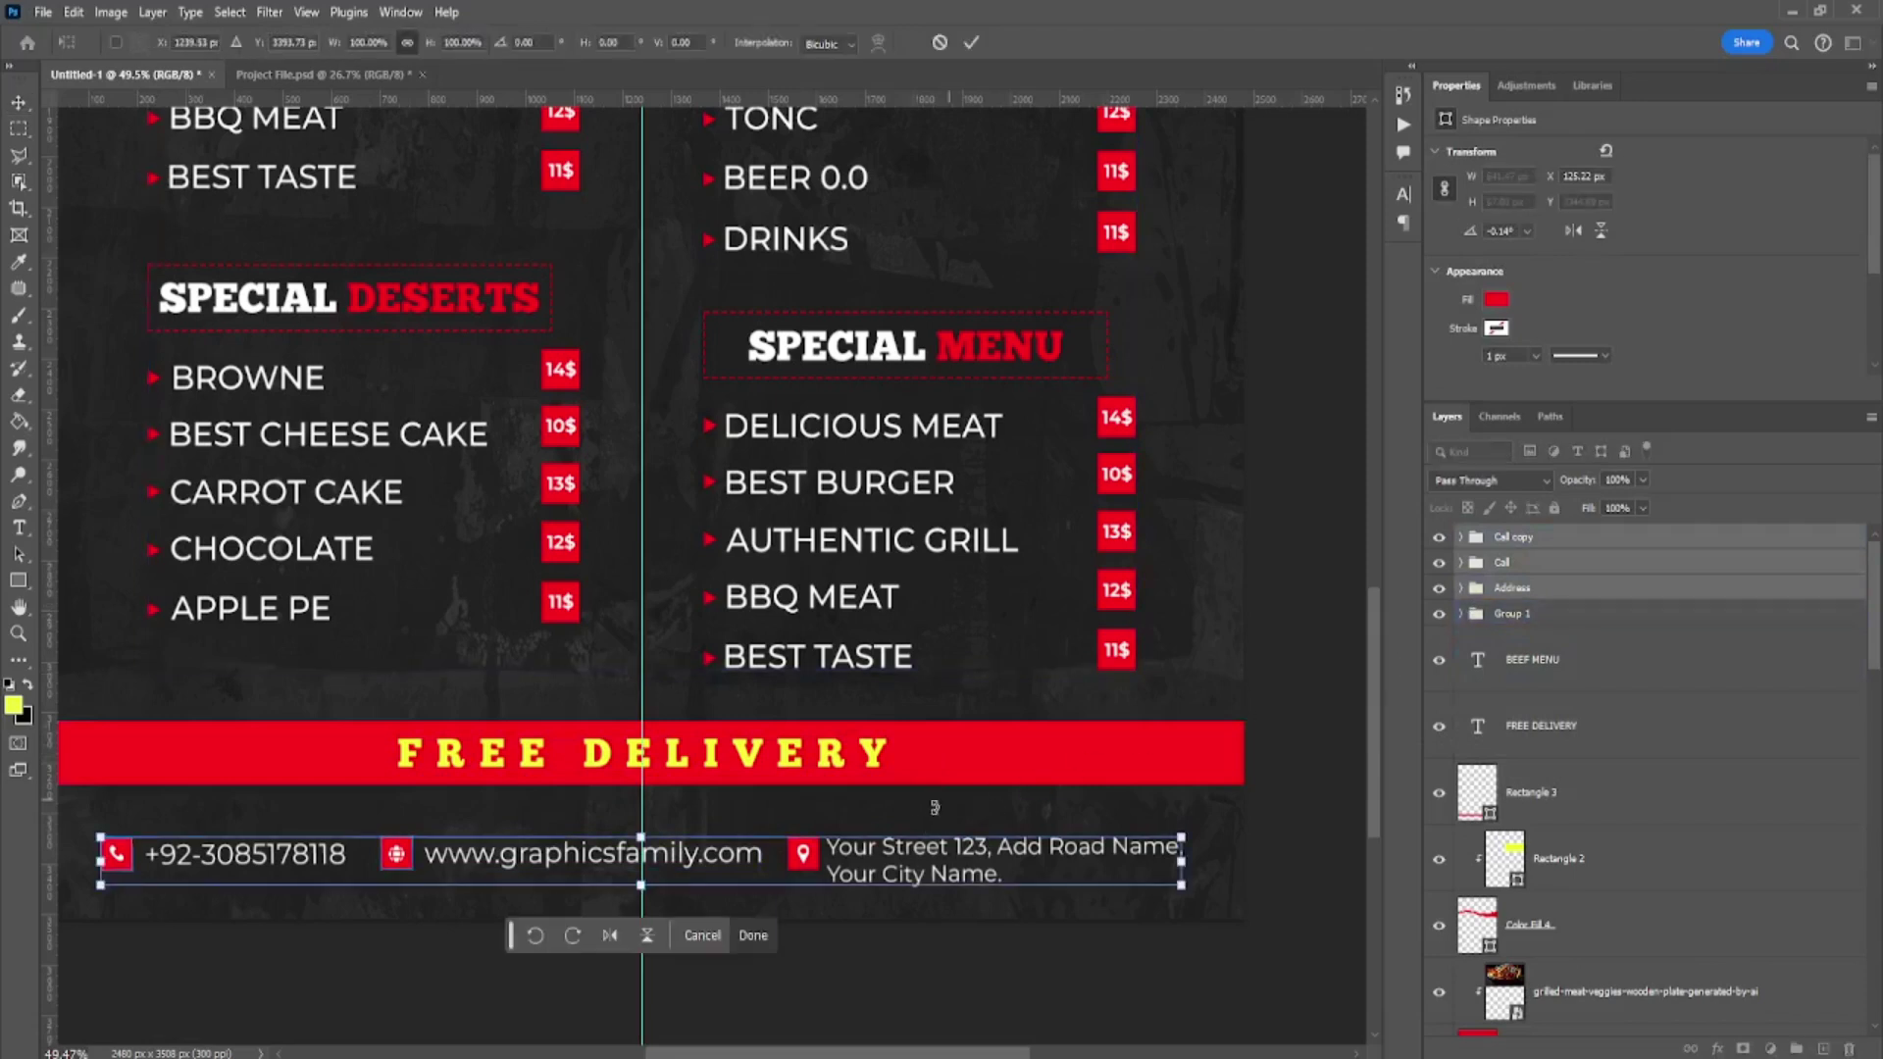
left_click_drag(961, 866, 961, 853)
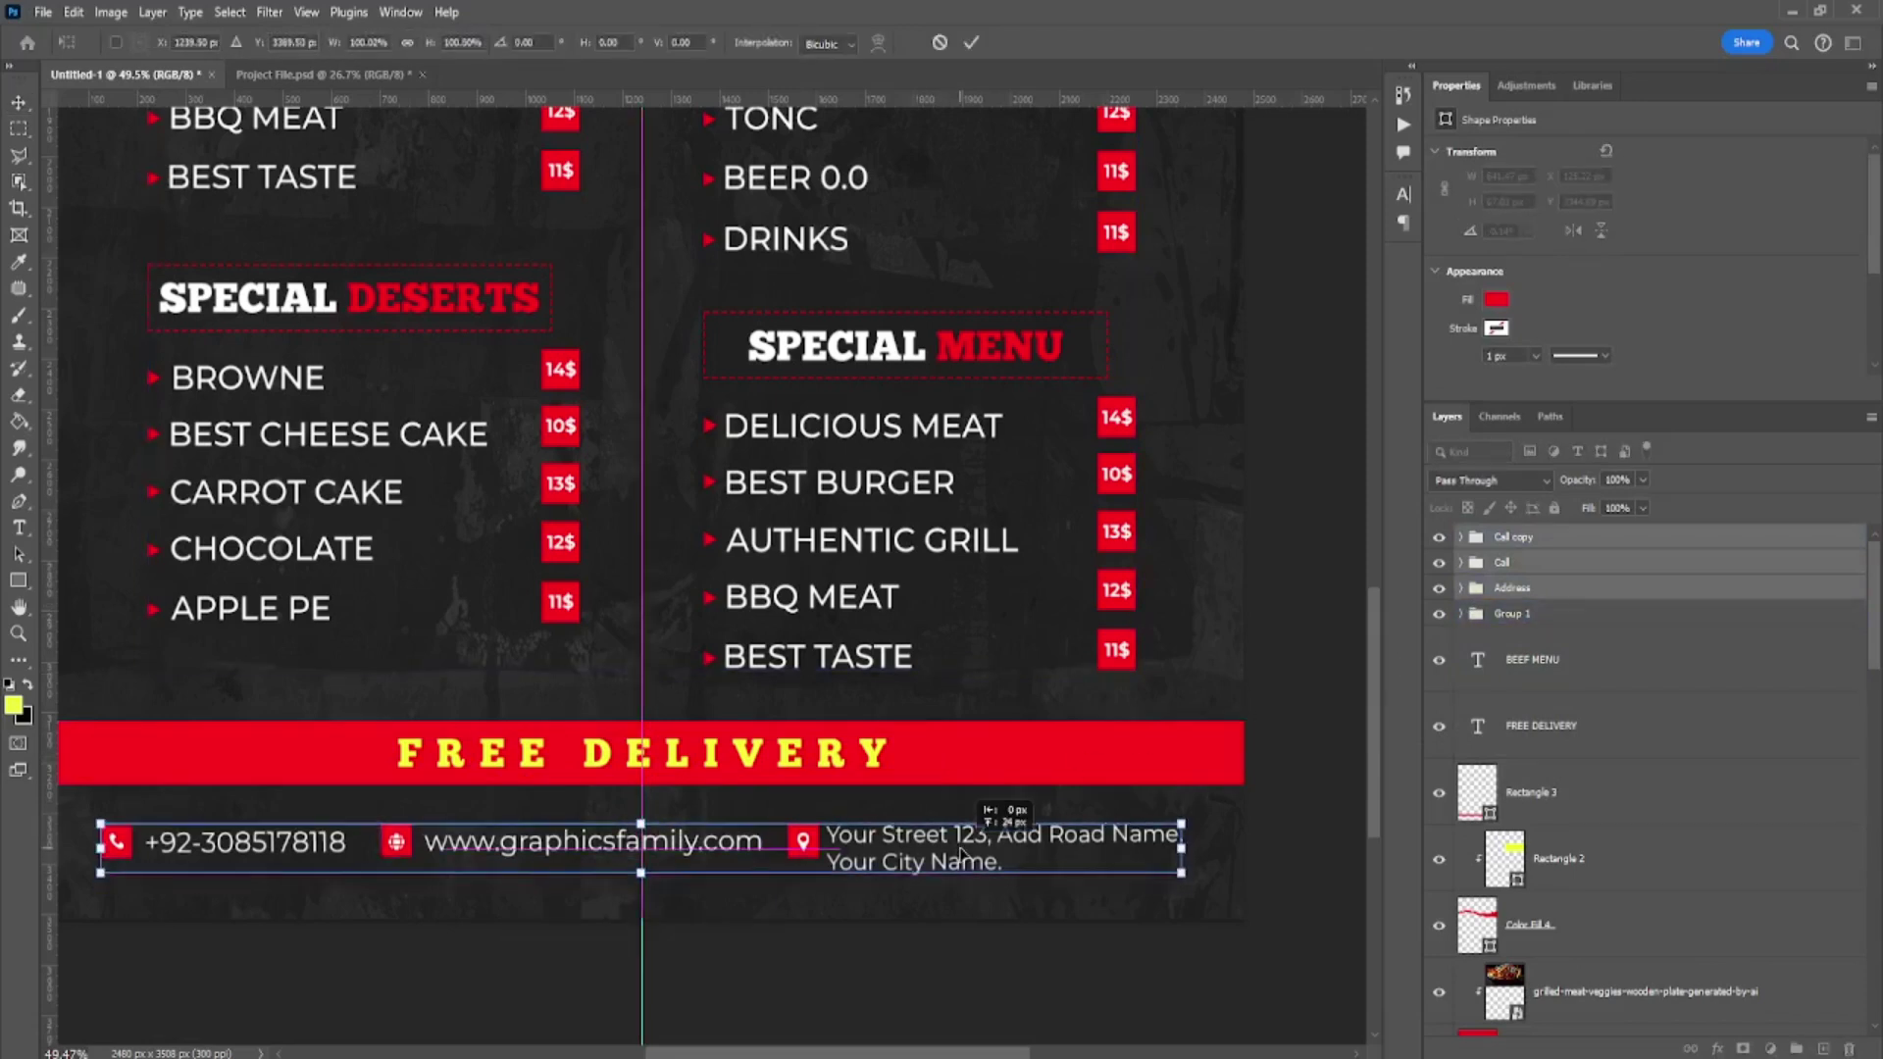
key("Return")
key("ctrl+0")
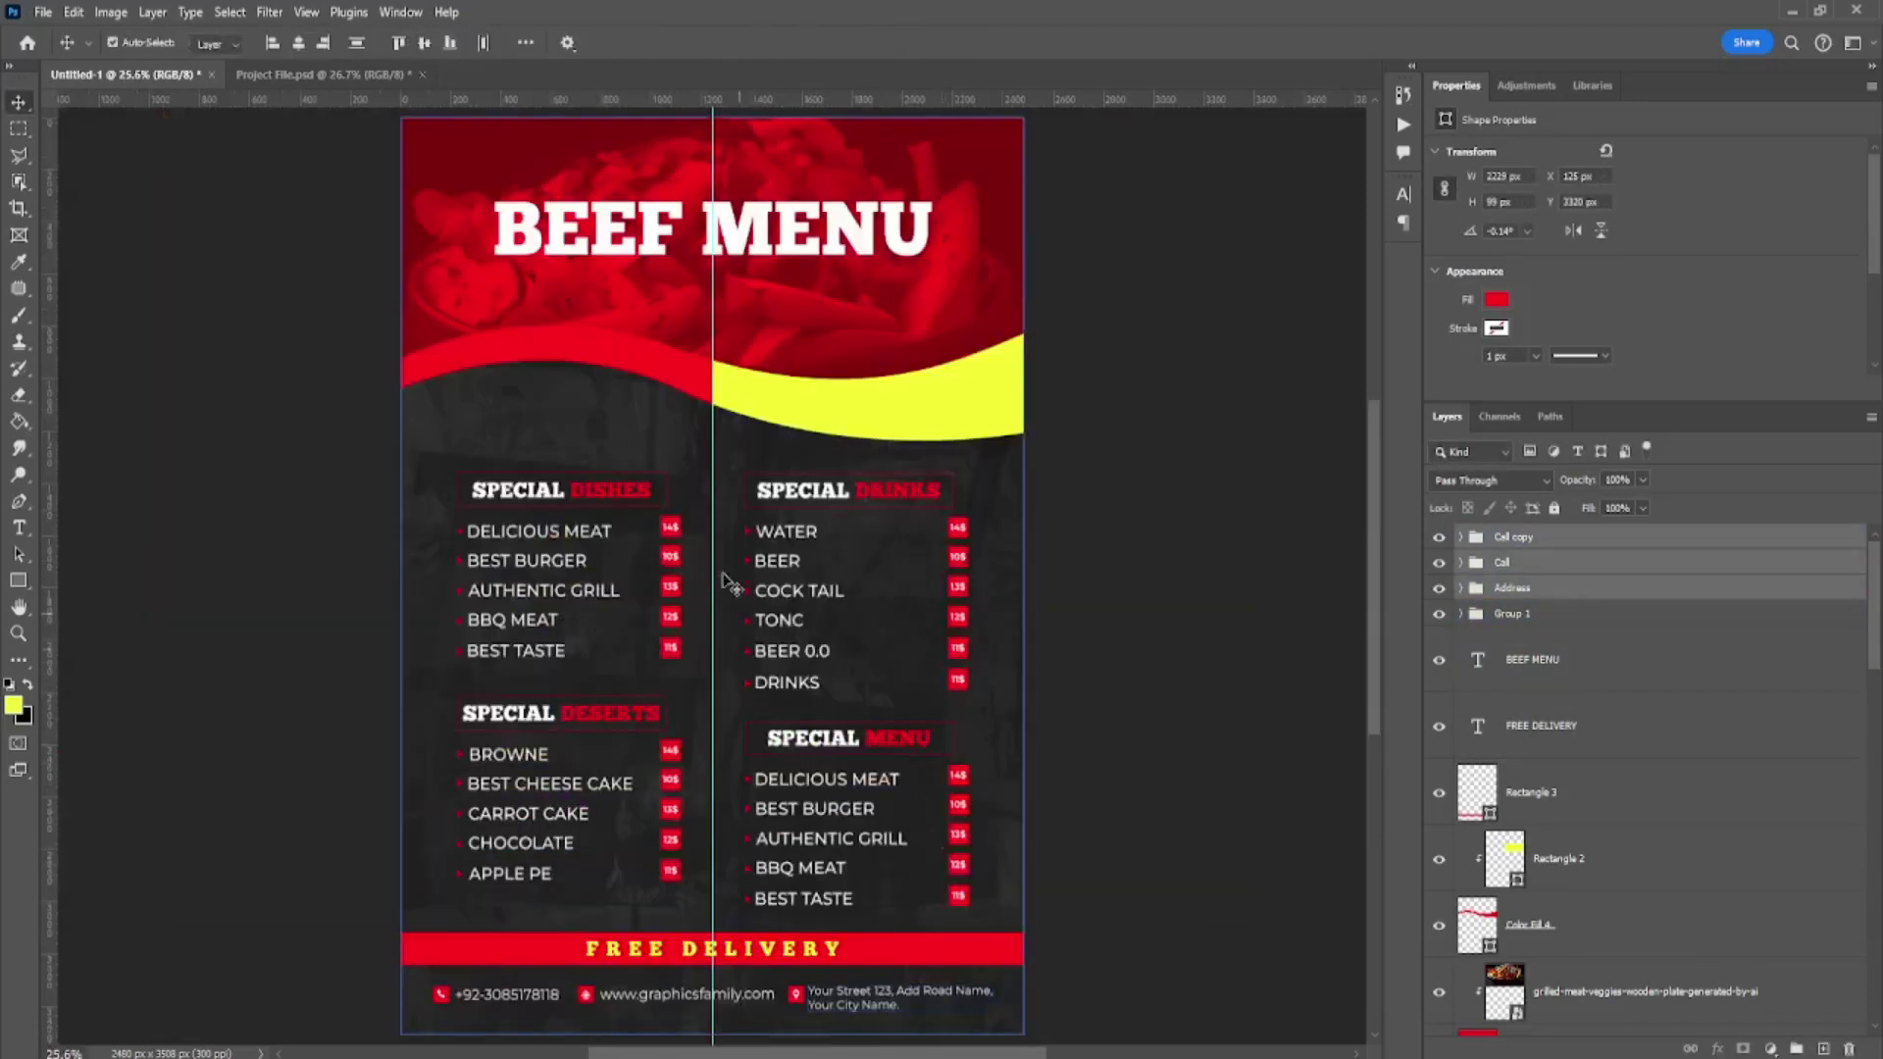
- Group each poster's layers into its own layer group
scroll(728, 581, "down", 1)
scroll(1604, 801, "down", 2)
left_click(1604, 835)
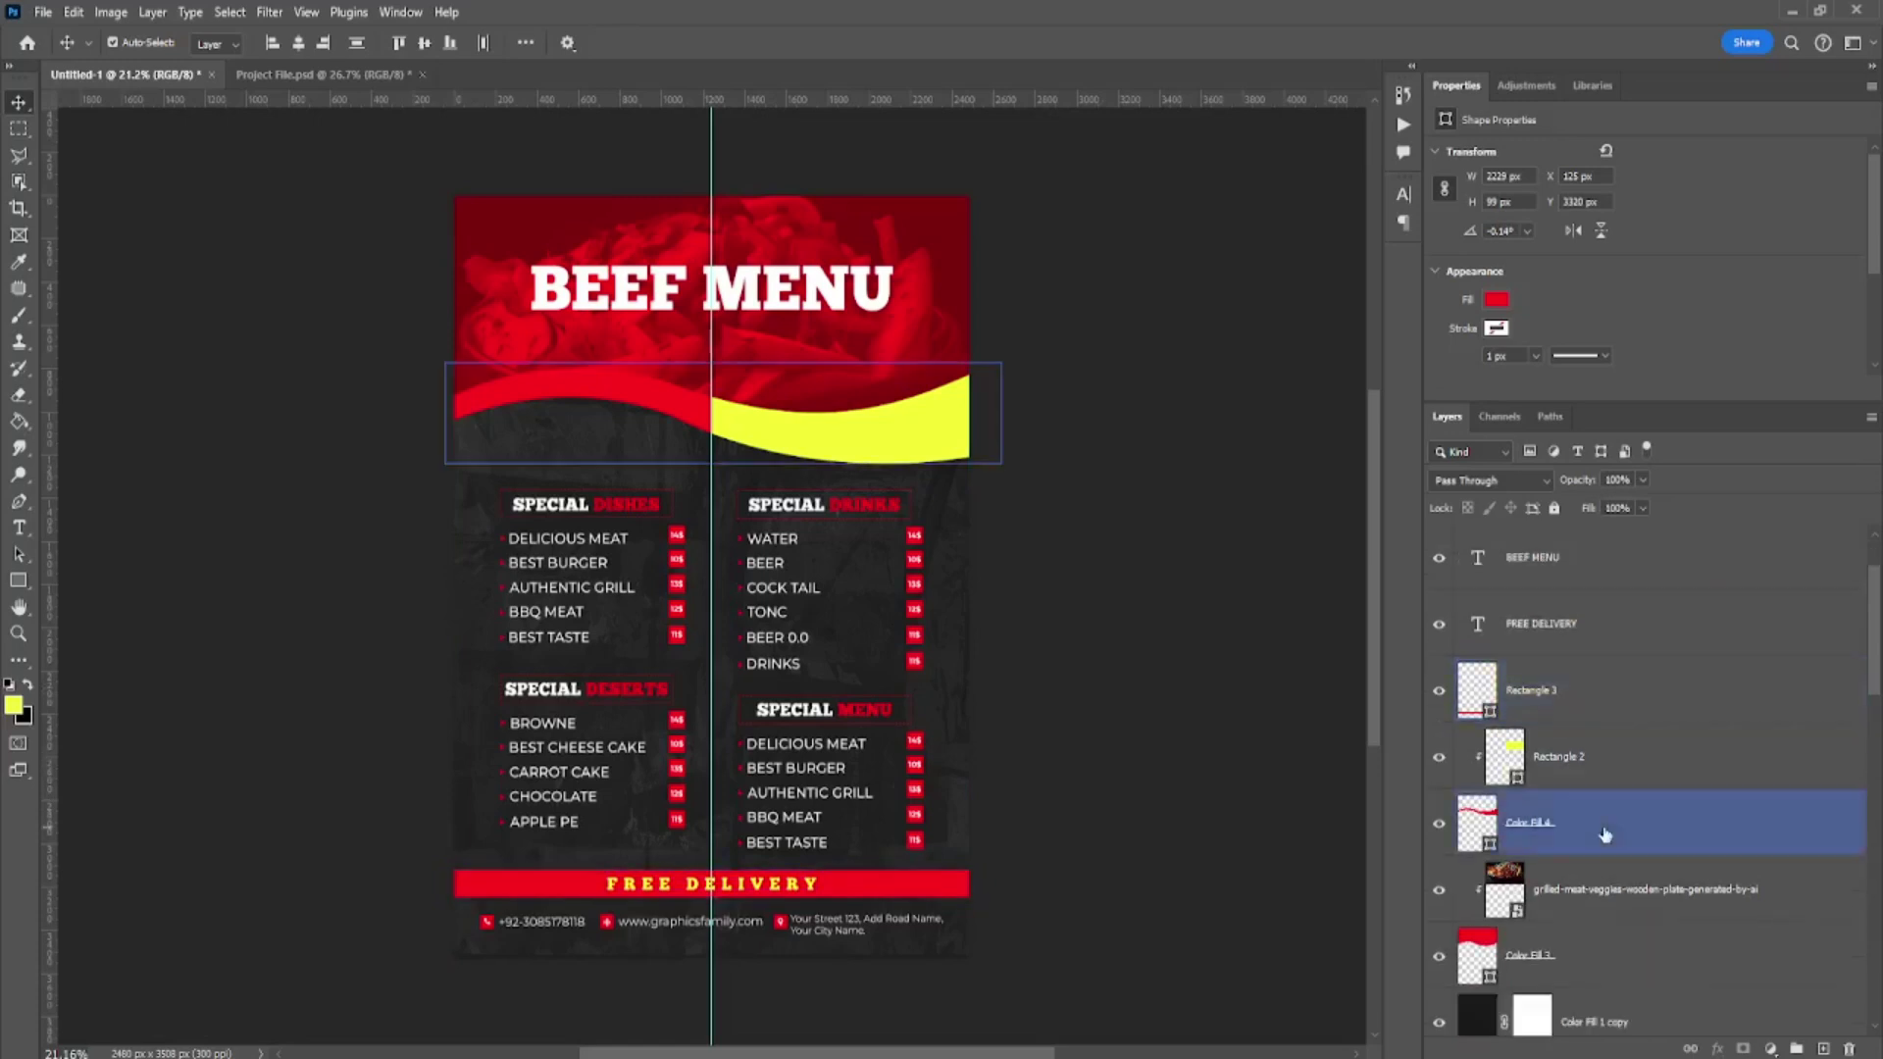
scroll(1604, 835, "down", 3)
left_click(1608, 756, "shift")
left_click(1757, 984, "ctrl")
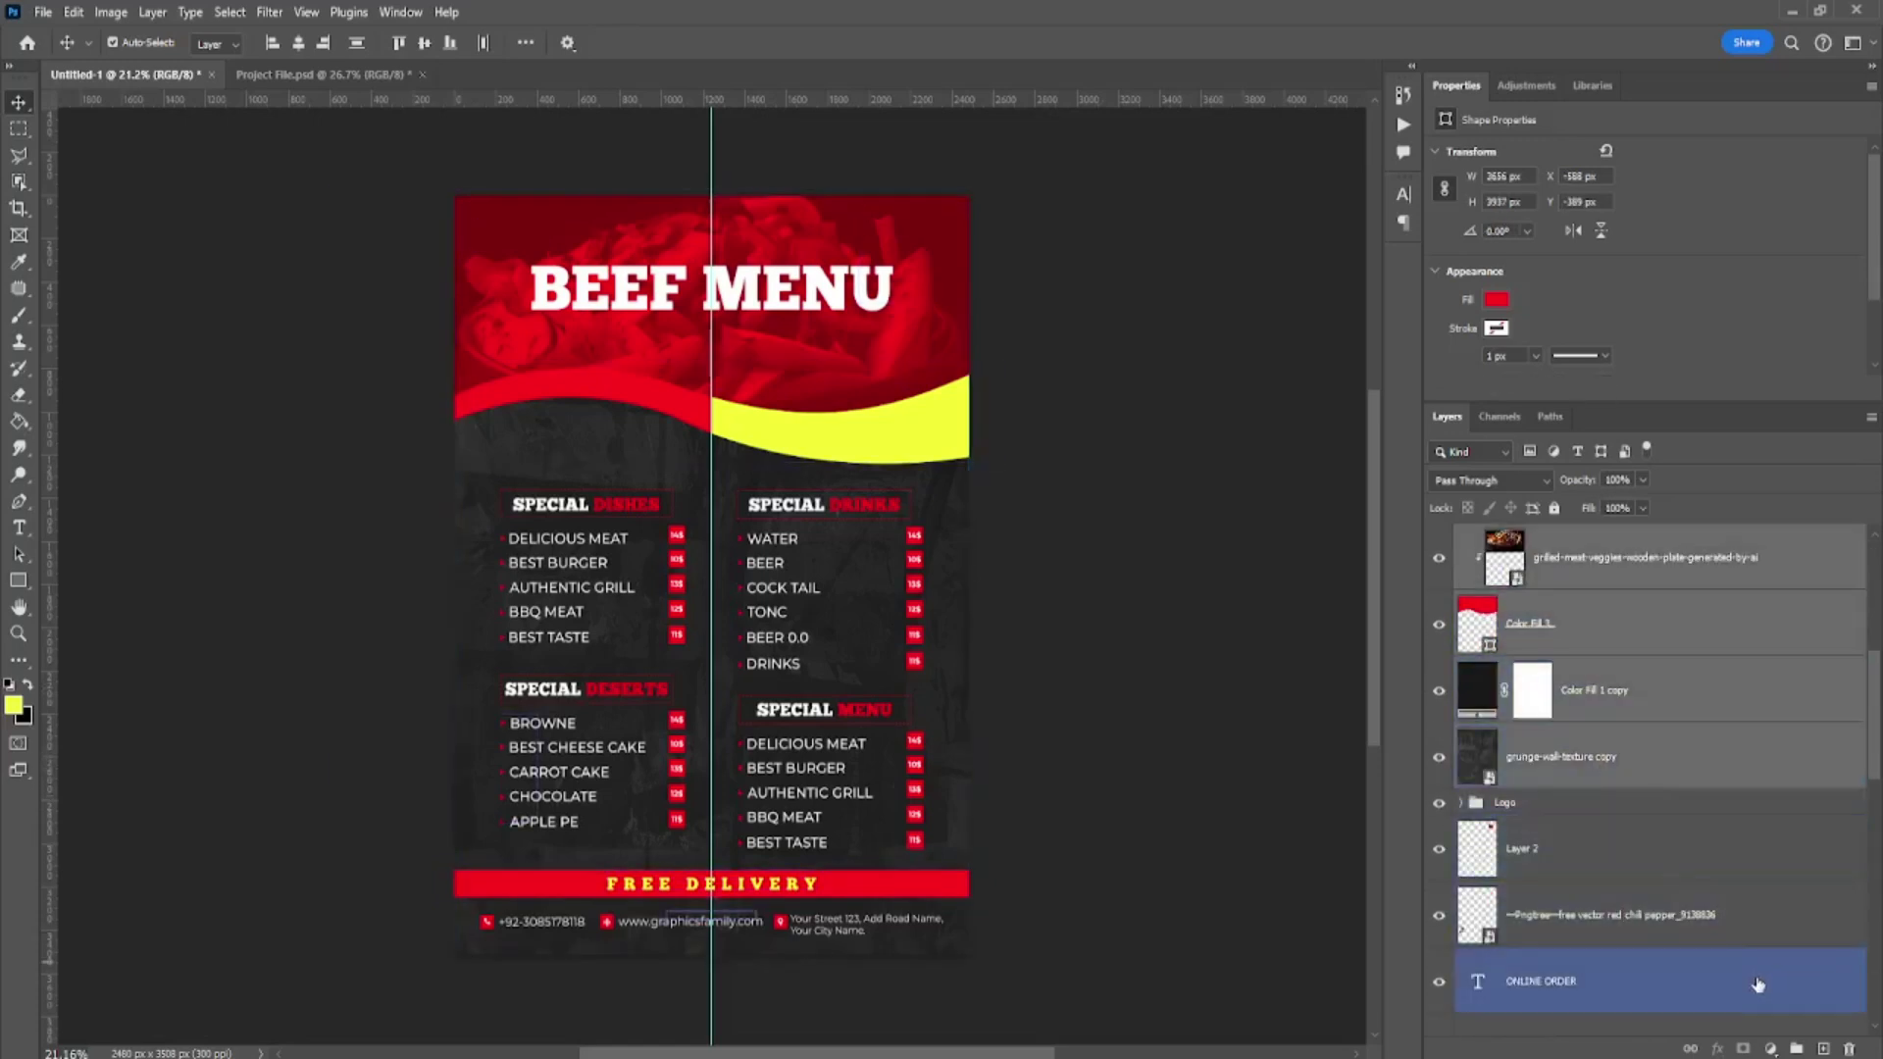
left_click_drag(1757, 984, 1774, 1052)
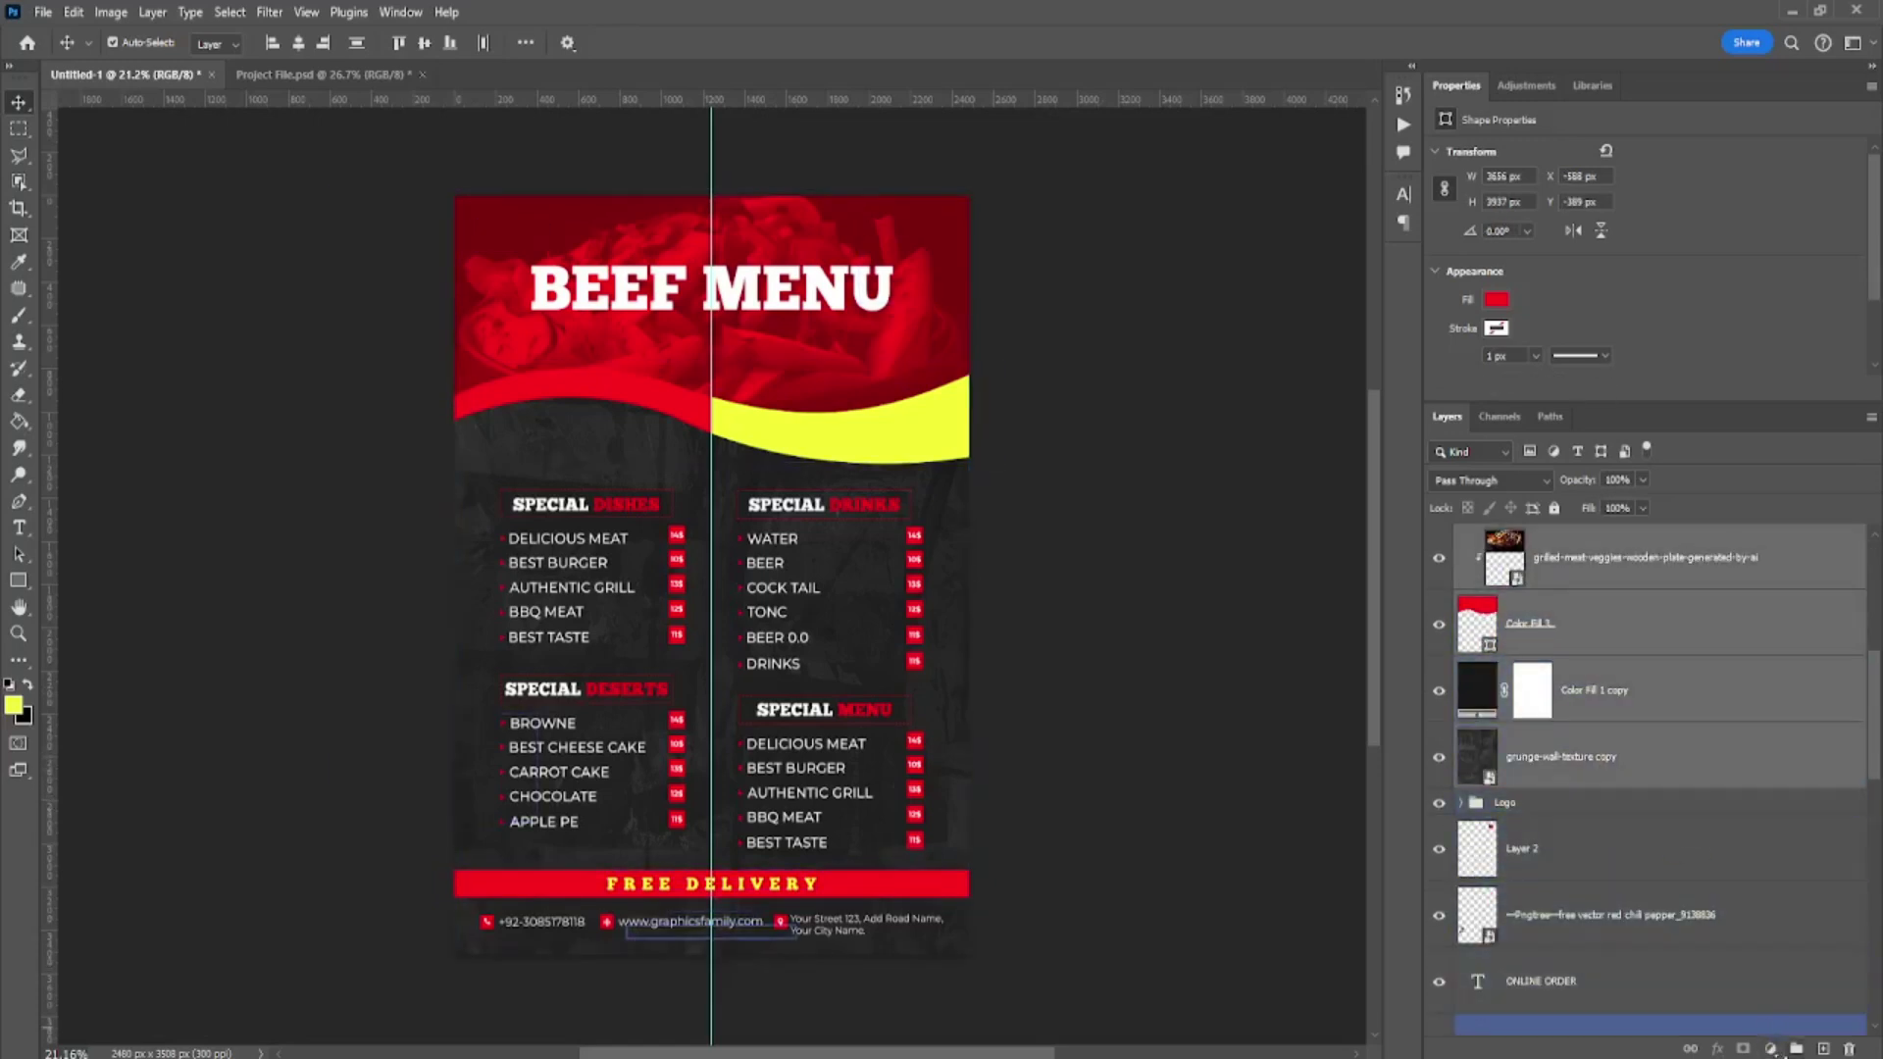
mouse_move(1781, 1054)
left_mouse_down()
mouse_move(1569, 700)
mouse_move(1736, 1047)
left_mouse_up()
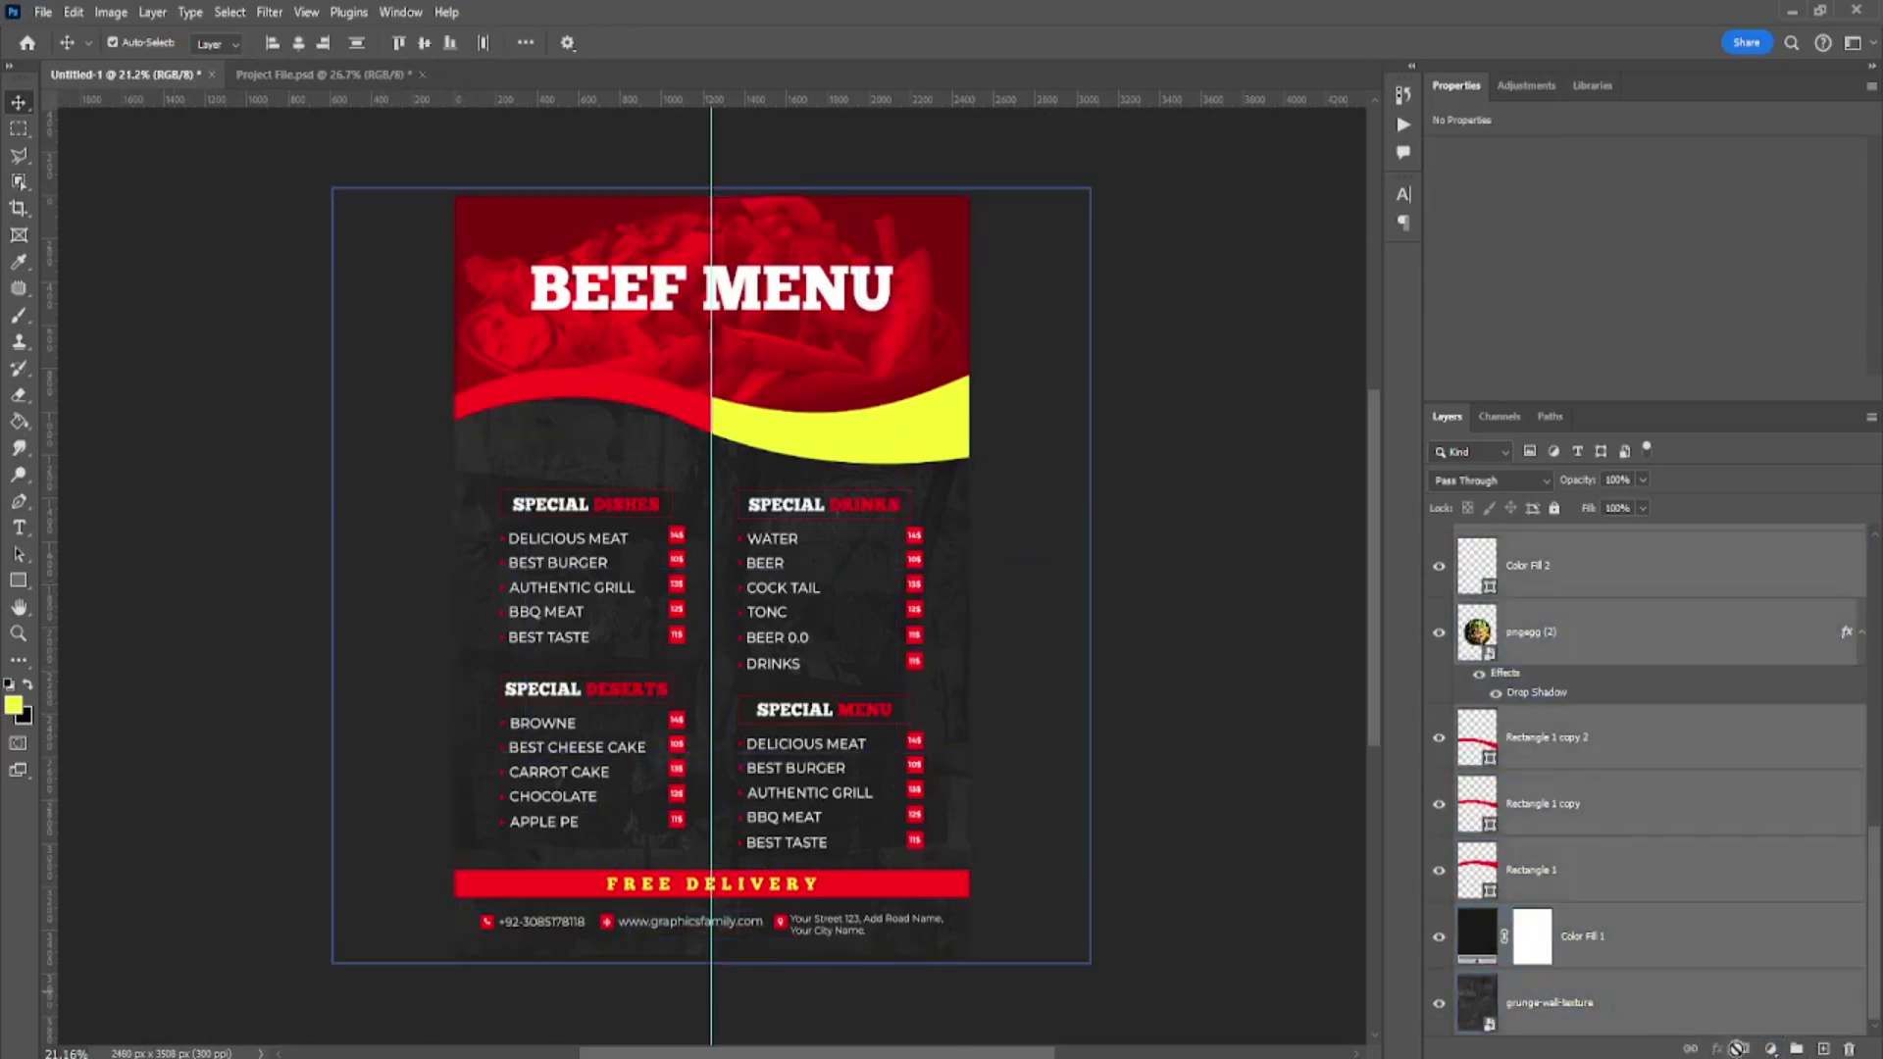
left_click(1560, 596)
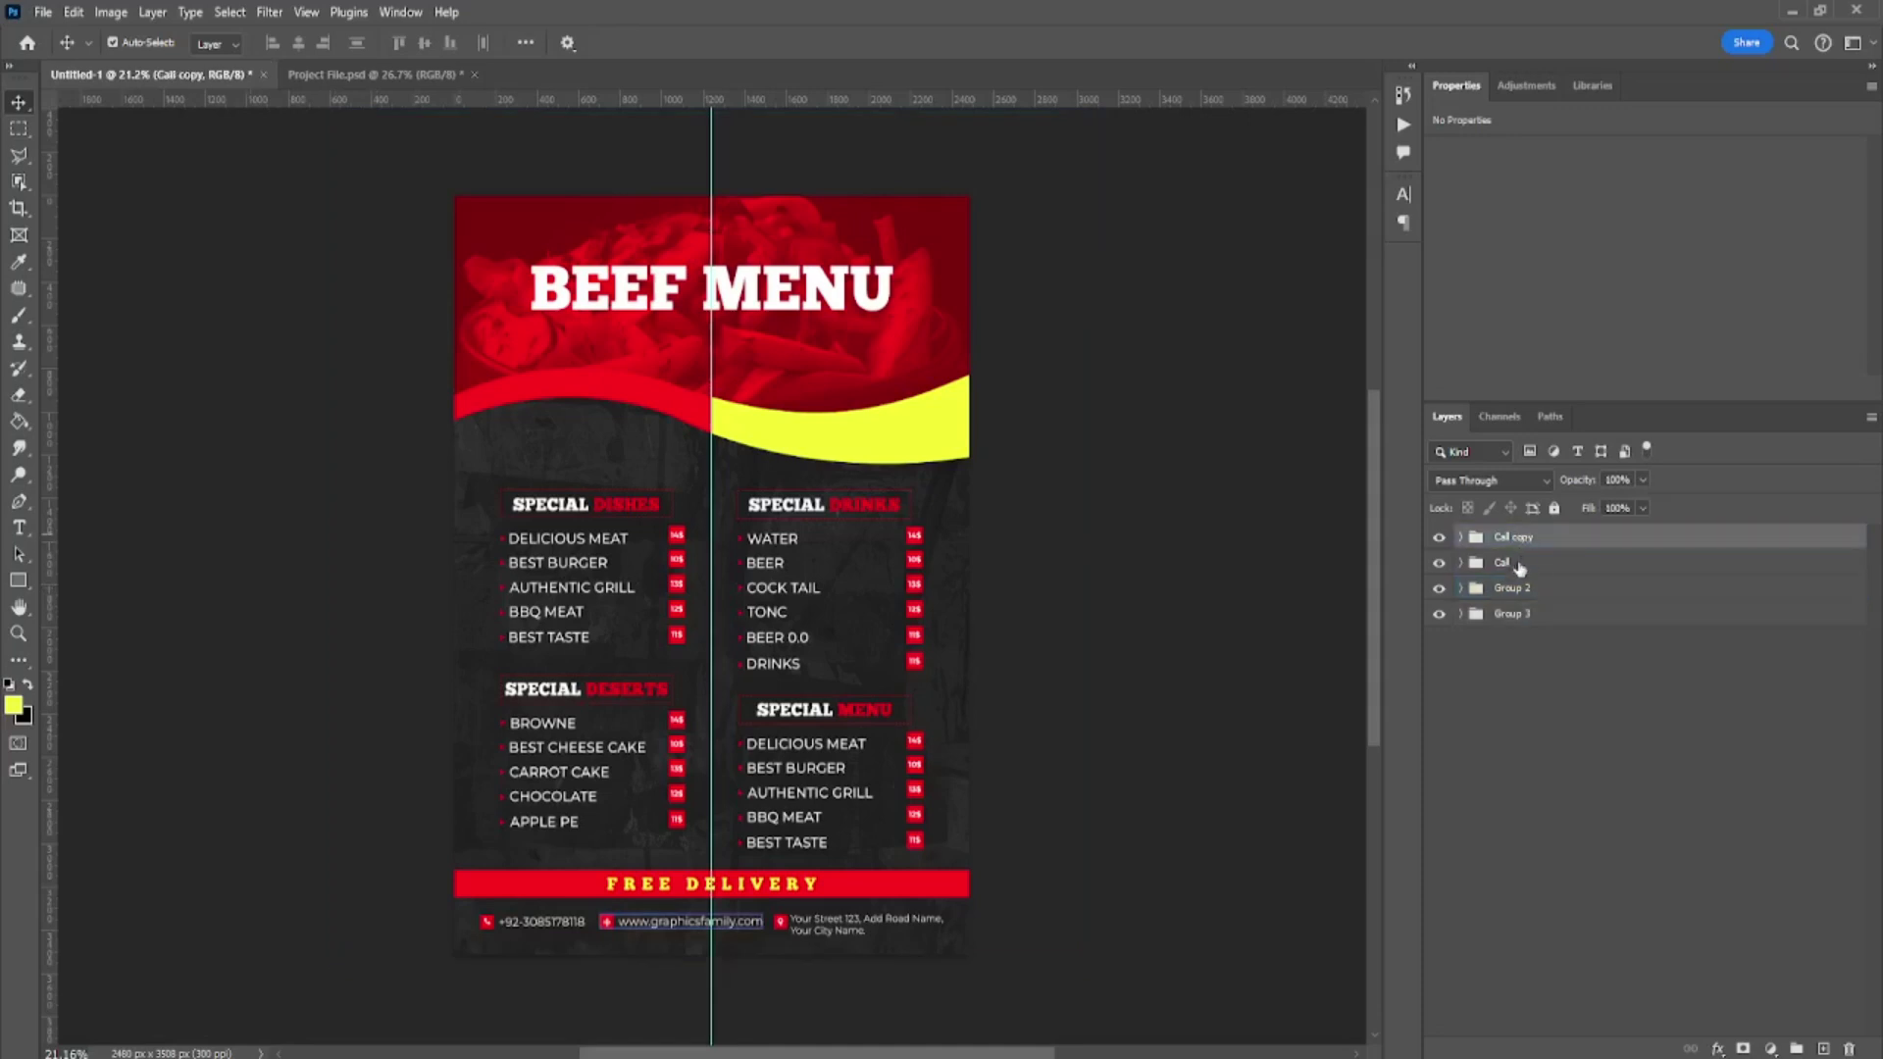
- Move the Cell contact groups into Group 2
left_click(1461, 587)
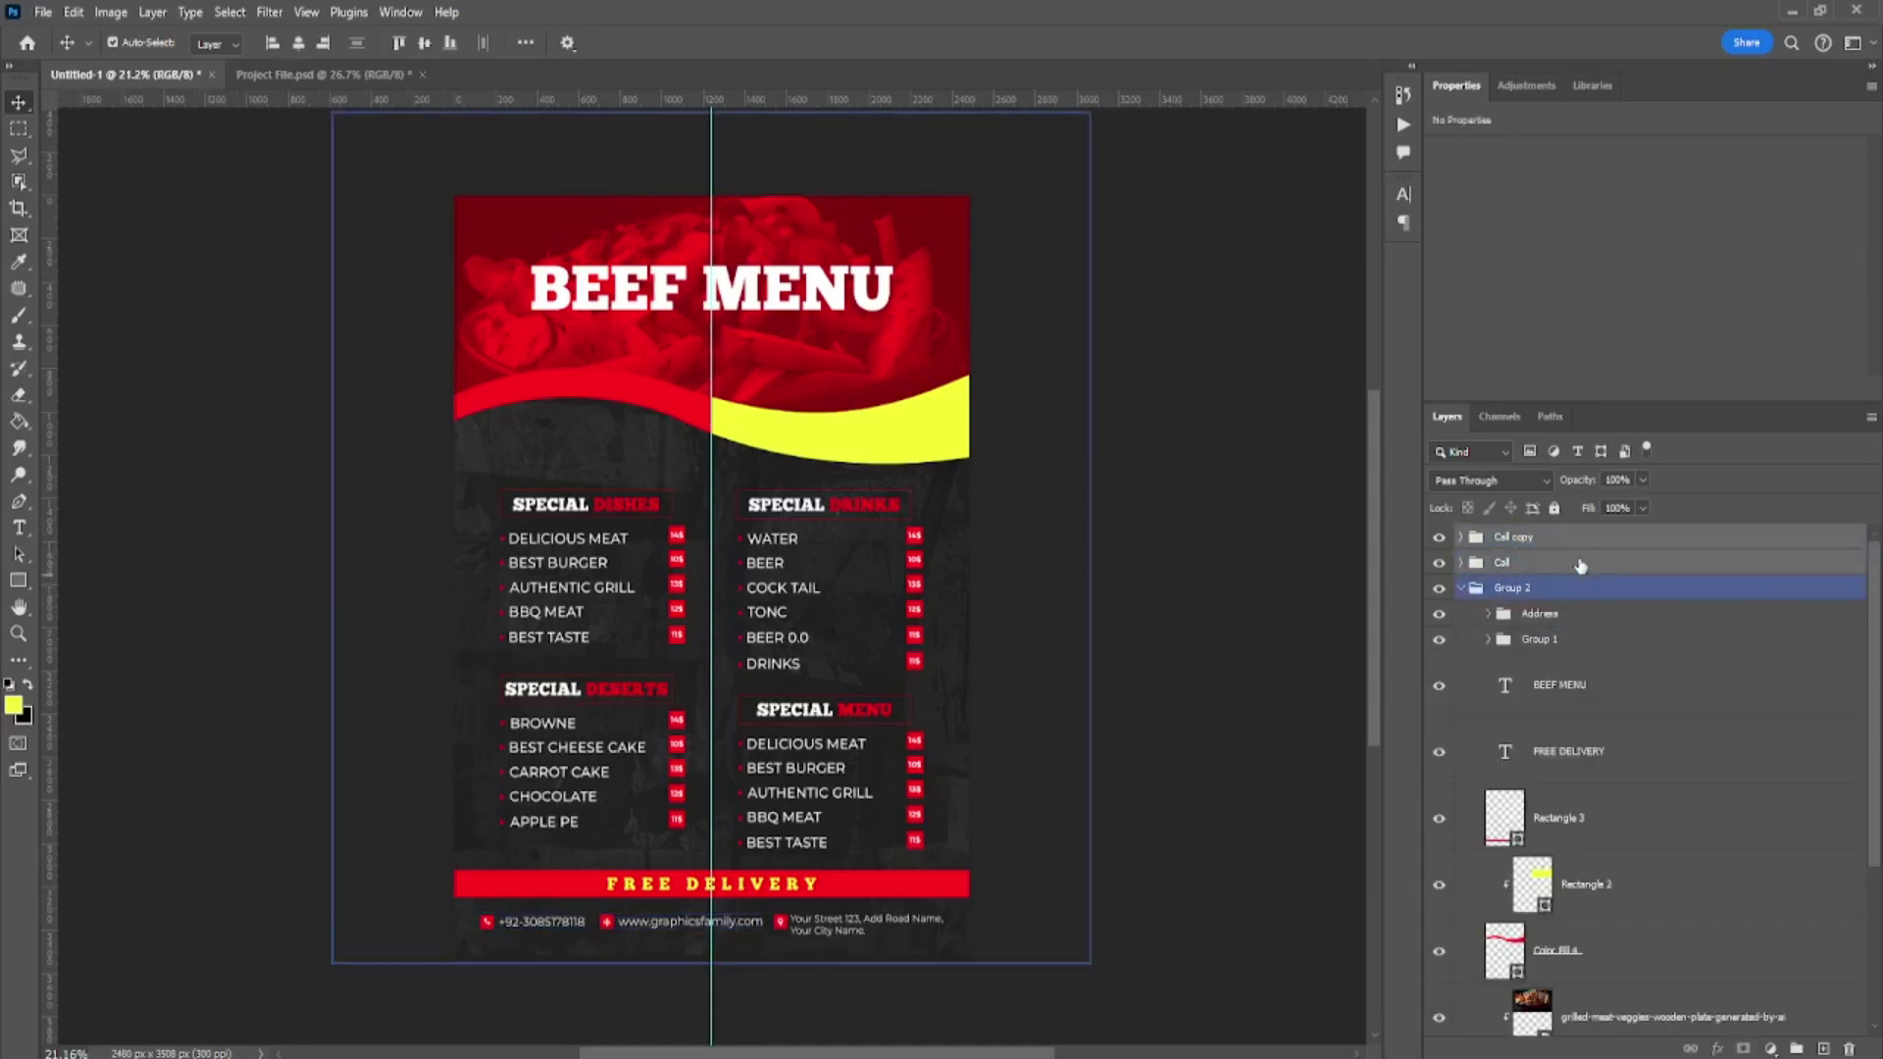
mouse_move(1516, 586)
left_mouse_down()
mouse_move(1557, 610)
mouse_move(1508, 539)
left_mouse_up()
left_click(1461, 537)
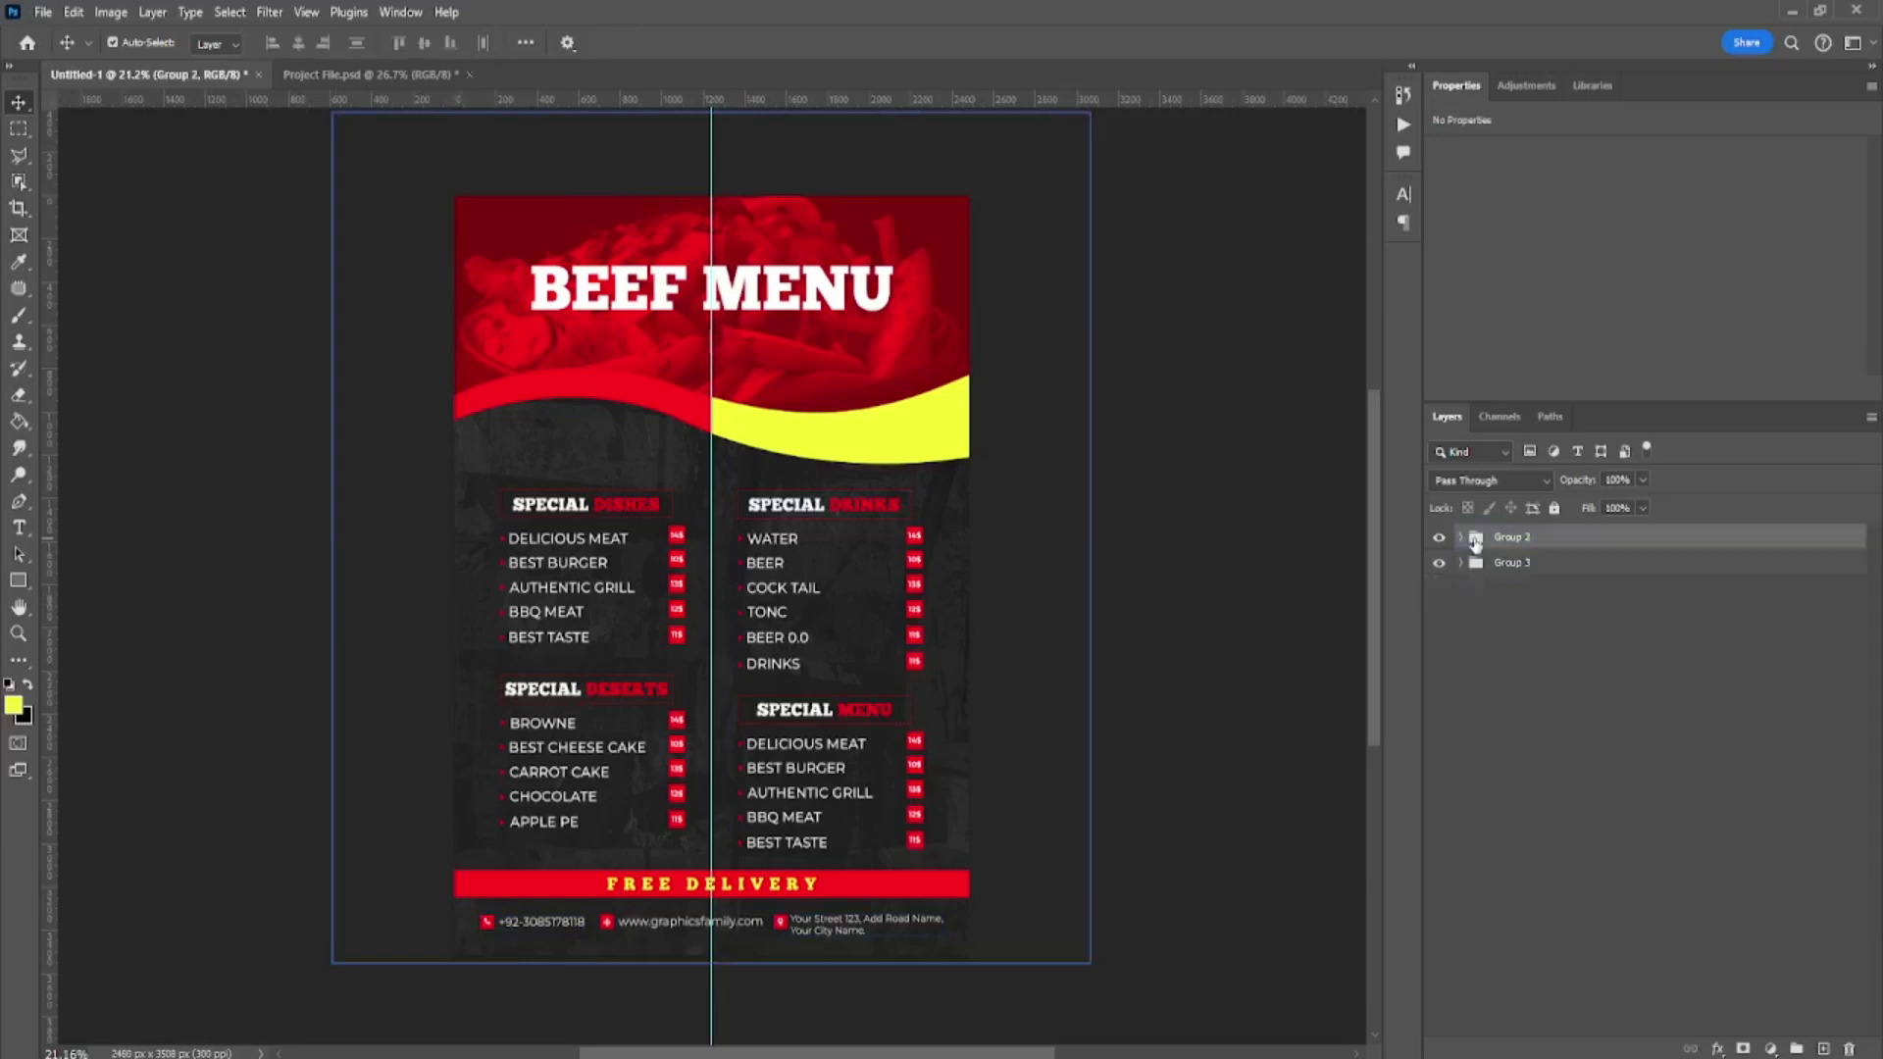
- Rename Group 3 to 'Front Side' and Group 2 to 'Back Side'
double_click(1513, 561)
type("Front")
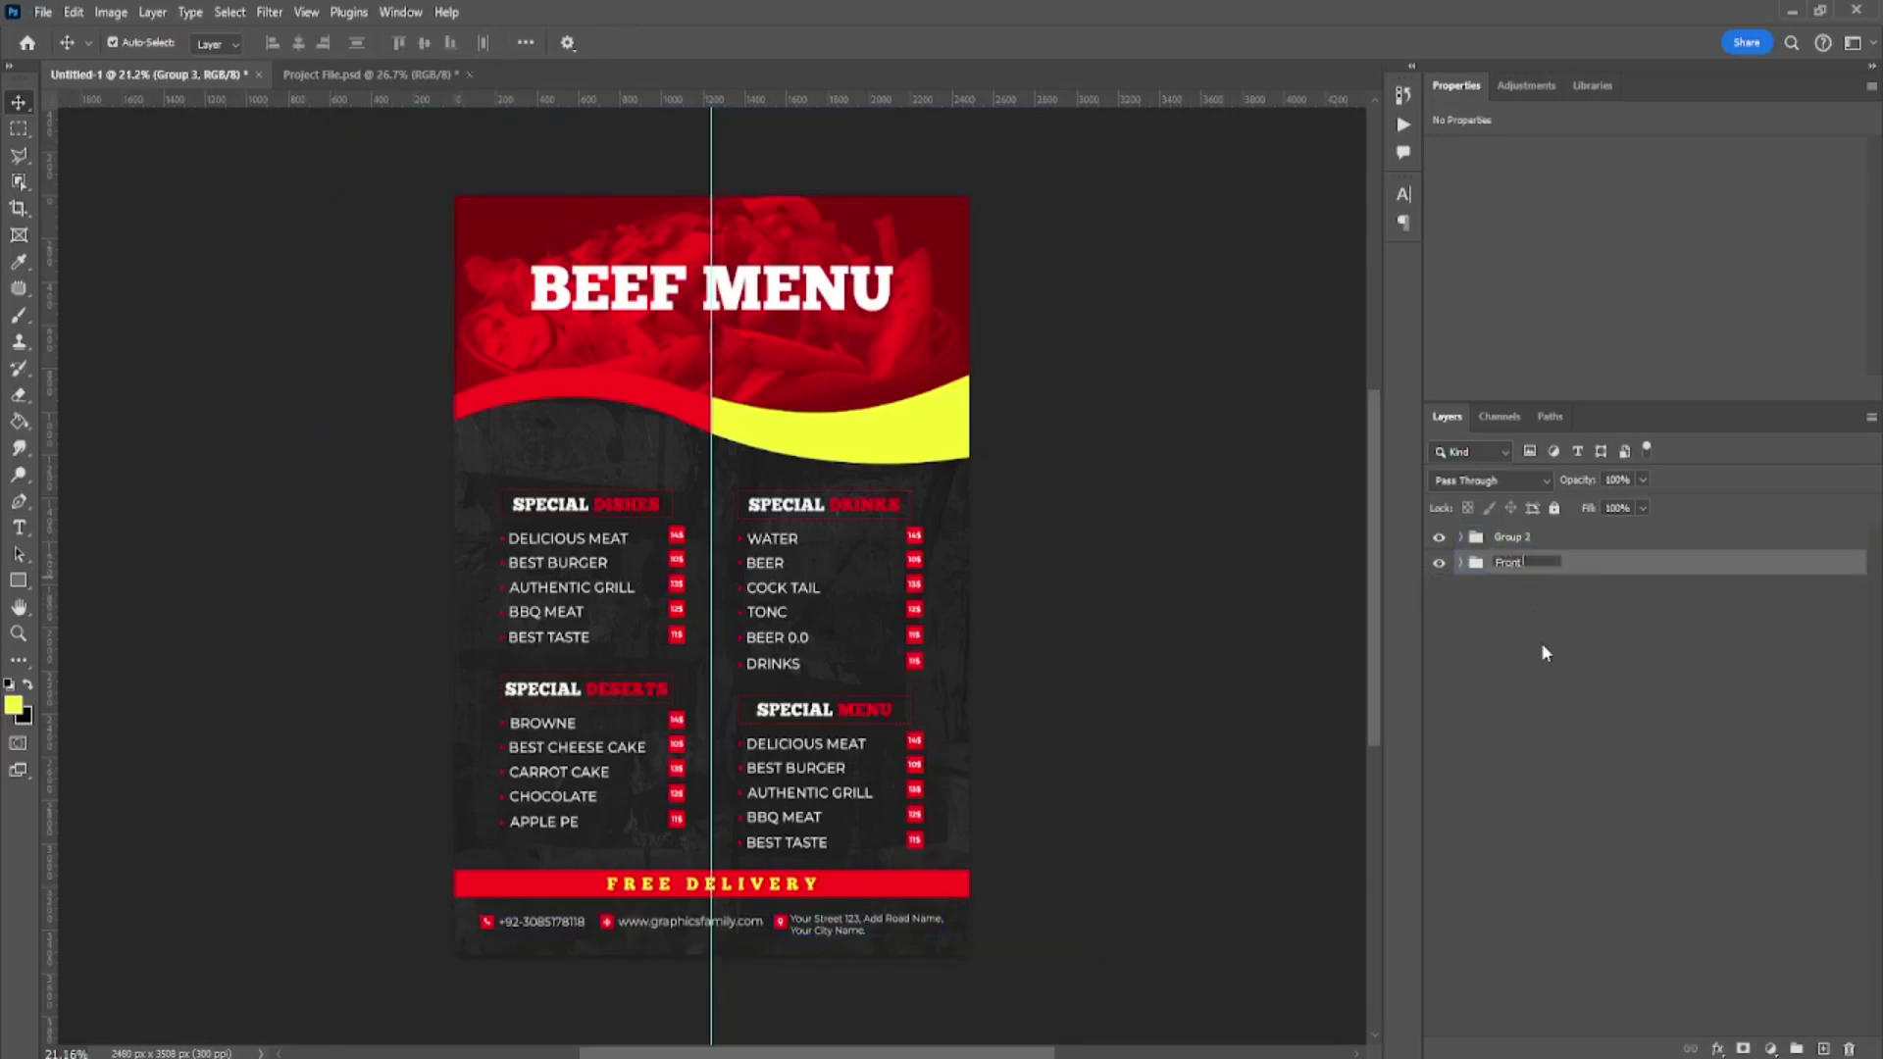
type("Side")
key("Return")
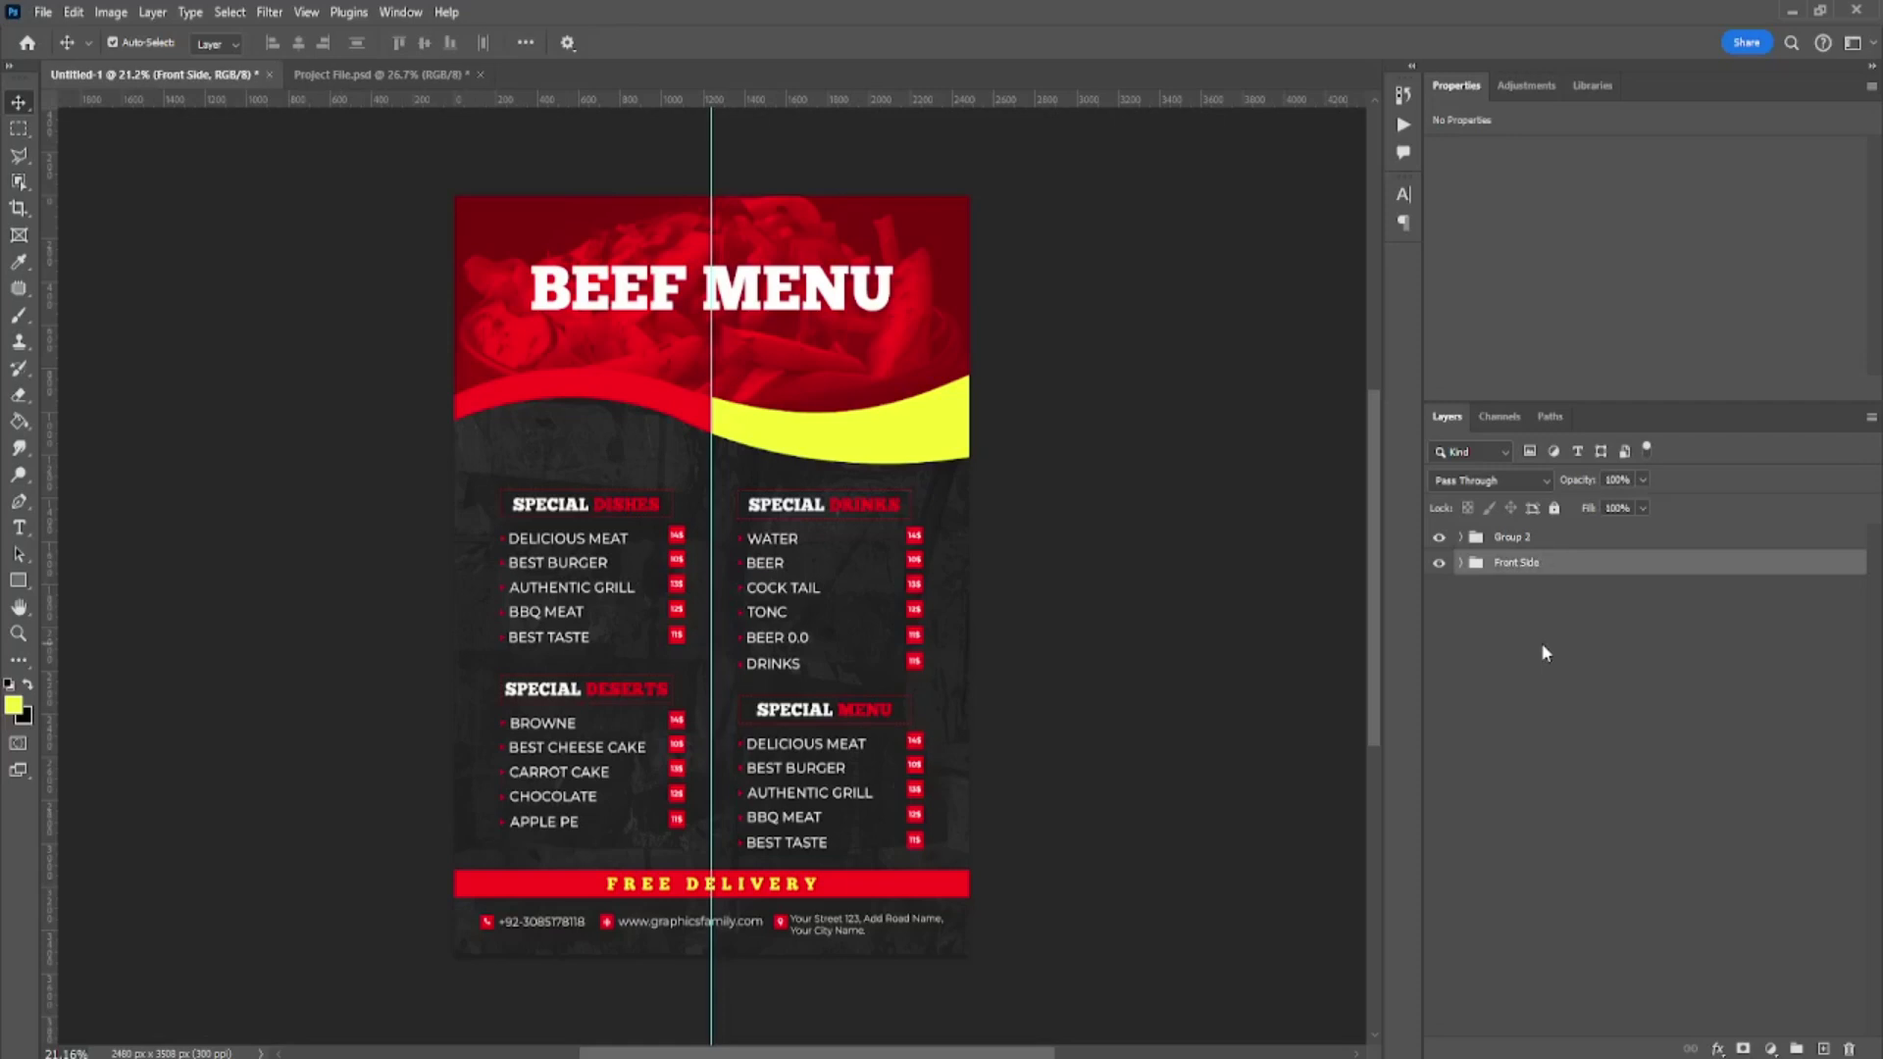
double_click(1513, 536)
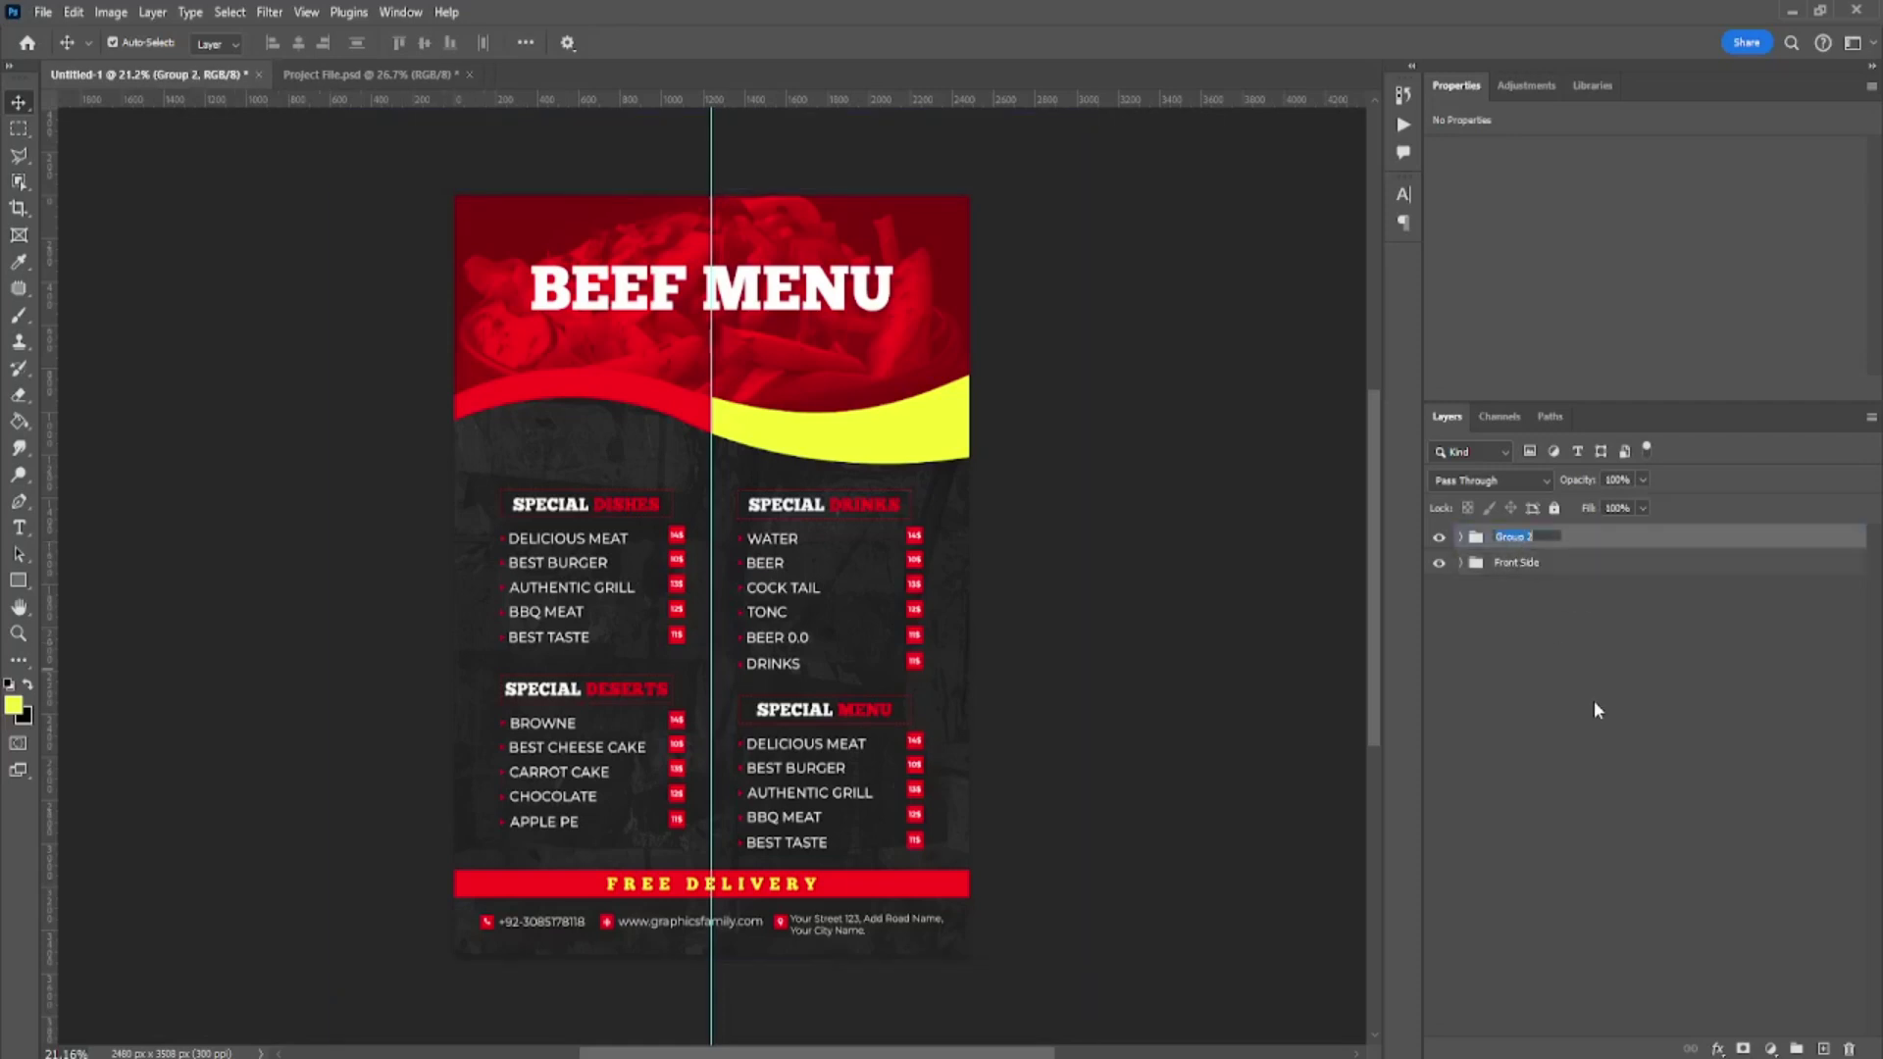
type("Be")
type("k Side")
key("Return")
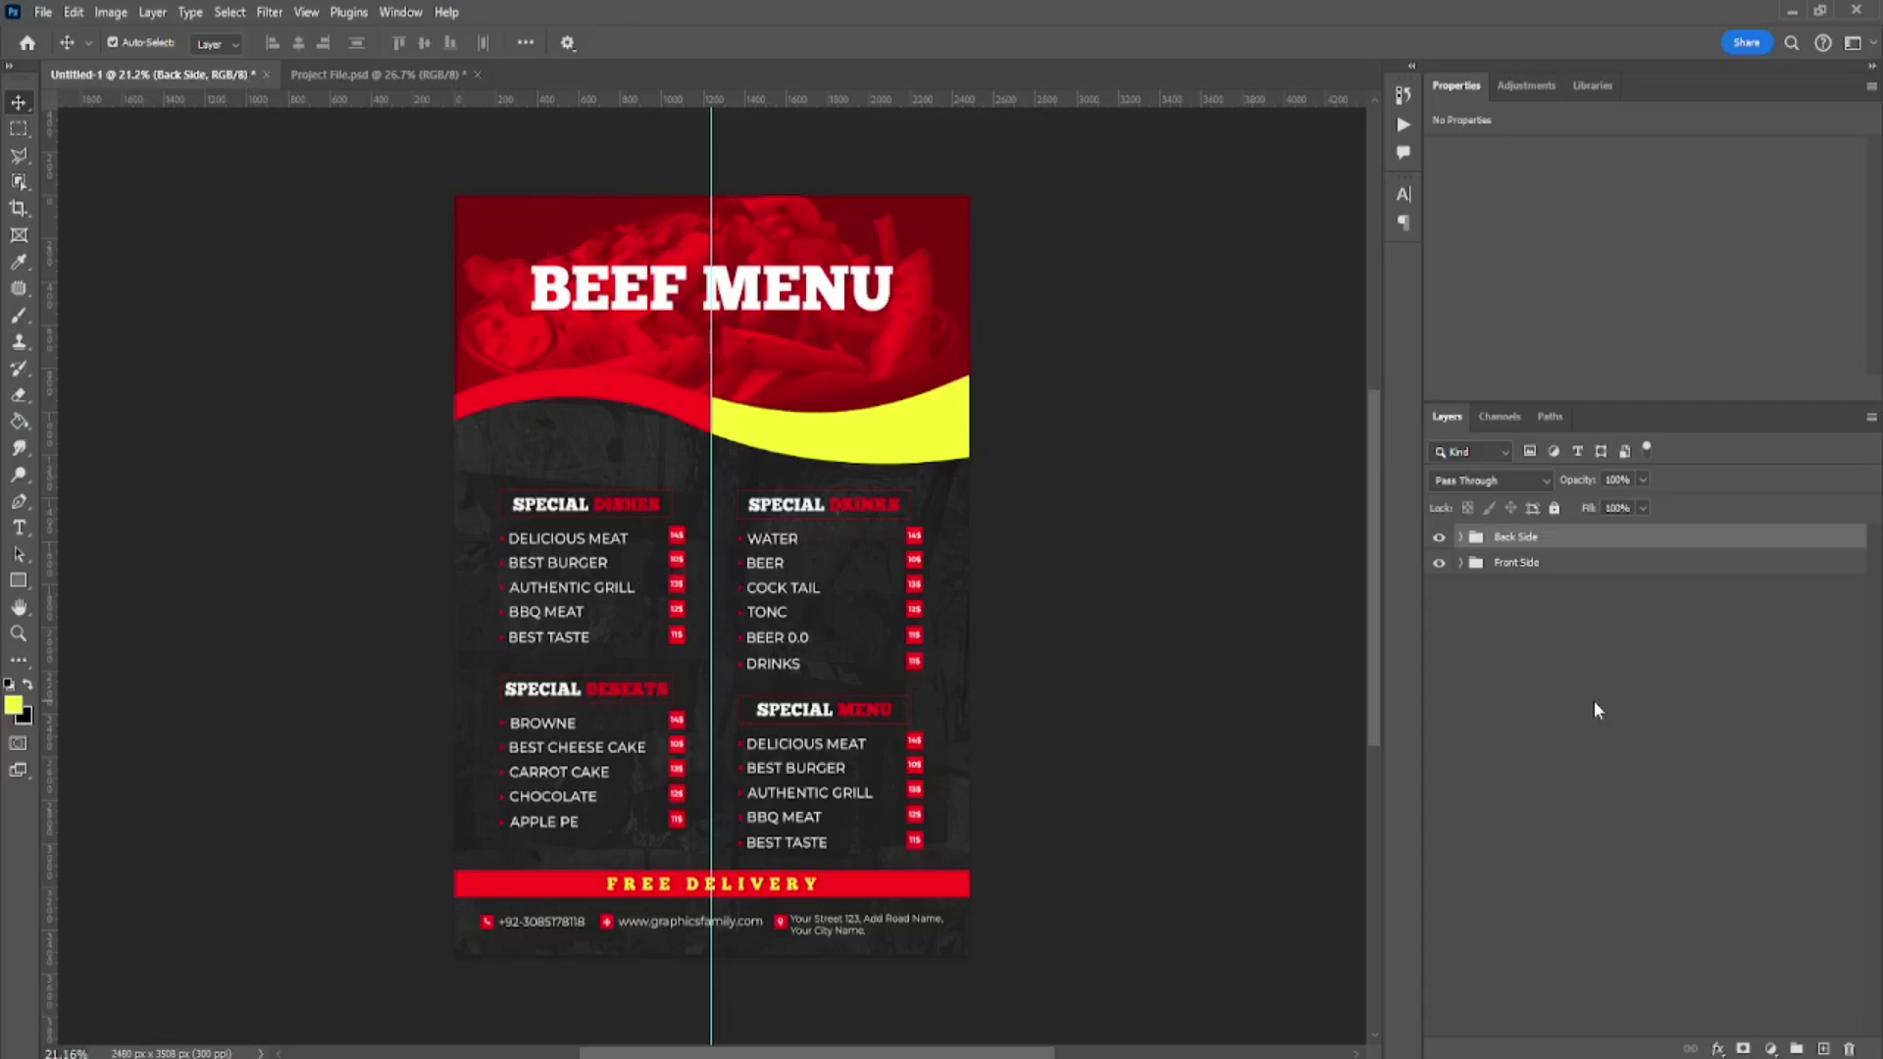
left_click(1440, 537)
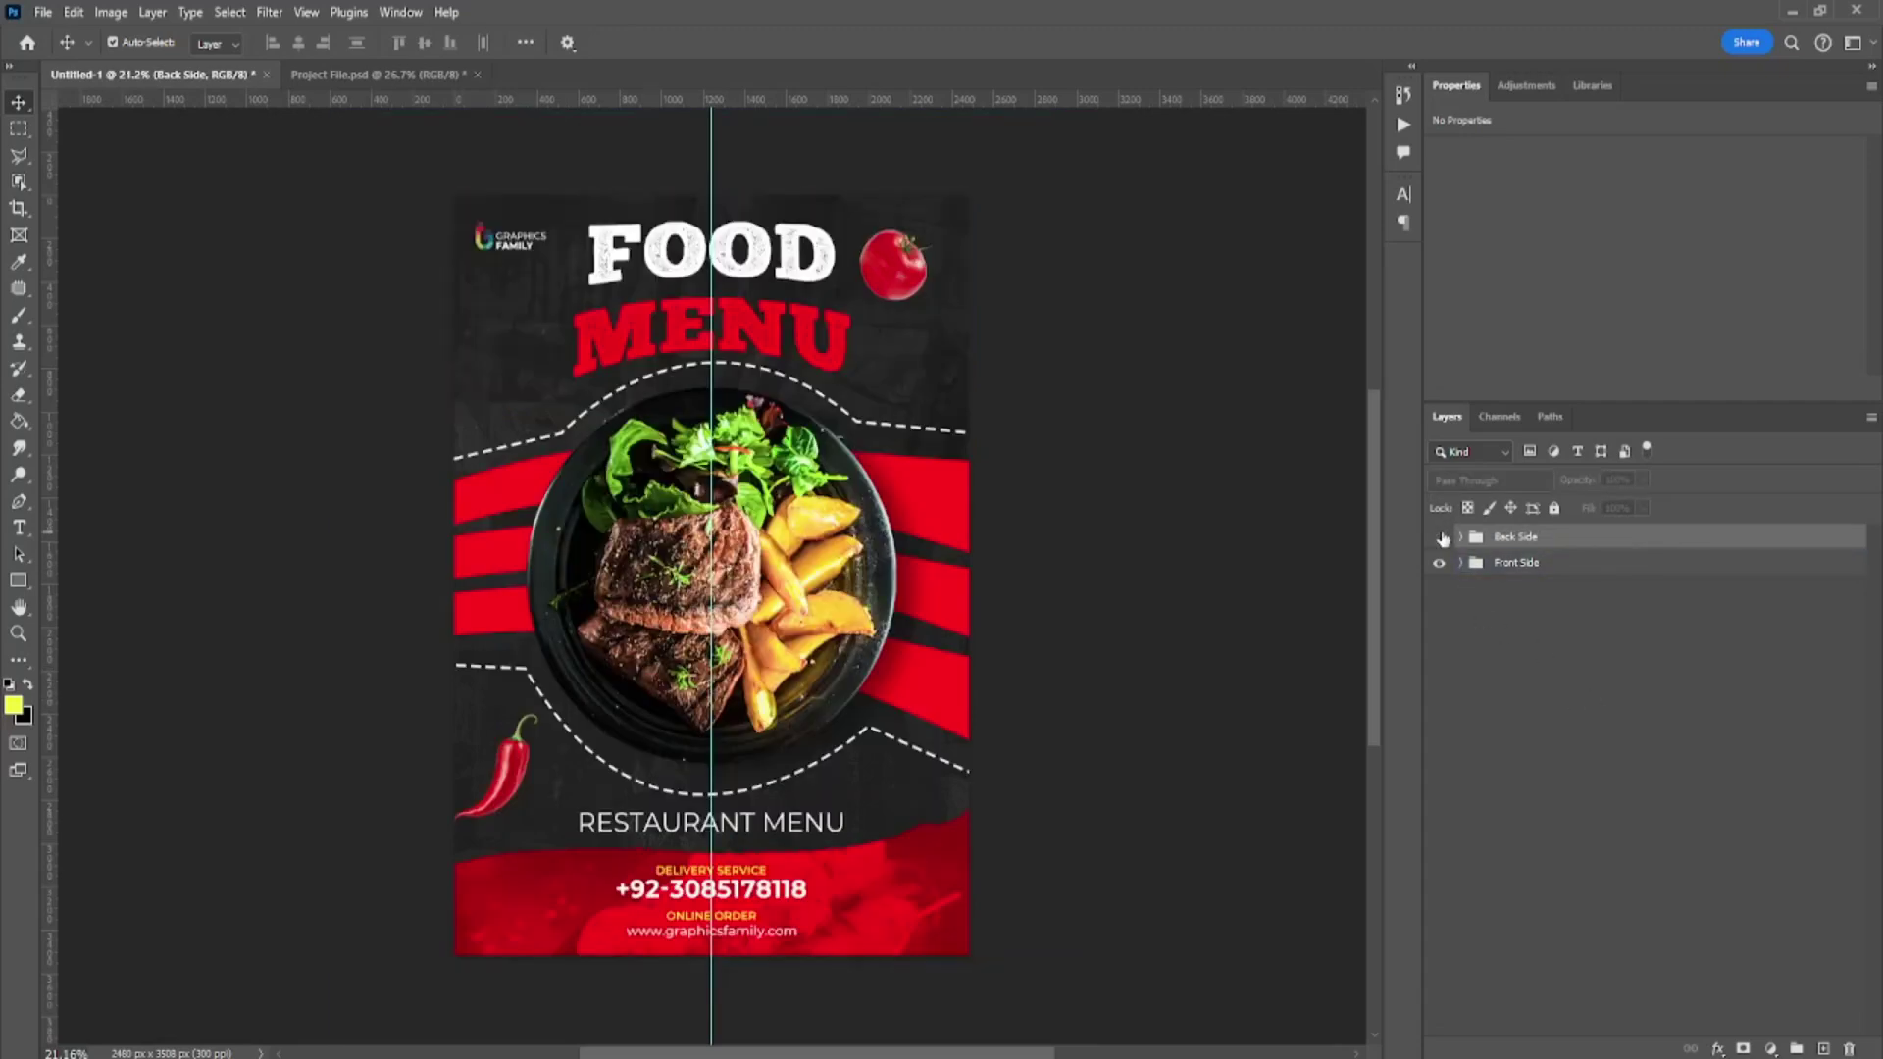
left_click(1440, 537)
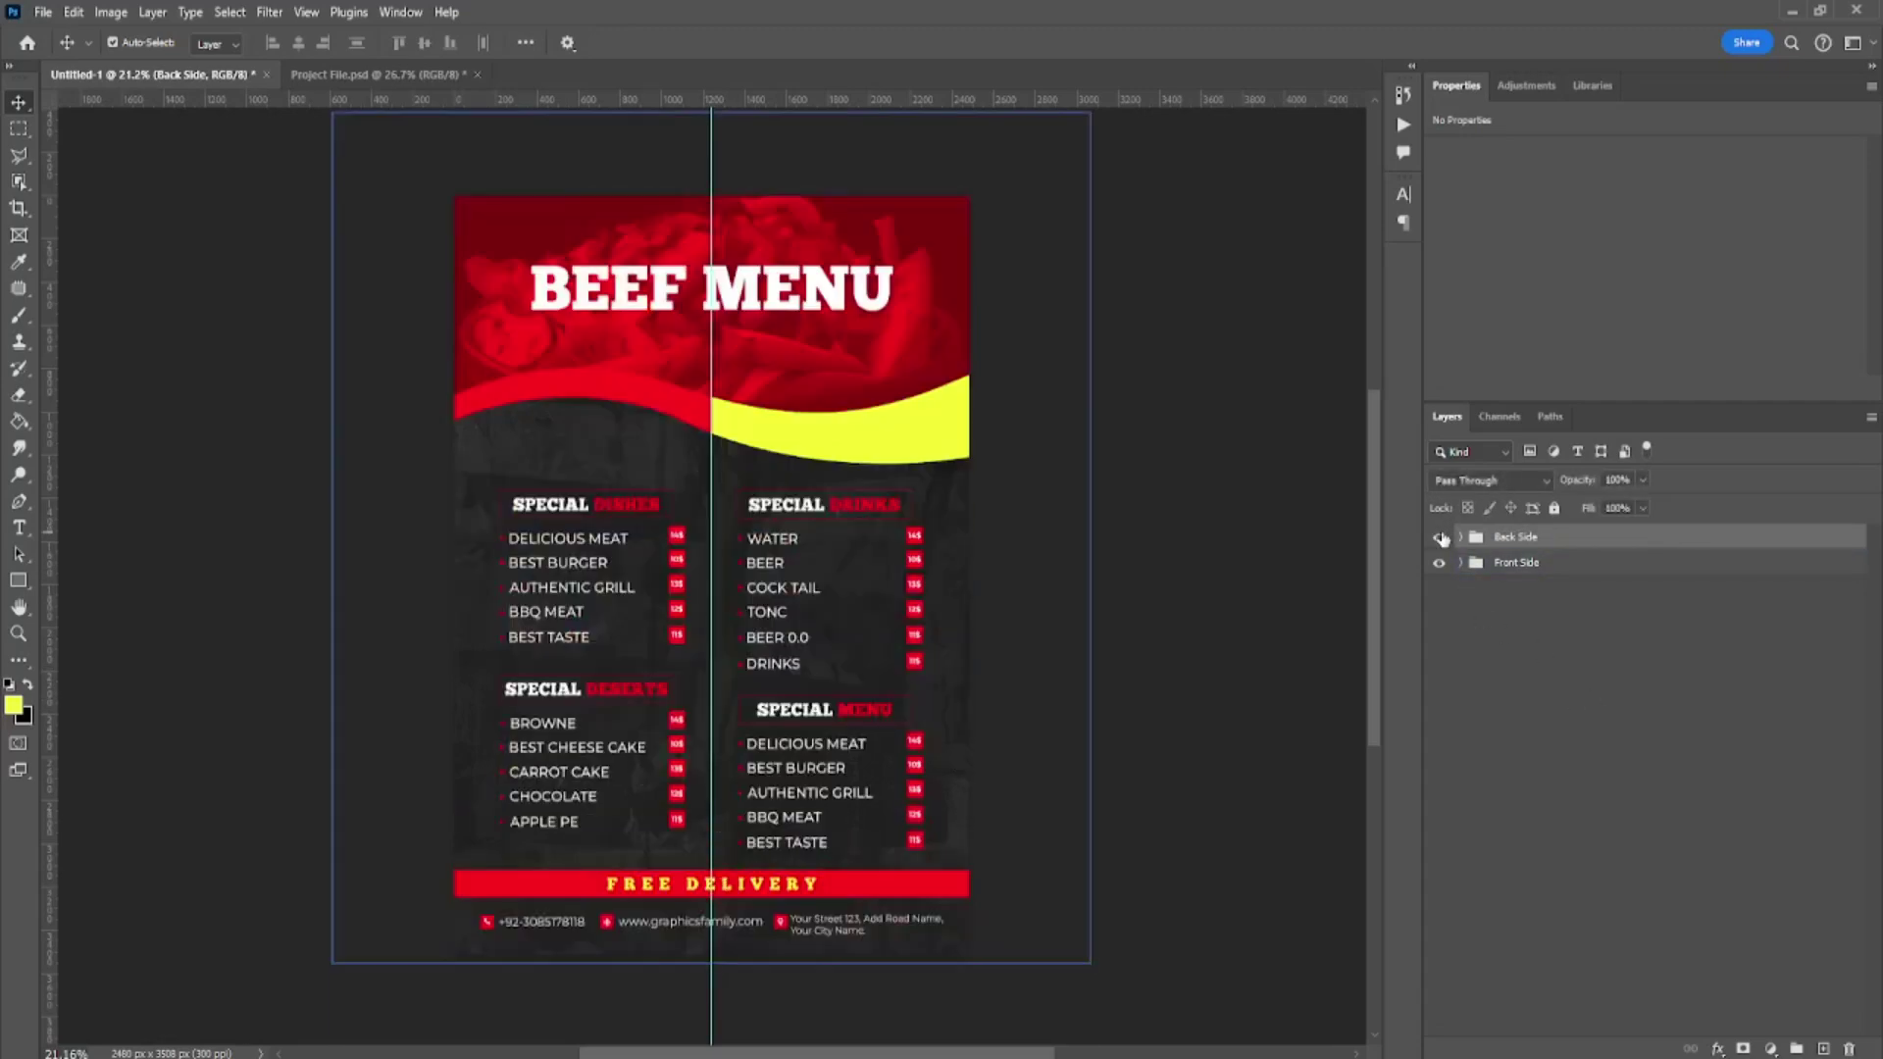
left_click(1439, 538)
left_click(1439, 537)
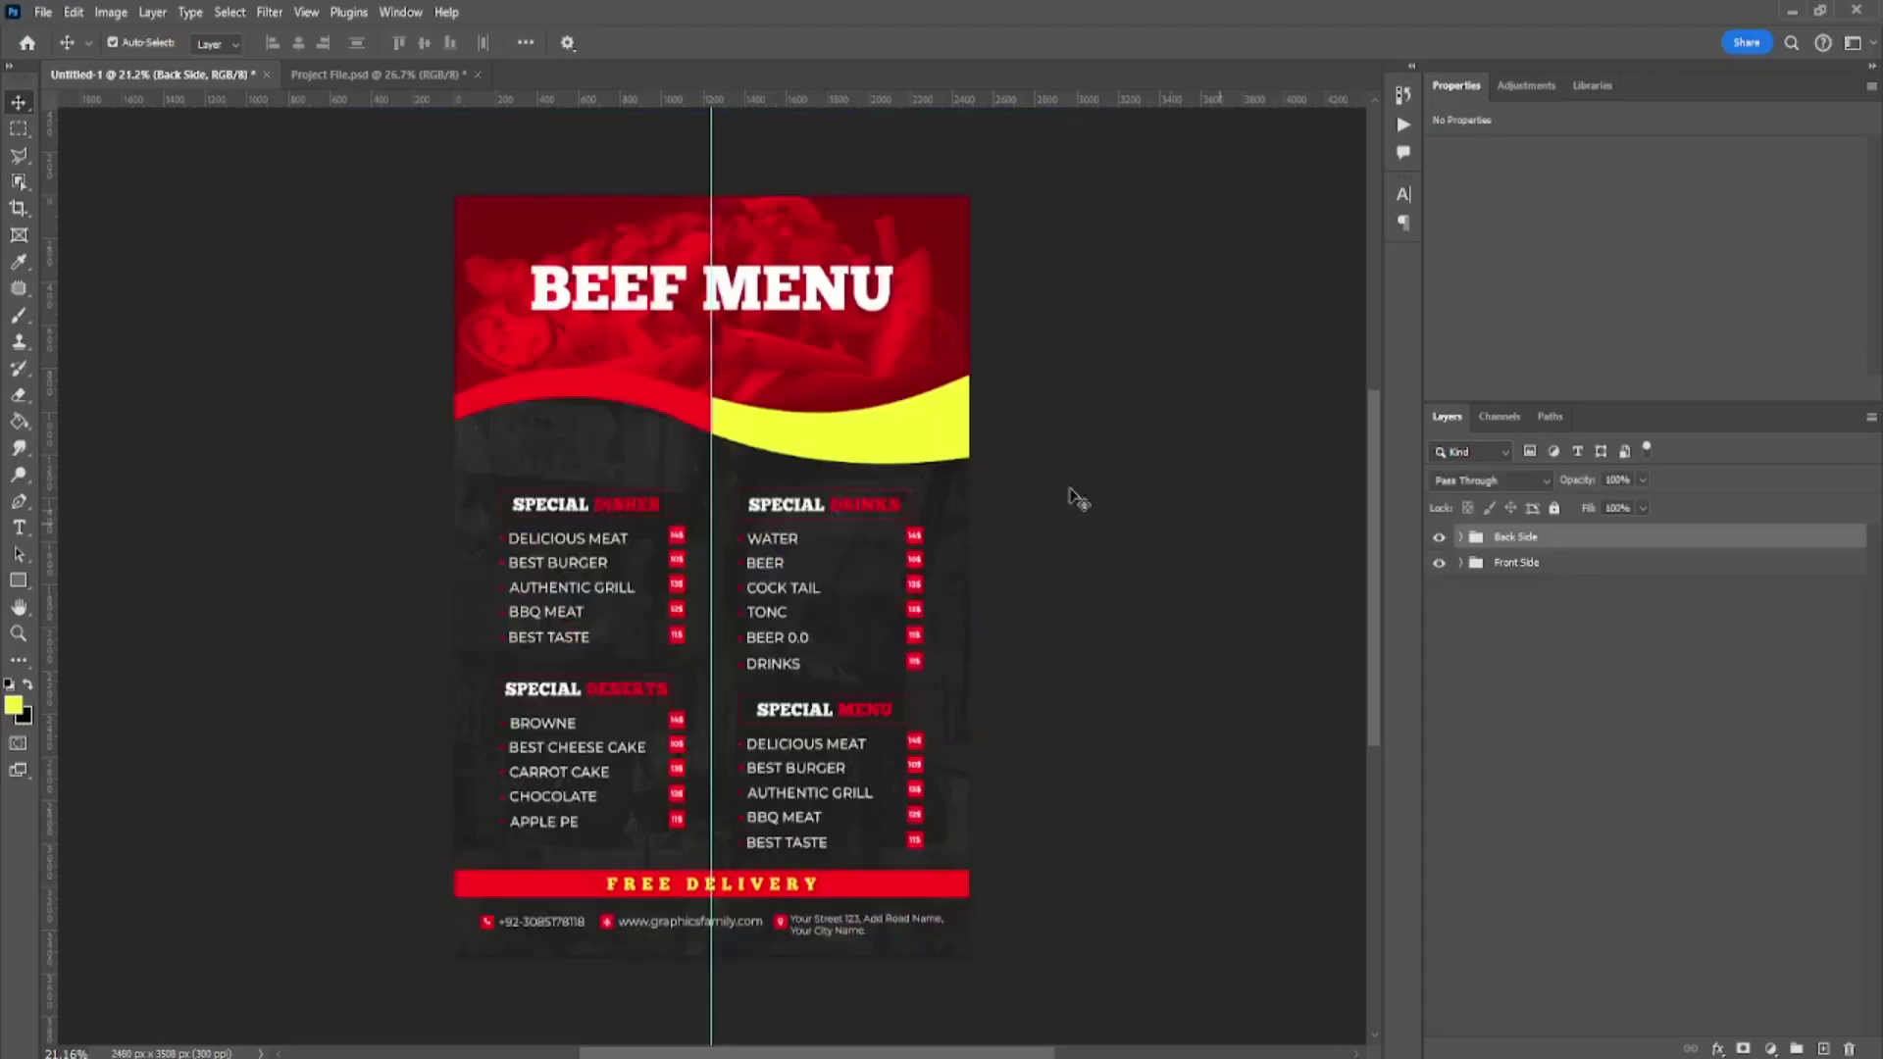